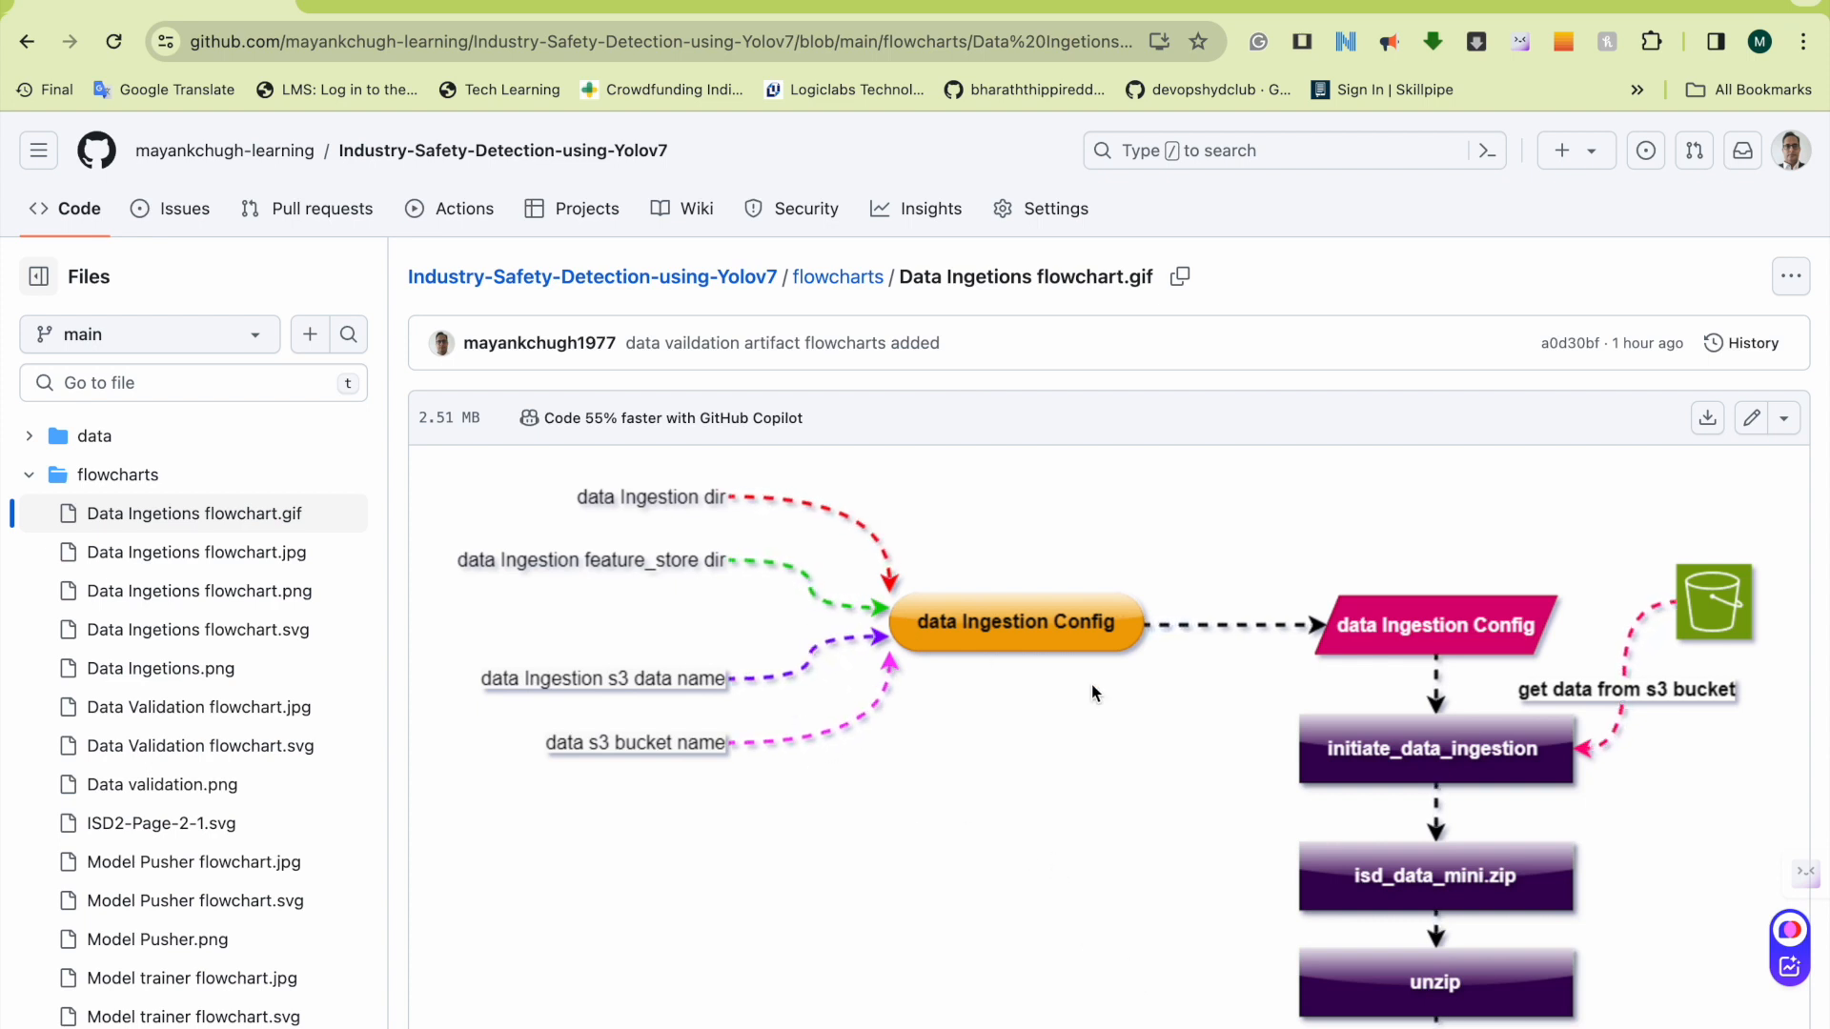
Step: Review the data ingestion flowchart in the repository's flowcharts folder in its GIF, JPG, PNG and SVG versions
scroll(1072, 739, down, 5)
scroll(1071, 740, down, 3)
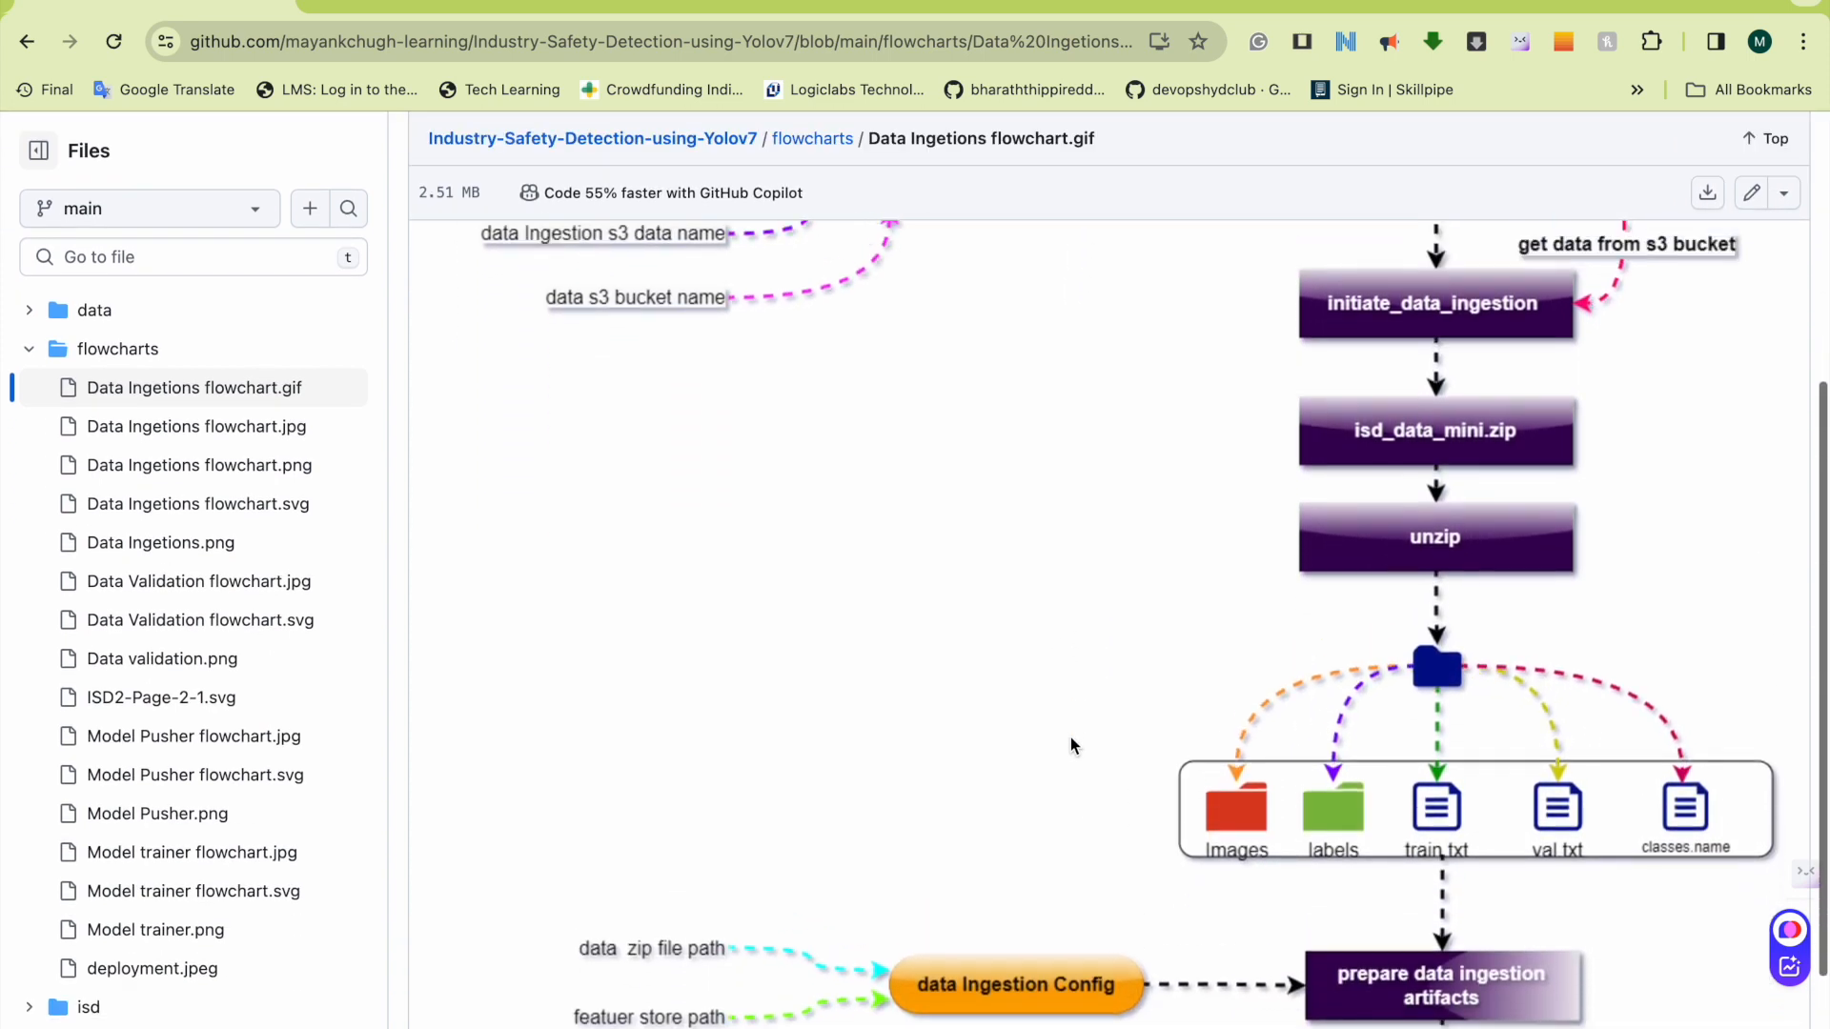
scroll(1072, 740, up, 5)
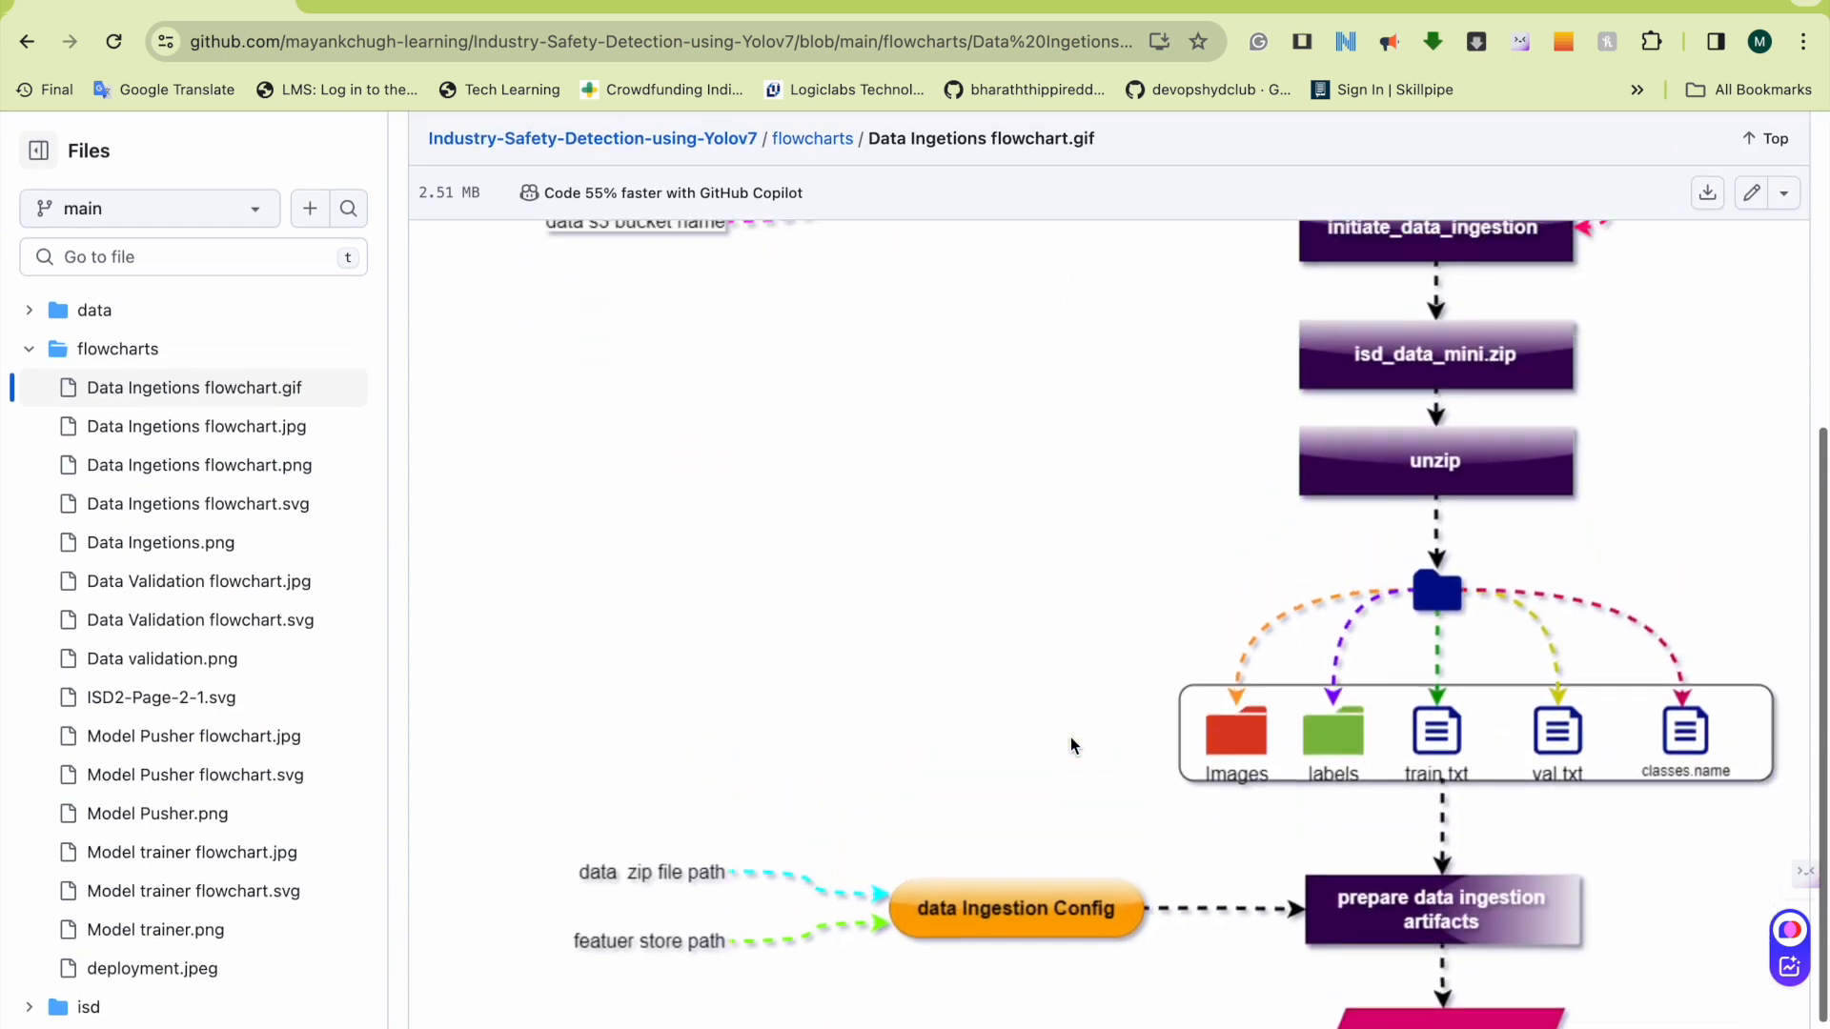
scroll(1072, 744, up, 1)
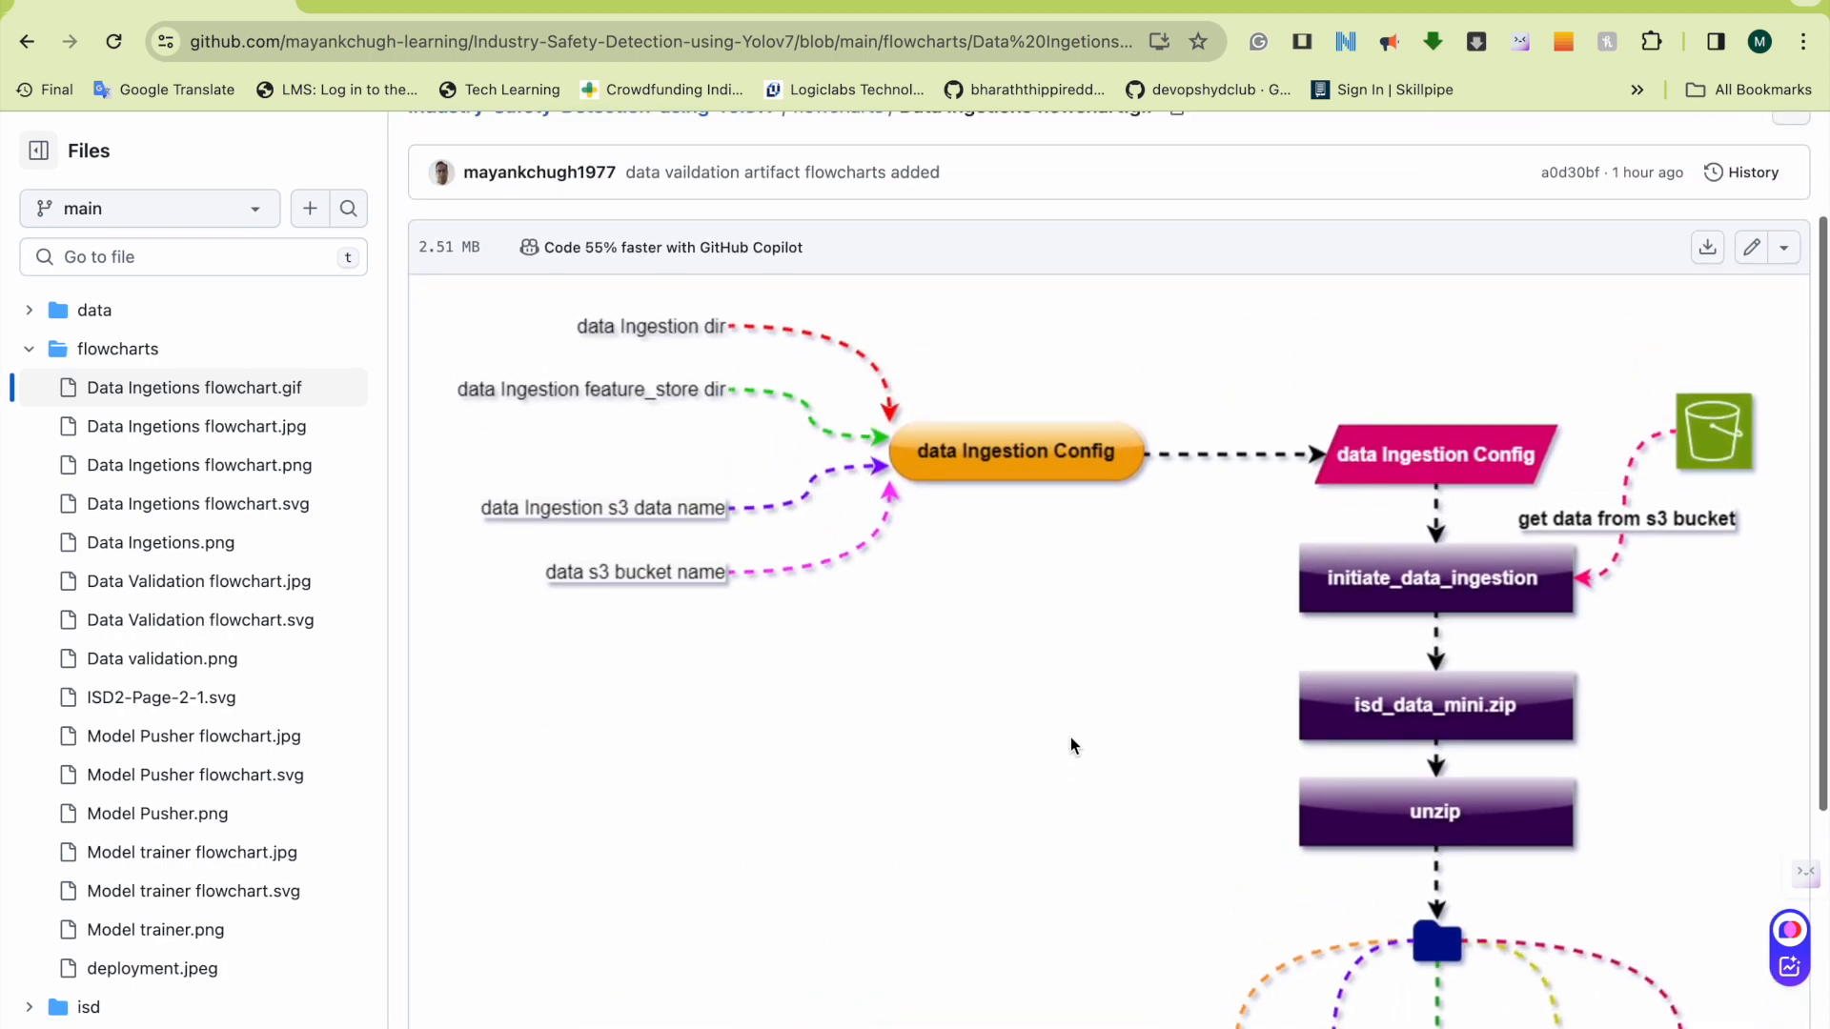
click(300, 431)
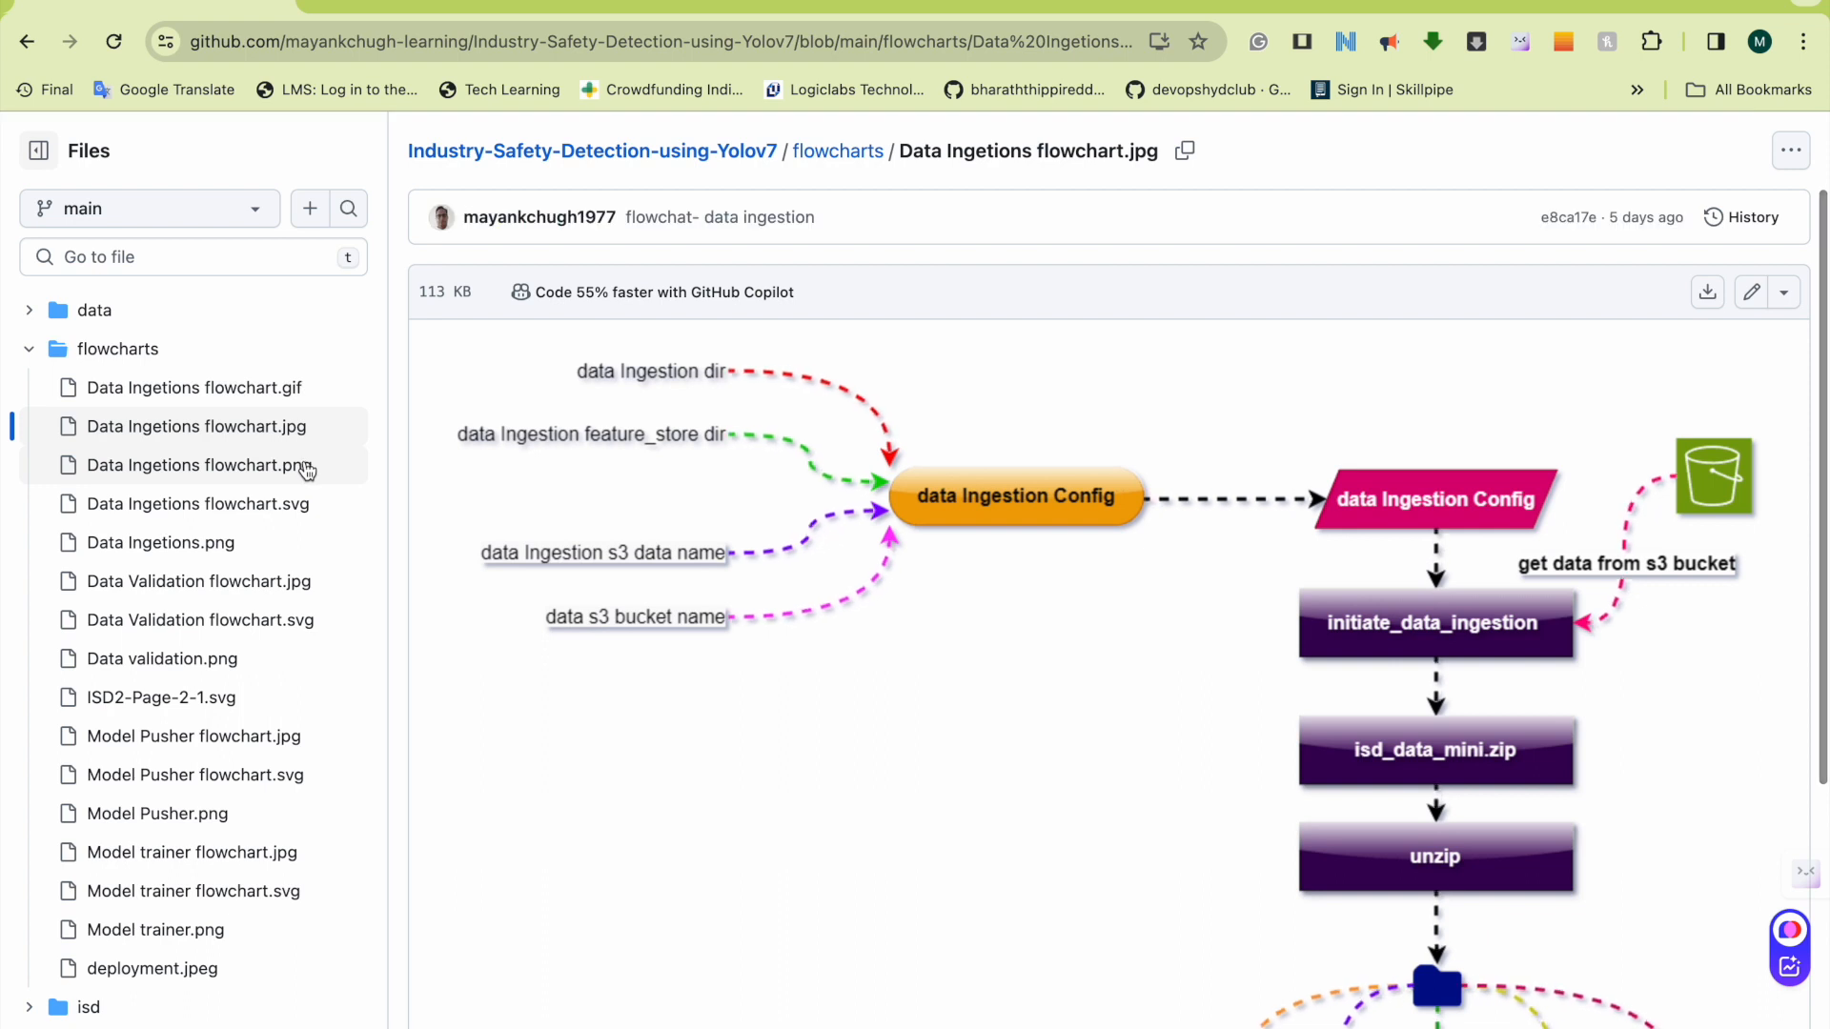
click(302, 476)
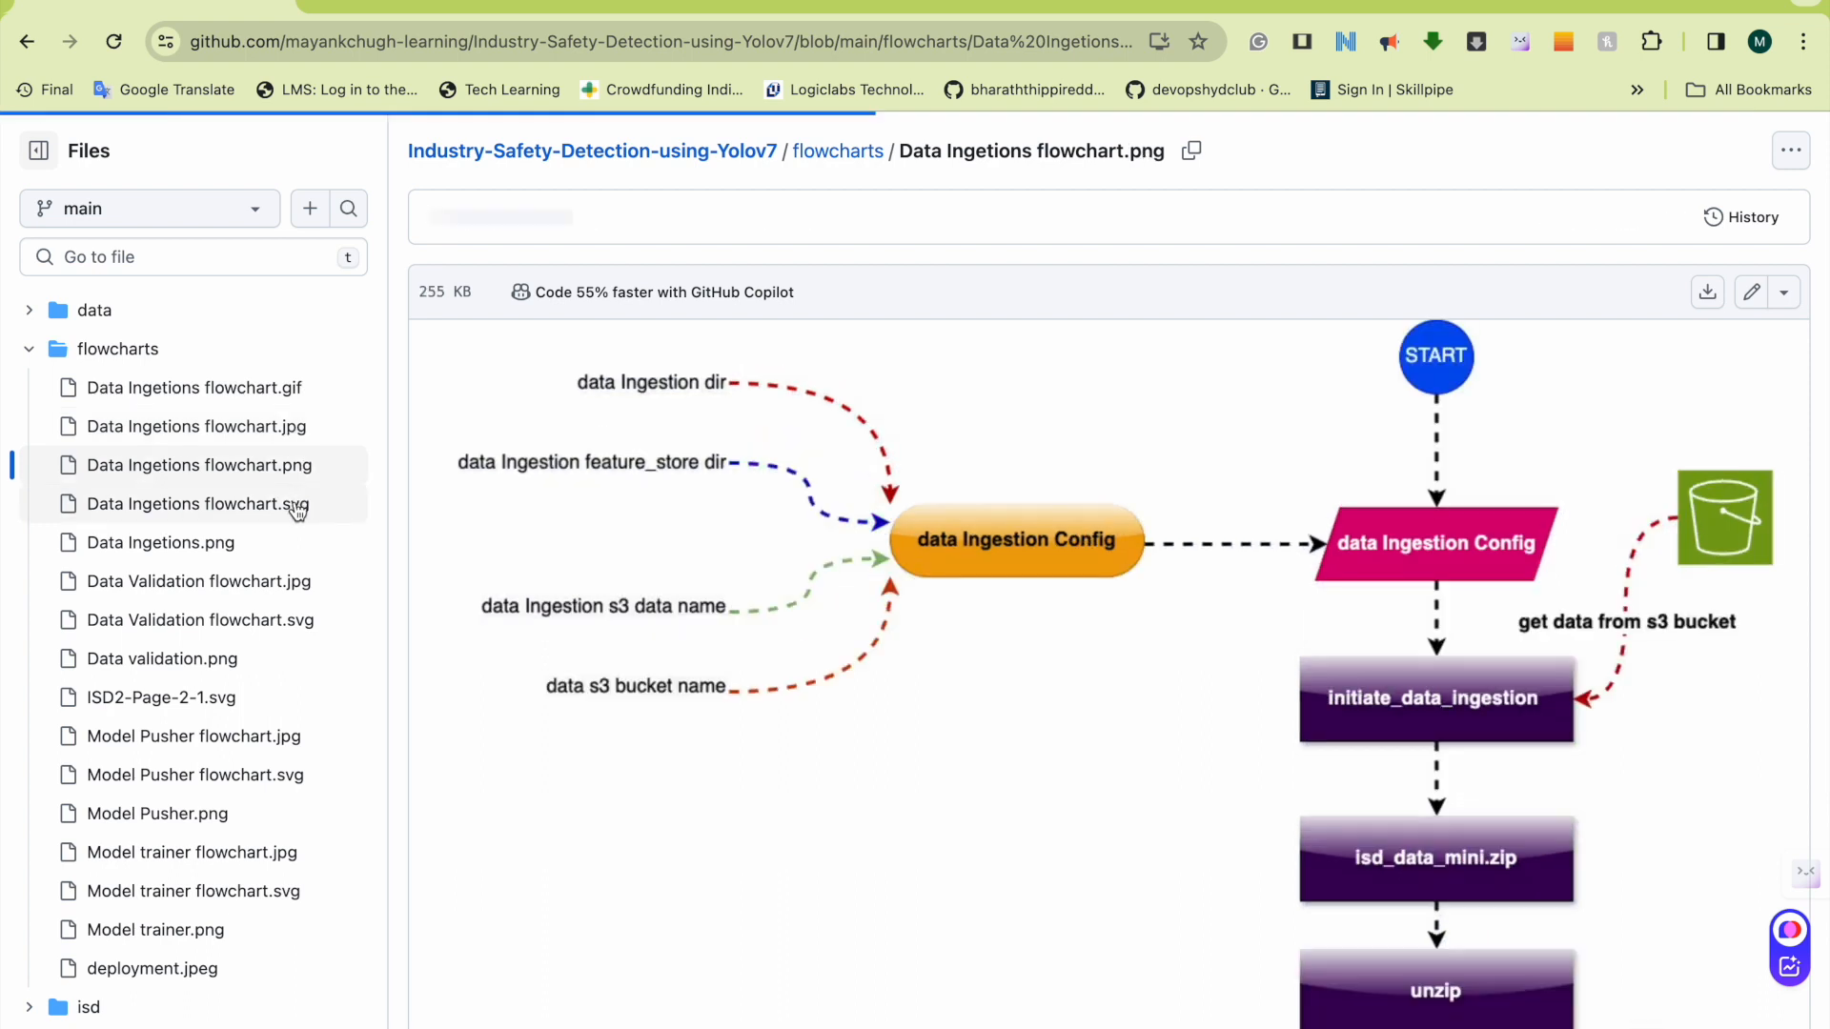
click(303, 513)
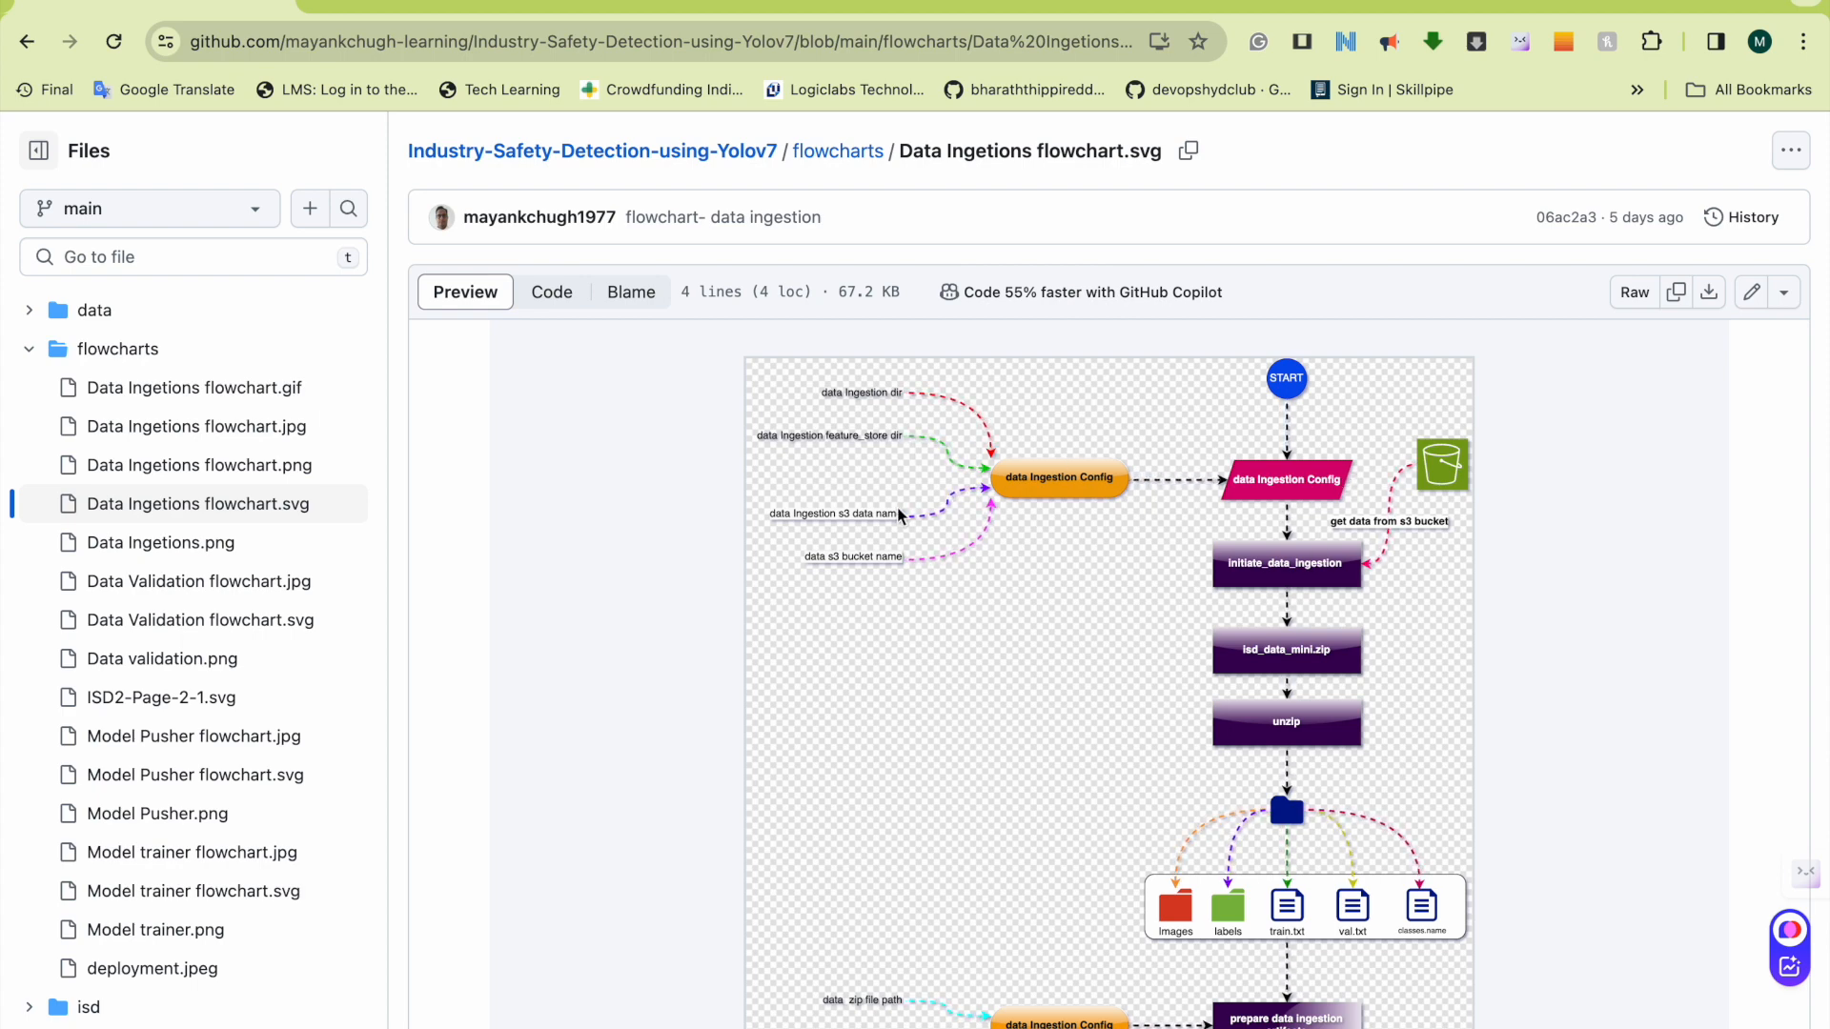
Step: Switch to VS Code, open Data Ingetions flowchart.svg from the flowcharts folder and look through its source code
key(super+Tab)
key(super+Tab)
key(super+Tab)
key(super+Tab)
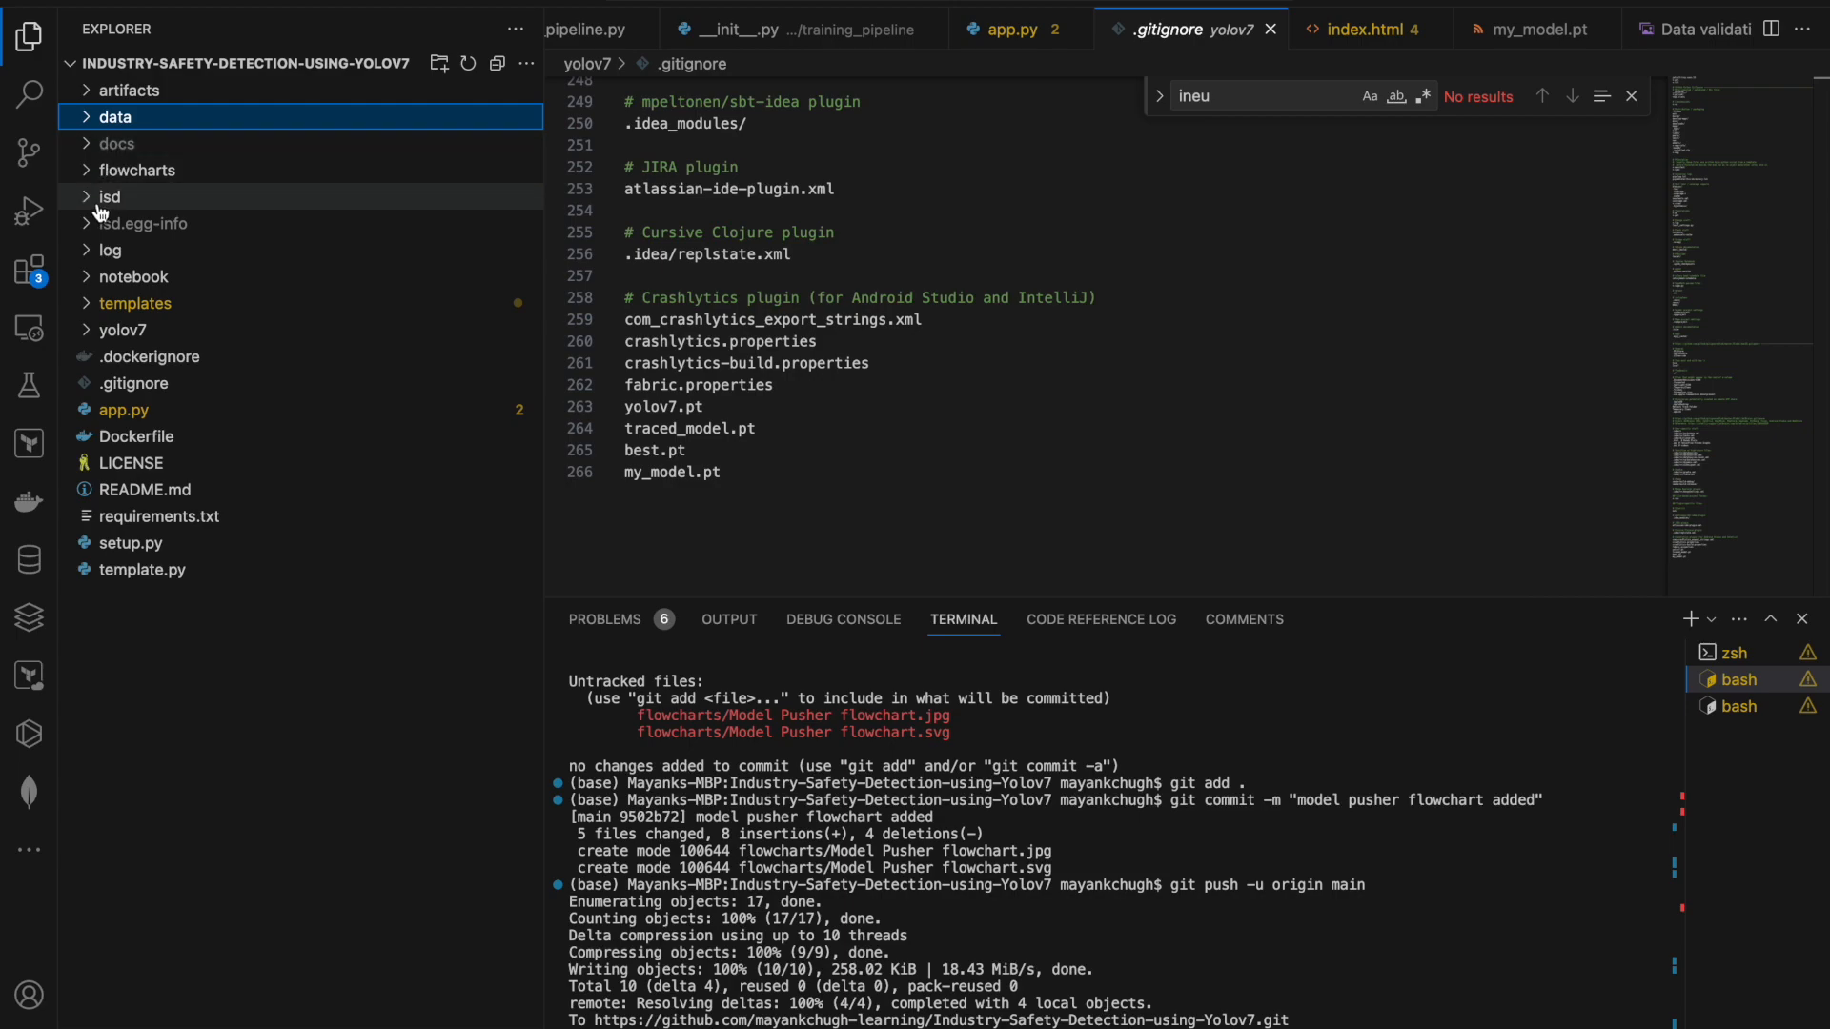
click(91, 174)
click(301, 279)
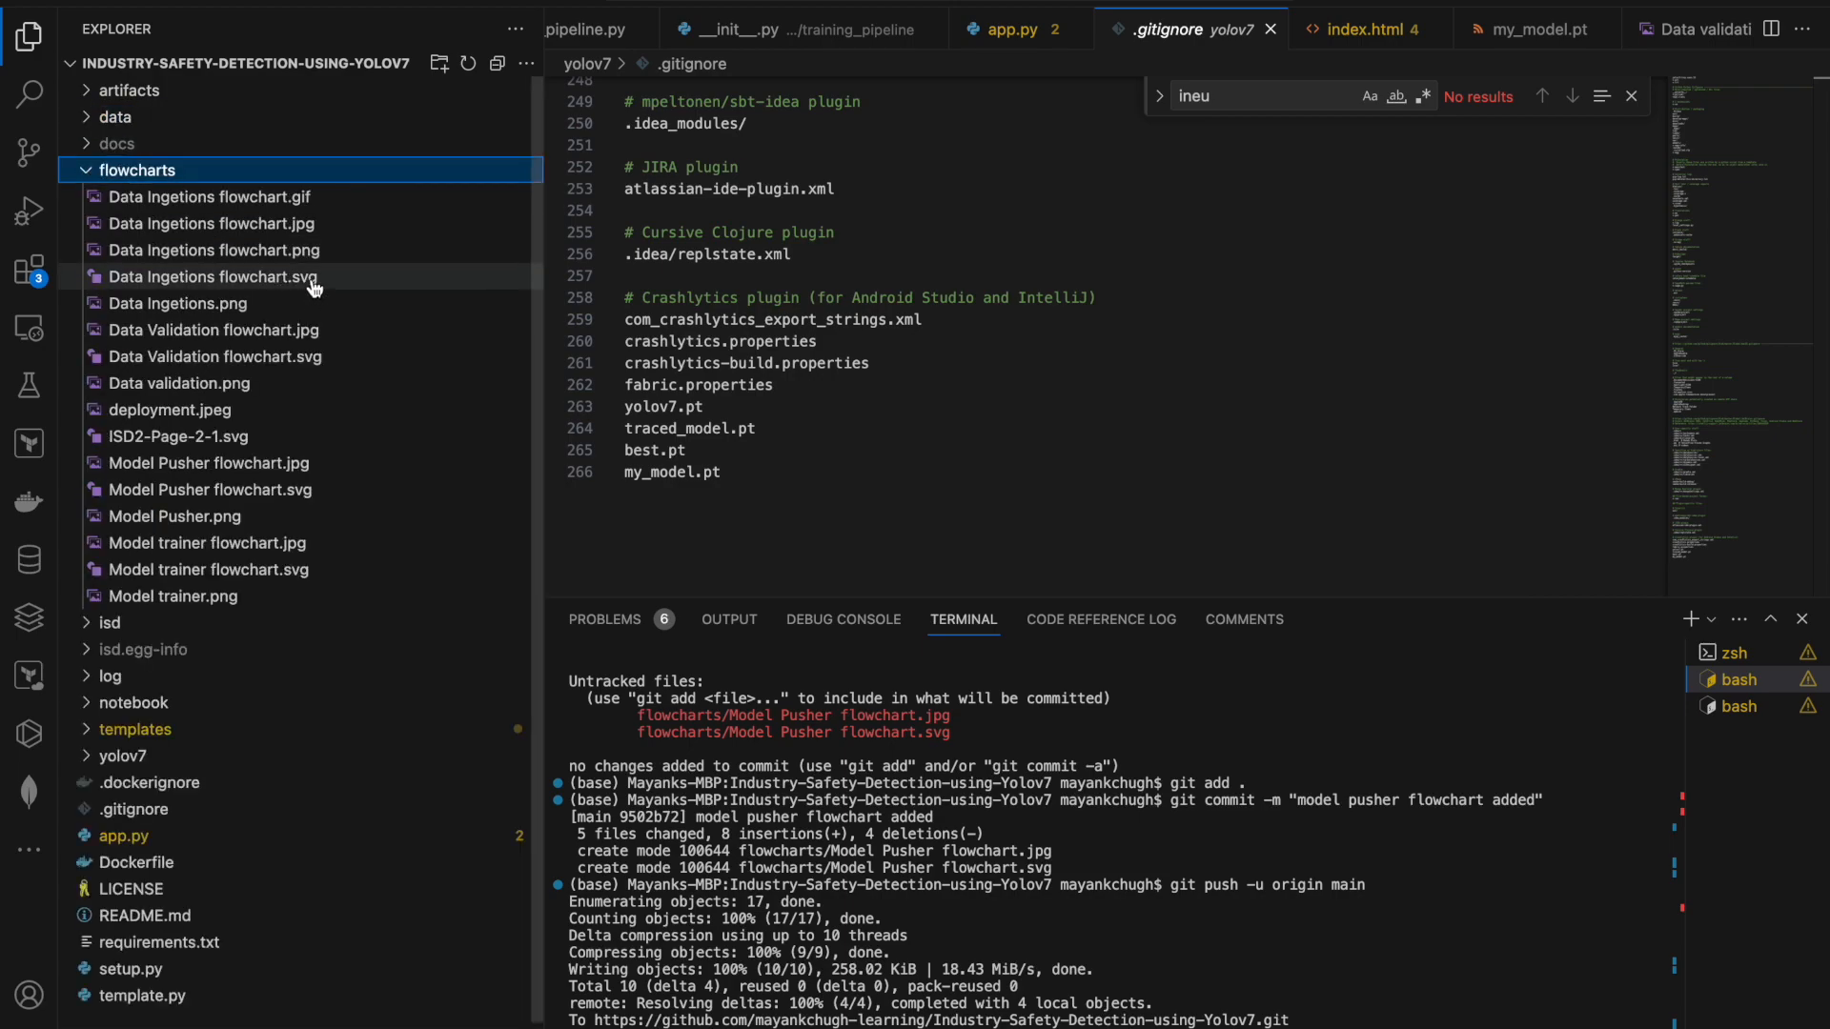
scroll(950, 309, down, 5)
scroll(950, 310, down, 10)
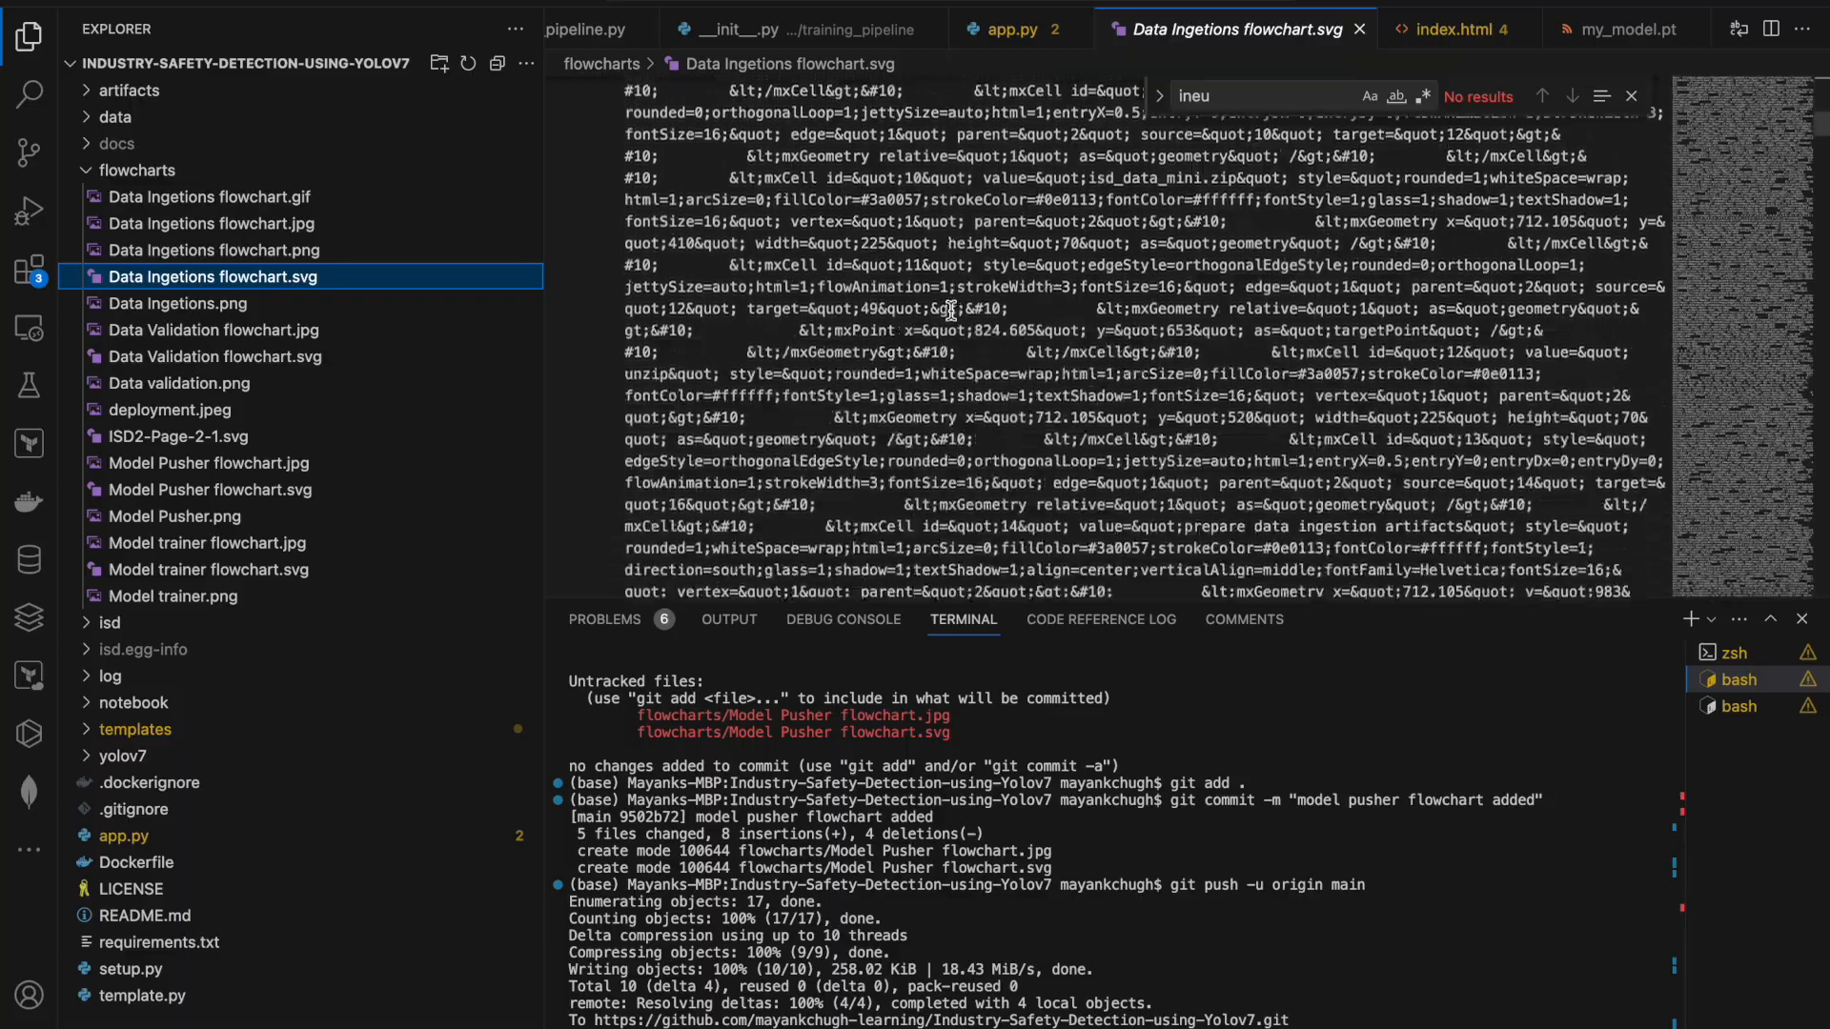
scroll(951, 310, down, 5)
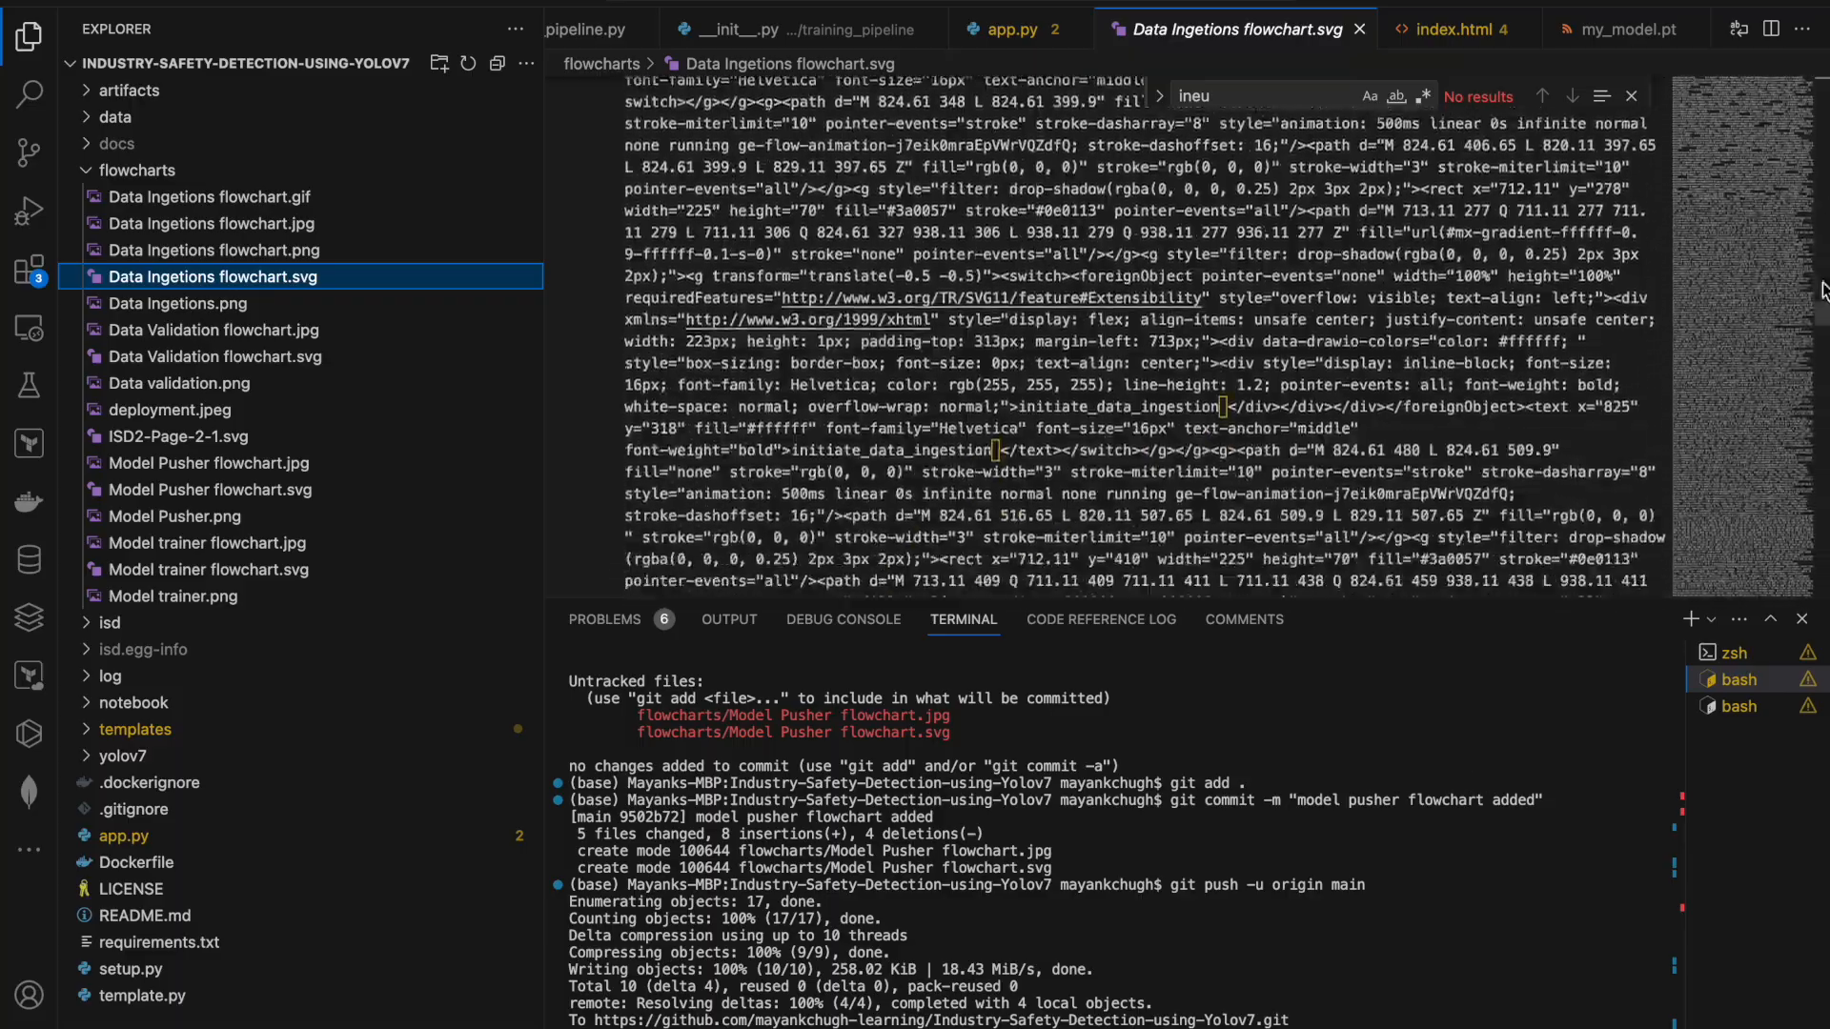
drag(1825, 319, 1822, 522)
Step: Preview Data Ingetions flowchart.gif, and switch to the draw.io desktop app to view the model pusher diagram
click(271, 197)
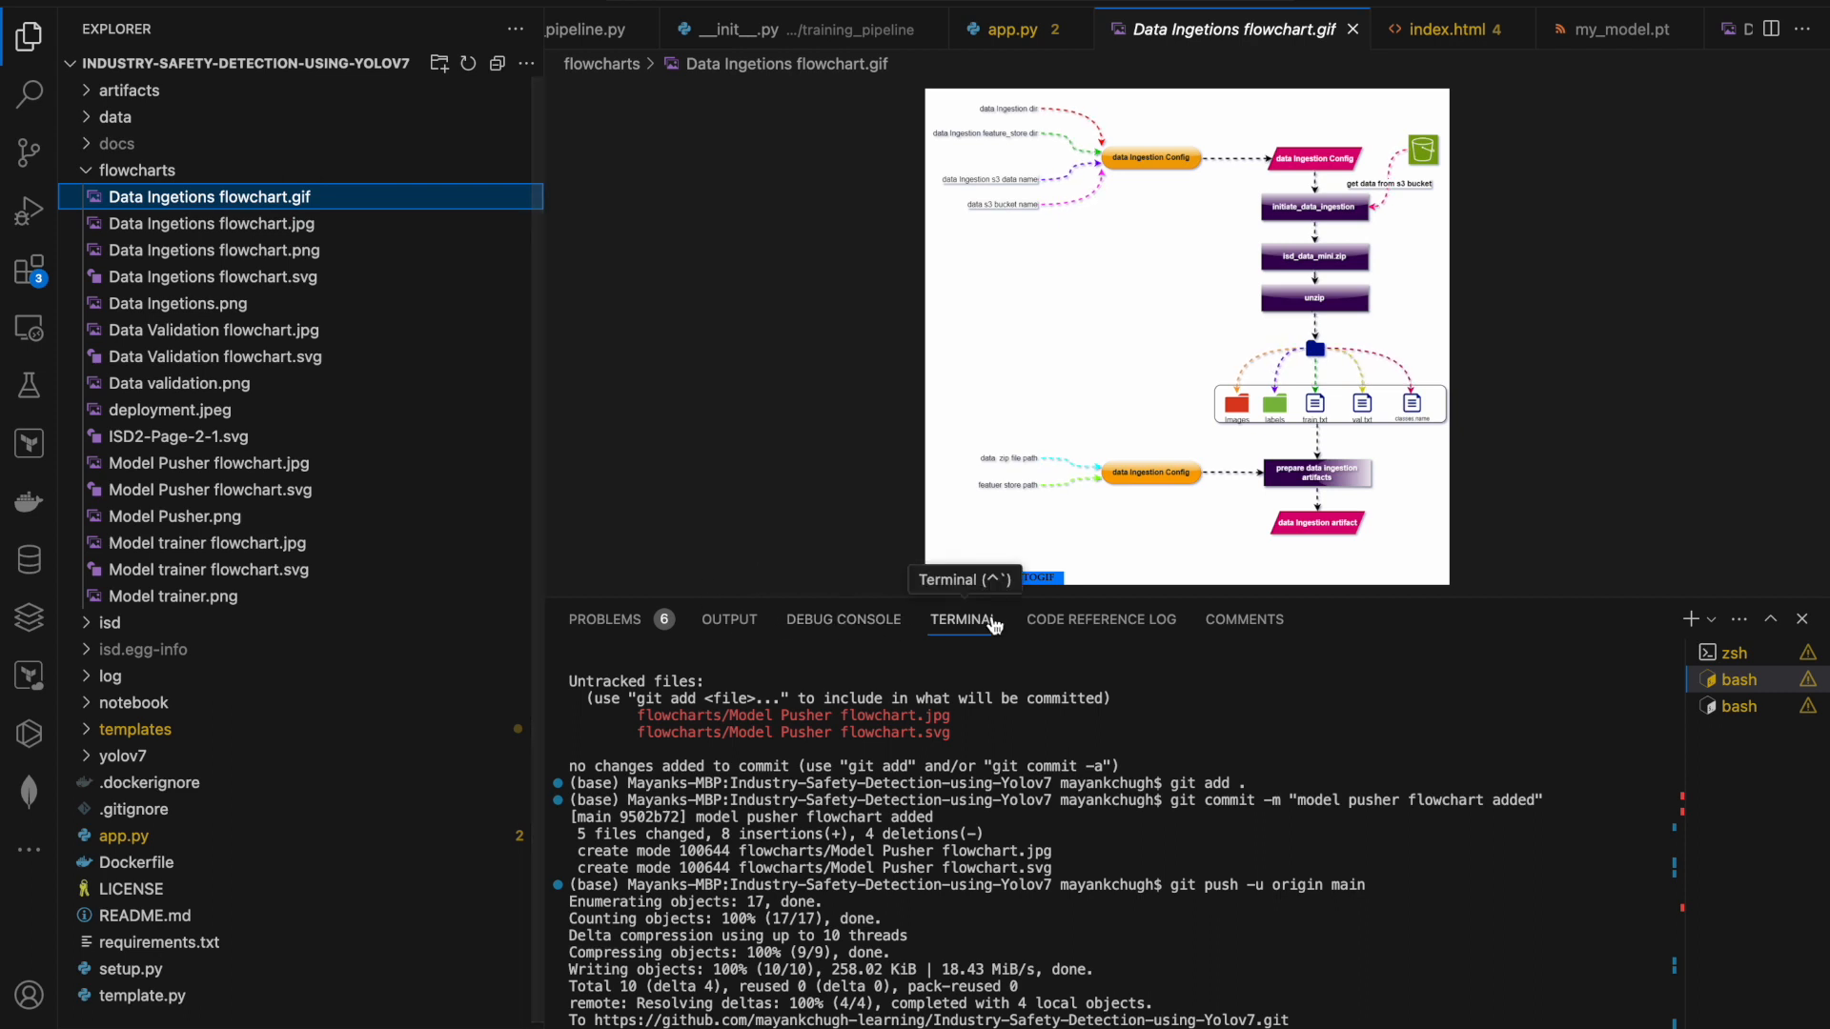
click(1486, 867)
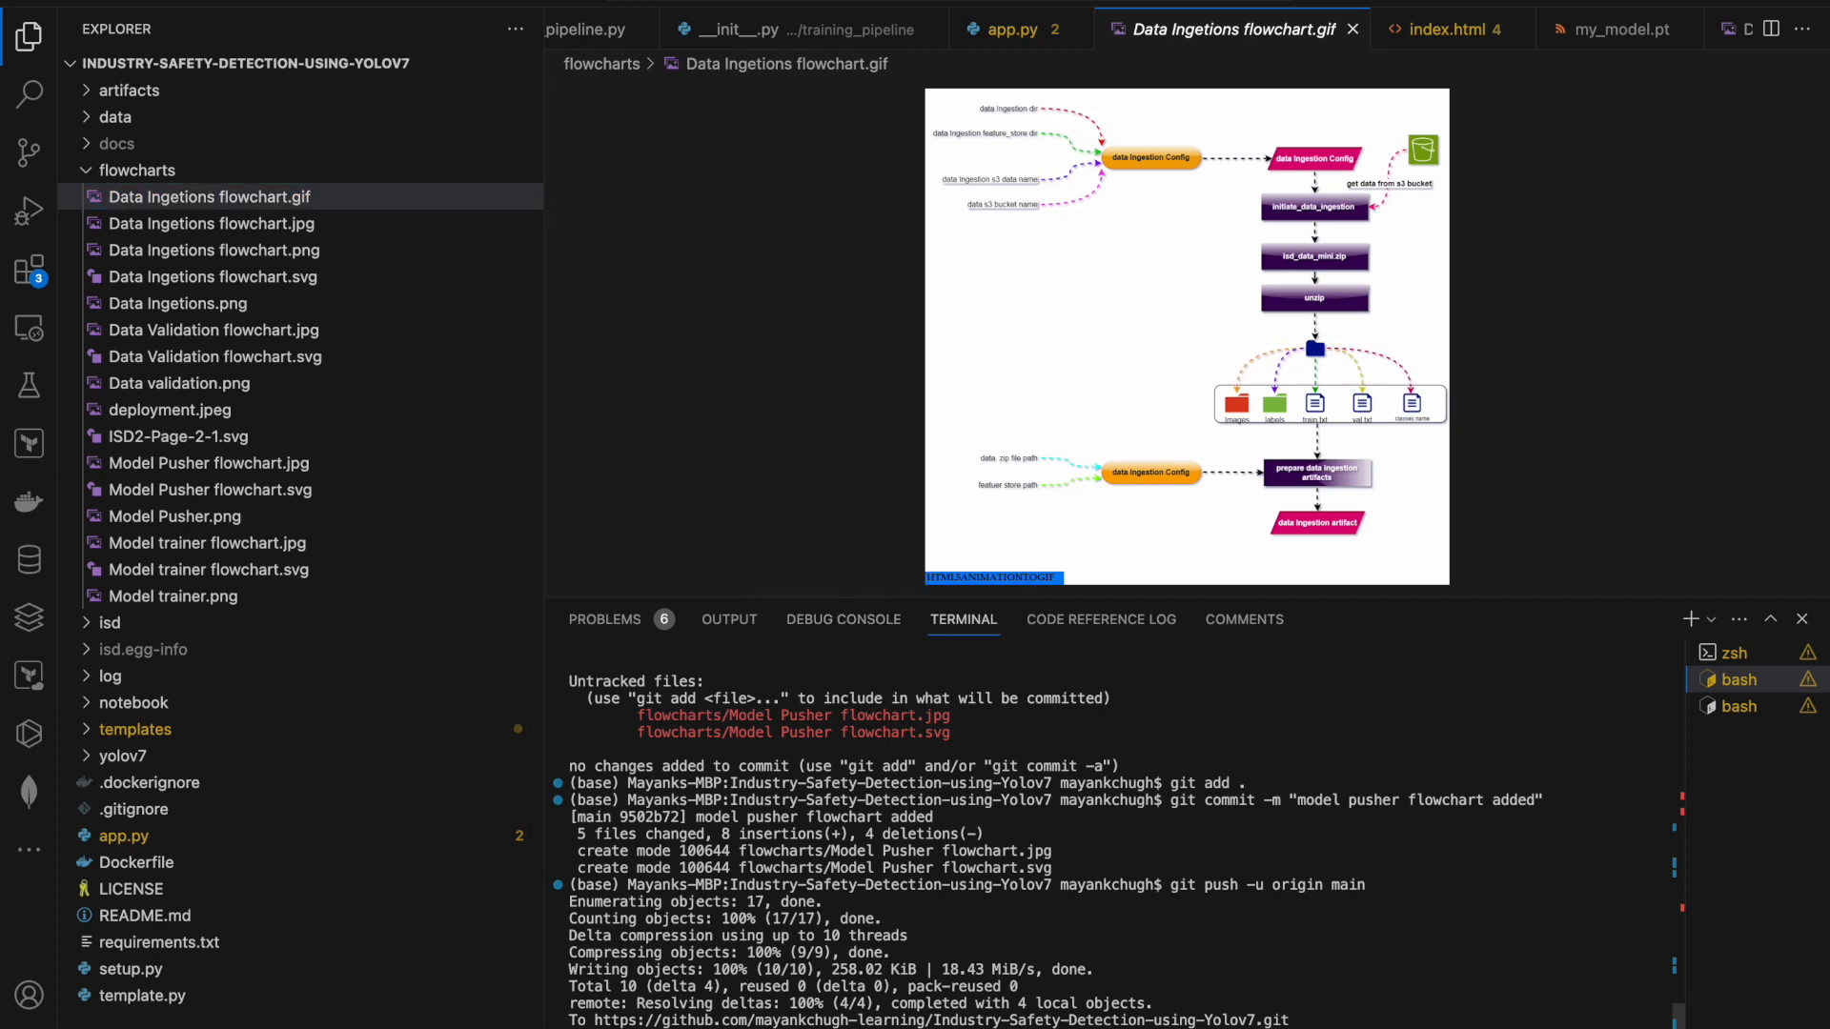
key(super+Tab)
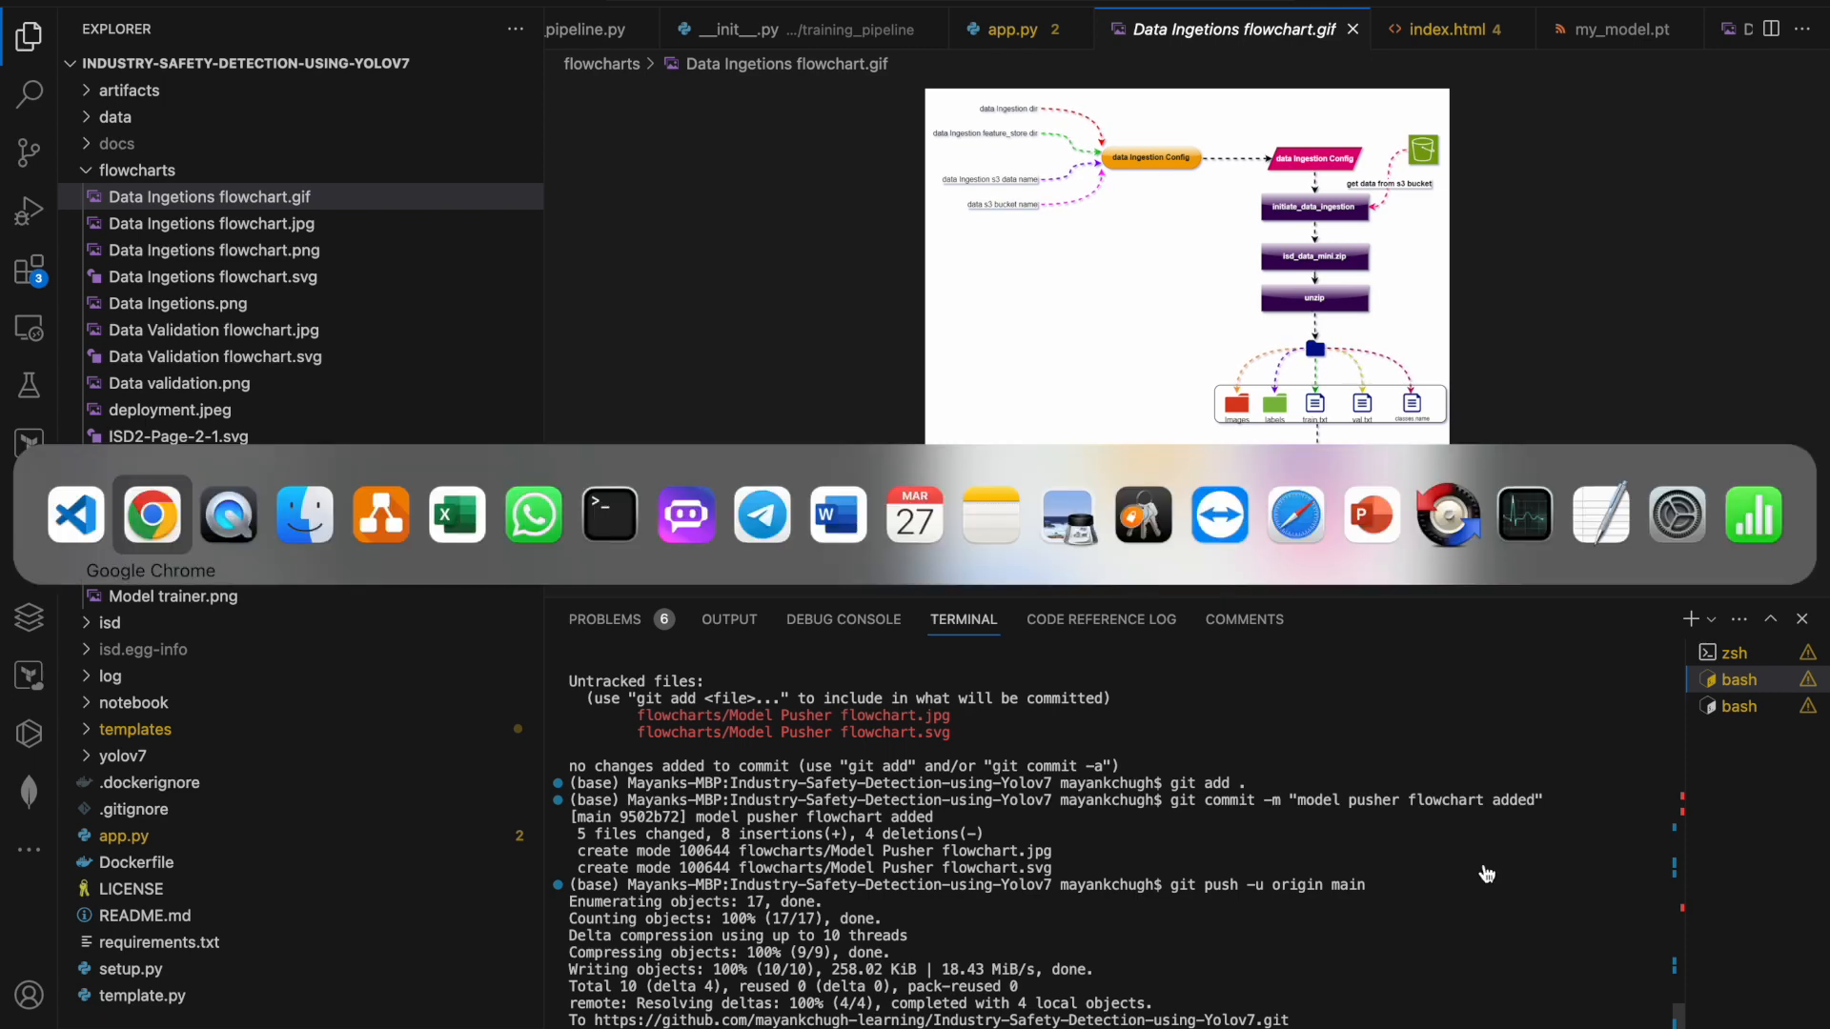
key(super+Tab)
key(super+Tab)
key(super+Tab)
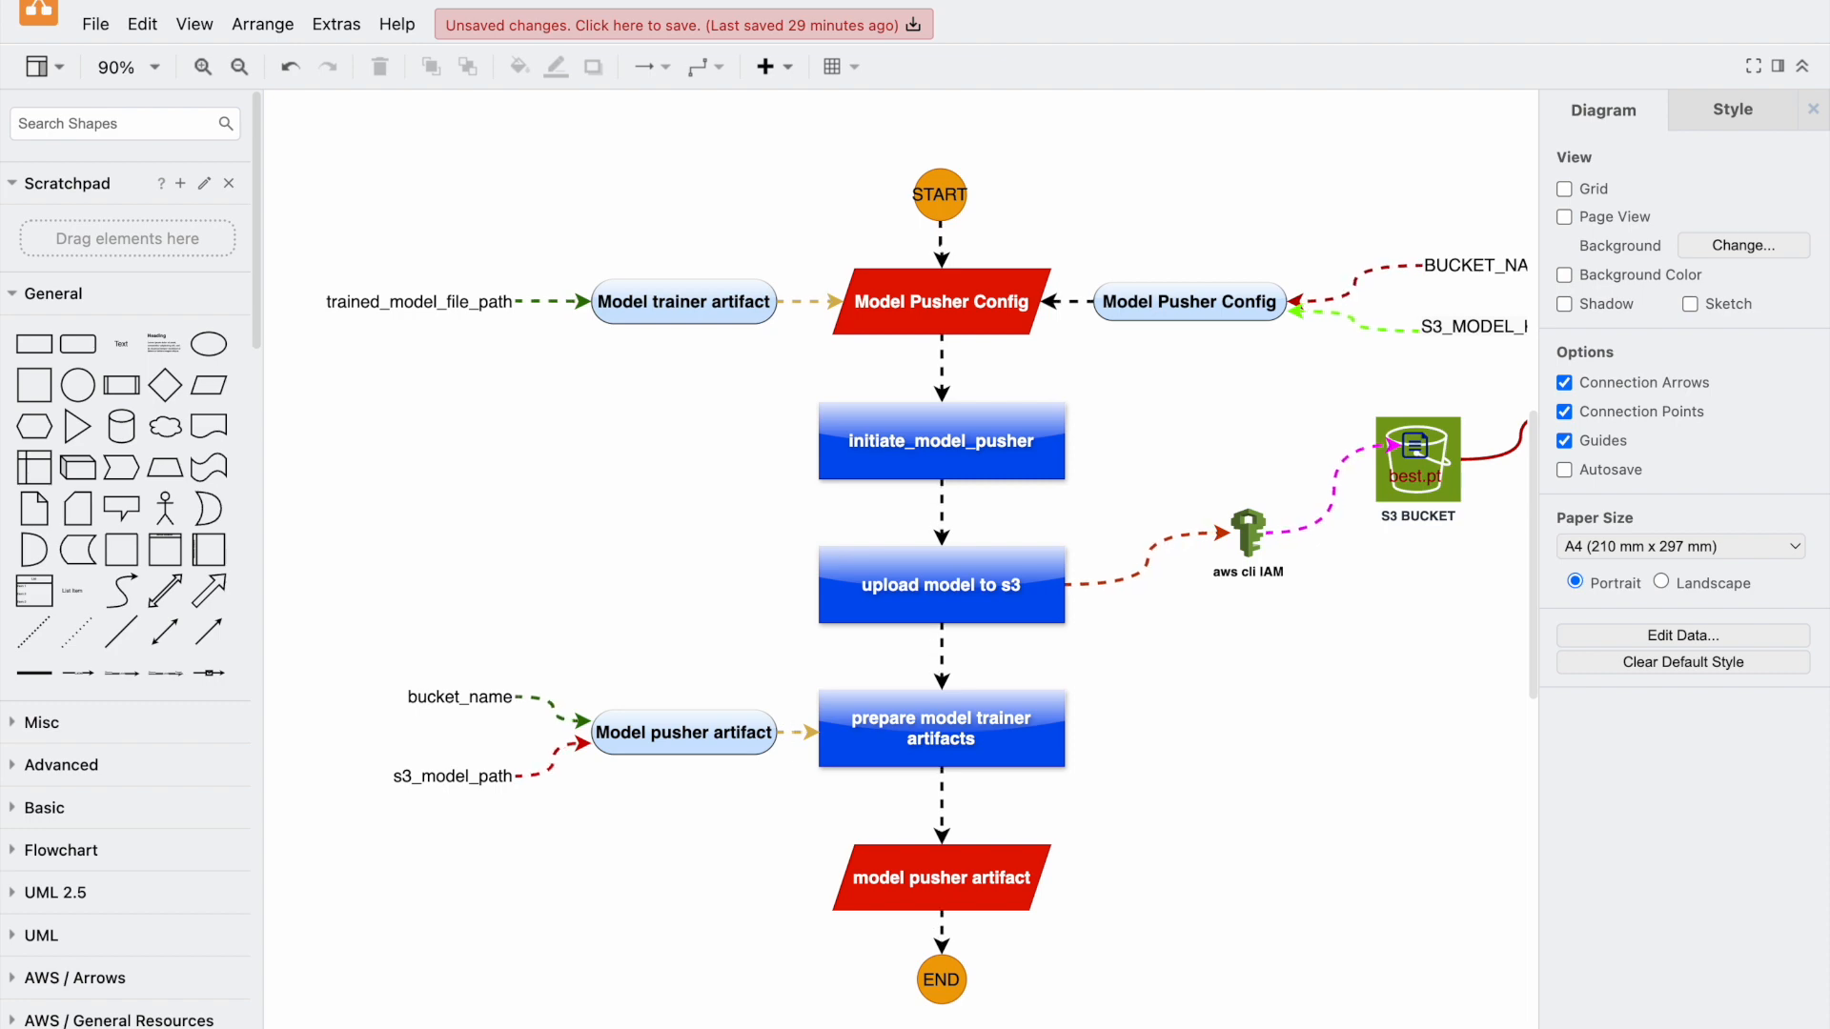
Step: Return to VS Code, expand the isd folder and open template.py in an enlarged editor area to view the project files list
key(super+Tab)
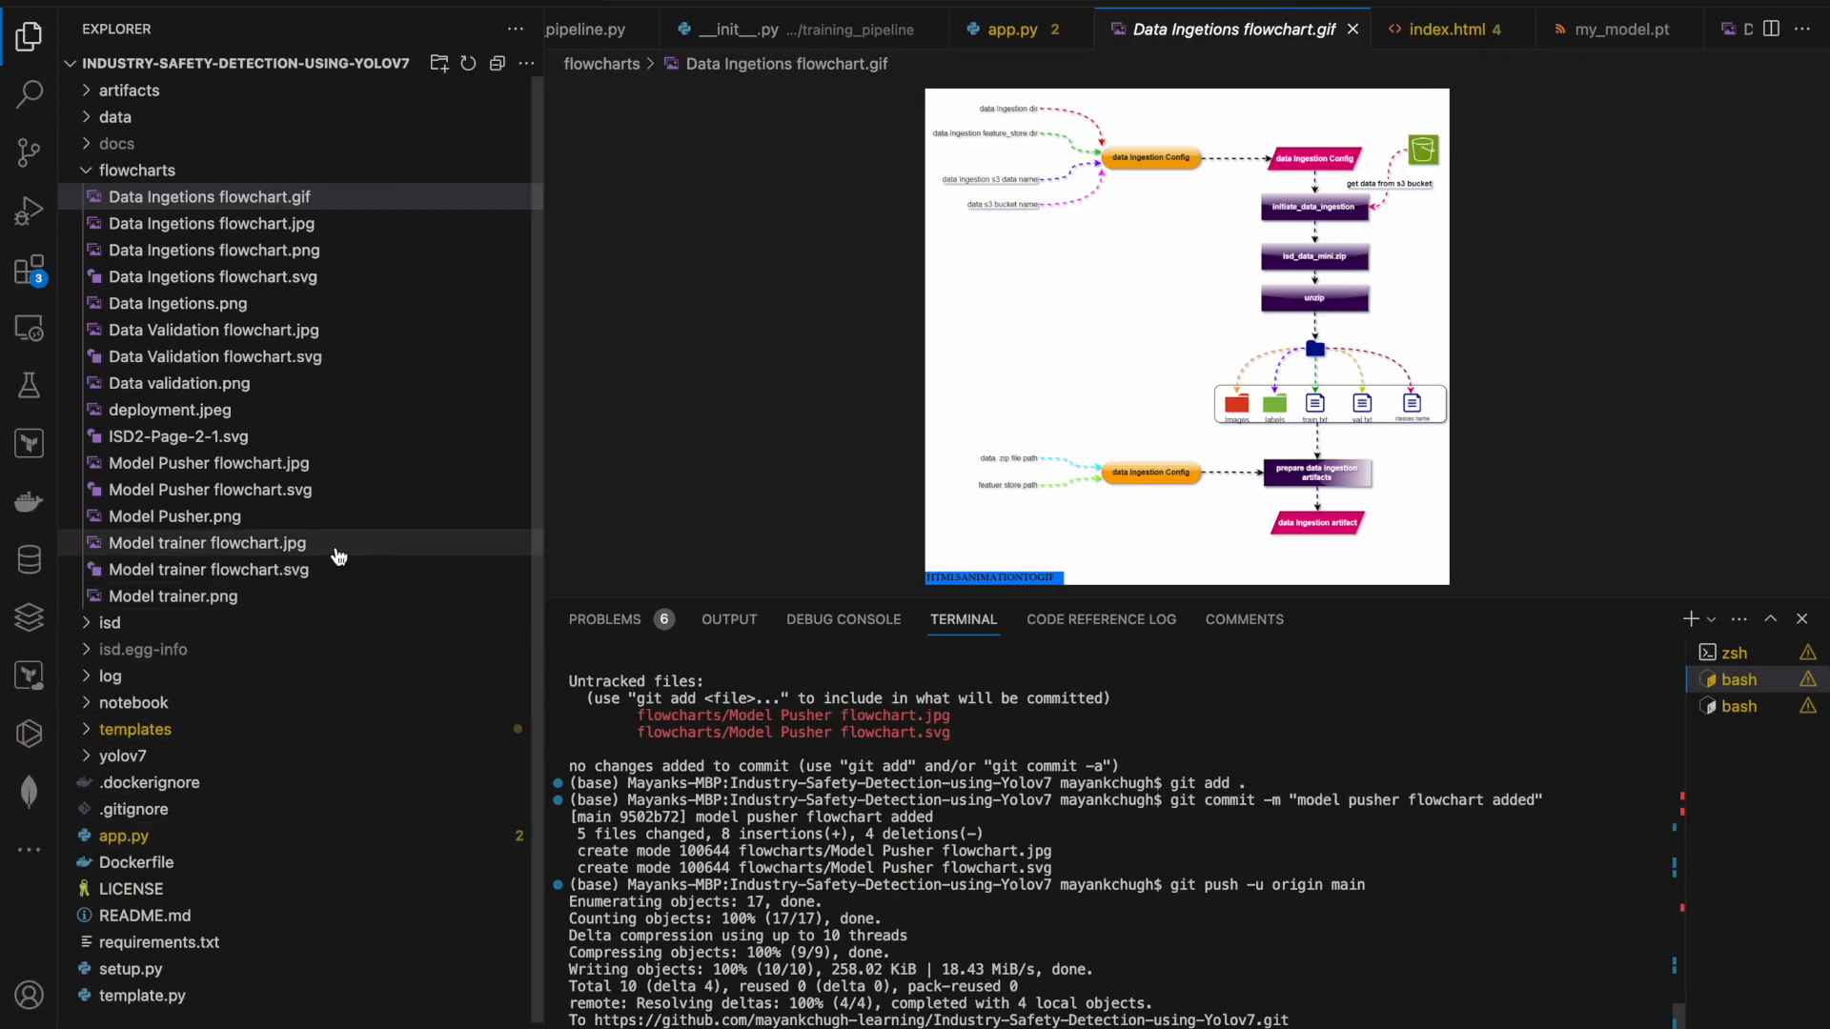
click(83, 174)
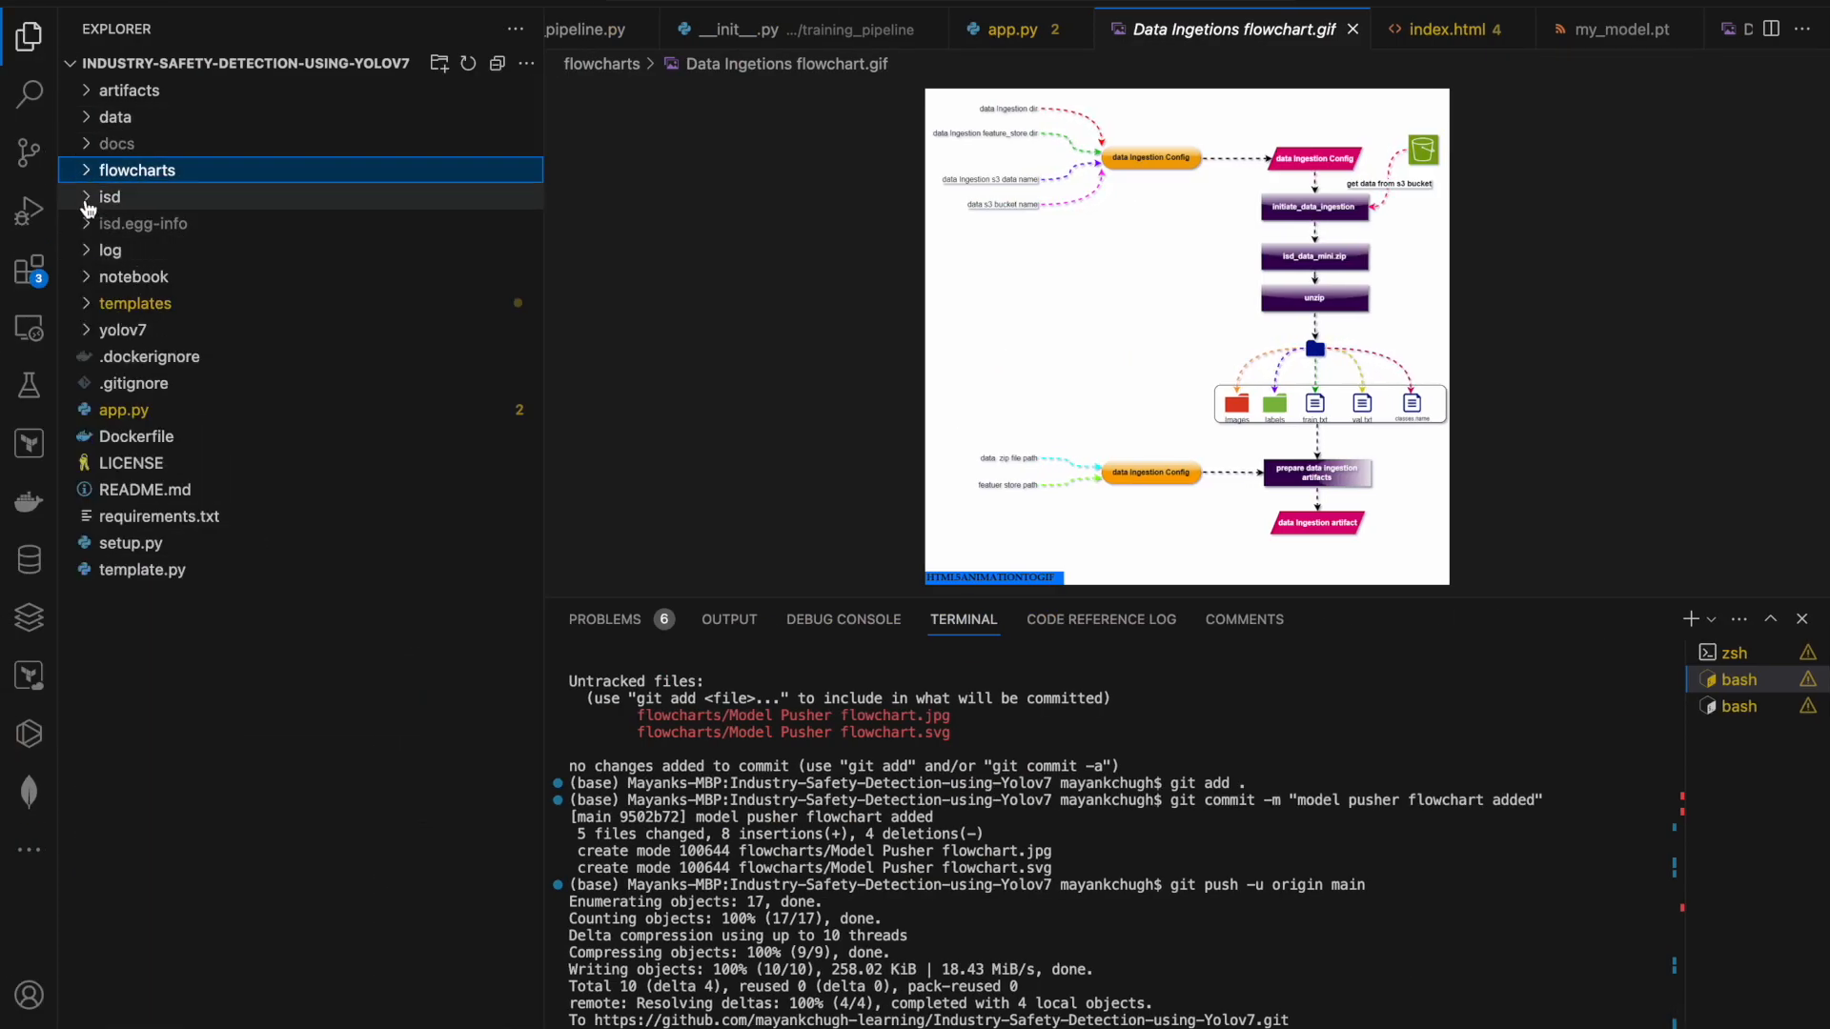
click(86, 198)
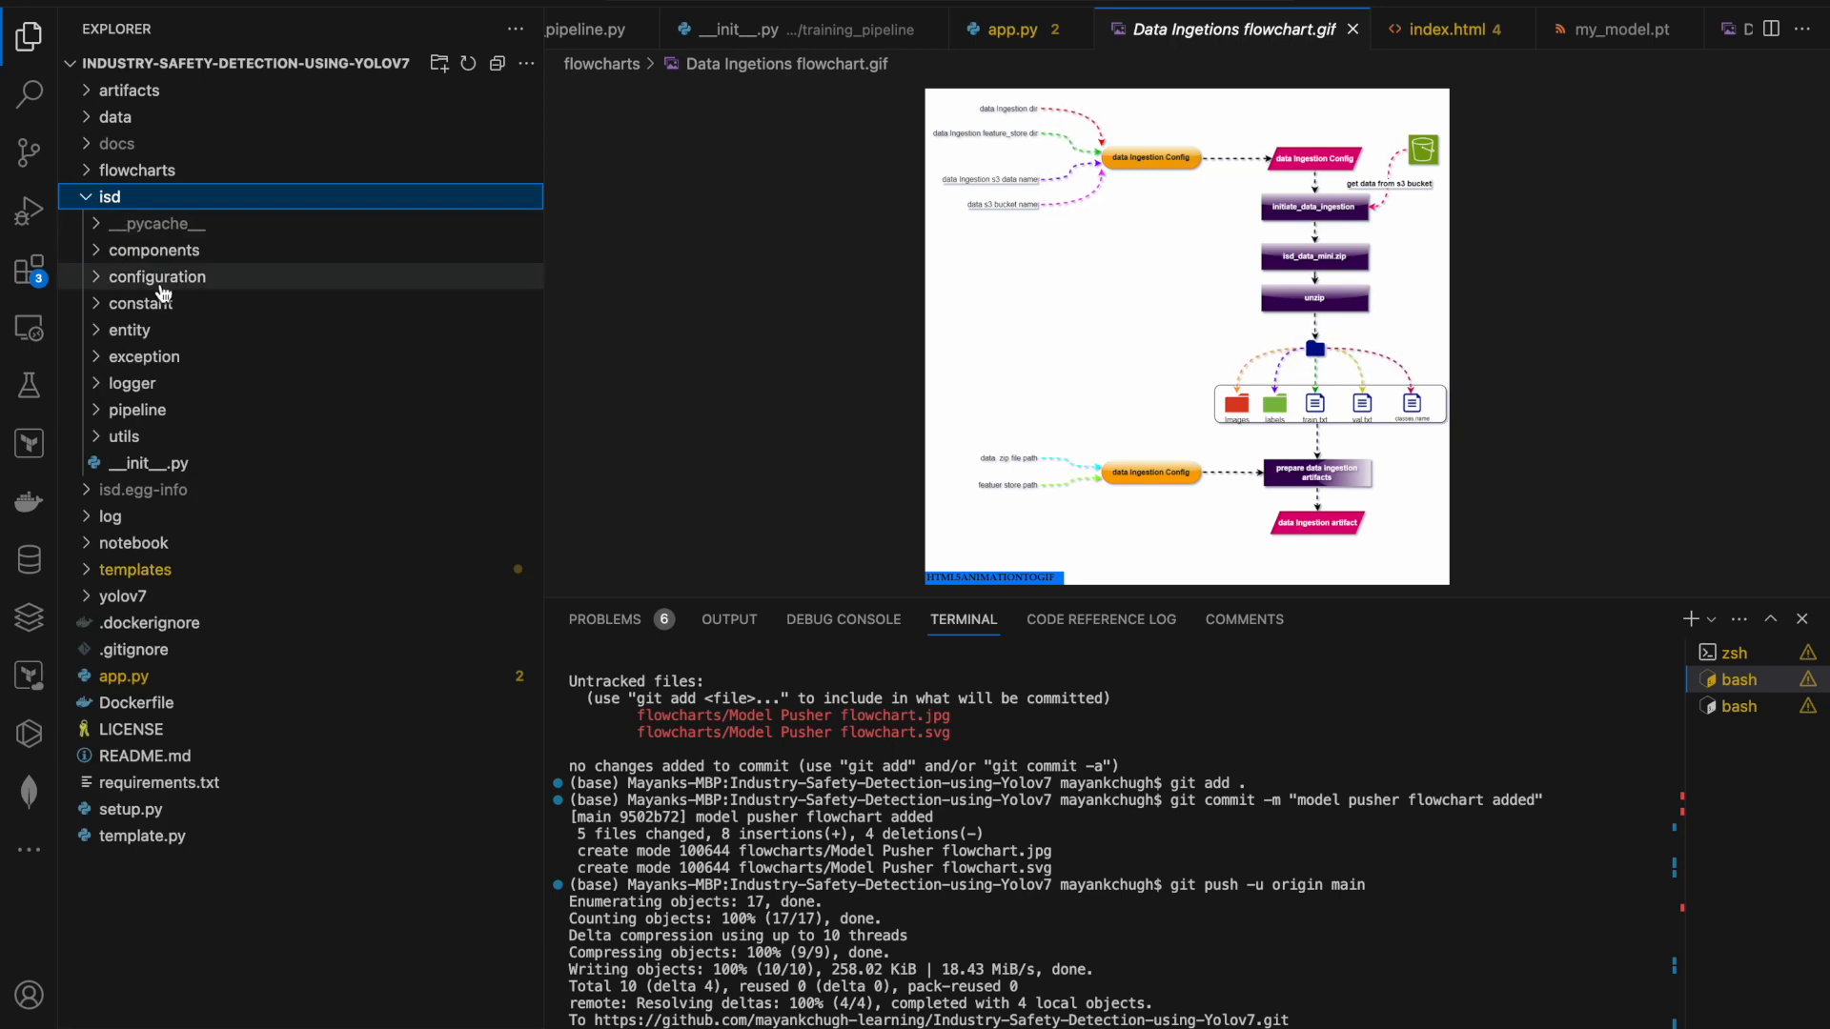
click(171, 837)
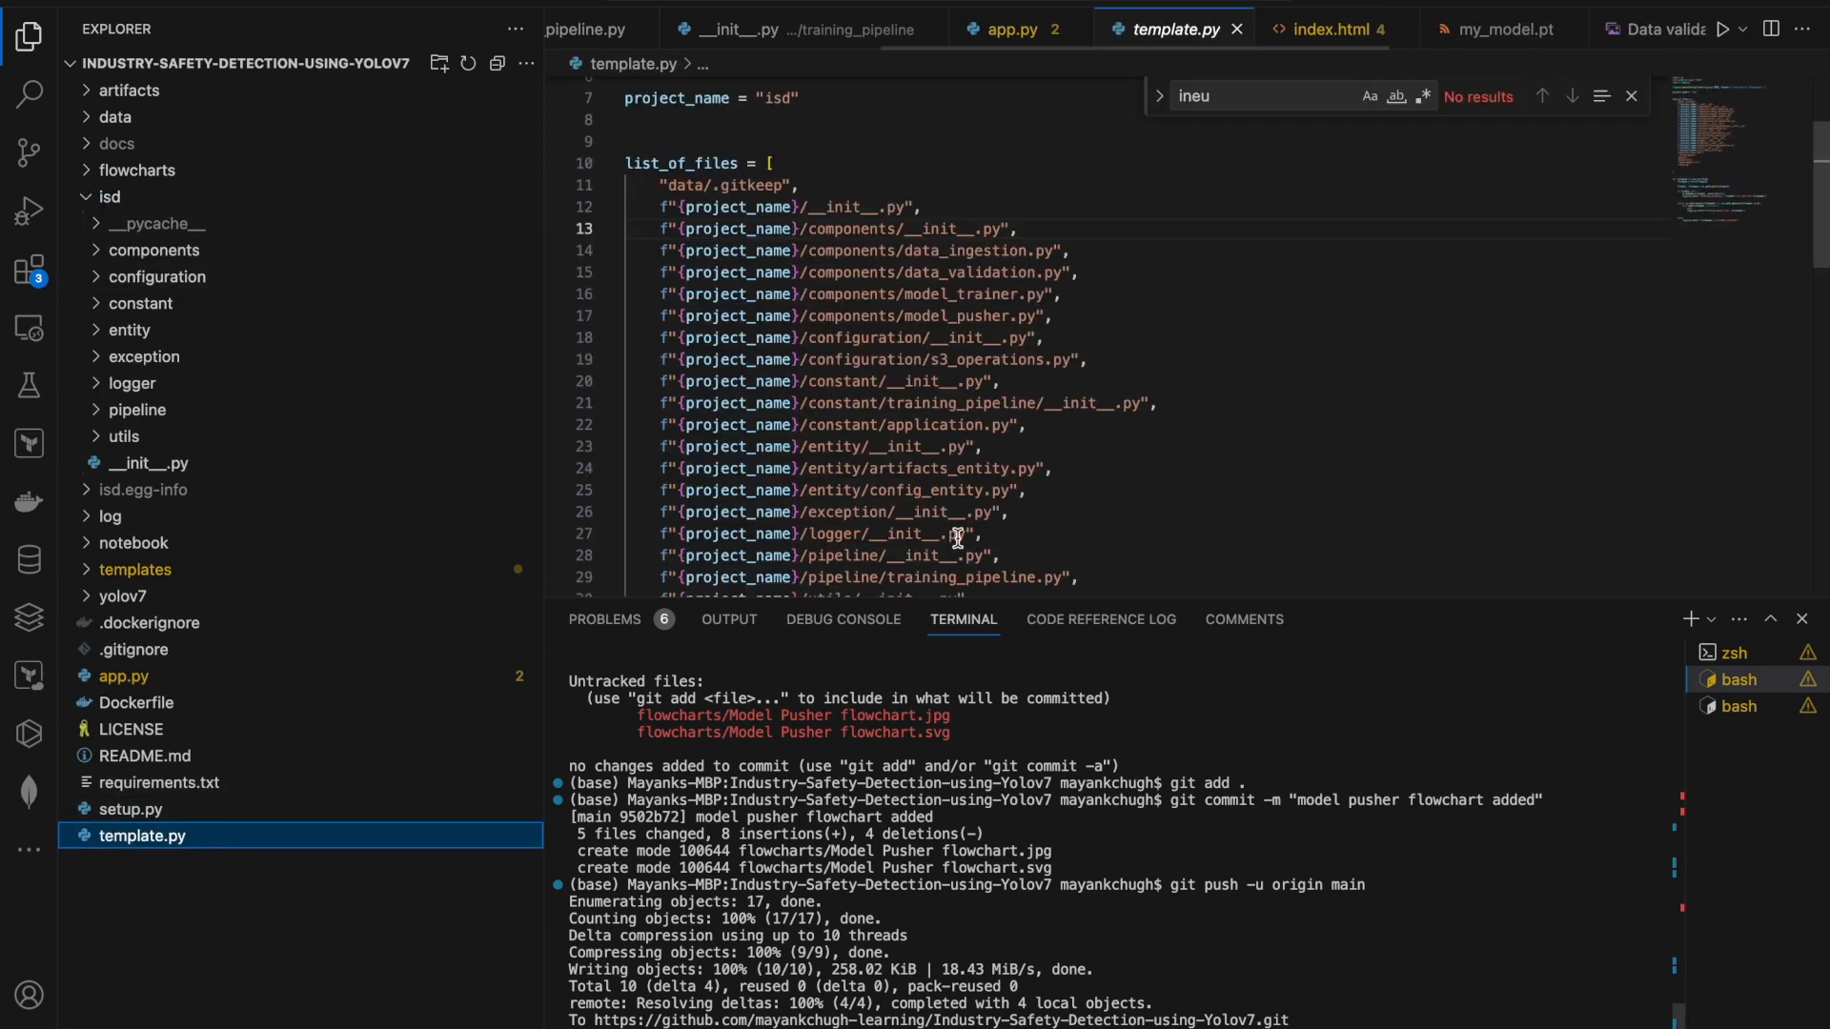
drag(1153, 597, 1172, 759)
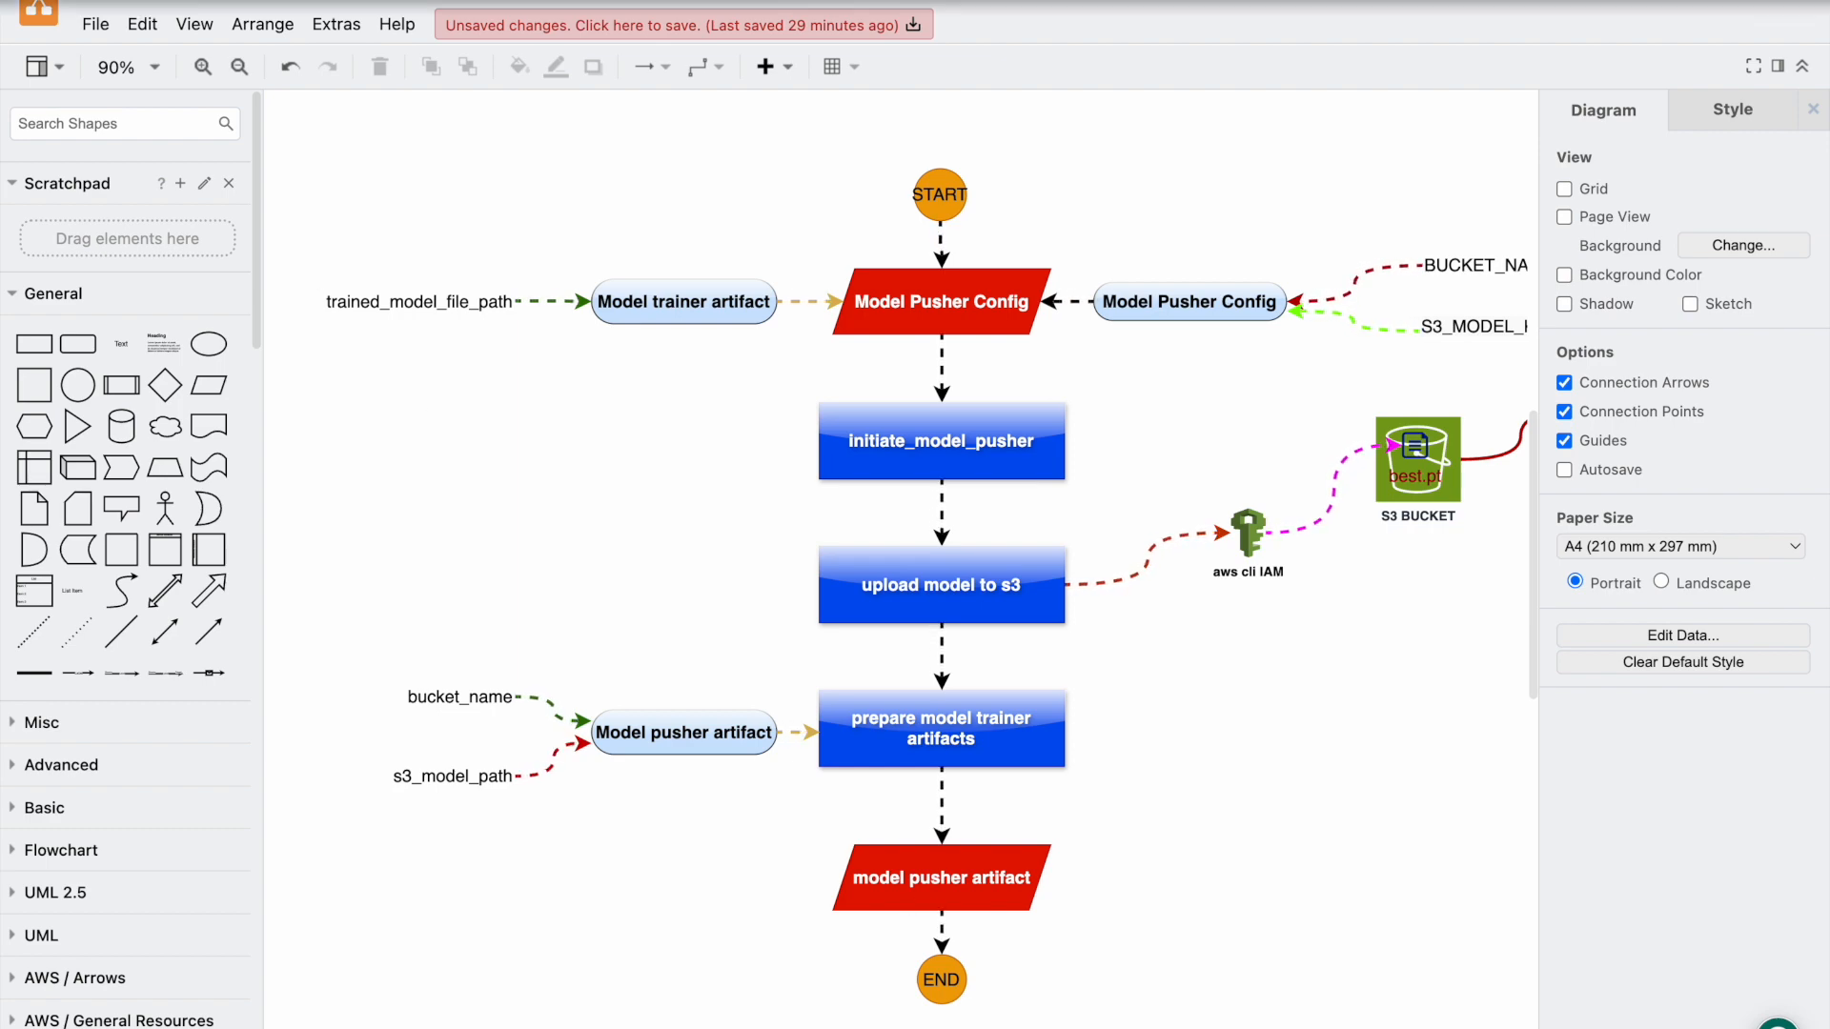
Step: Switch to Chrome, open draw.io in a new tab and start an untitled diagram without choosing a storage location
key(super+Tab)
key(super+Tab)
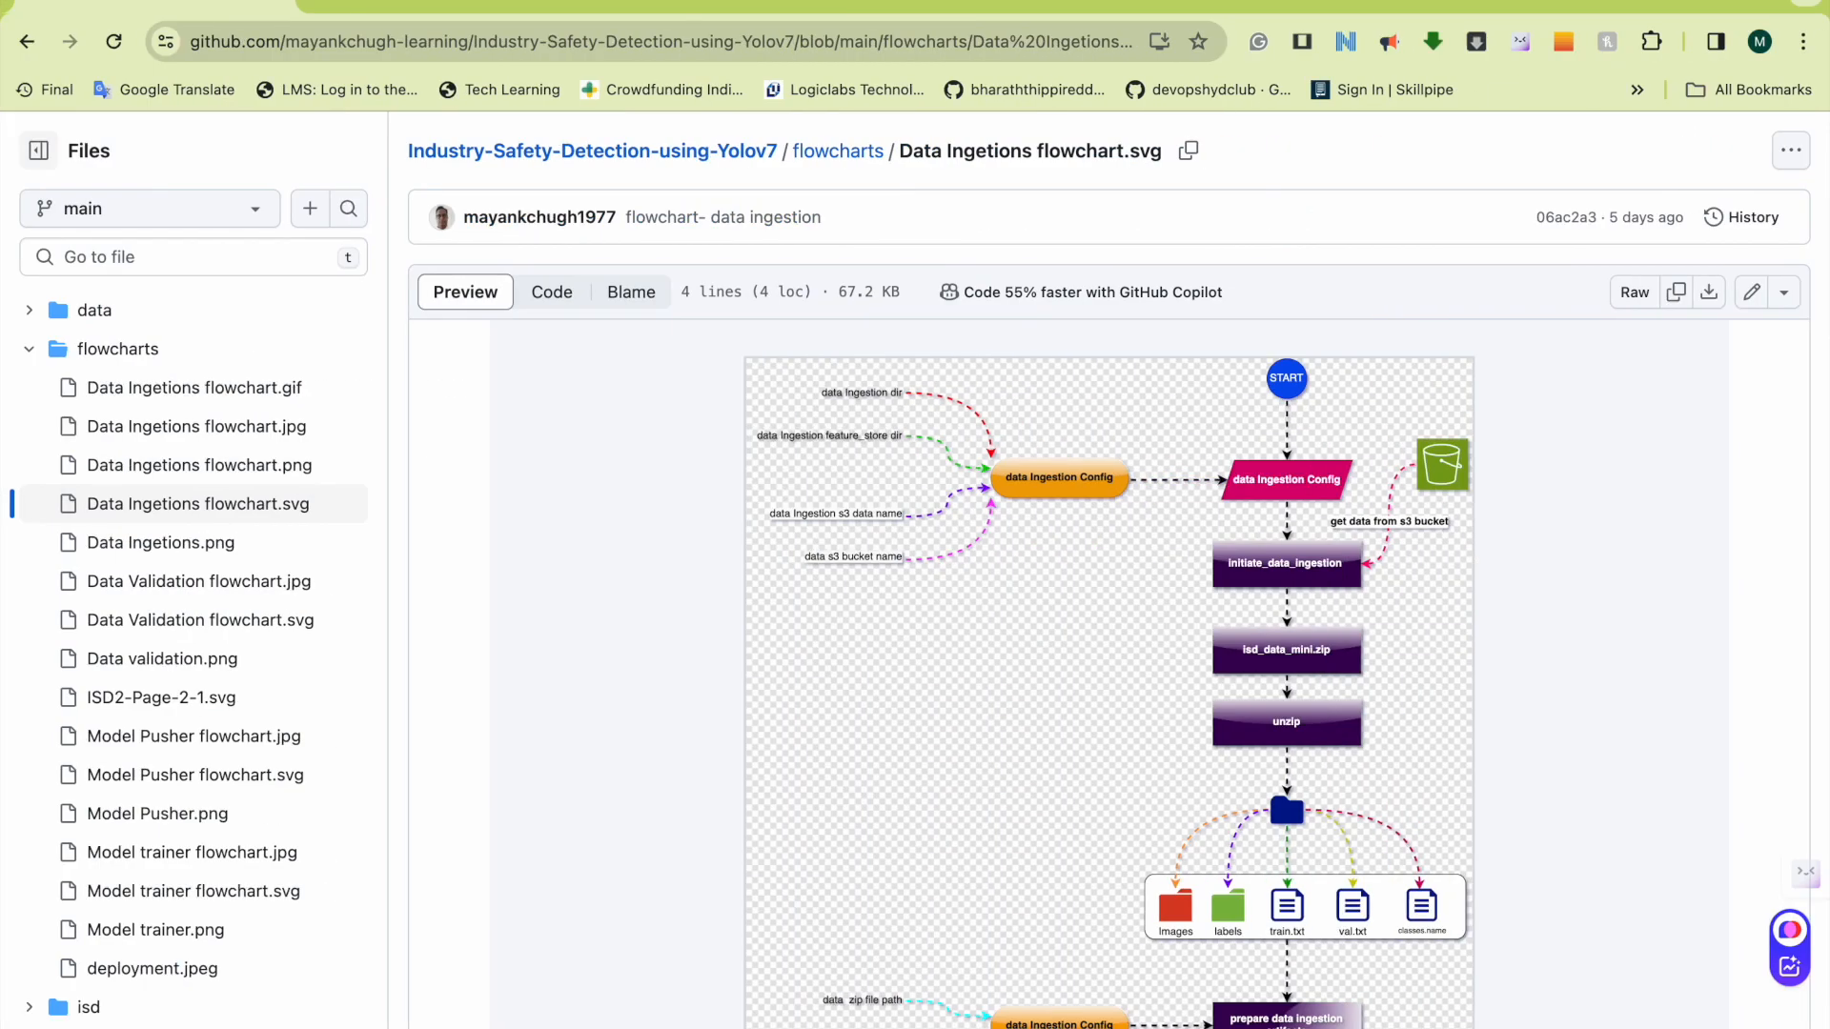
click(318, 2)
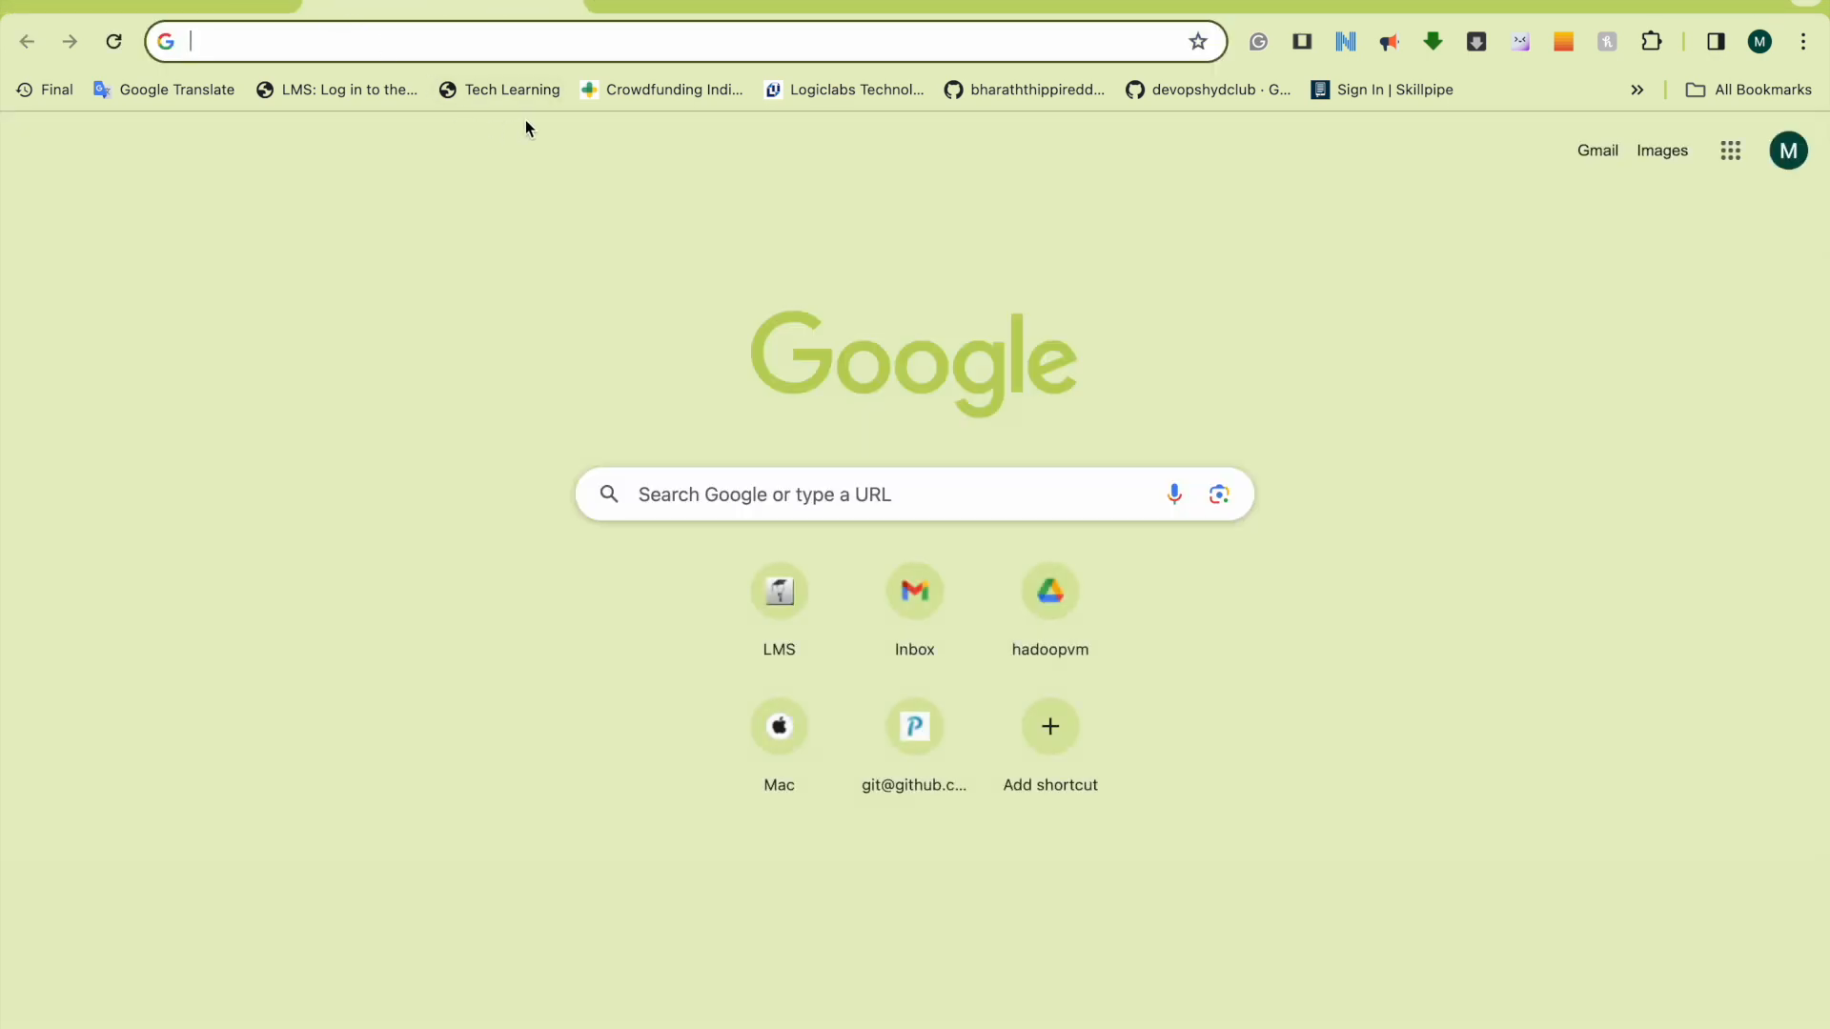
text(dwar)
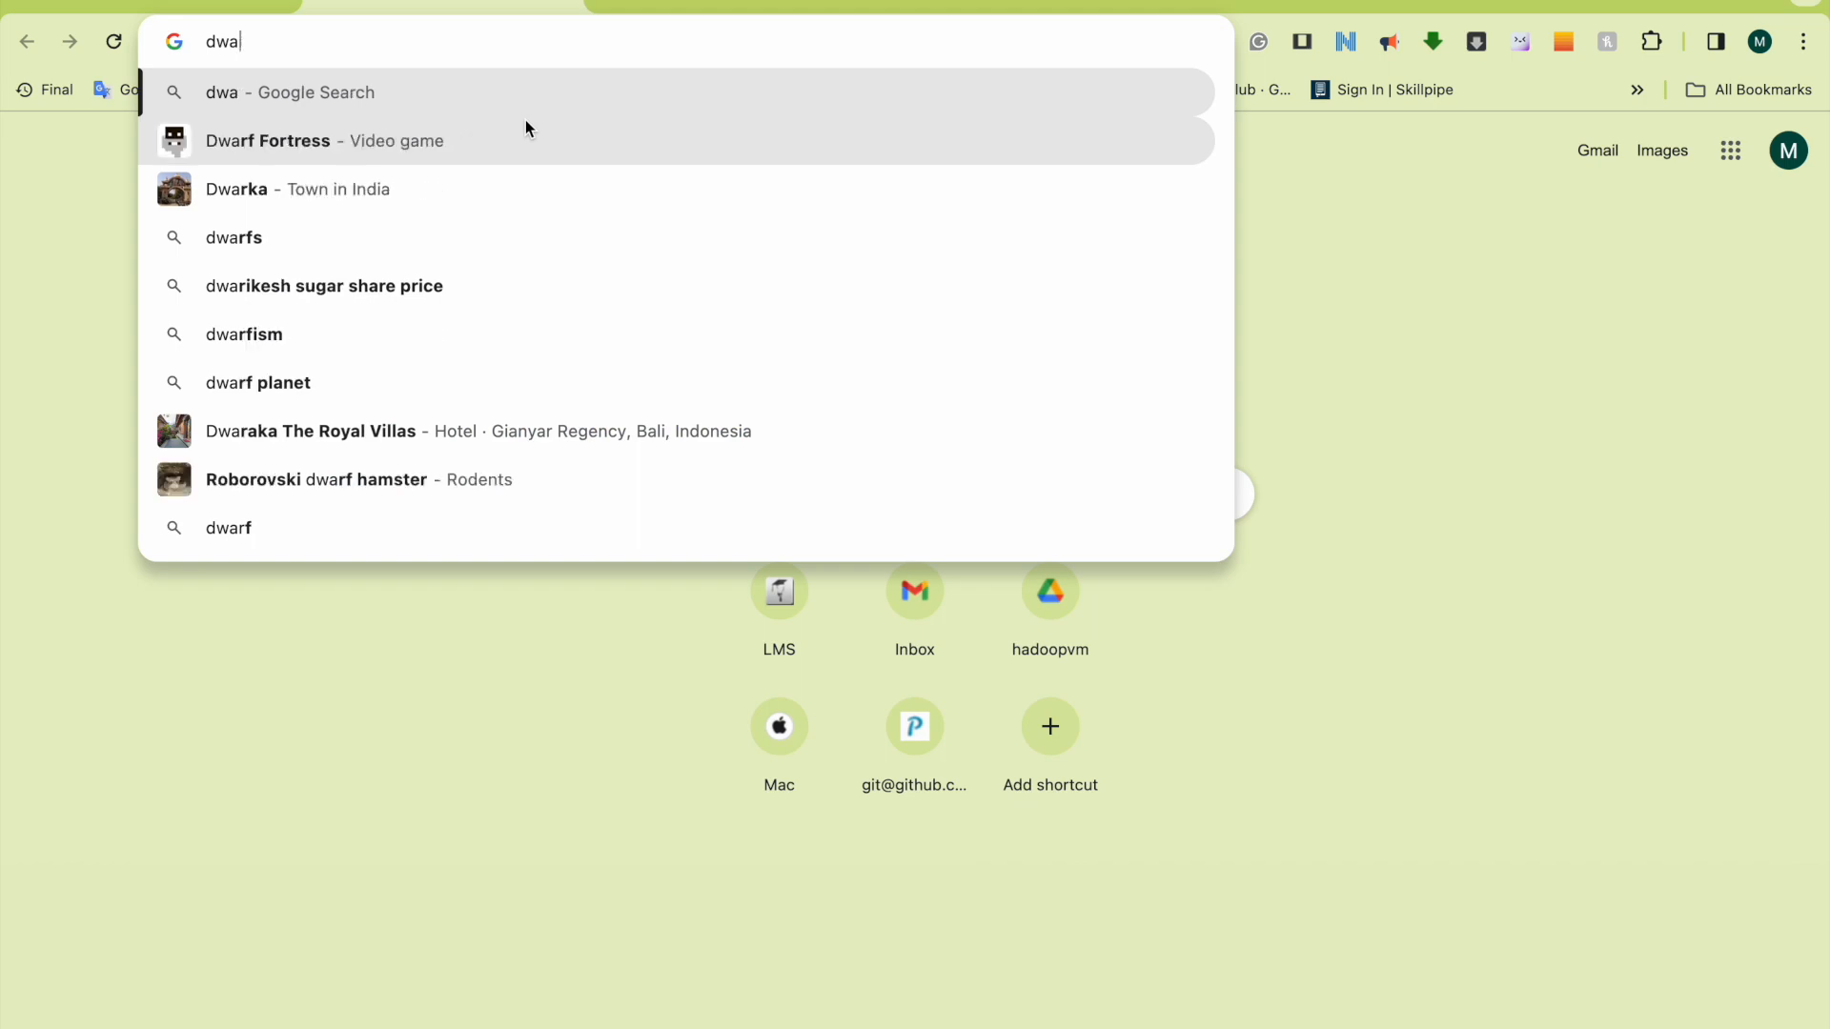
key(BackSpace)
key(BackSpace)
key(BackSpace)
text(ra)
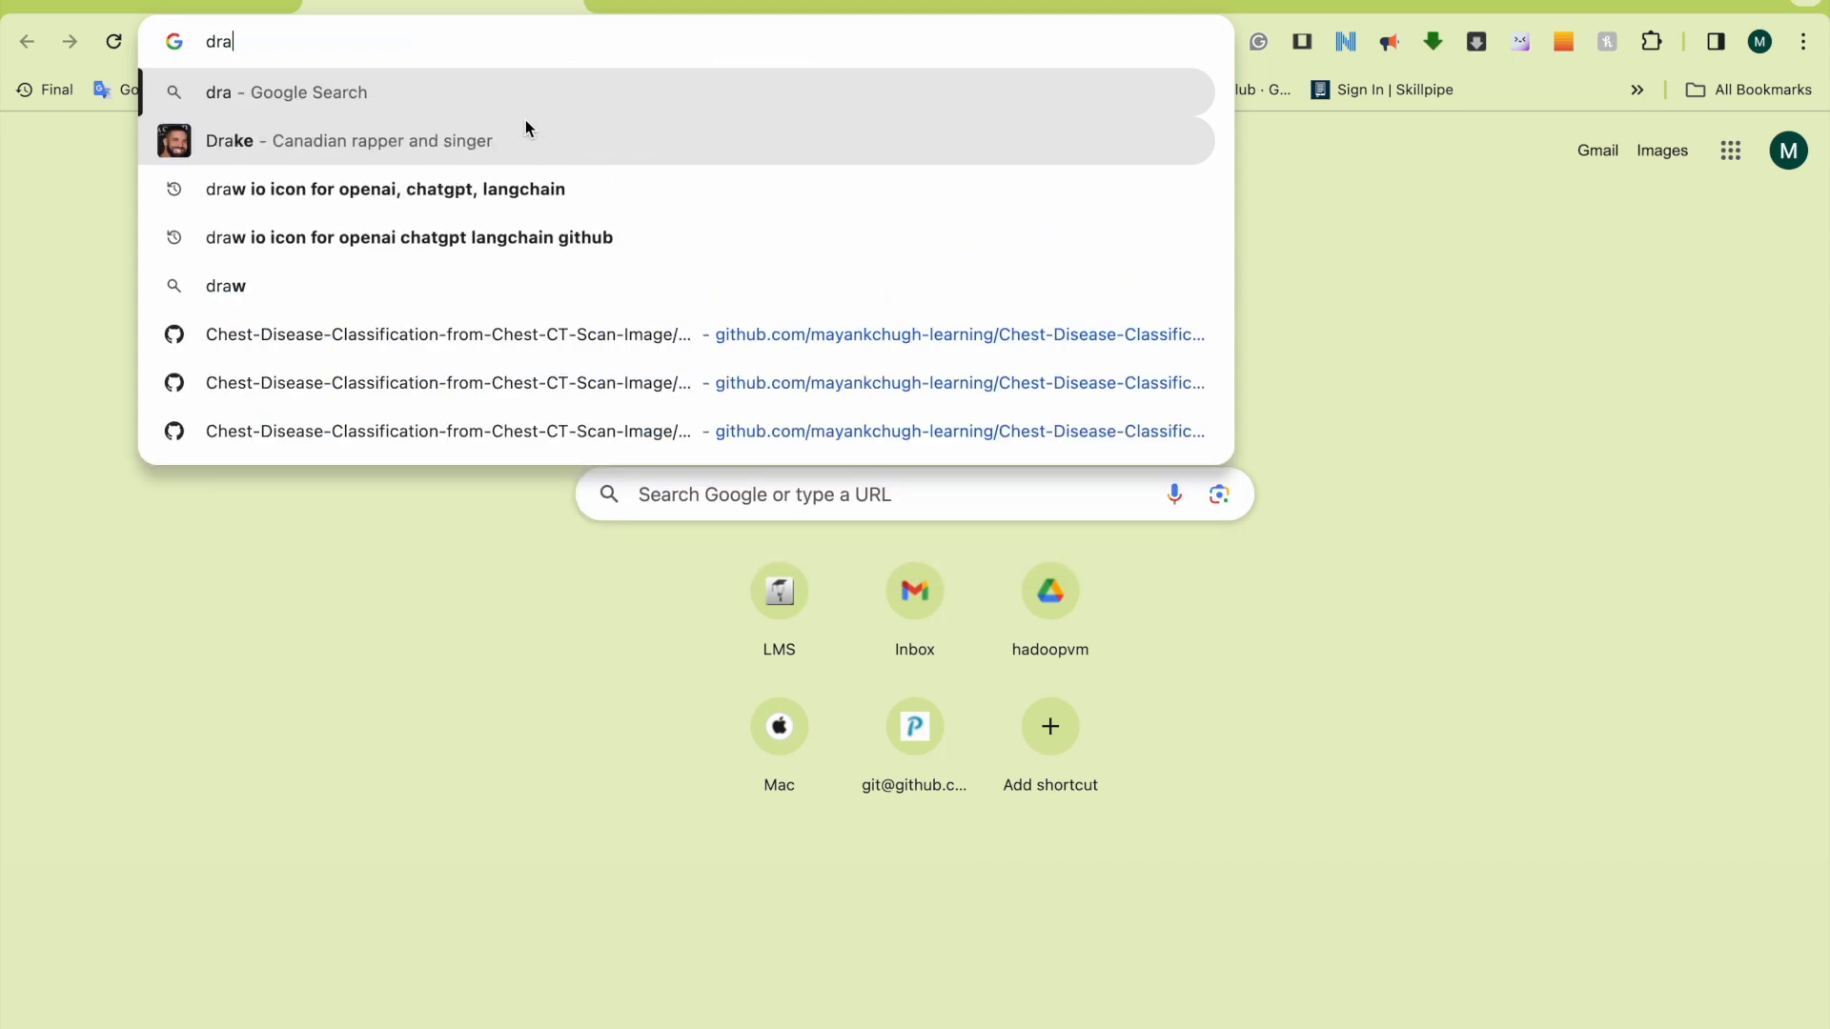
text(w.io)
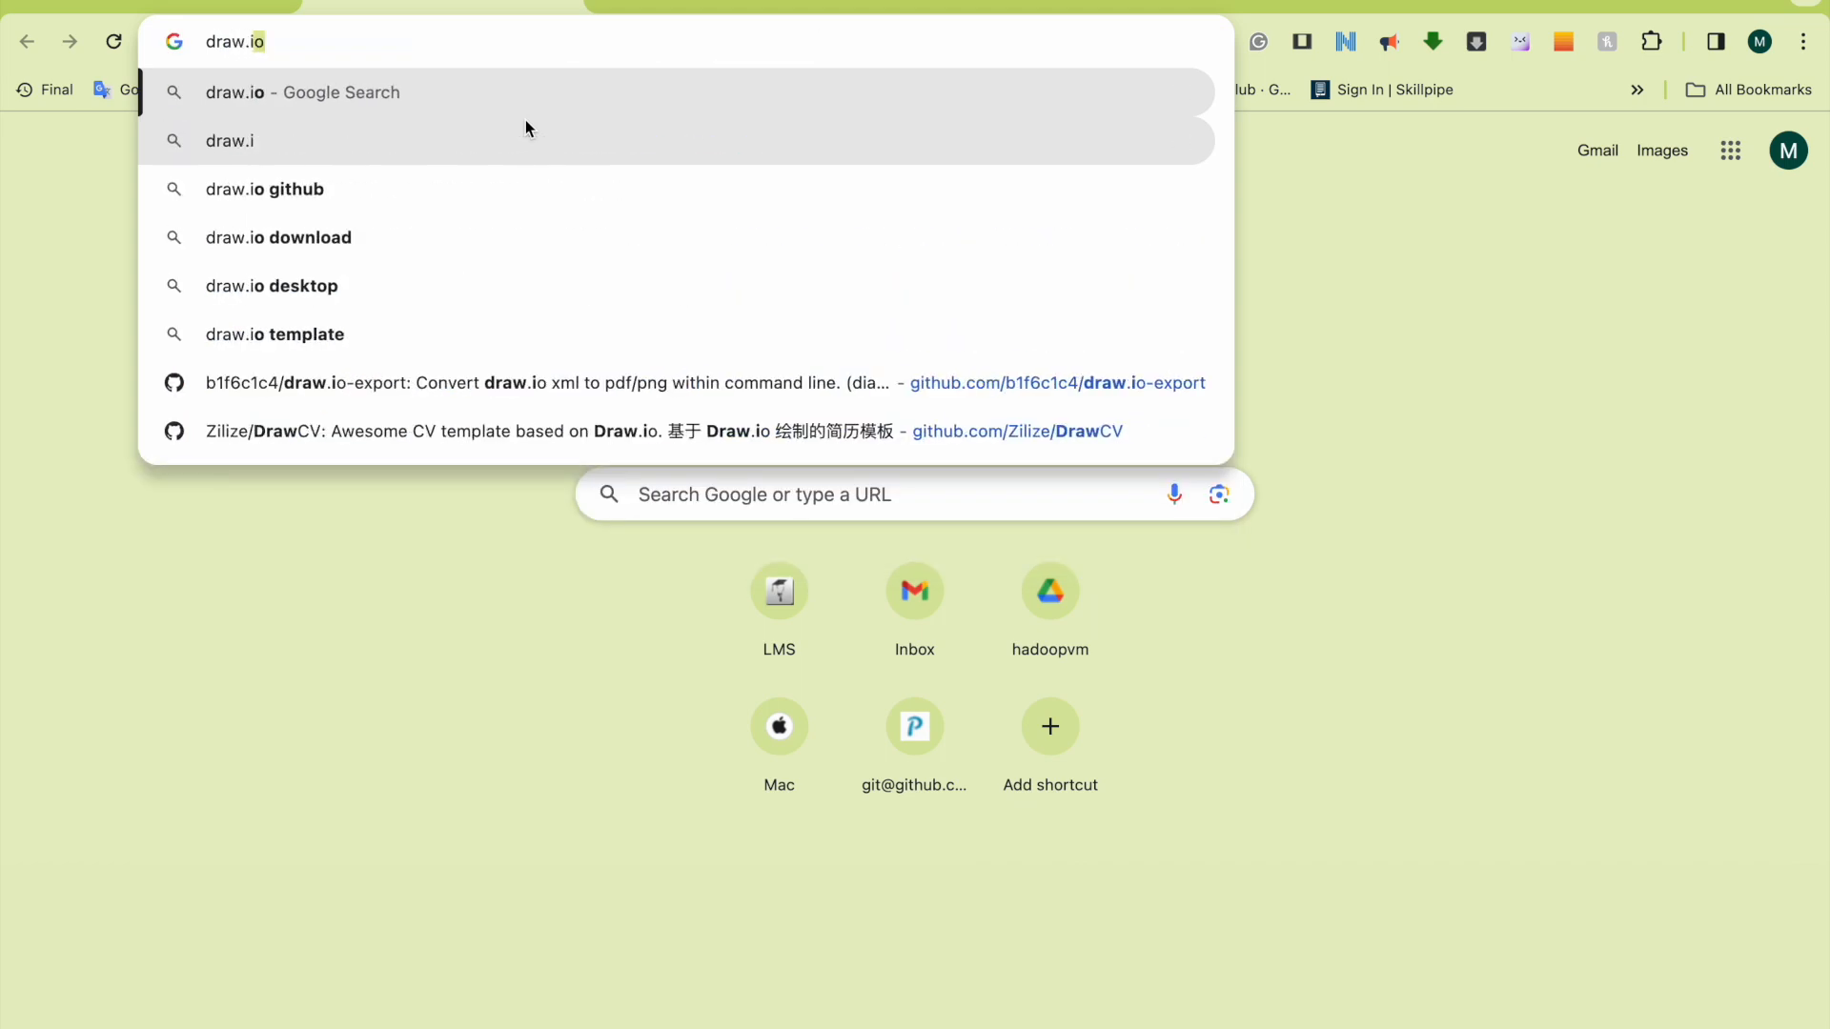
key(Return)
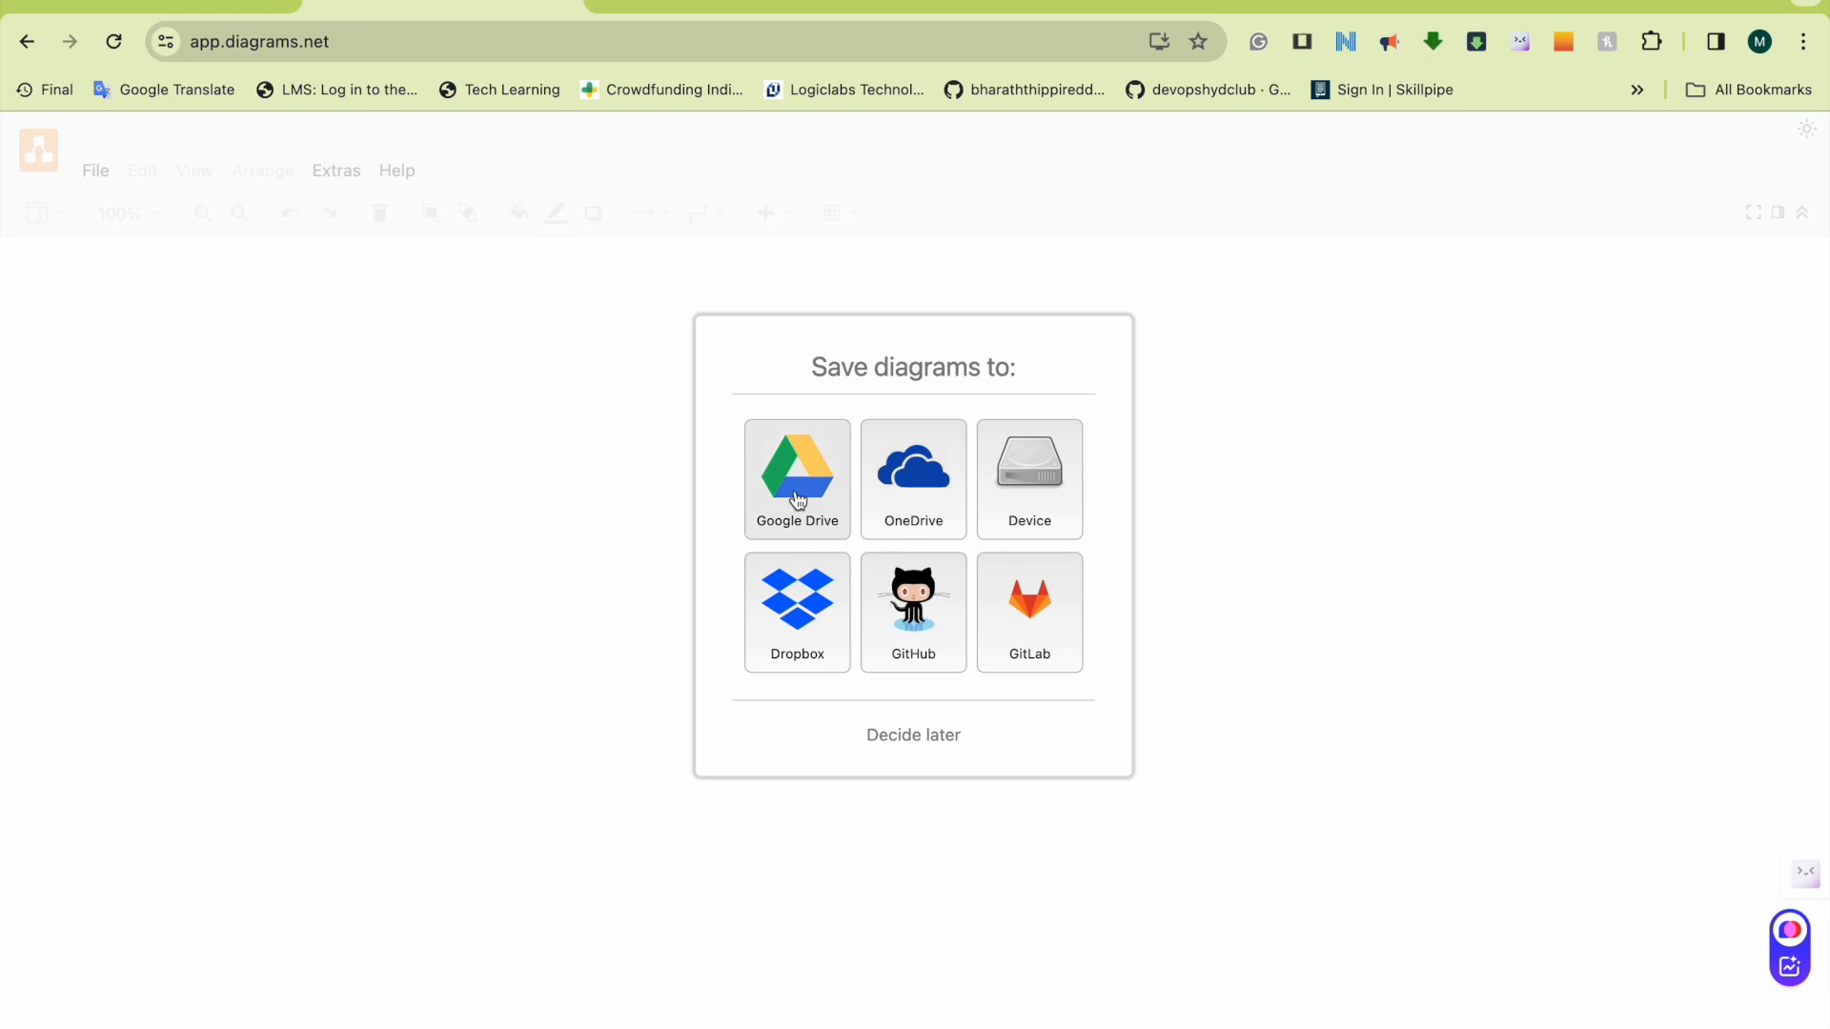
click(933, 743)
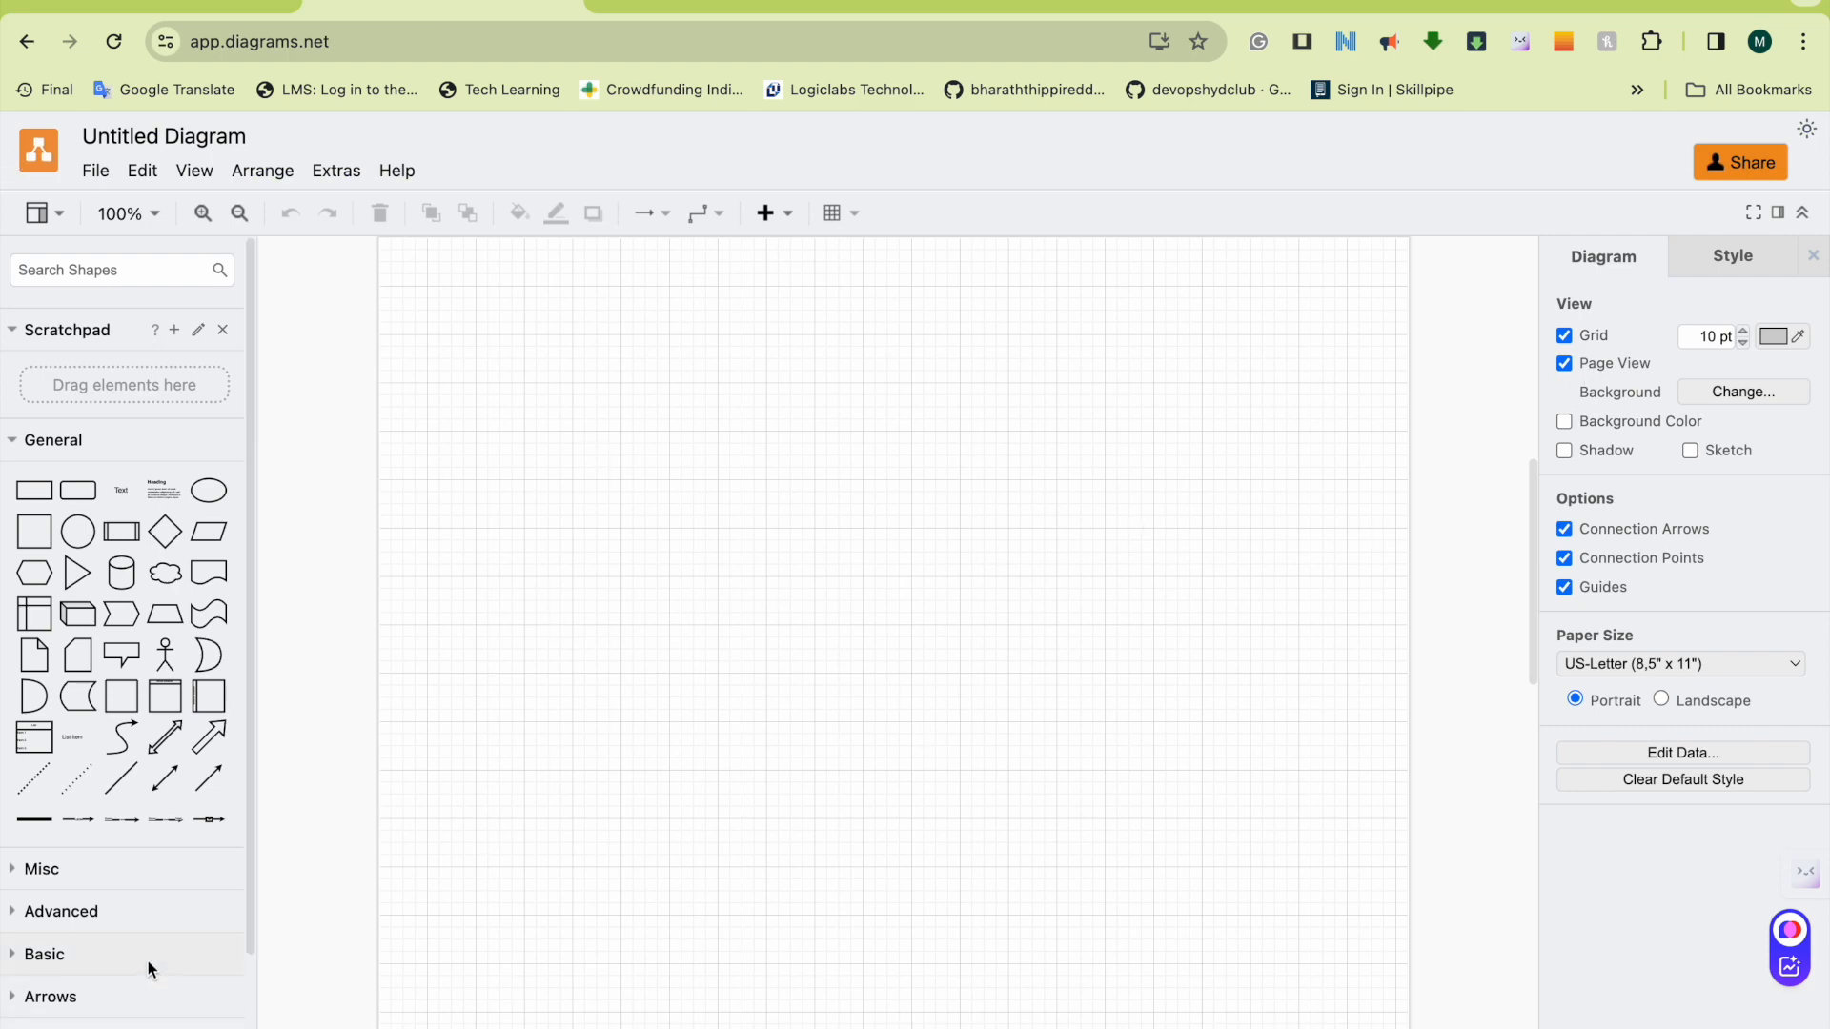
Step: Open the shape library selection and look through the AWS18 and AWS 2024 shape previews
scroll(147, 960, down, 3)
click(124, 1028)
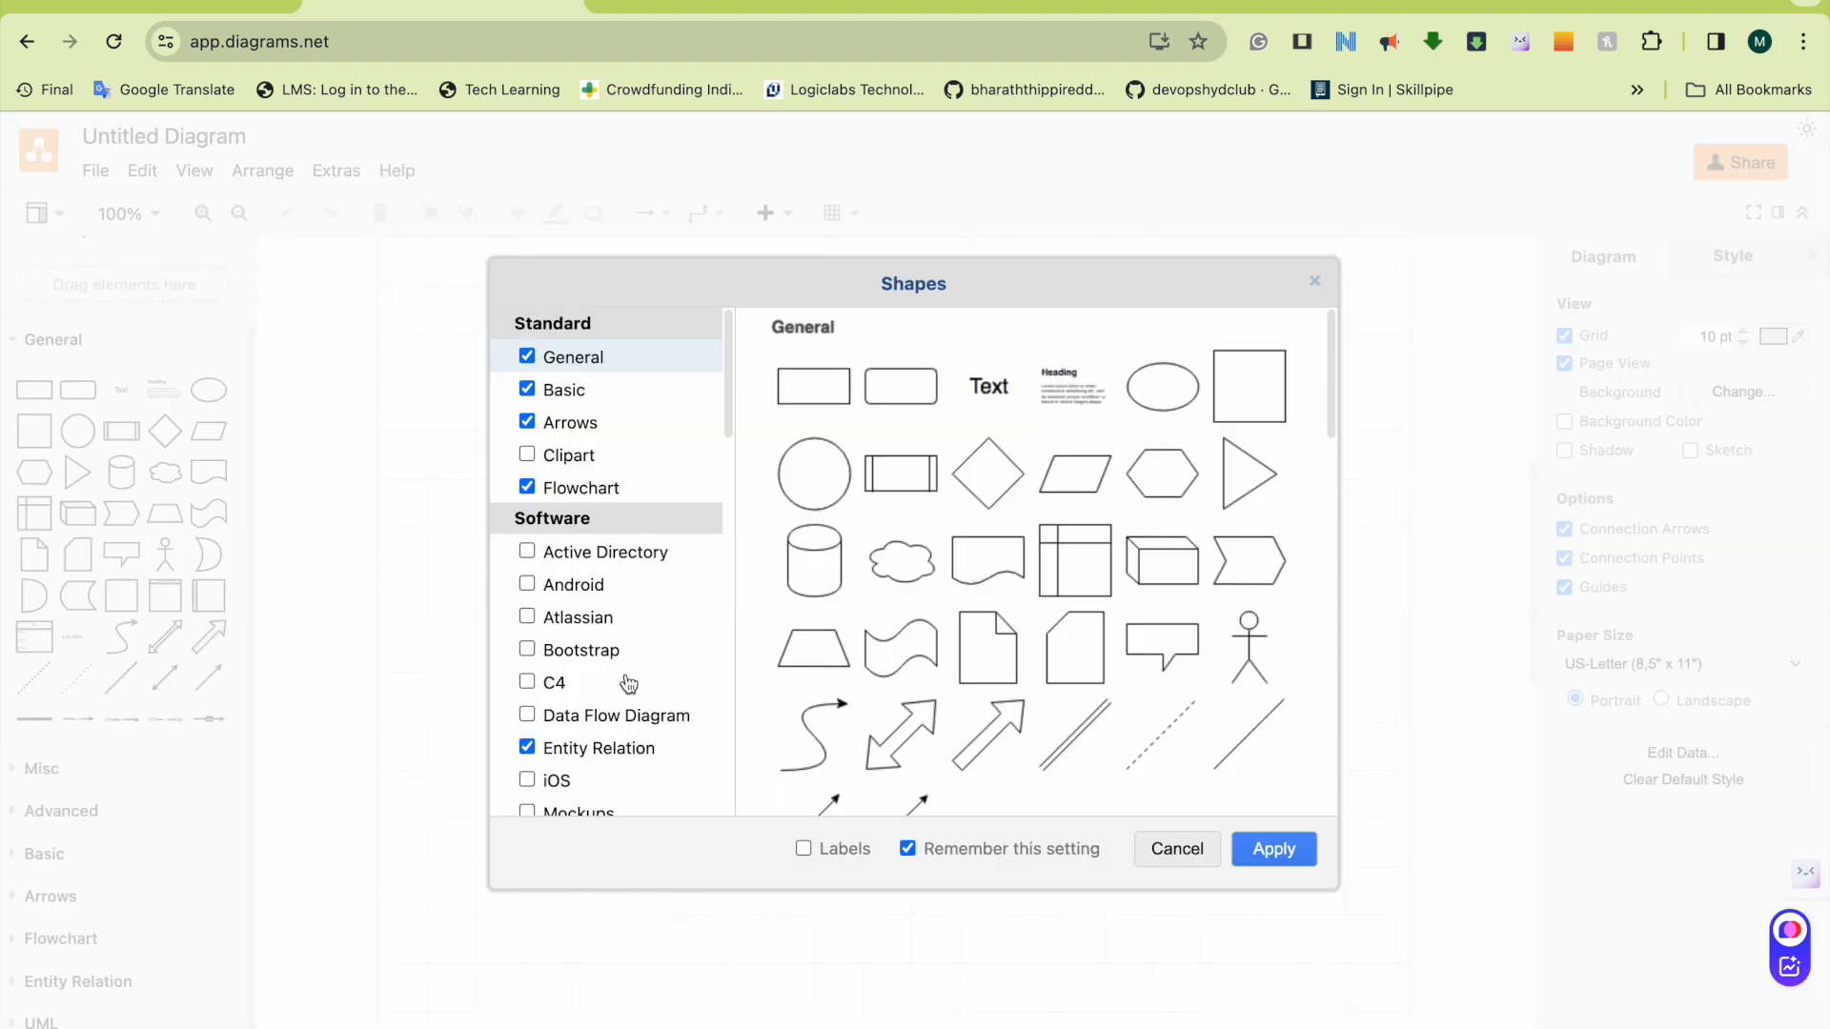
scroll(621, 705, down, 5)
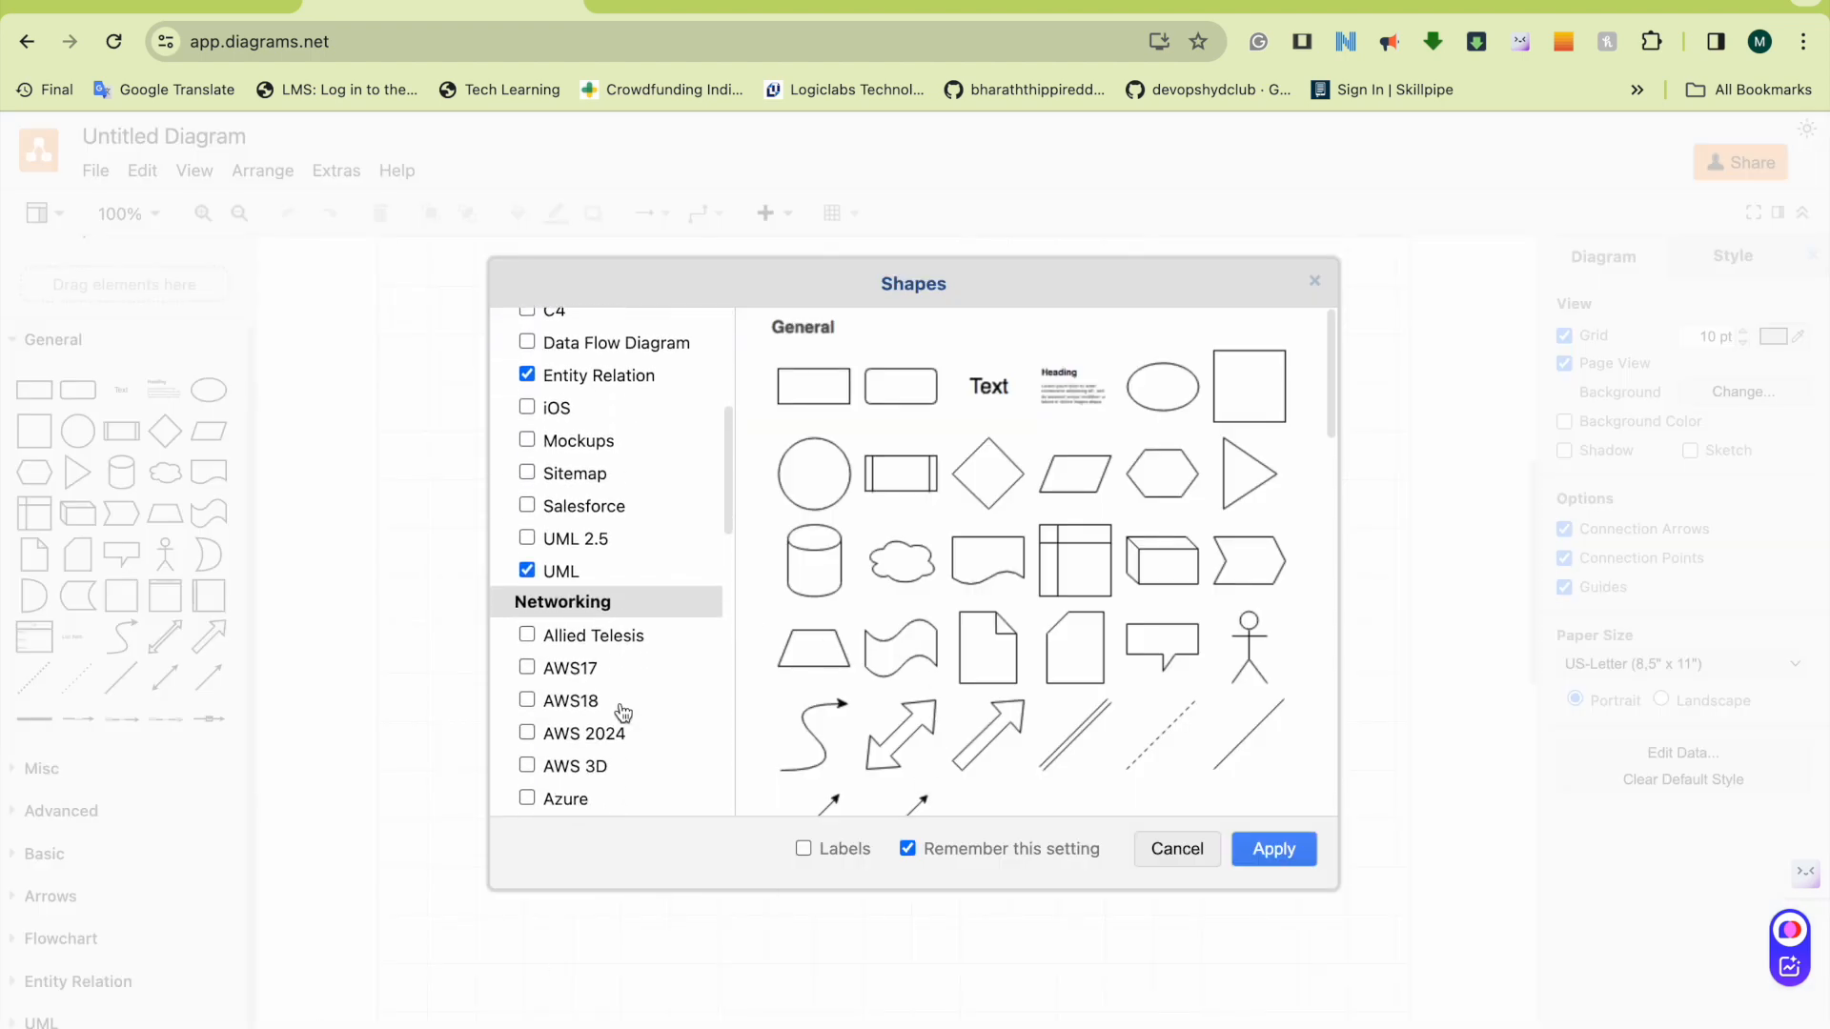
scroll(621, 713, down, 1)
click(593, 585)
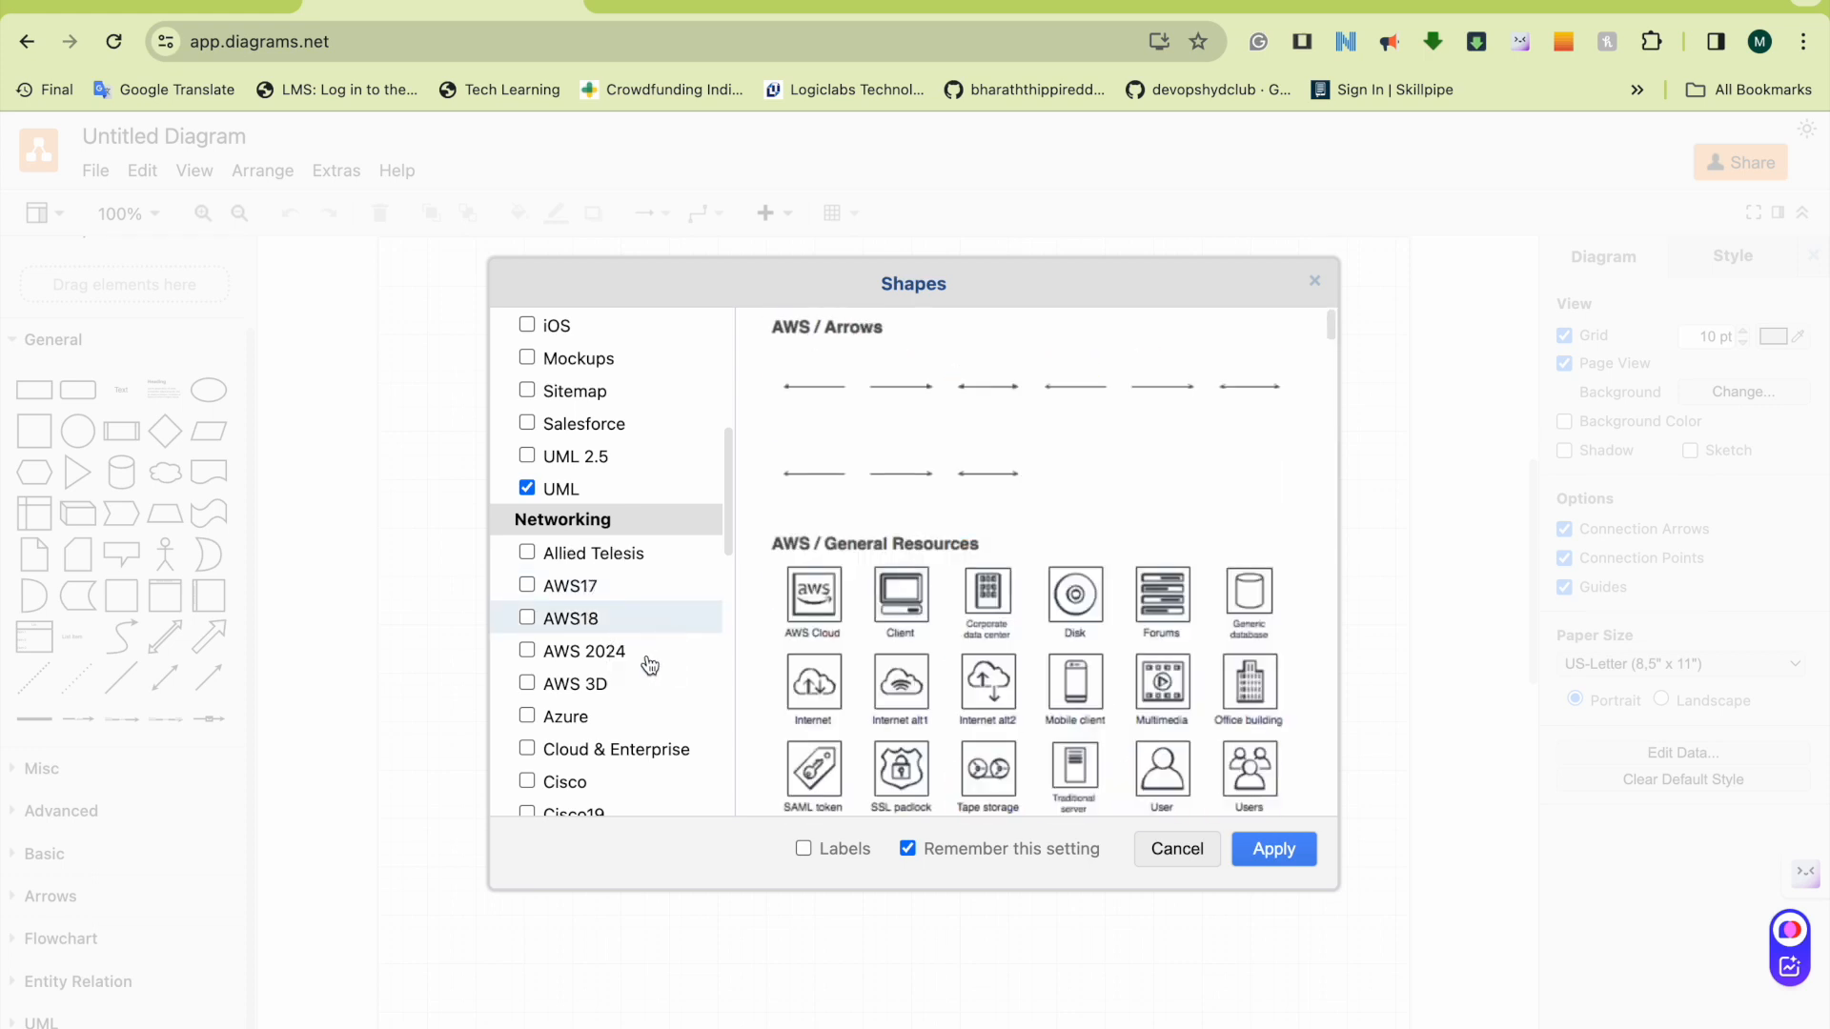
scroll(981, 650, down, 7)
scroll(981, 650, down, 15)
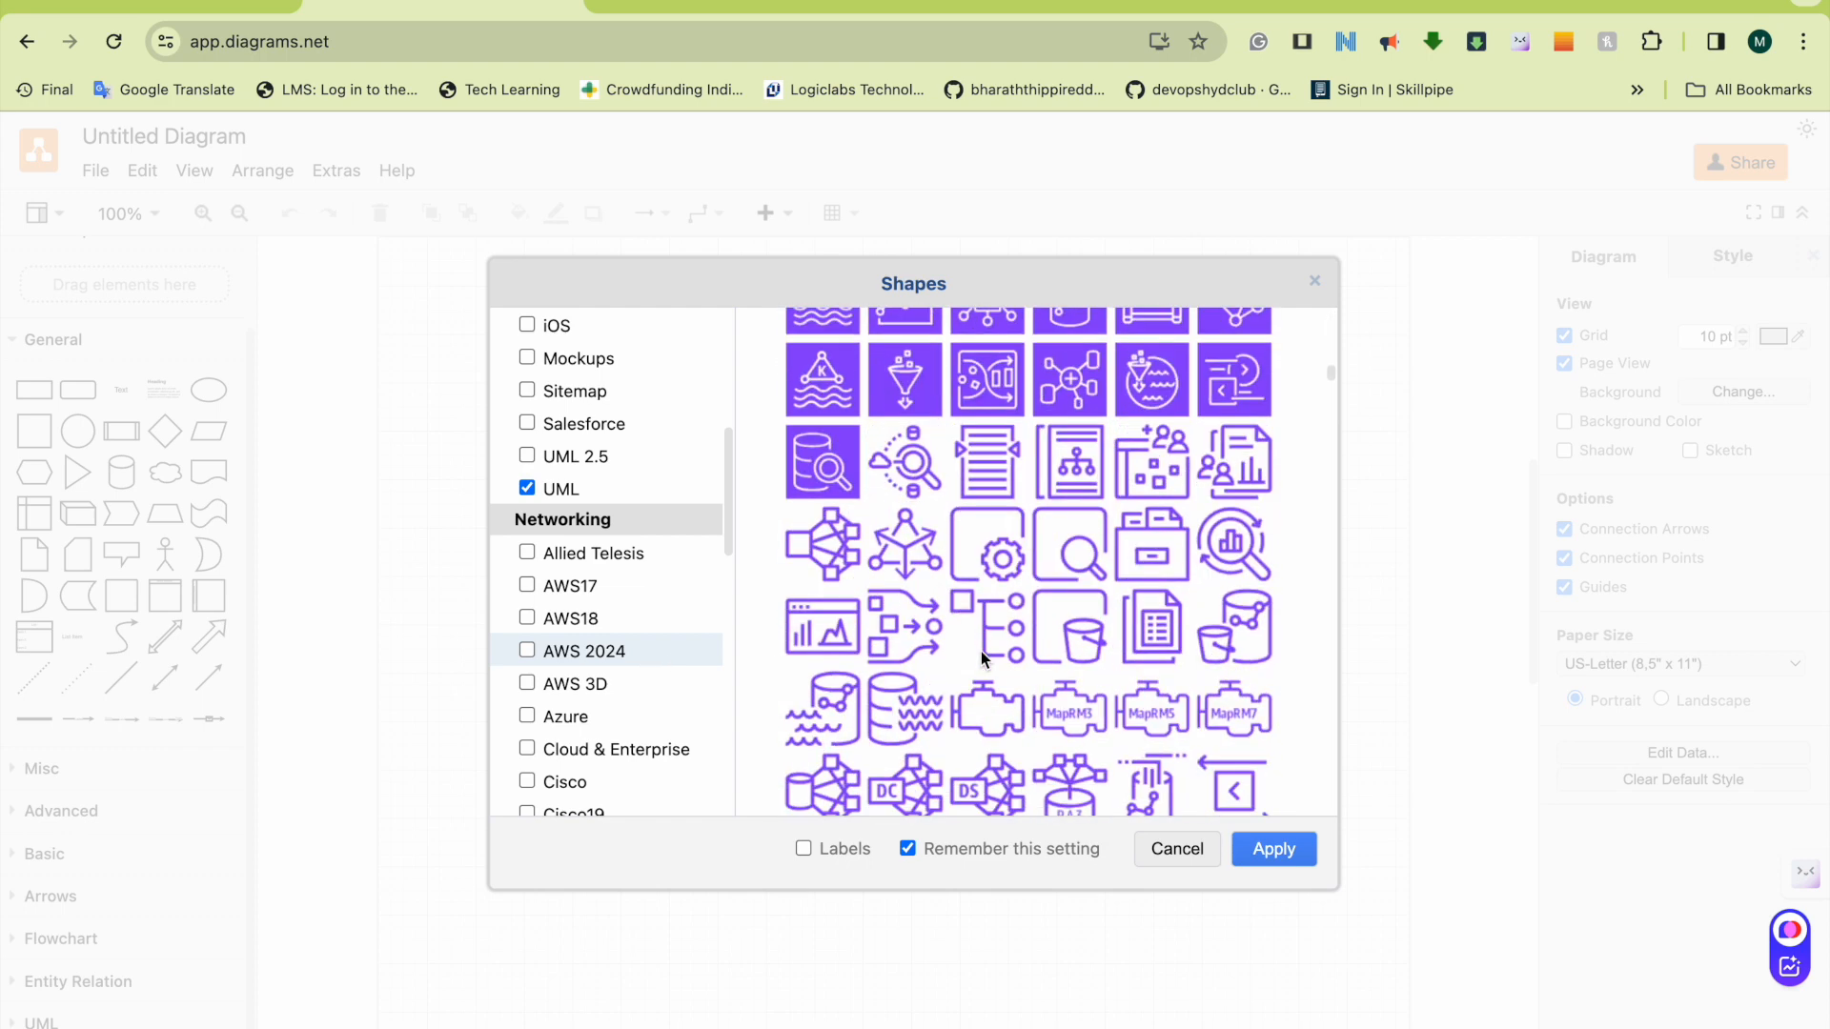
scroll(980, 650, down, 5)
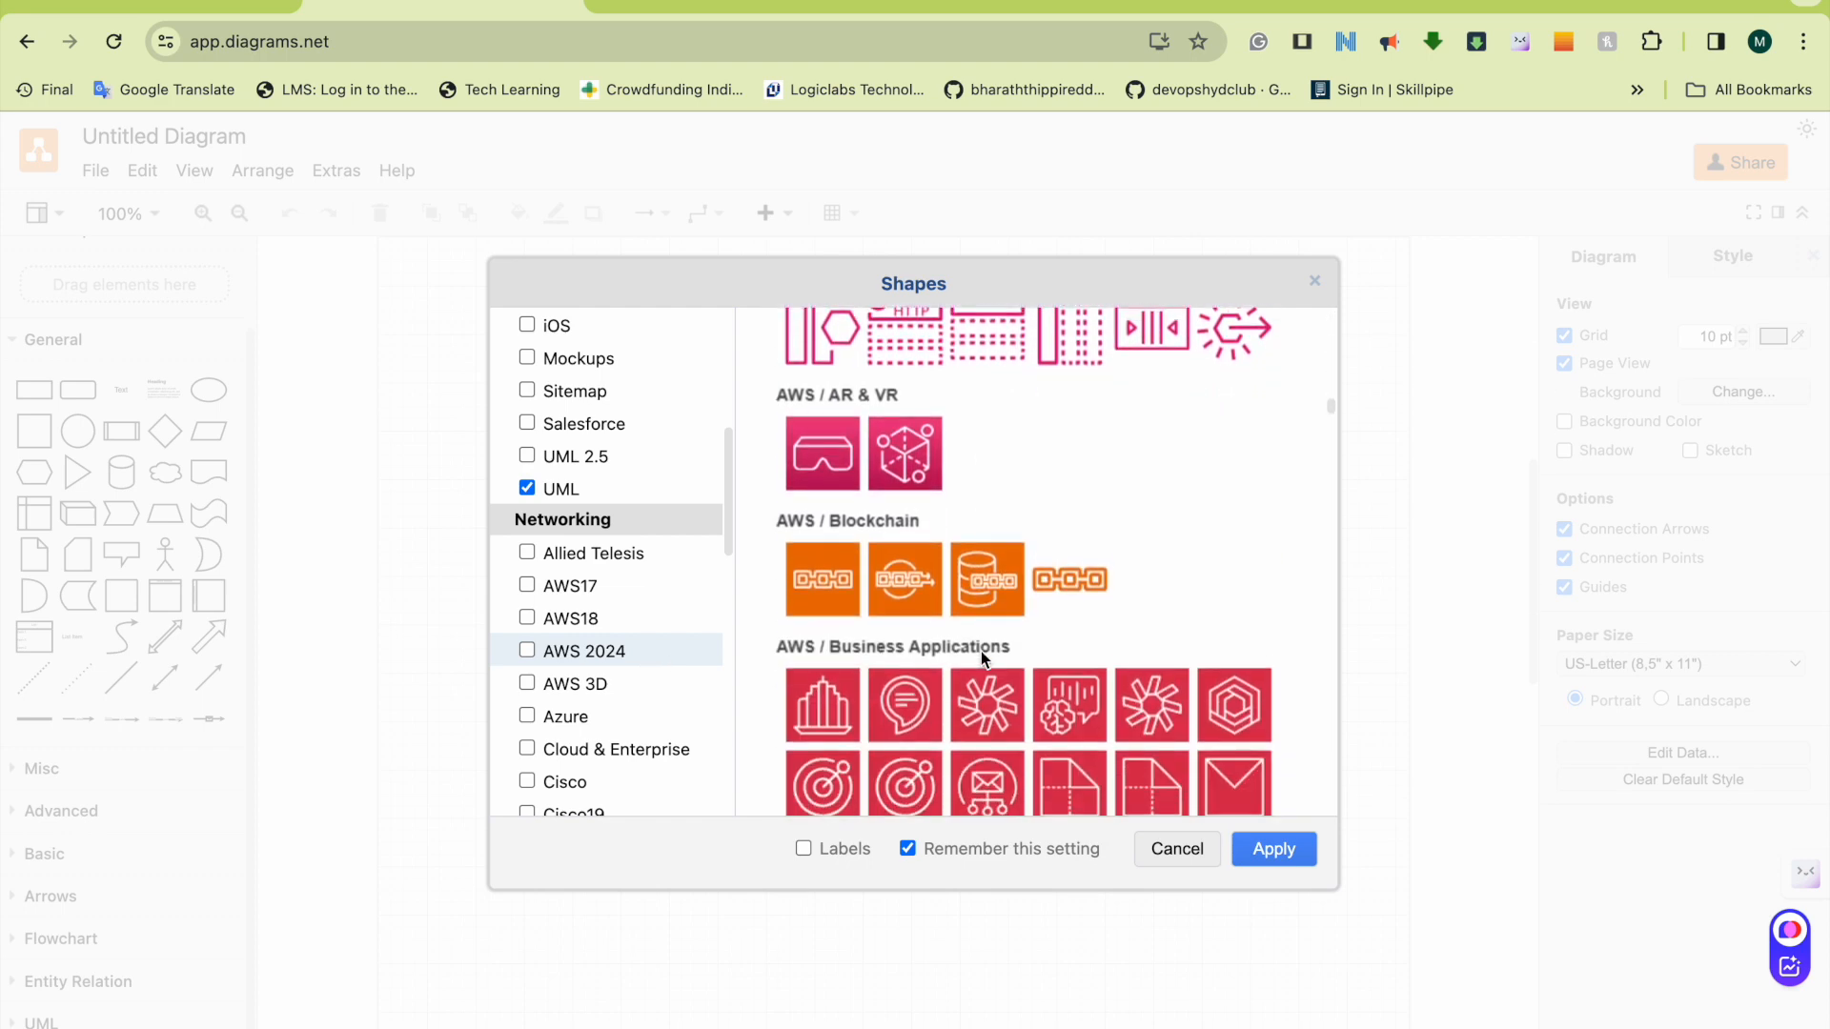
Step: Look through the preview of the AWS 3D shape library
mouse_move(619, 684)
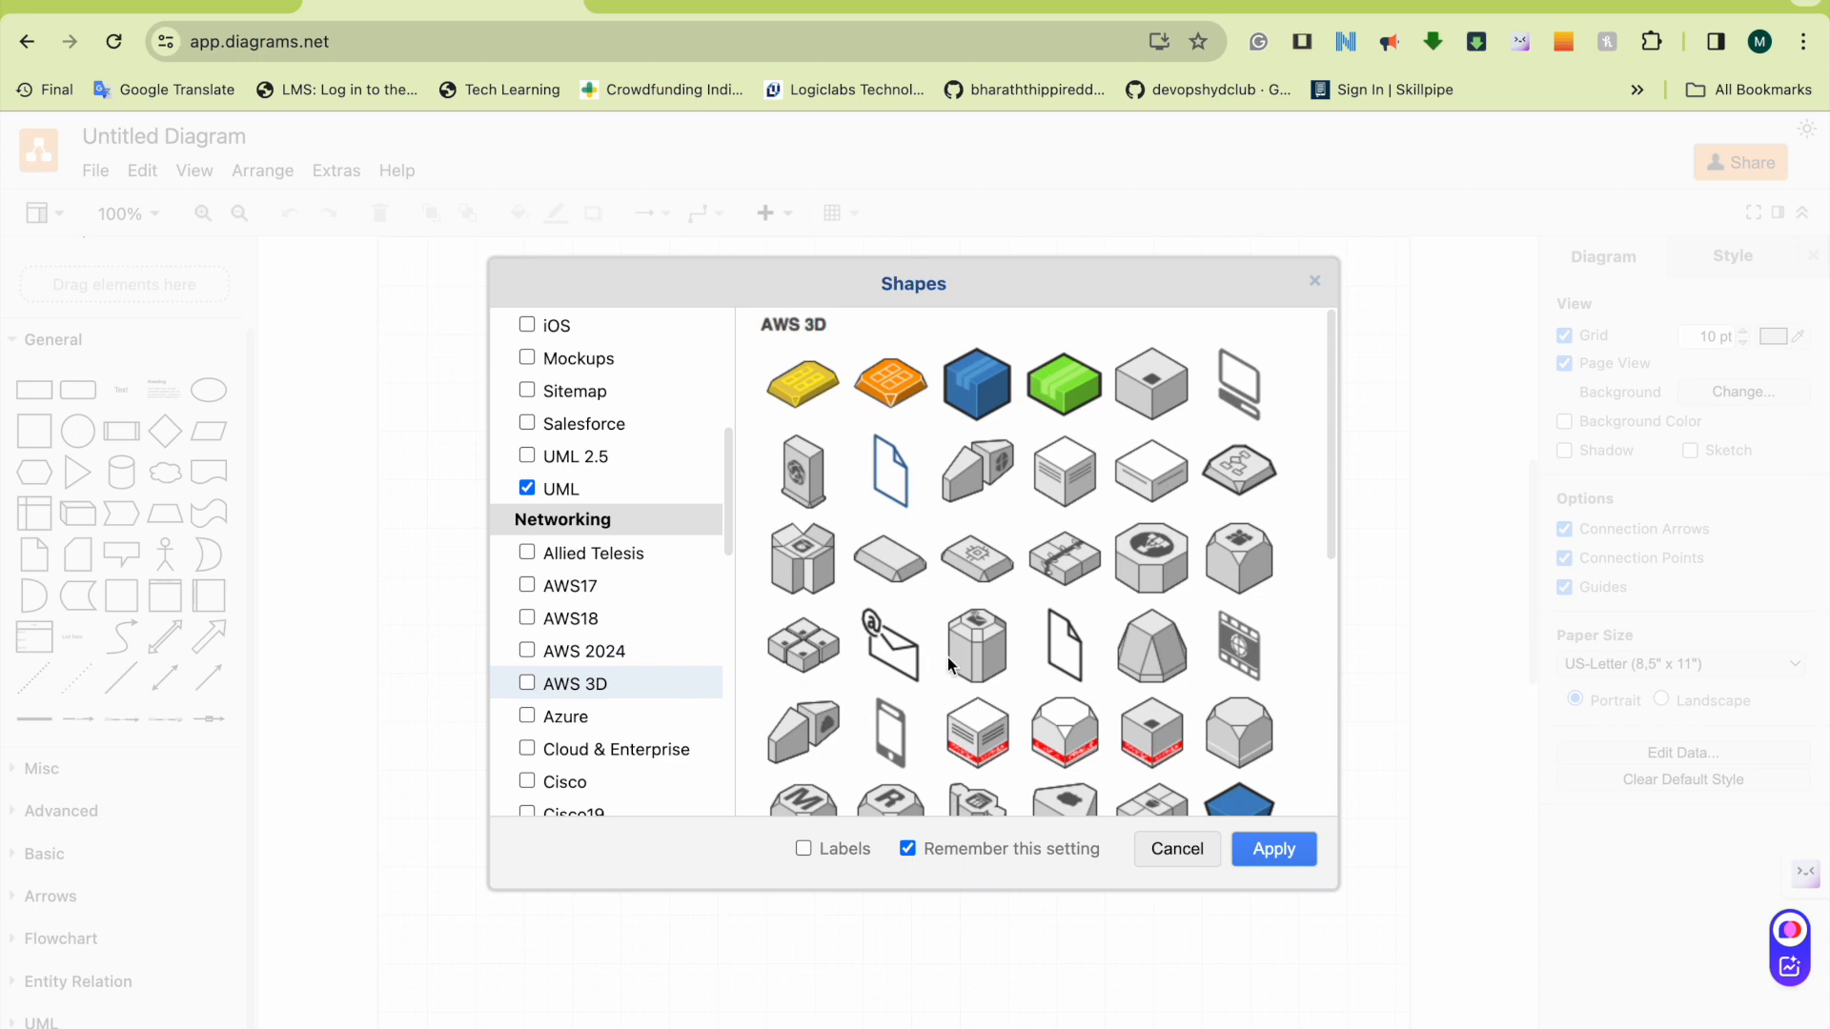
scroll(947, 658, down, 4)
scroll(948, 658, up, 3)
scroll(947, 658, up, 3)
scroll(947, 657, down, 6)
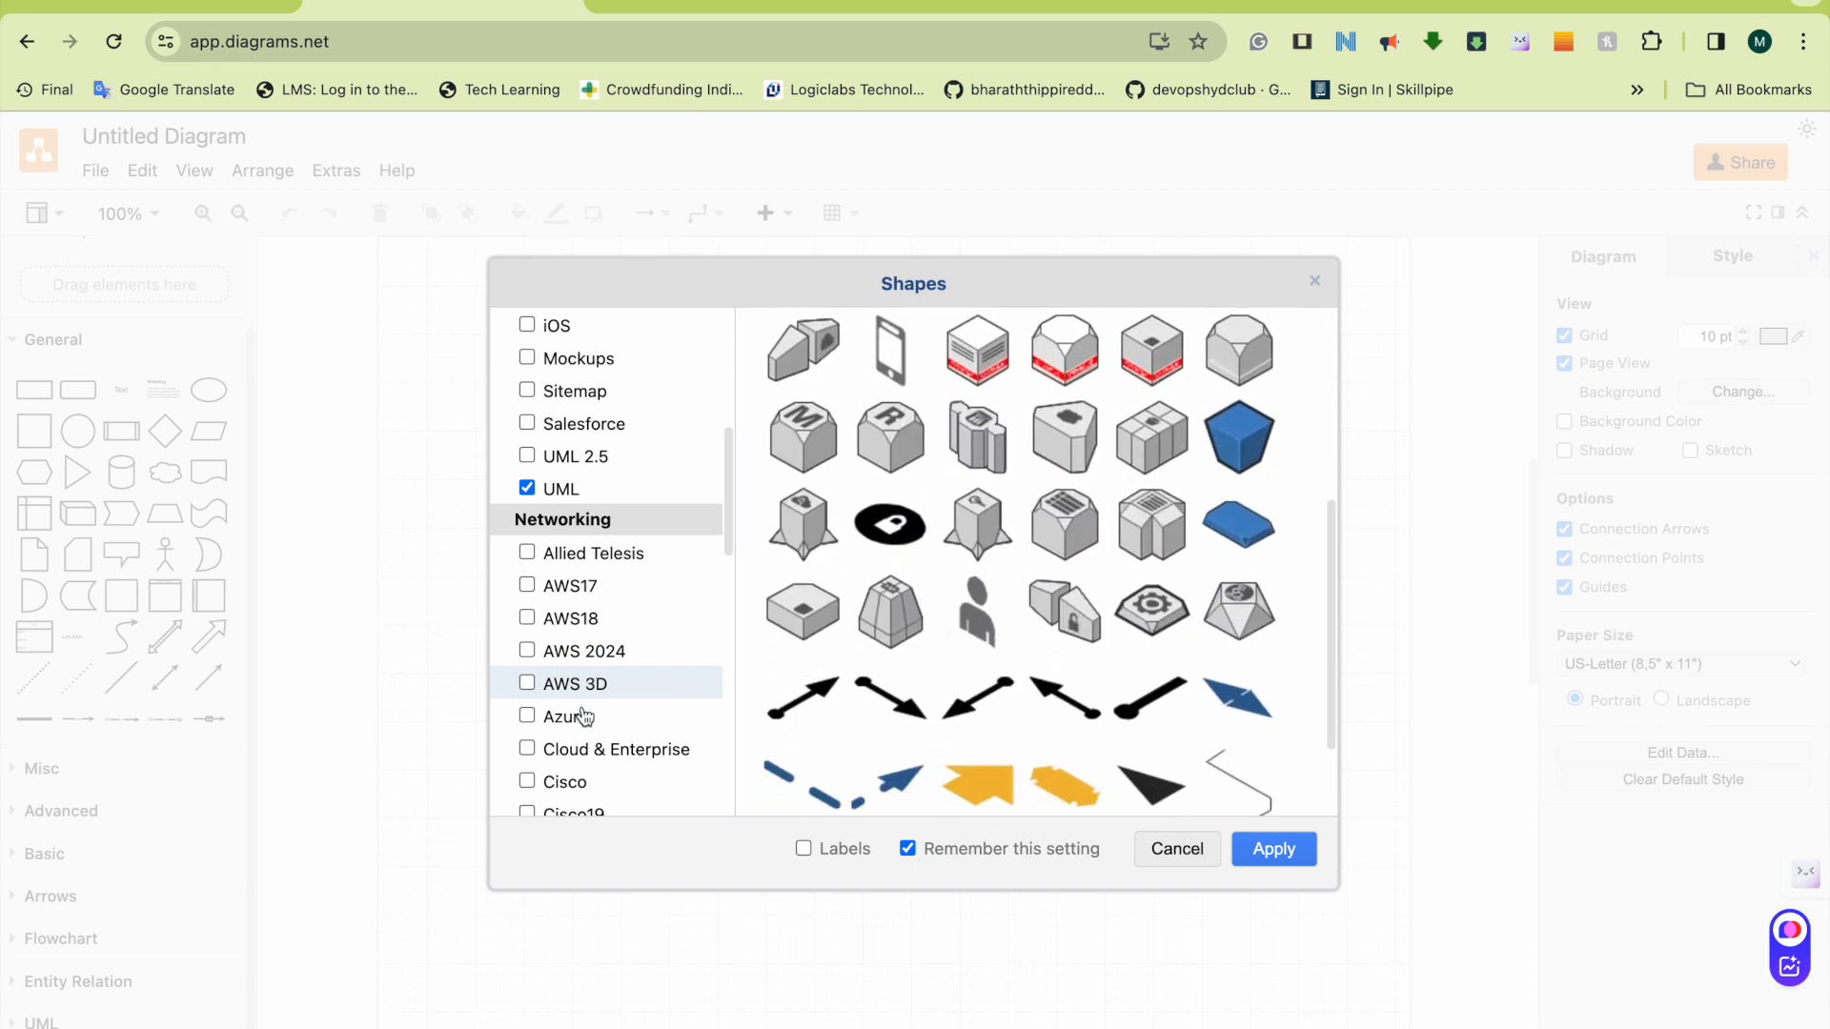
Step: Preview the Azure, GCP Icons and Google Cloud Platform shape libraries
mouse_move(582, 730)
scroll(1123, 641, down, 10)
scroll(706, 779, down, 3)
scroll(597, 782, down, 3)
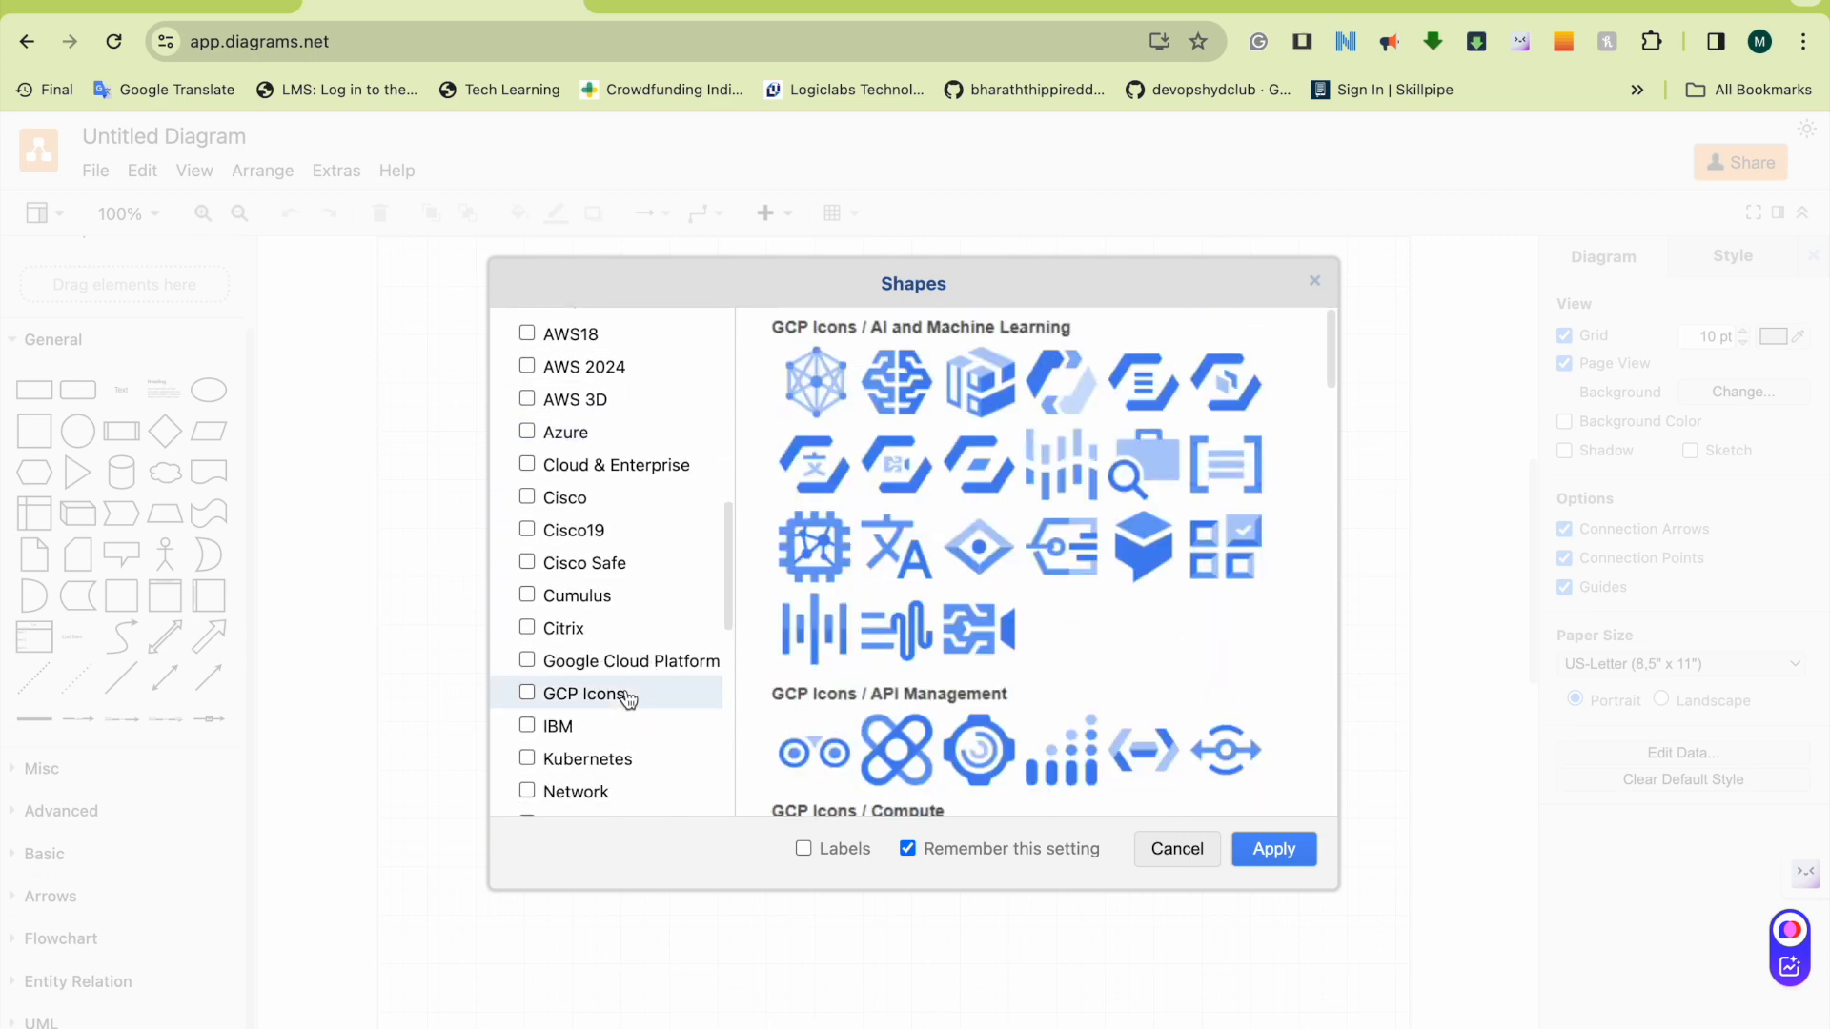
scroll(1009, 633, down, 15)
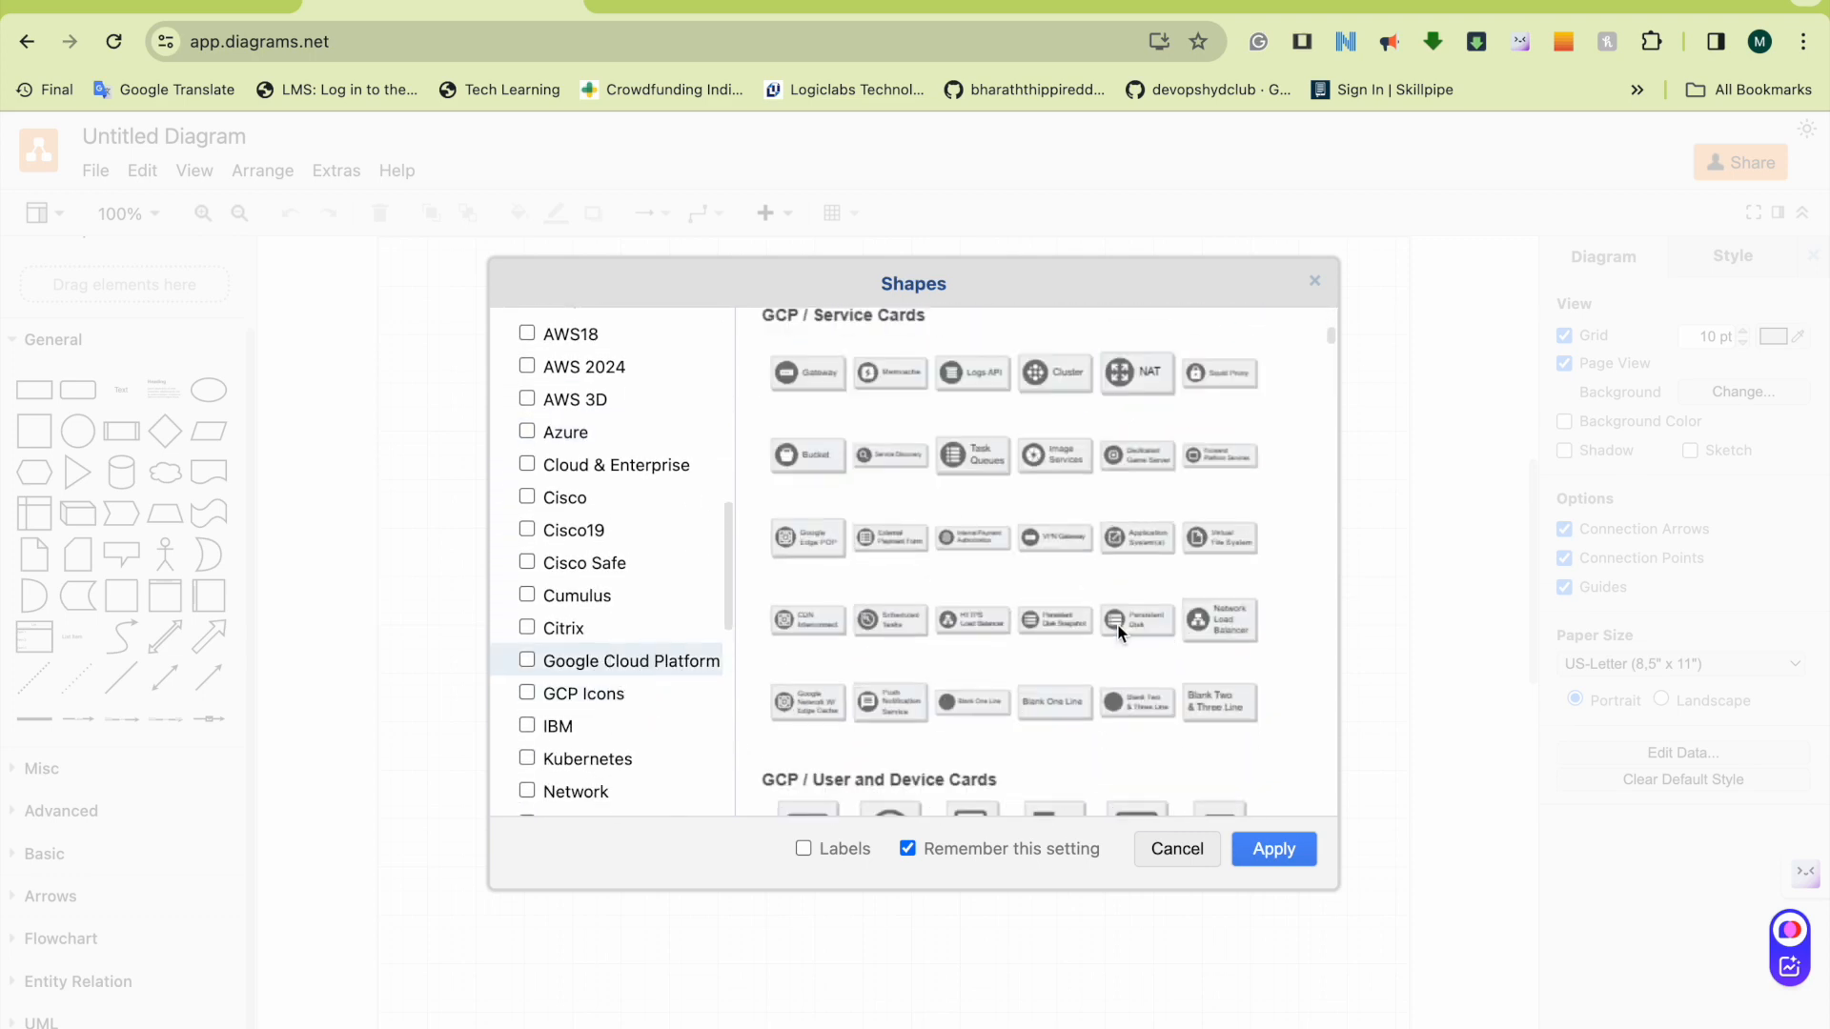
Step: Enable the AWS 2024 networking shape library after checking the Google Cloud Platform preview, and apply the selection
scroll(1118, 626, down, 10)
scroll(695, 719, down, 3)
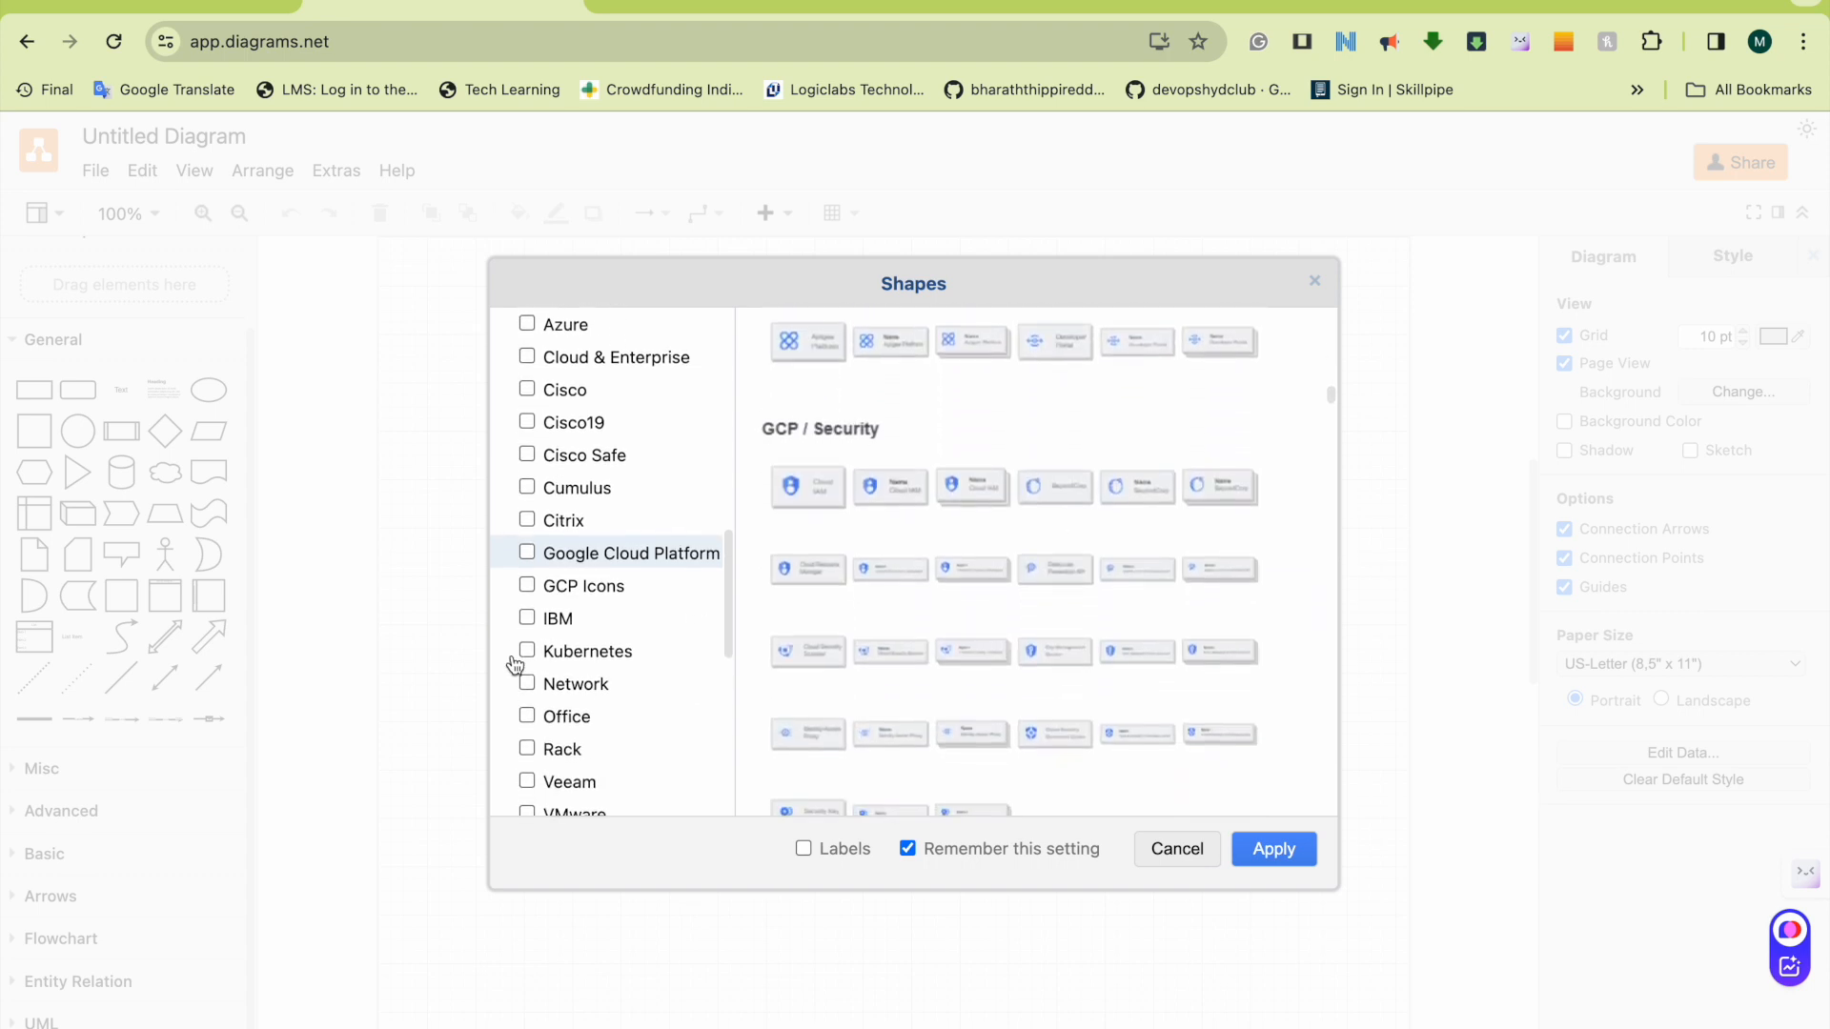
scroll(644, 632, up, 9)
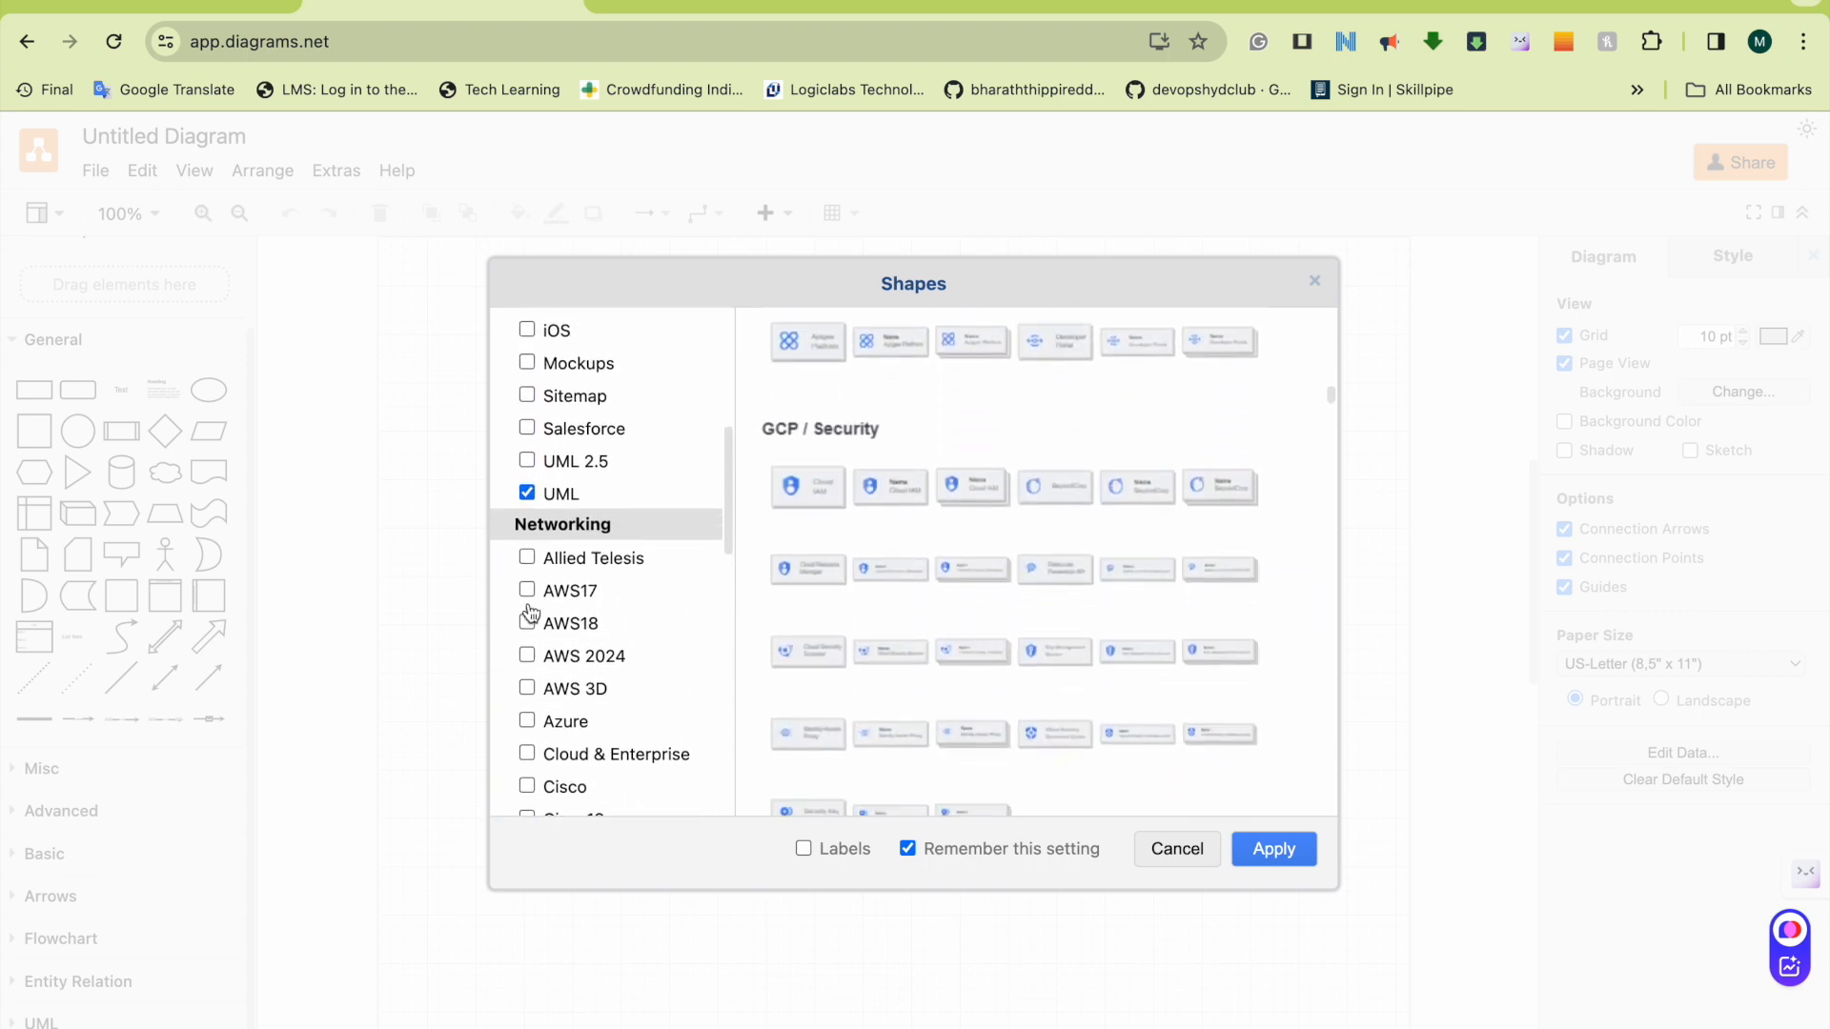
scroll(581, 721, down, 10)
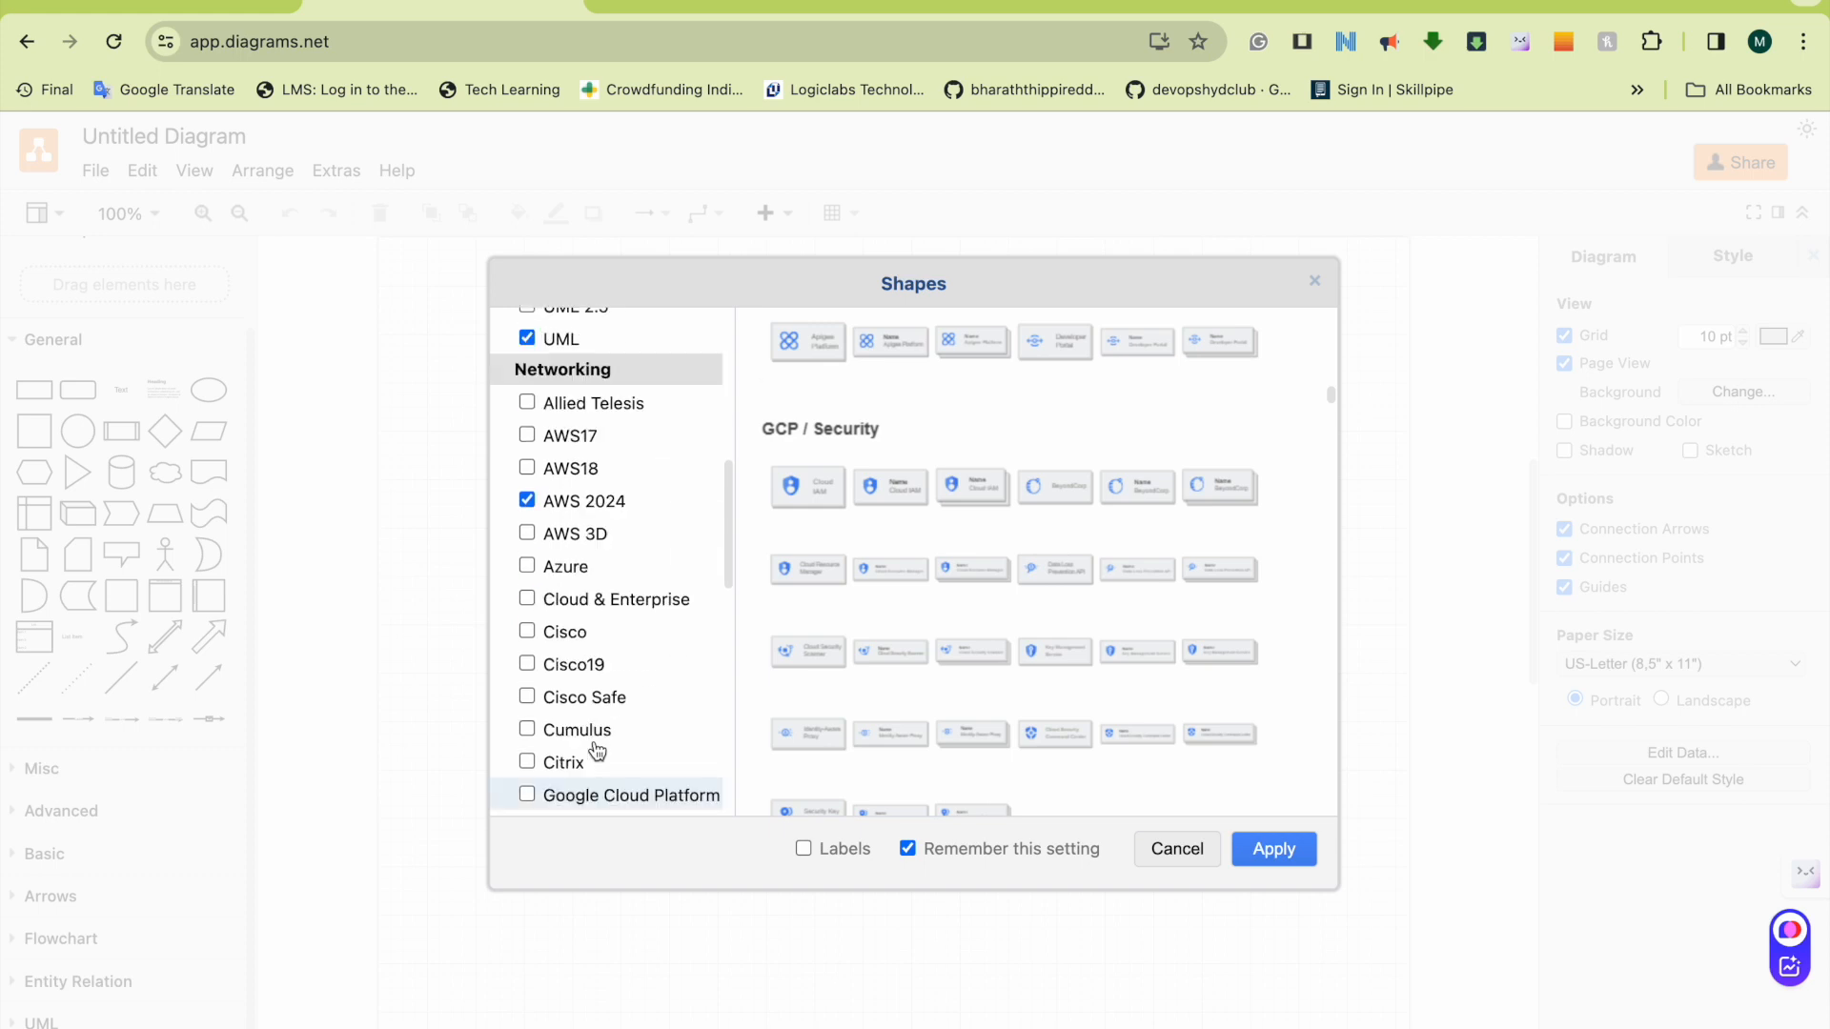
scroll(608, 751, down, 3)
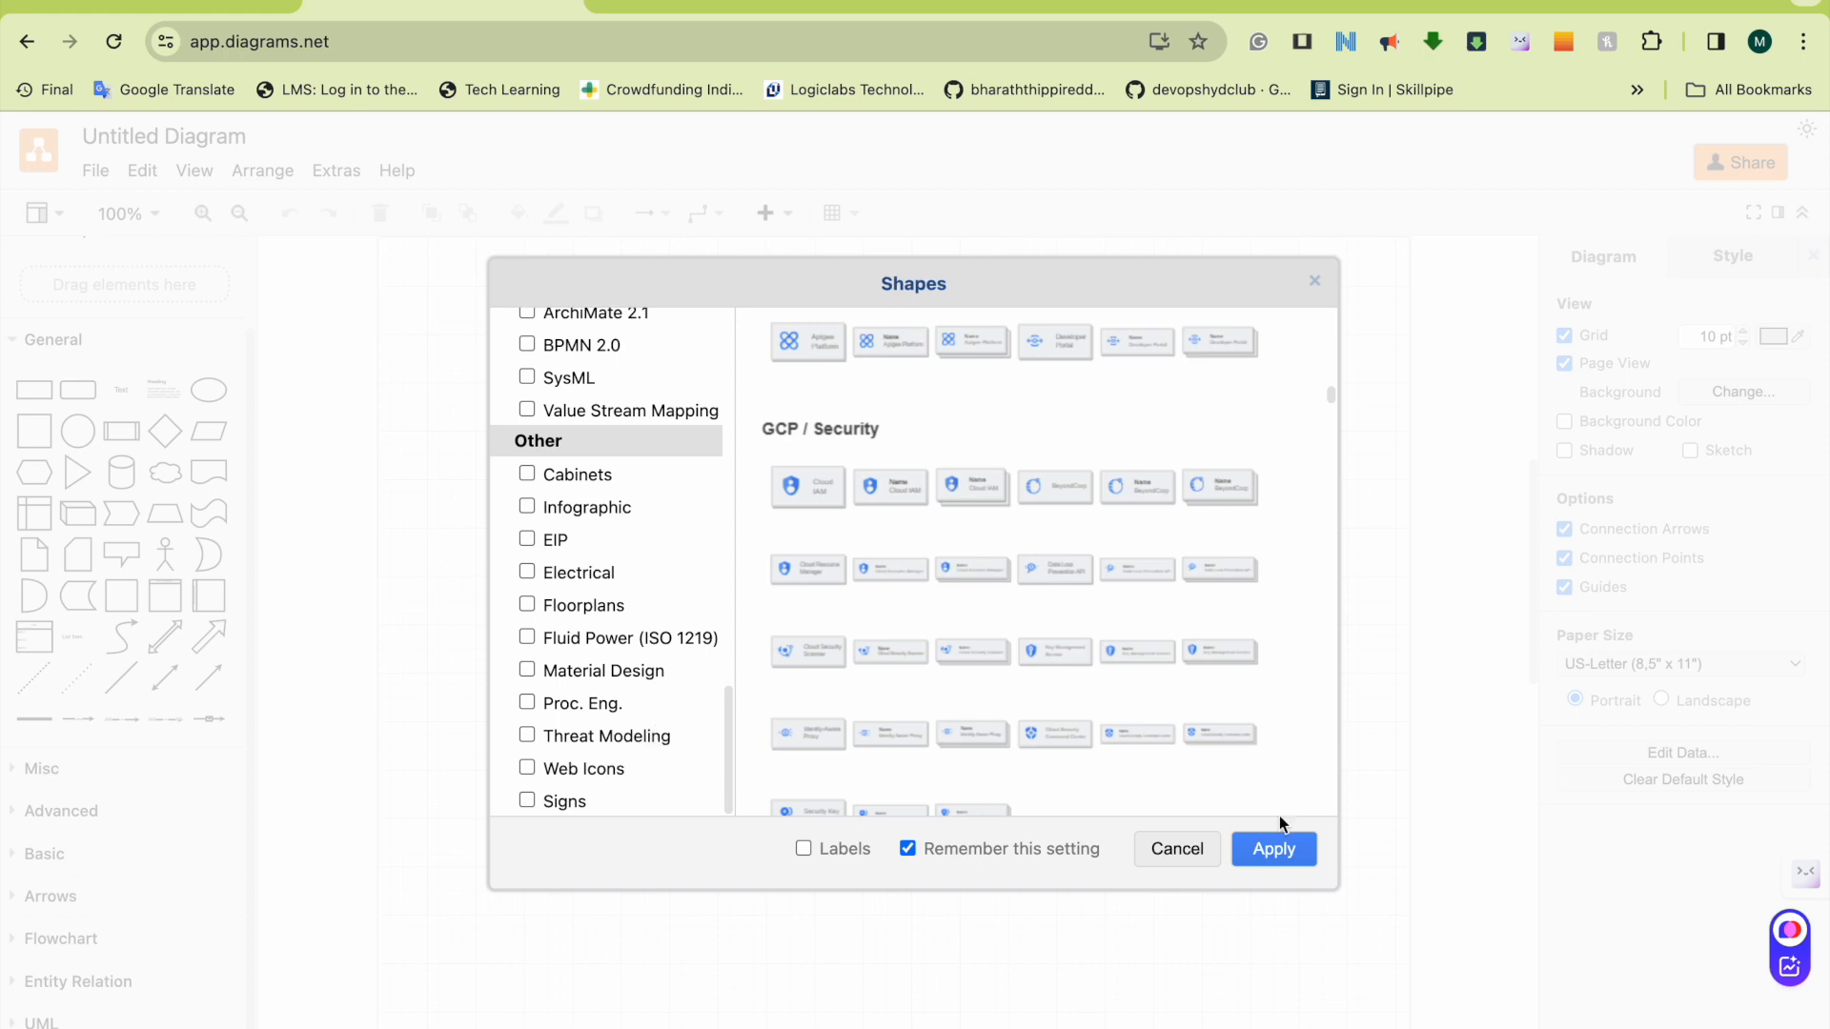
click(1272, 849)
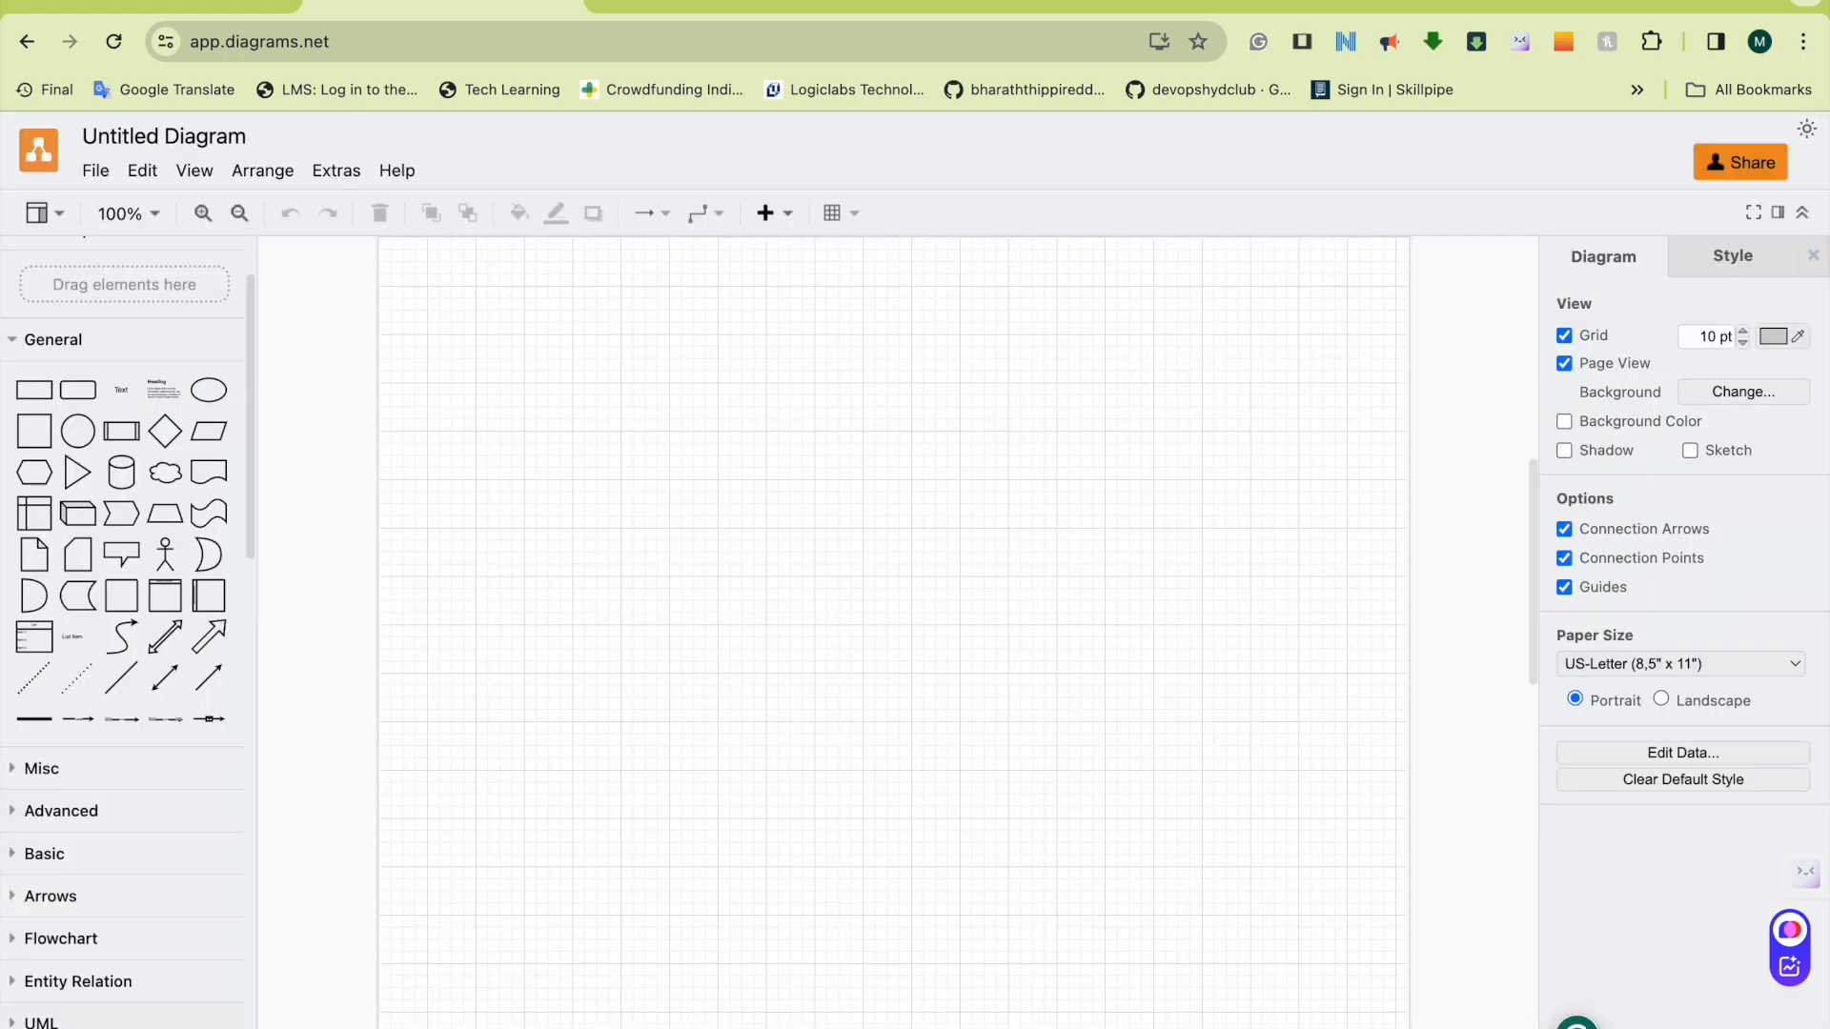
Step: Expand the AWS / Arrows and AWS / General Resources shape categories
scroll(138, 752, down, 5)
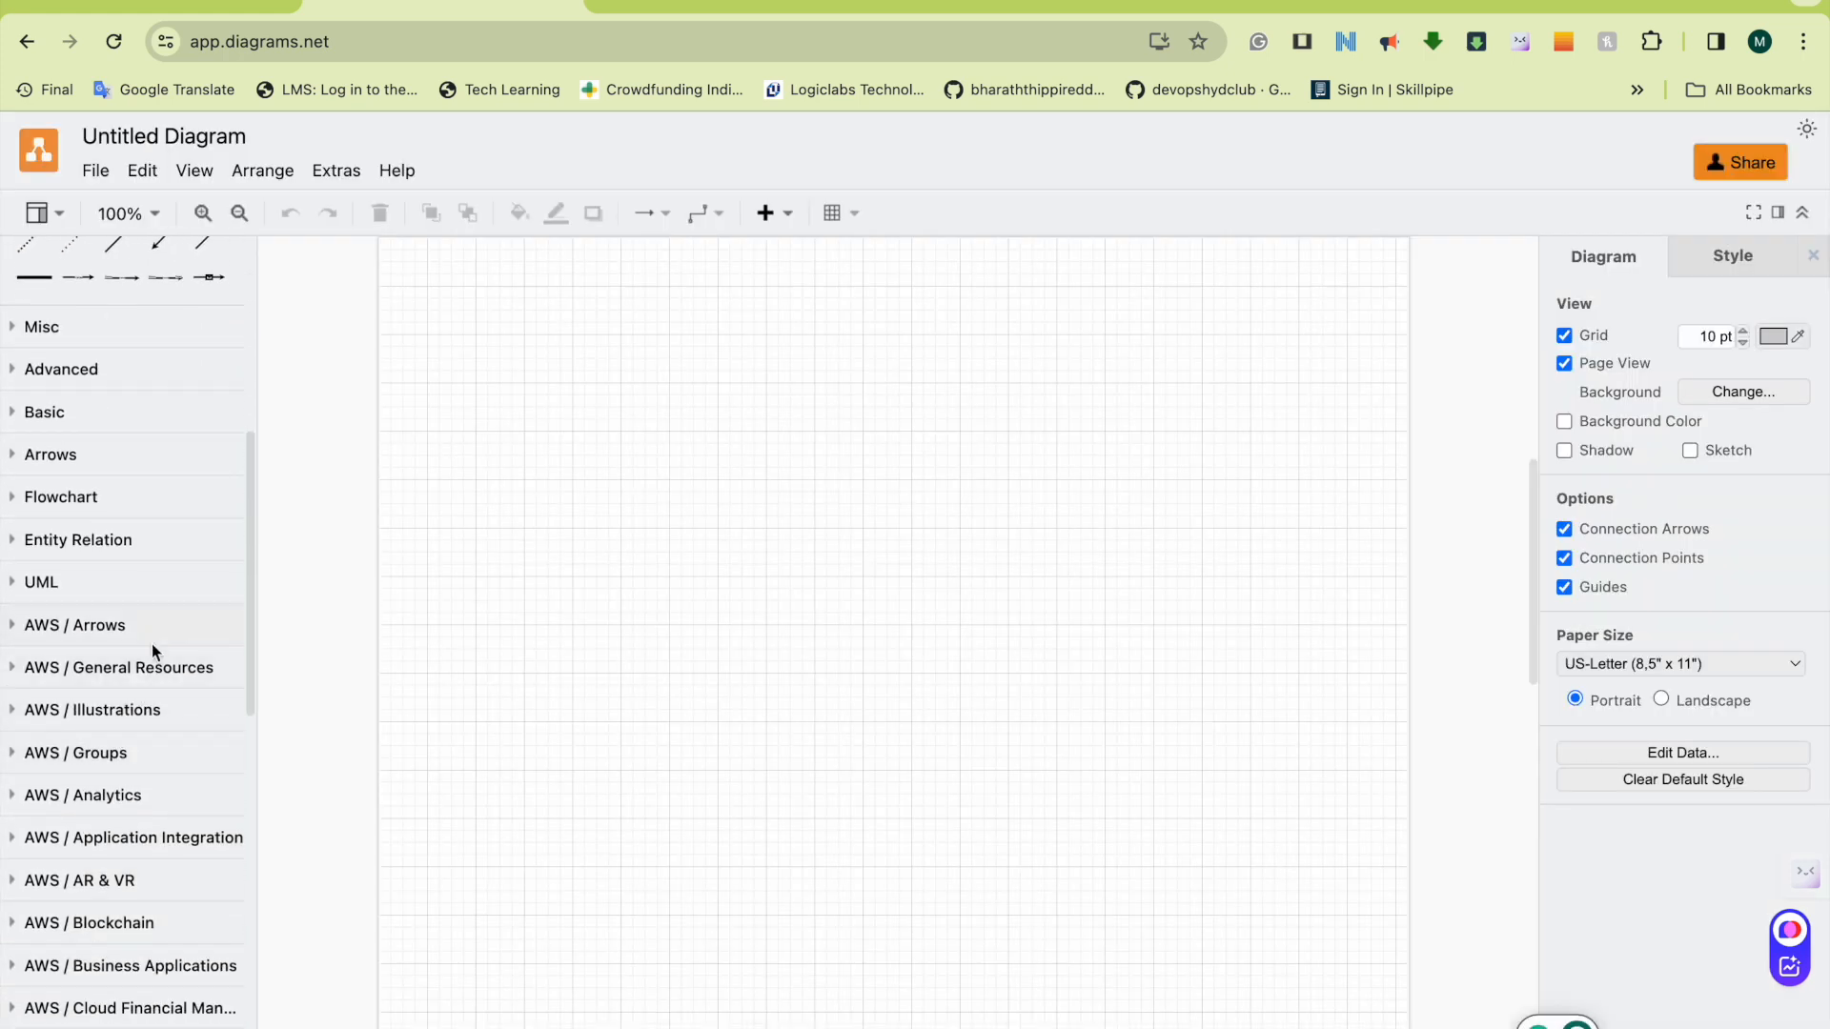
click(152, 639)
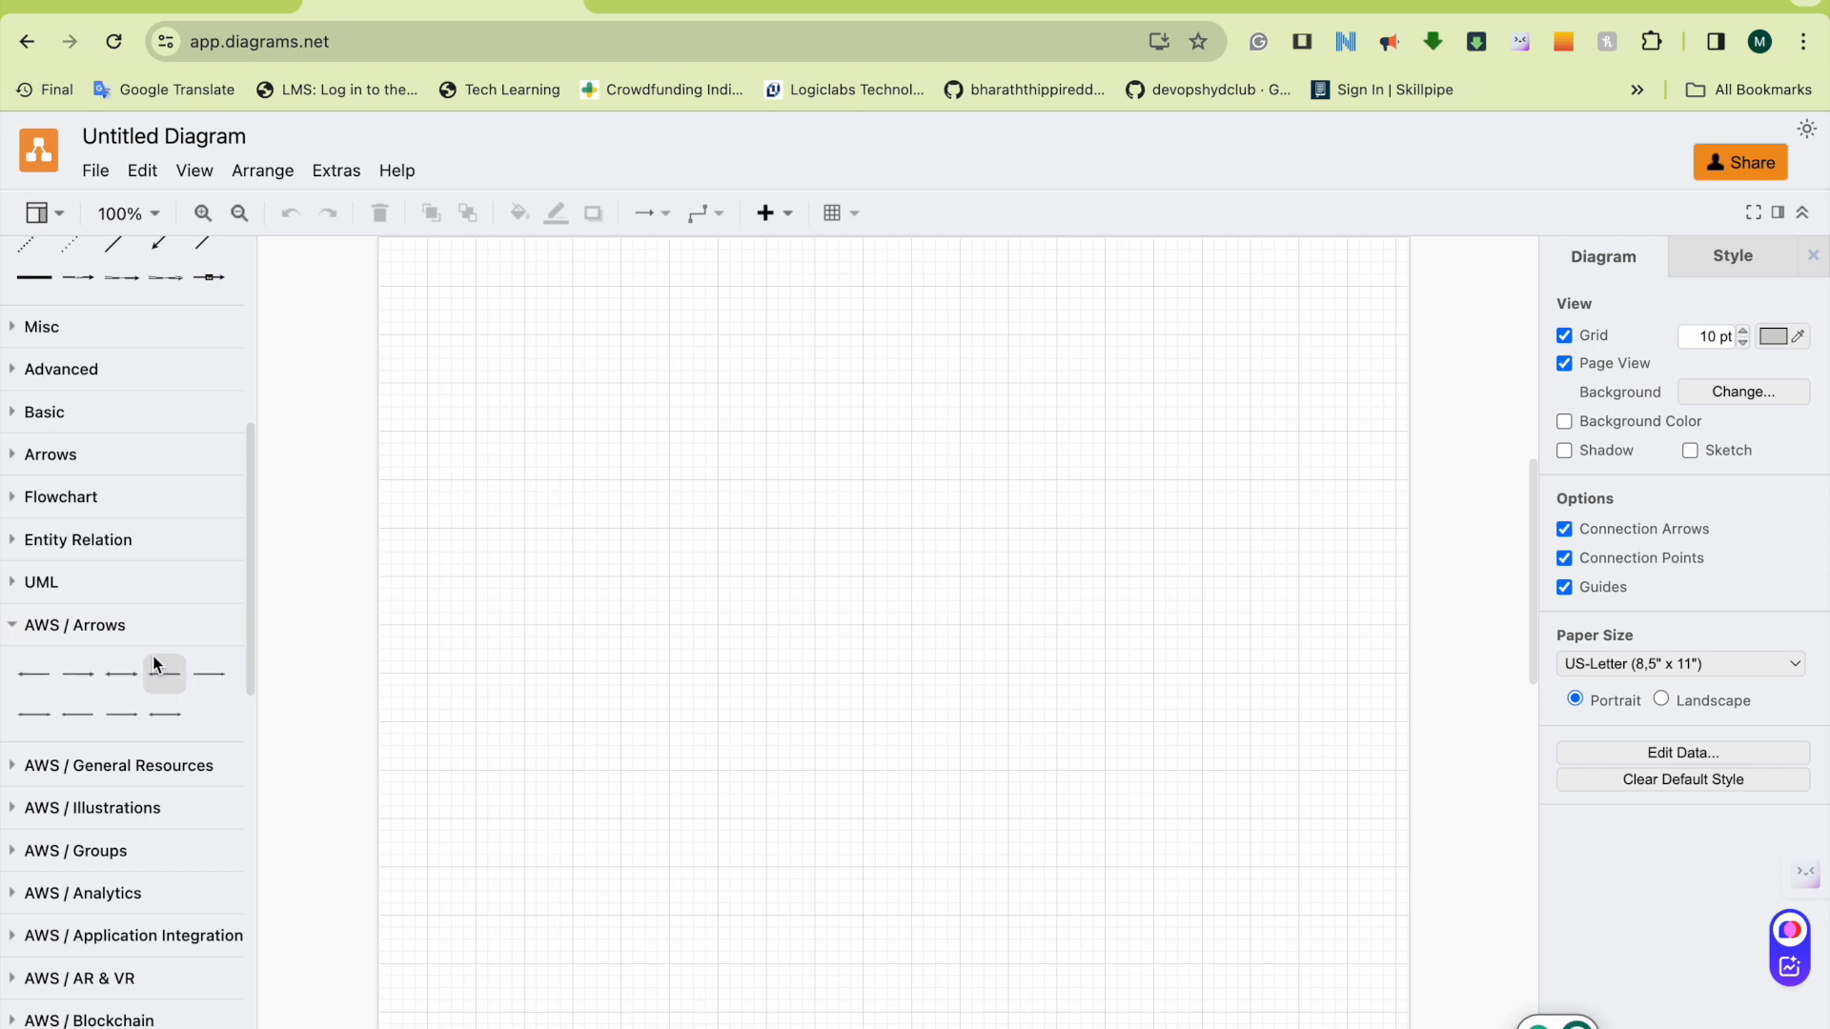
click(138, 774)
Step: Try out two AWS General Resources icons on the canvas, a cube and a branching one, deleting each
click(121, 815)
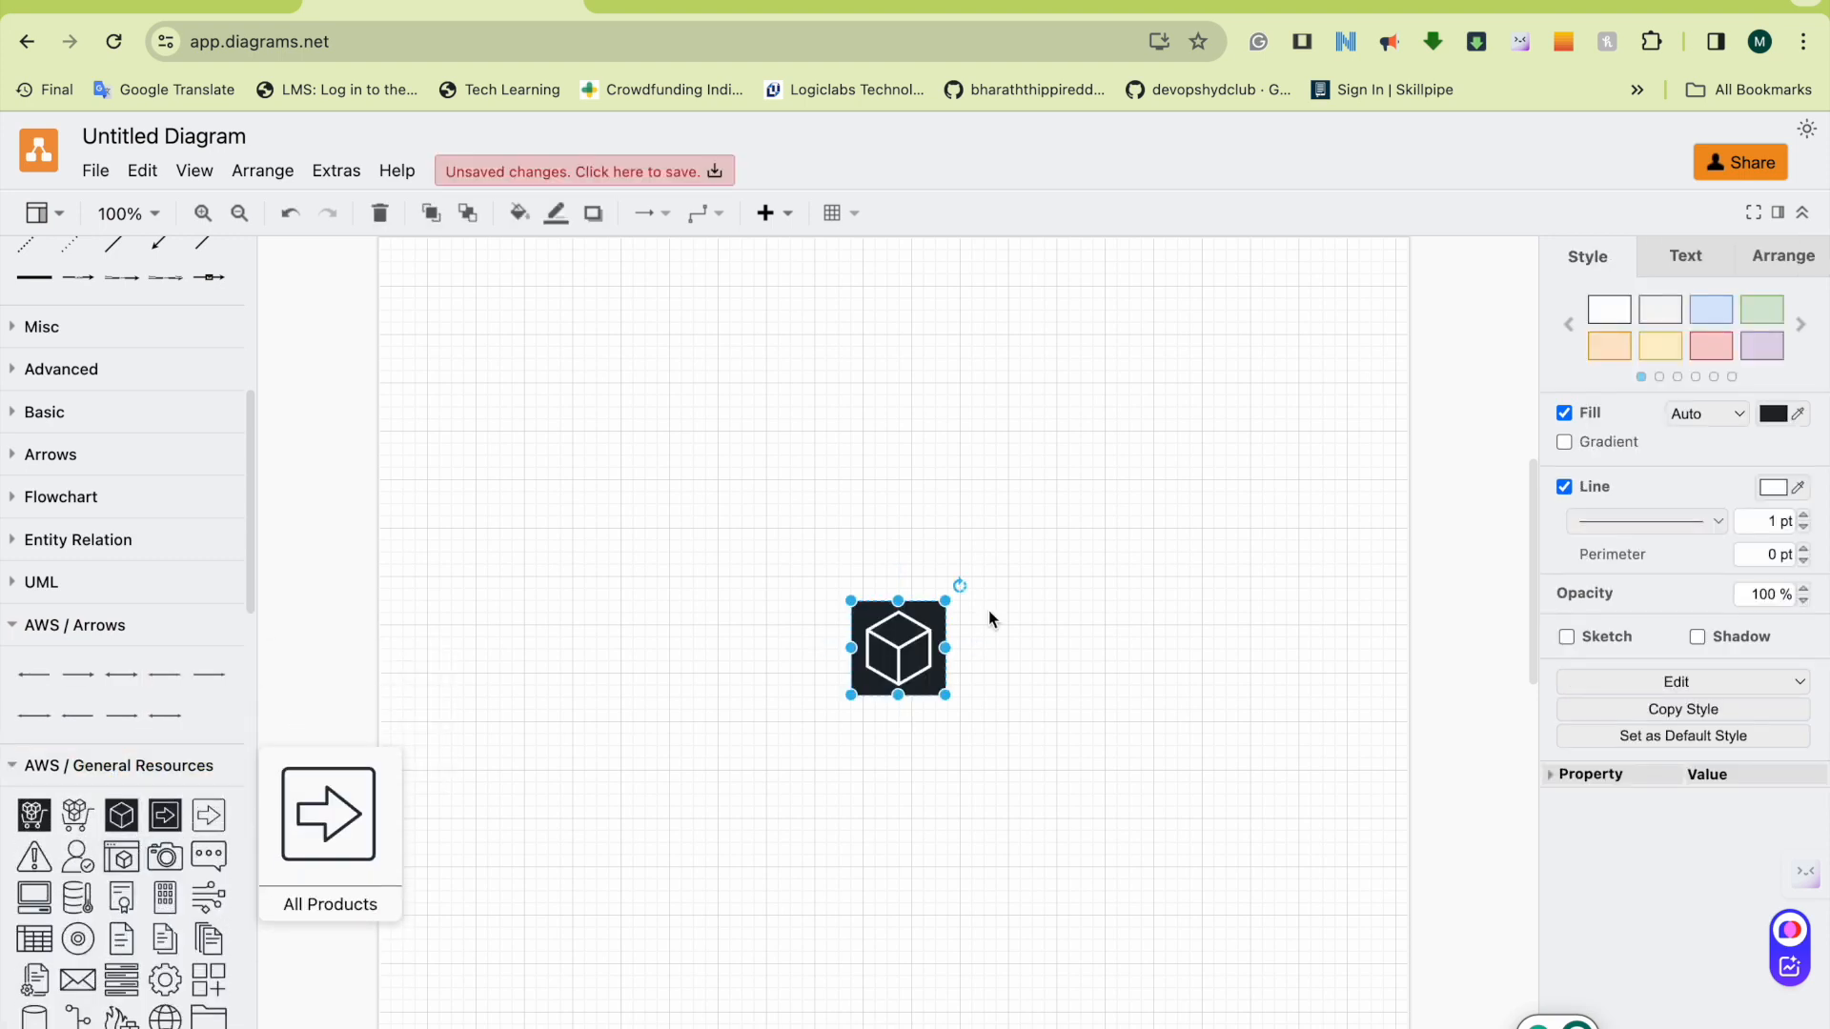
key(Delete)
scroll(121, 786, down, 1)
scroll(121, 786, down, 10)
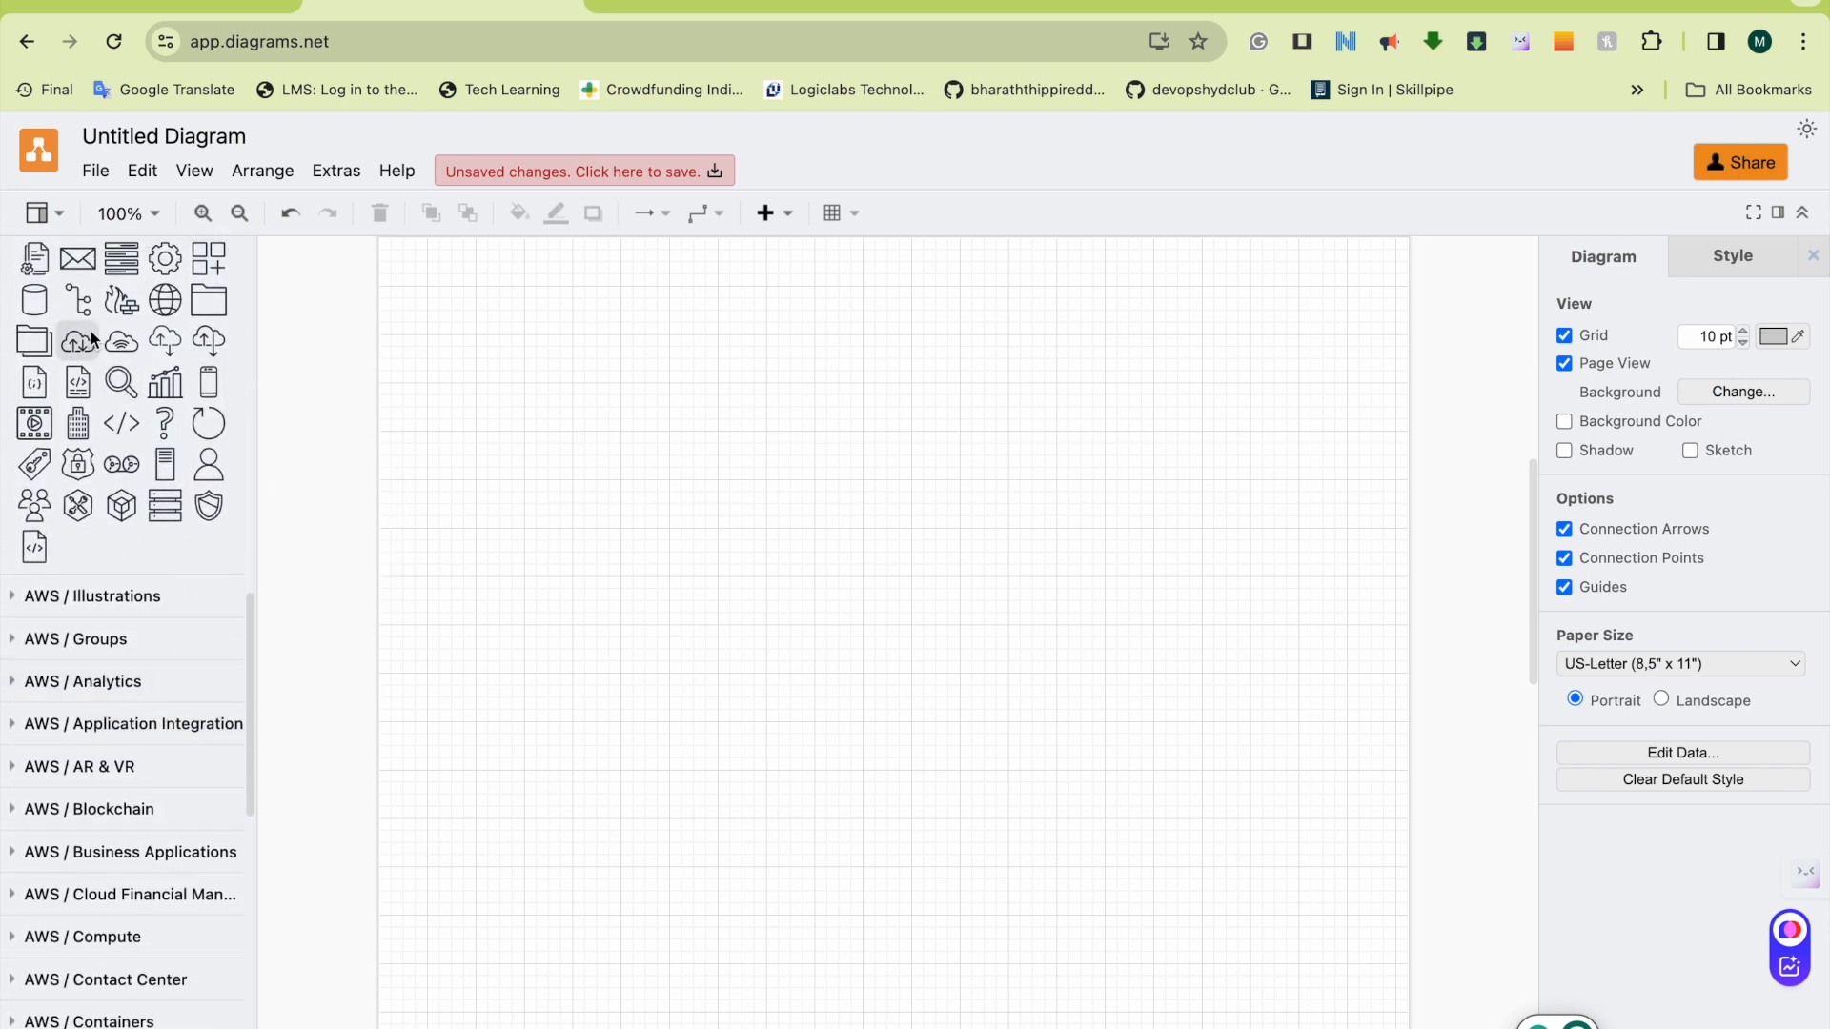
click(78, 300)
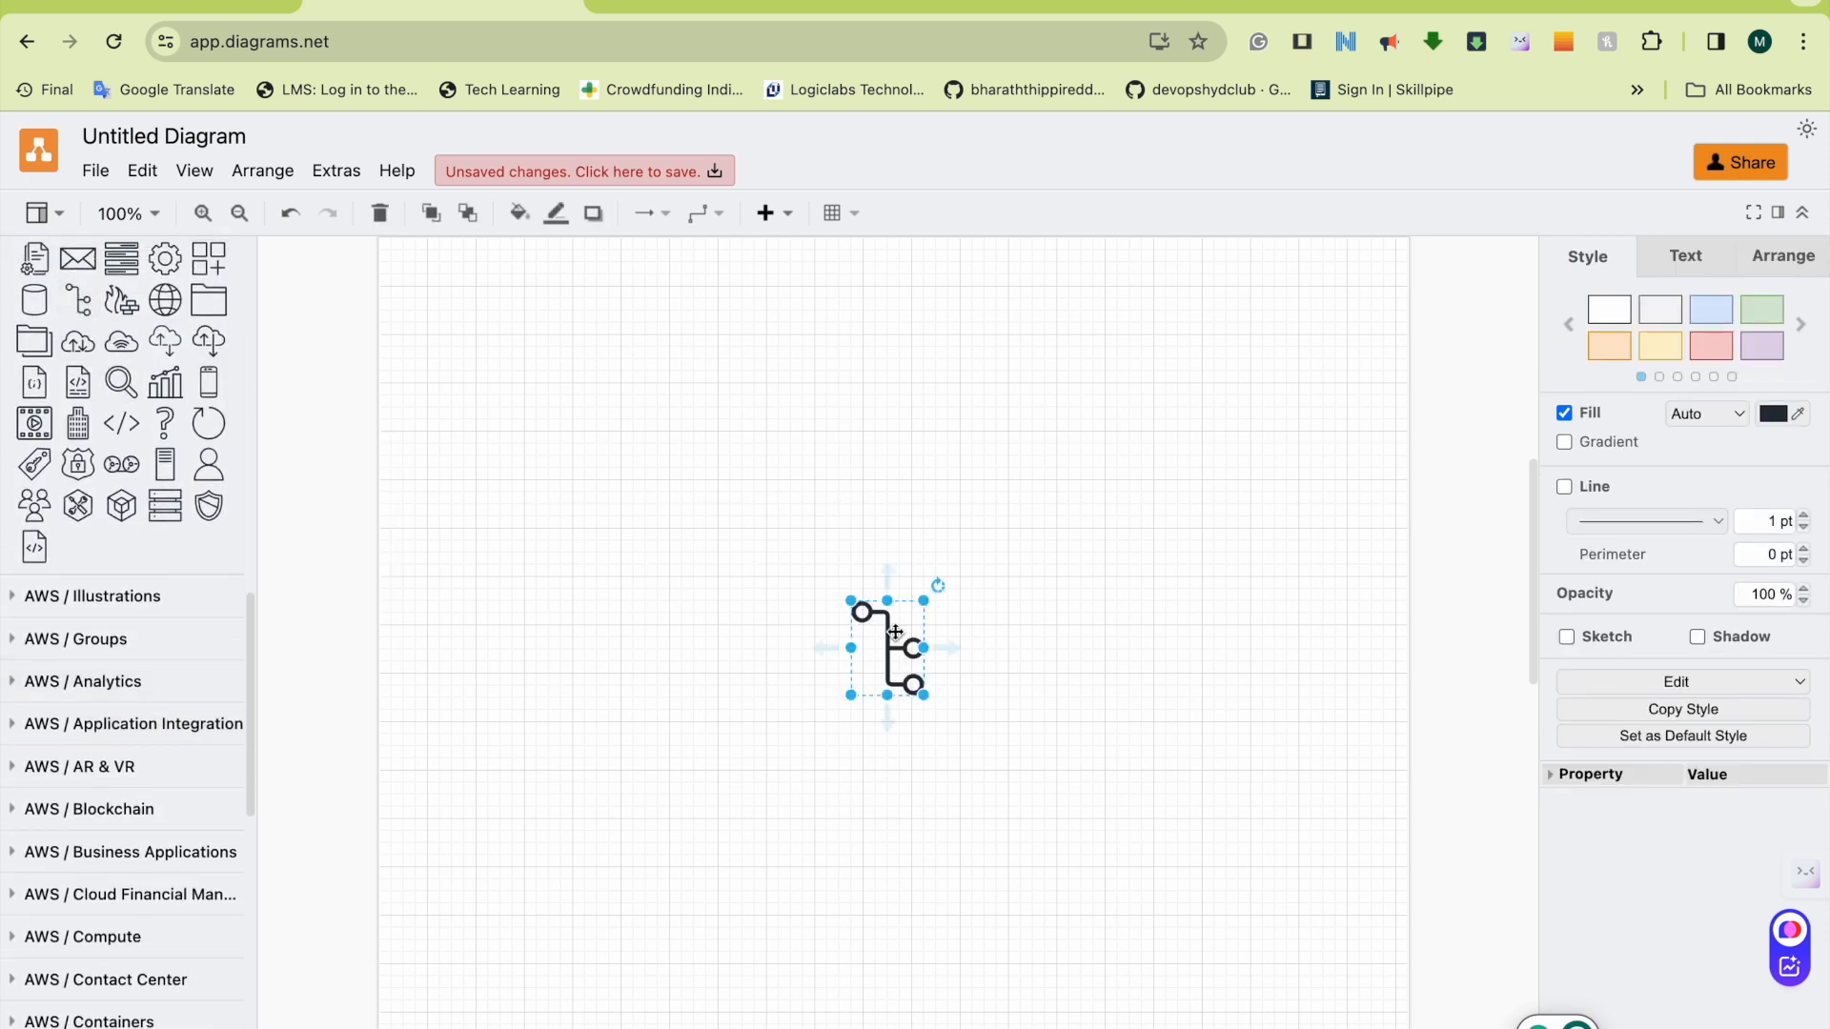
key(Delete)
Step: Expand the AWS / Blockchain shapes and look through the remaining AWS shape categories
click(88, 809)
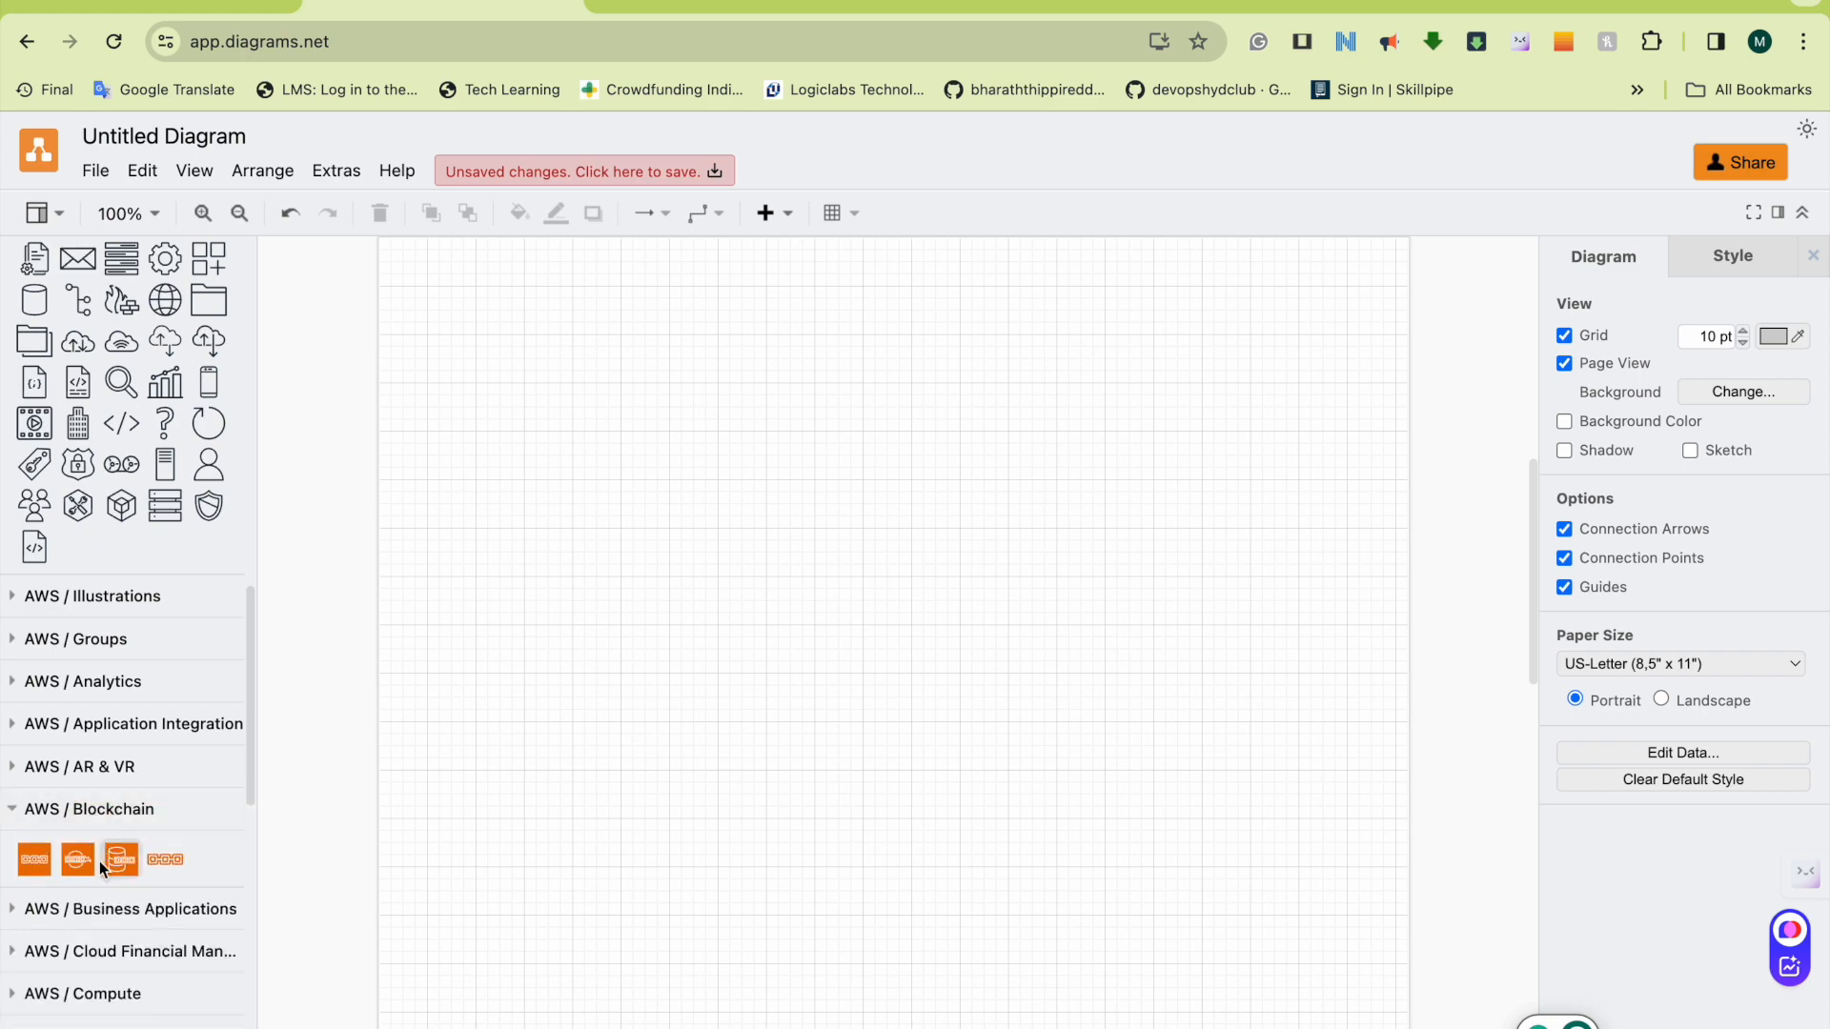
mouse_move(105, 872)
scroll(101, 867, down, 10)
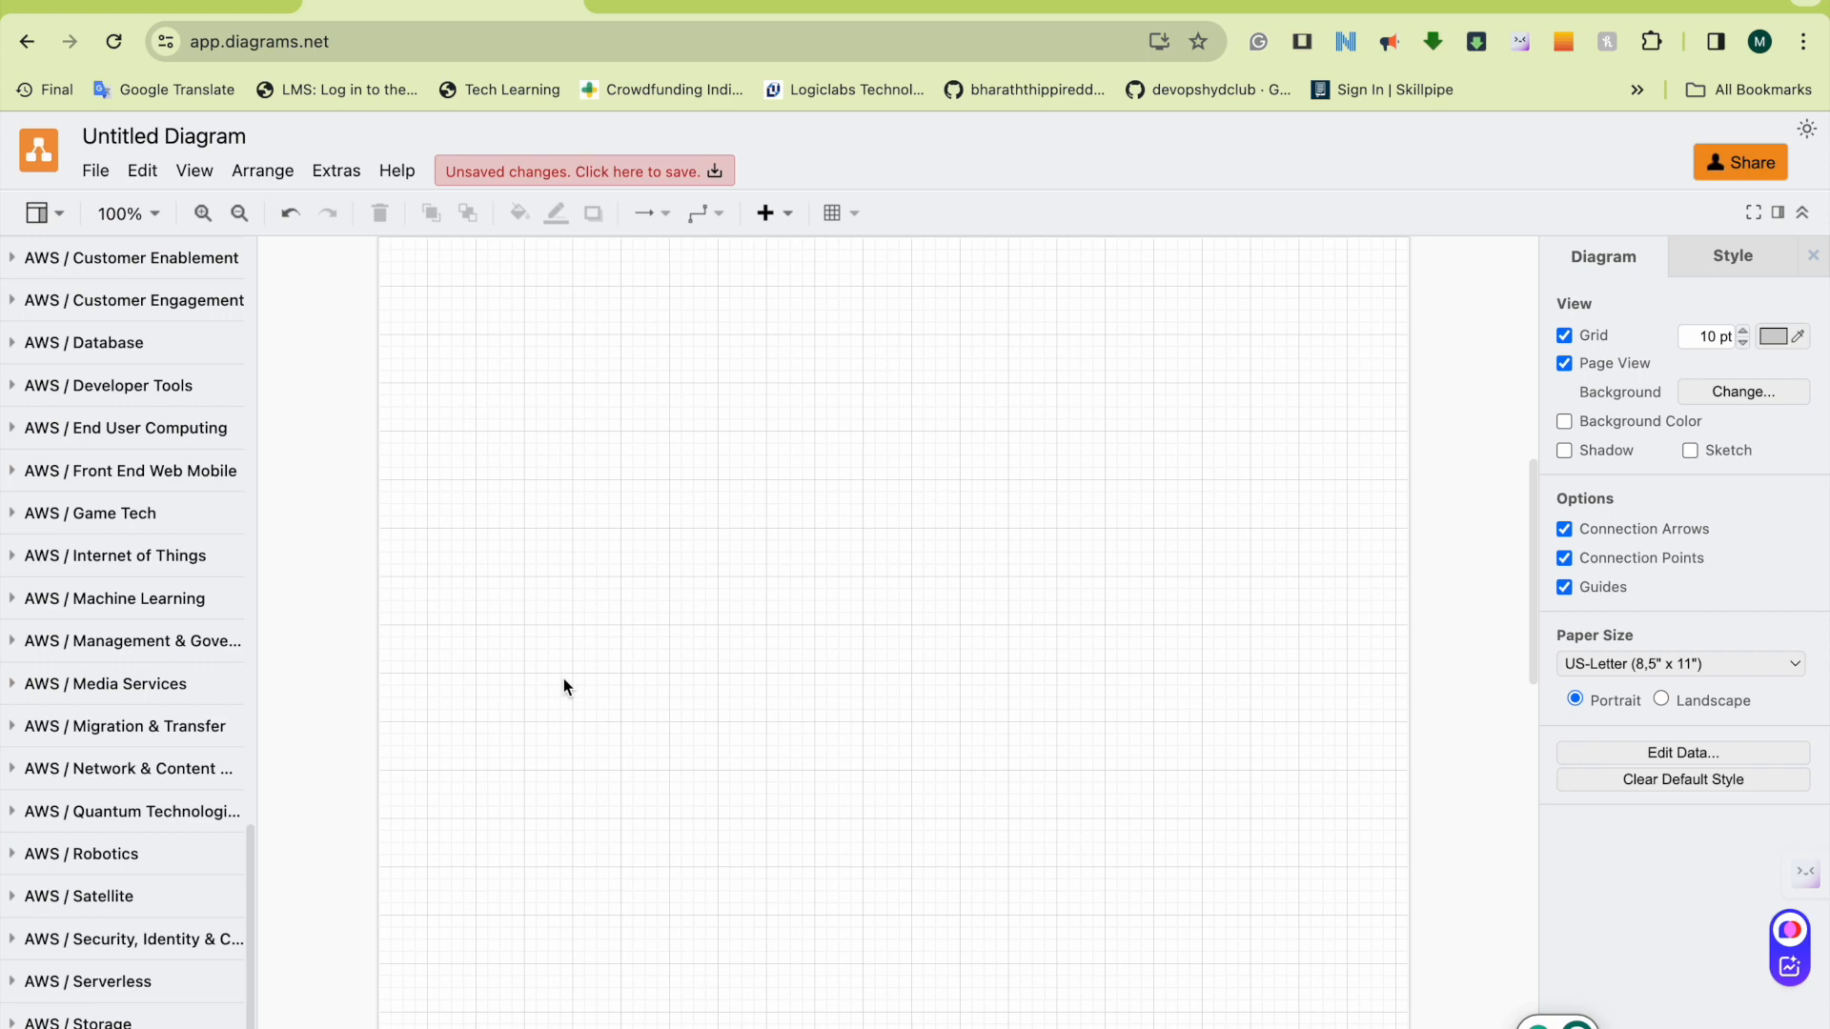
Step: Switch to the draw.io desktop app, go to a blank page and inspect the AWS cloud financial shapes, collapsing that category again
key(super+Tab)
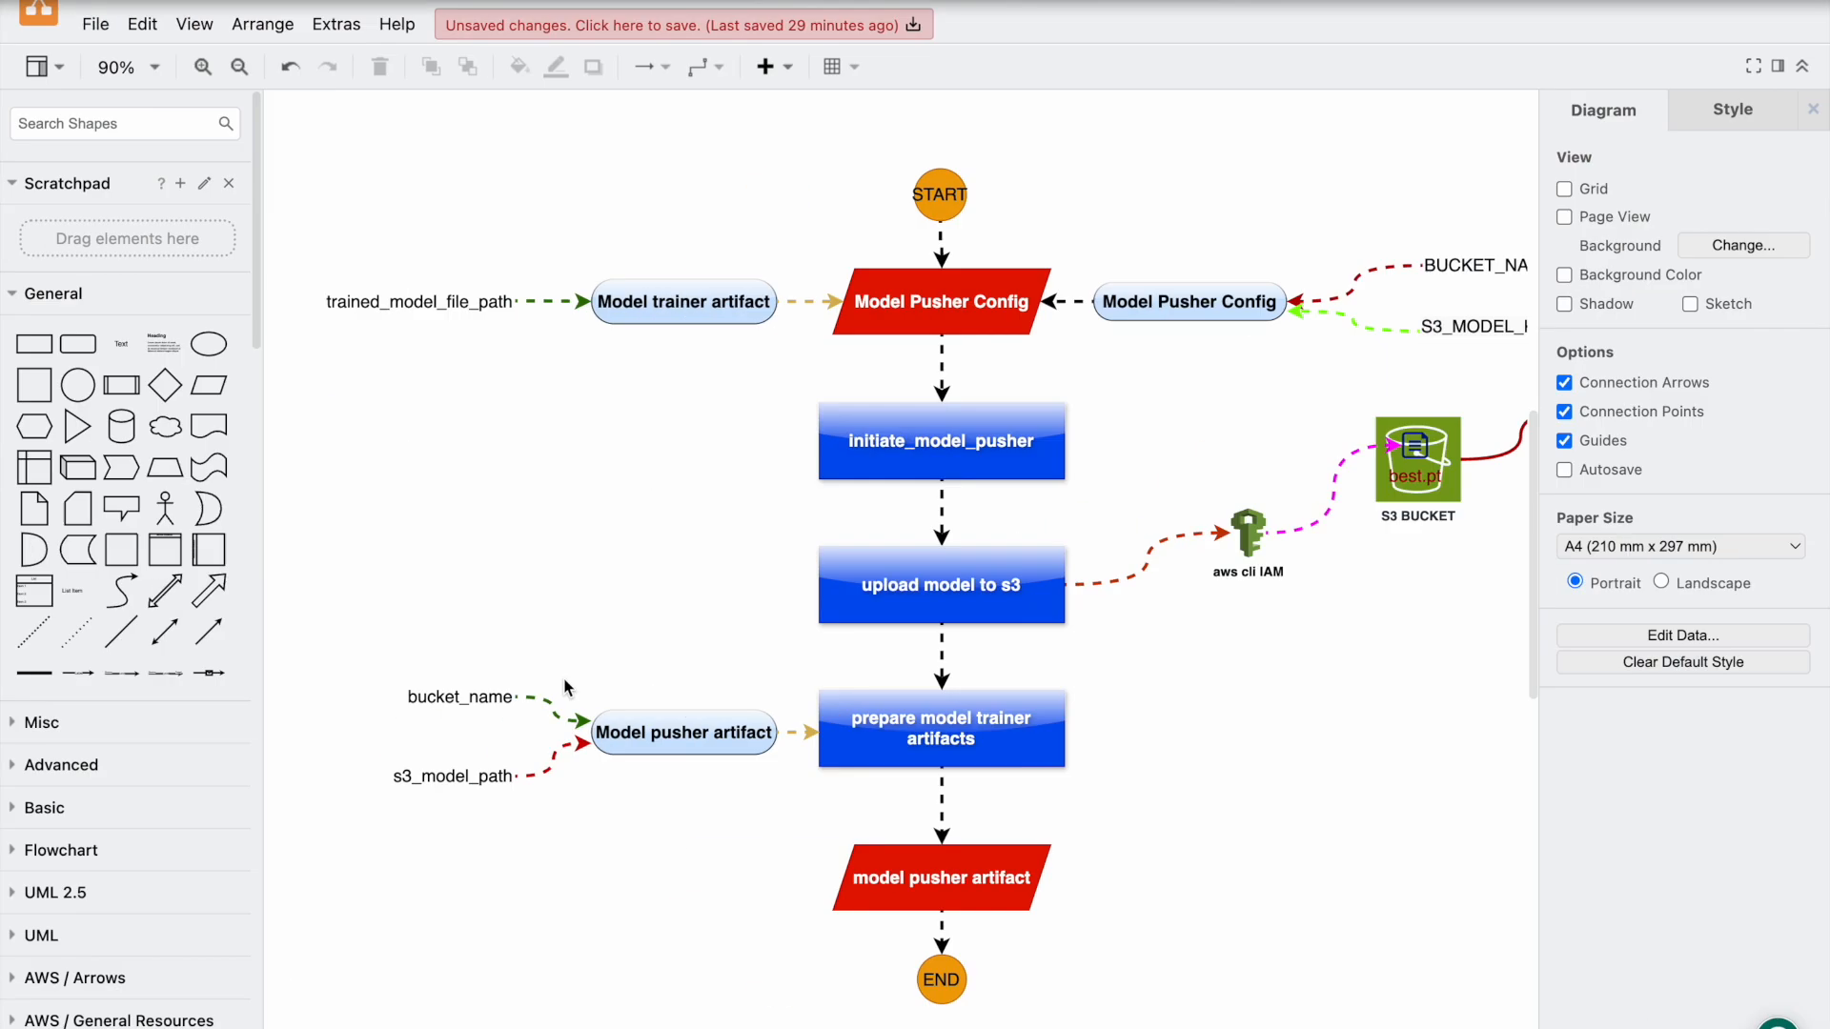
scroll(207, 937, down, 7)
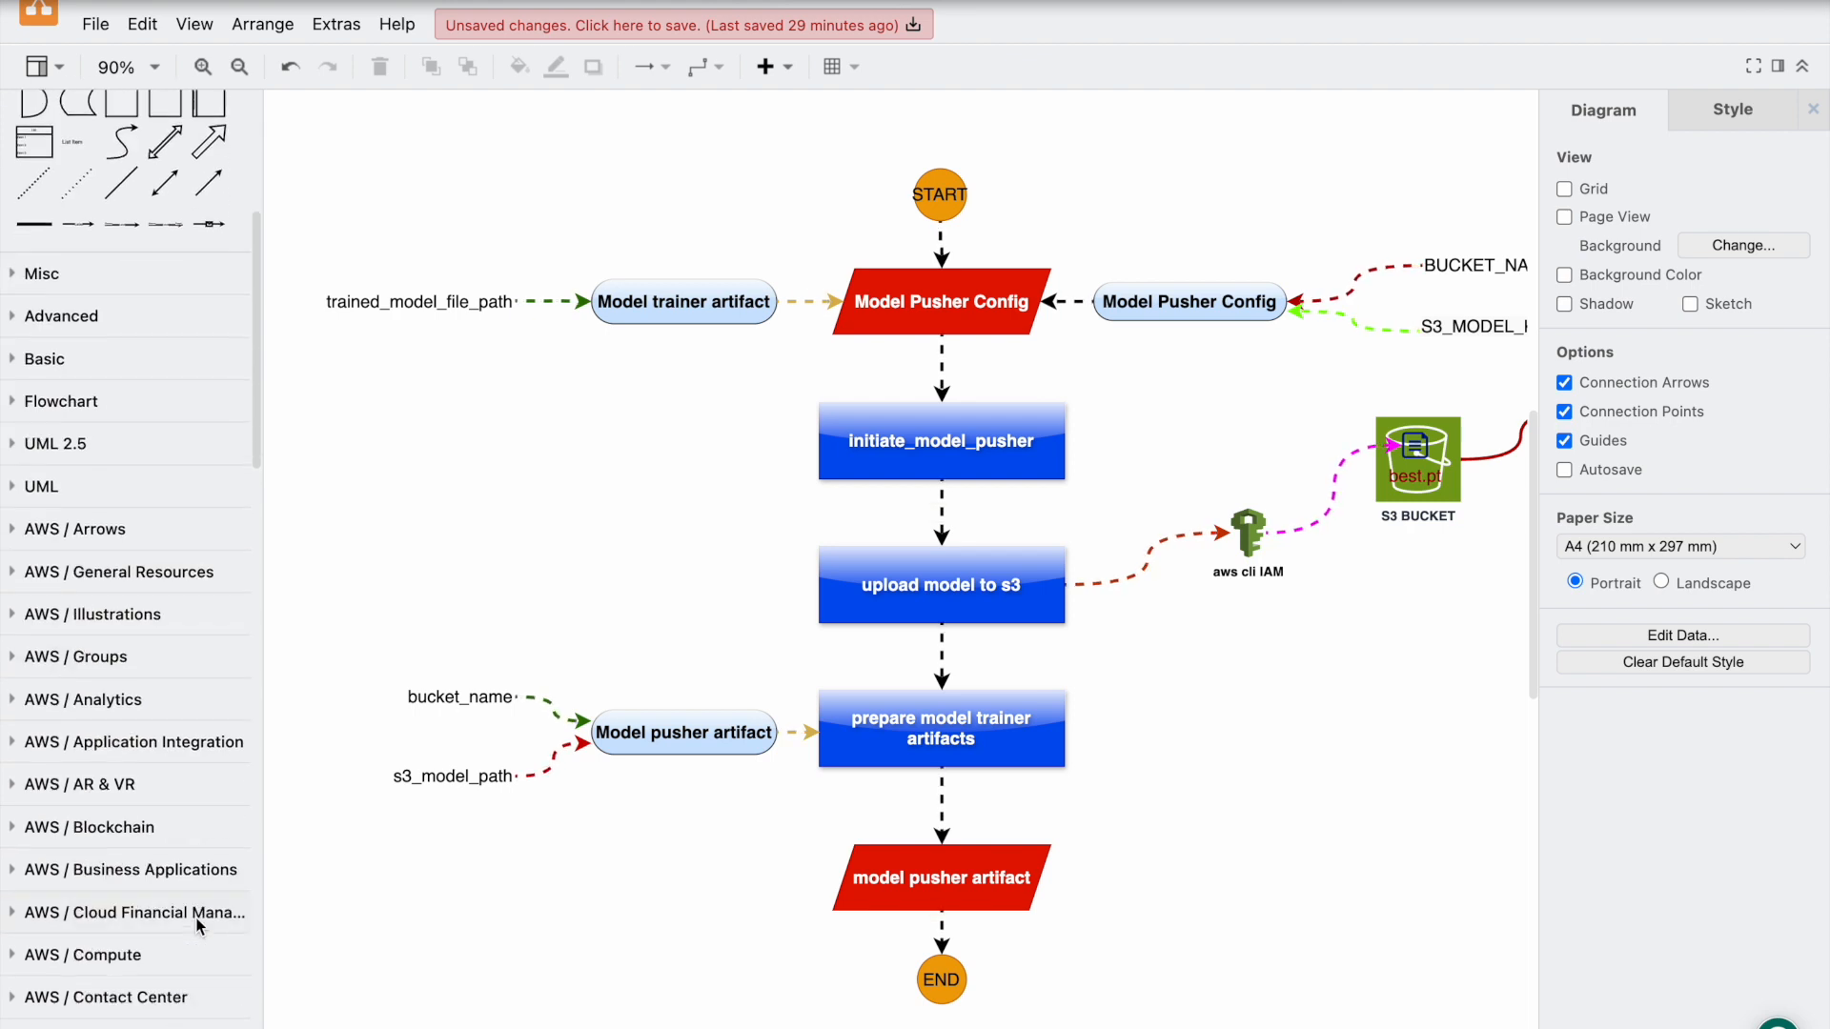
click(133, 728)
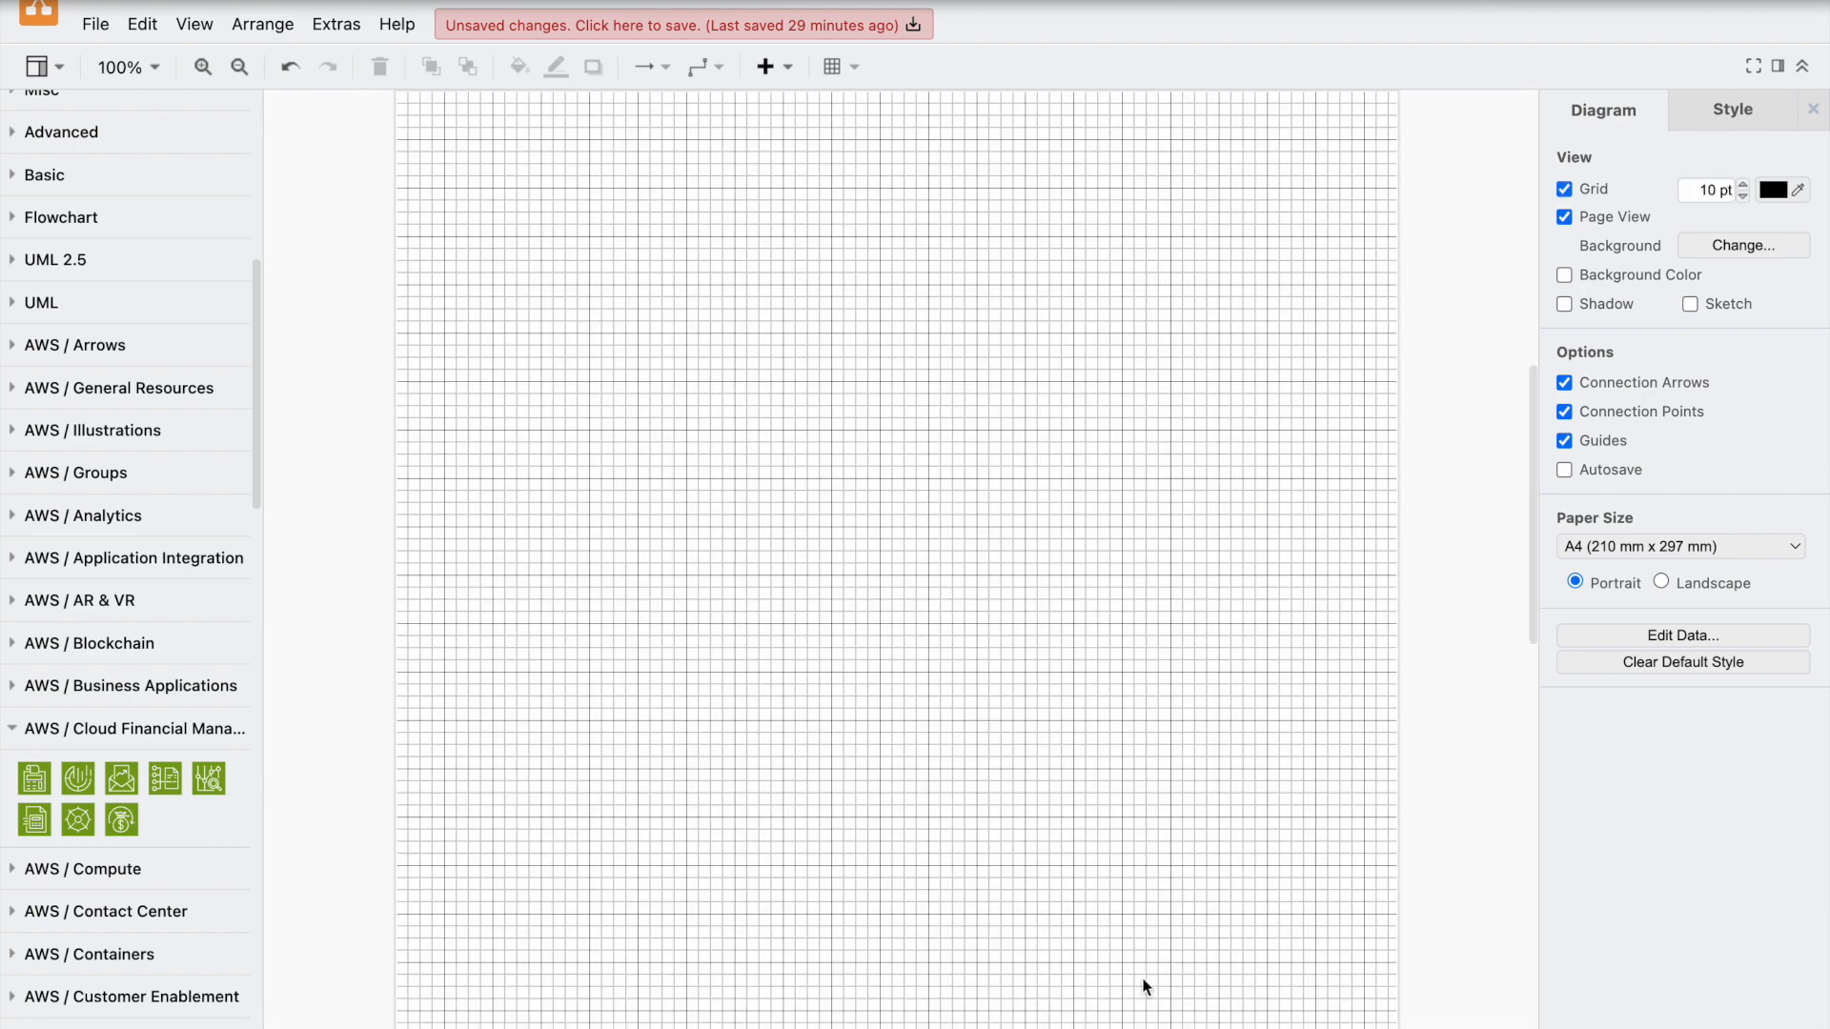
scroll(1156, 835, up, 6)
scroll(1153, 836, down, 5)
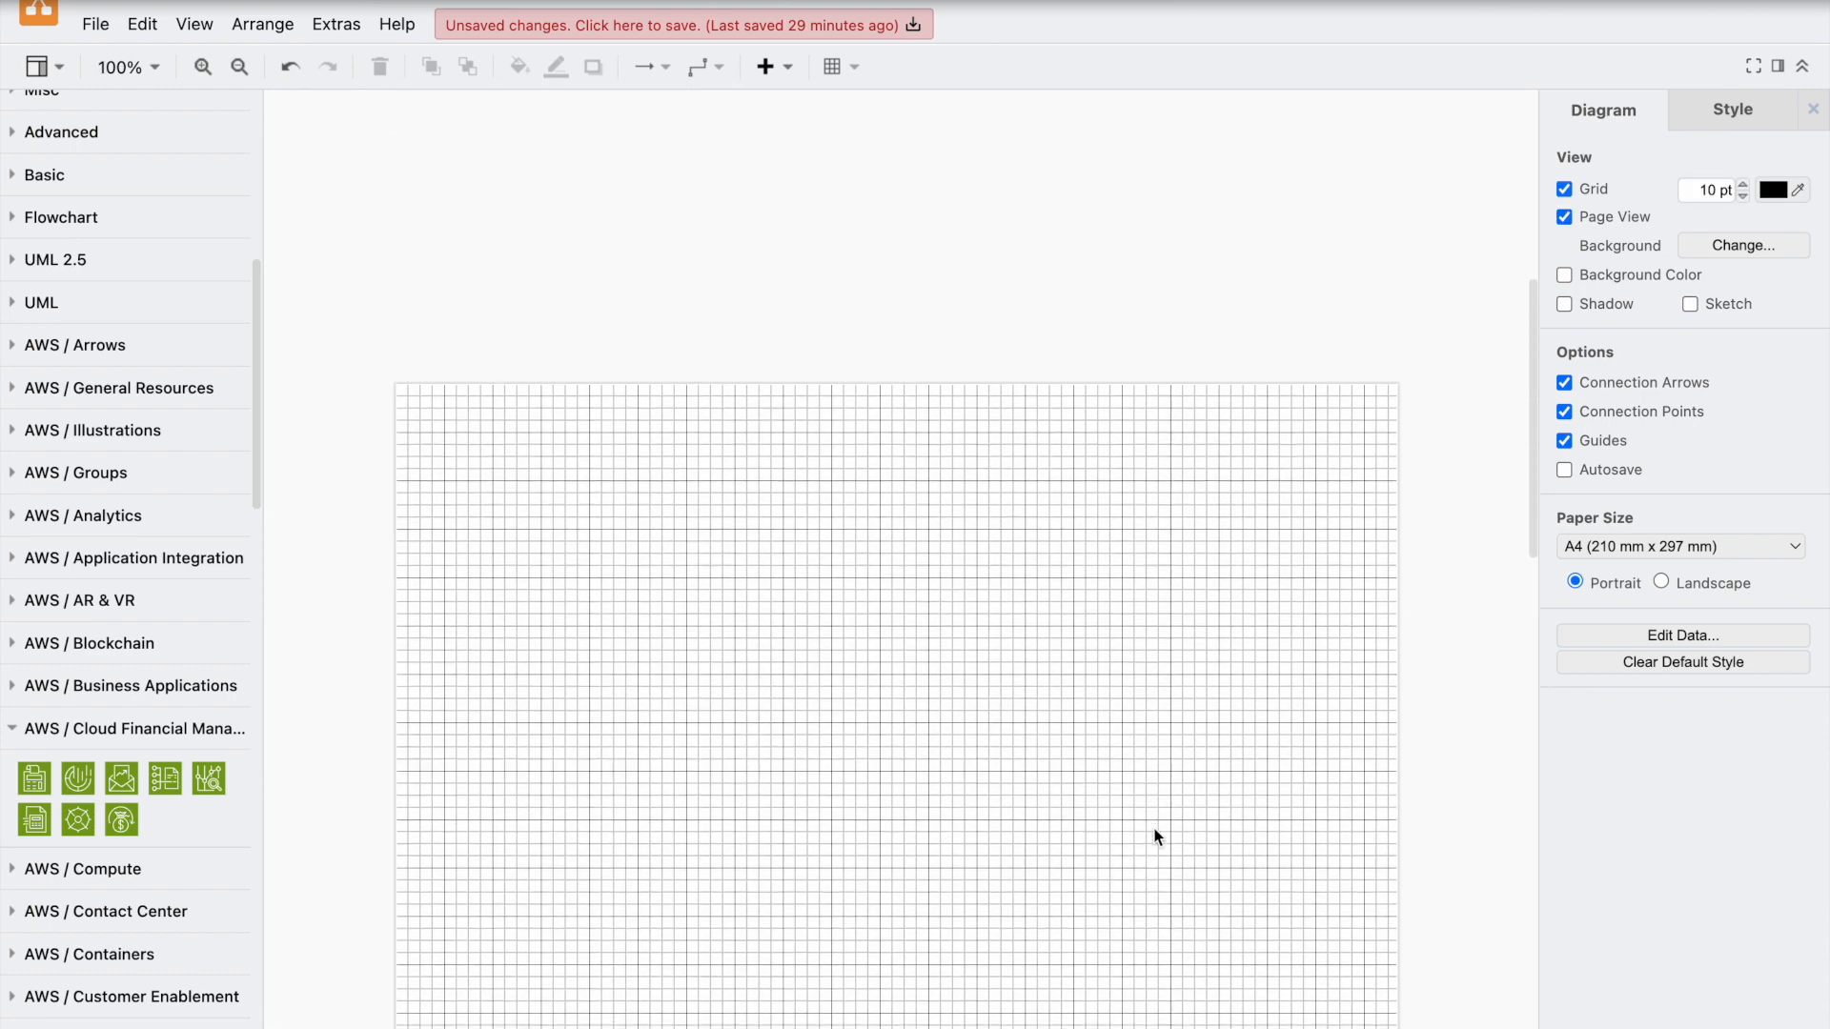
click(13, 740)
scroll(696, 644, down, 3)
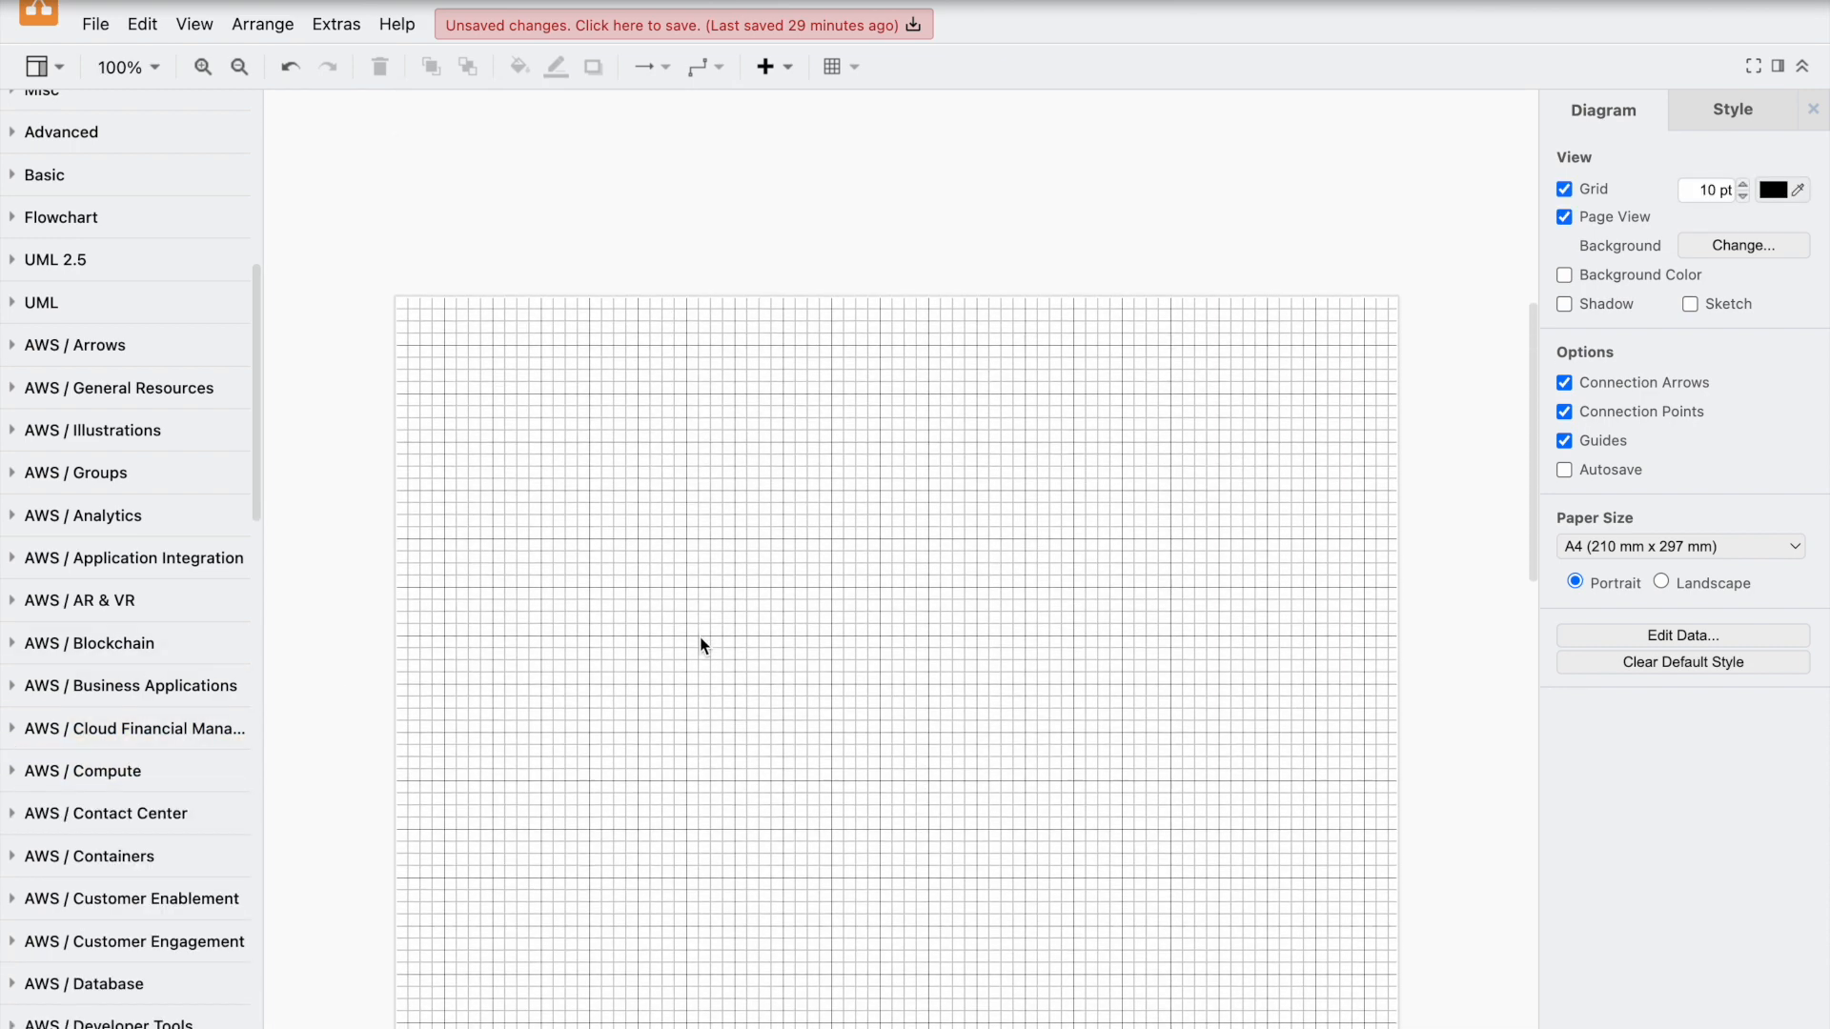
Step: Place a general rectangle in the upper part of the blank page and label it "ISD"
scroll(220, 495, up, 6)
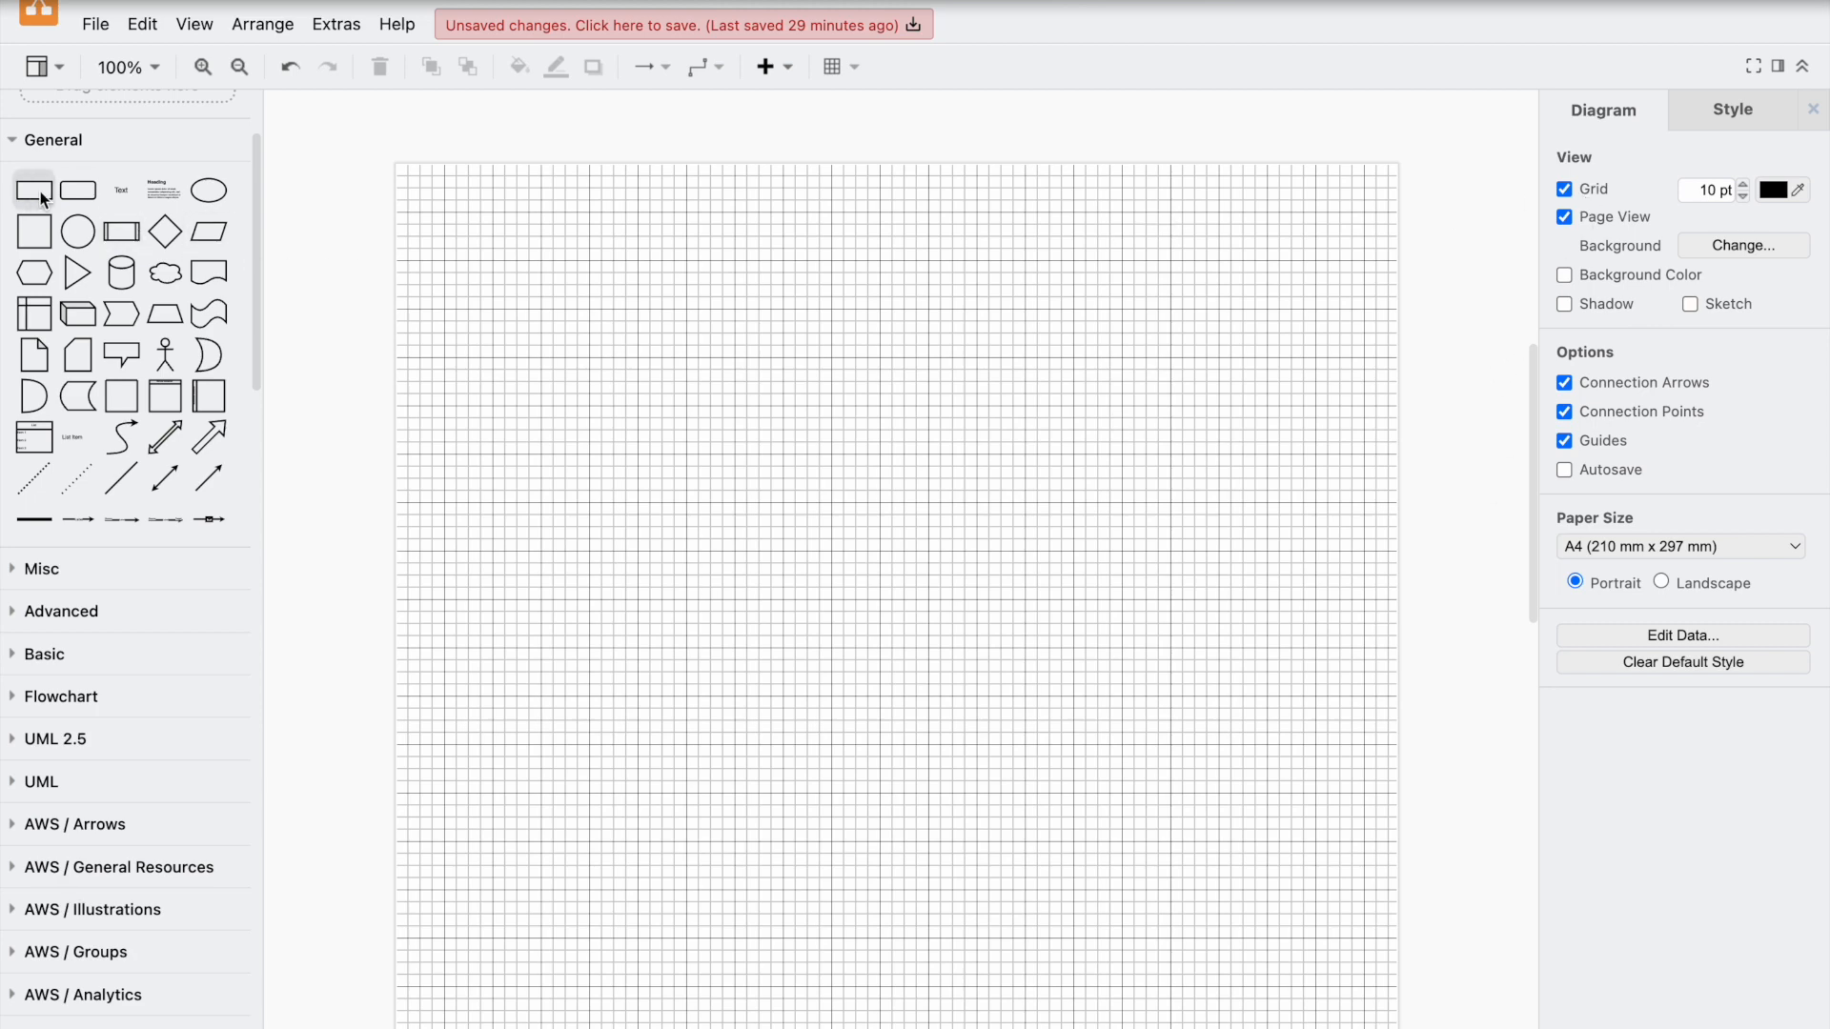
drag(36, 194, 749, 307)
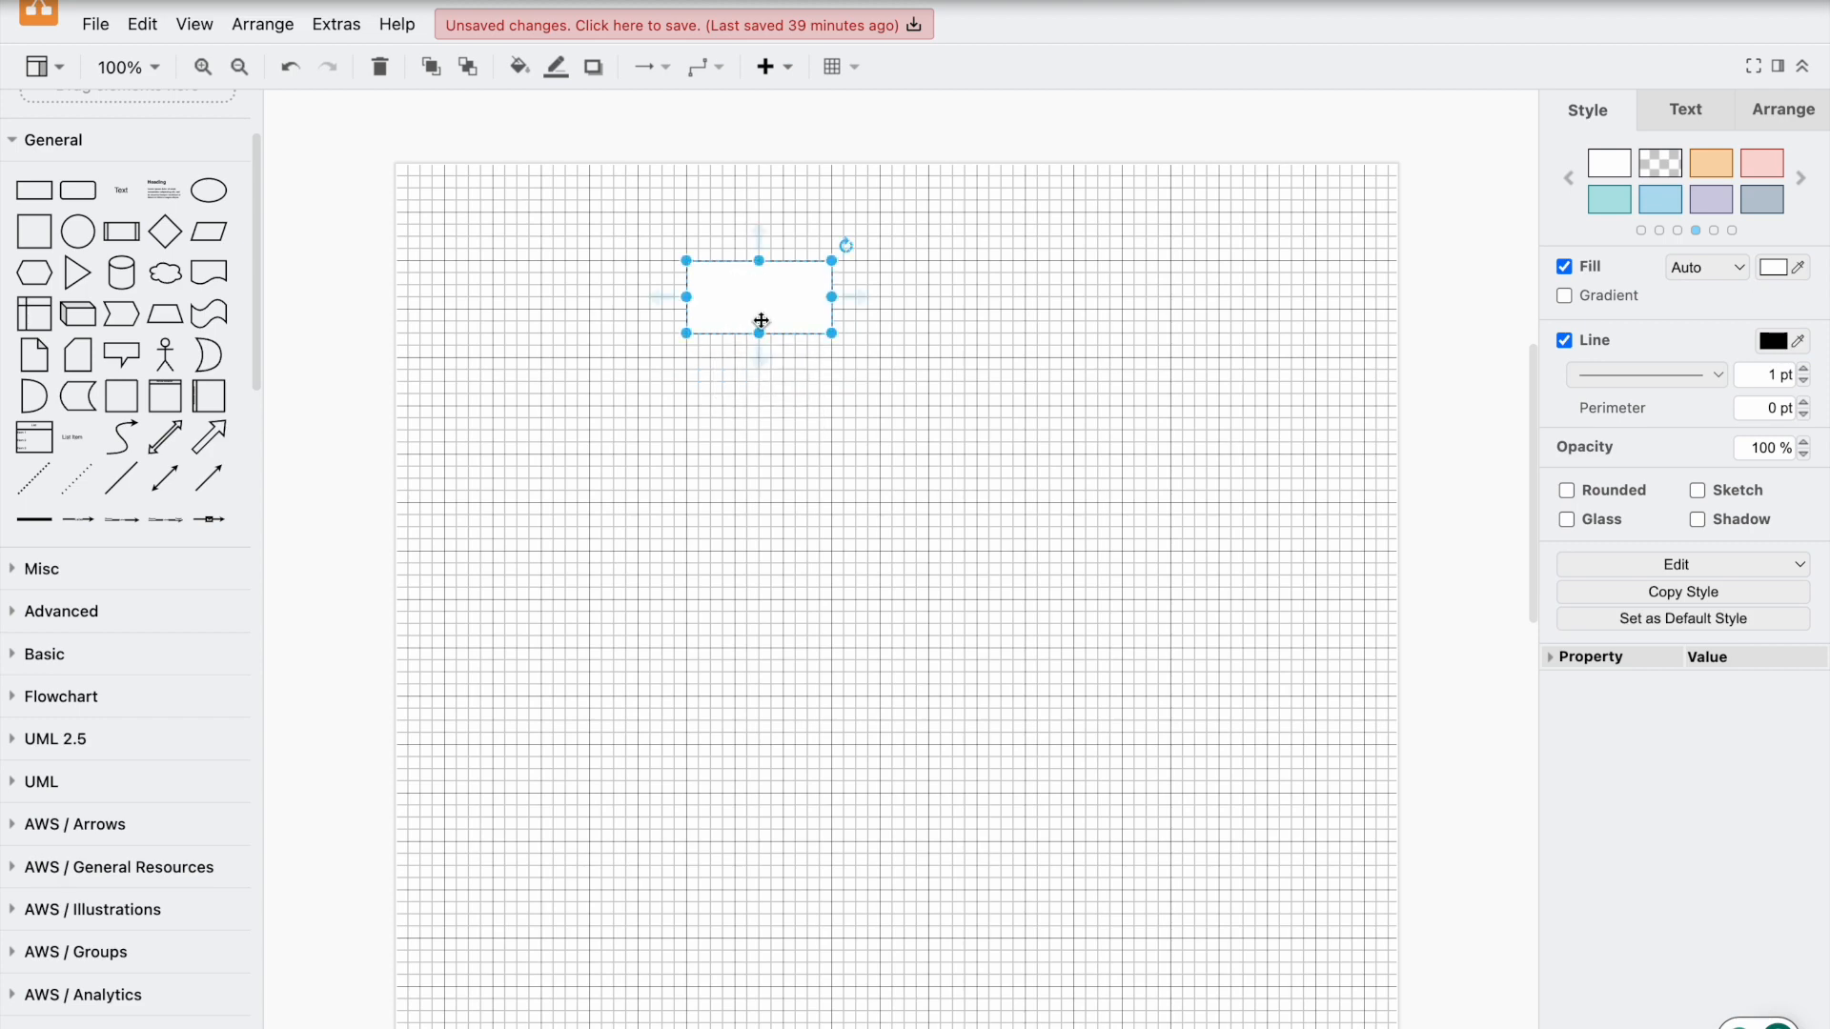
key(super+Tab)
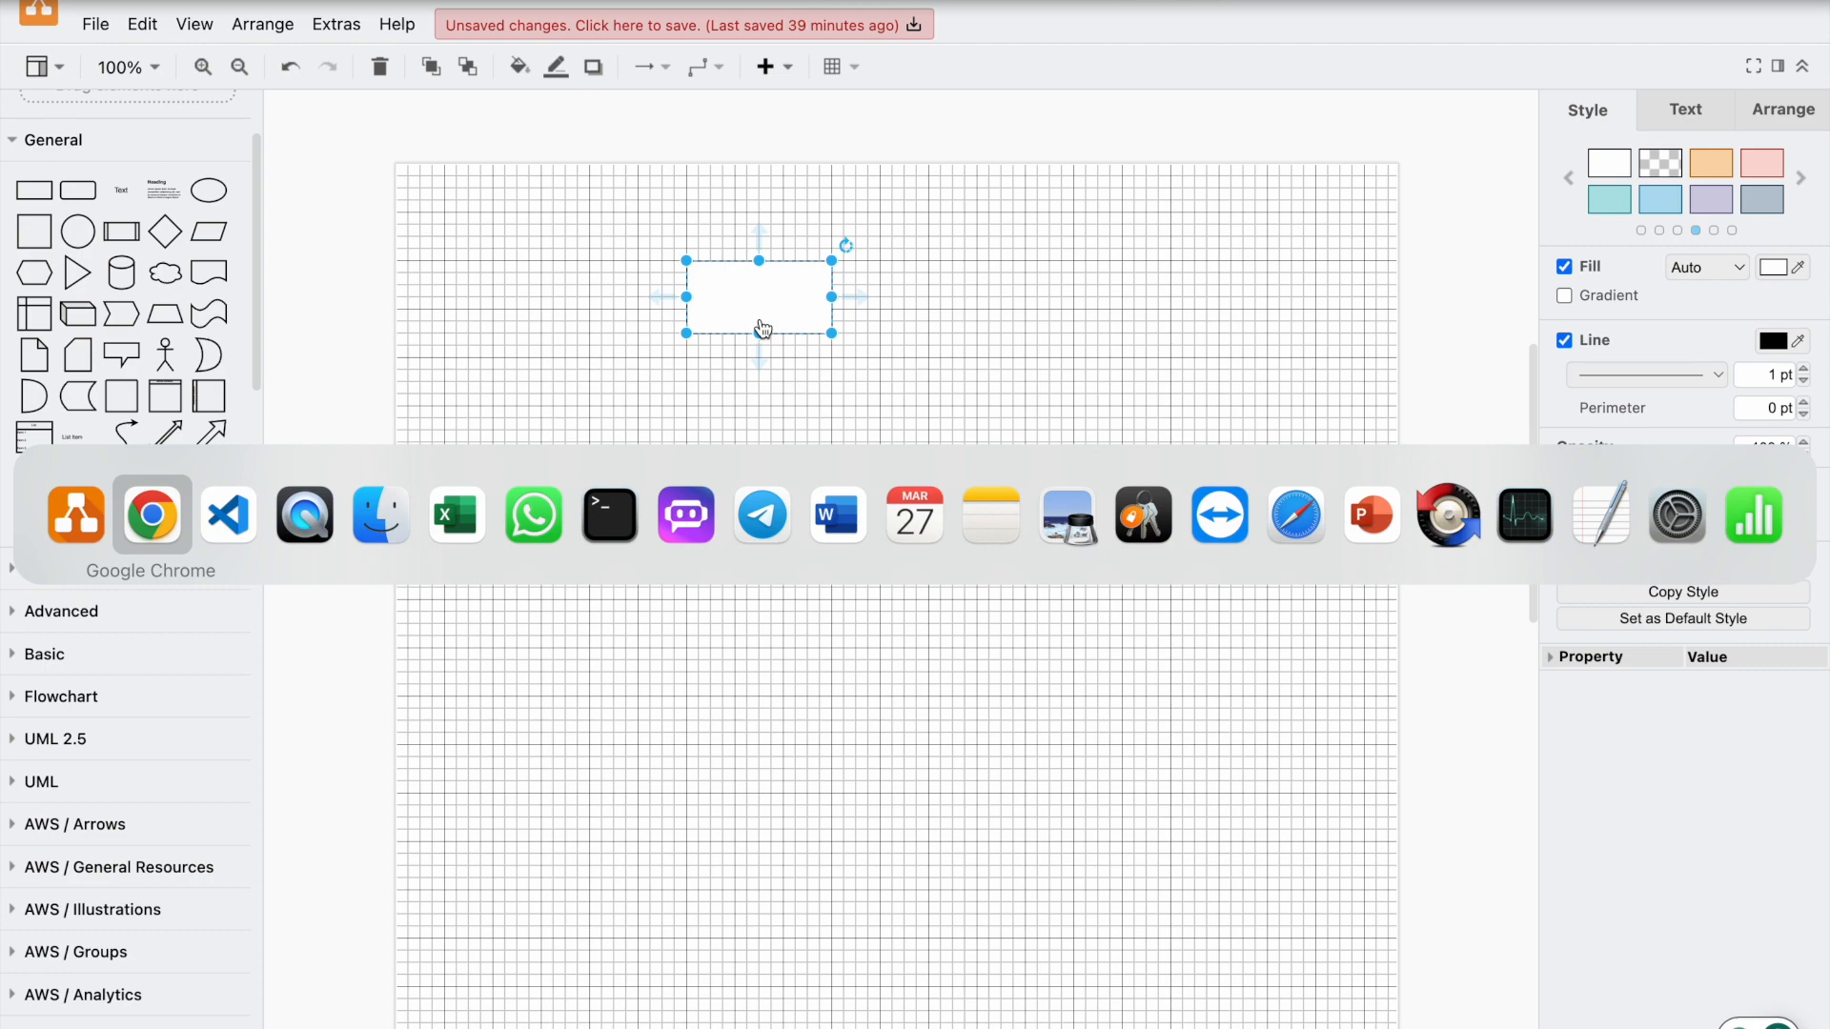
key(super+Tab)
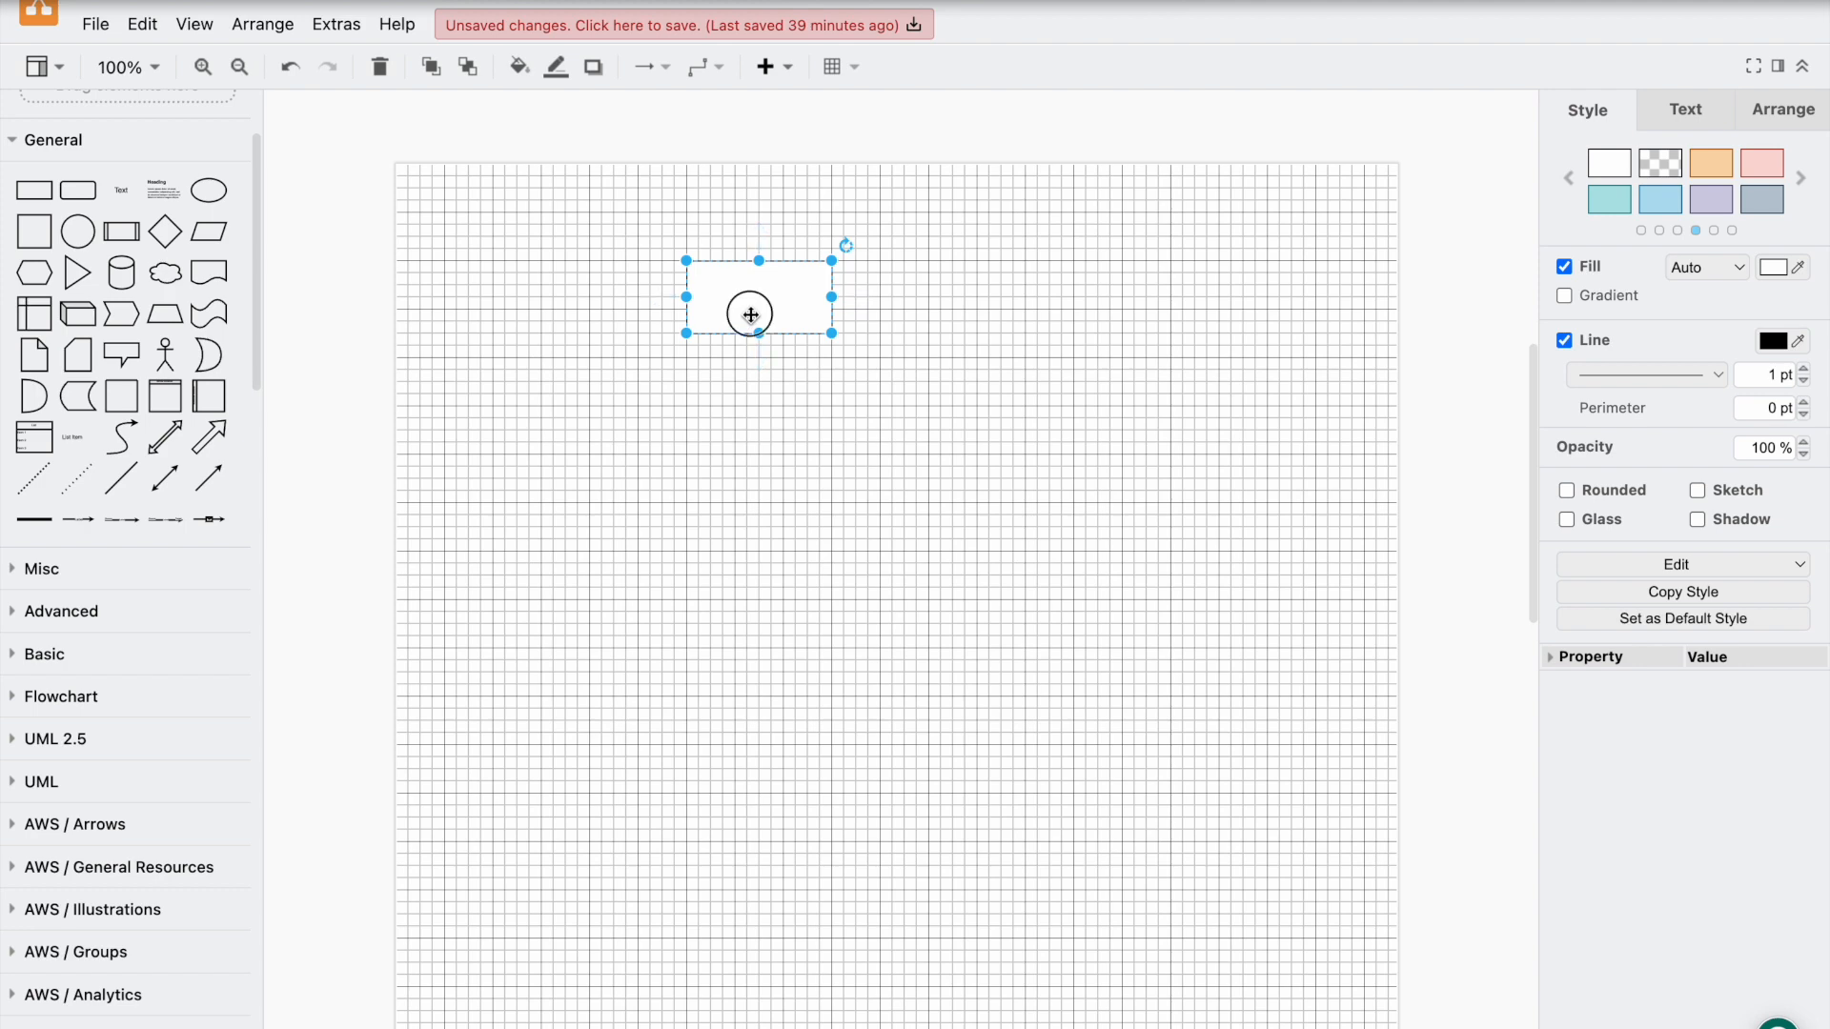
double_click(747, 310)
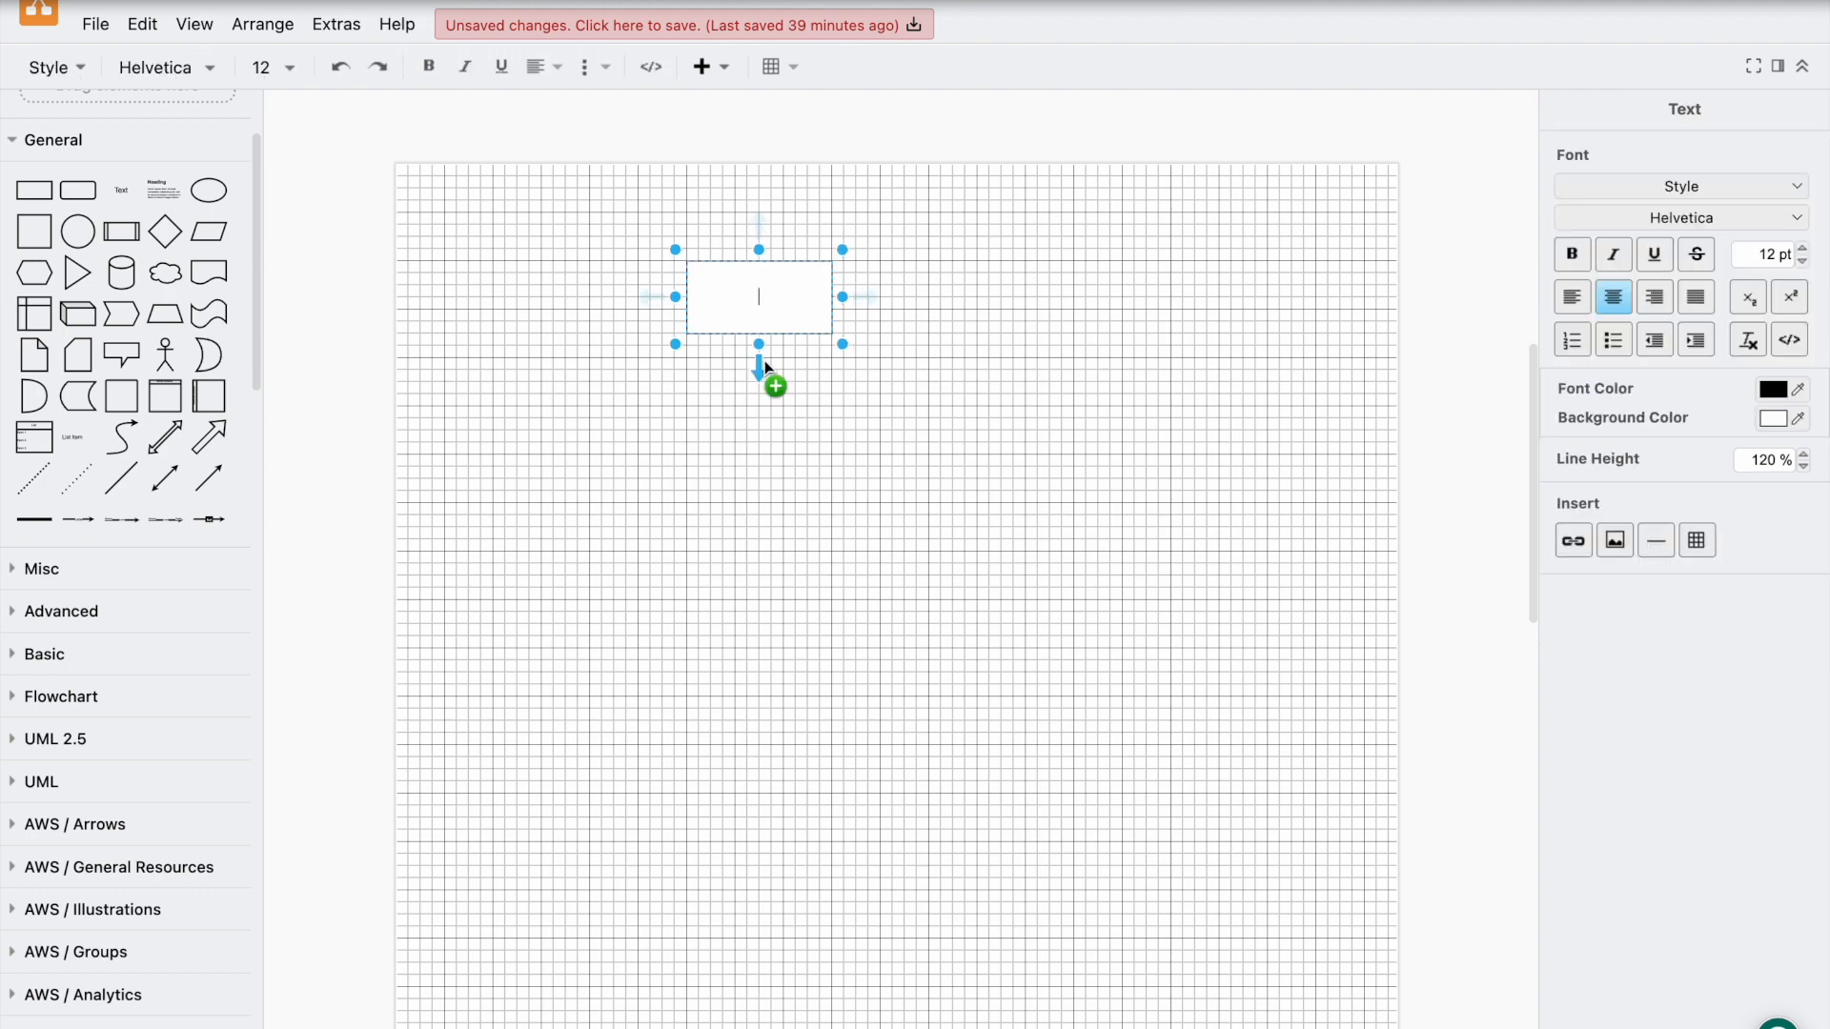
text(ISD)
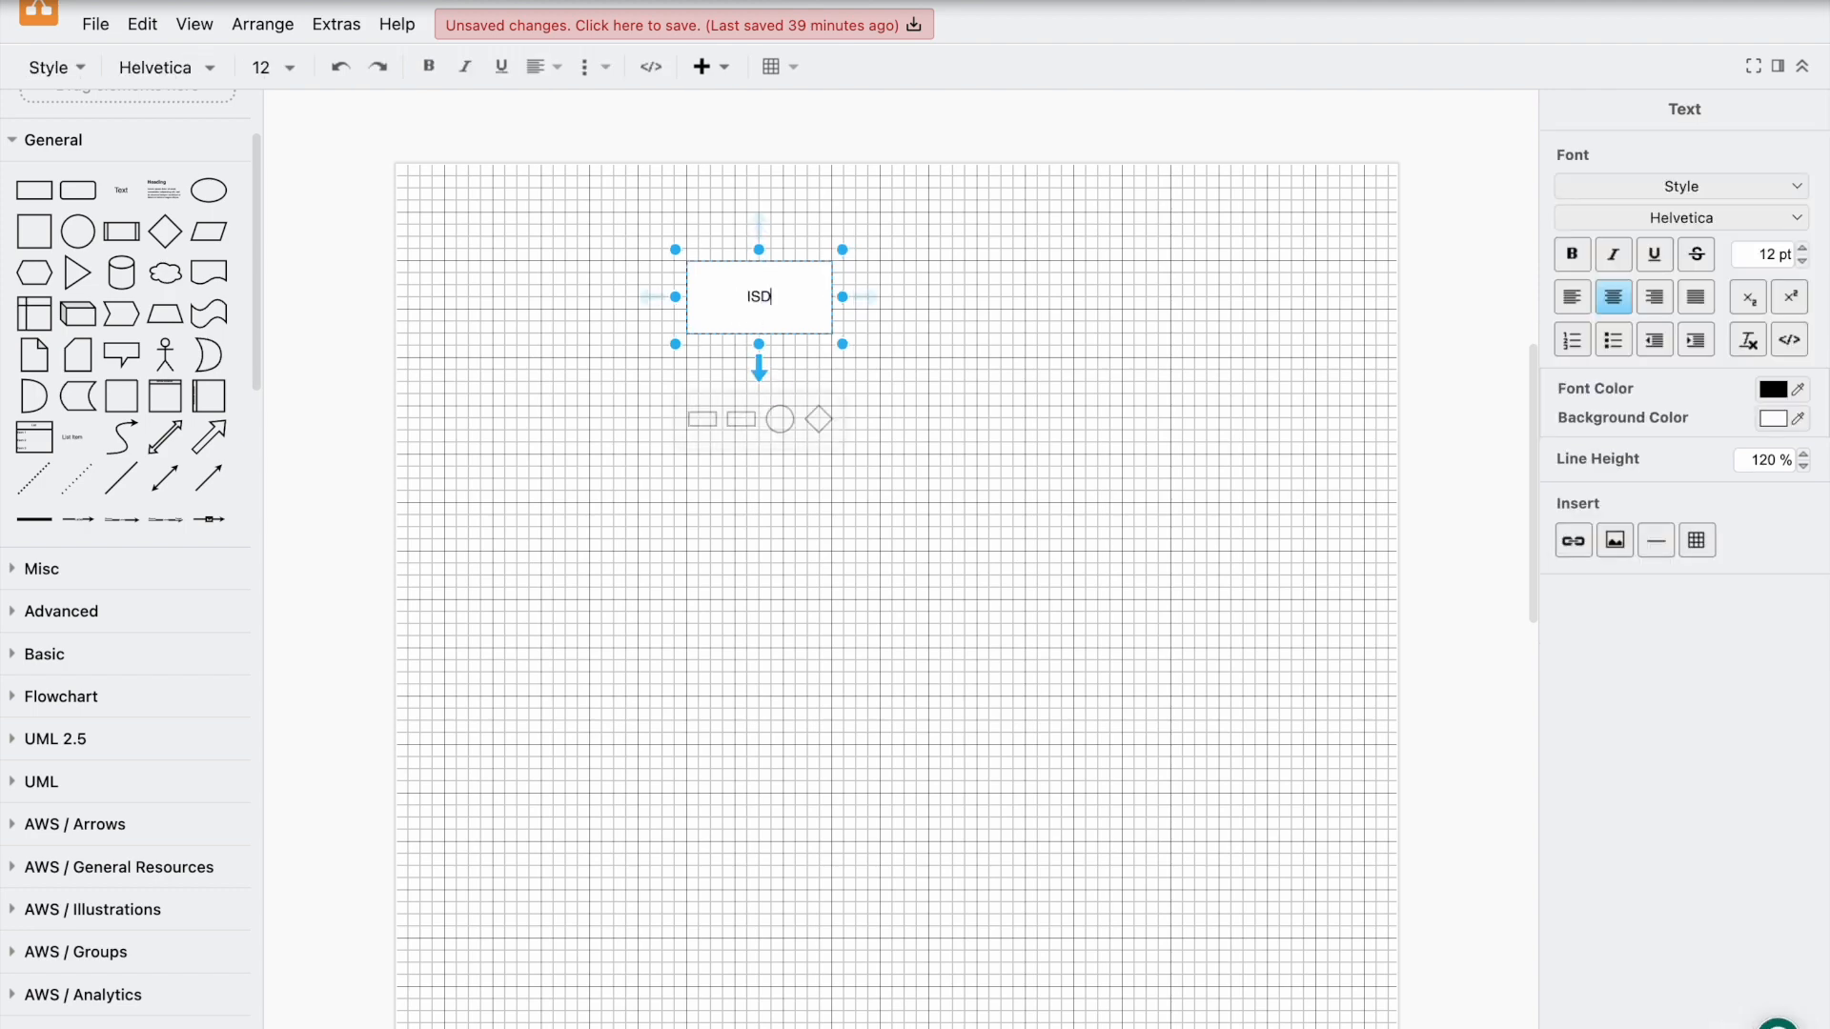
scroll(758, 369, up, 2)
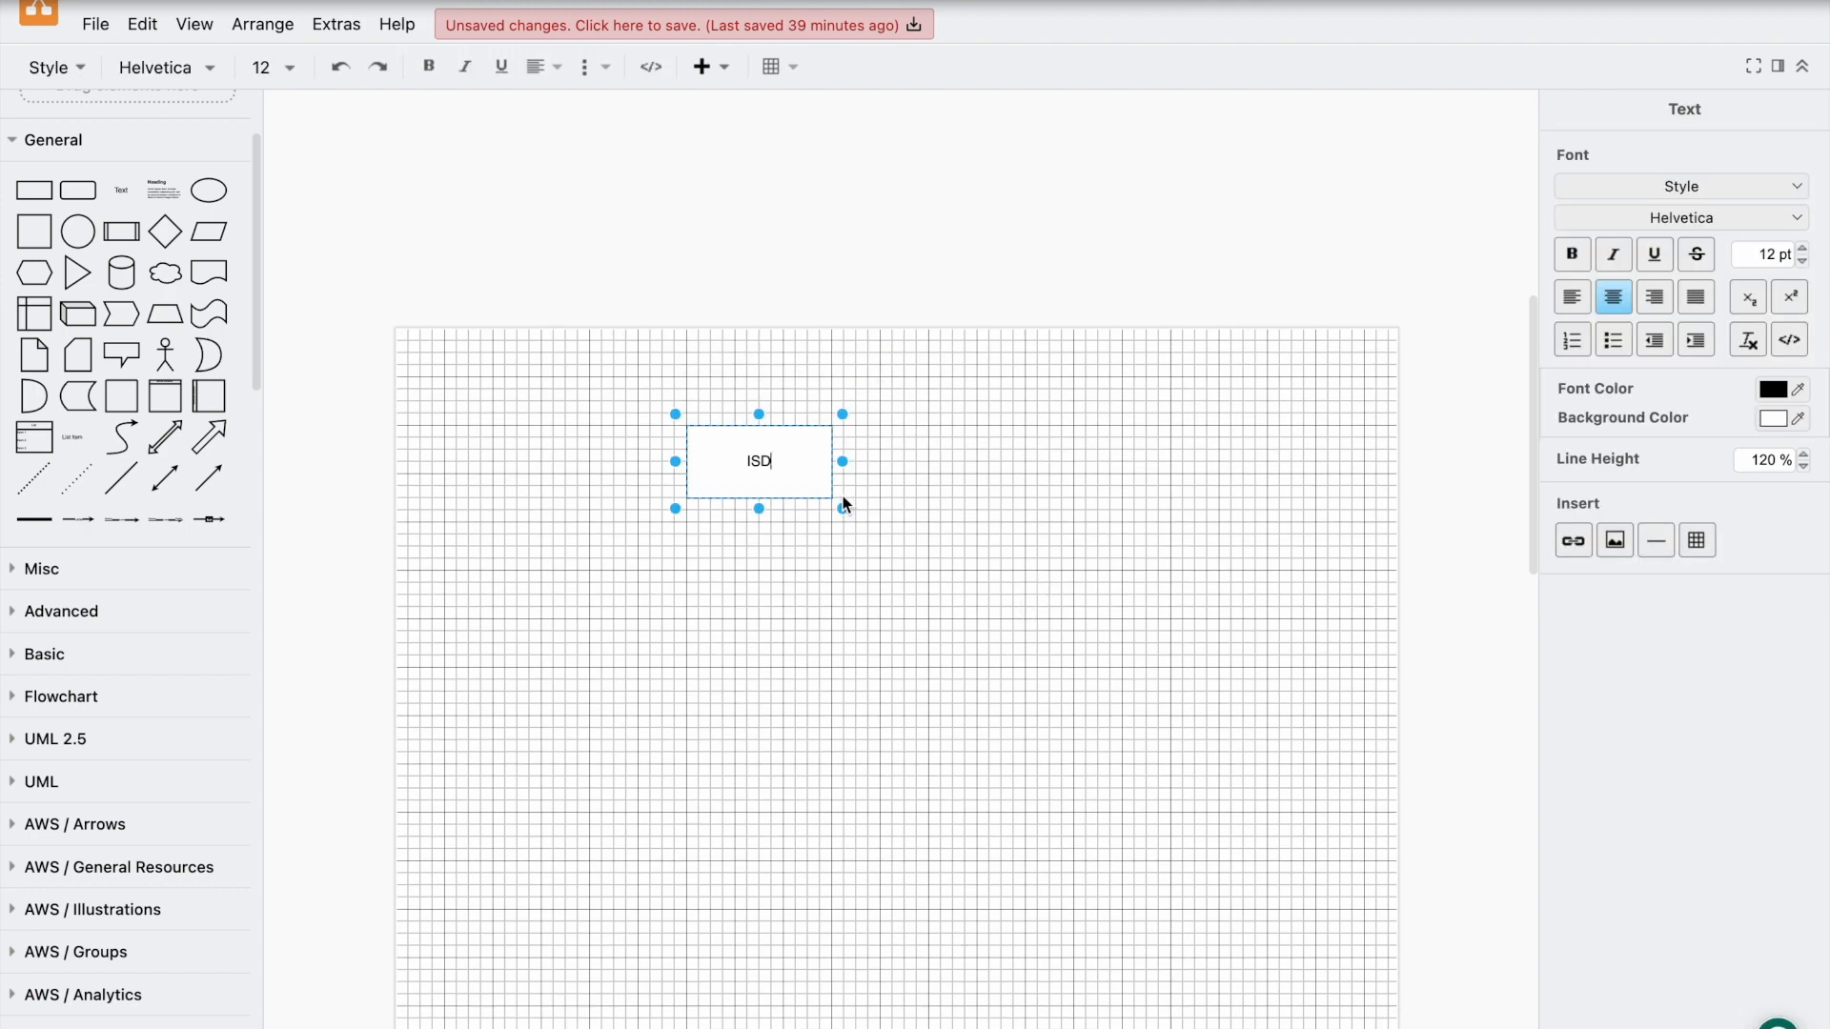
click(817, 482)
drag(763, 497, 762, 463)
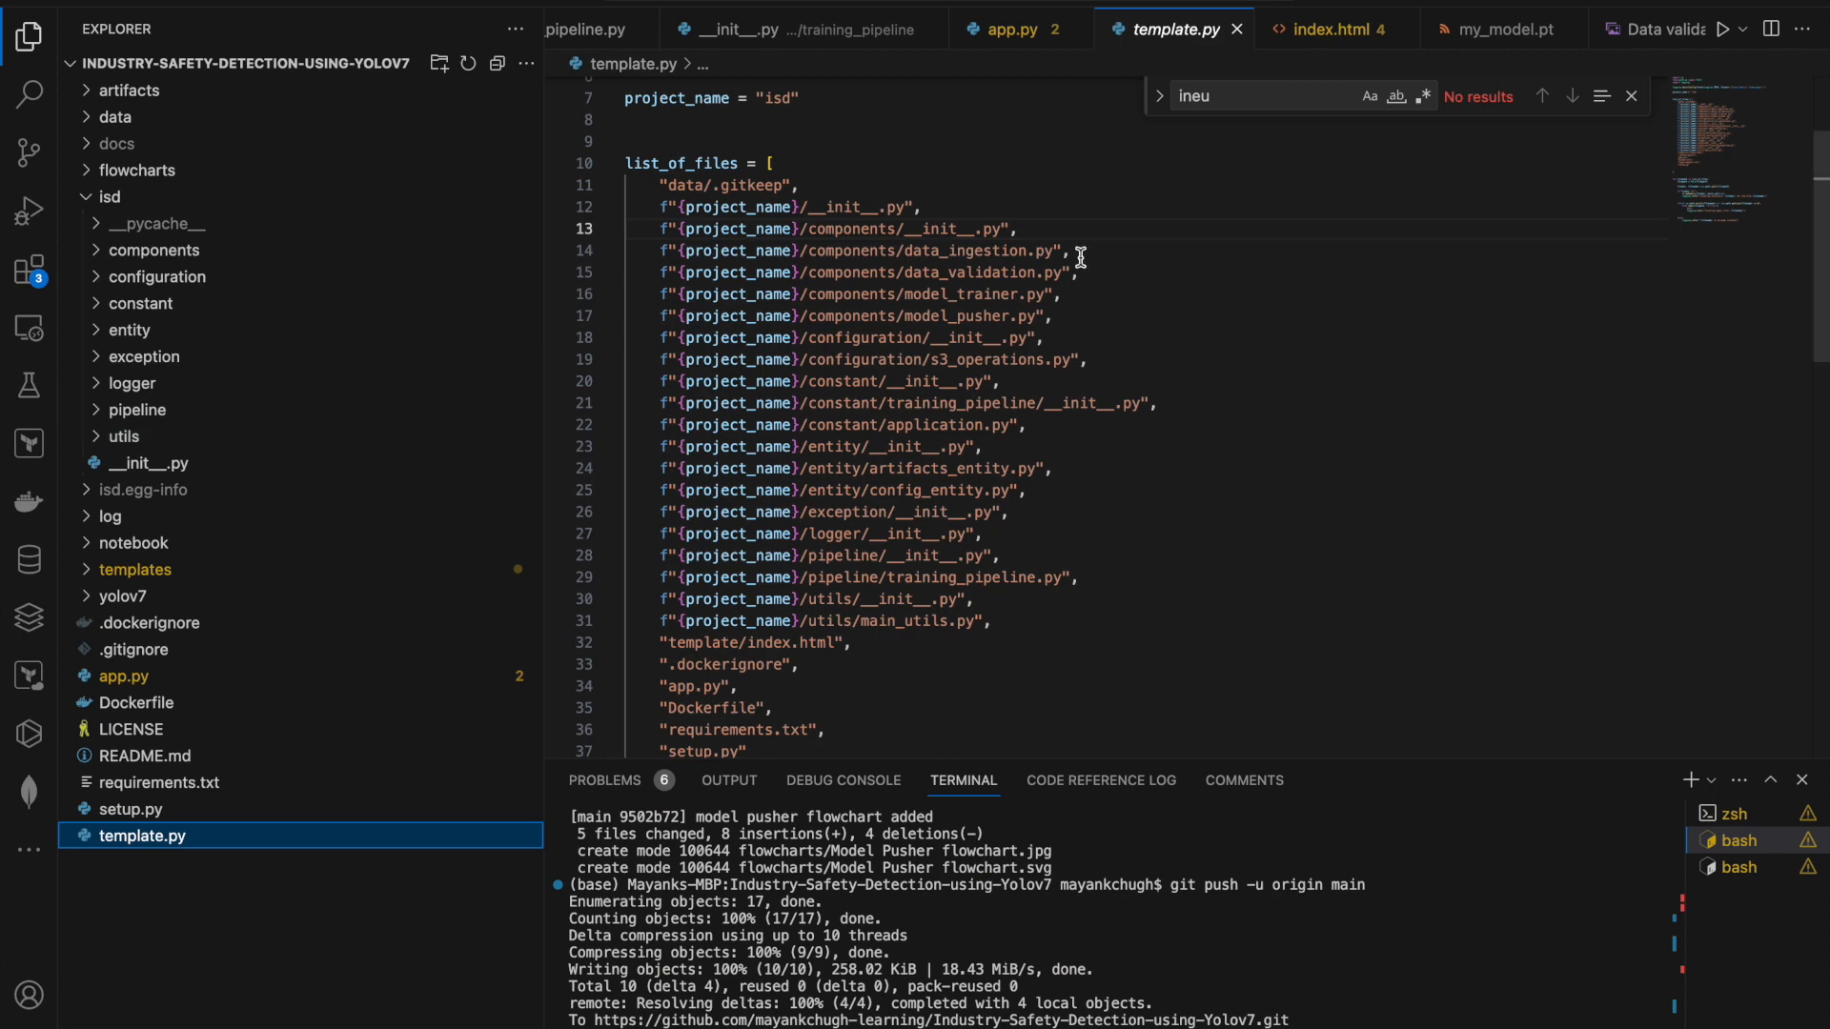
Step: Switch to VS Code, copy the word "components" from a file path in template.py and return to the draw.io diagram
scroll(839, 229, up, 1)
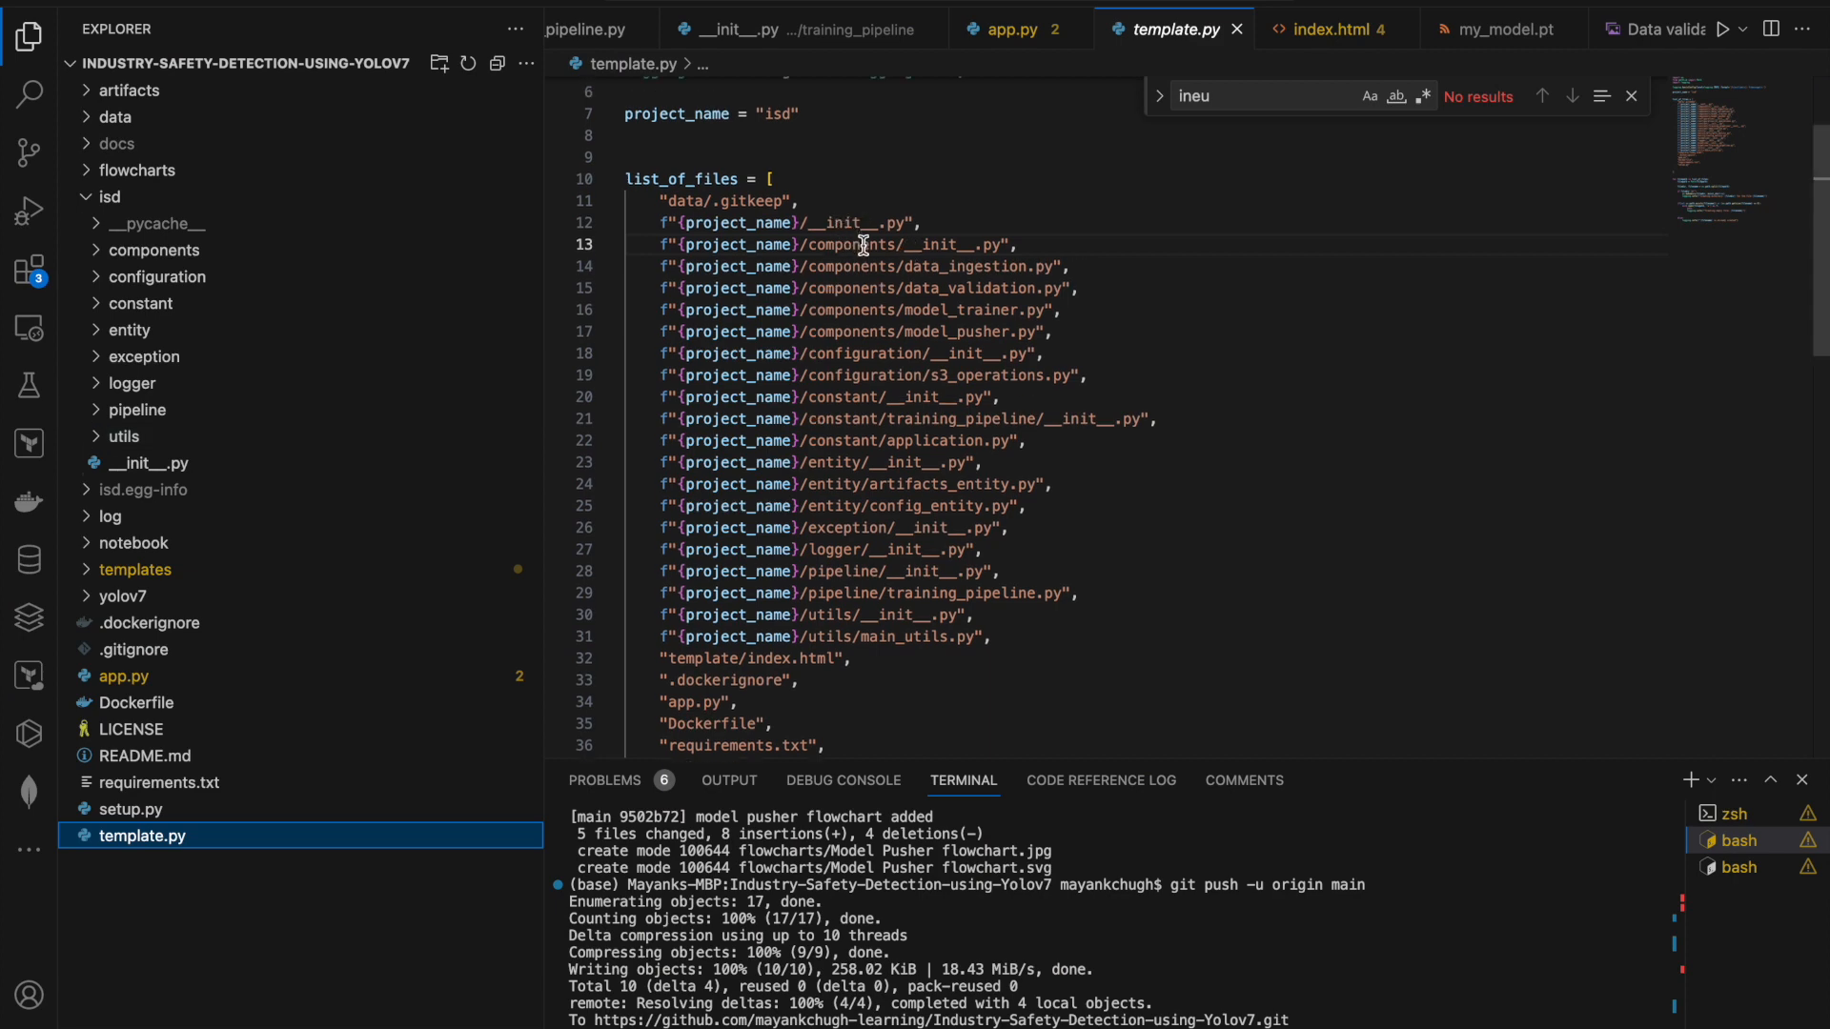
double_click(863, 246)
key(super+c)
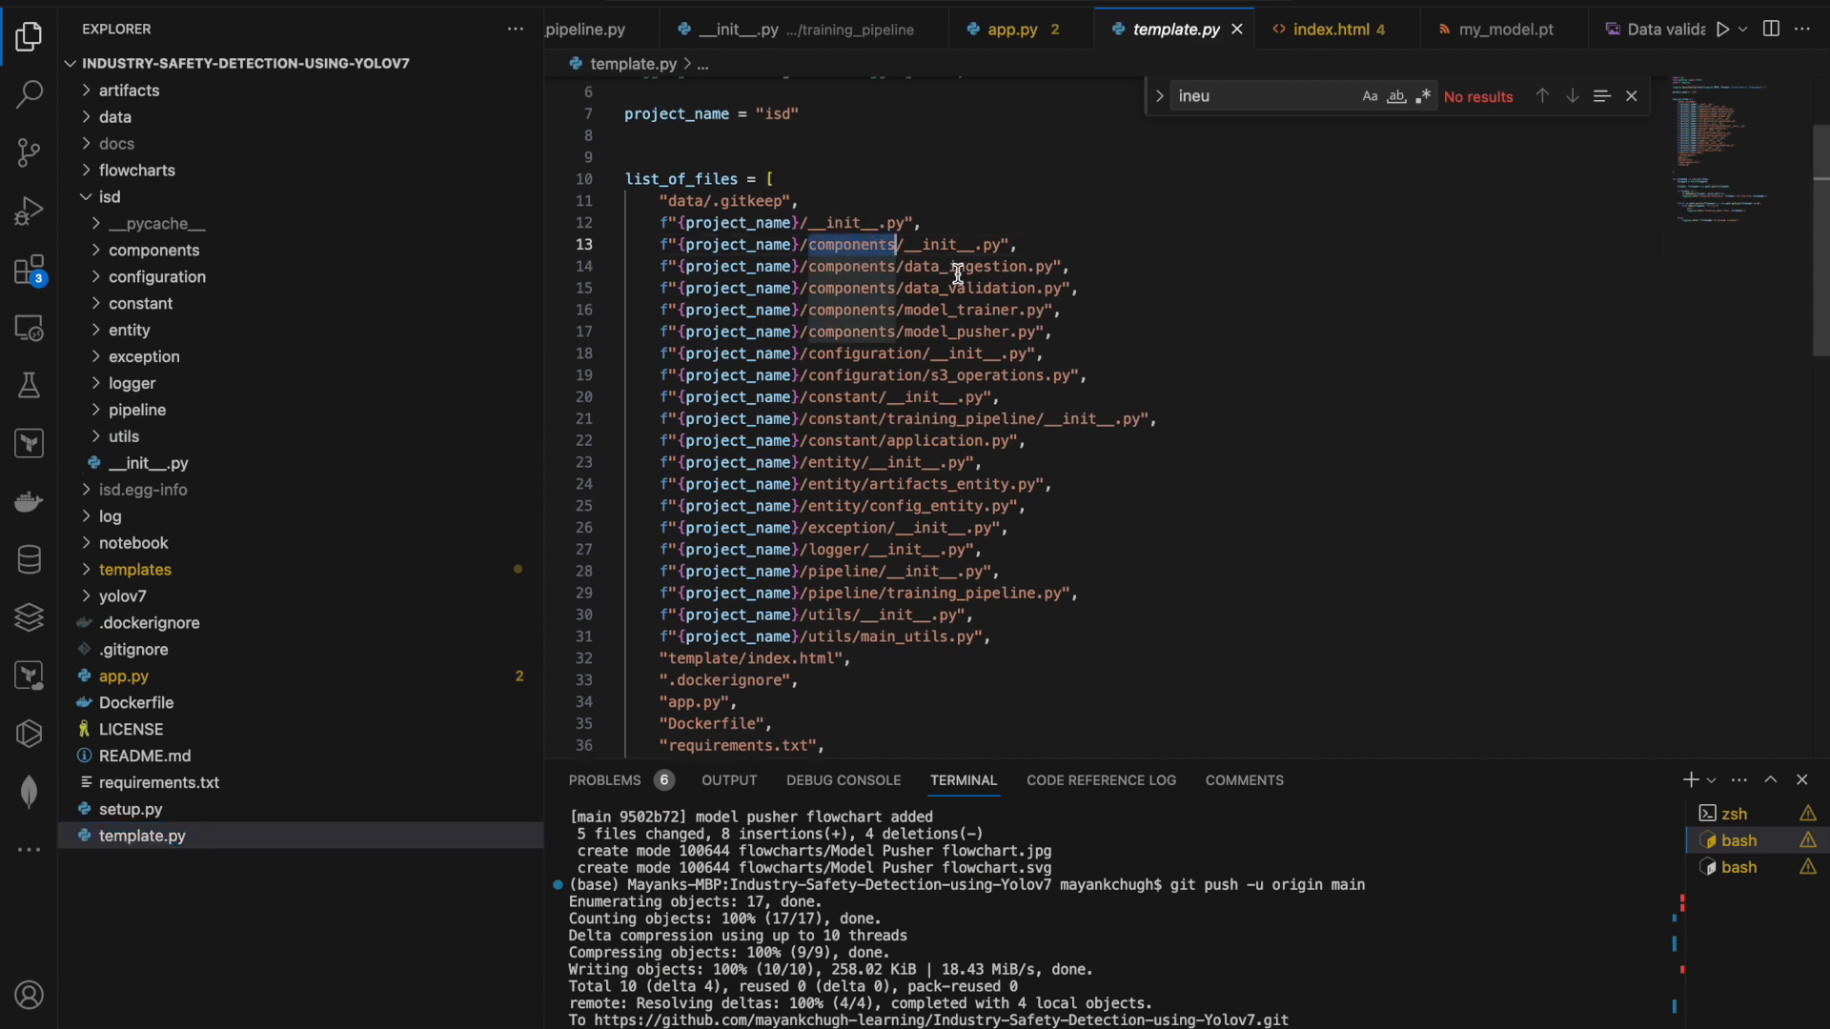
key(ctrl+Right)
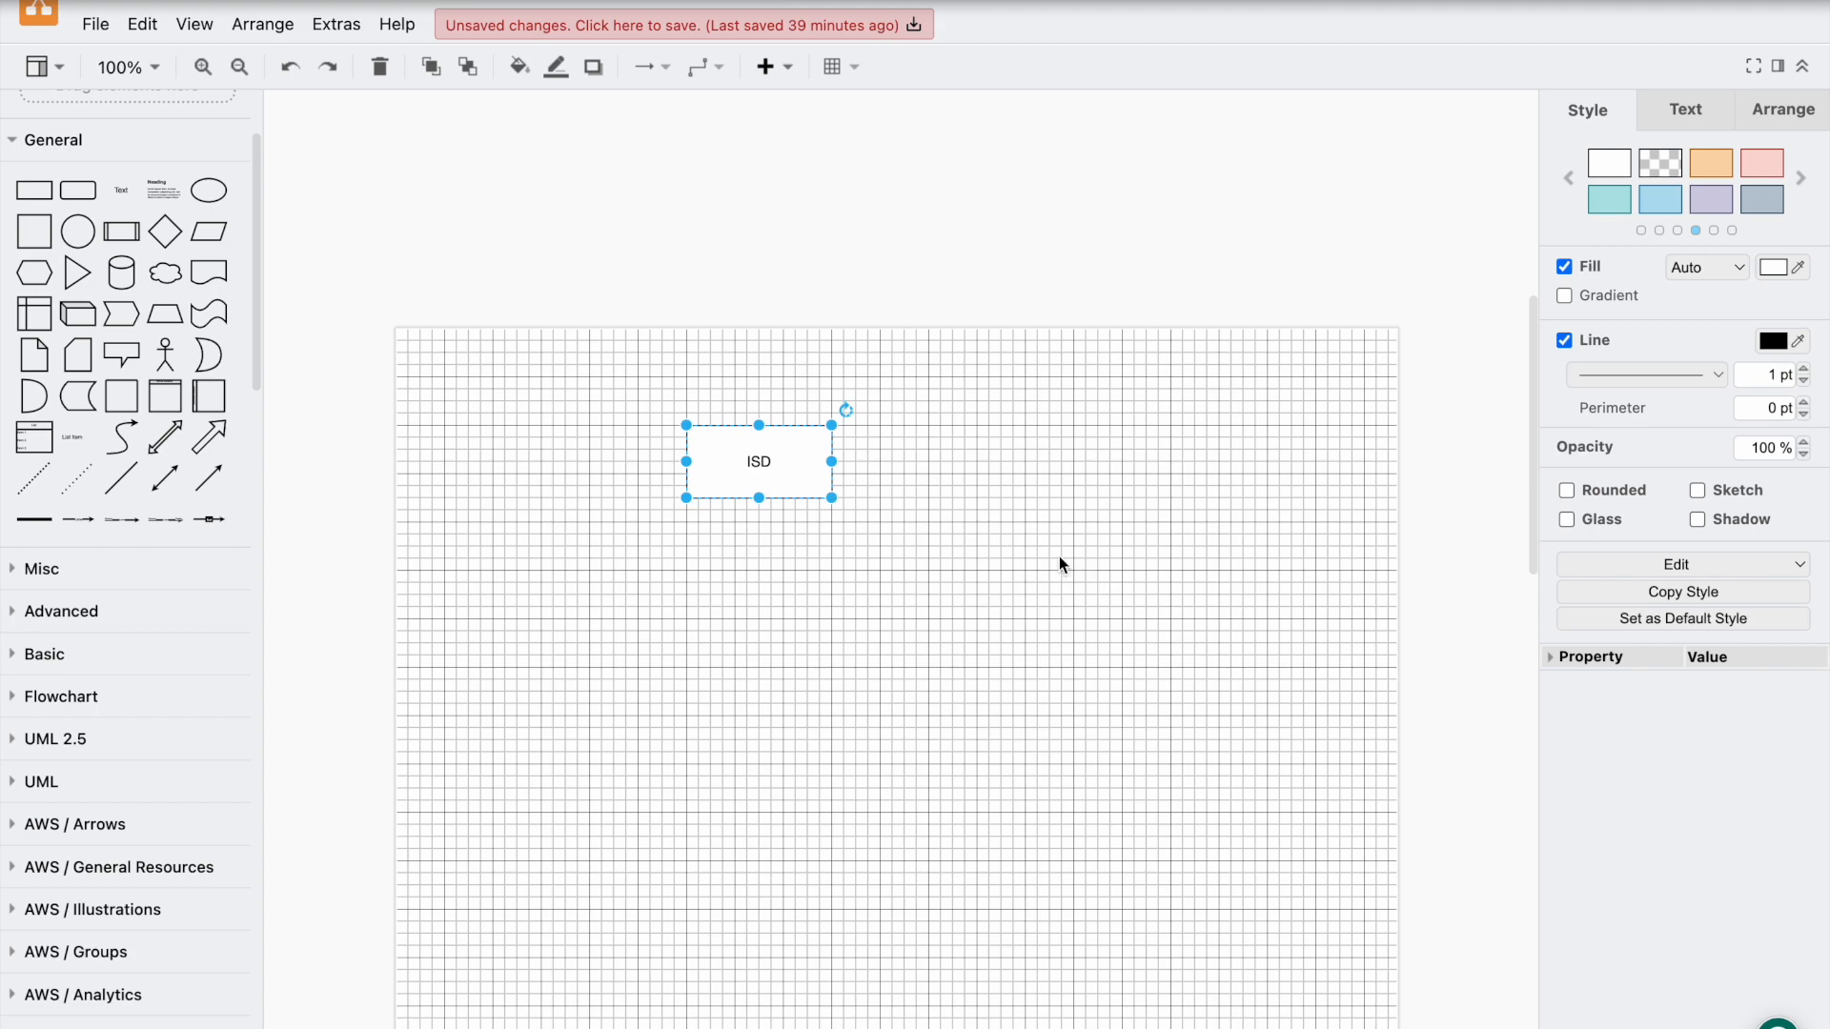
Step: Try pasting the copied word onto the selected ISD rectangle, and undo the paste
key(Delete)
key(ctrl+z)
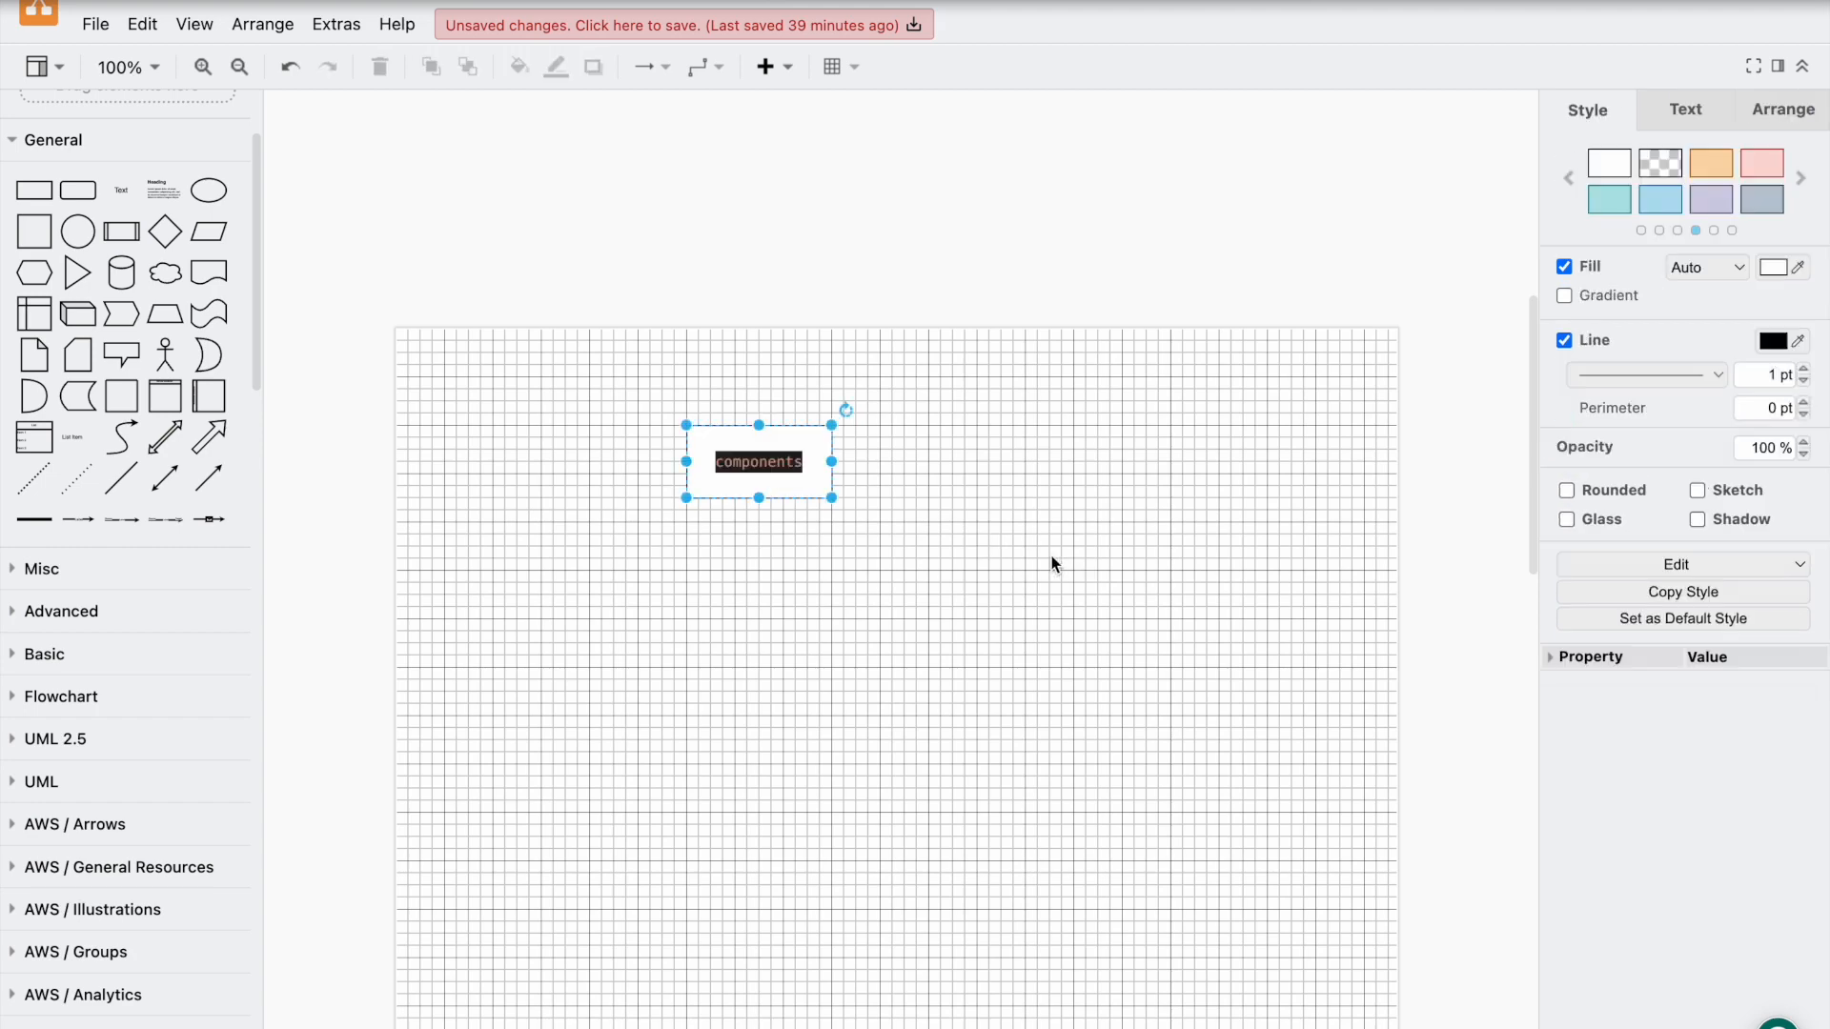
click(1047, 560)
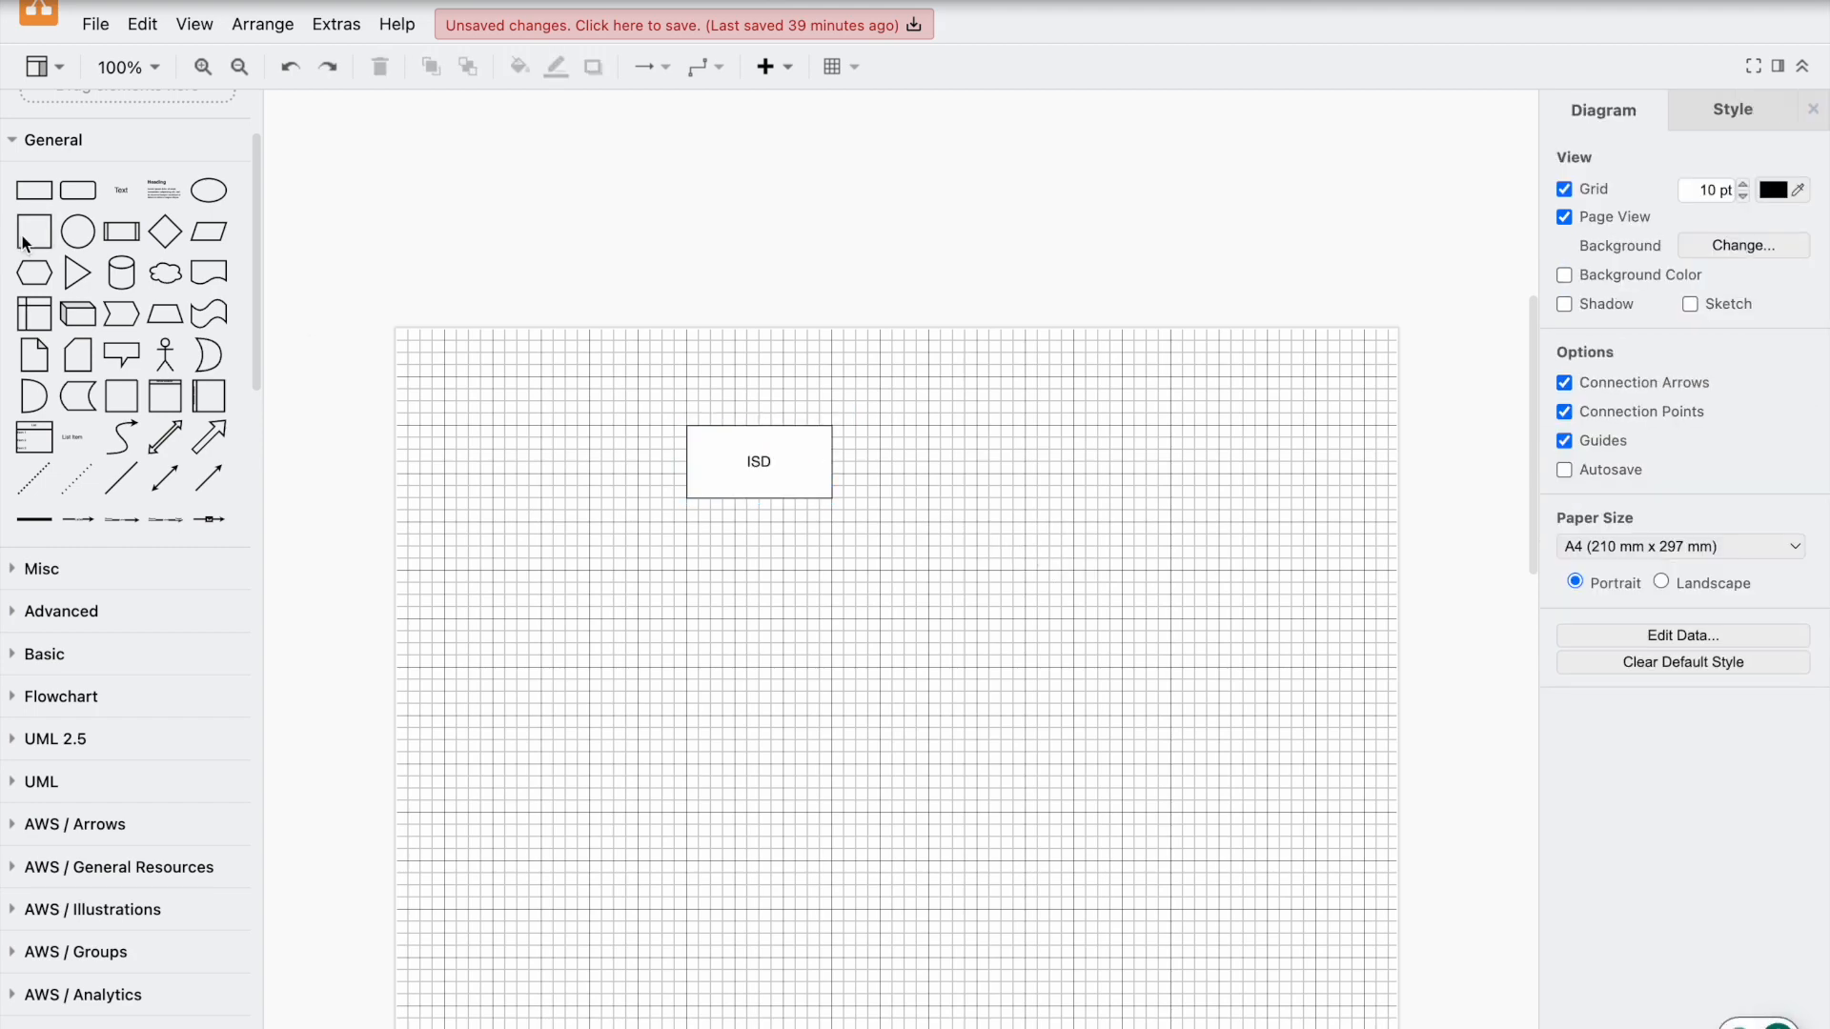
Step: Add a second rectangle below the ISD box and paste "components" as its label
click(33, 190)
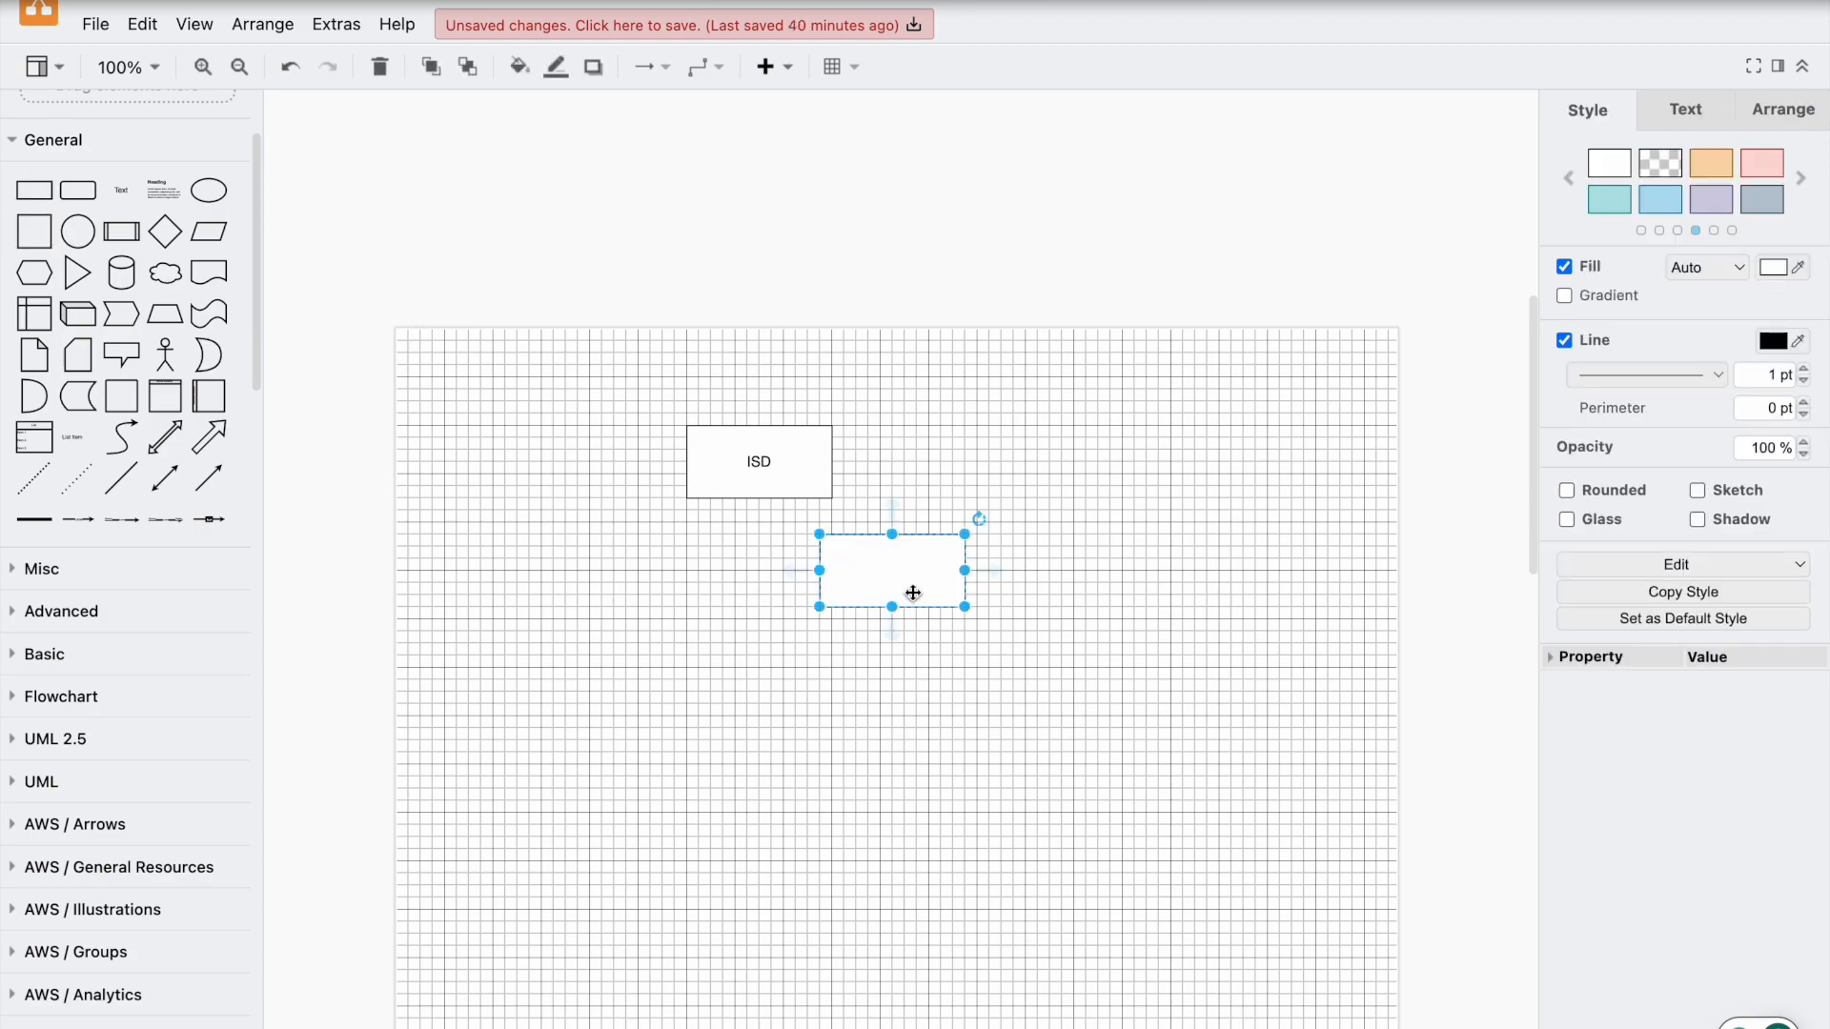
double_click(895, 563)
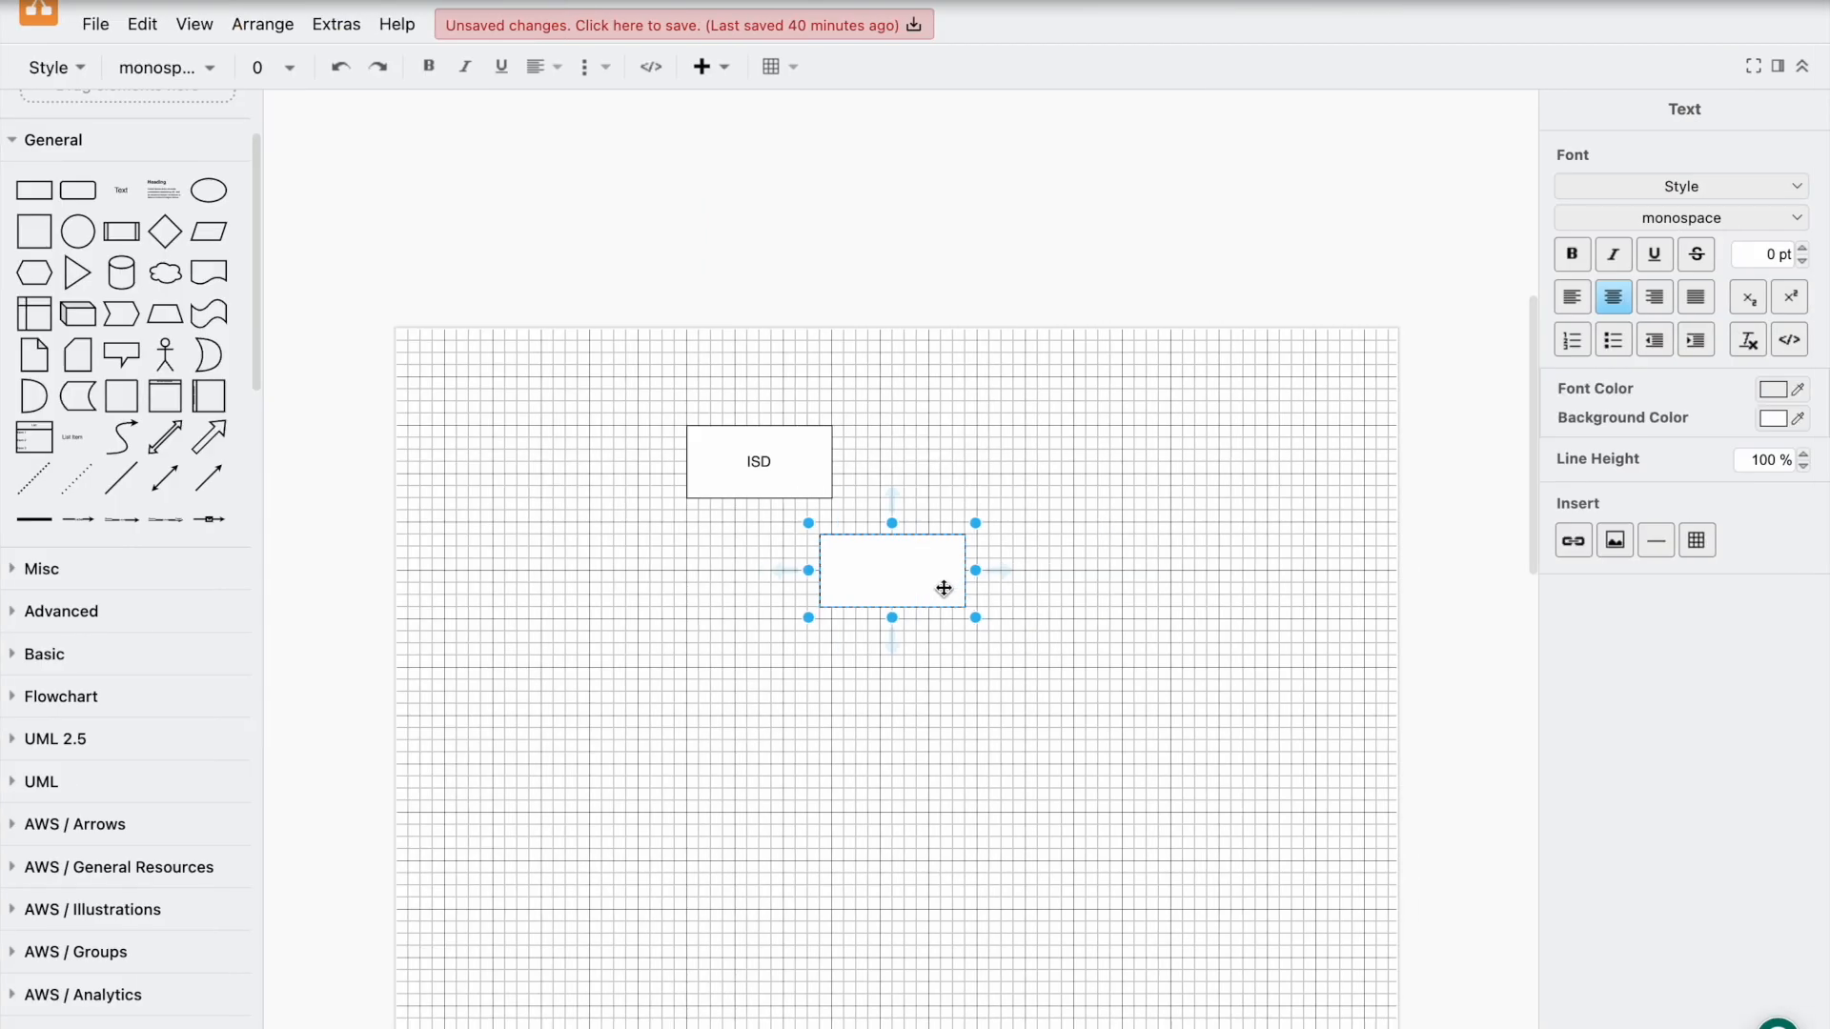
key(super+v)
click(1083, 589)
Step: Set the font colour of the "components" label to black (000000)
double_click(919, 572)
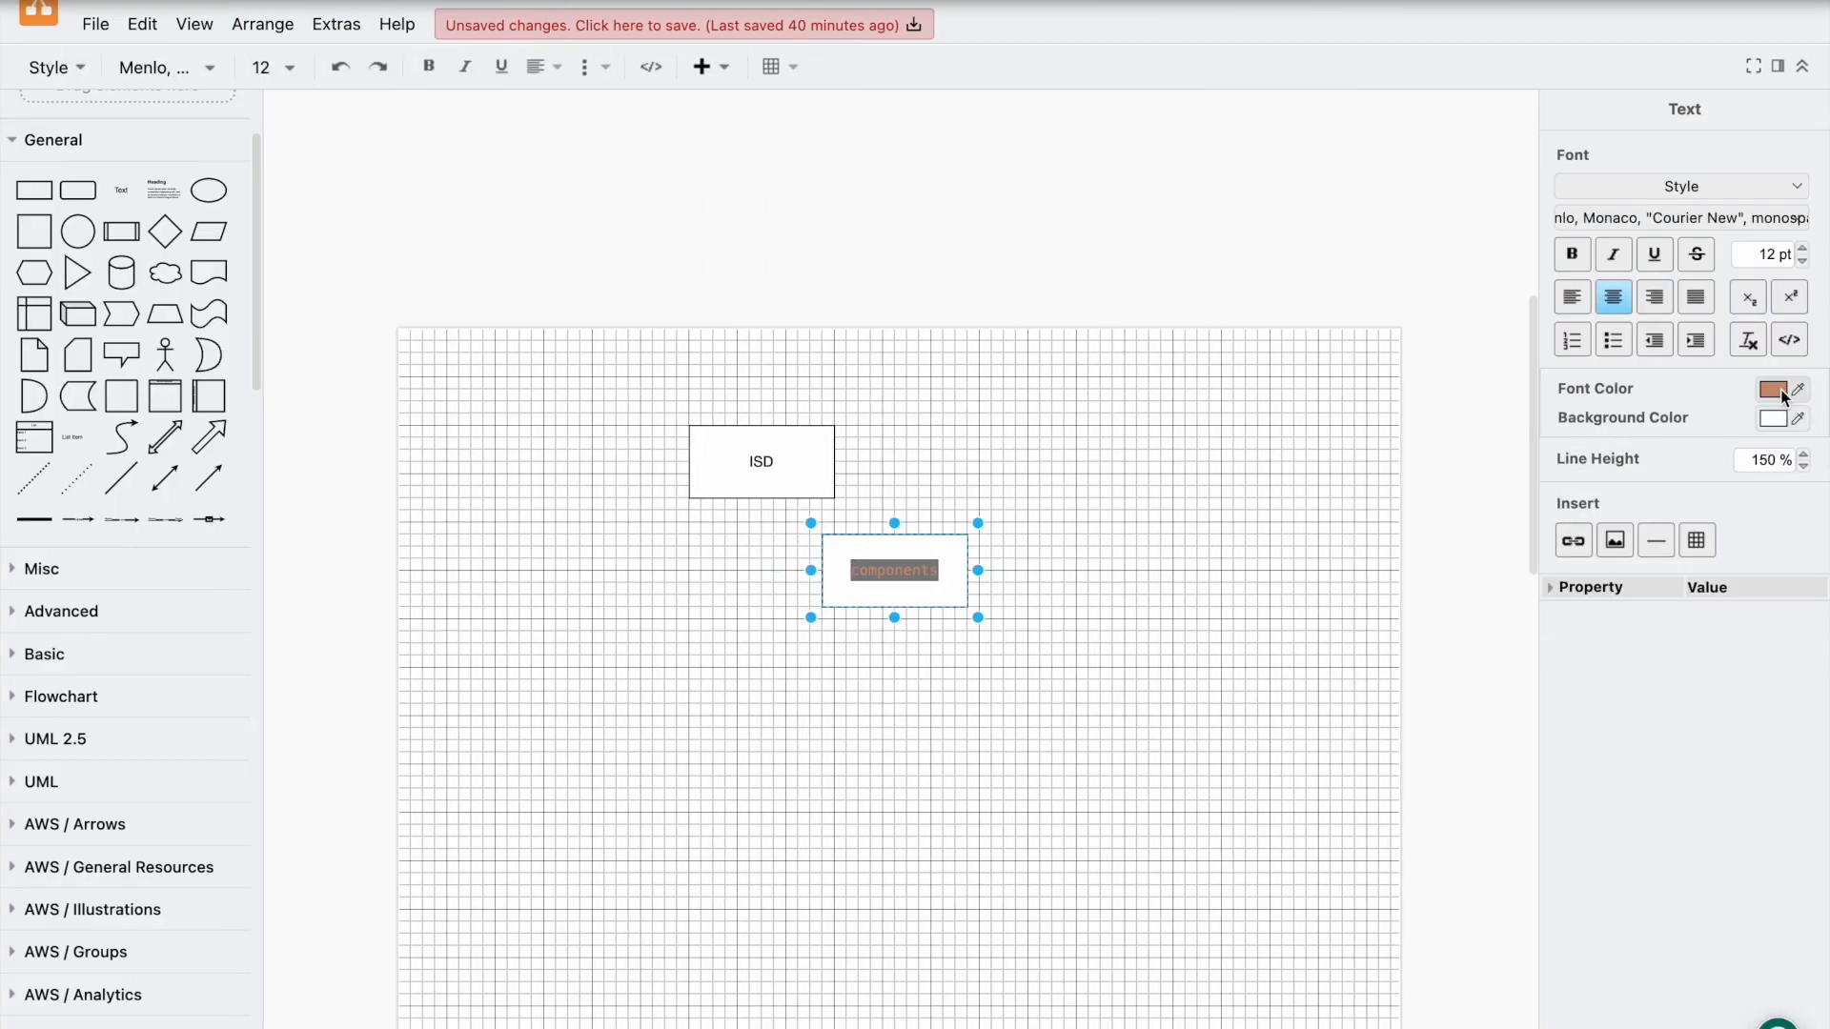
click(1799, 390)
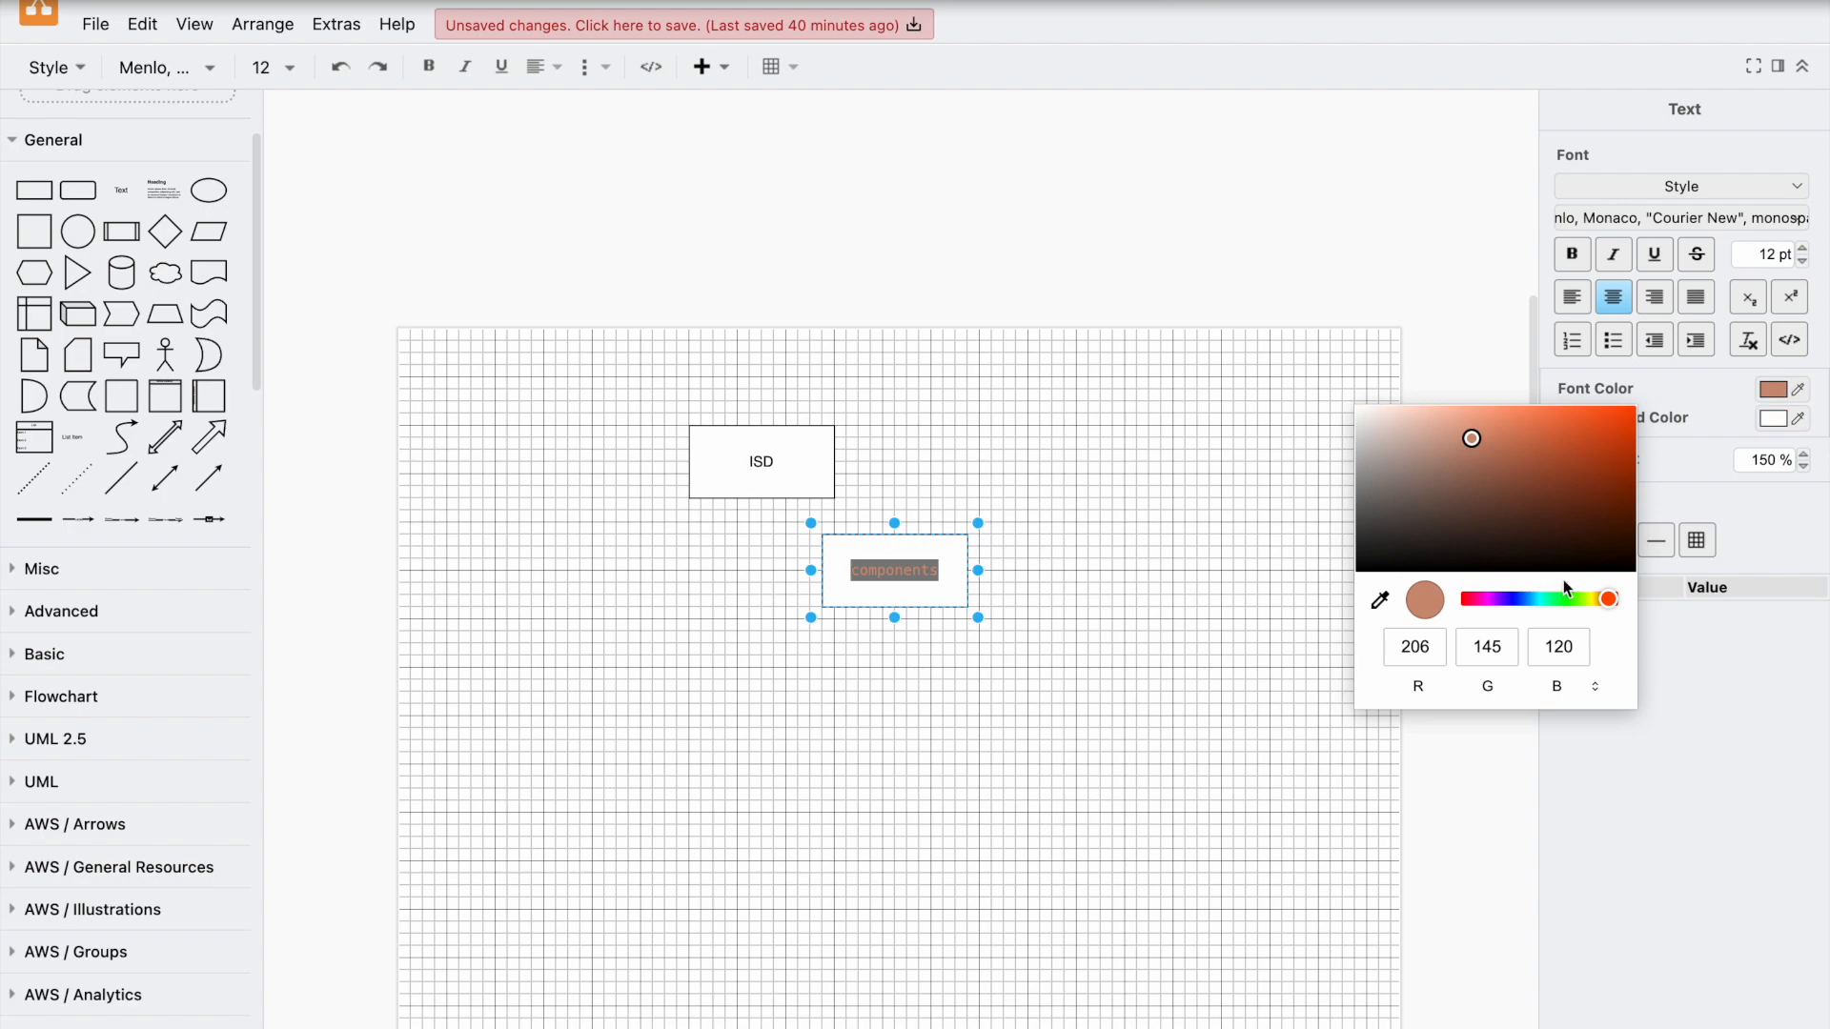
click(1764, 391)
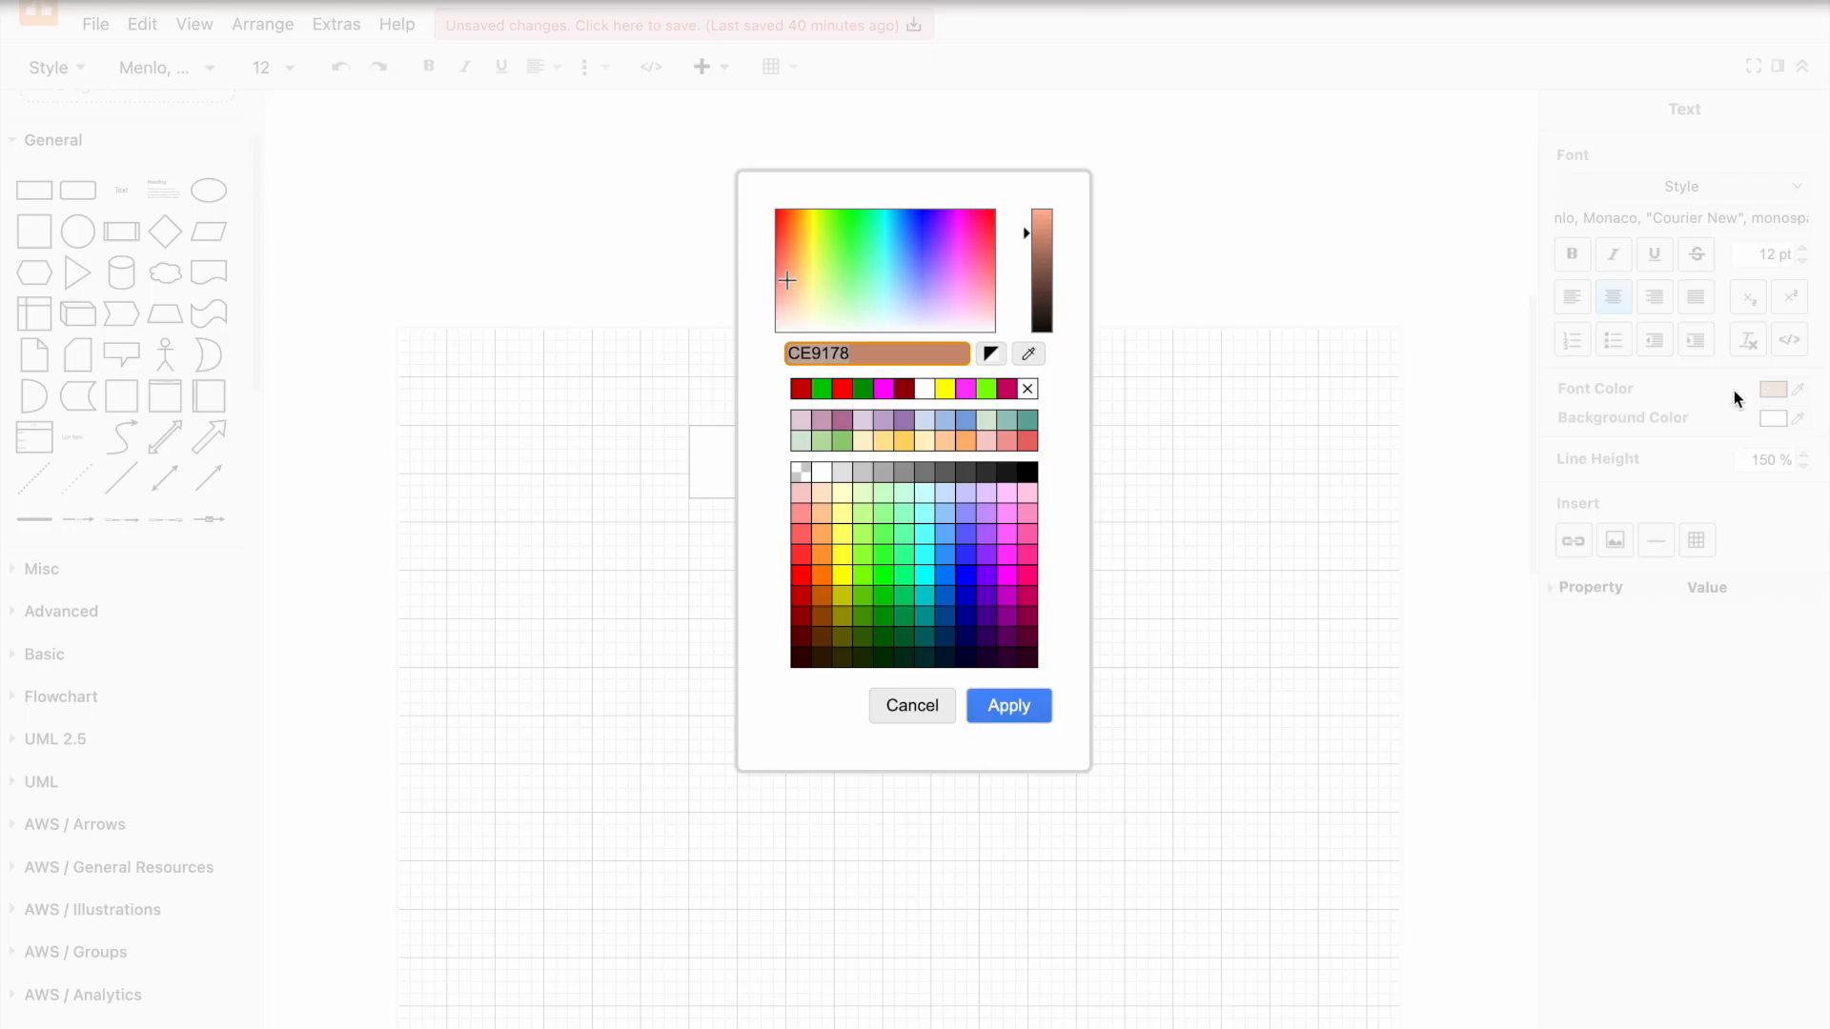
click(1026, 474)
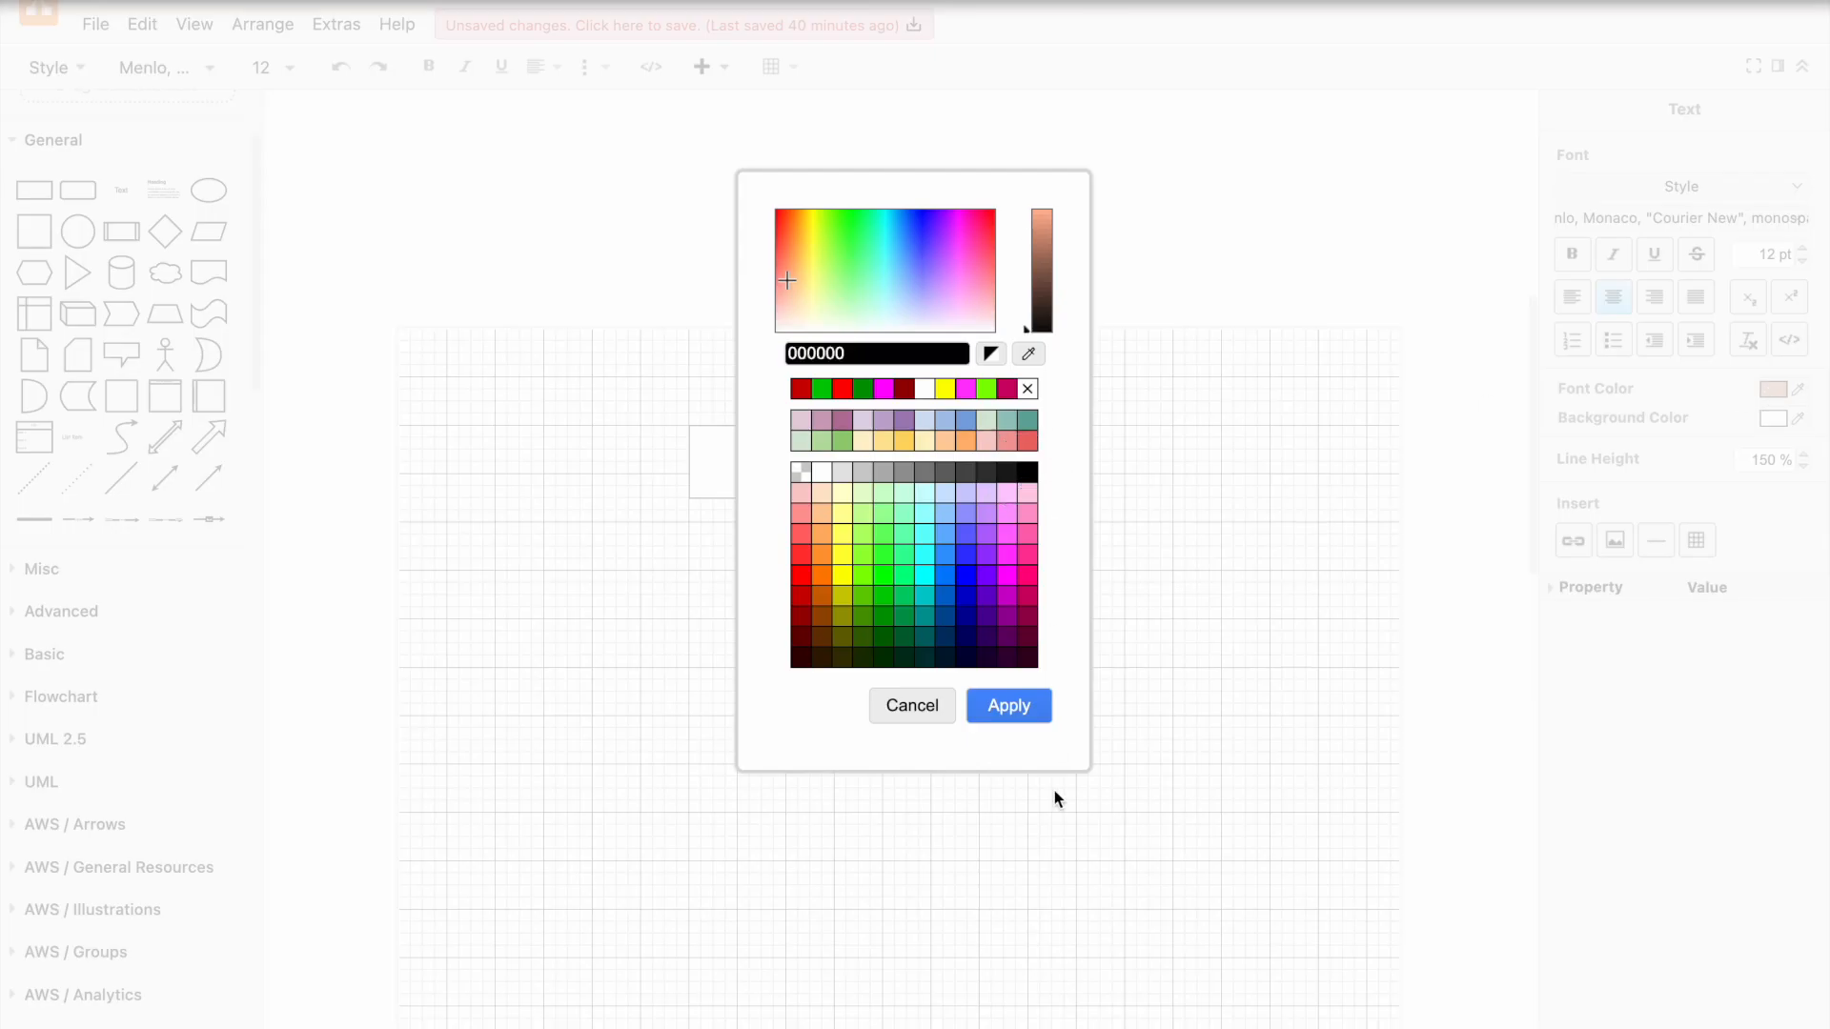
click(1020, 707)
Step: Set the background colour of the "components" label text to white and finish editing the label
click(1773, 420)
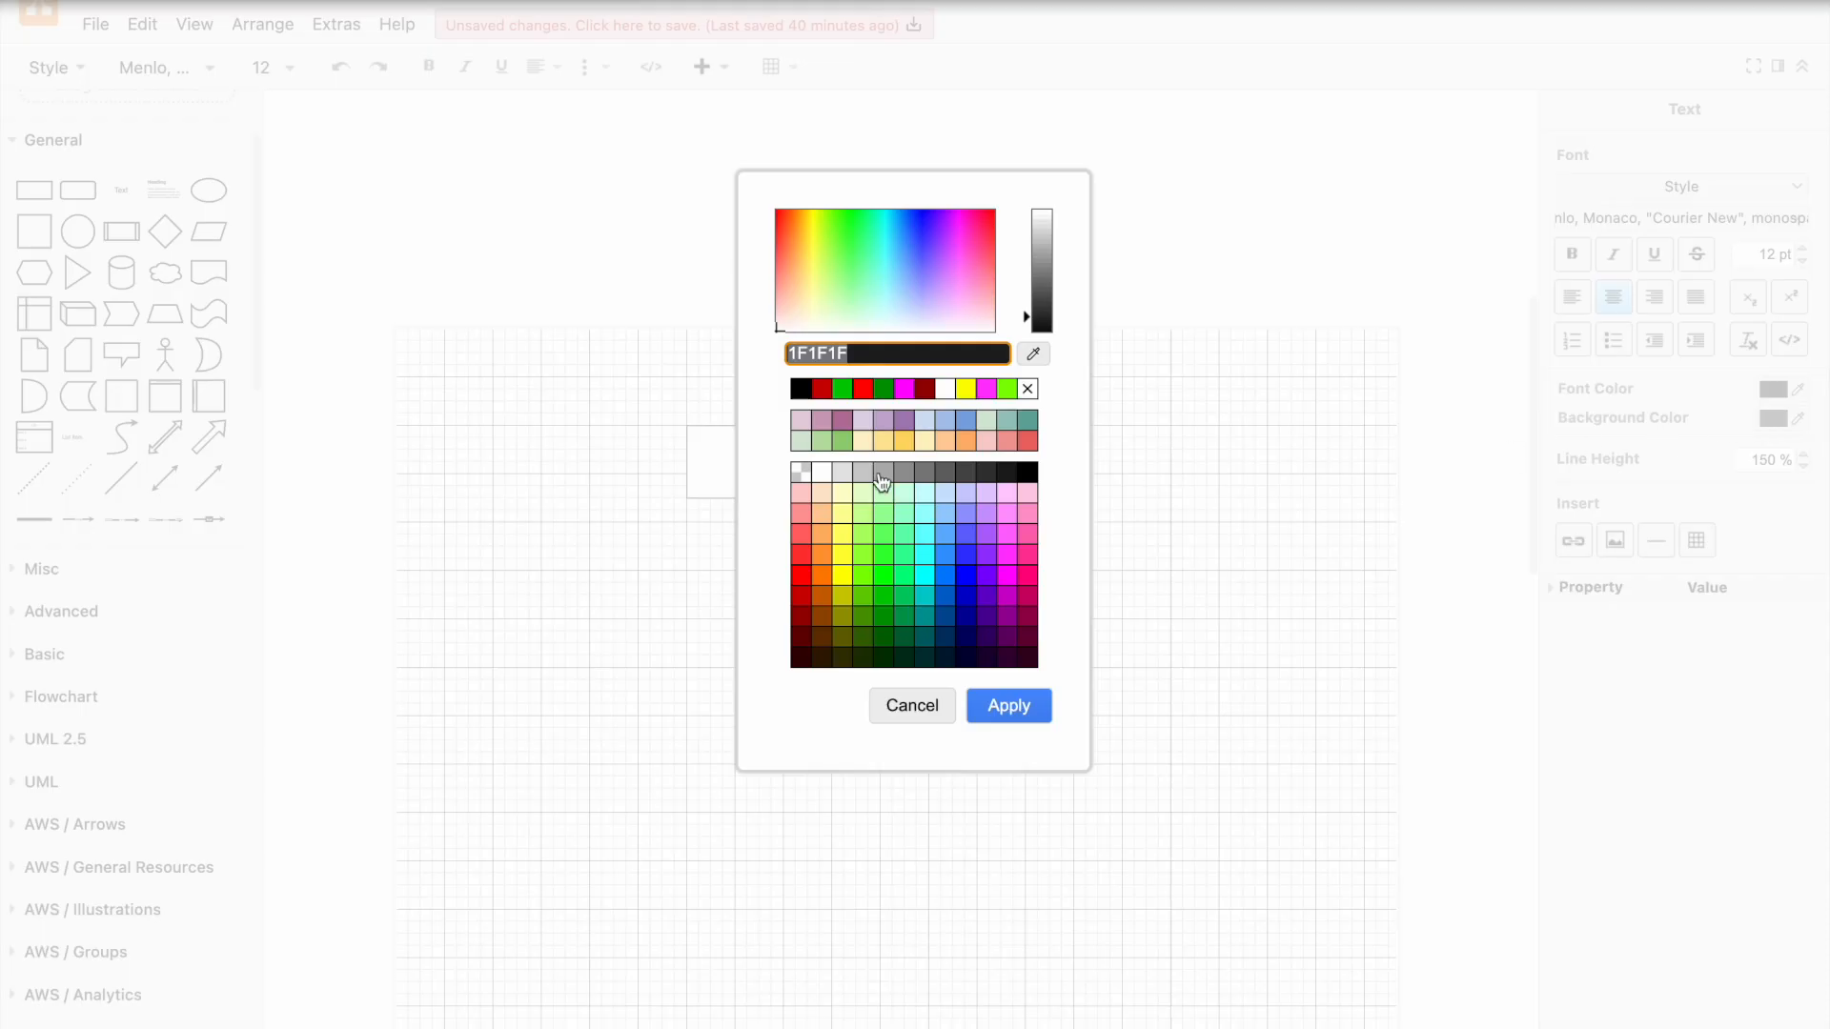
click(824, 476)
click(1039, 705)
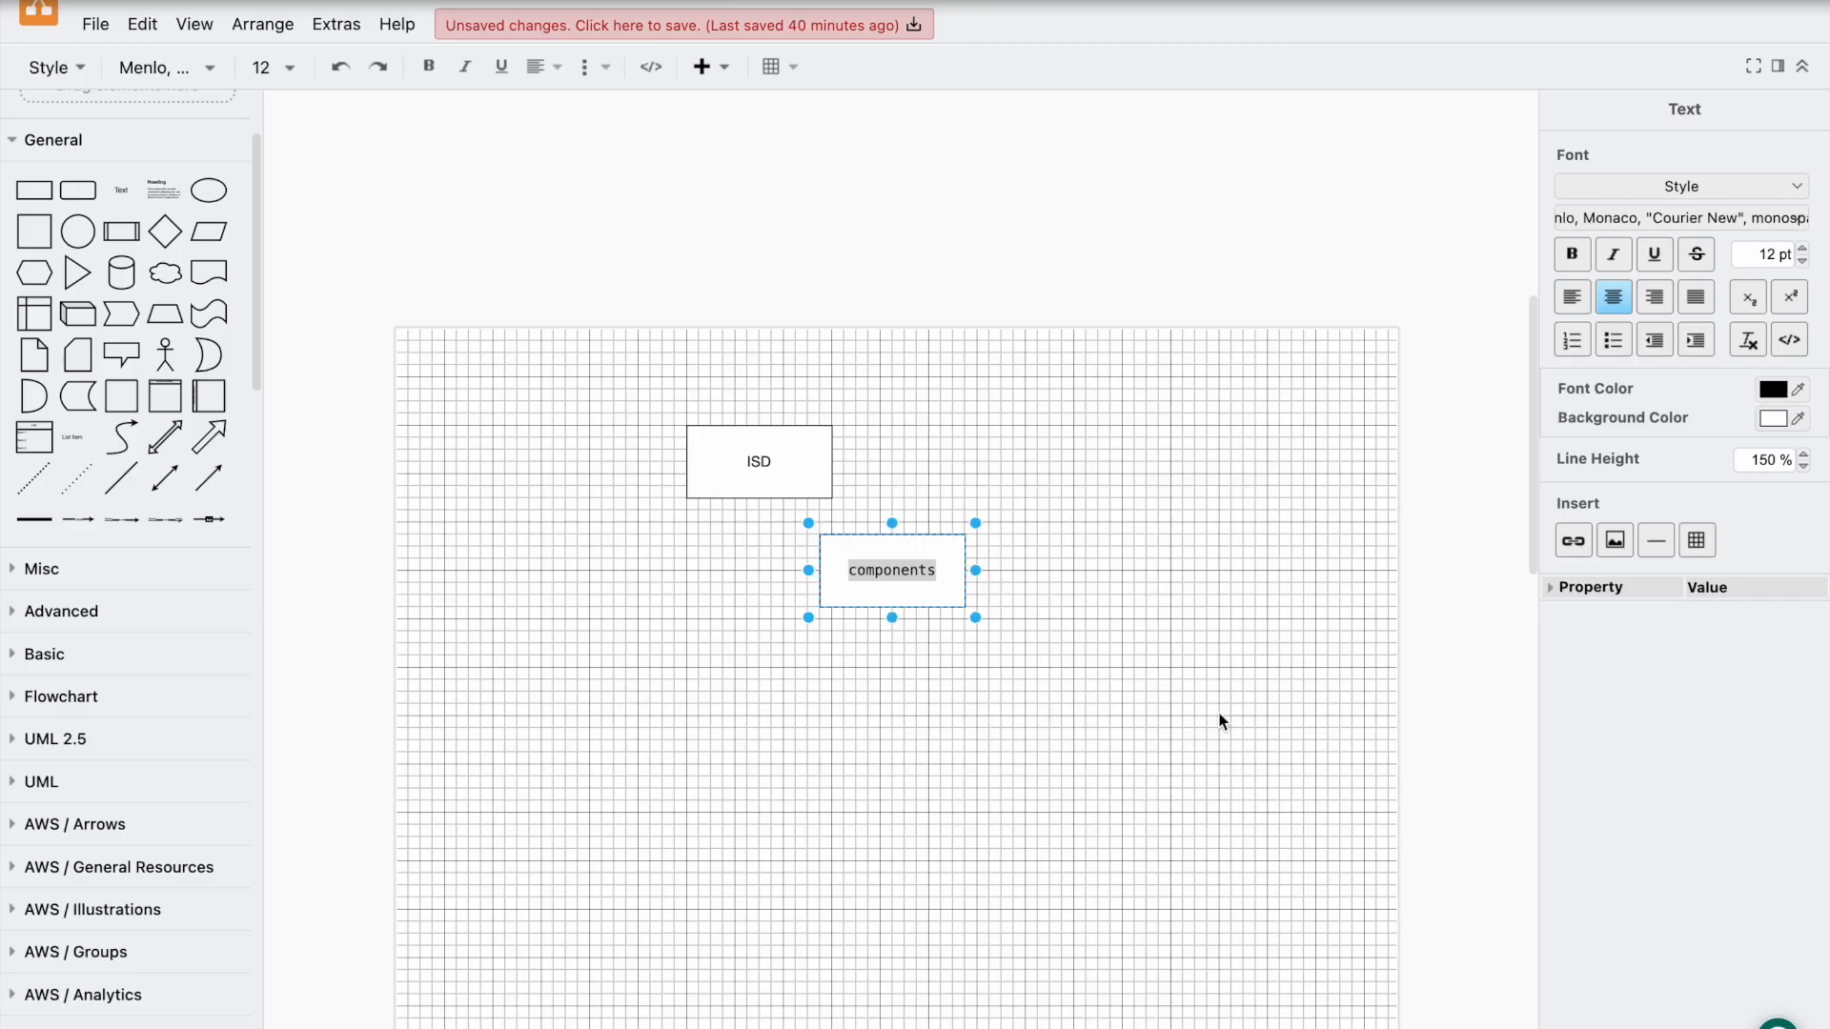
click(974, 604)
Step: Switch to VS Code, select the word "configuration" in a template.py file path, and return to the draw.io diagram
key(ctrl+Left)
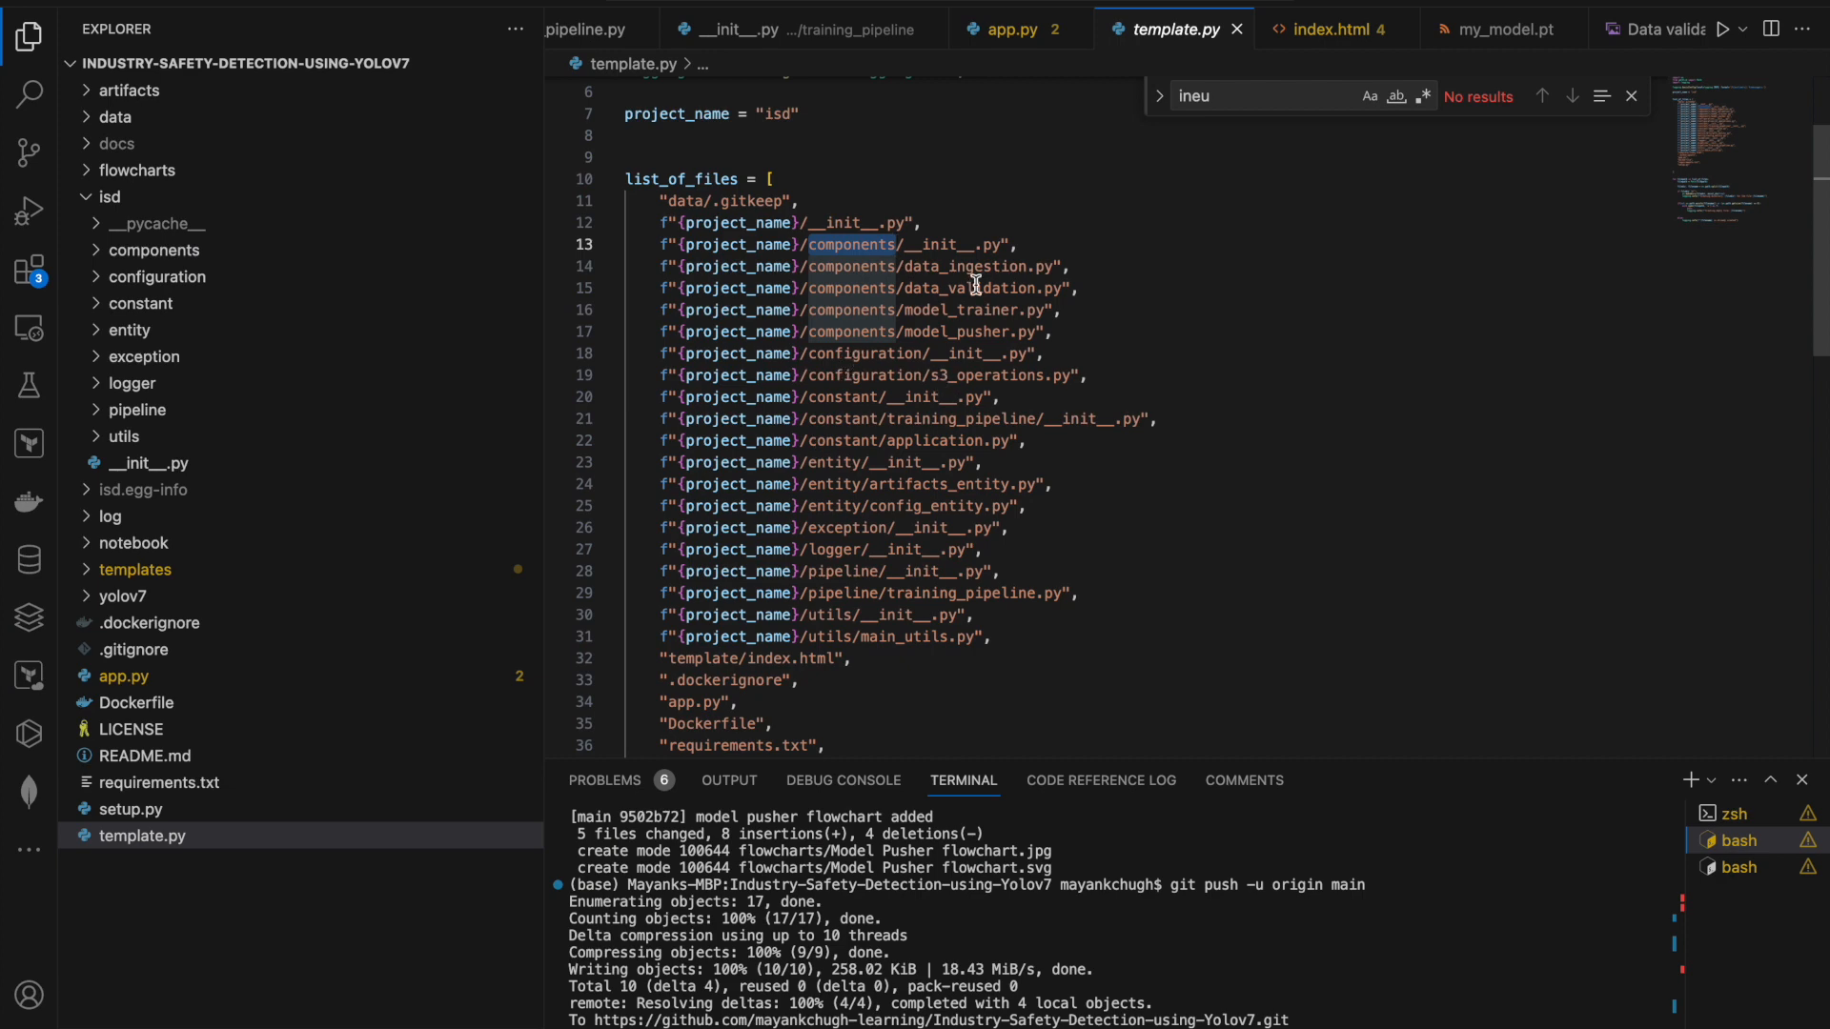
double_click(875, 355)
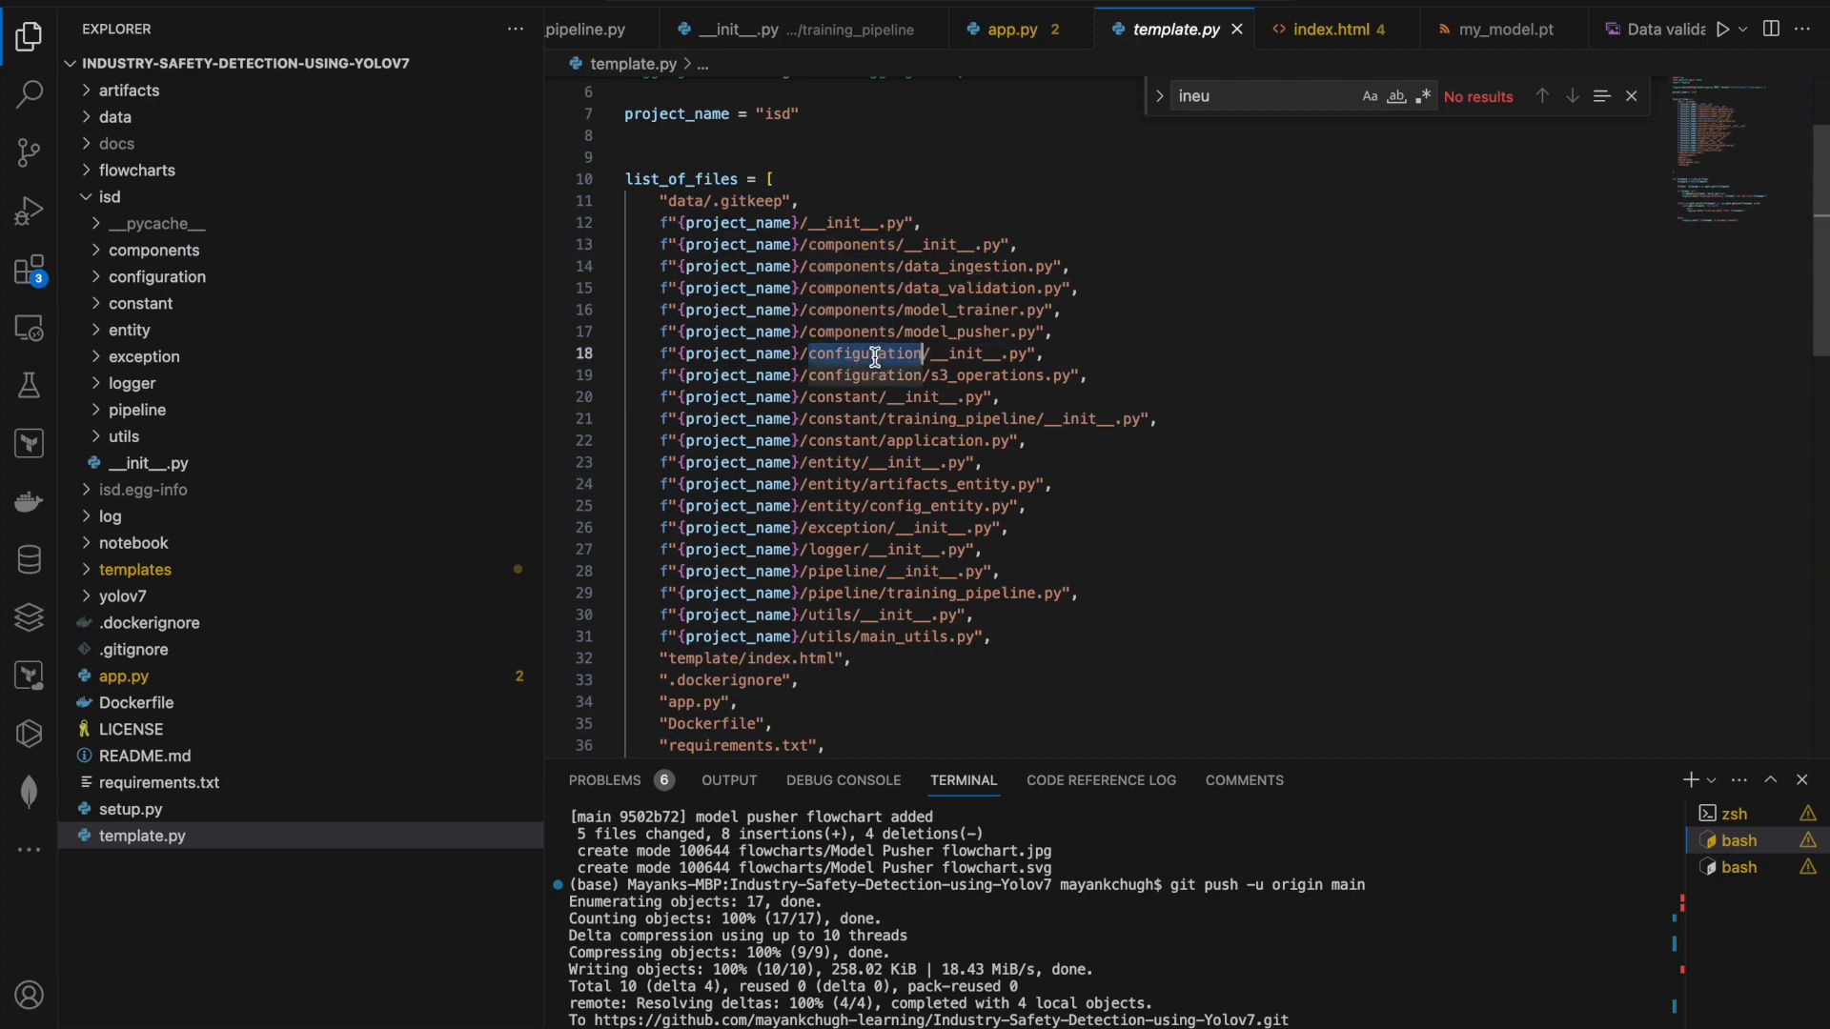
key(ctrl+Right)
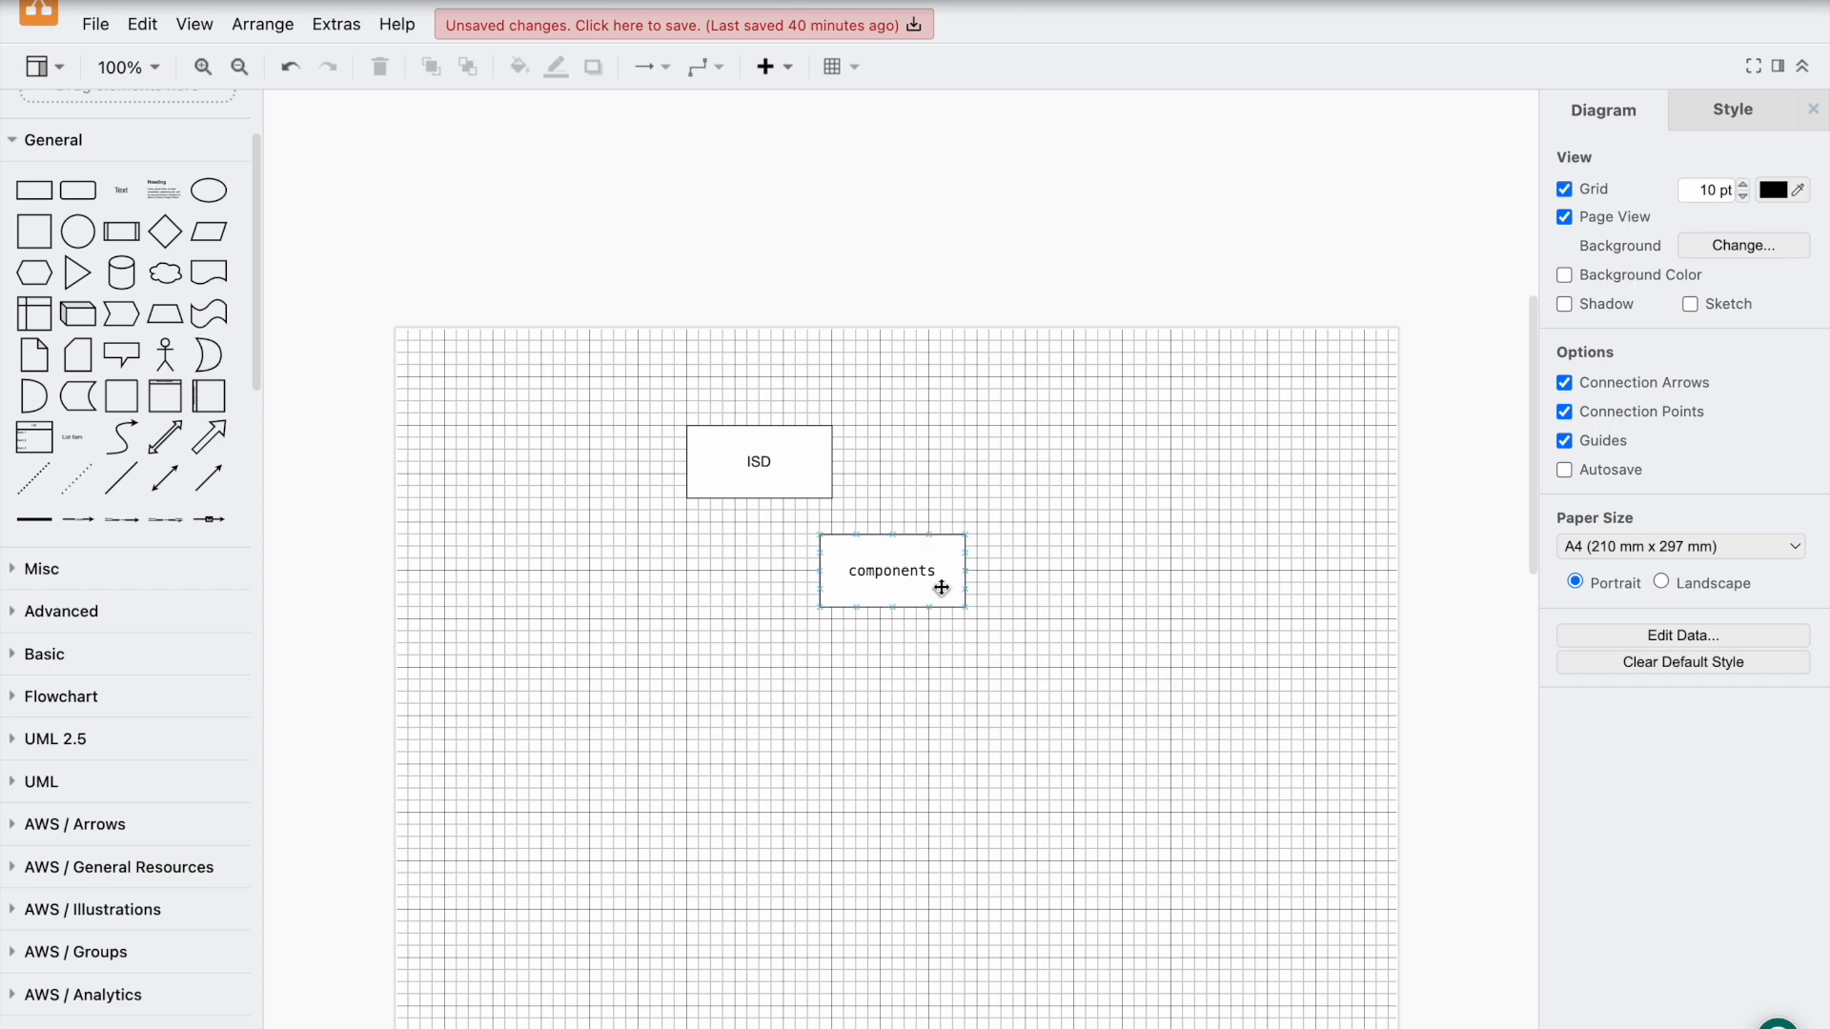
Step: Duplicate the "components" box, place the copy below the original, and open the copy's label for editing
click(958, 560)
key(super+c)
key(super+v)
drag(942, 568, 930, 701)
double_click(912, 720)
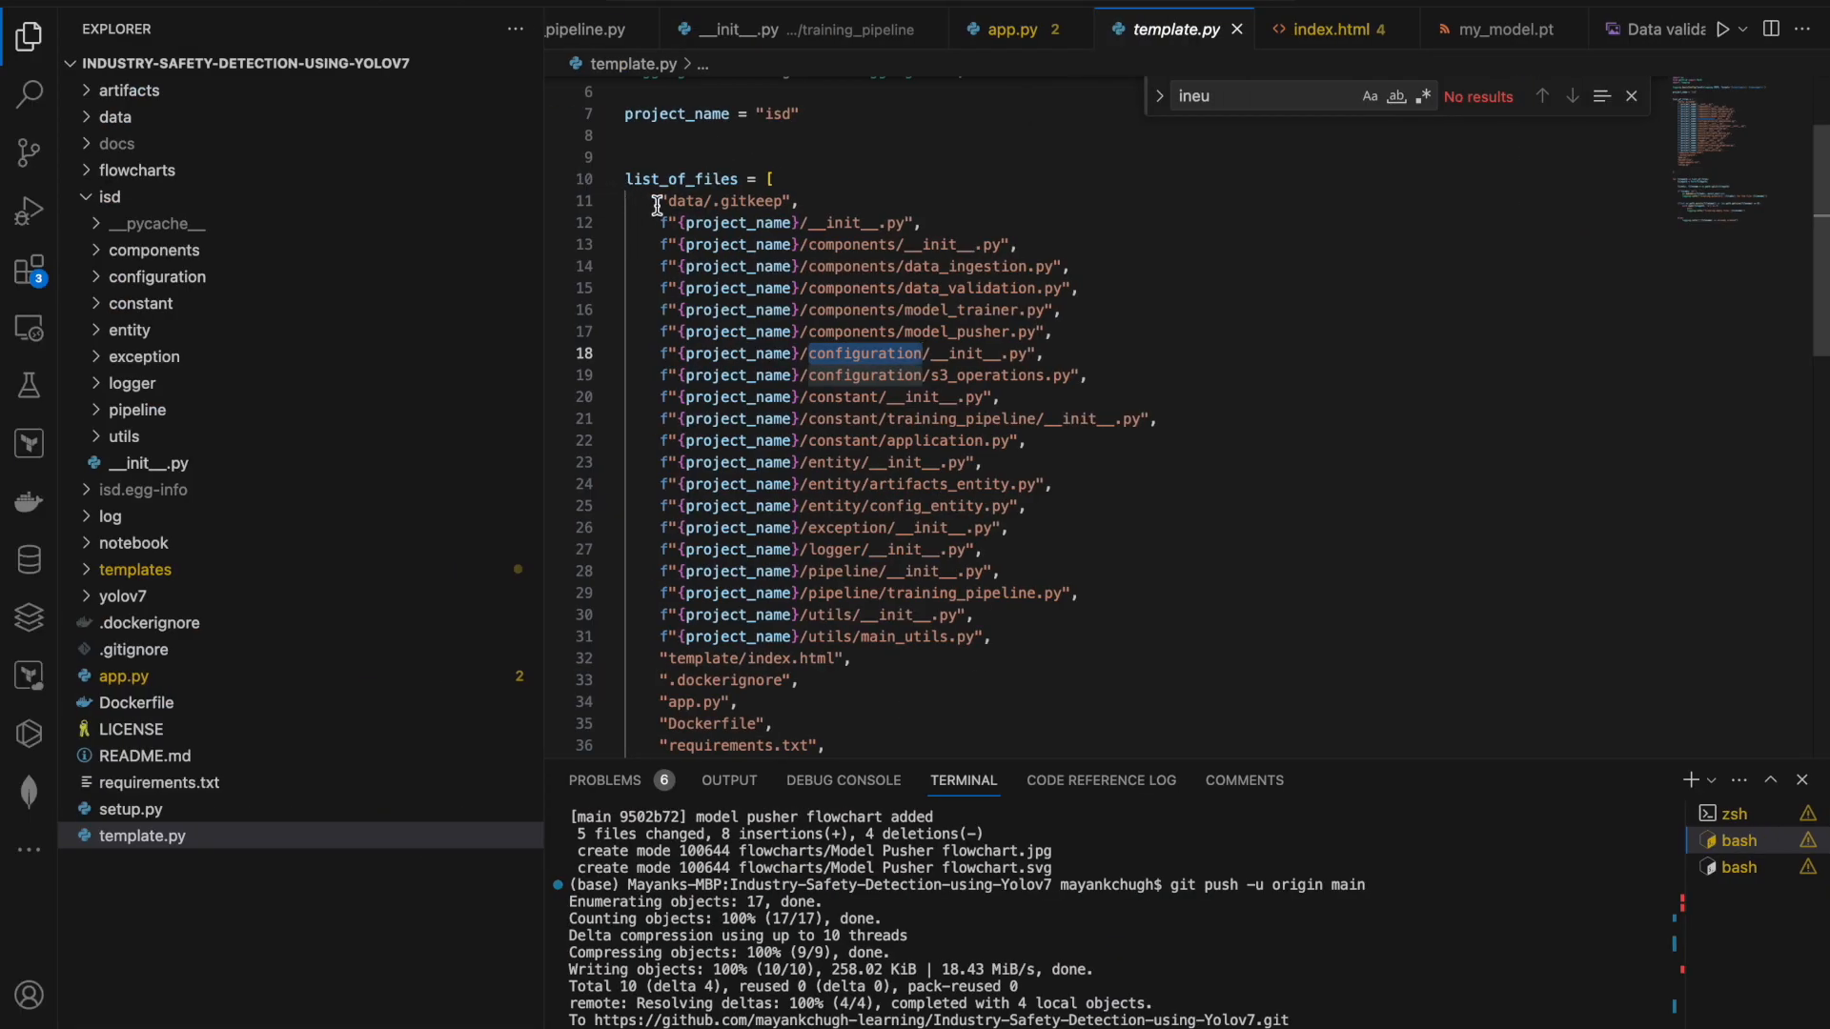
Step: In template.py in VS Code, select all list_of_files entries from "data/.gitkeep" through "setup.py"
drag(658, 202, 1007, 640)
scroll(1056, 638, down, 2)
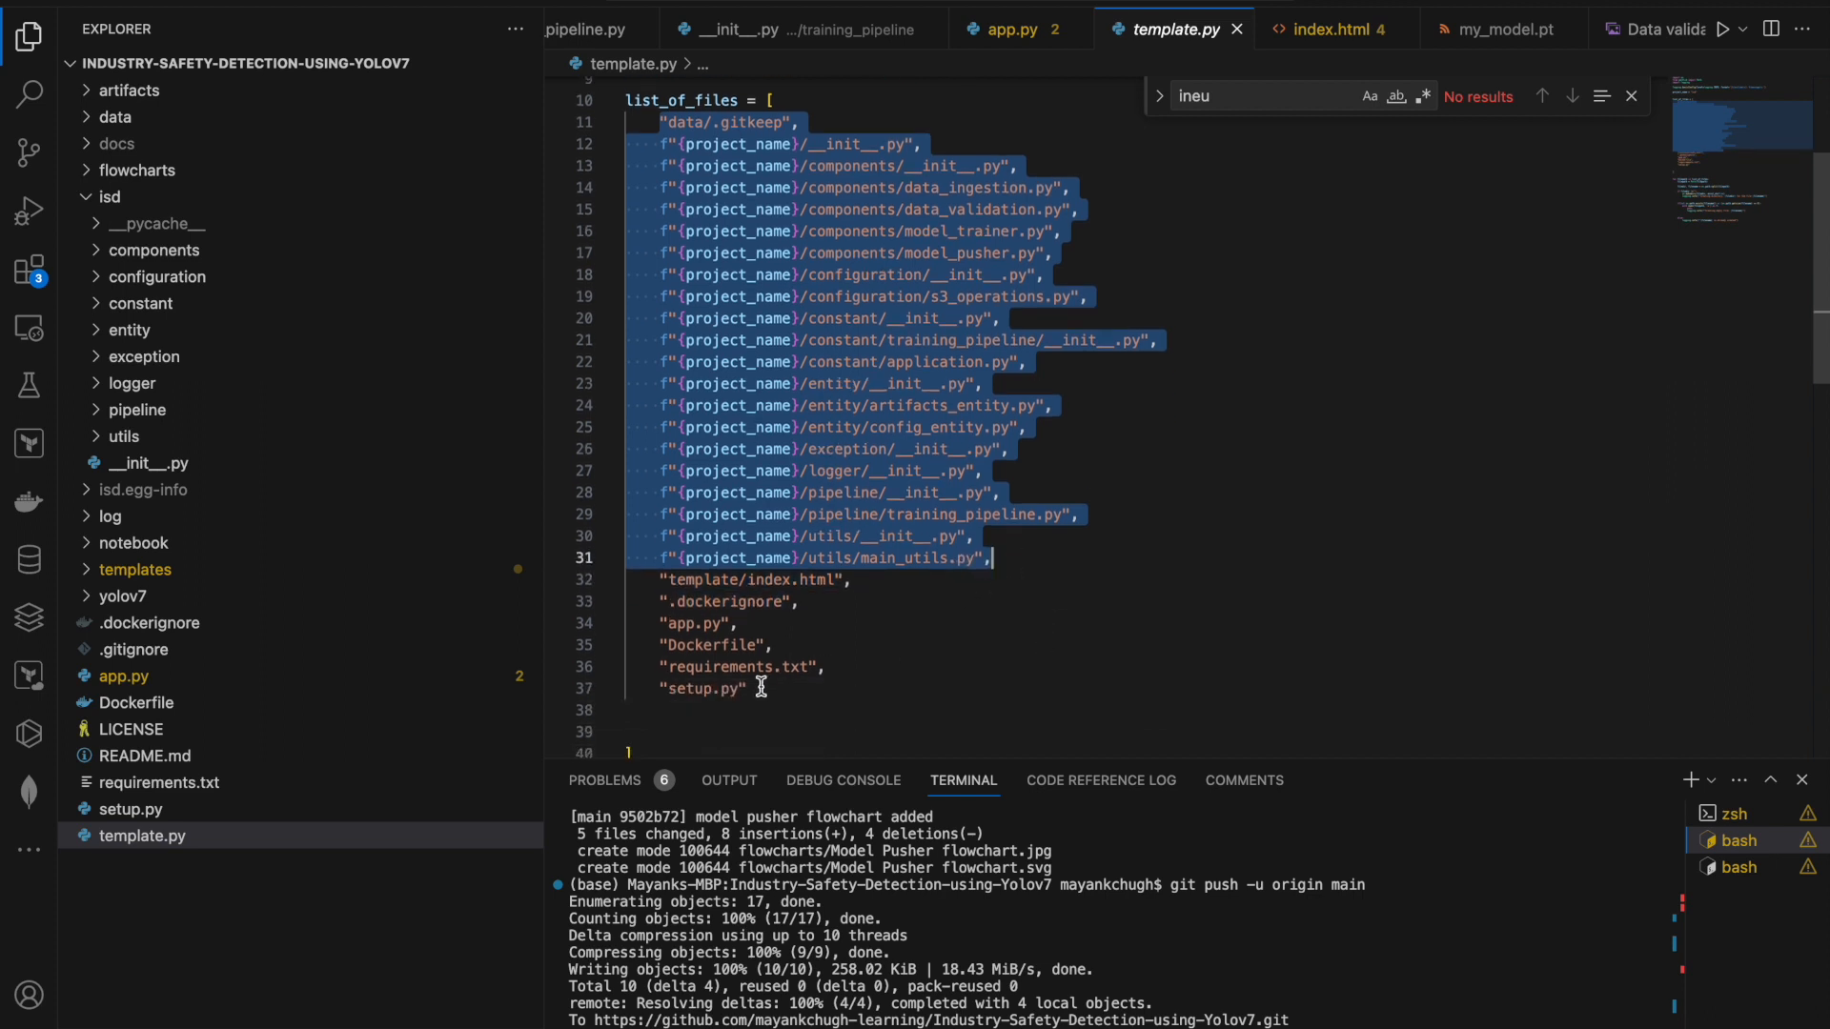
shift+click(762, 686)
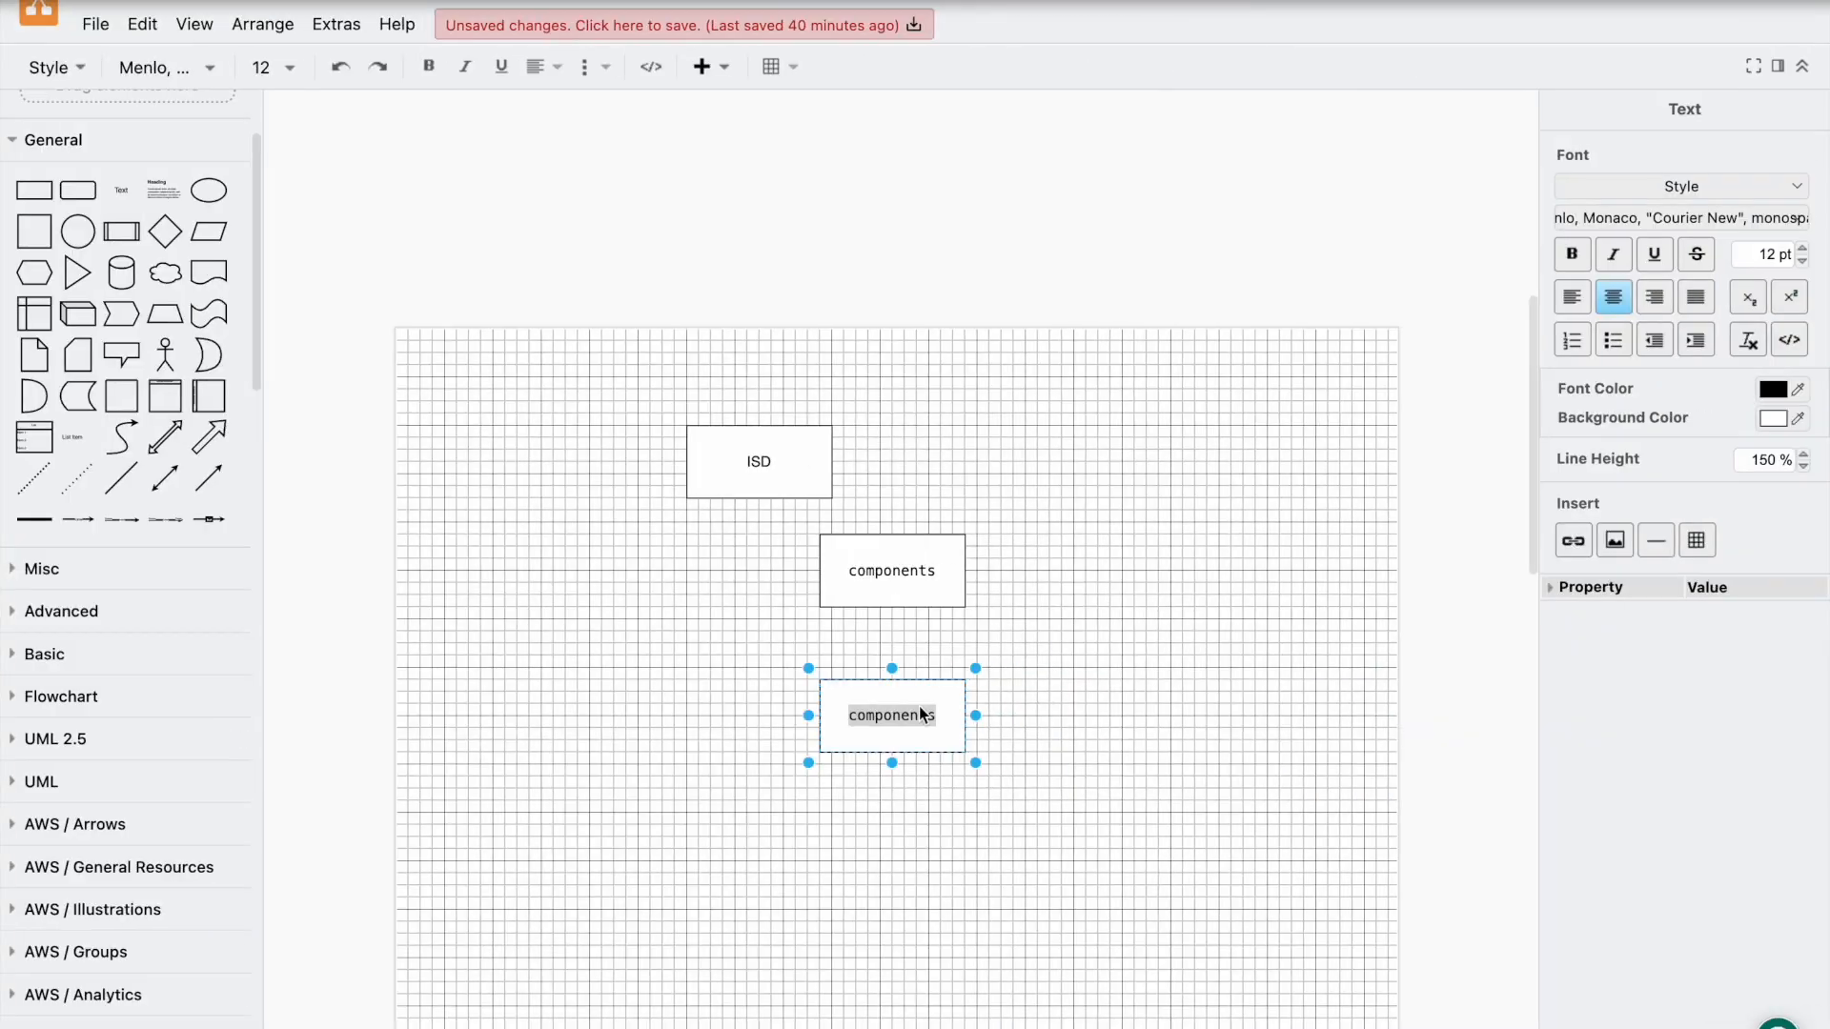
Step: Relabel the copied box below "components" as "configuration", checking the folder name against template.py in VS Code
text(configurations)
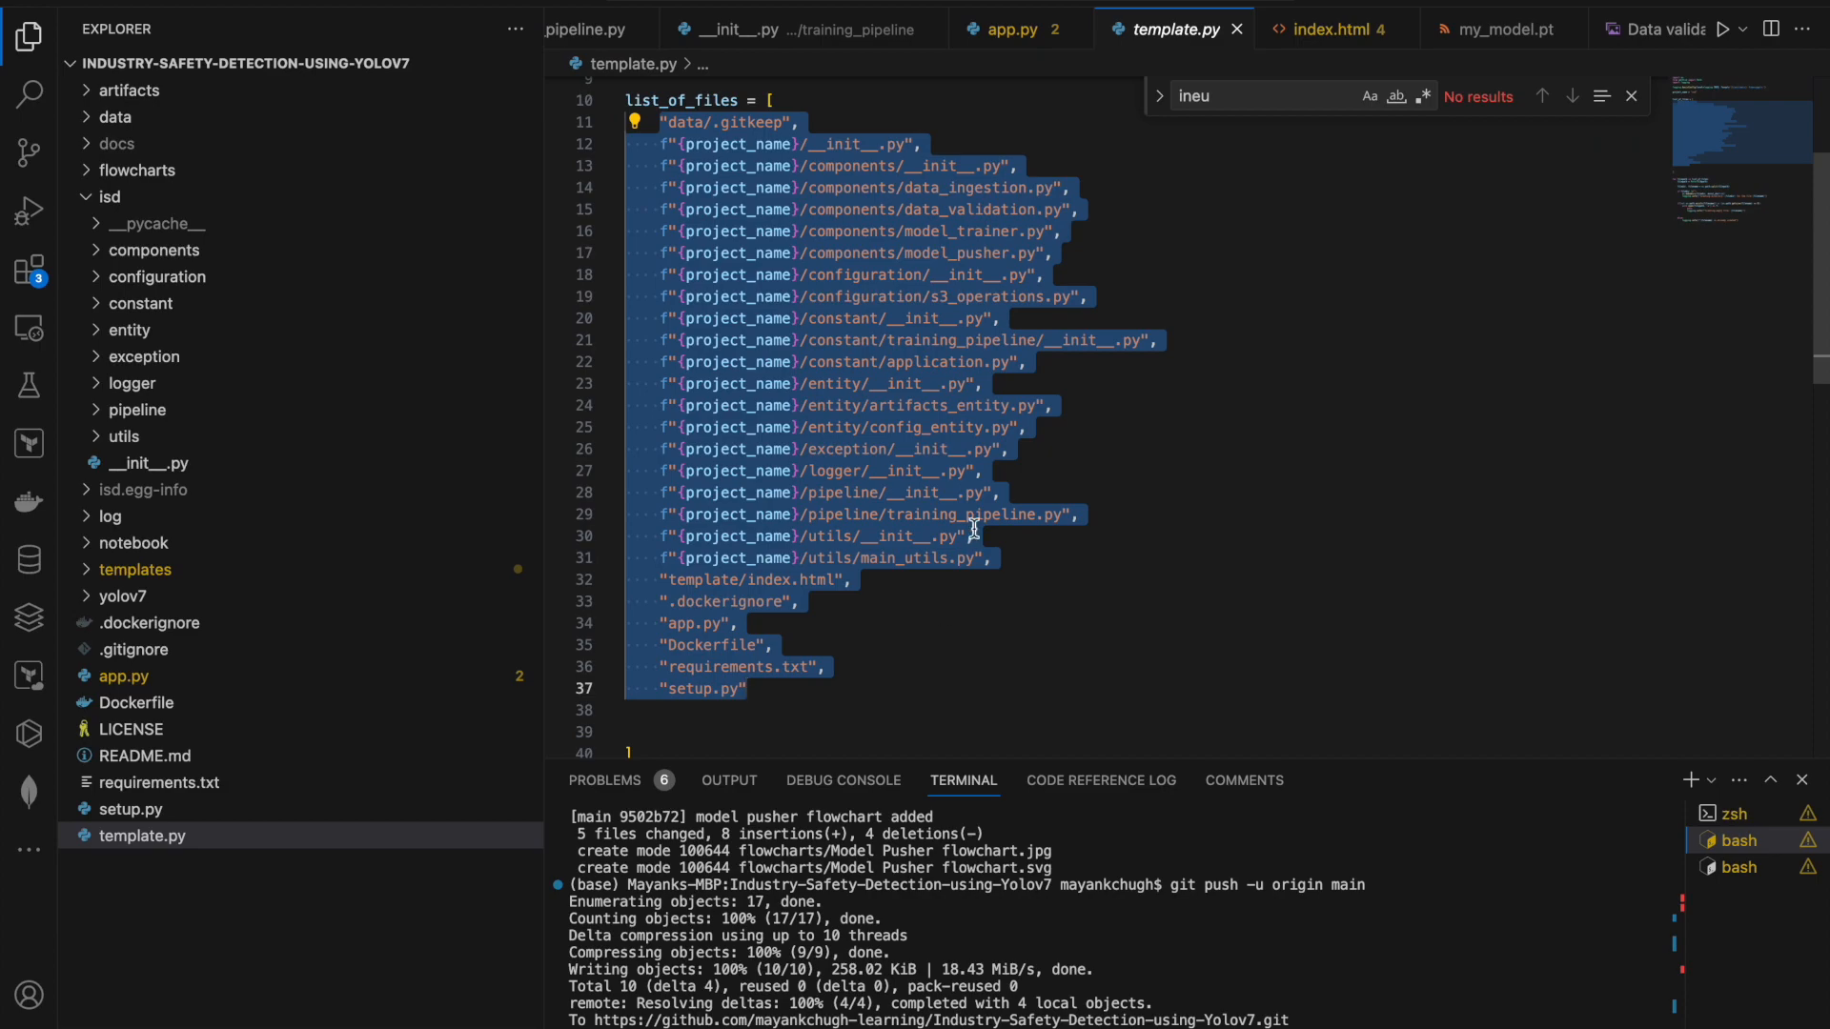
key(ctrl+Right)
key(BackSpace)
key(ctrl+Left)
key(ctrl+Right)
click(1185, 731)
click(1185, 731)
Step: Duplicate the "configuration" box below itself, label the copy "constant", and check the folder name against template.py in VS Code
click(962, 715)
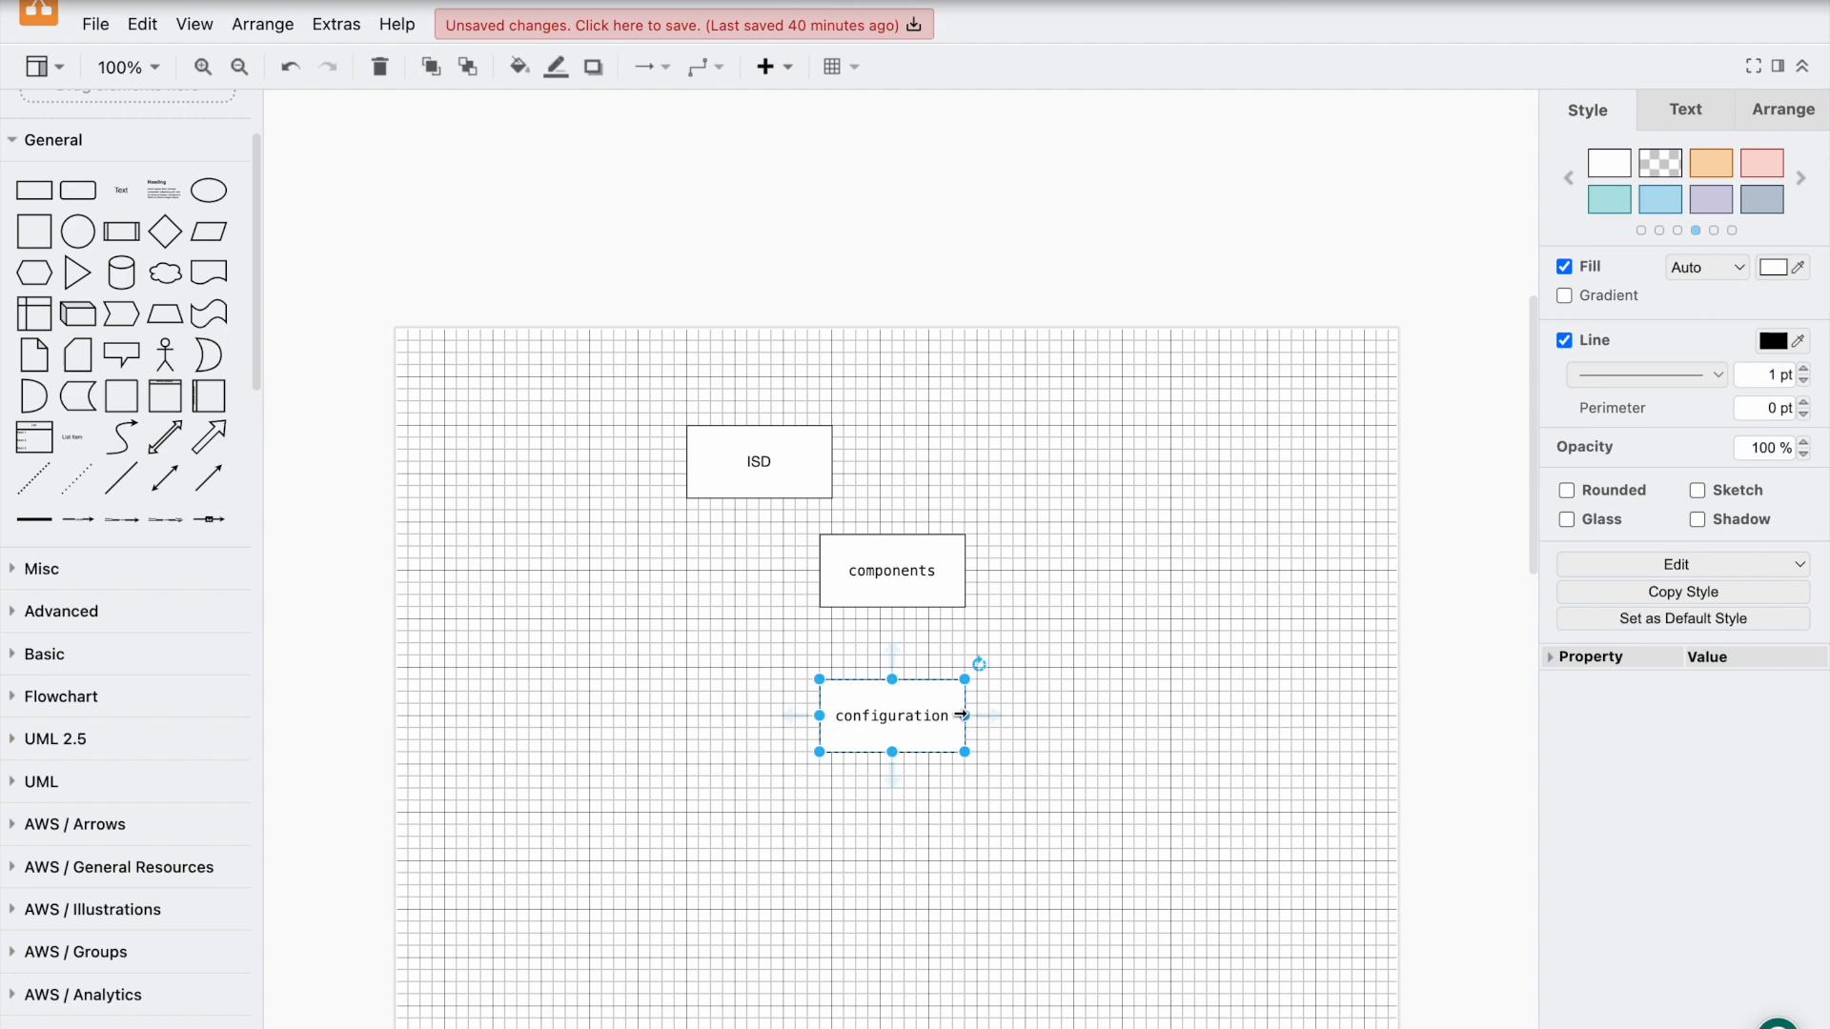
drag(920, 717, 913, 860)
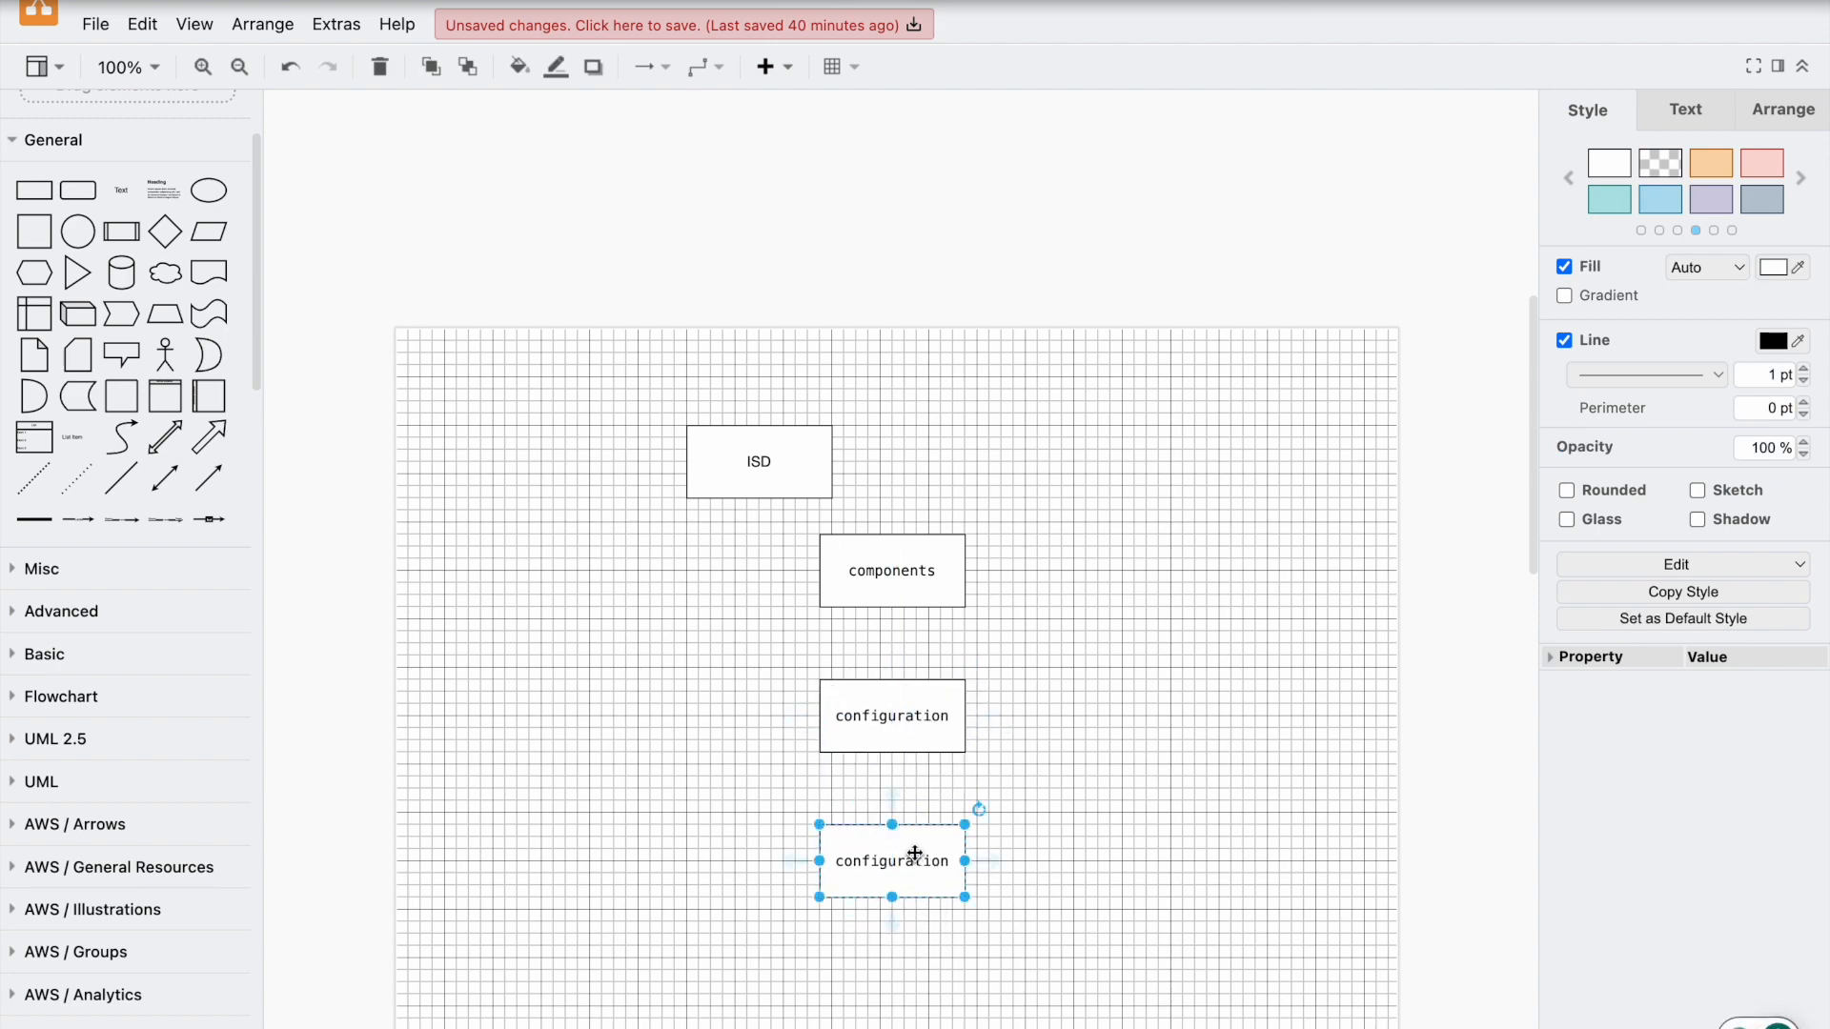
double_click(890, 859)
key(BackSpace)
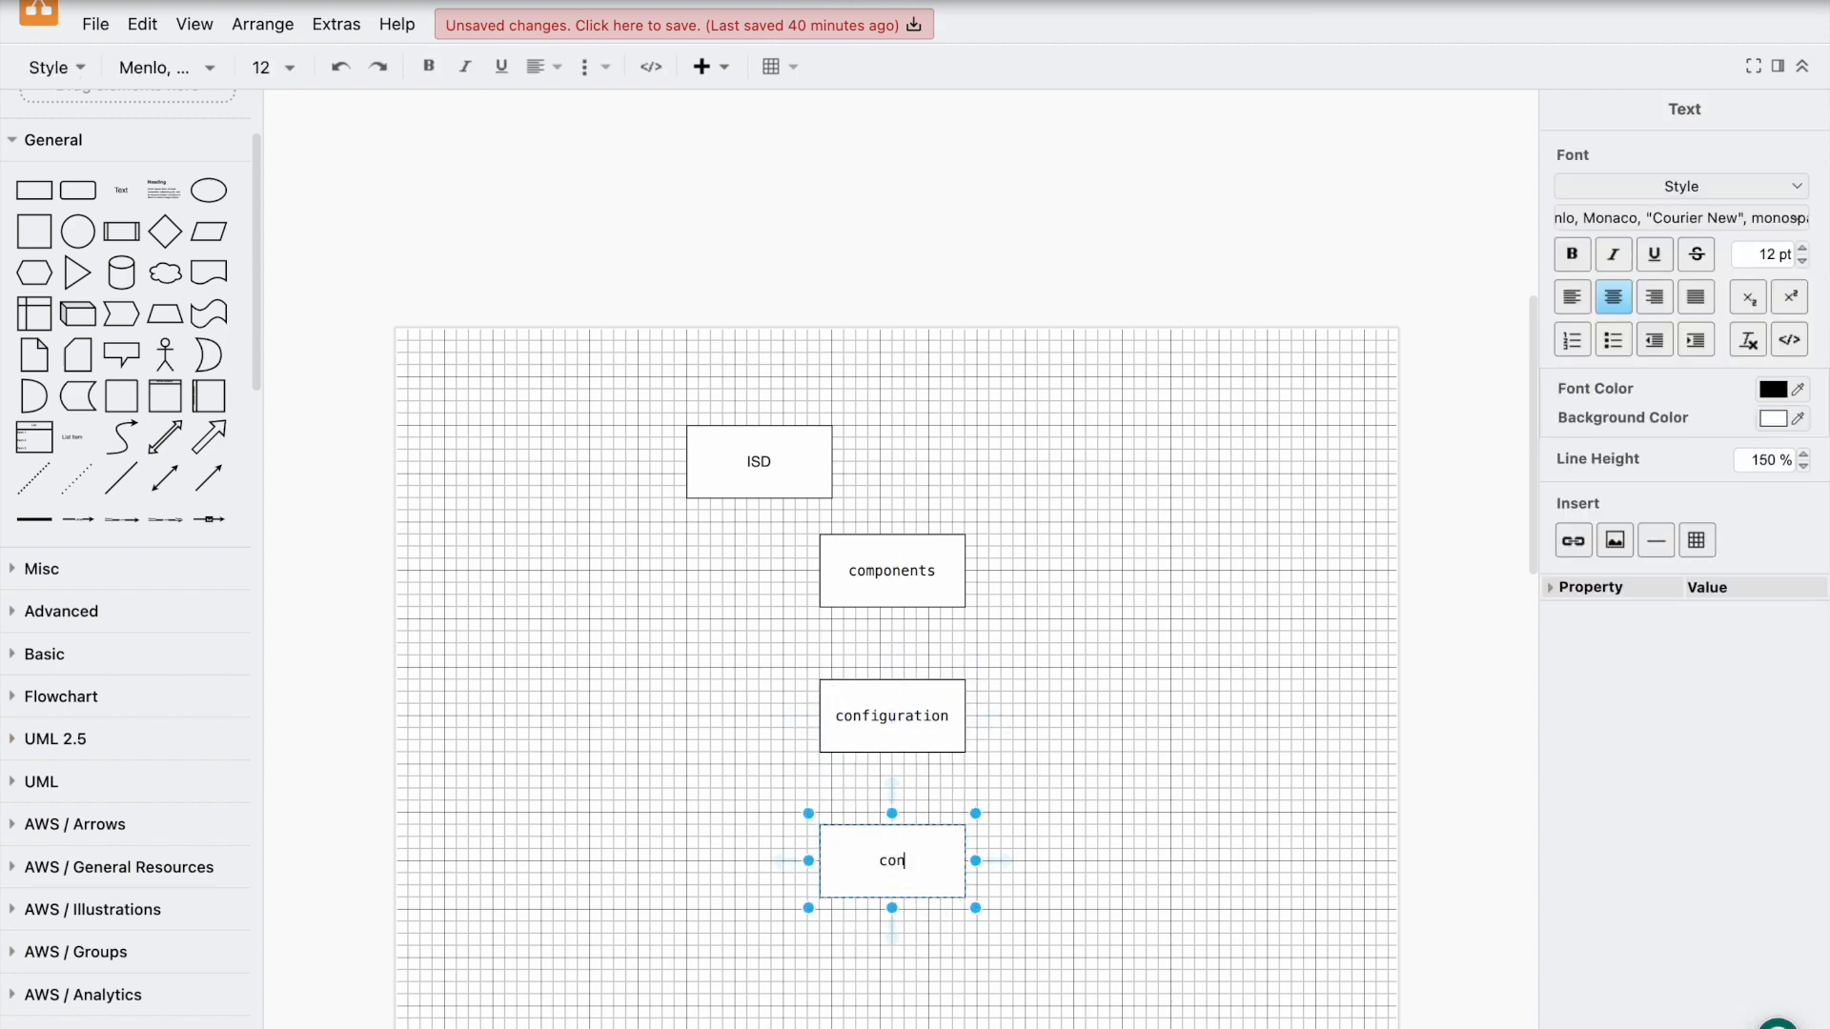
text(constamc)
key(BackSpace)
key(BackSpace)
text(nt)
key(ctrl+Left)
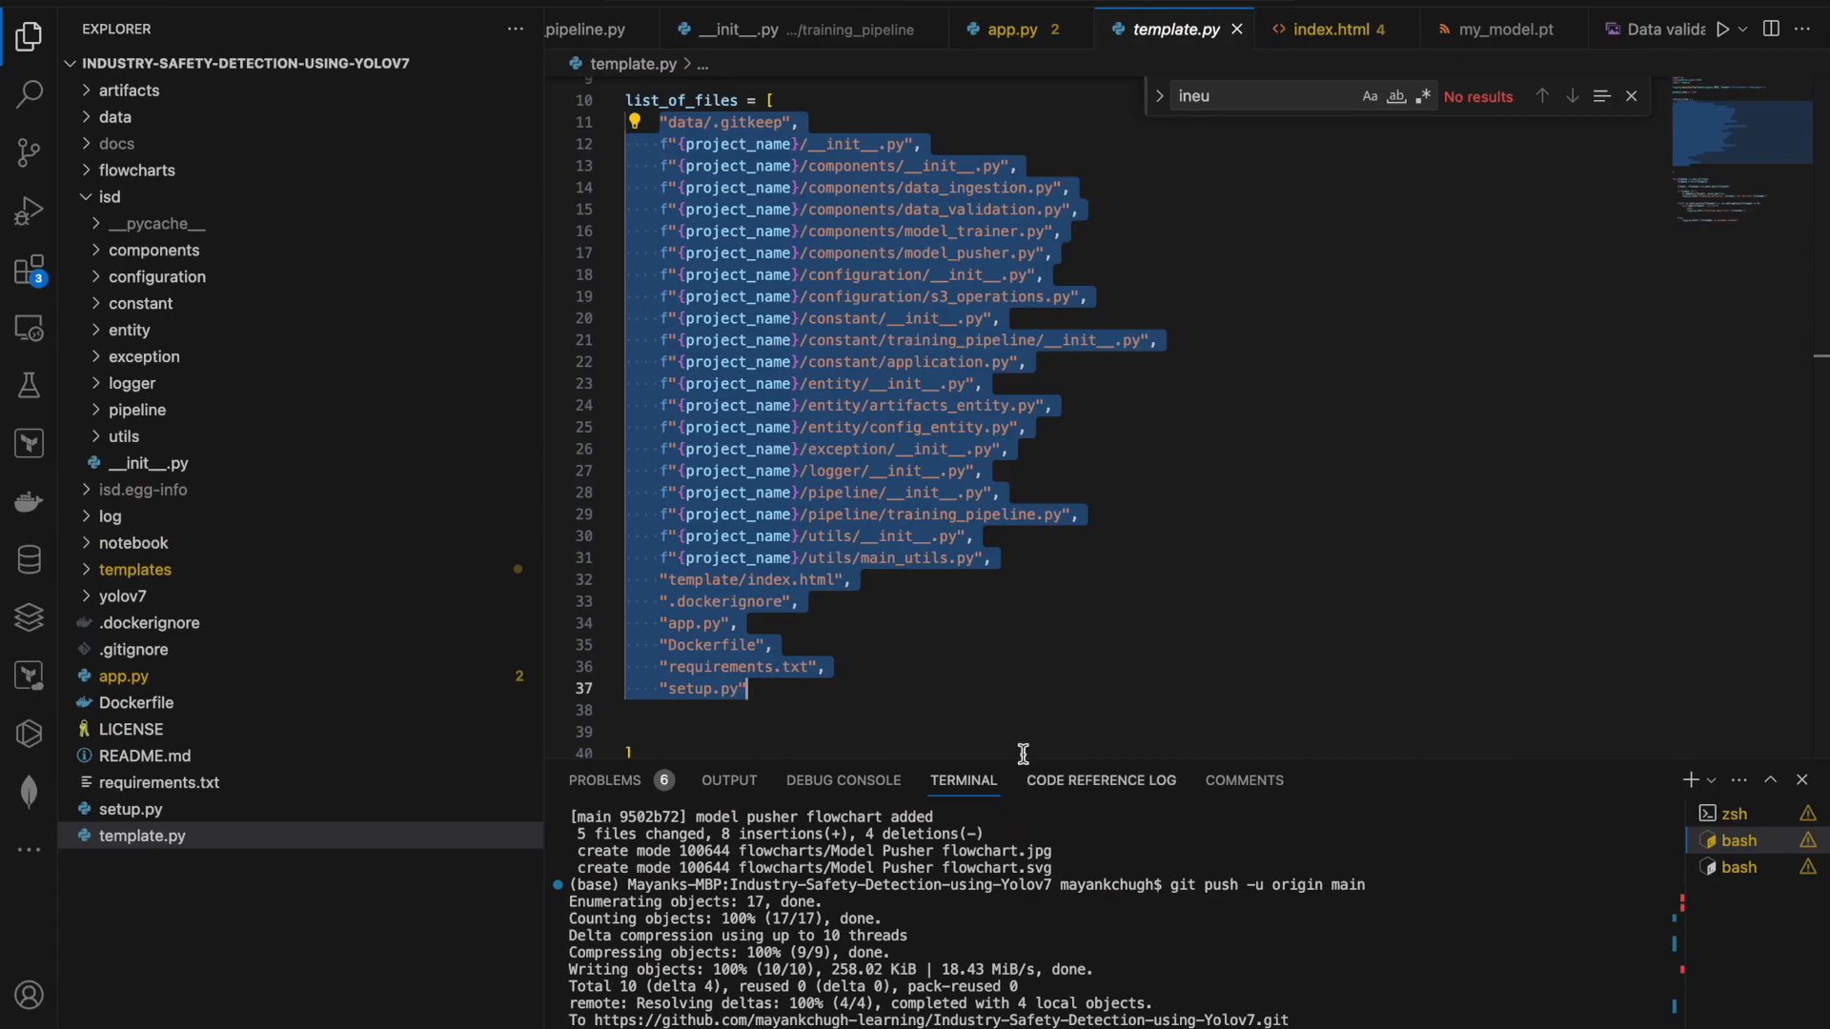
key(ctrl+Right)
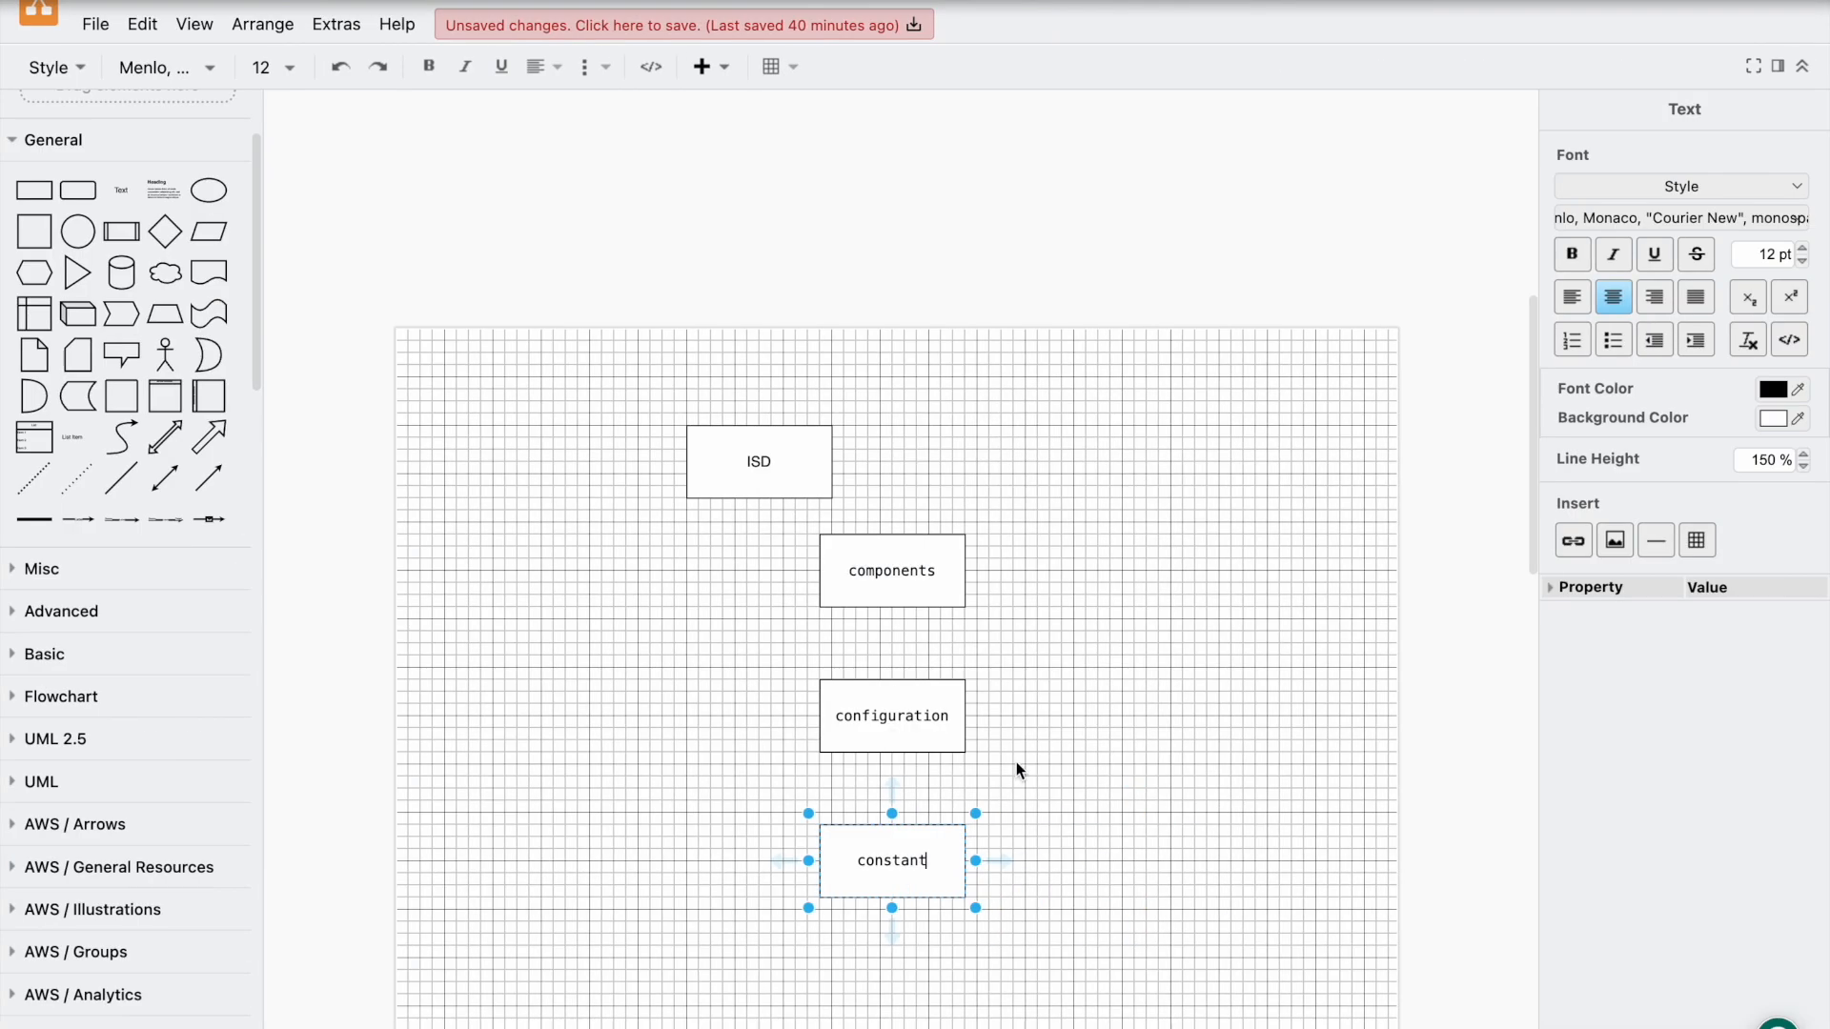
Step: Duplicate the "constant" box below itself, label the copy "entity", and check the folder list in VS Code
click(934, 829)
drag(934, 828, 910, 982)
double_click(888, 982)
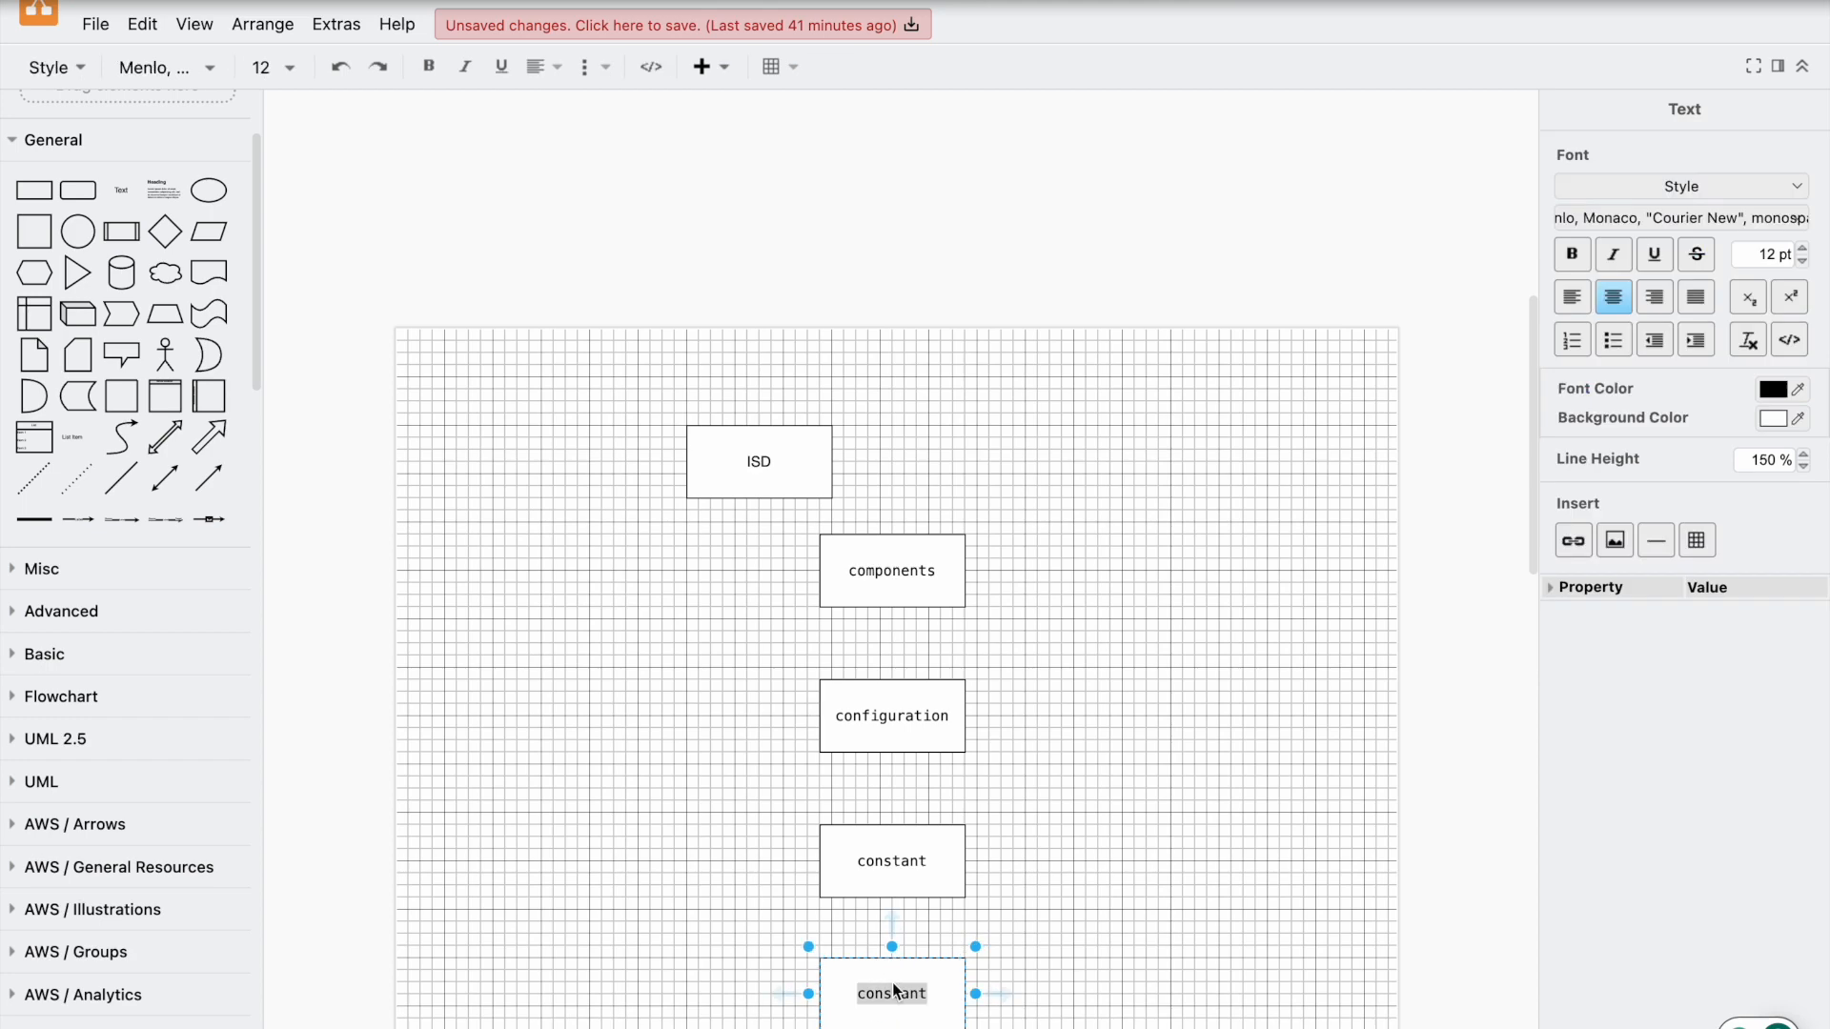
text(e)
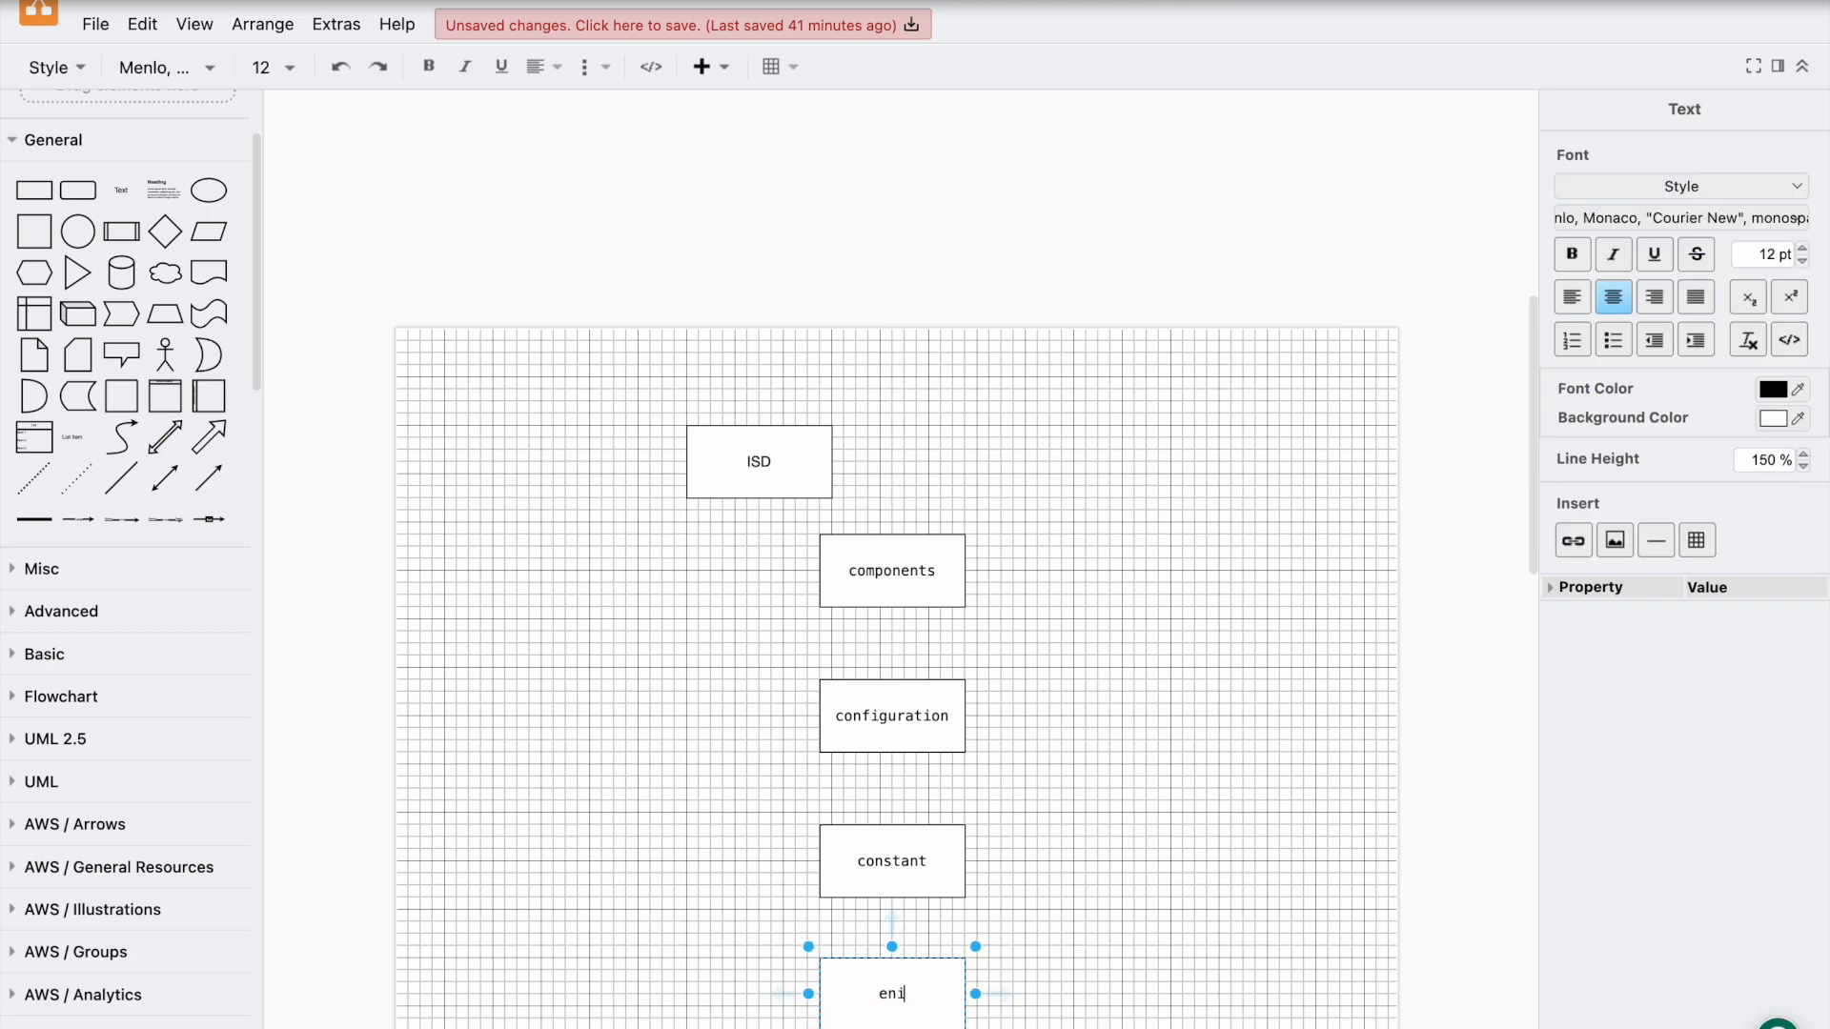
text(ntiyy)
key(Return)
key(BackSpace)
key(ctrl+Left)
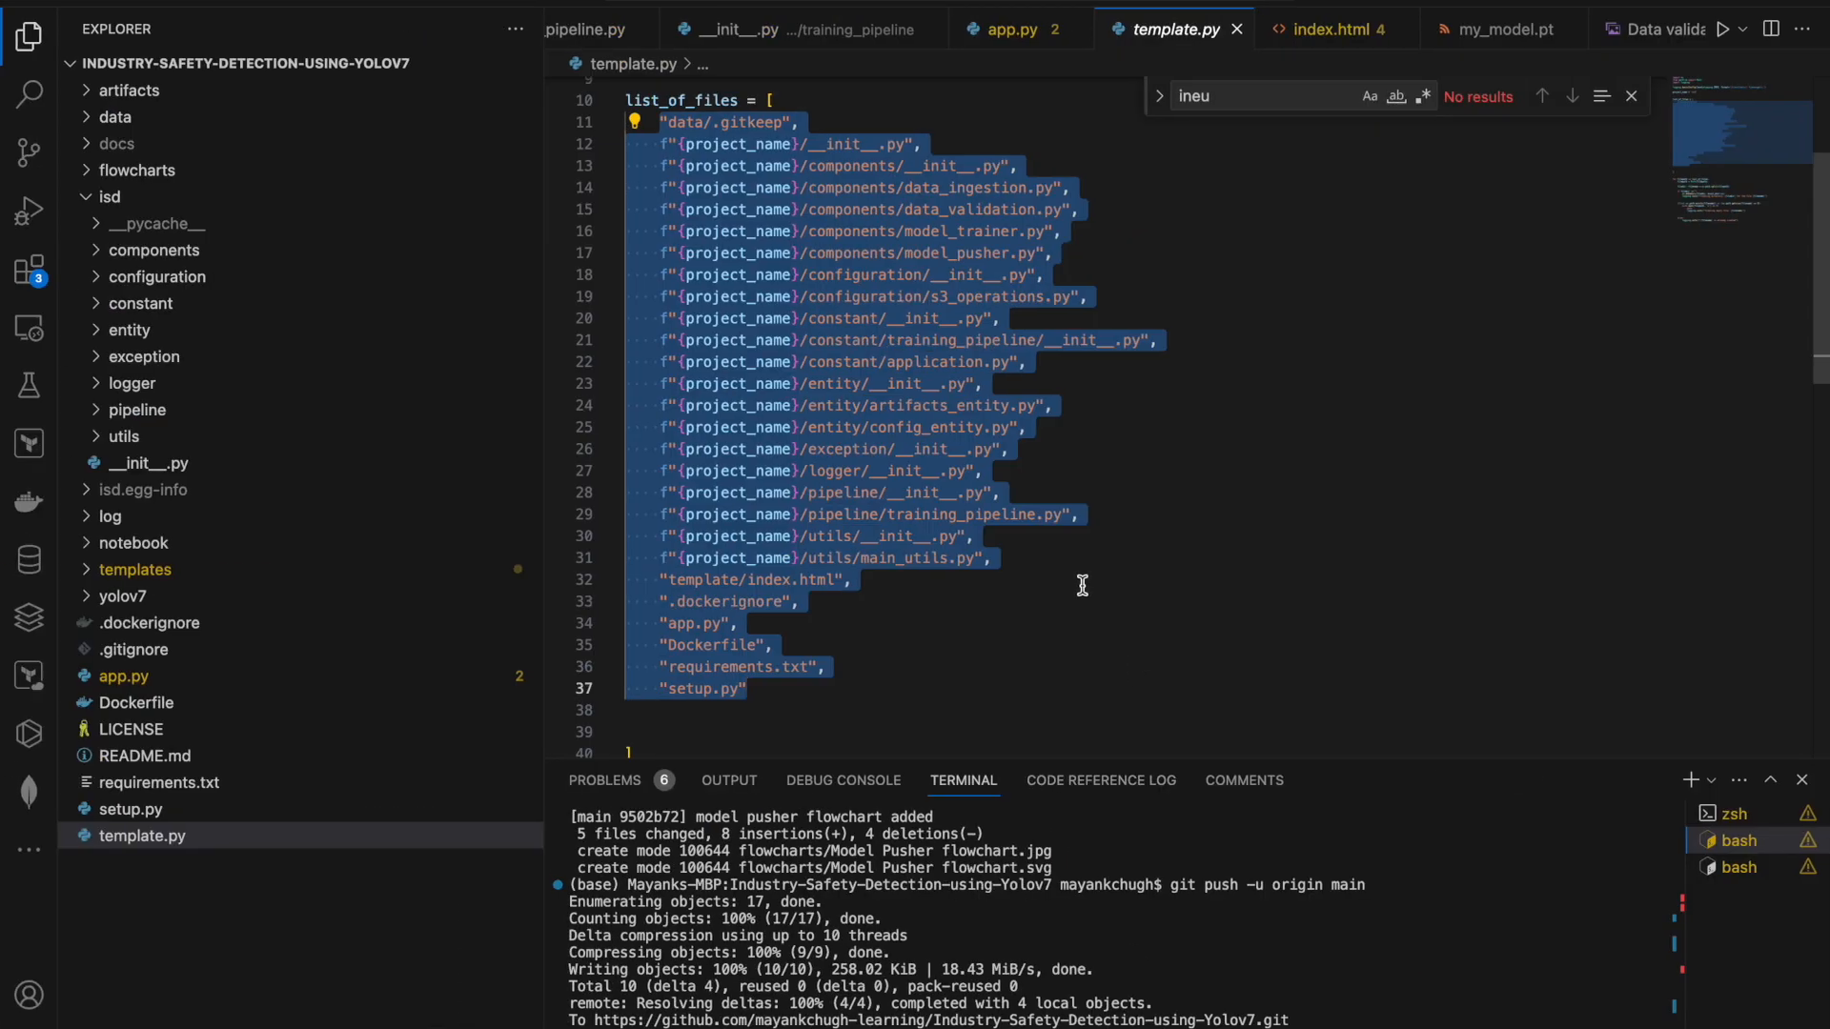
key(ctrl+Right)
Step: Duplicate the "configuration", "constant" and "entity" boxes together and place the copies in line below the "entity" box
scroll(1147, 809, down, 5)
click(921, 454)
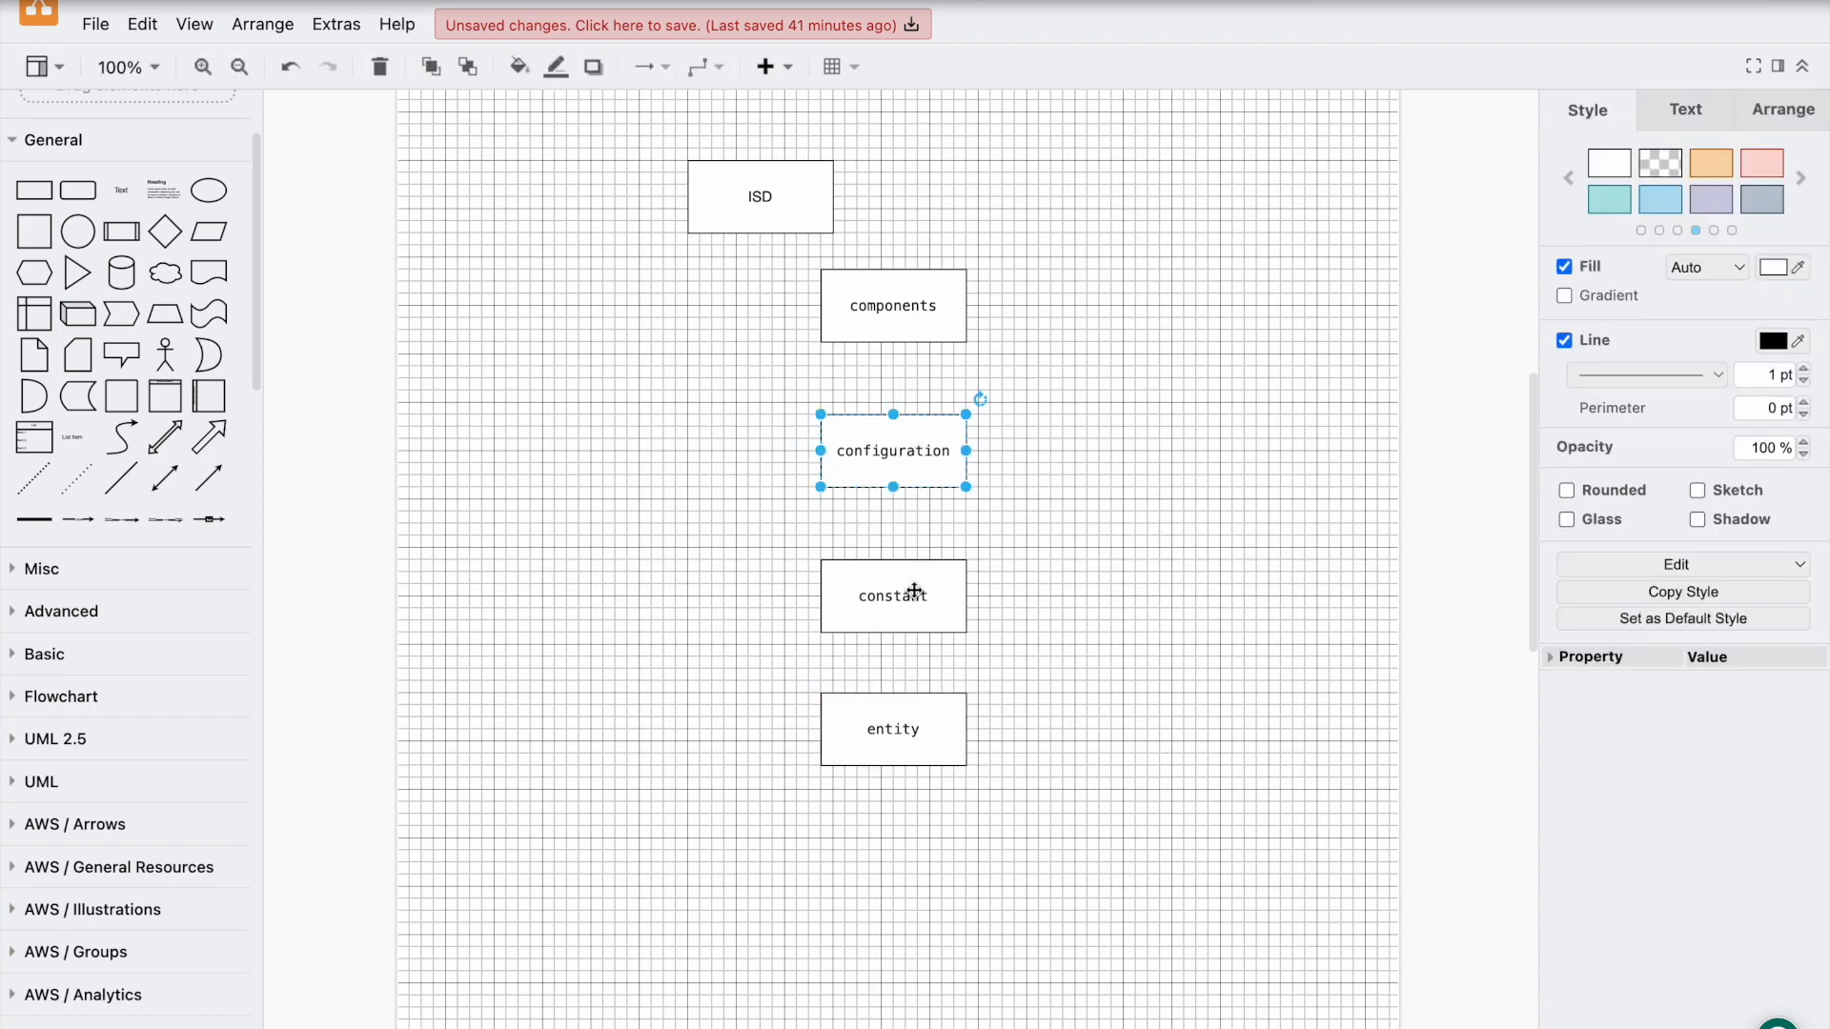
shift+click(908, 595)
shift+click(905, 716)
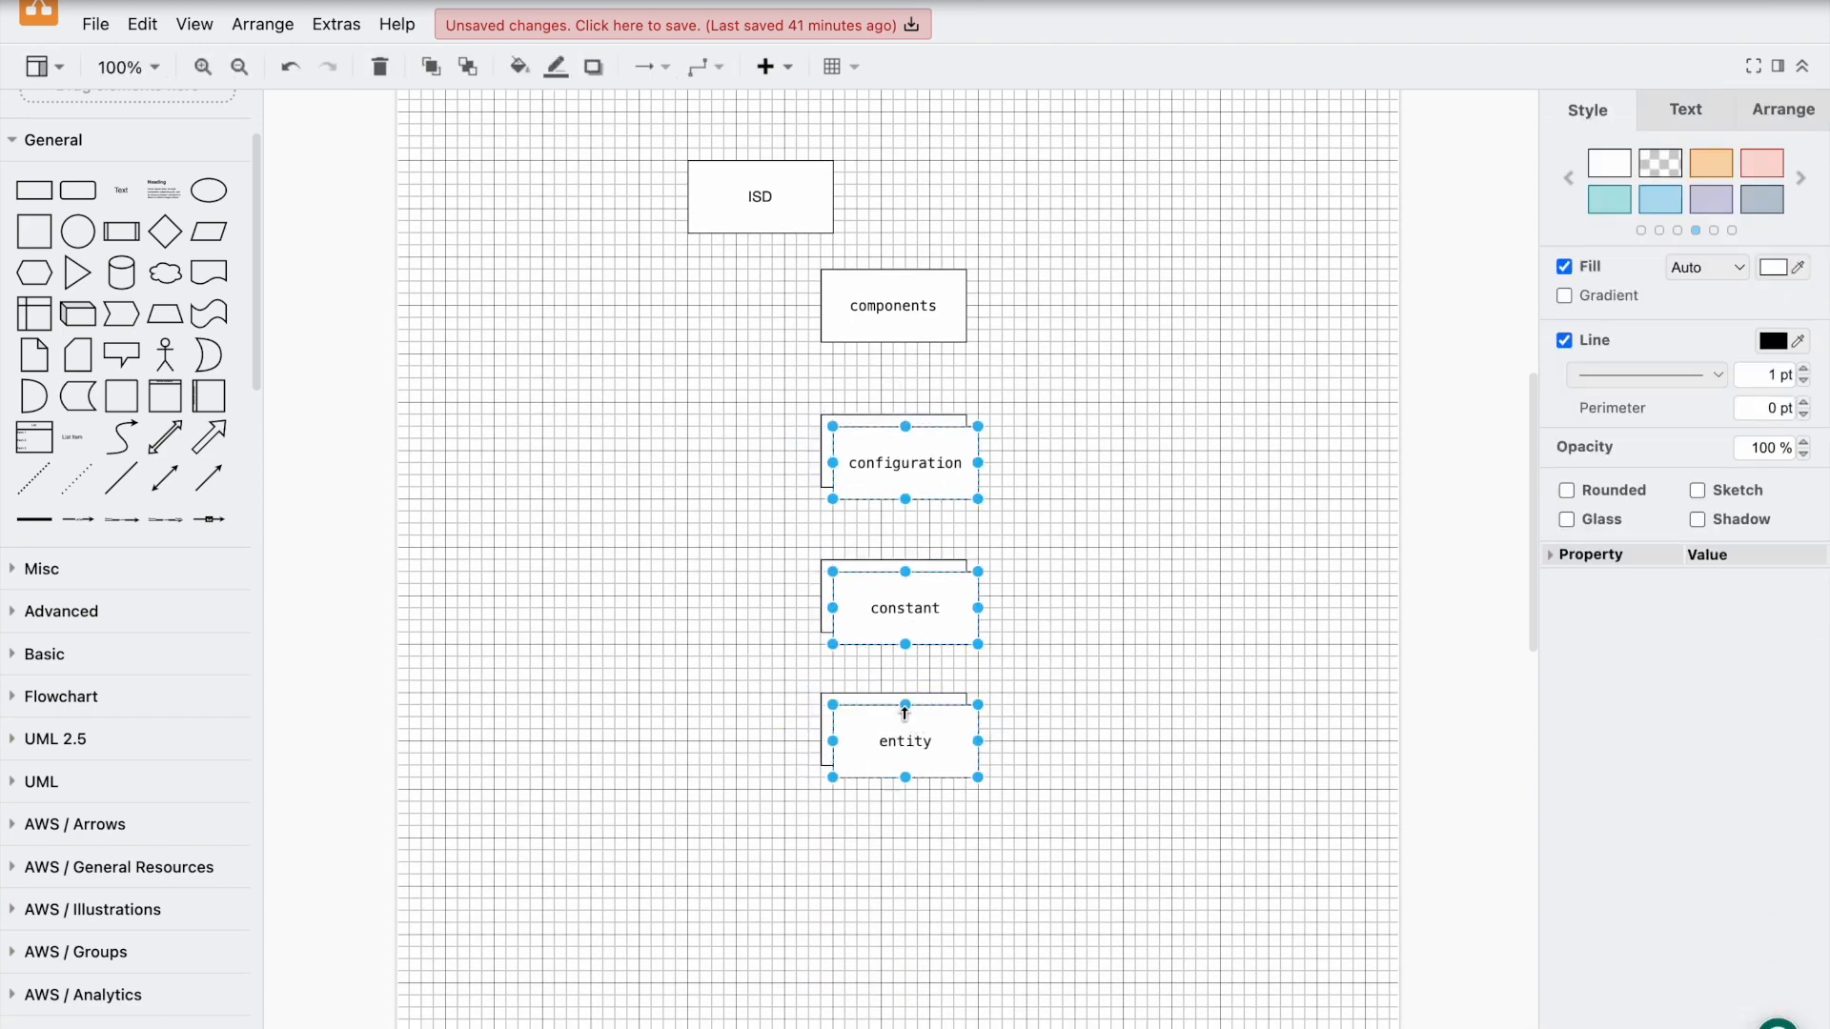
drag(901, 620, 893, 1009)
Step: Relabel the three copied boxes, in order from upper to lower, as "exception", "logger" and "pipeline"
click(894, 843)
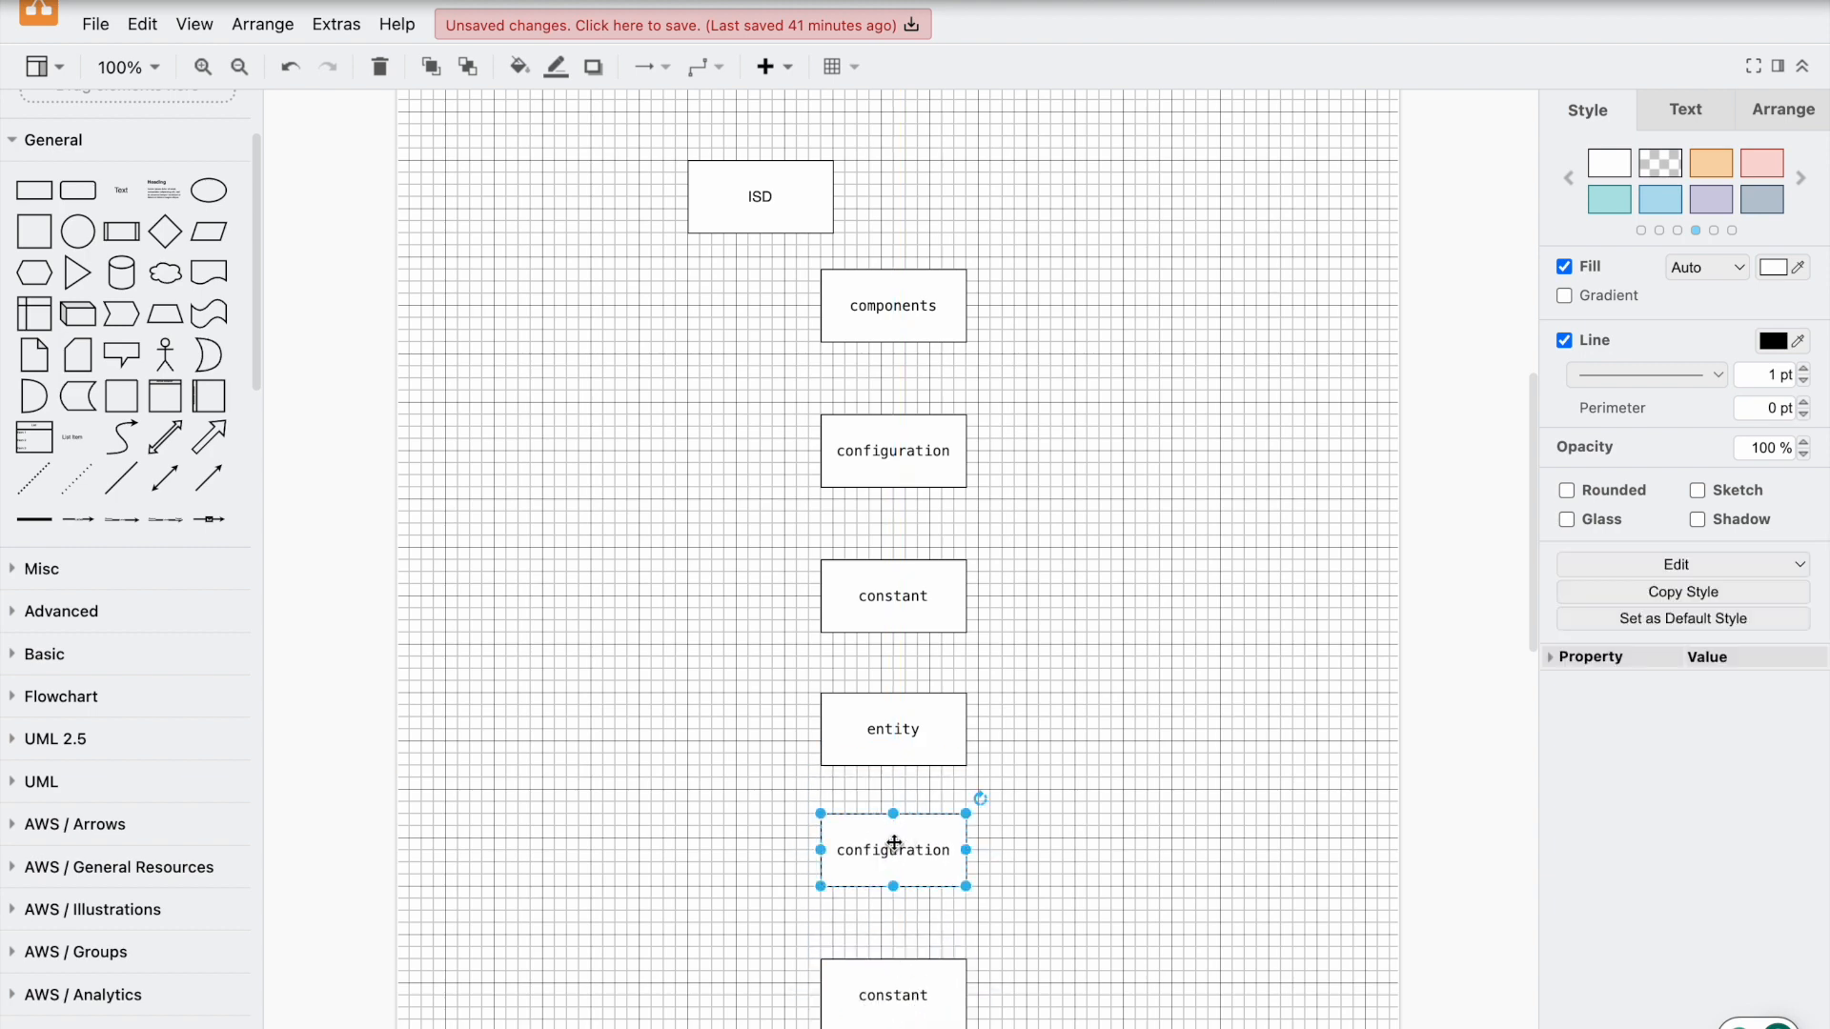
double_click(894, 843)
text(exception)
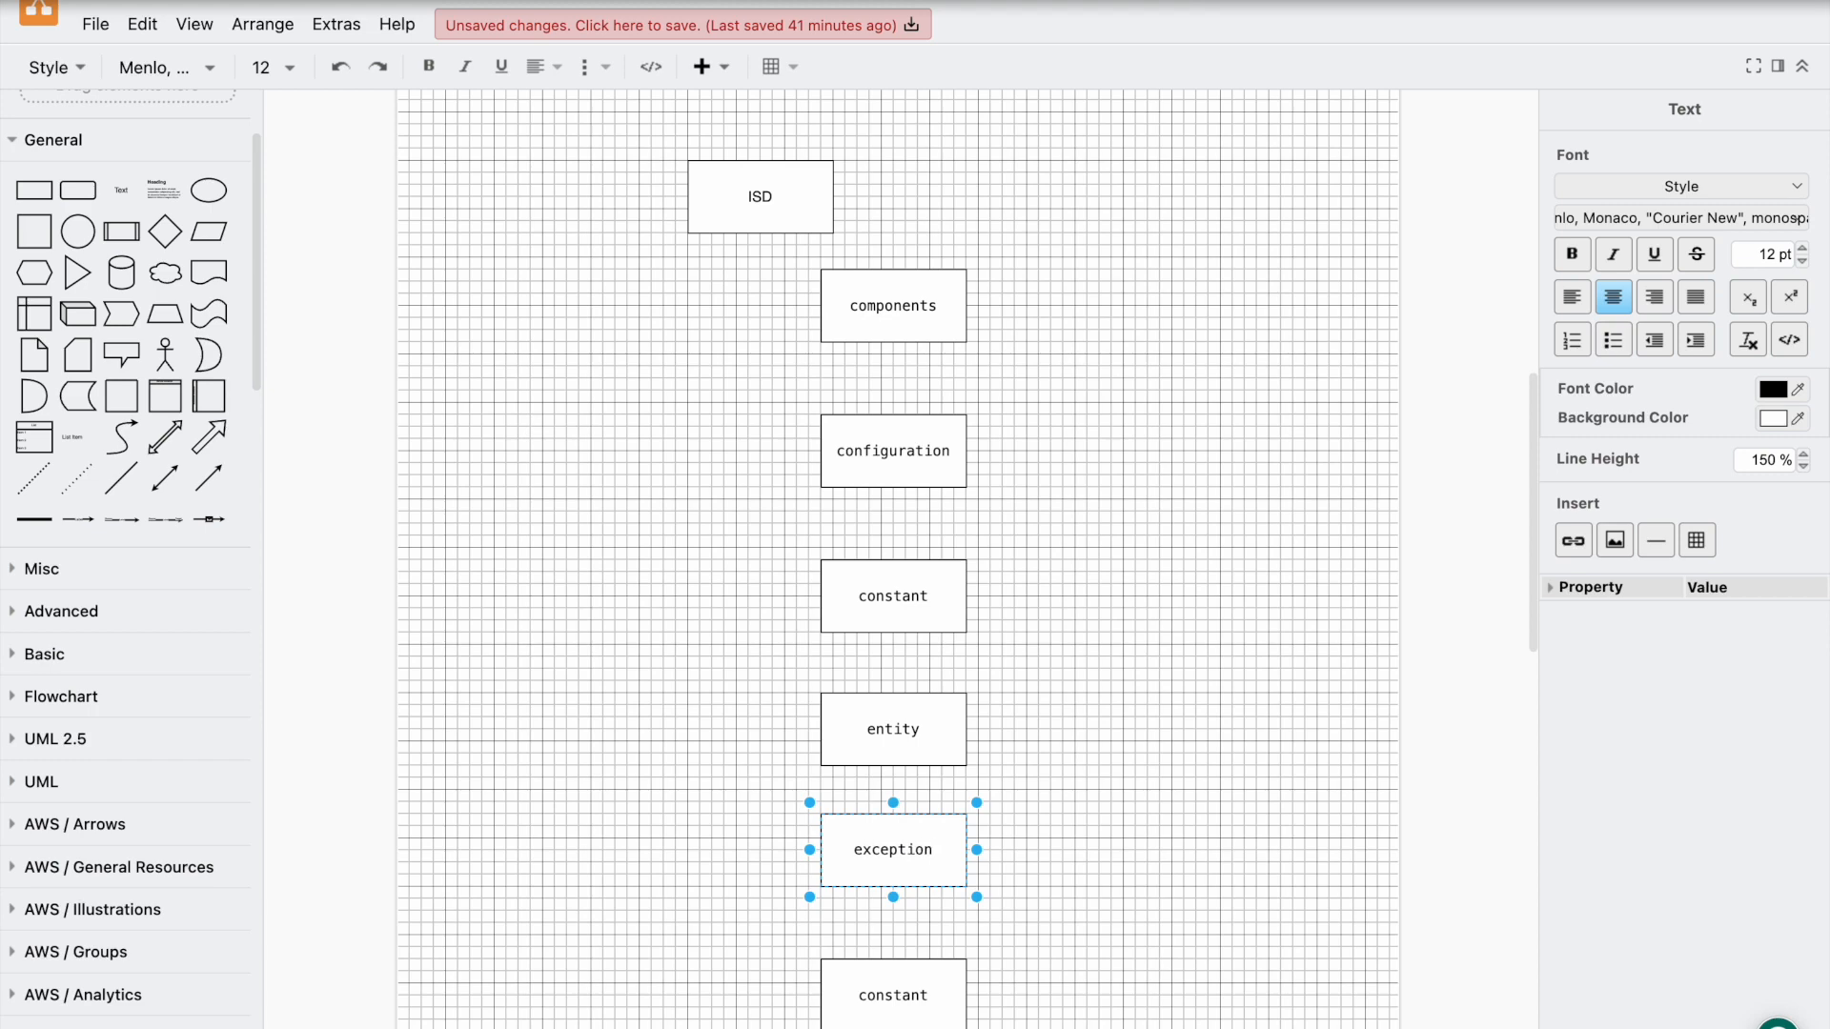
double_click(893, 994)
text(ldgger)
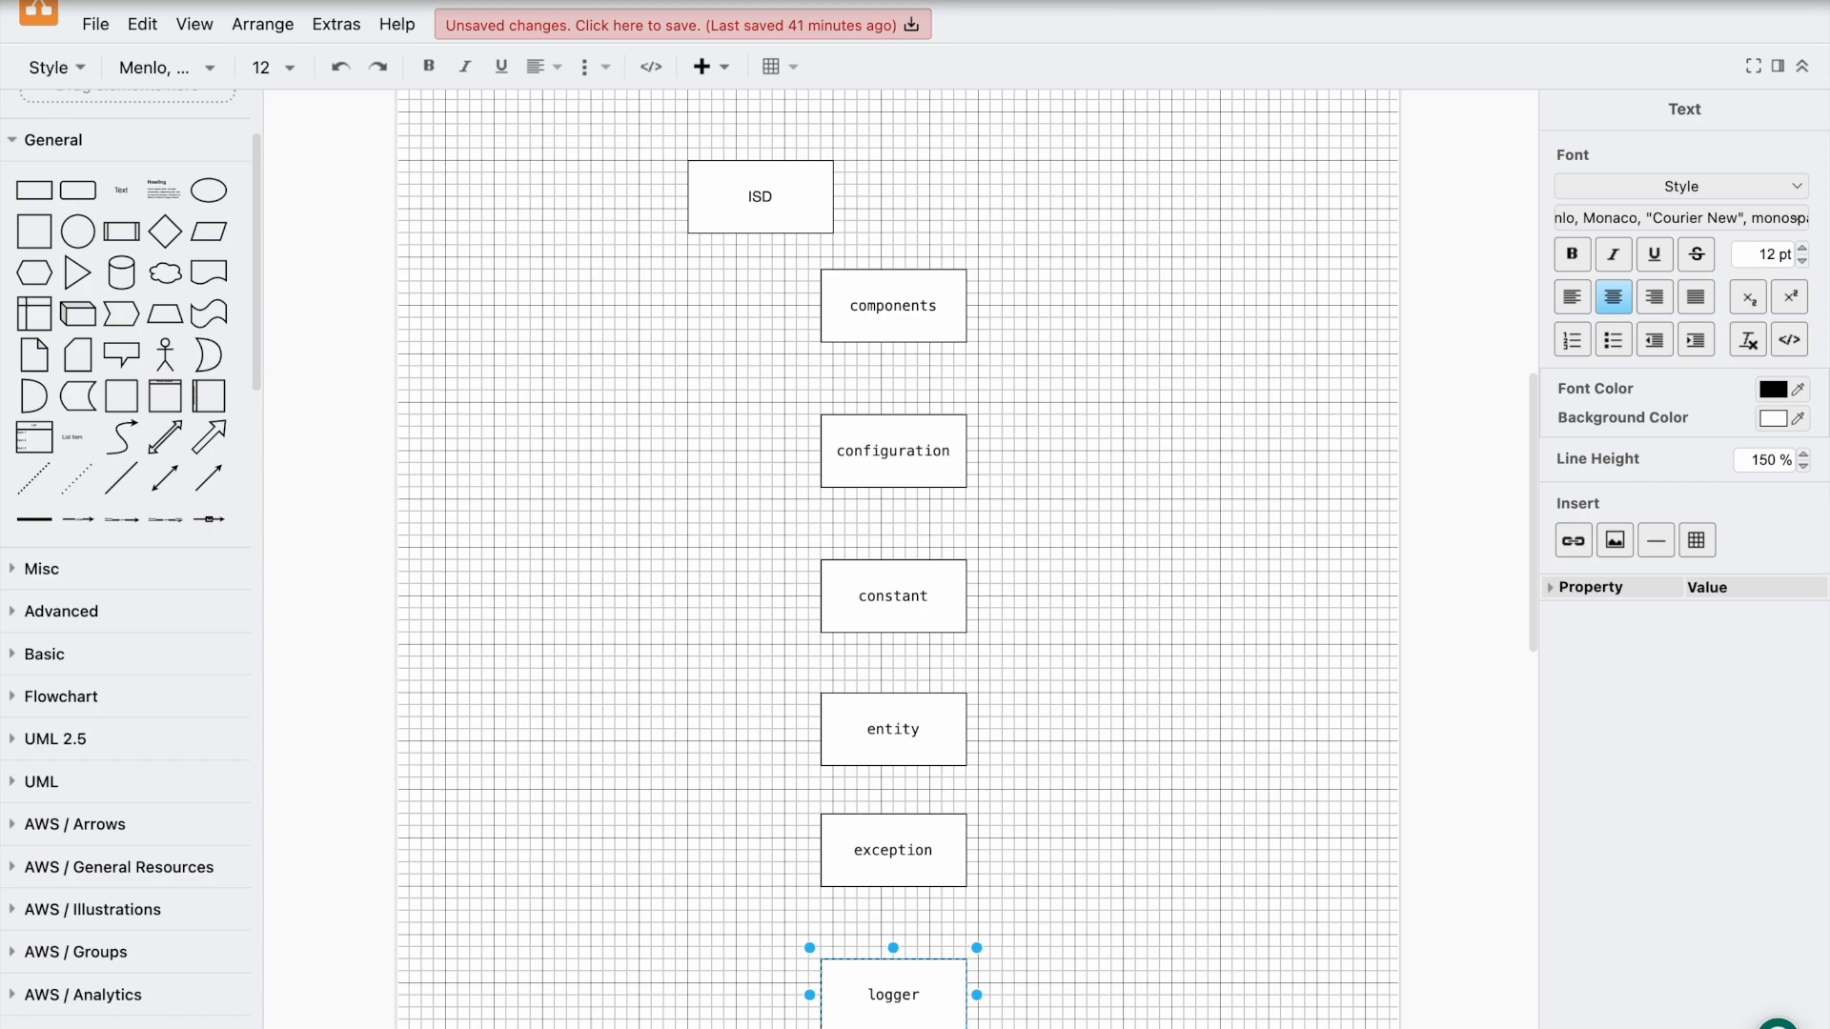
scroll(1081, 919, down, 2)
double_click(893, 981)
text(pipeline)
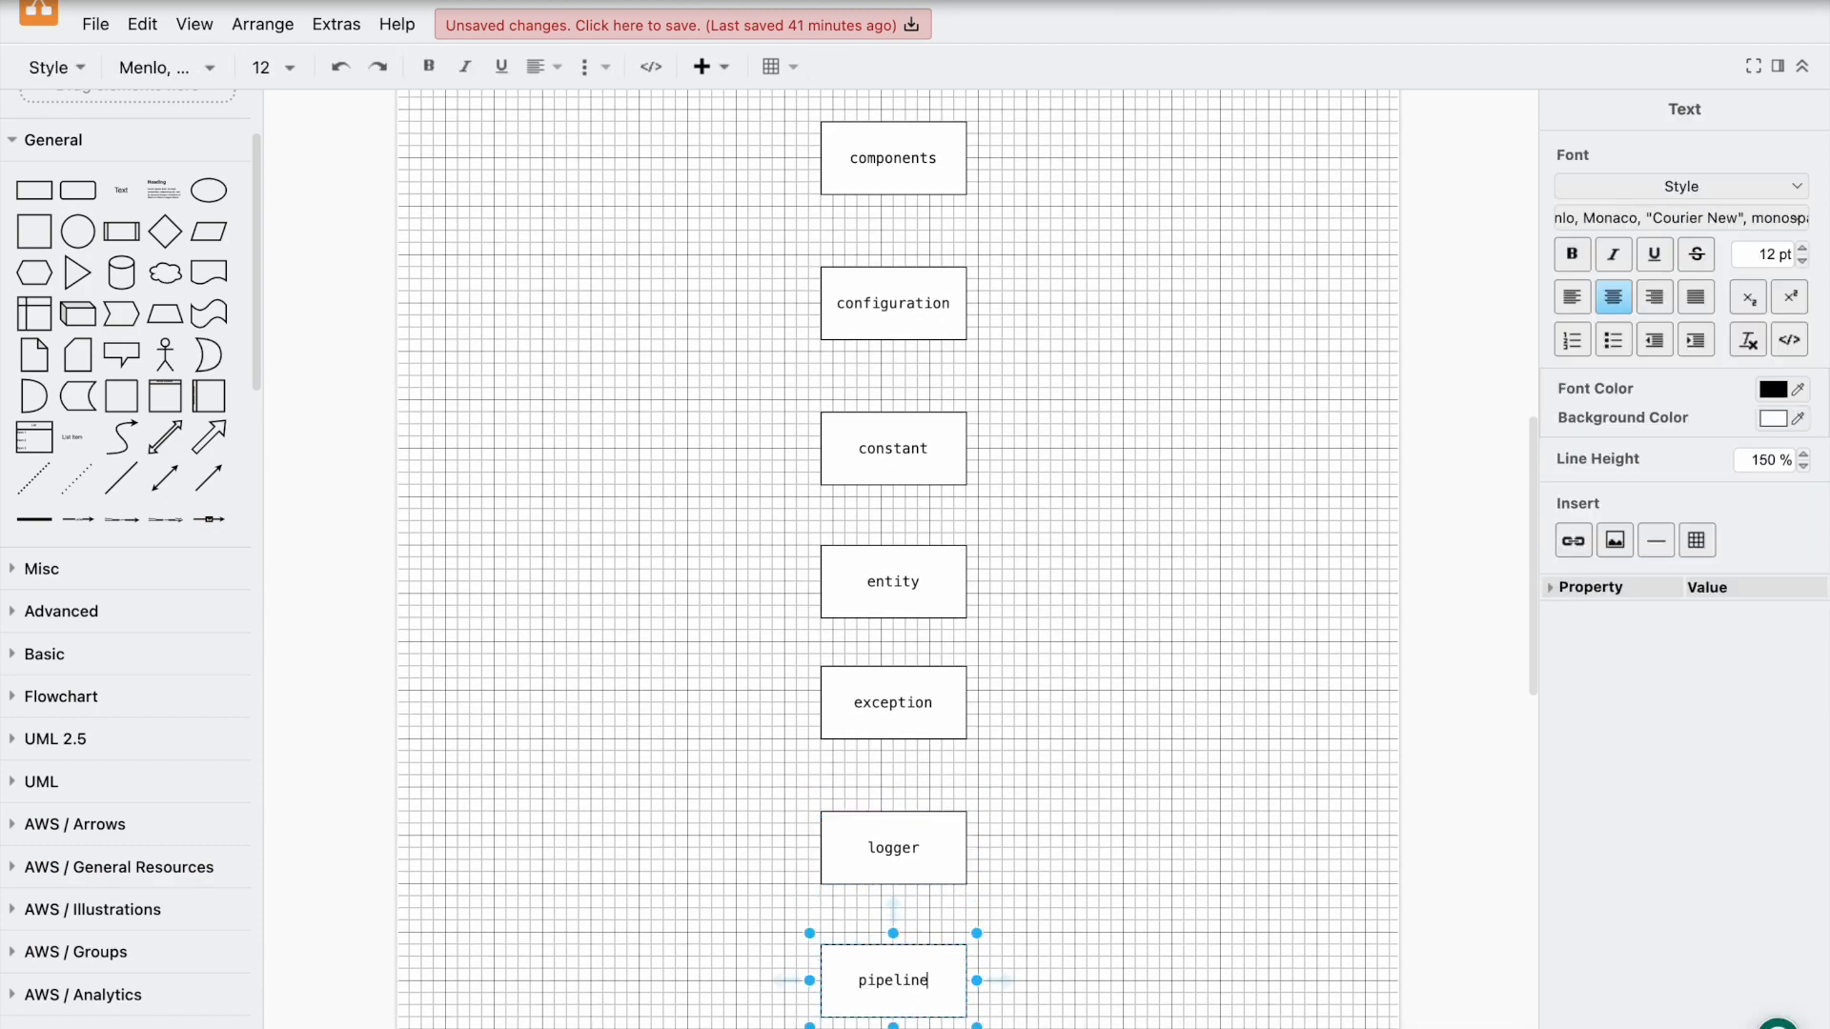
Step: Check template.py in VS Code, duplicate the "pipeline" box below itself, and relabel the copy for the utils folder
key(ctrl+Left)
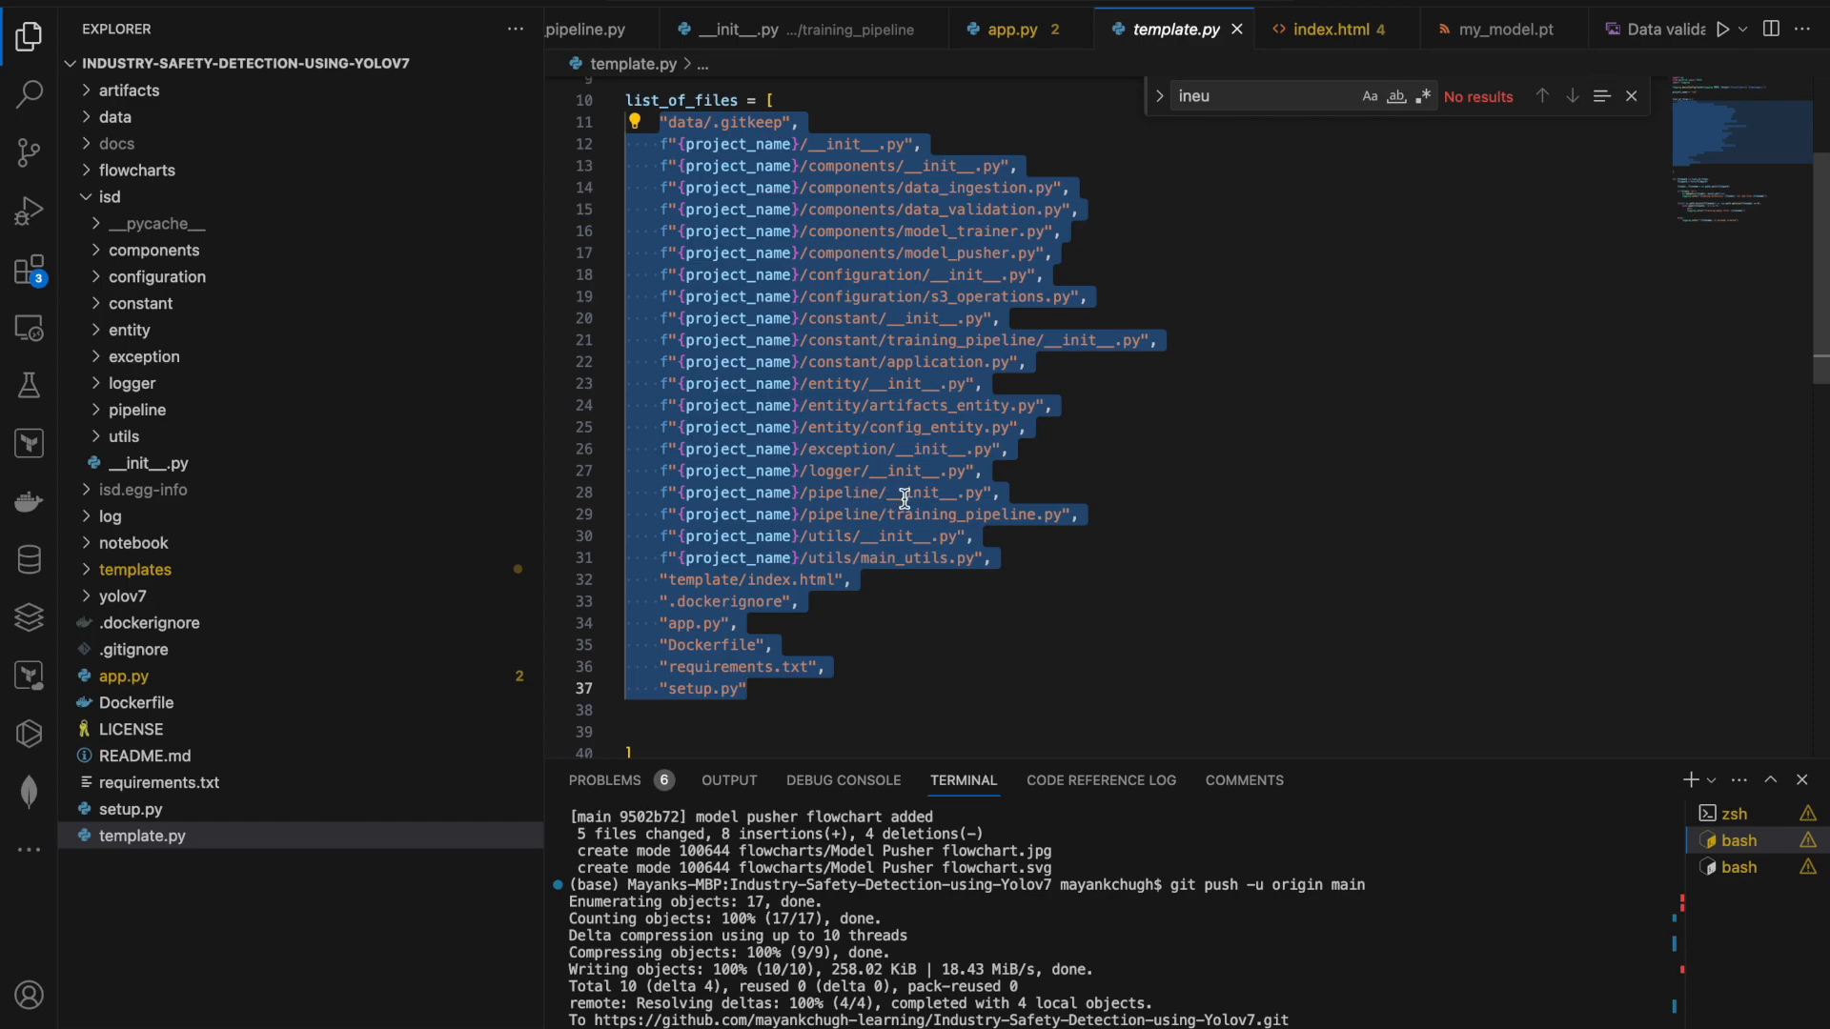
key(ctrl+Right)
scroll(1045, 886, down, 3)
click(919, 778)
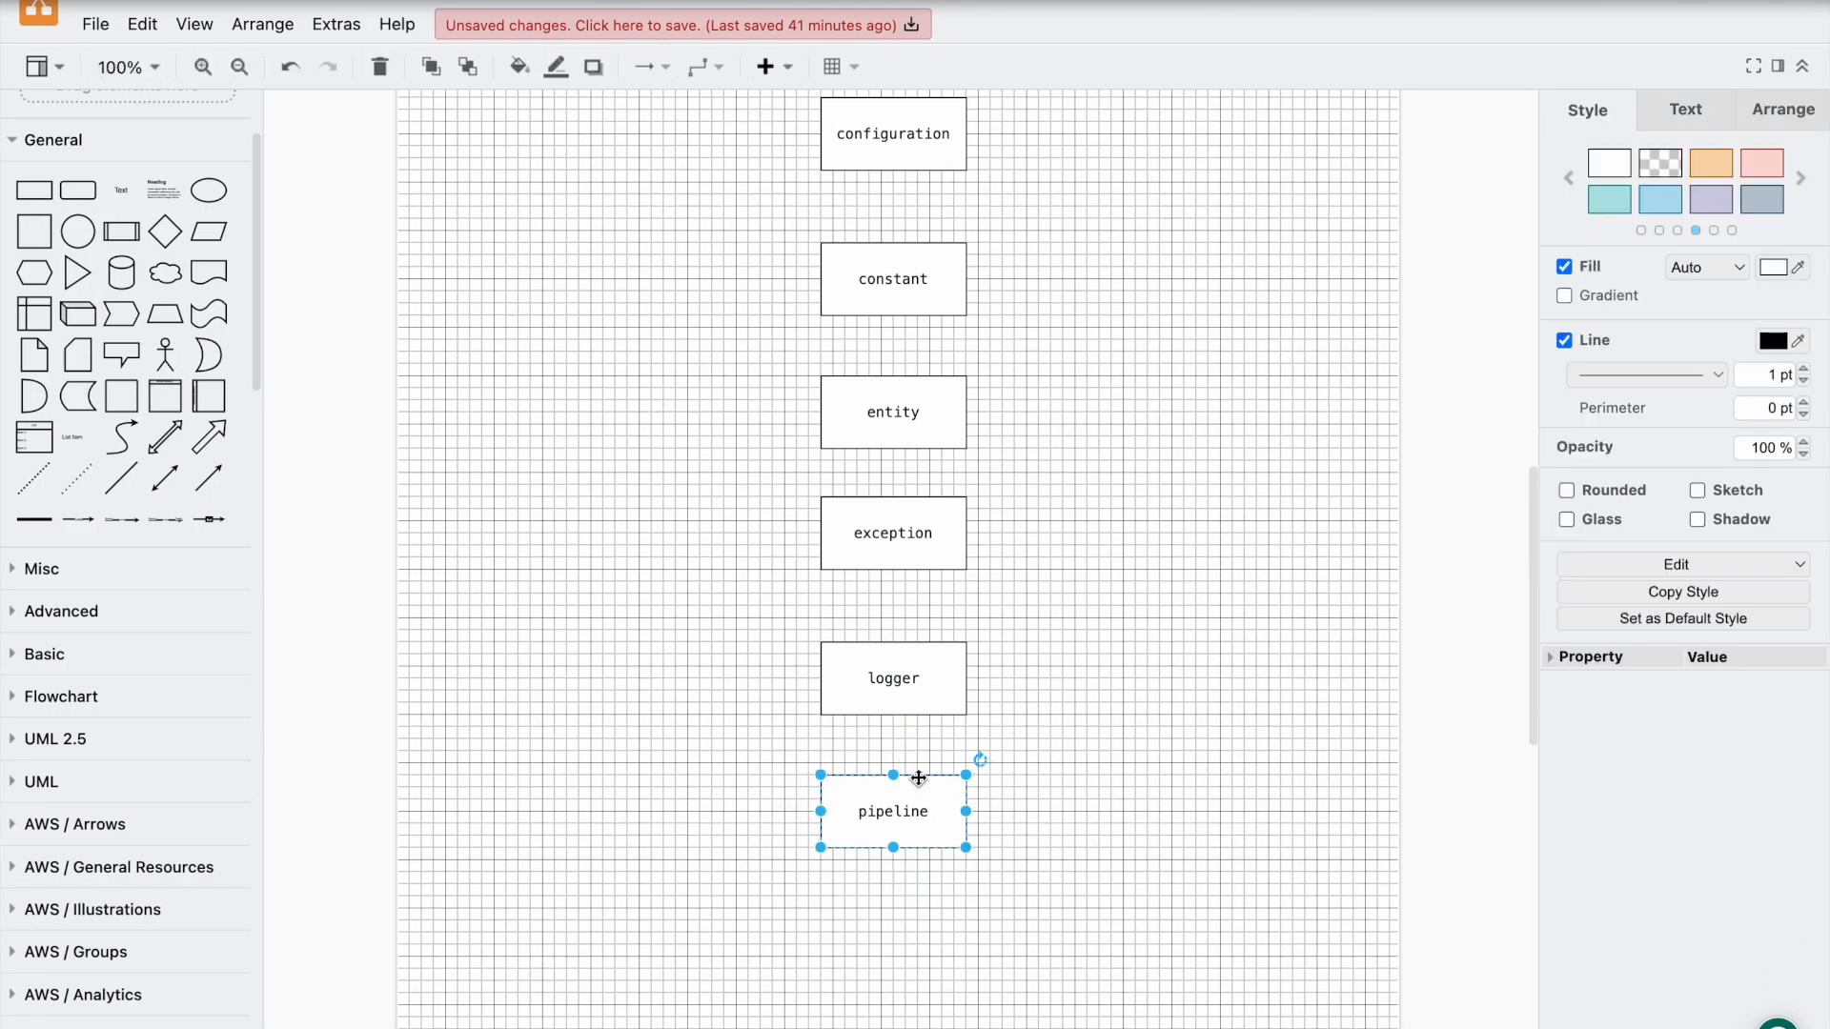
drag(918, 789, 919, 922)
key(Return)
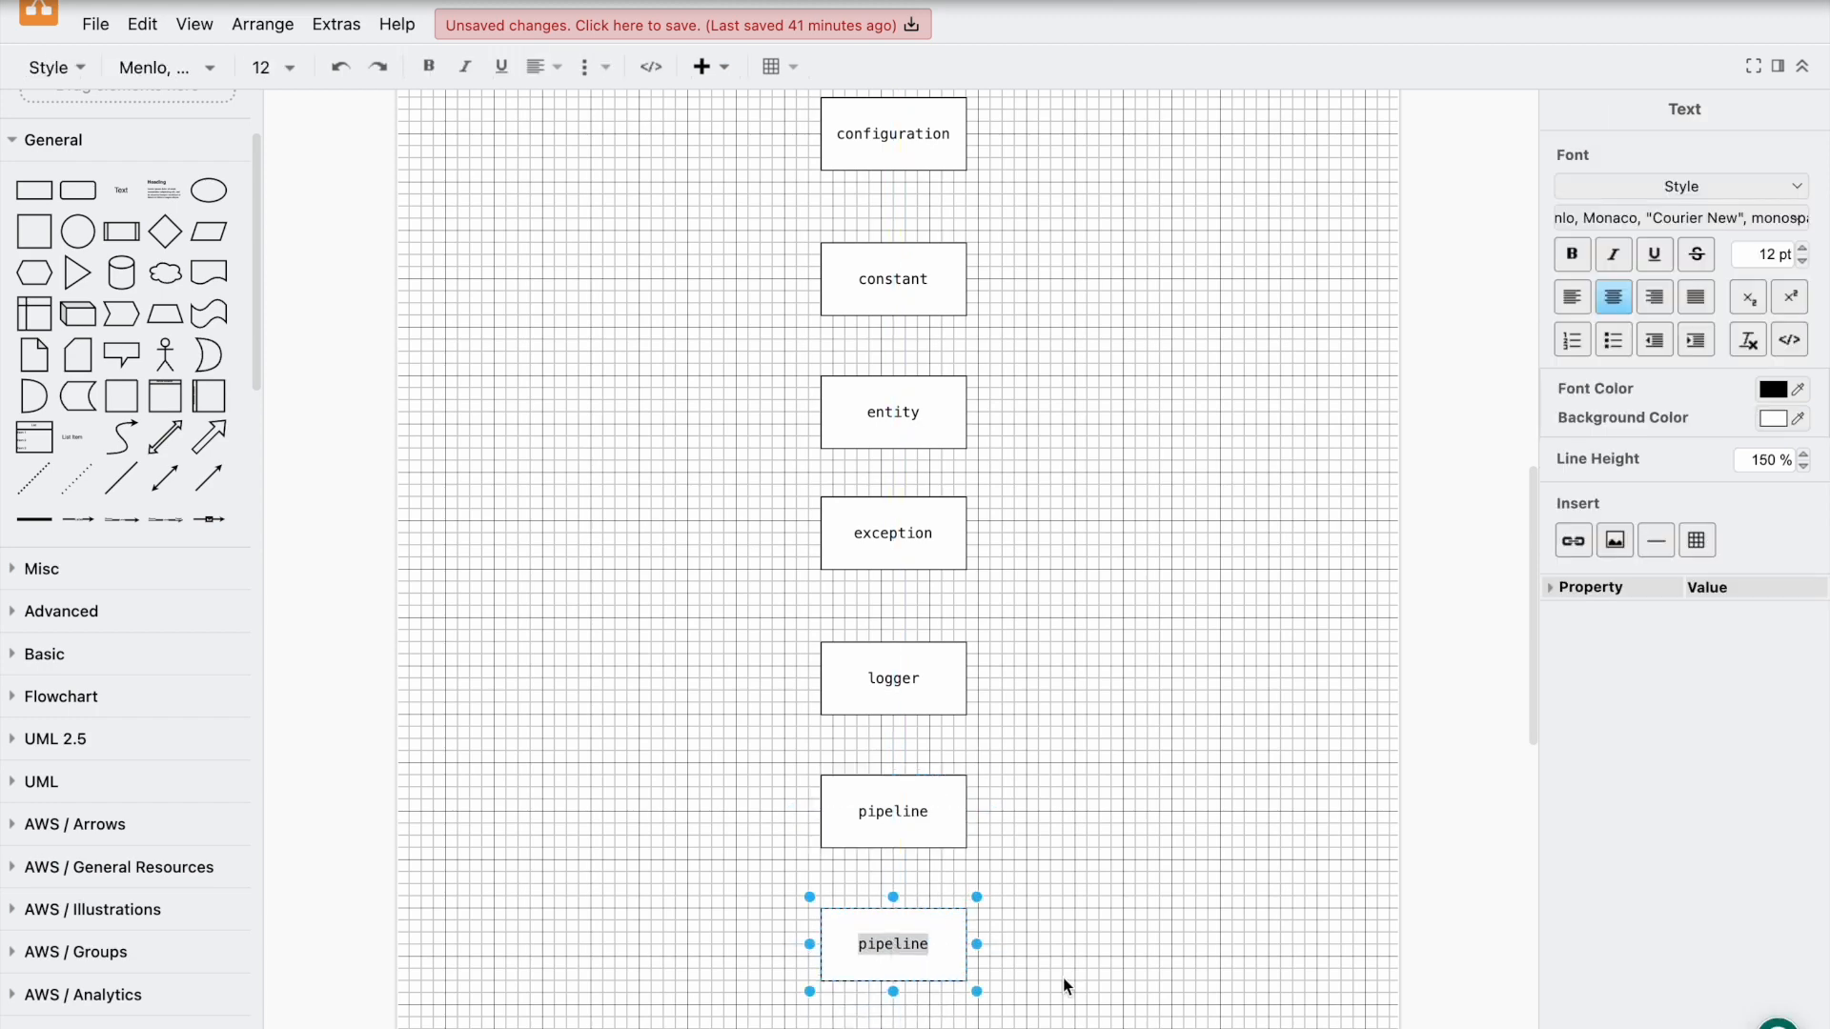
text(u)
Step: Switch to VS Code, review the component files data_validation, model_trainer and model_pusher in template.py, and return to the diagram
scroll(1181, 894, up, 5)
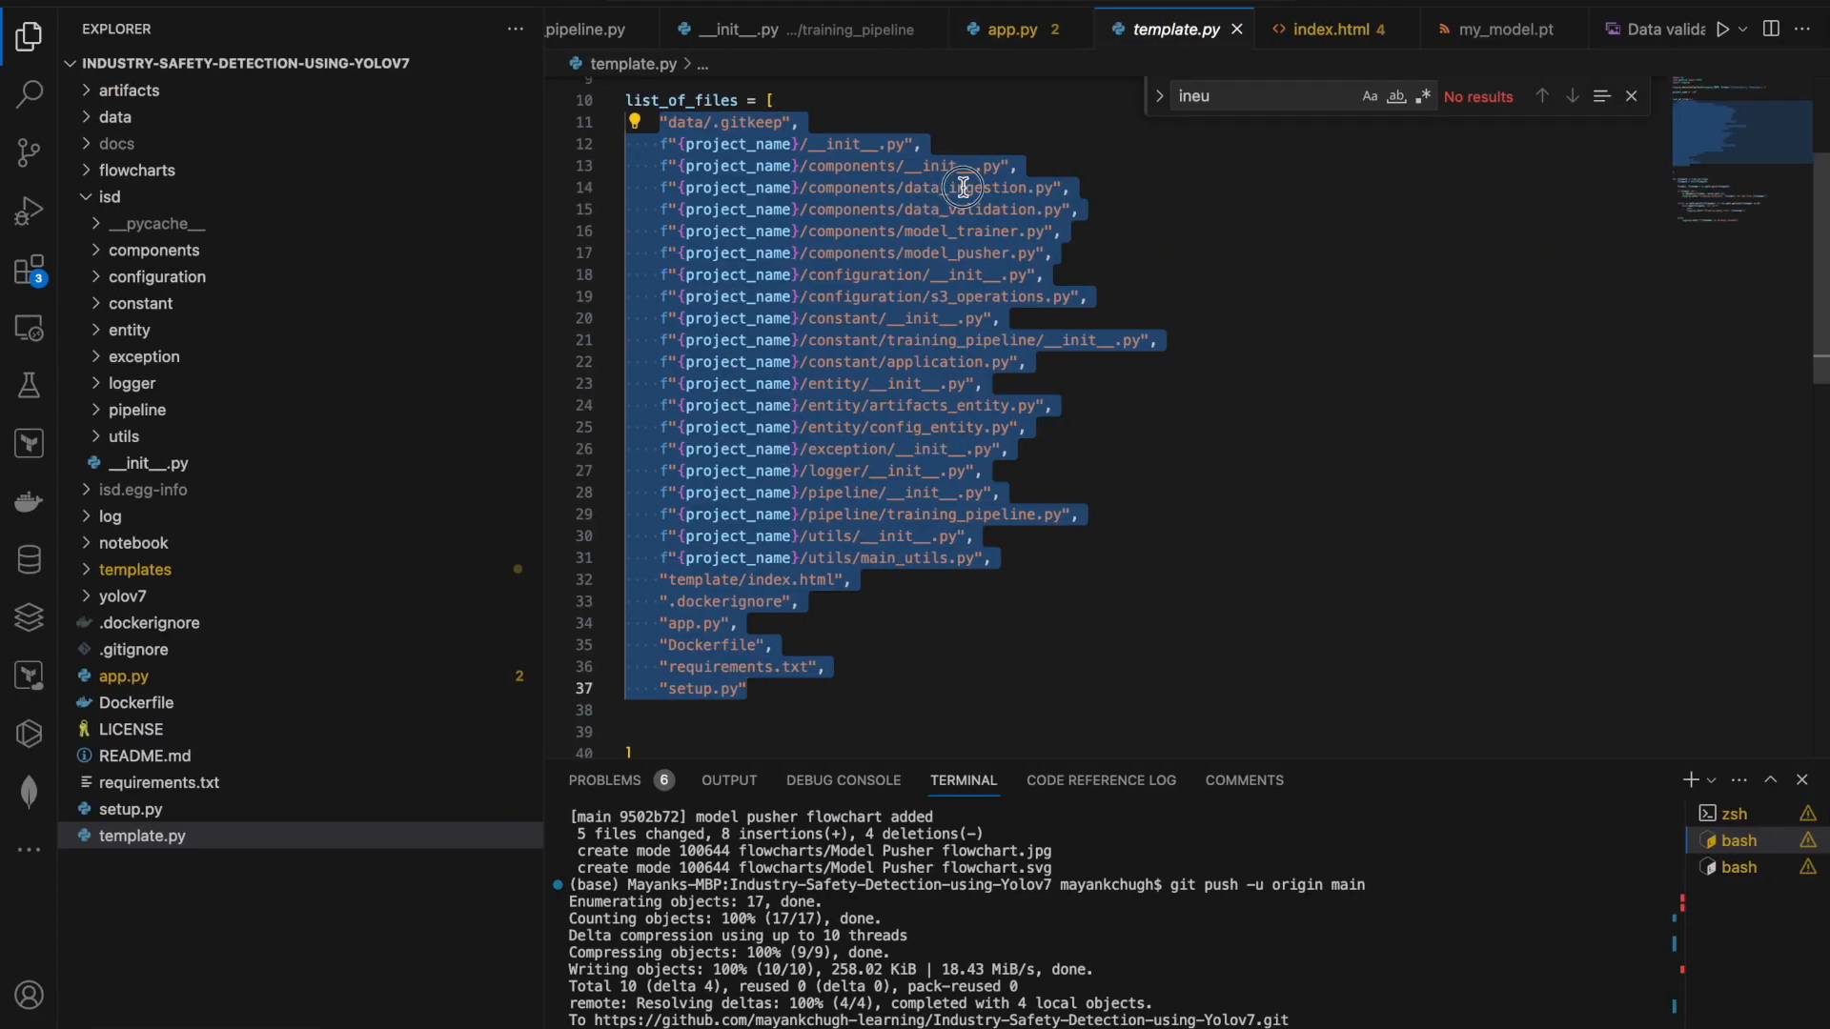
click(962, 205)
double_click(963, 209)
double_click(956, 231)
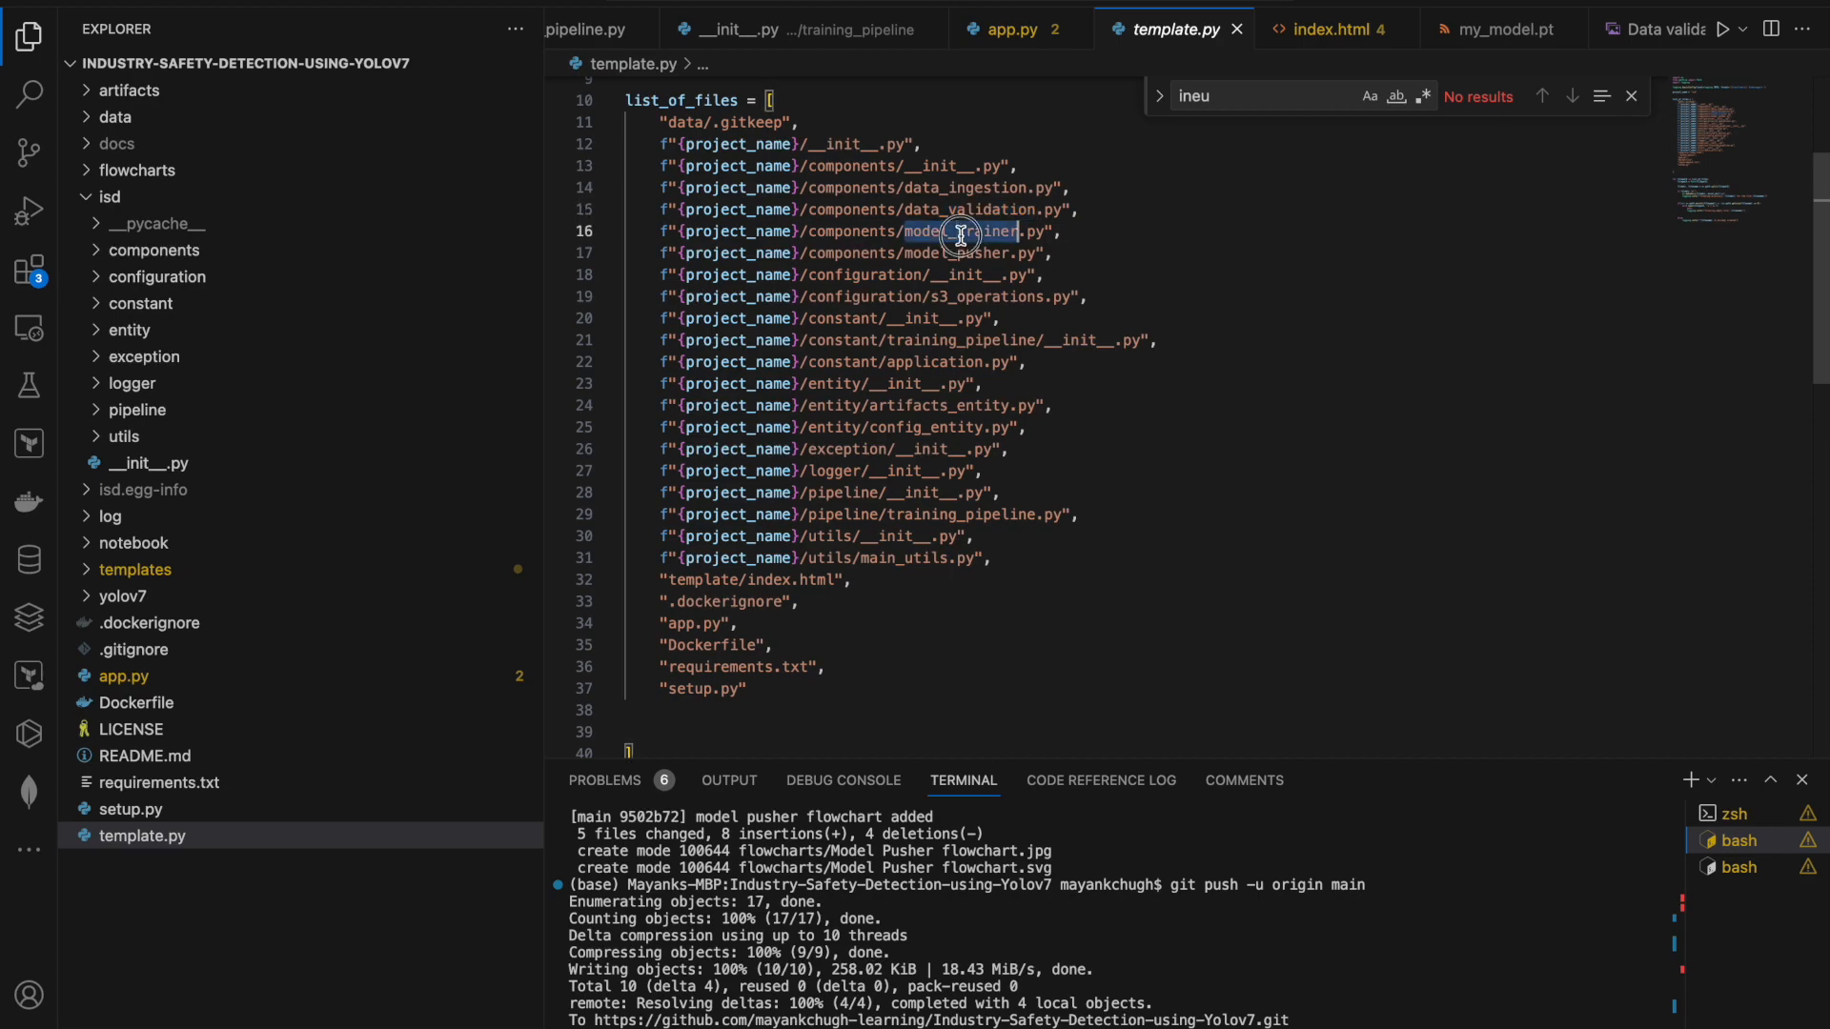
double_click(953, 253)
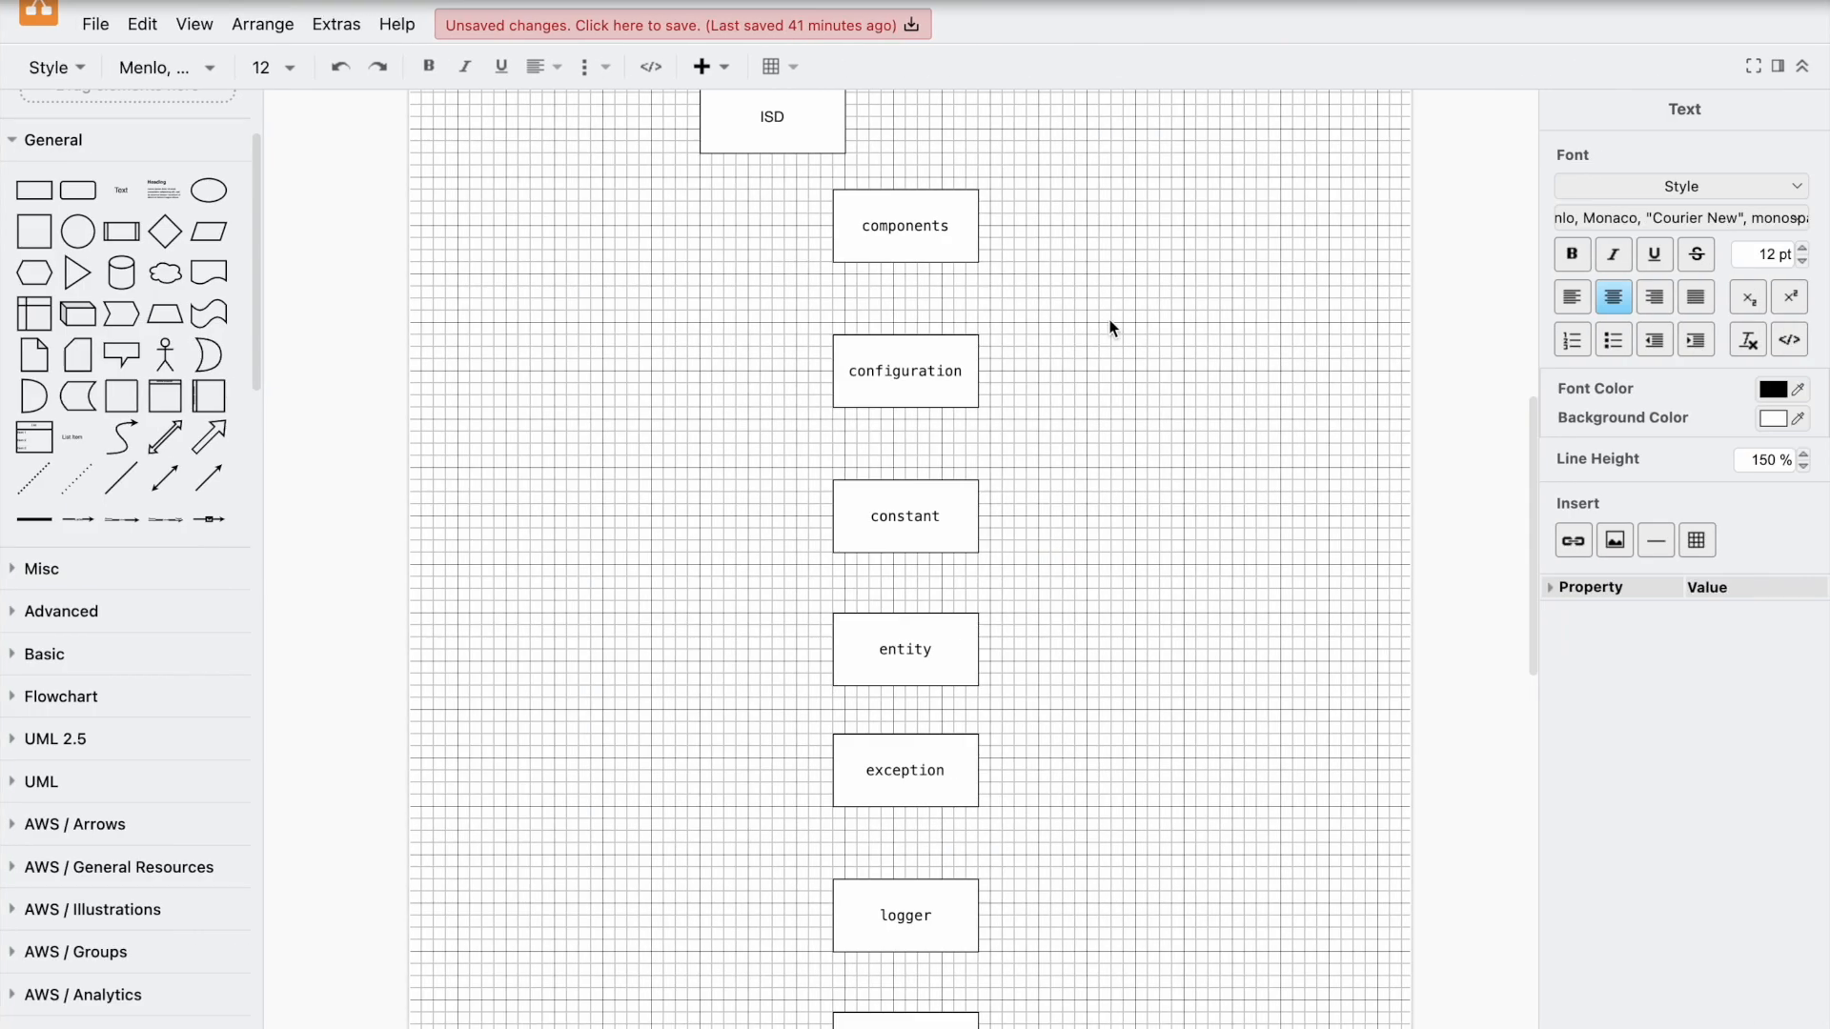
Step: Duplicate the "components" box, try placing the copy to the right of the original, and undo that move
click(959, 241)
drag(960, 242, 1144, 308)
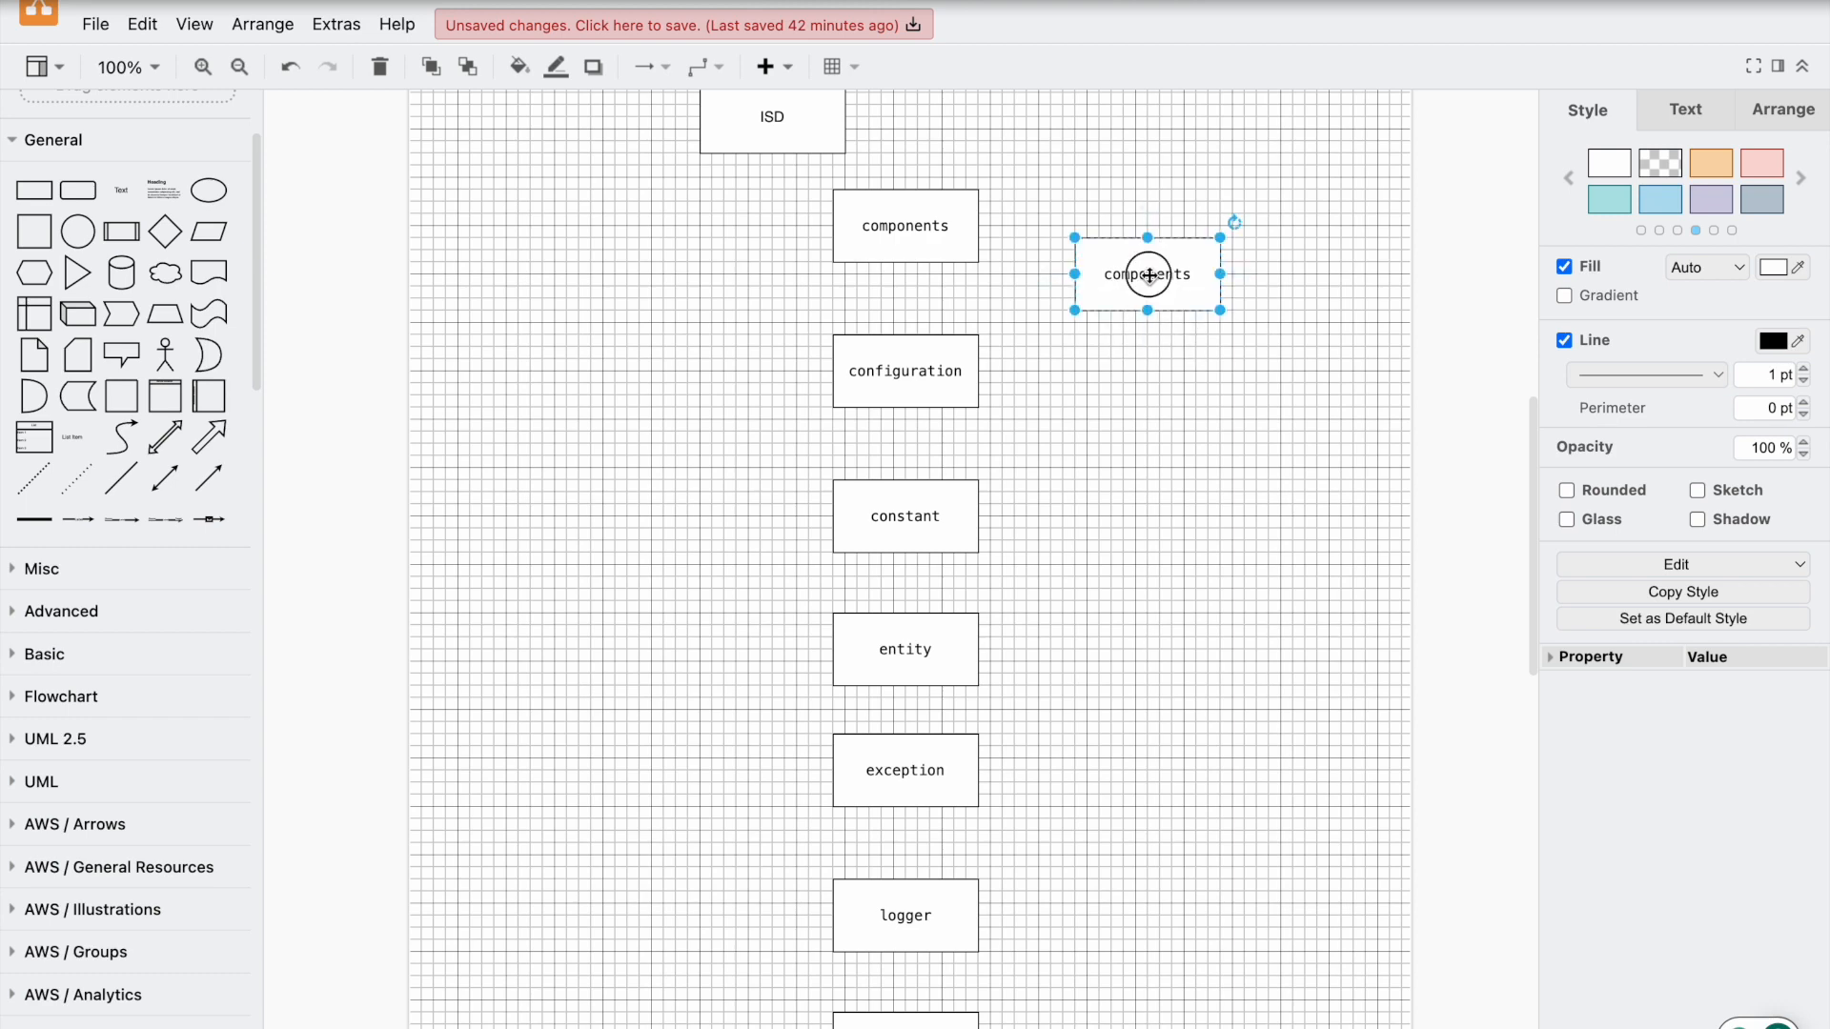
double_click(1147, 274)
key(super+z)
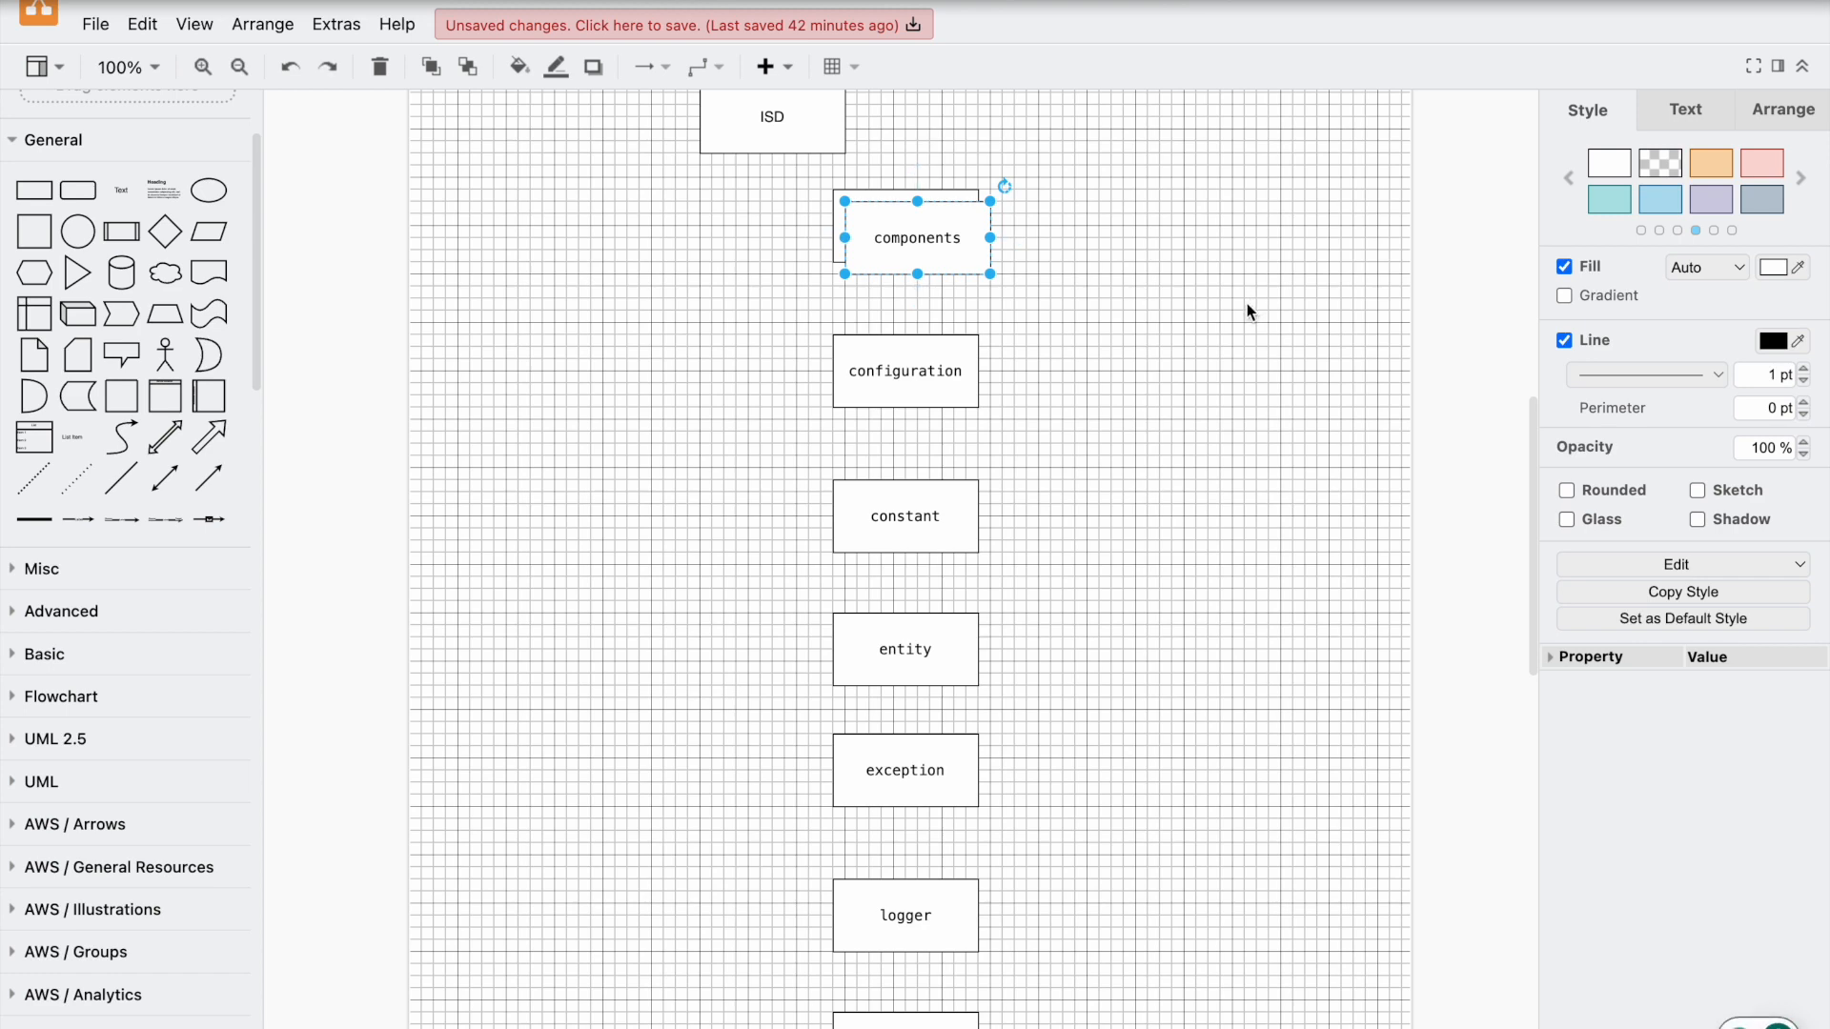
Step: Place the copied box to the right of "components", check the component file names in VS Code's template.py, and relabel the copy "data_ingestion"
drag(959, 237, 1192, 303)
key(ctrl+Left)
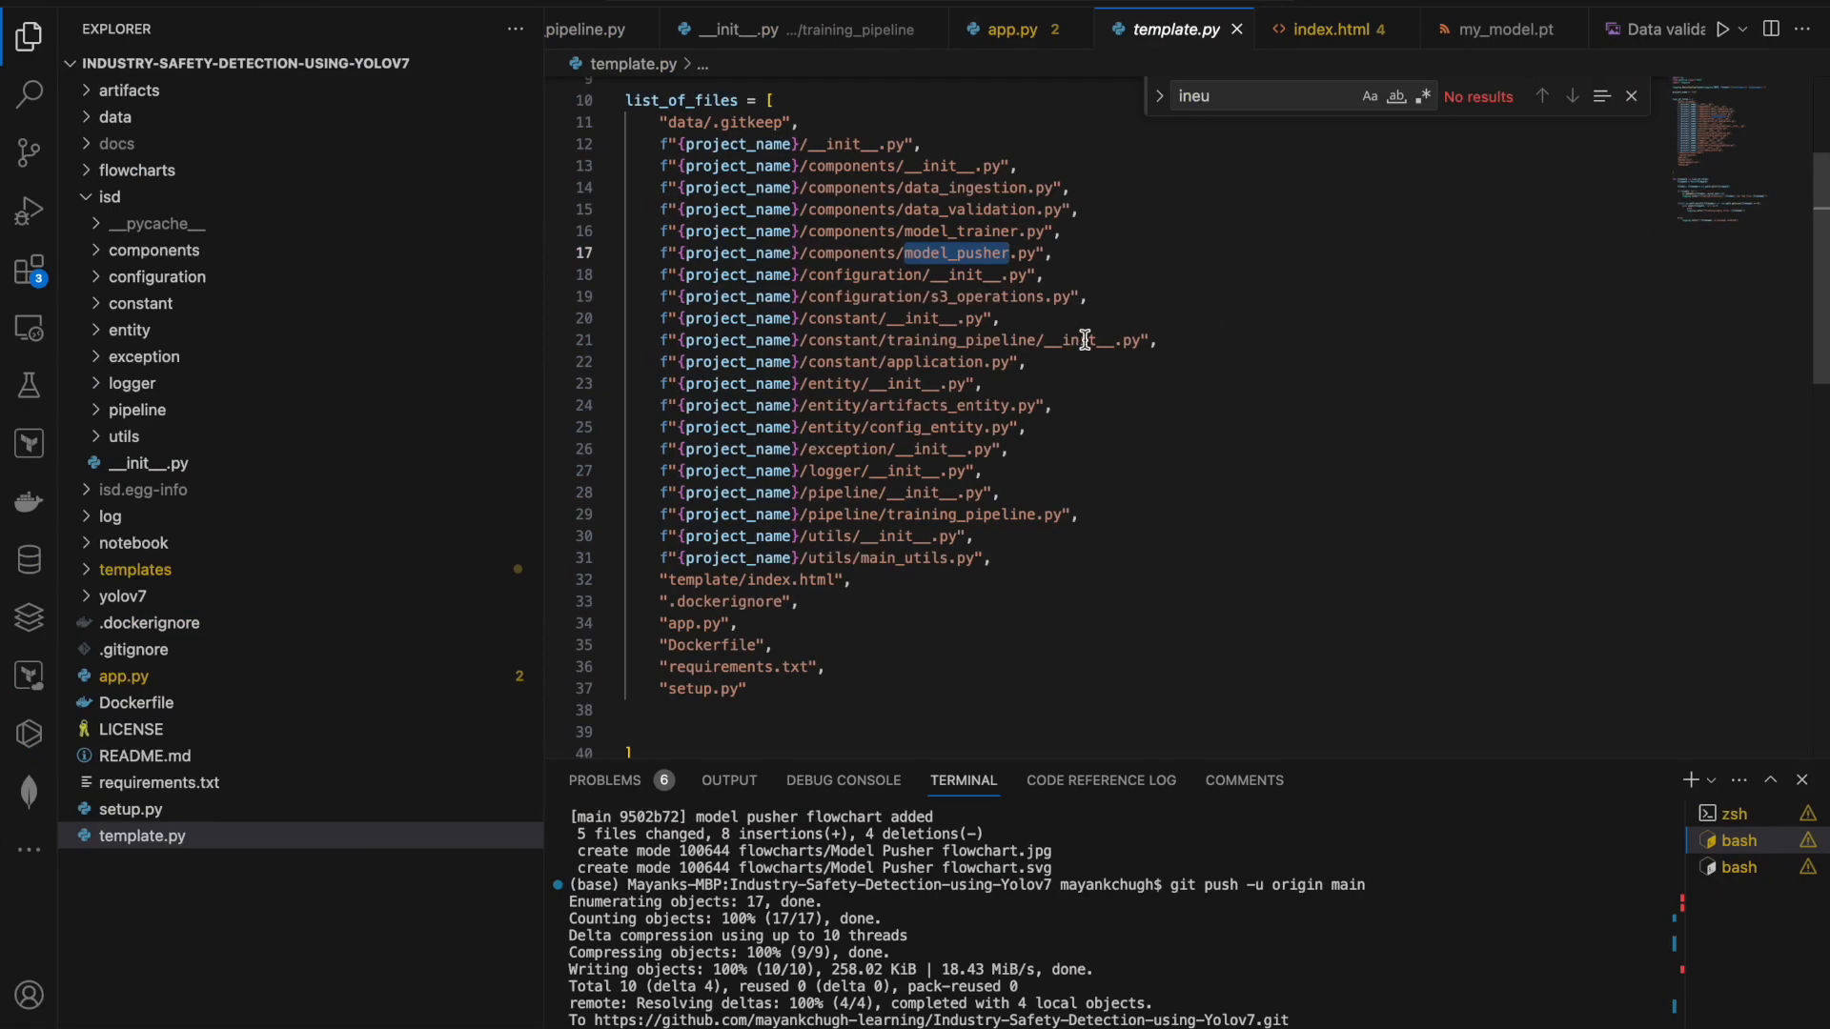
key(ctrl+Right)
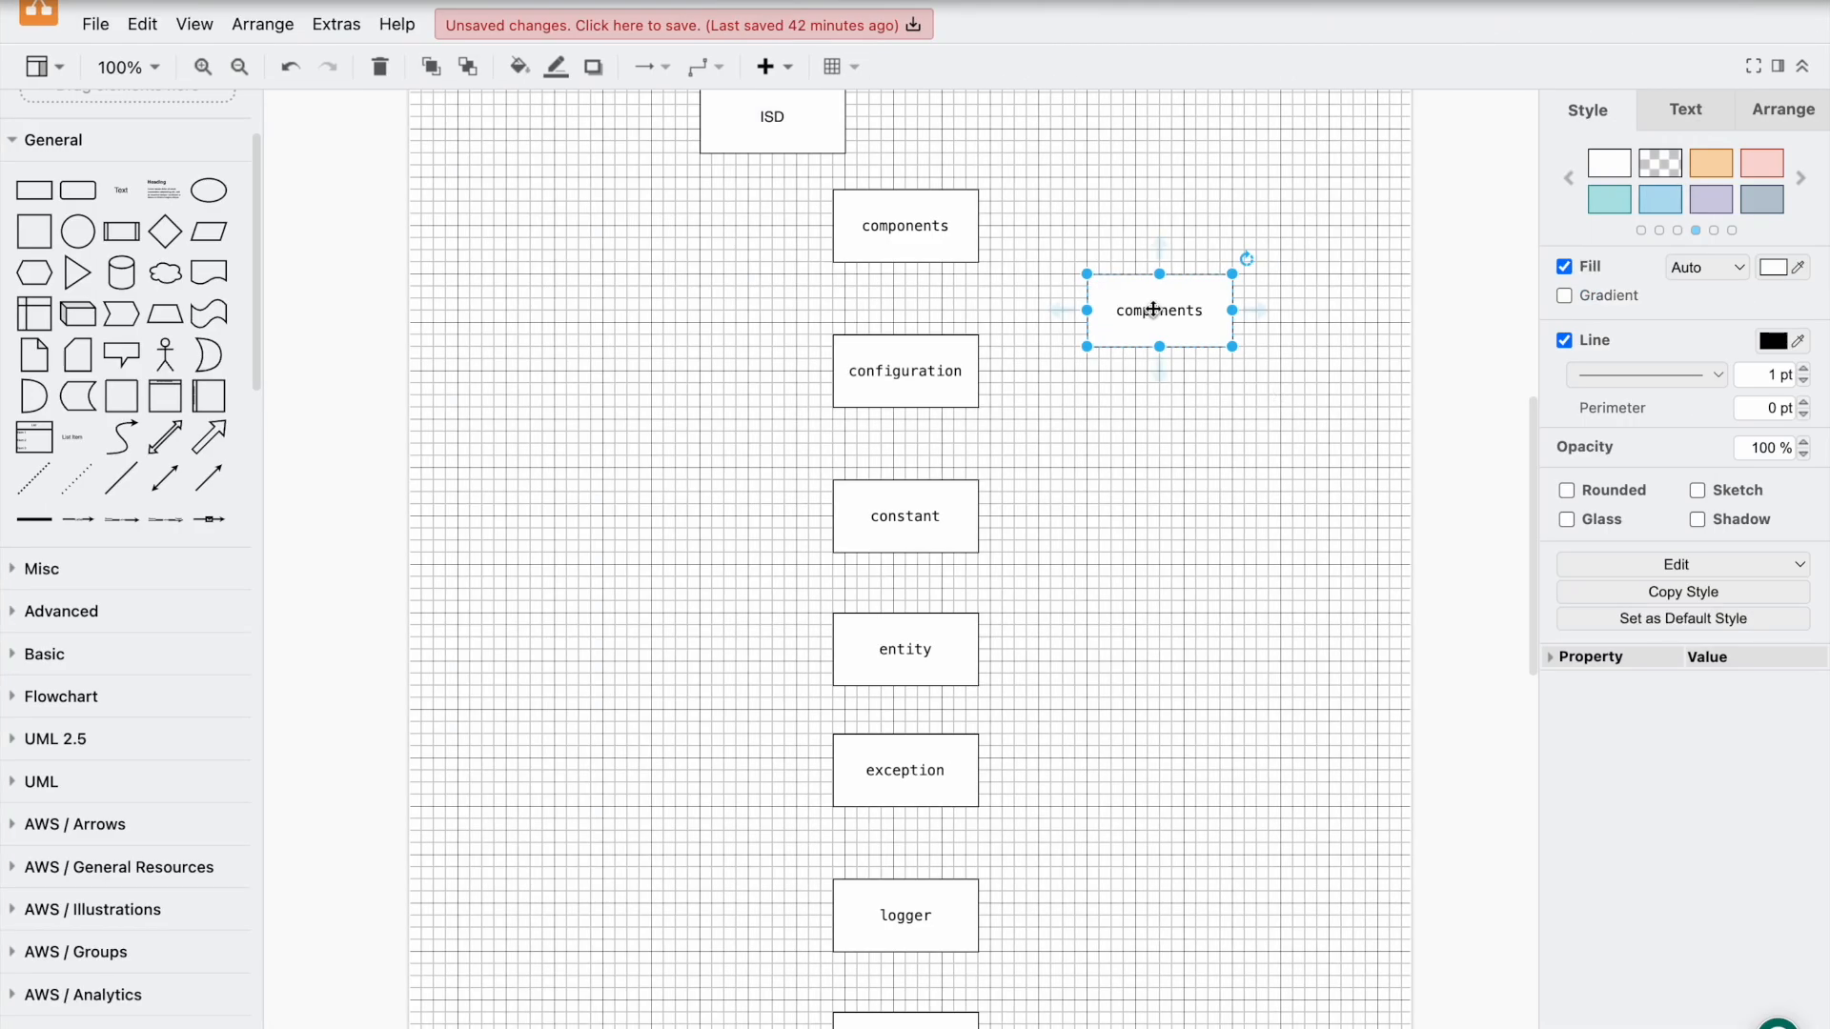
double_click(1154, 311)
text(data)
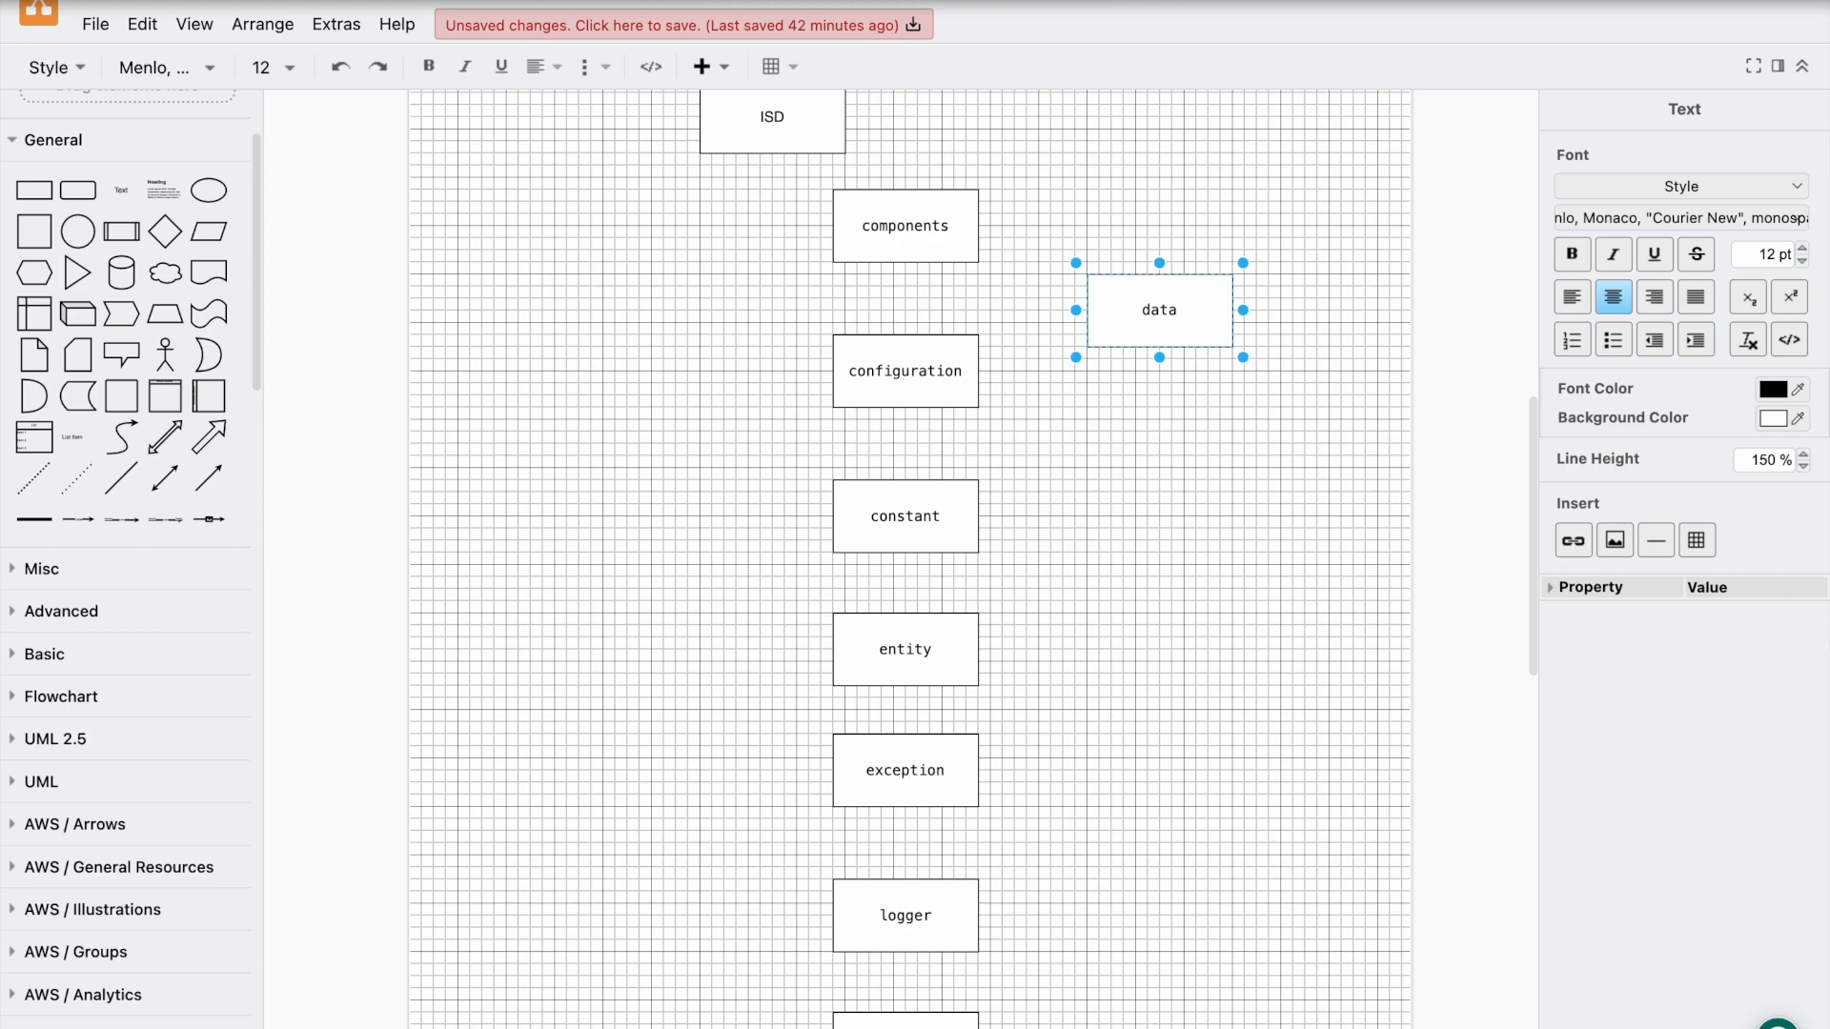
text(_ingestion)
click(1281, 351)
Step: Duplicate the "data_ingestion" box directly below itself and relabel the copy "data_validation"
click(1145, 316)
key(super+c)
key(super+v)
drag(1175, 336, 1227, 420)
double_click(1140, 429)
click(1139, 421)
key(shift+Right)
key(shift+Right)
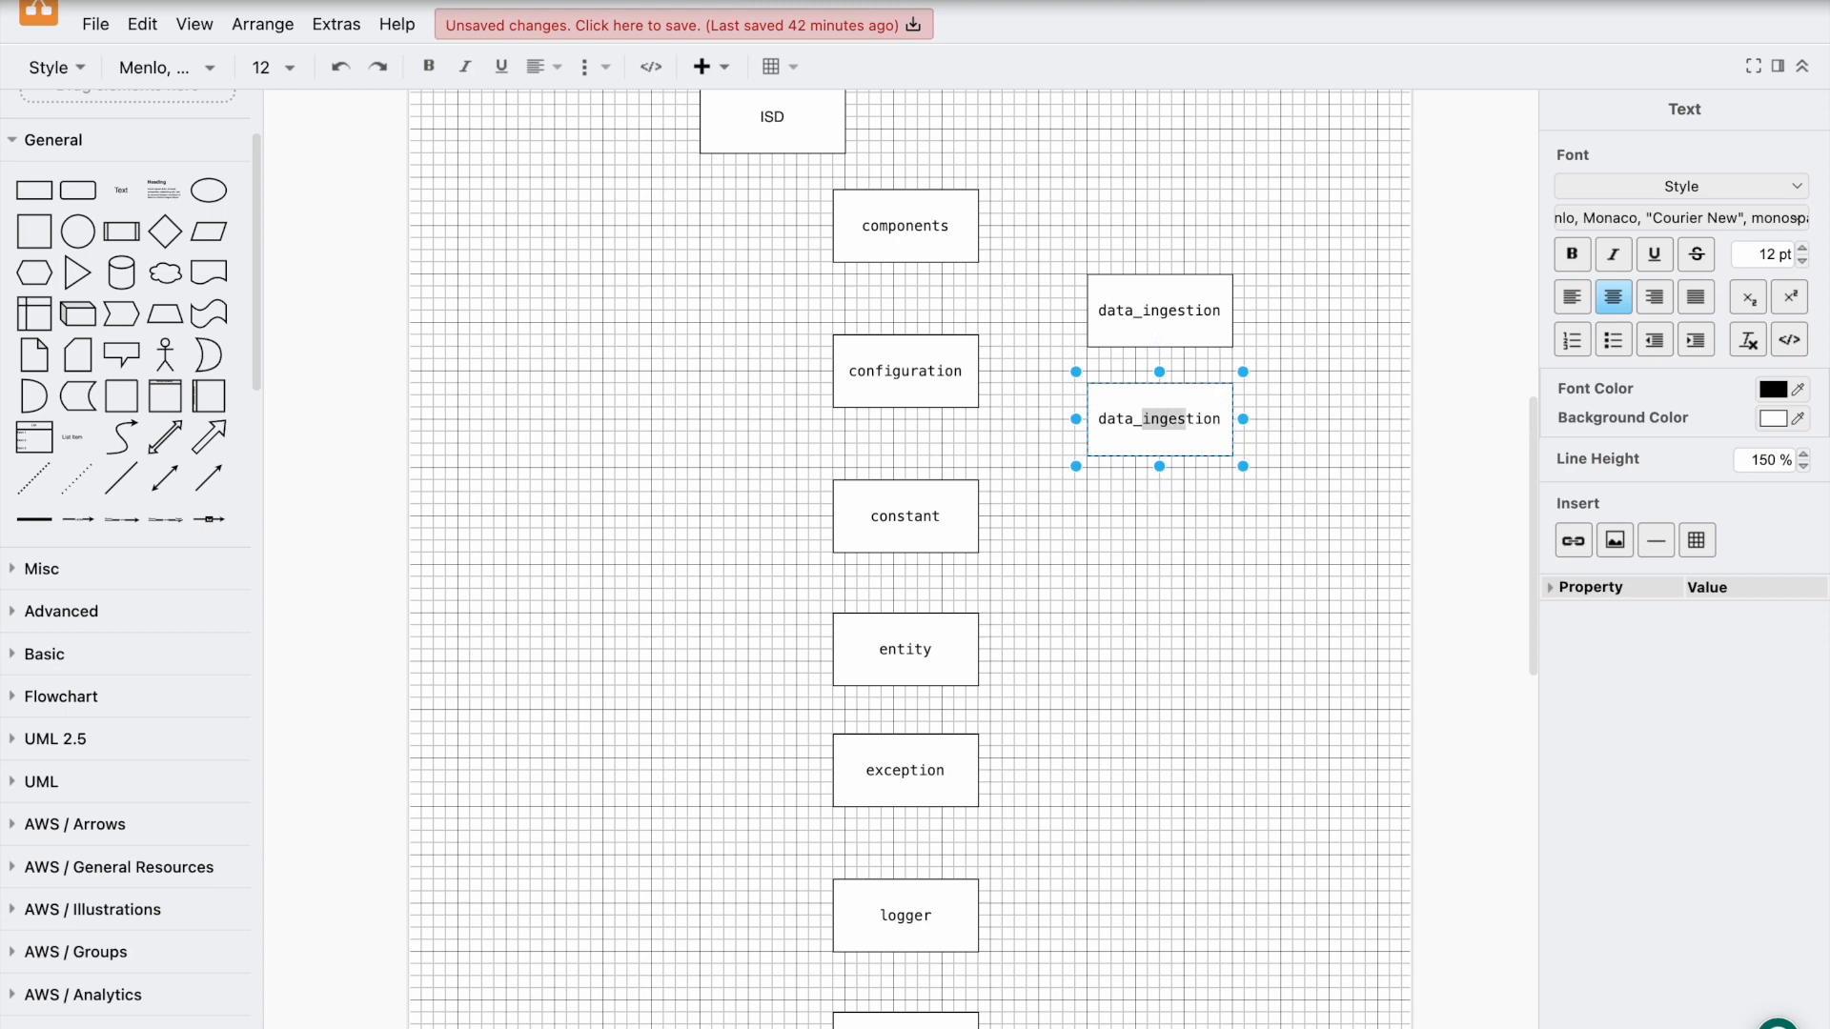
text(validation)
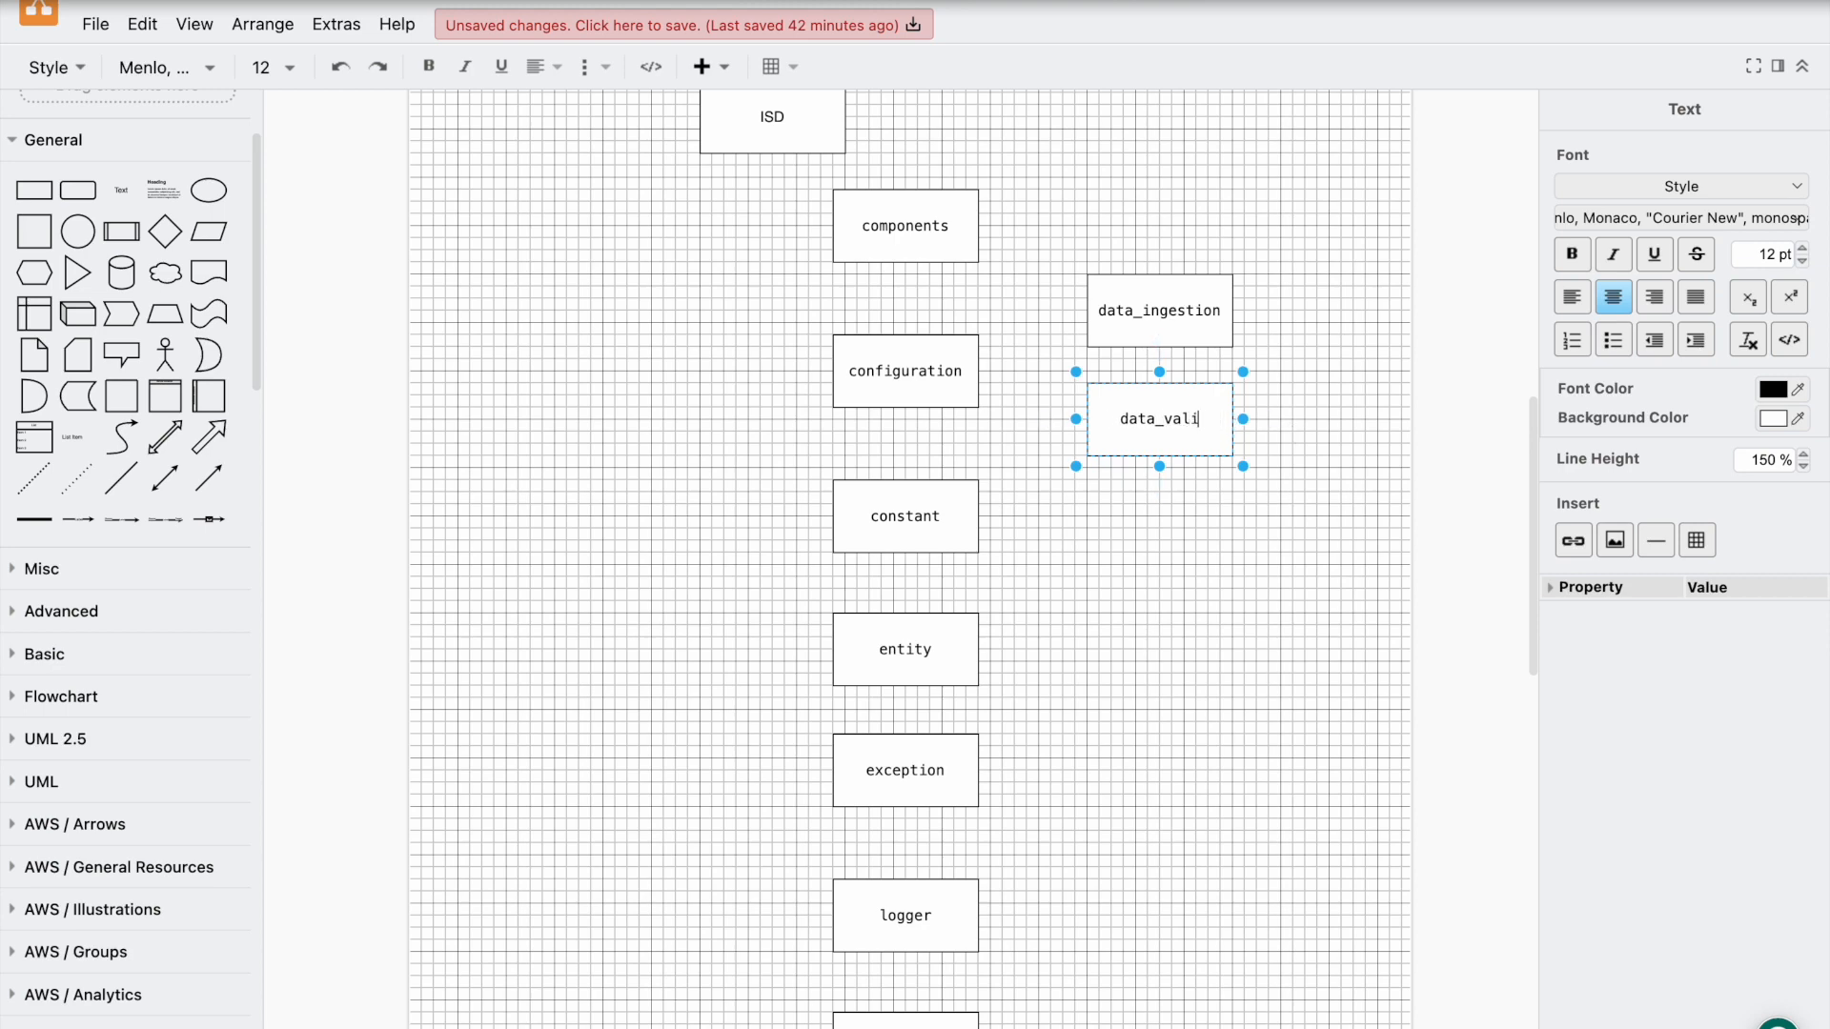
click(1279, 488)
Step: Duplicate the "data_validation" box directly below itself and relabel the copy "model_trainer"
click(1177, 420)
drag(1178, 435, 1169, 543)
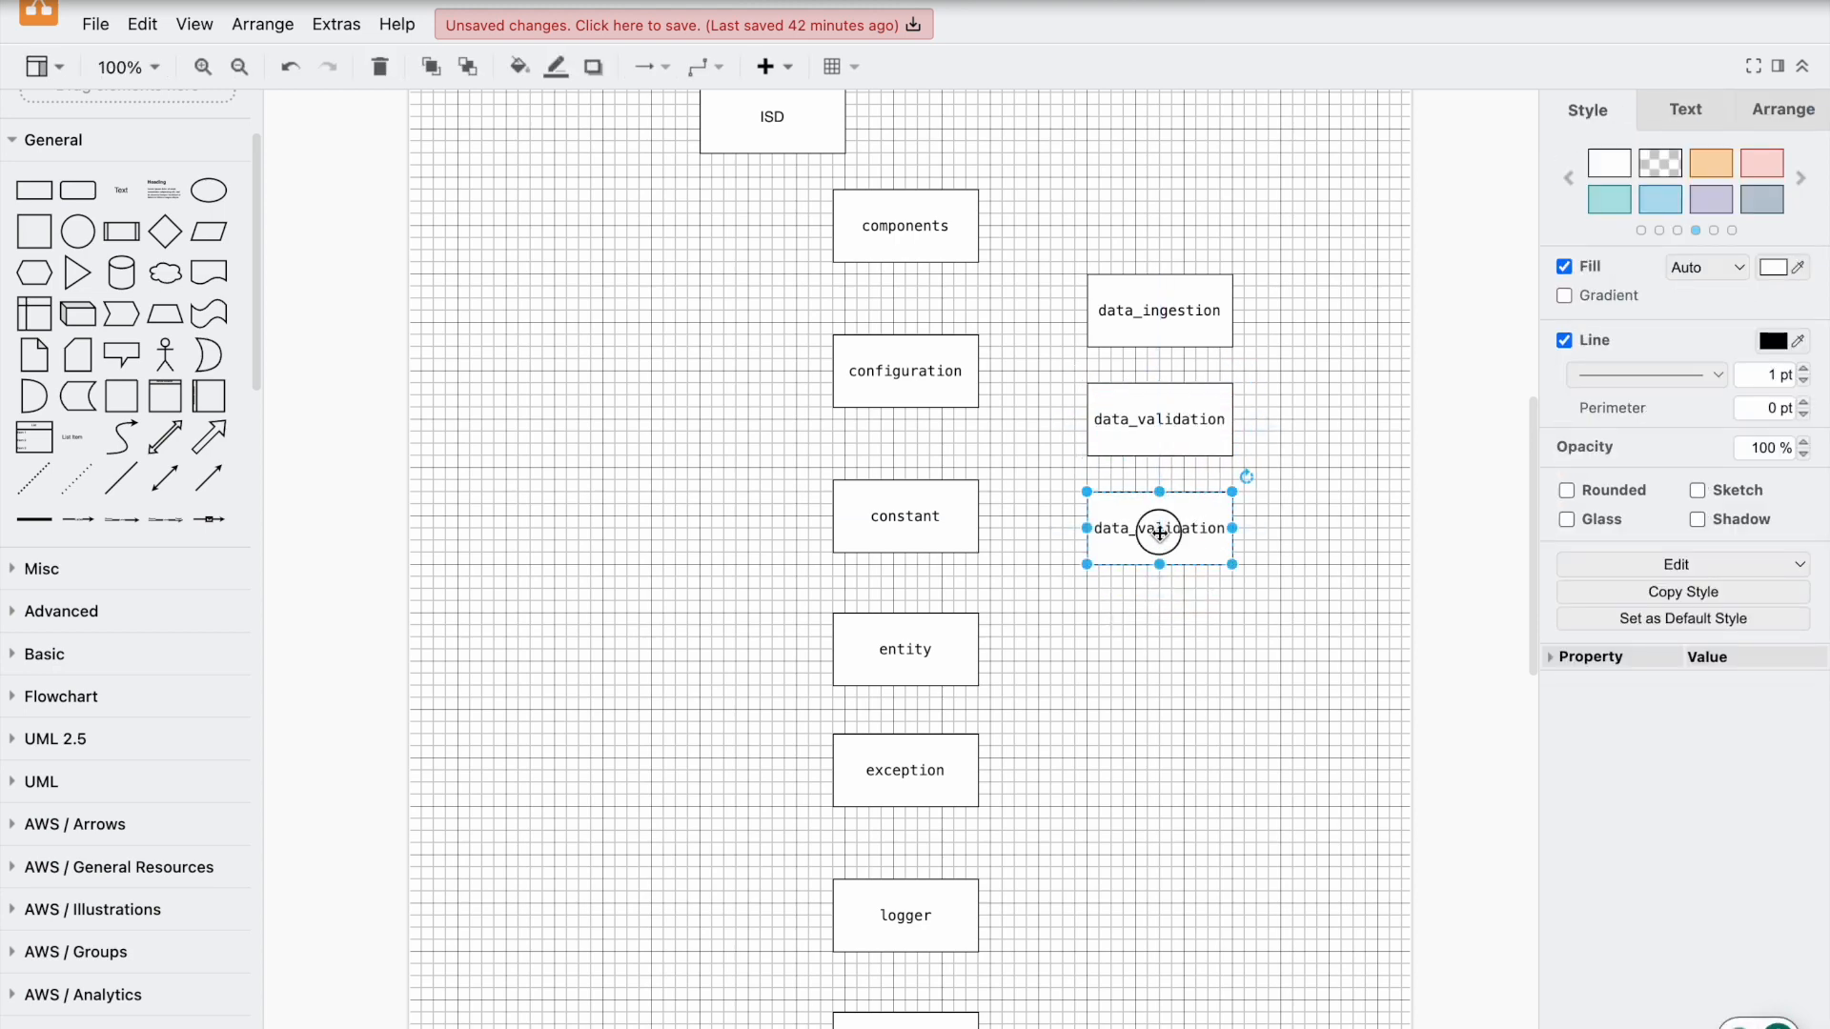
double_click(1160, 530)
text(Mode)
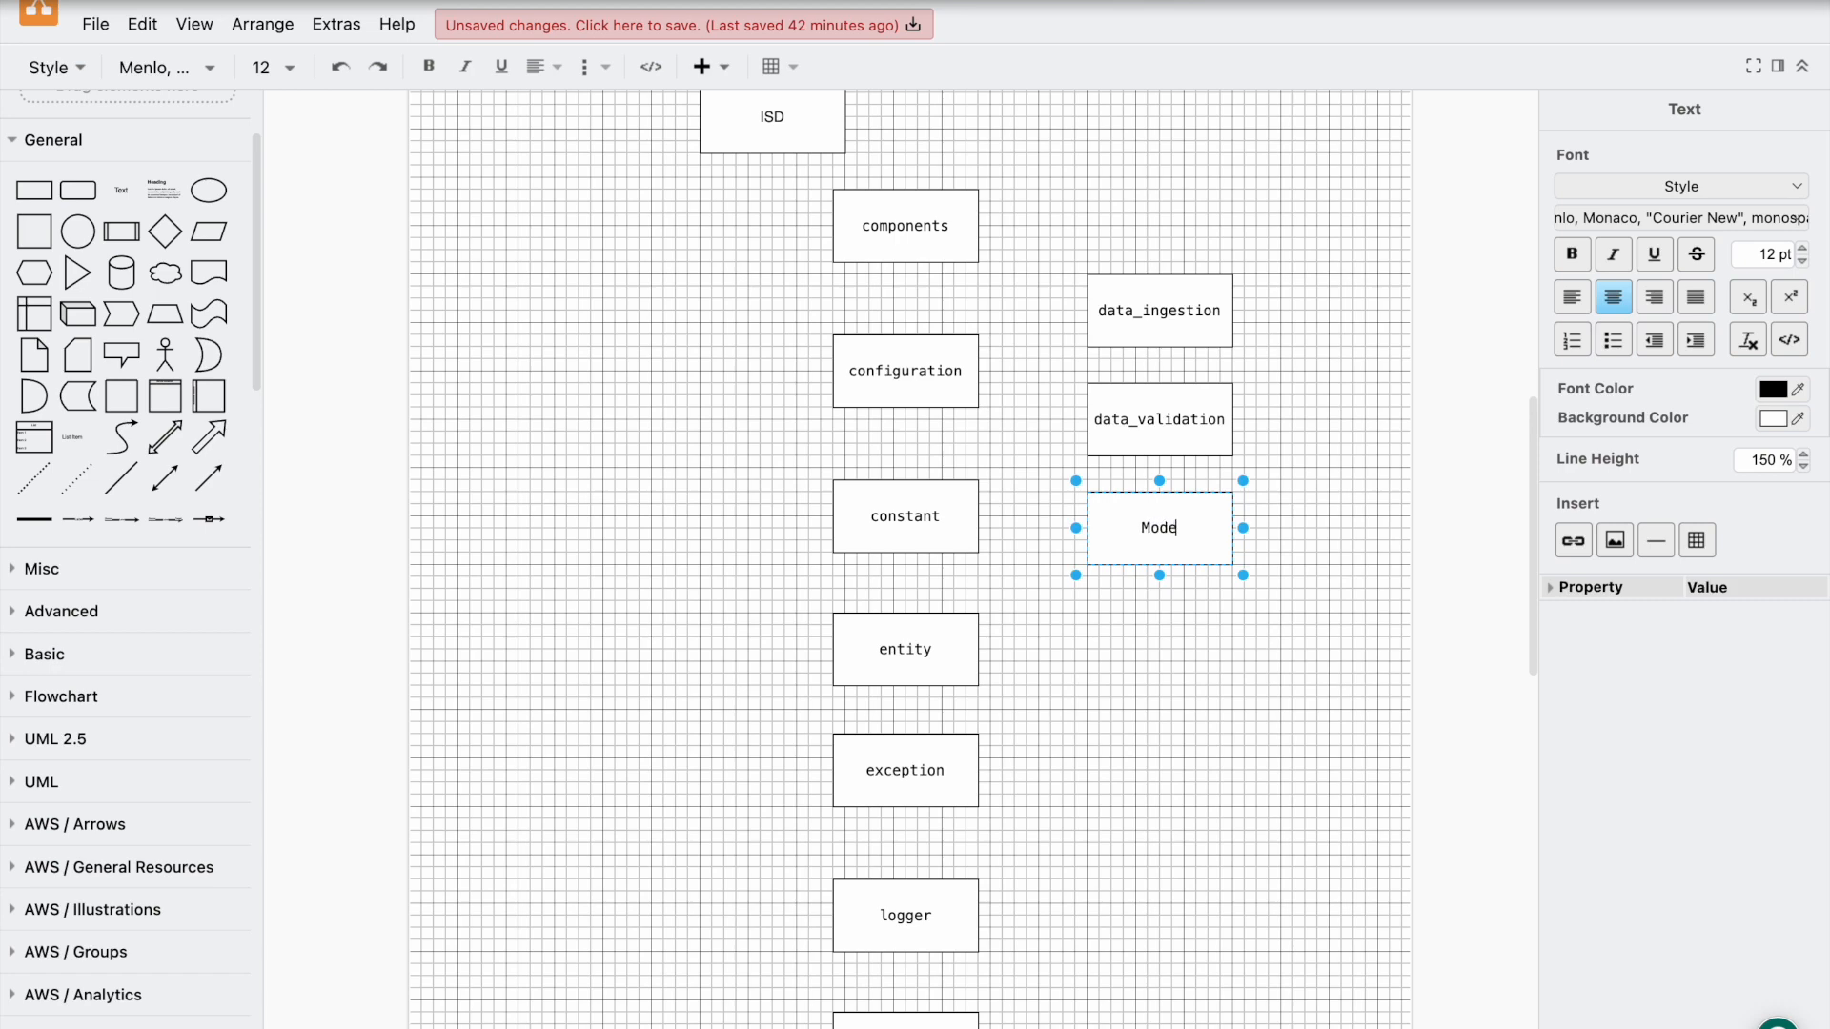
text(l_trainer)
click(1189, 604)
Step: Duplicate the "model_trainer" box directly below itself and relabel the copy "model_pusher"
click(1178, 541)
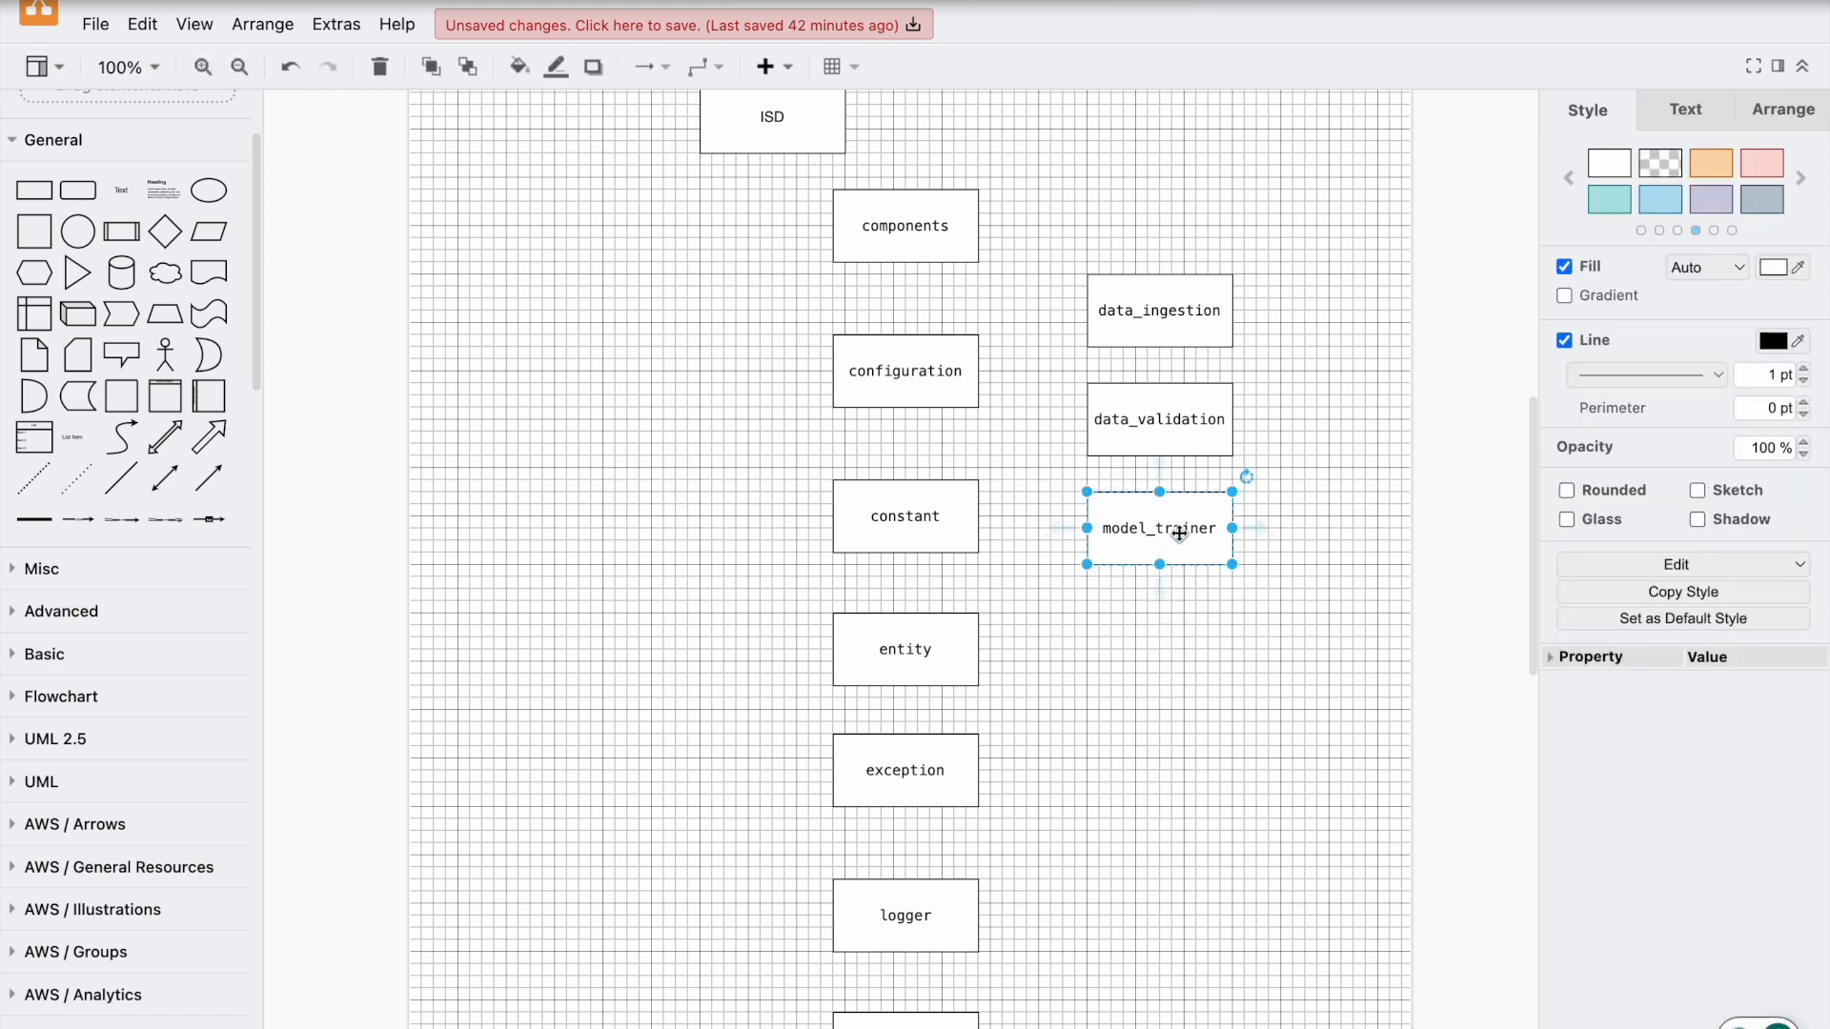
drag(1175, 533, 1164, 633)
double_click(1172, 638)
click(1159, 639)
double_click(1190, 642)
click(1160, 638)
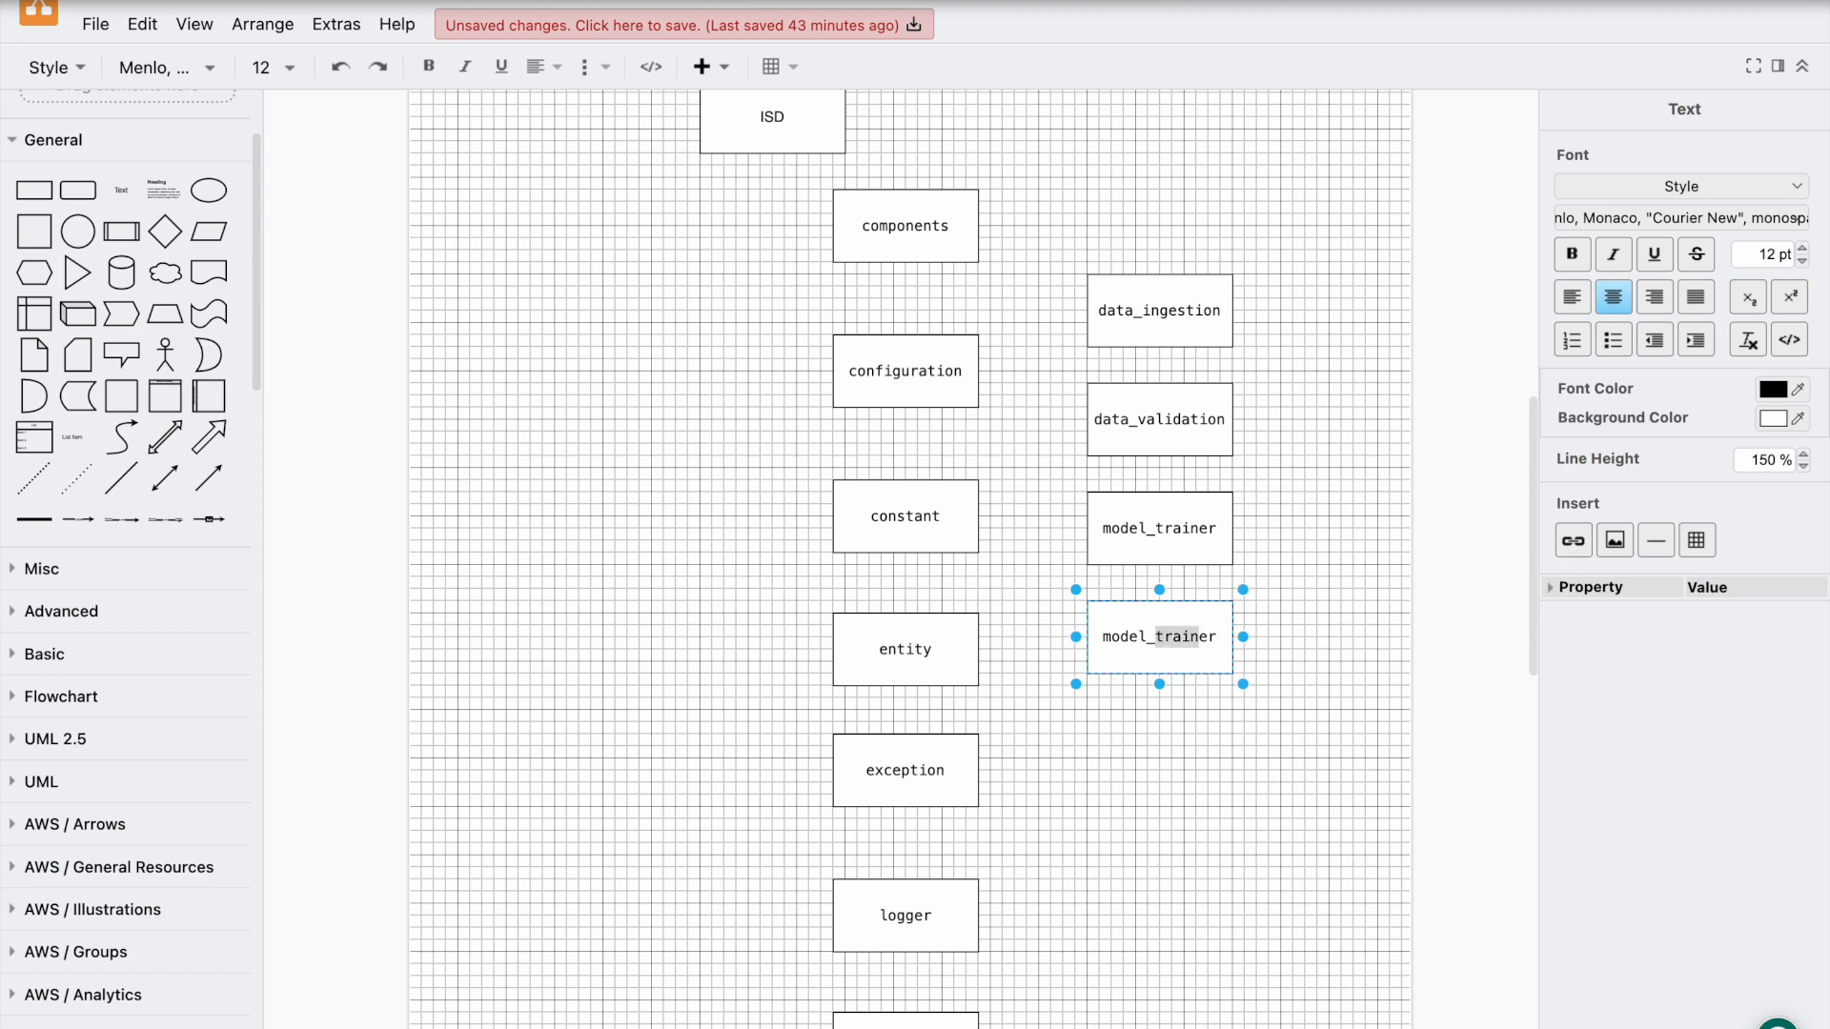
text(pusher)
scroll(1386, 612, up, 3)
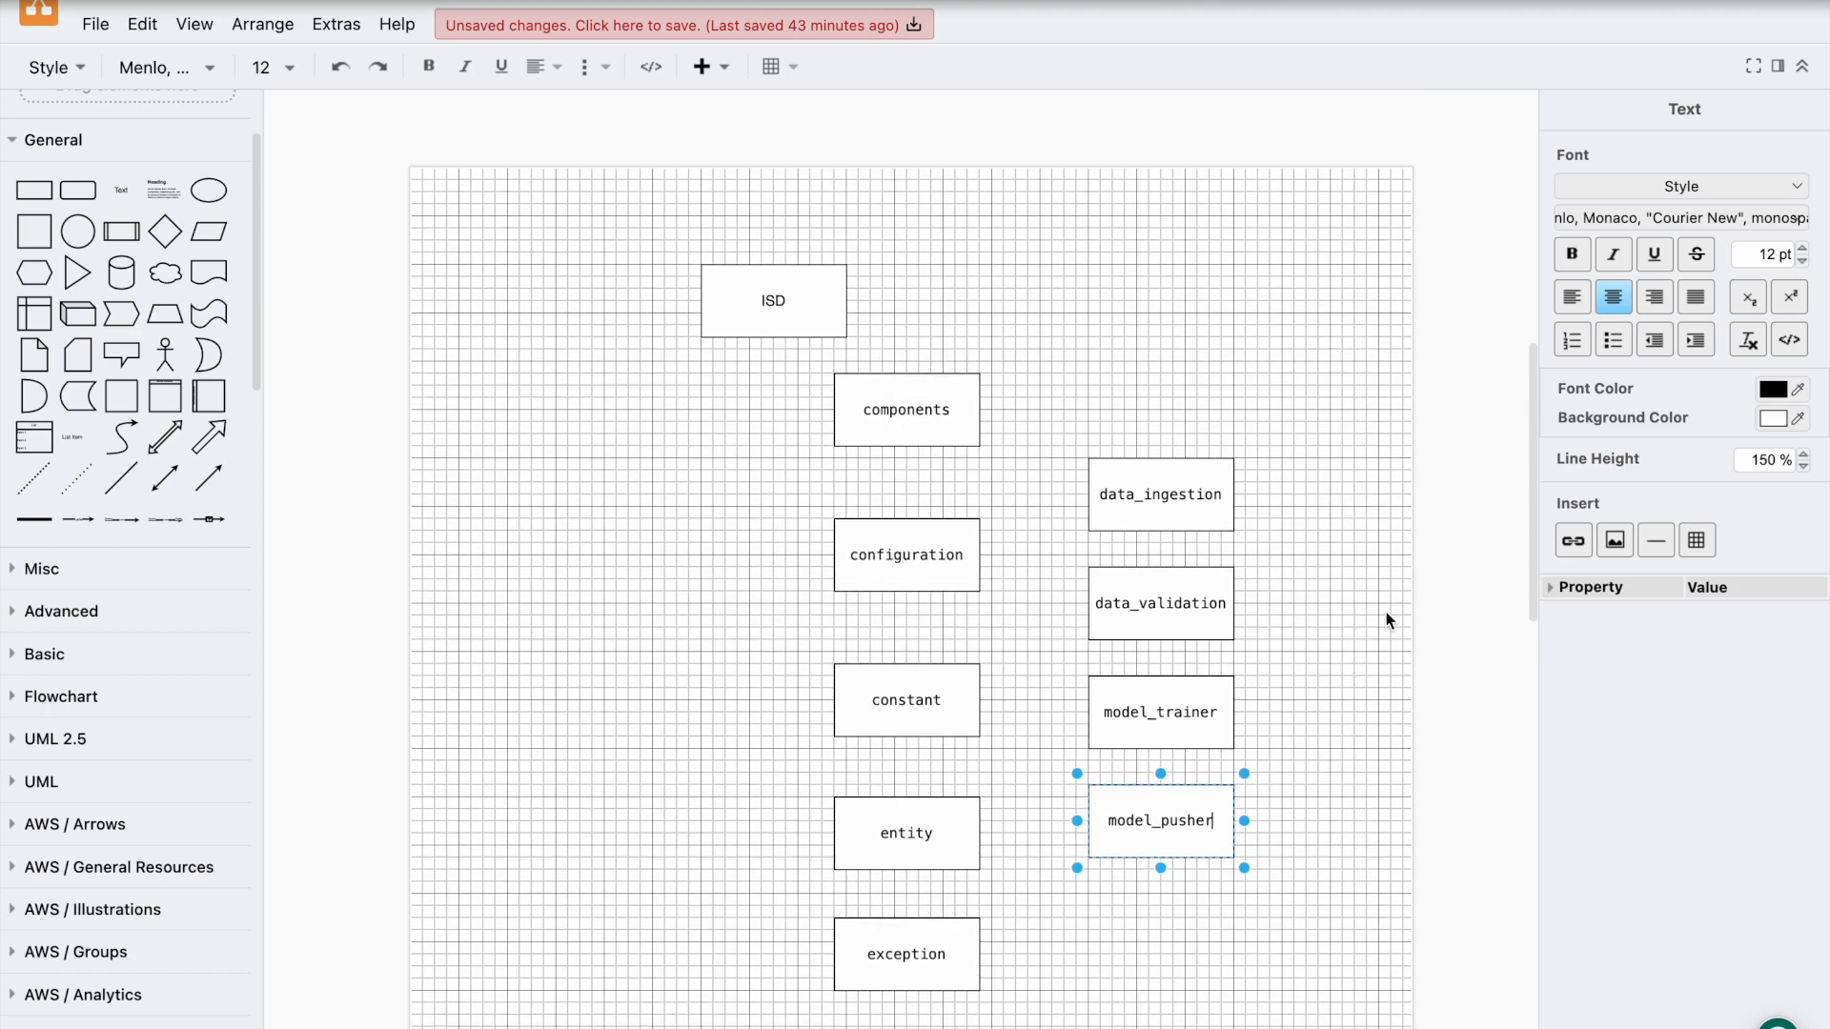
click(1268, 610)
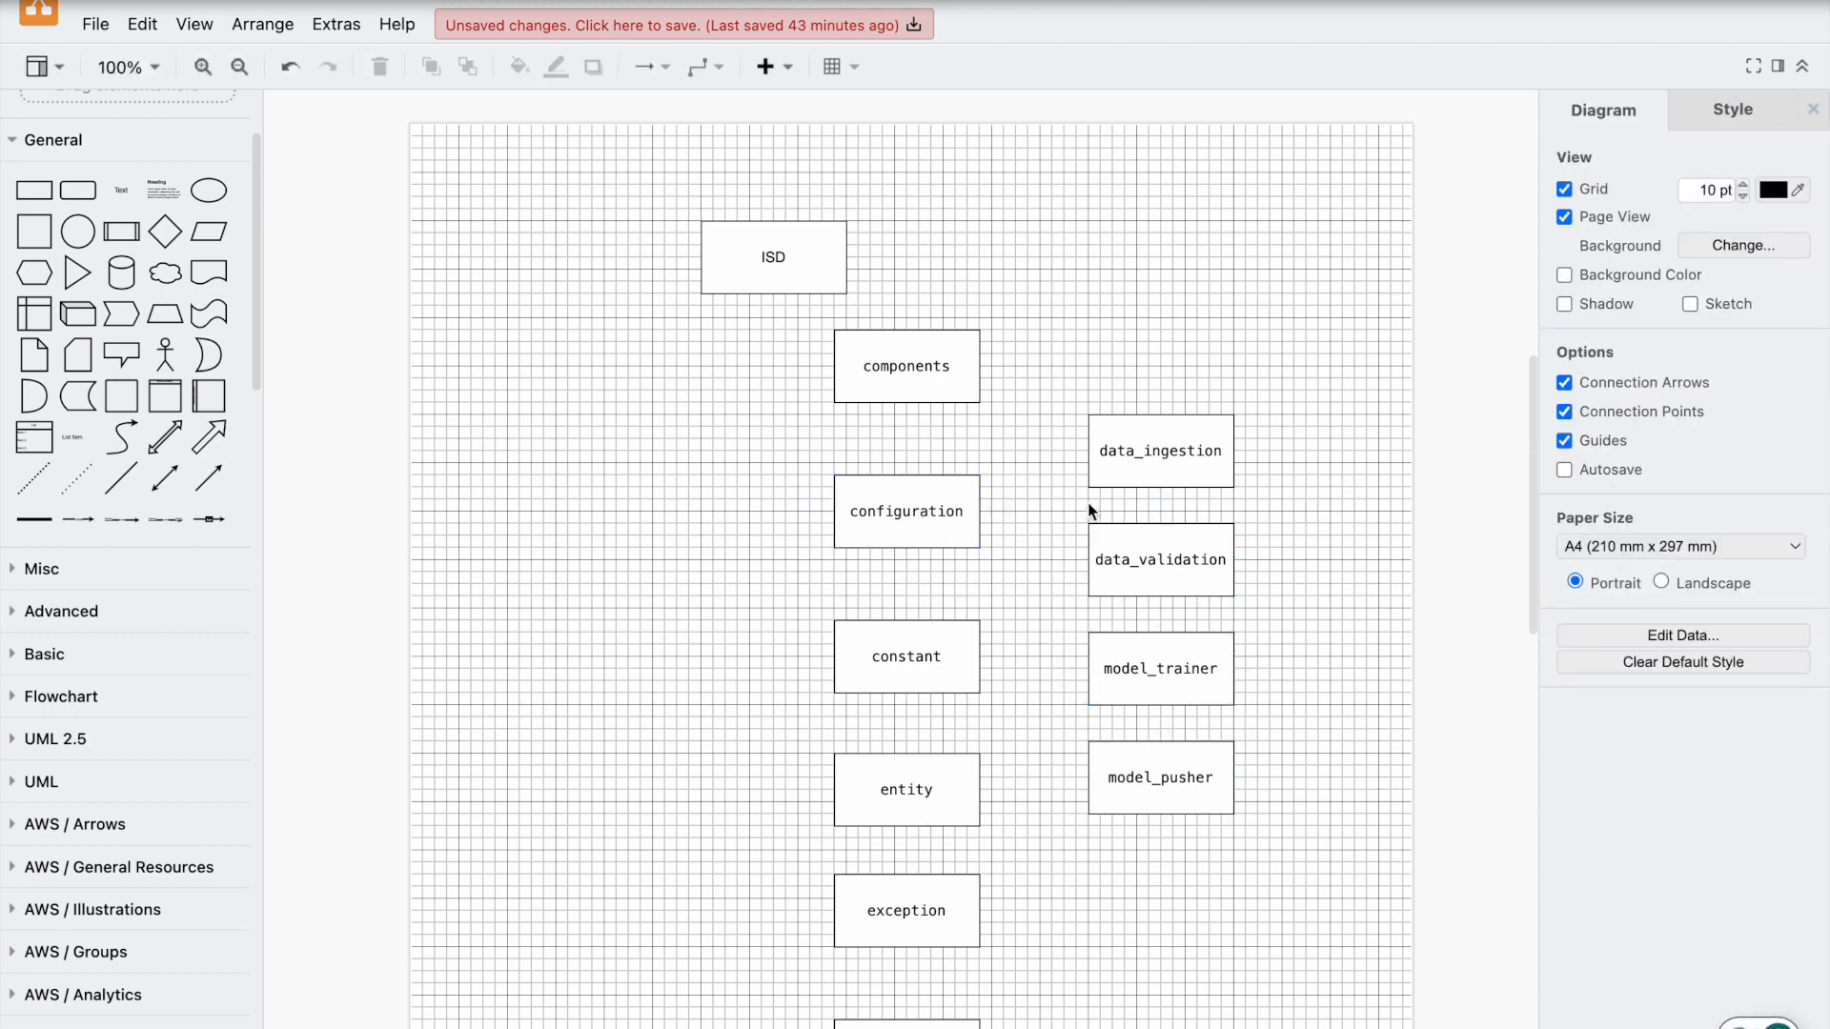
Step: Shift the ISD box a little to the left and draw an arrow from it to the "components" box
click(1148, 444)
mouse_move(1162, 489)
mouse_down()
mouse_move(1160, 458)
mouse_move(1161, 487)
mouse_up()
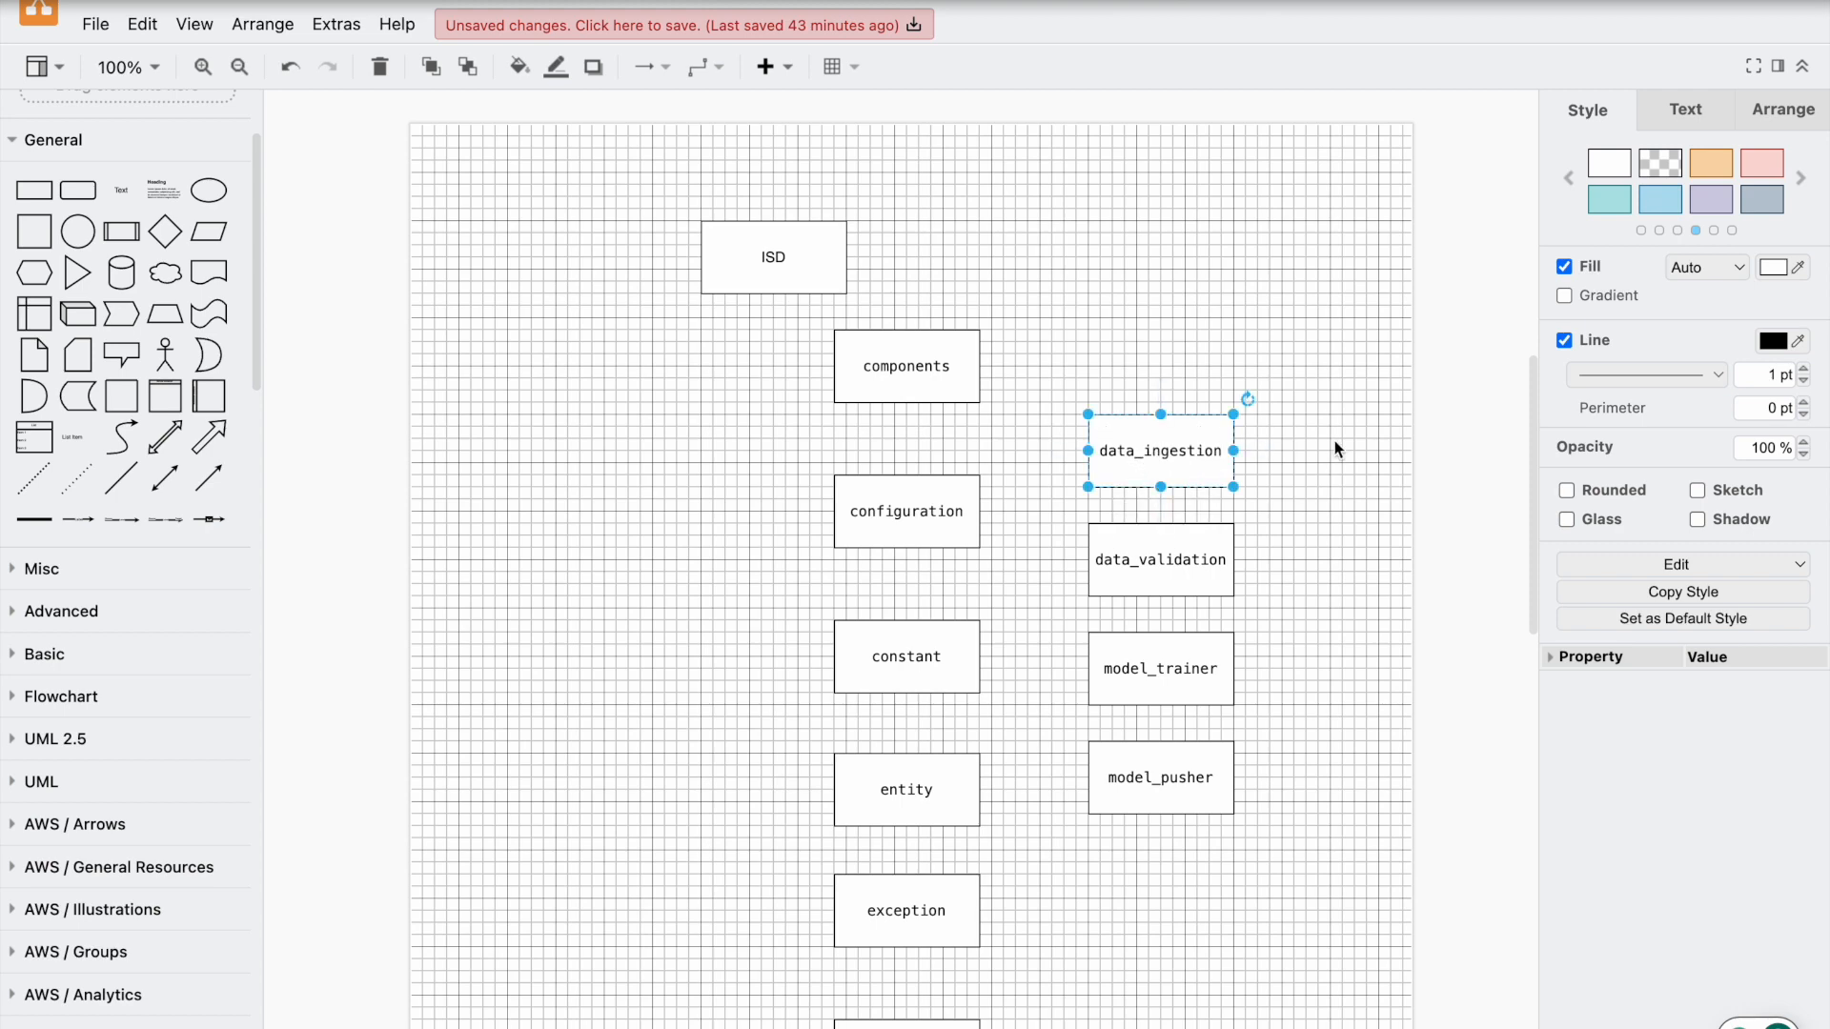
click(1334, 440)
drag(779, 271, 826, 373)
Step: Draw arrows from the "components" box to the "data_ingestion" and "data_validation" boxes
click(879, 388)
drag(1014, 363, 1083, 456)
click(952, 392)
drag(1013, 392, 1092, 564)
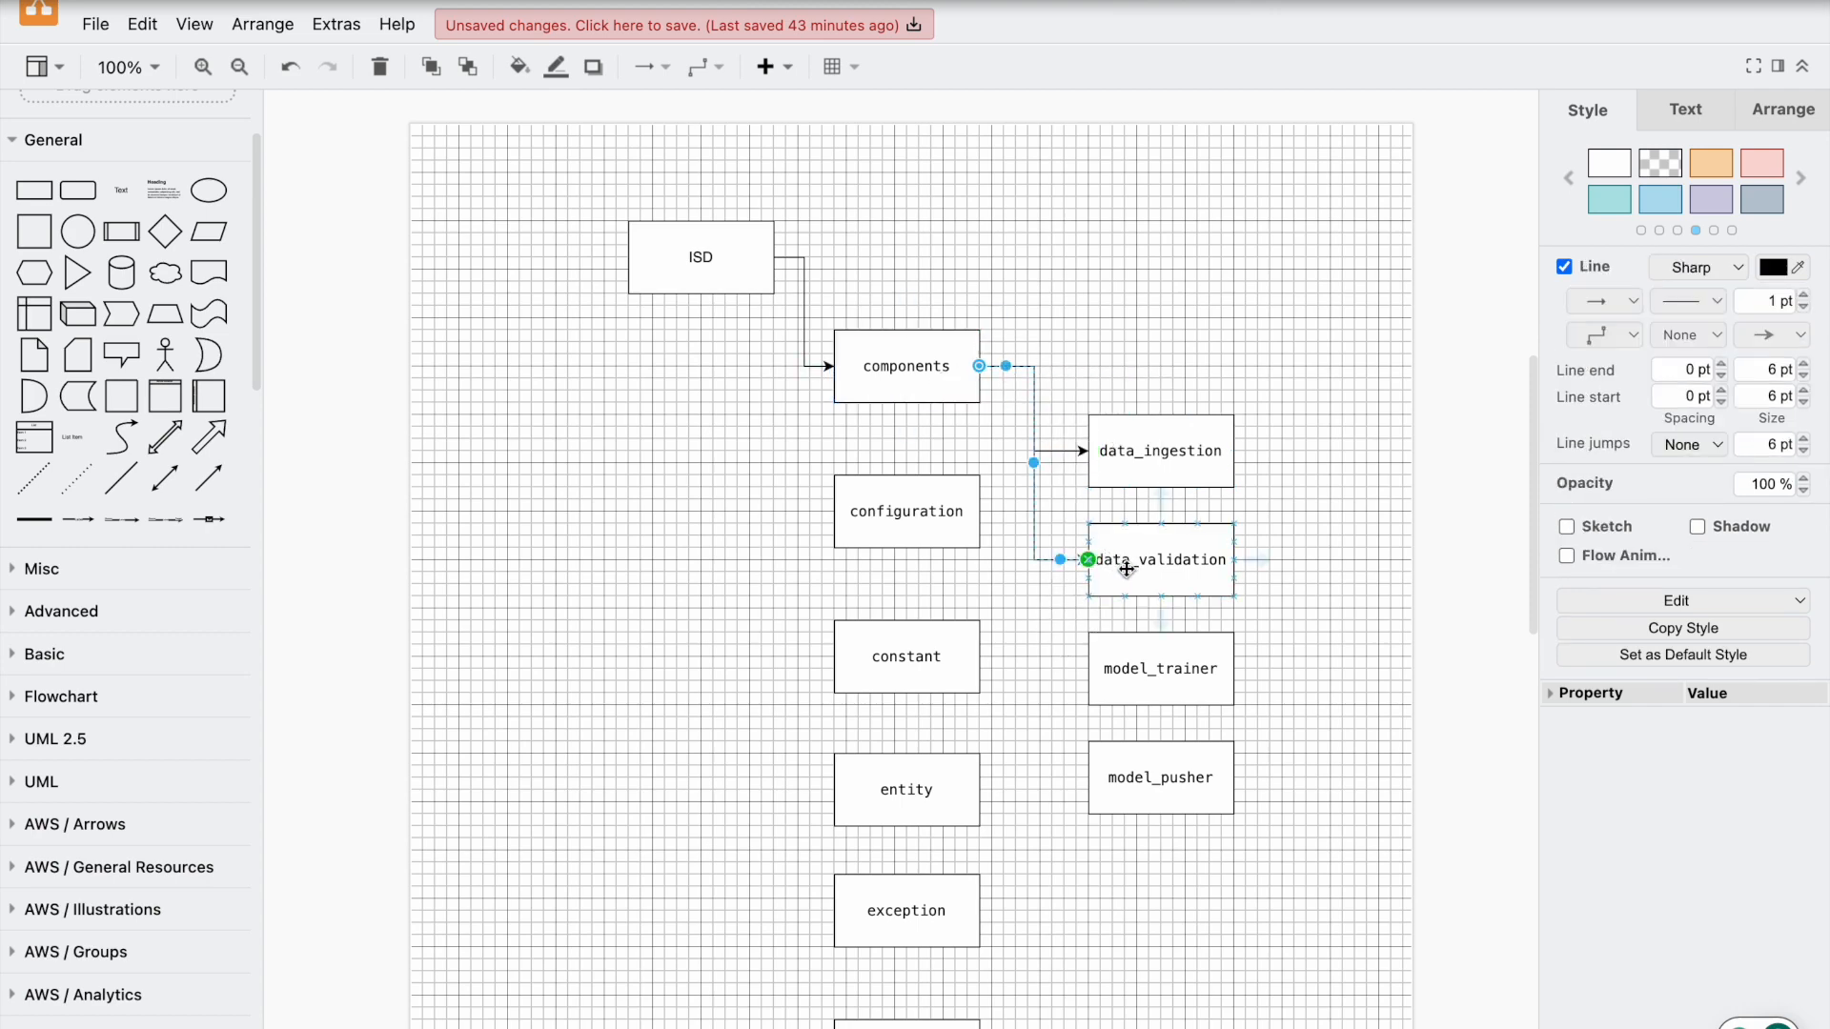
Step: Draw arrows from "components" to the "model_trainer" and "model_pusher" boxes, moving "model_trainer" slightly down
ctrl+scroll(1111, 572, up, 6)
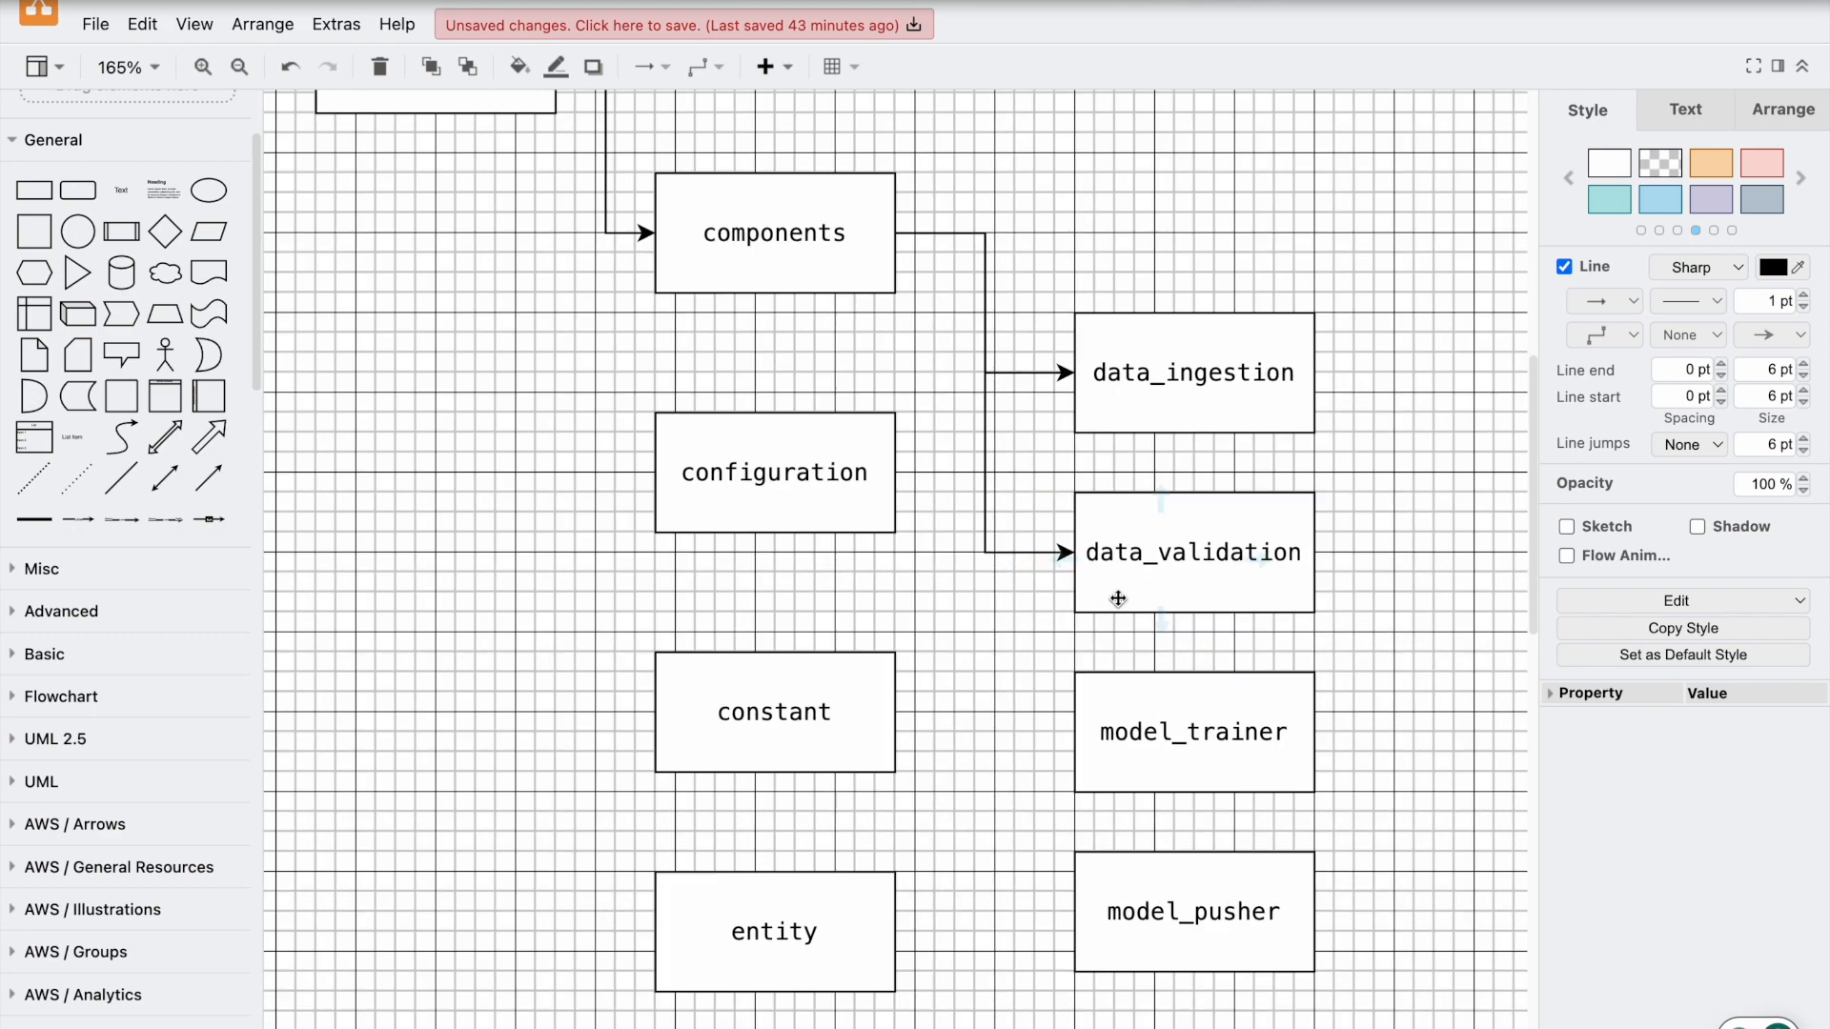
click(1150, 496)
mouse_move(1106, 499)
mouse_down()
mouse_move(1168, 511)
mouse_move(1058, 534)
mouse_move(1090, 499)
mouse_move(1119, 517)
mouse_move(1115, 556)
mouse_move(804, 581)
mouse_move(1246, 559)
mouse_move(1097, 515)
mouse_up()
scroll(1096, 515, down, 5)
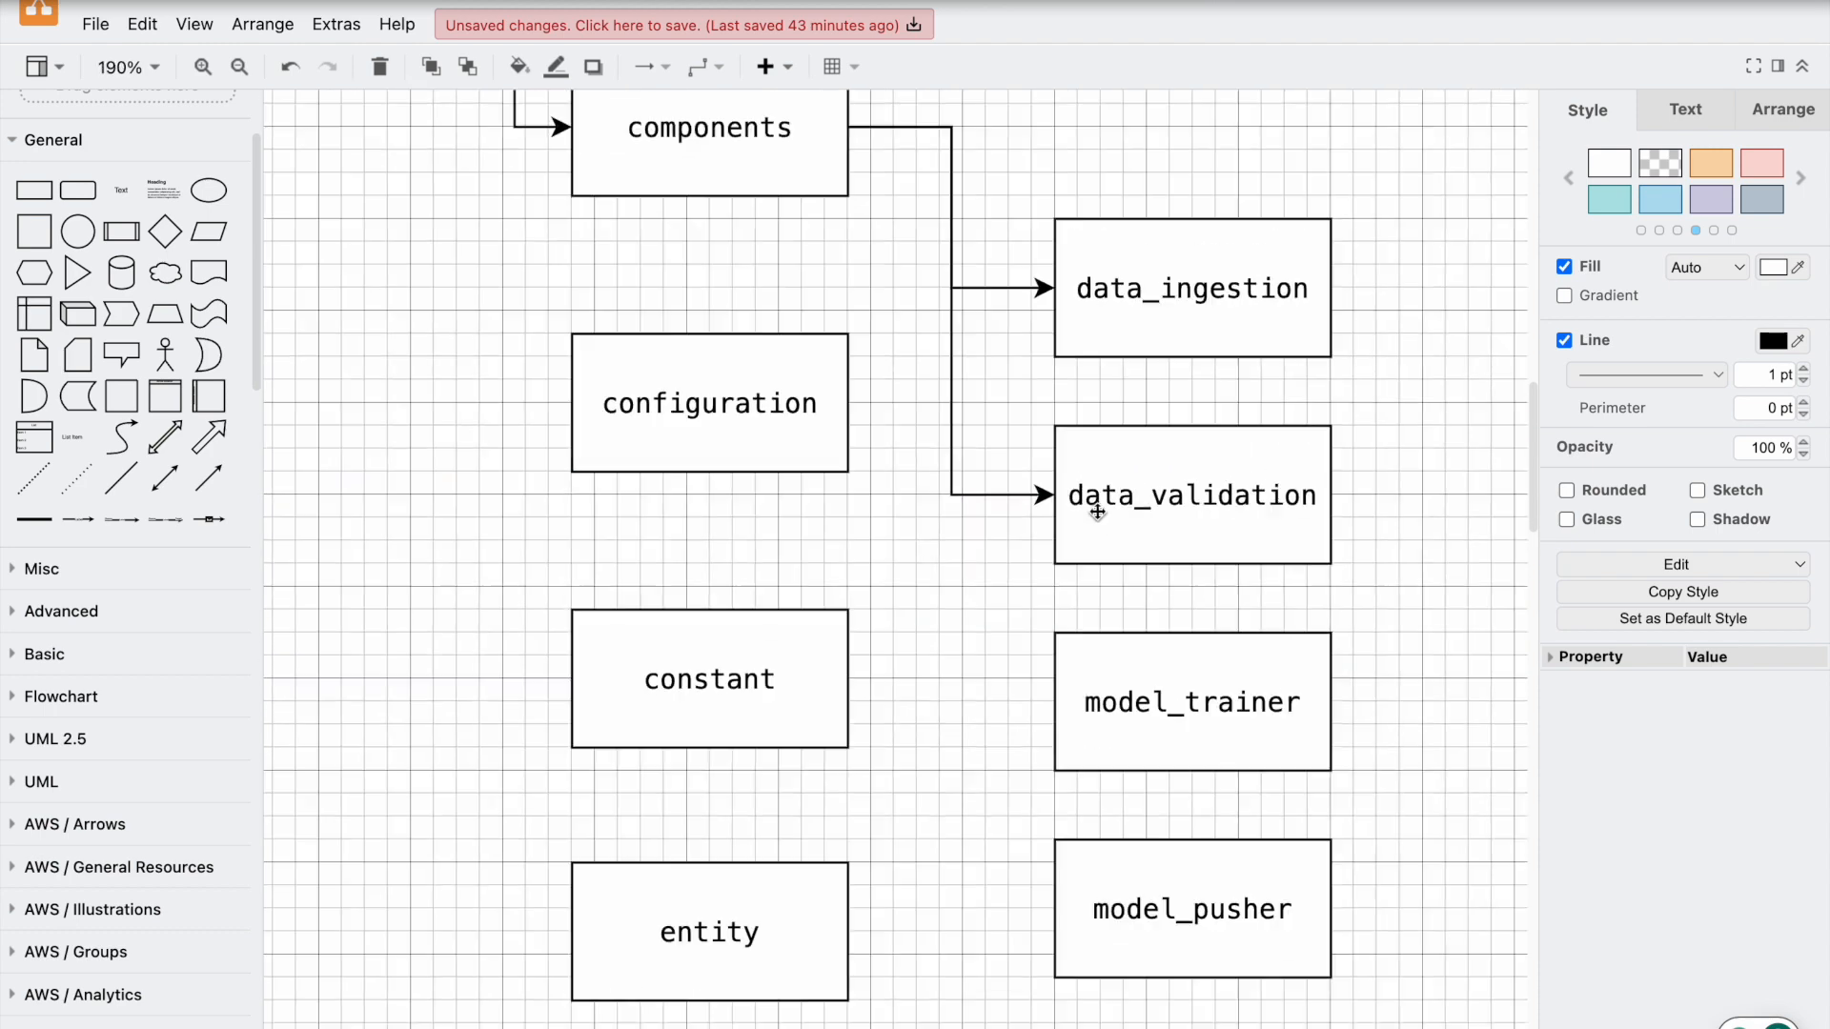
mouse_move(836, 238)
mouse_down()
mouse_move(776, 277)
mouse_move(870, 238)
mouse_move(1095, 305)
mouse_move(841, 237)
mouse_up()
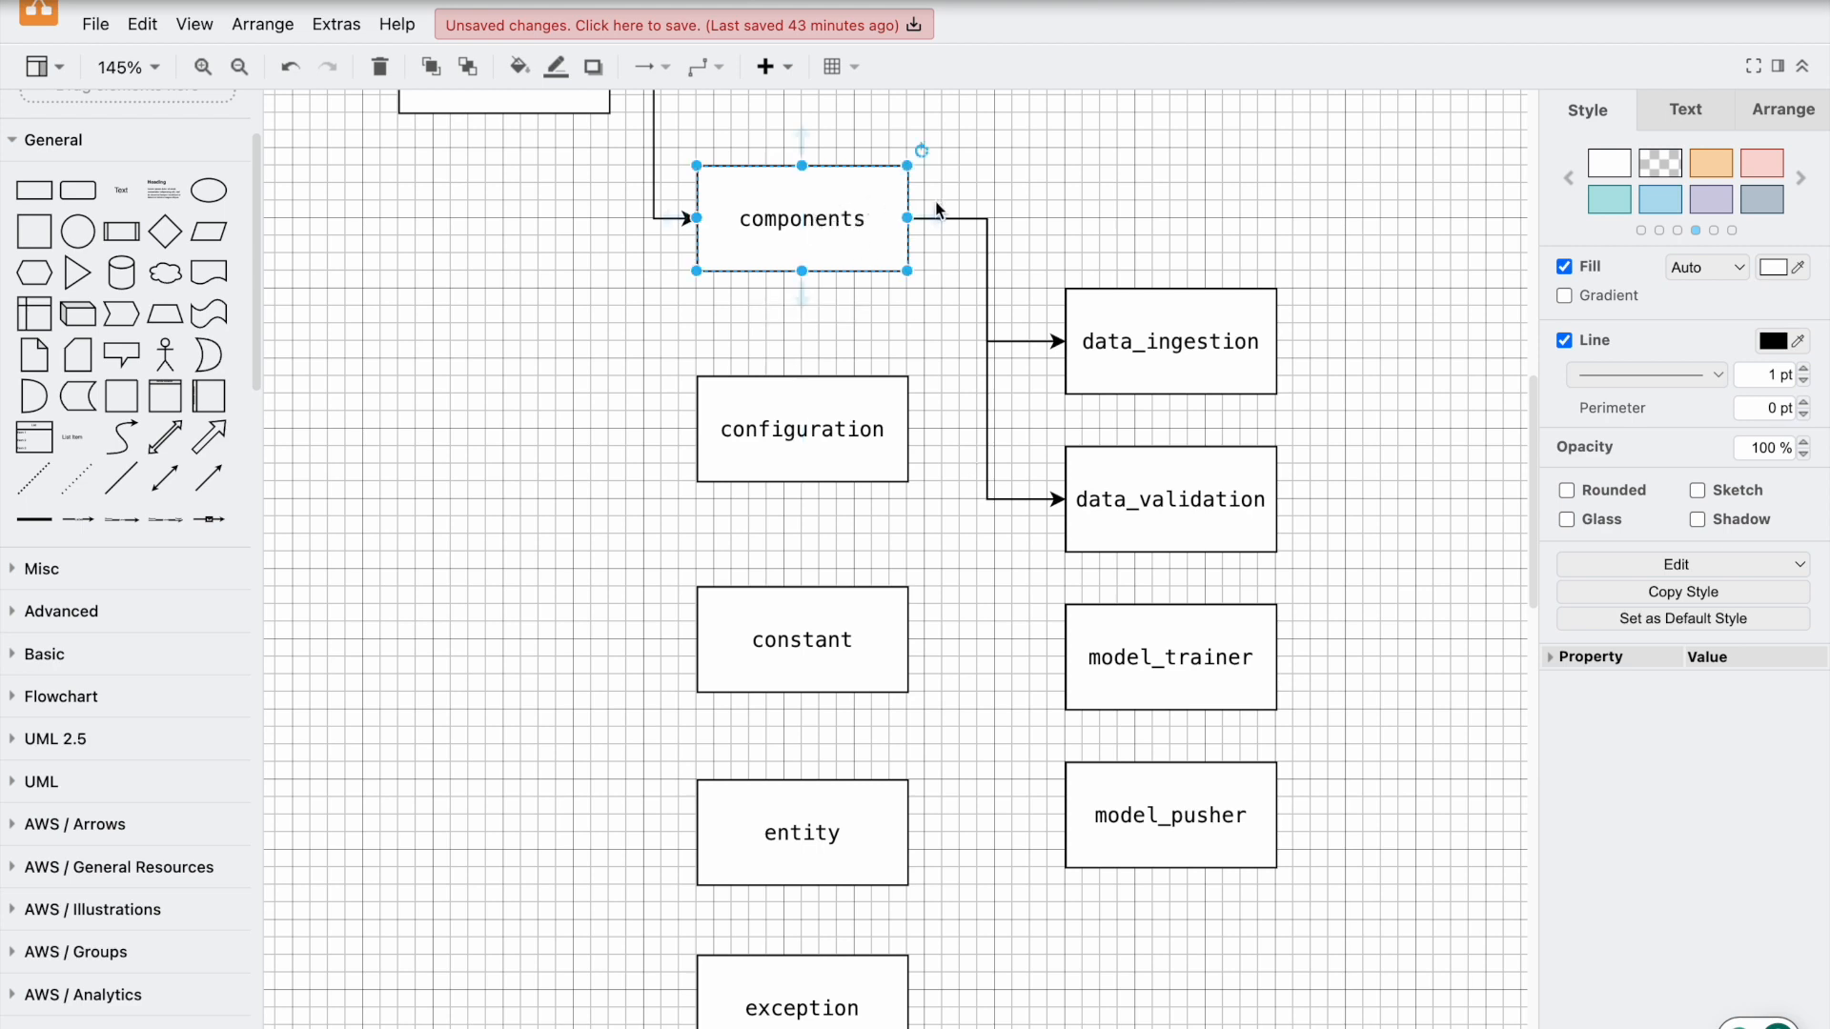
drag(942, 217, 1067, 665)
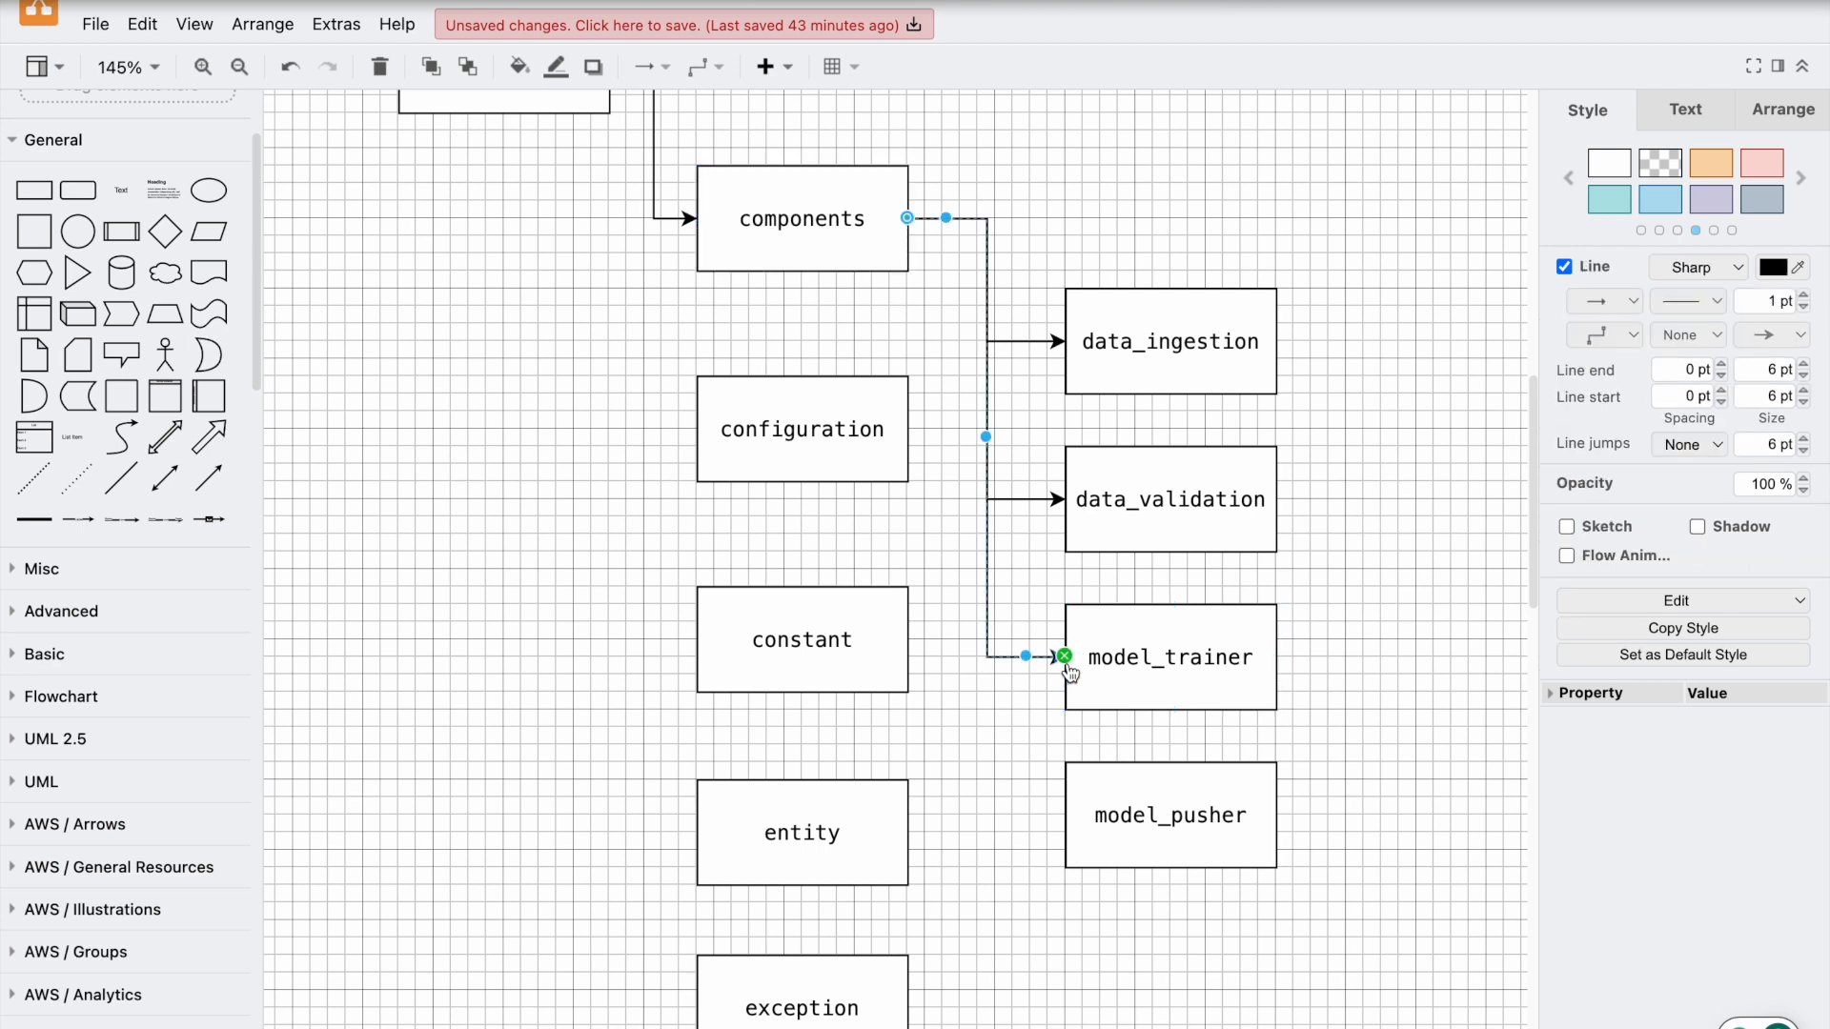
mouse_move(1175, 660)
mouse_down()
mouse_move(1179, 678)
mouse_move(1174, 663)
mouse_up()
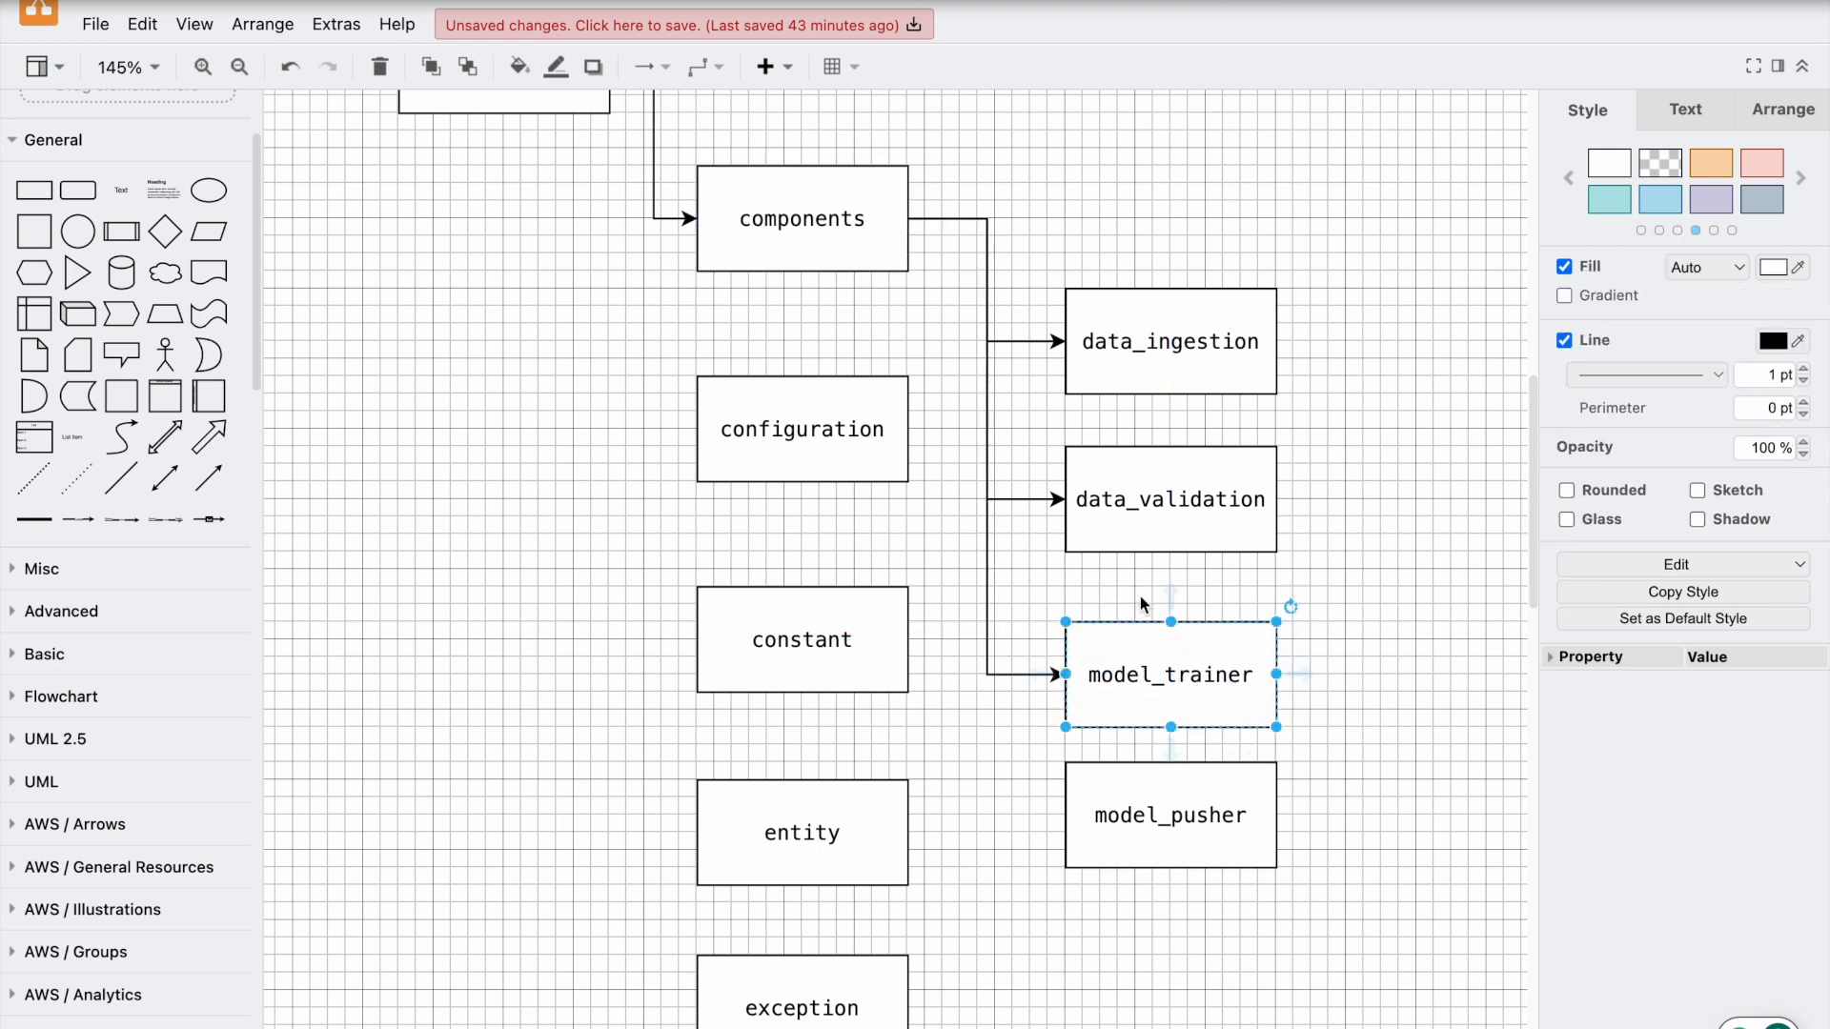
click(839, 220)
mouse_move(940, 214)
drag(940, 215, 1067, 816)
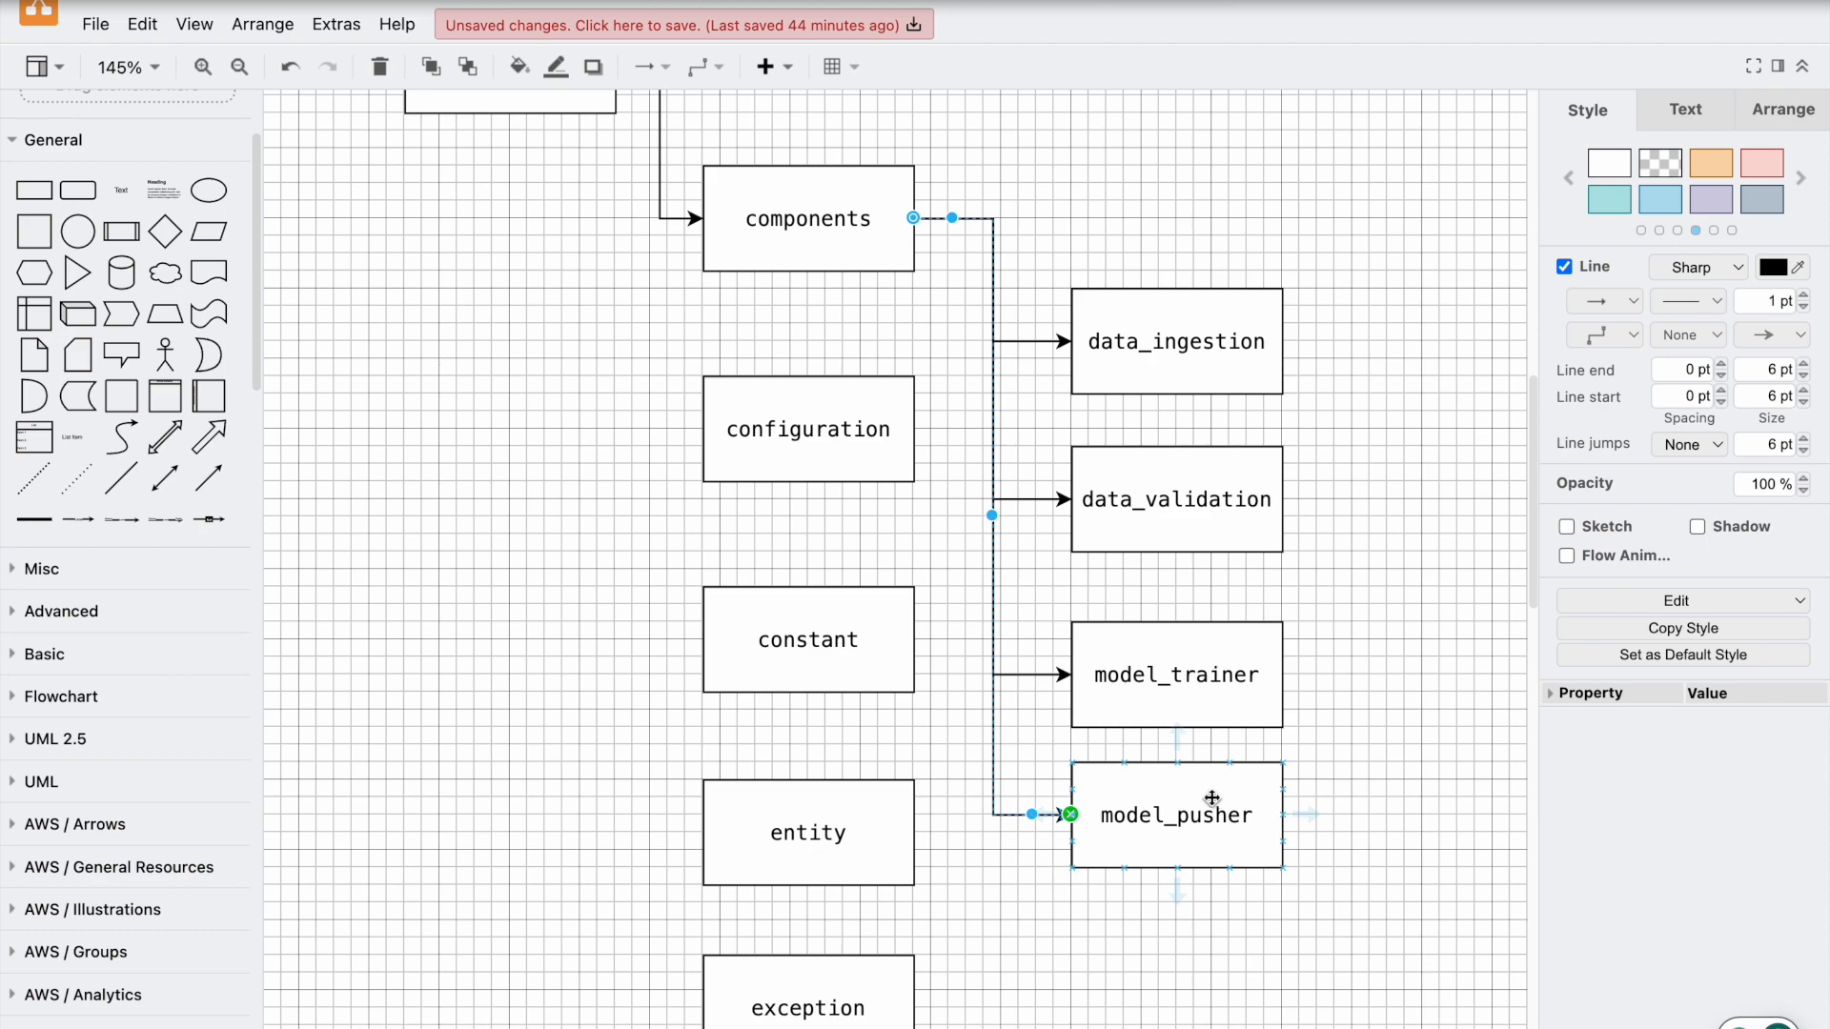
Step: Examine the arrows running from ISD to "components" and on to the four component file boxes
scroll(894, 410, up, 2)
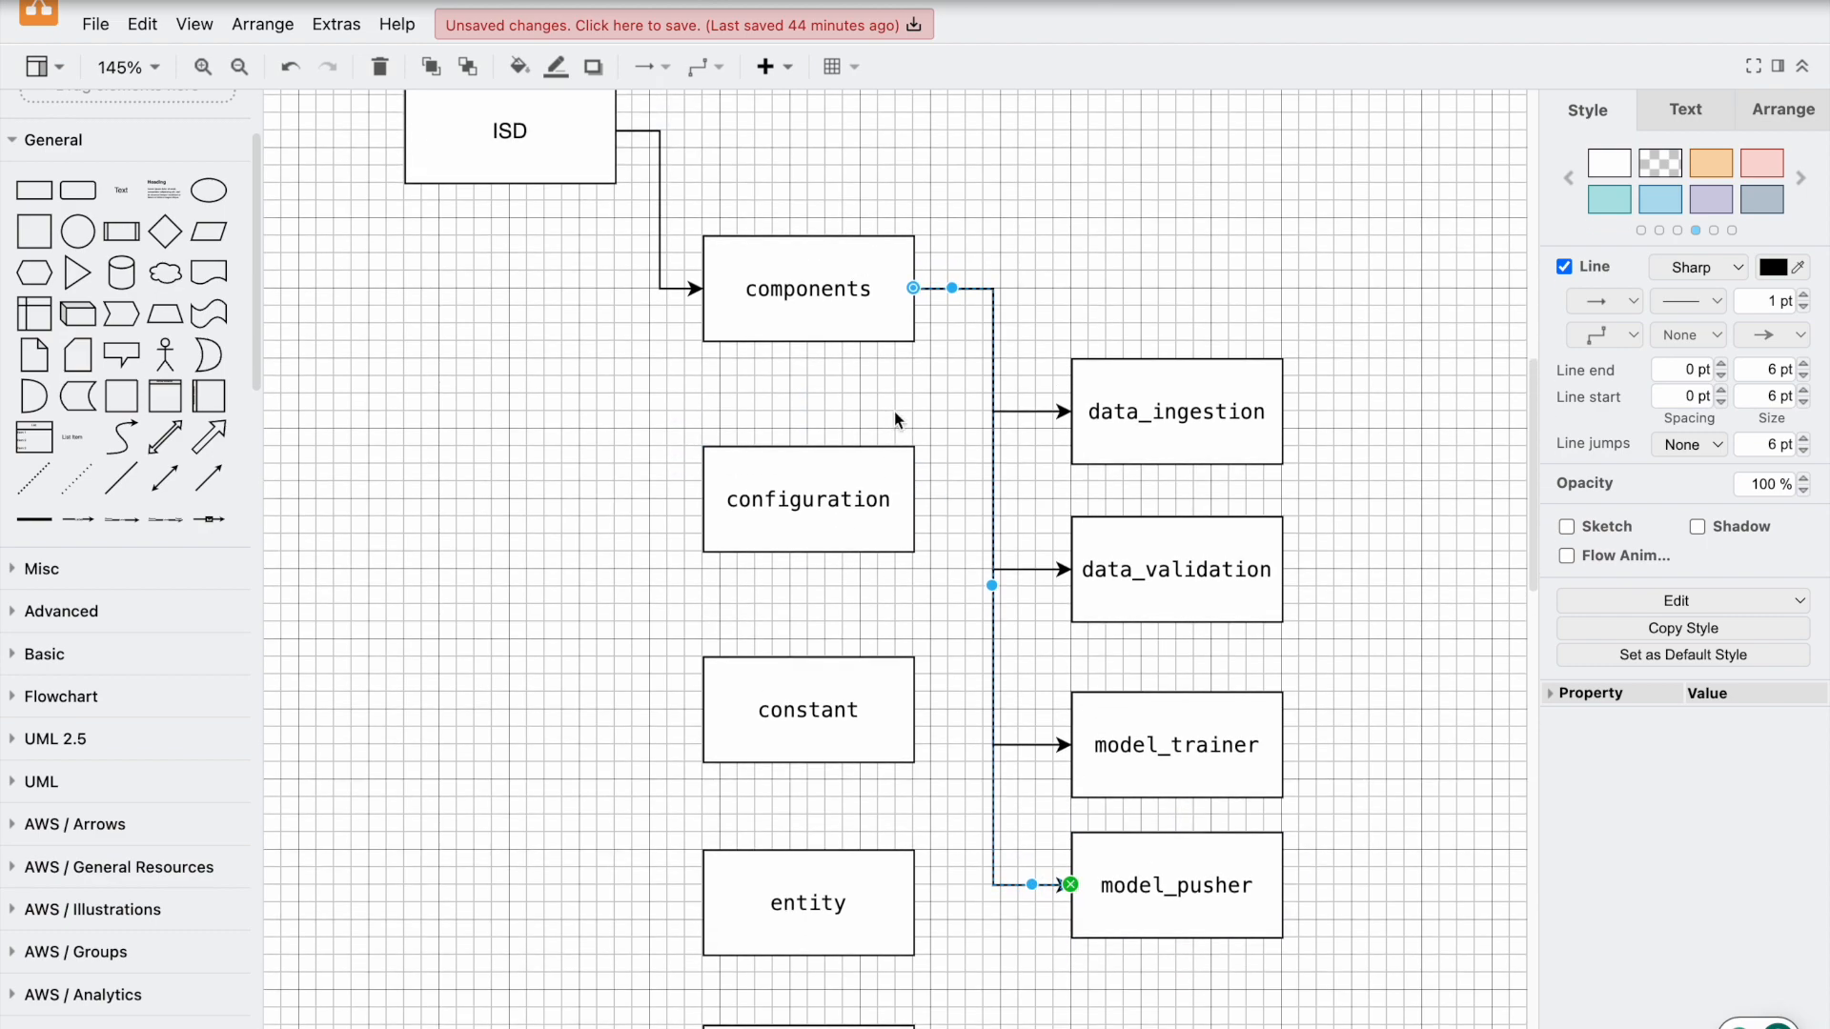
scroll(894, 410, left, 2)
scroll(894, 410, up, 2)
scroll(894, 409, left, 1)
scroll(894, 409, right, 2)
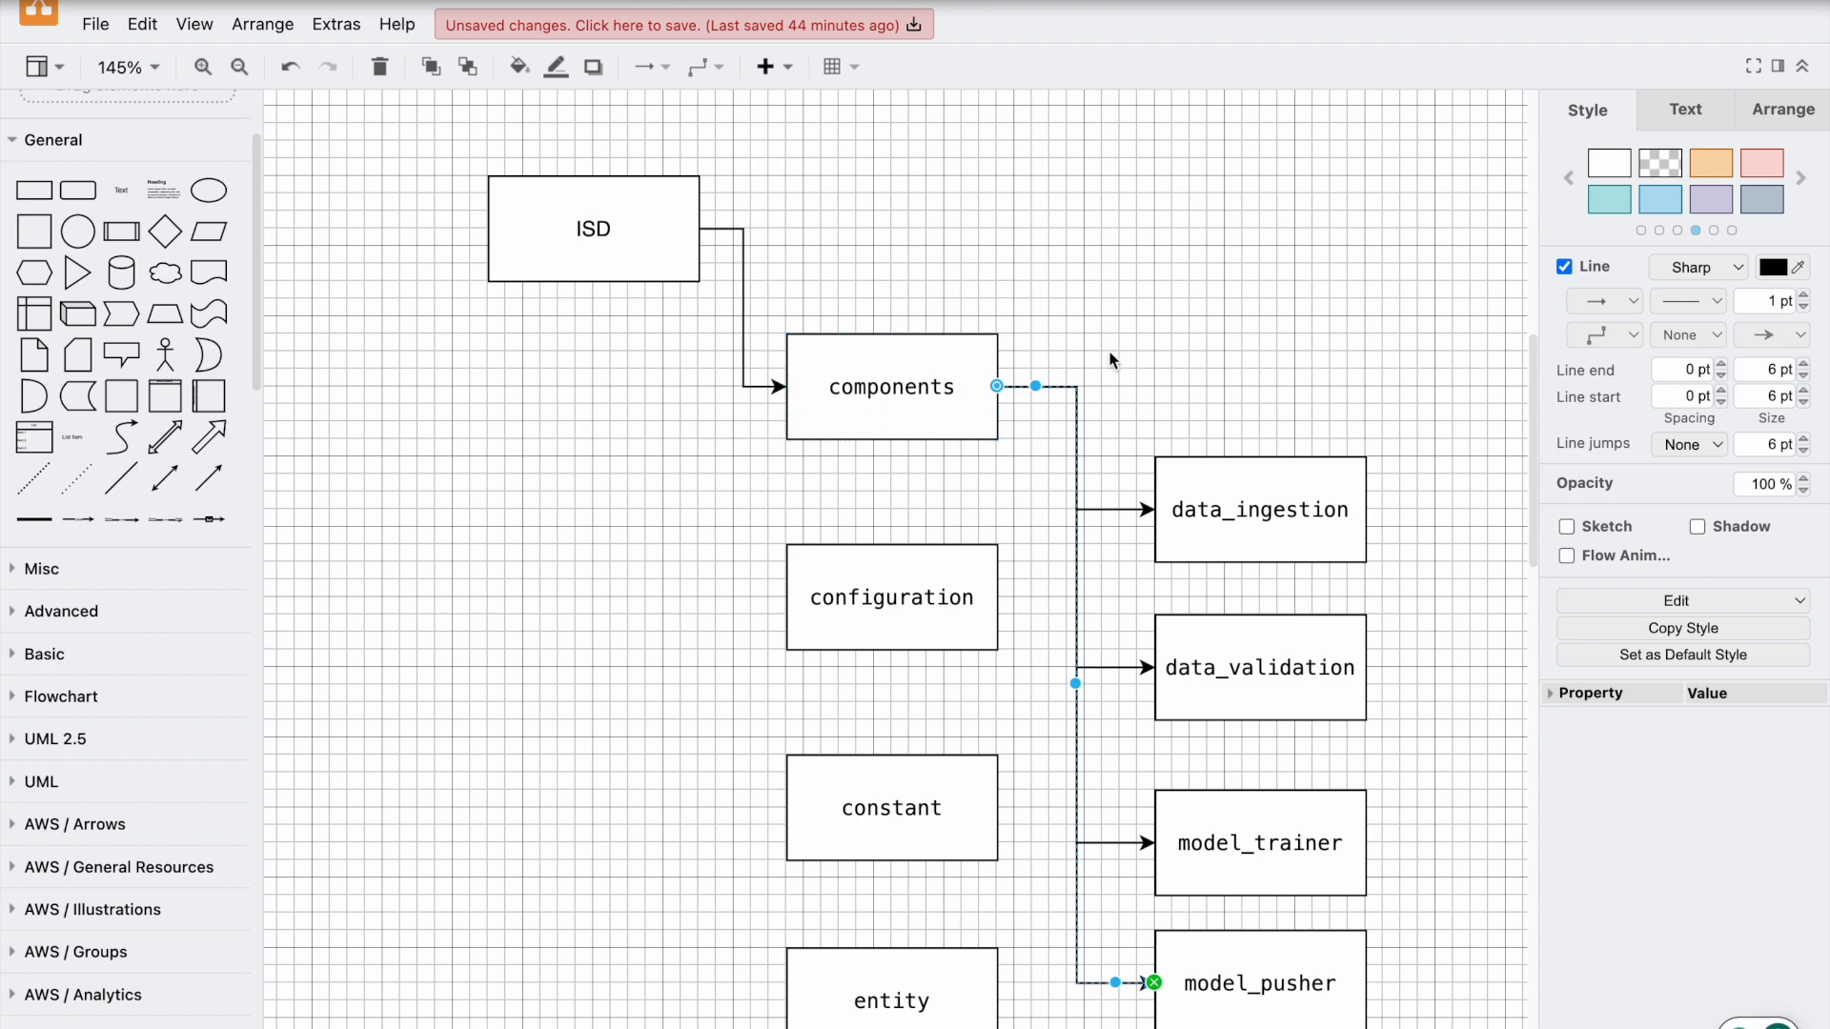
scroll(1256, 242, down, 1)
scroll(1256, 242, right, 2)
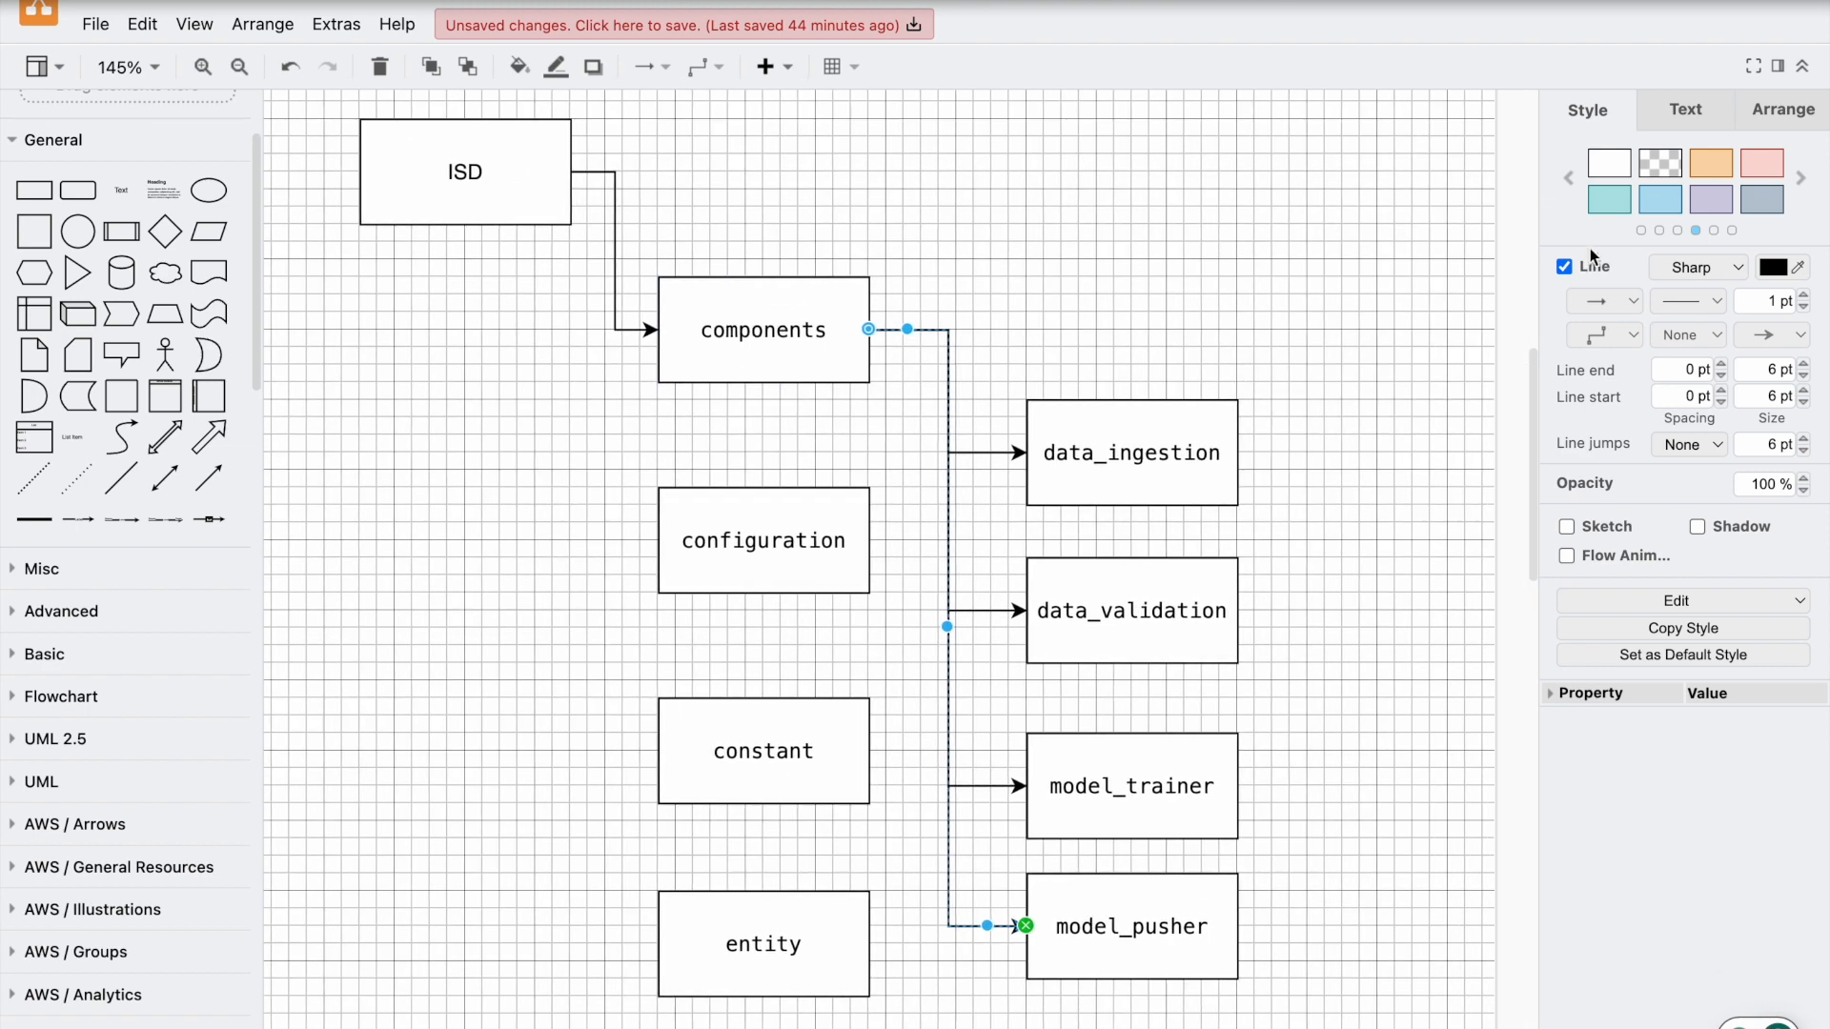
click(1310, 225)
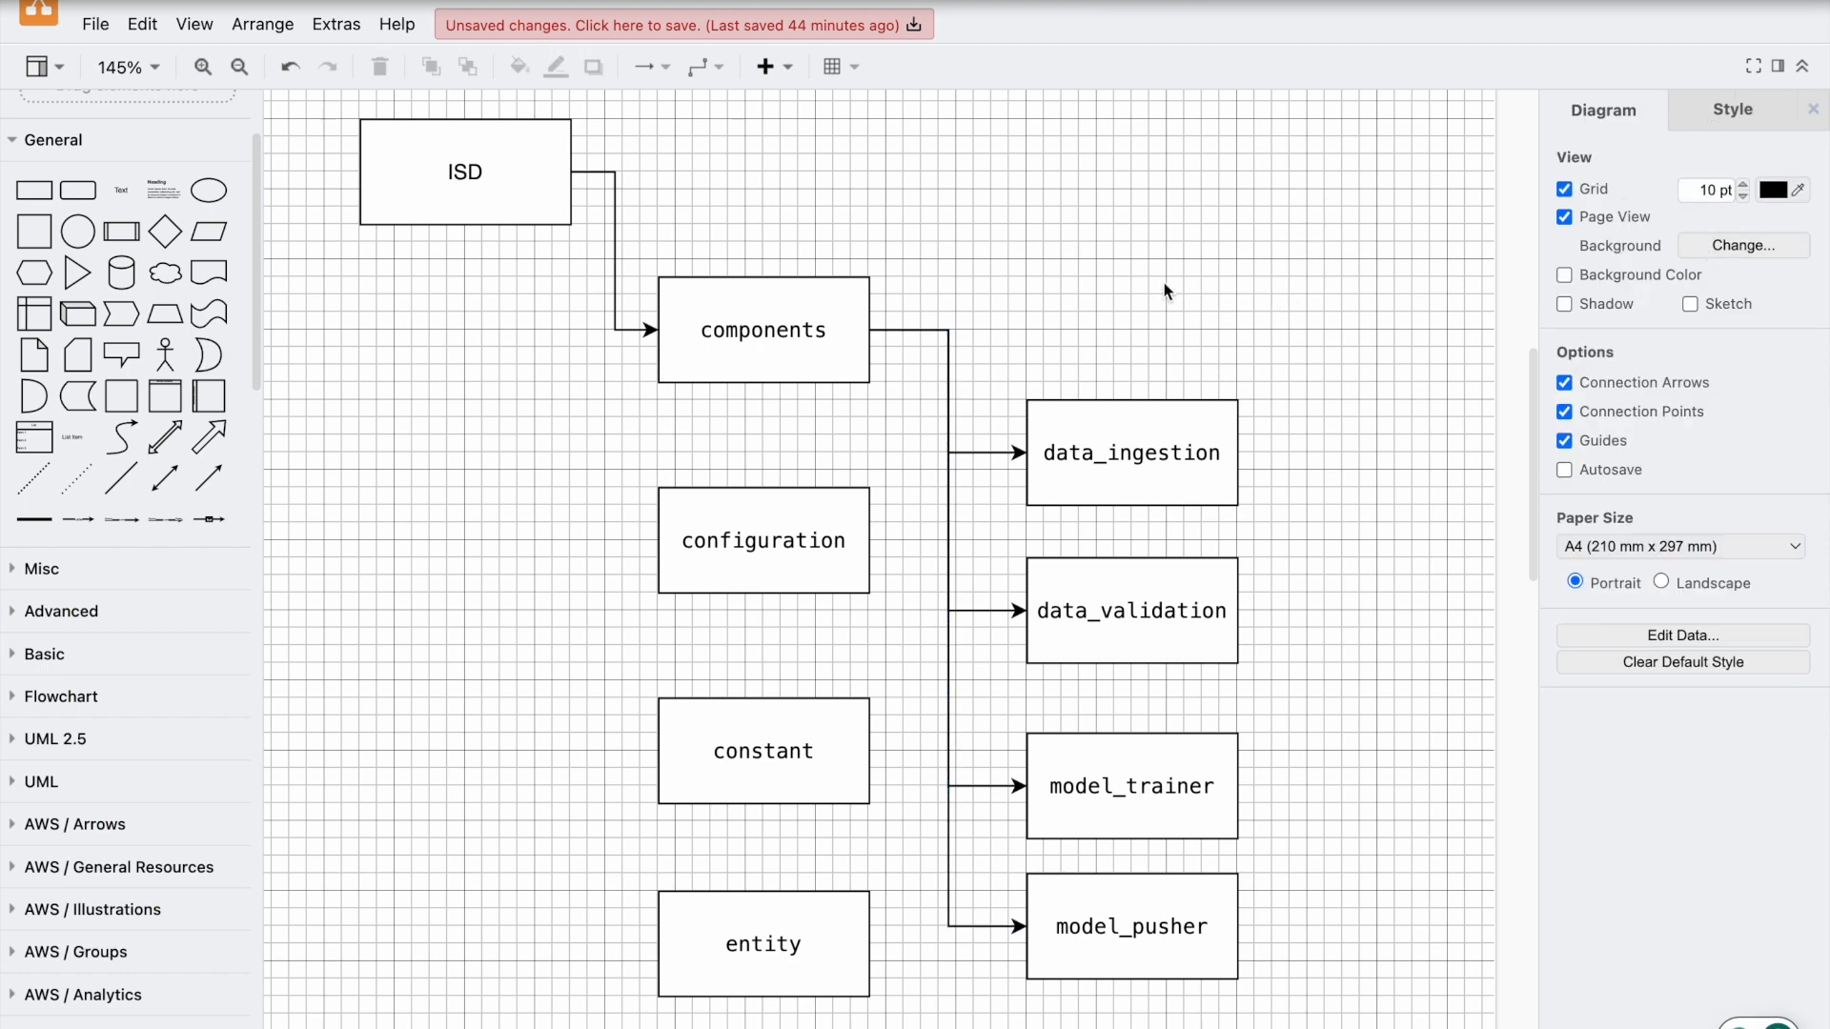
scroll(1165, 290, up, 1)
scroll(1246, 319, left, 3)
scroll(1246, 319, down, 3)
scroll(1248, 318, up, 5)
scroll(1249, 320, down, 3)
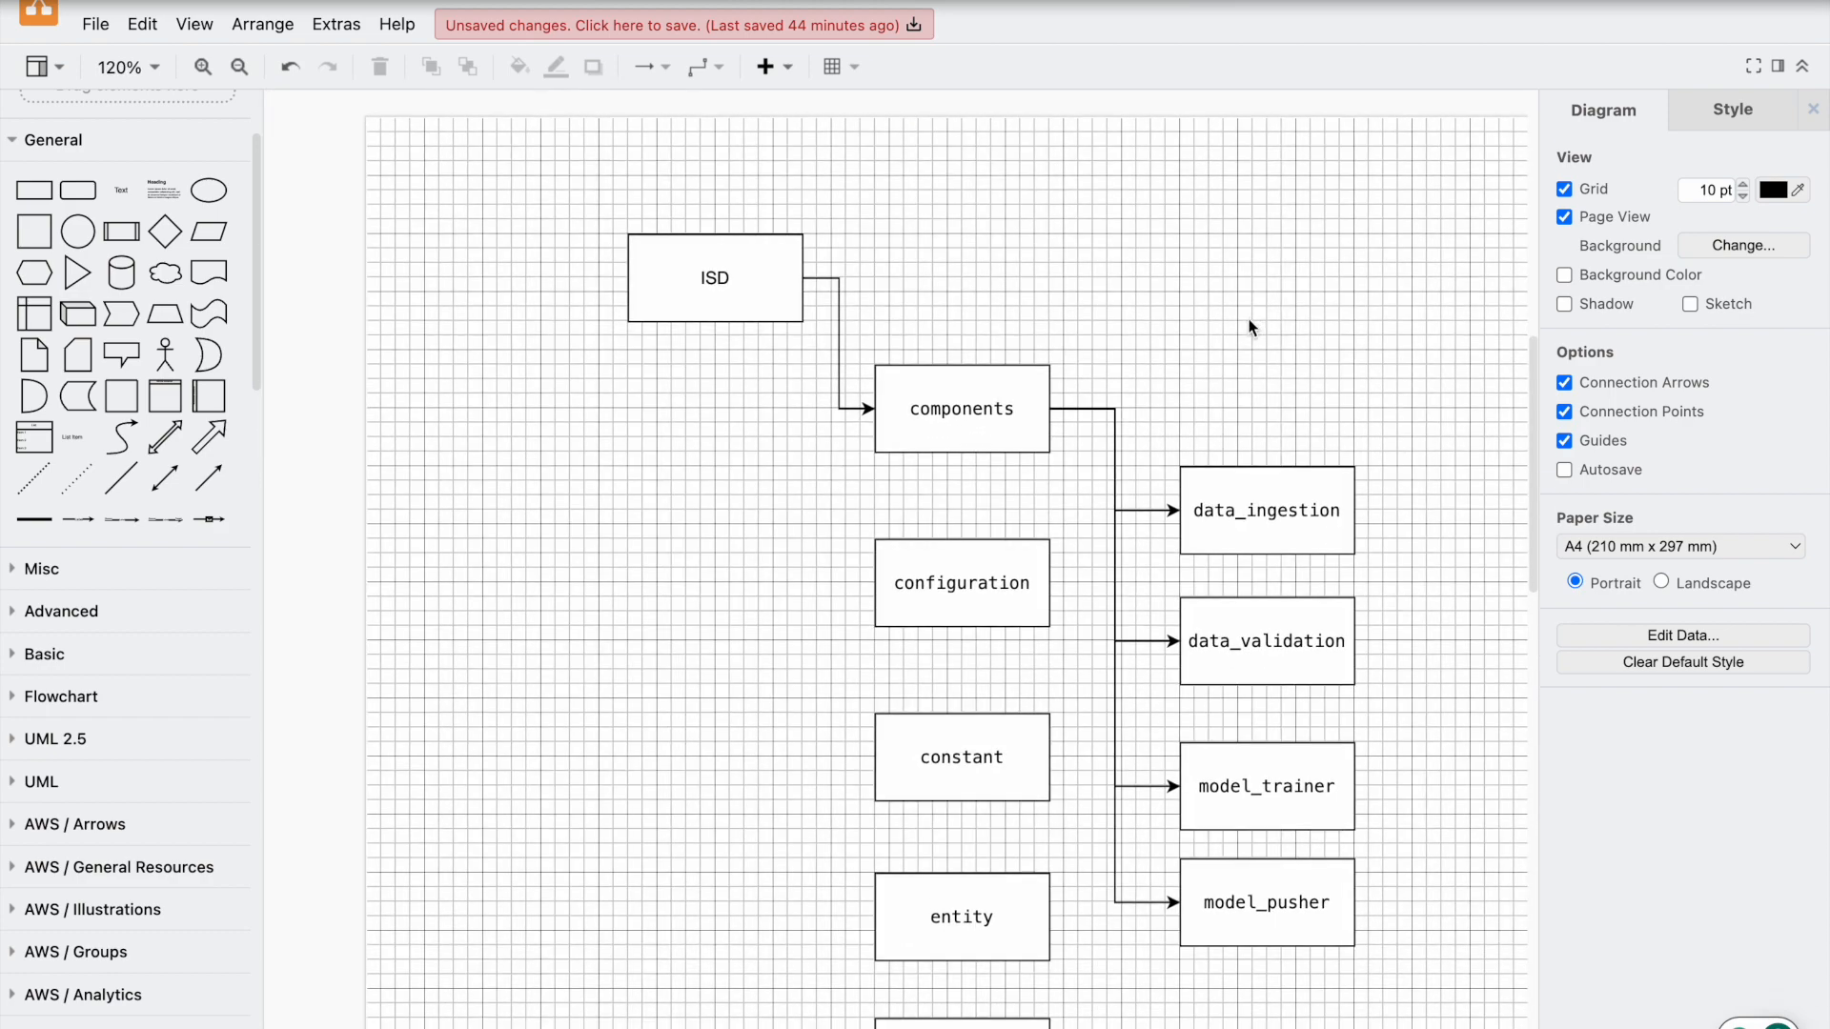
scroll(1252, 326, down, 3)
Step: Try a pink fill on ISD, a red gradient on "components" and a purple-pink gradient on "data_ingestion", and undo all three
click(872, 295)
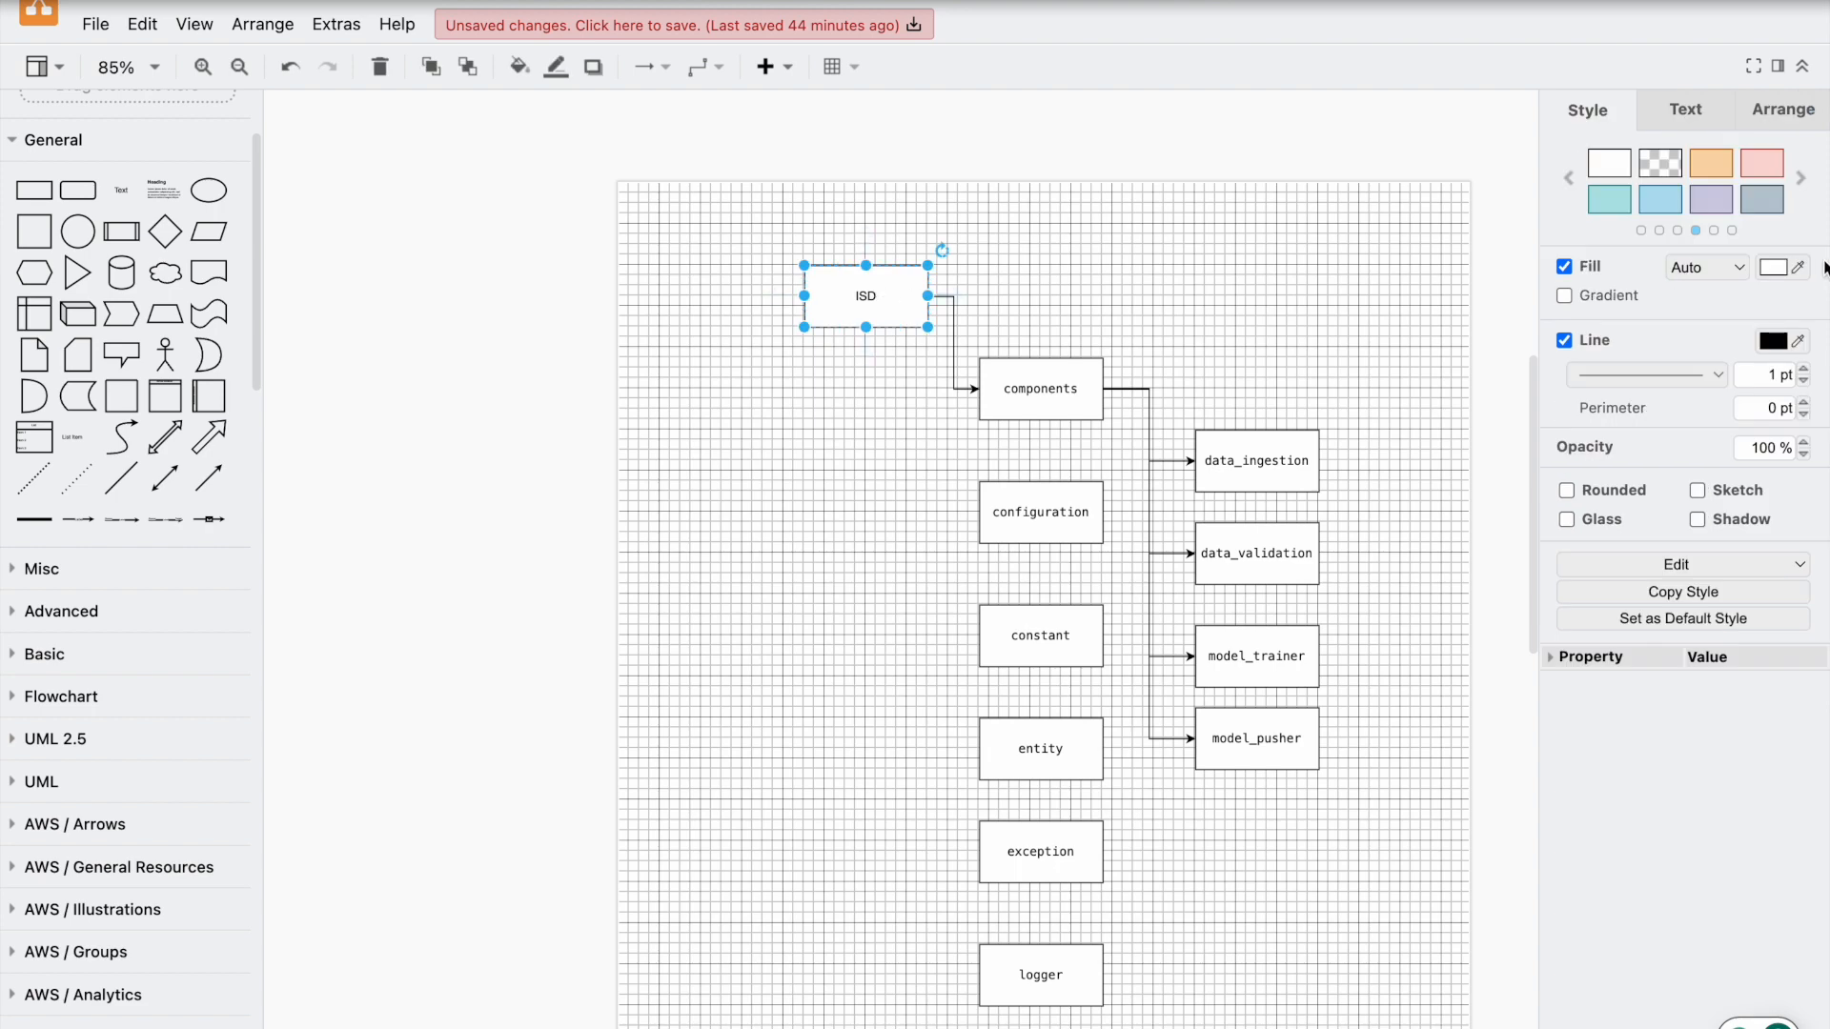
click(1763, 169)
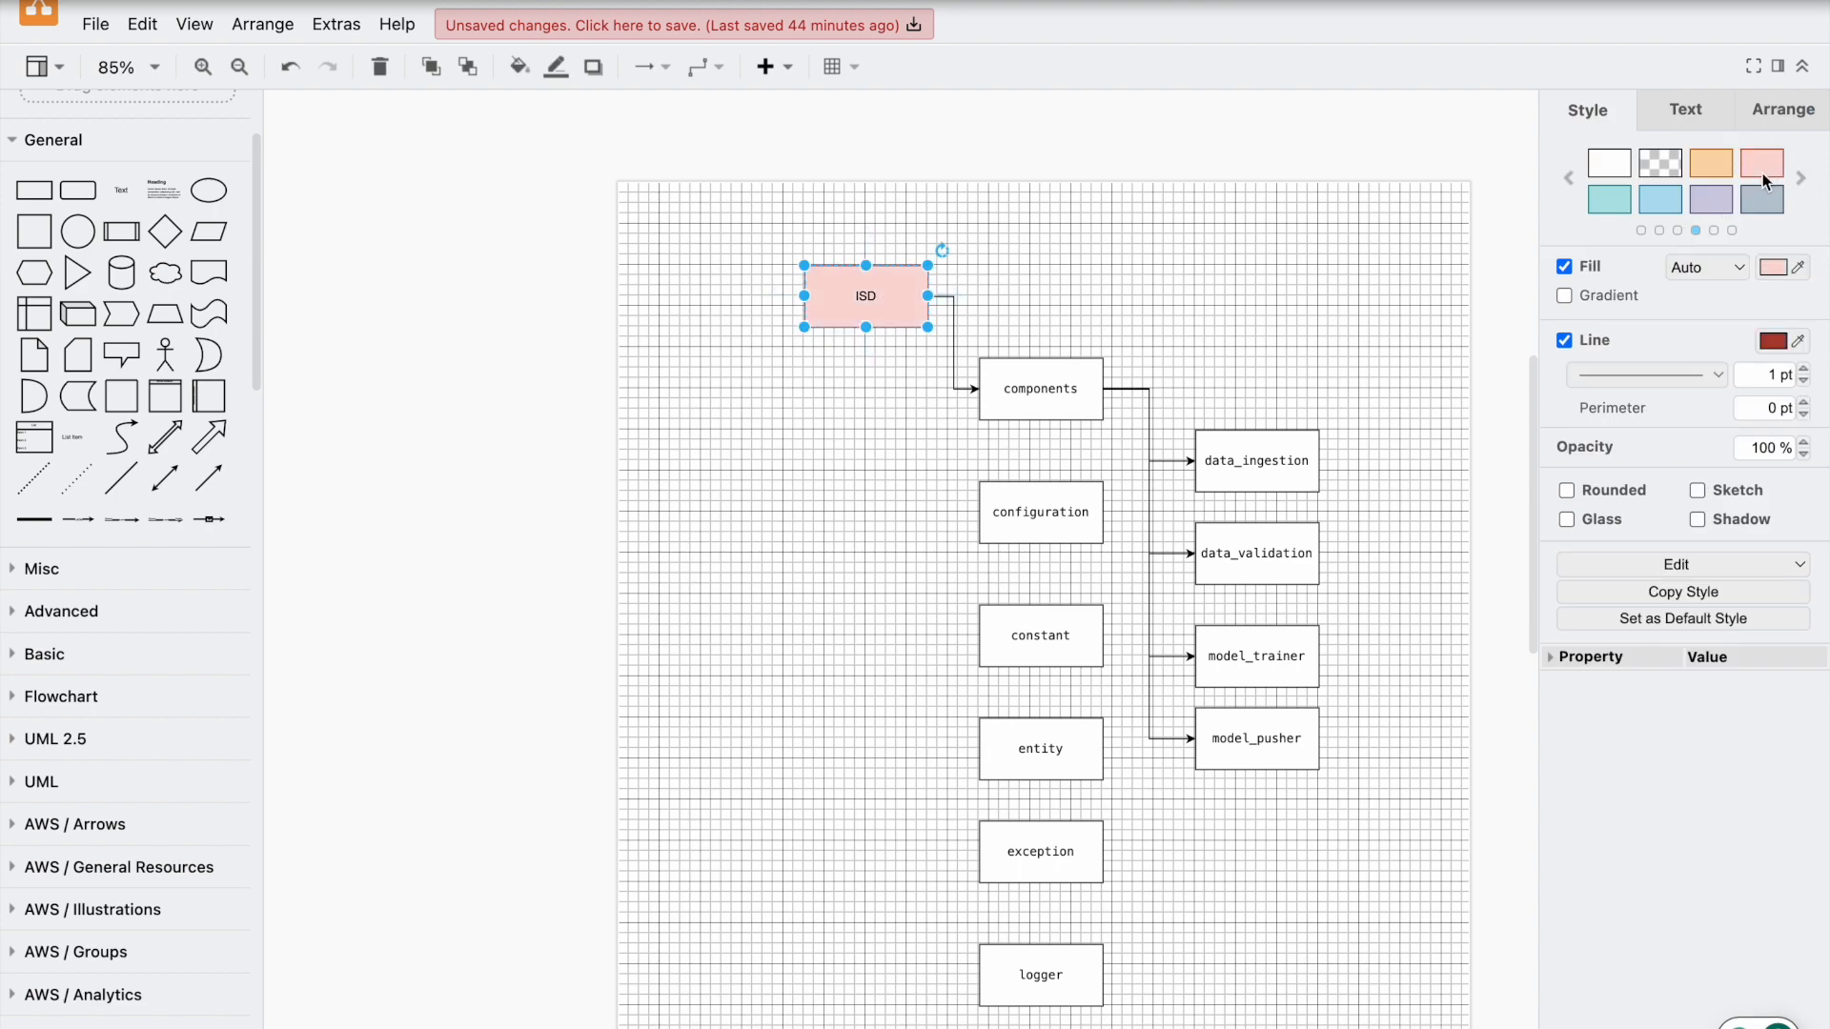
click(1039, 389)
click(1800, 179)
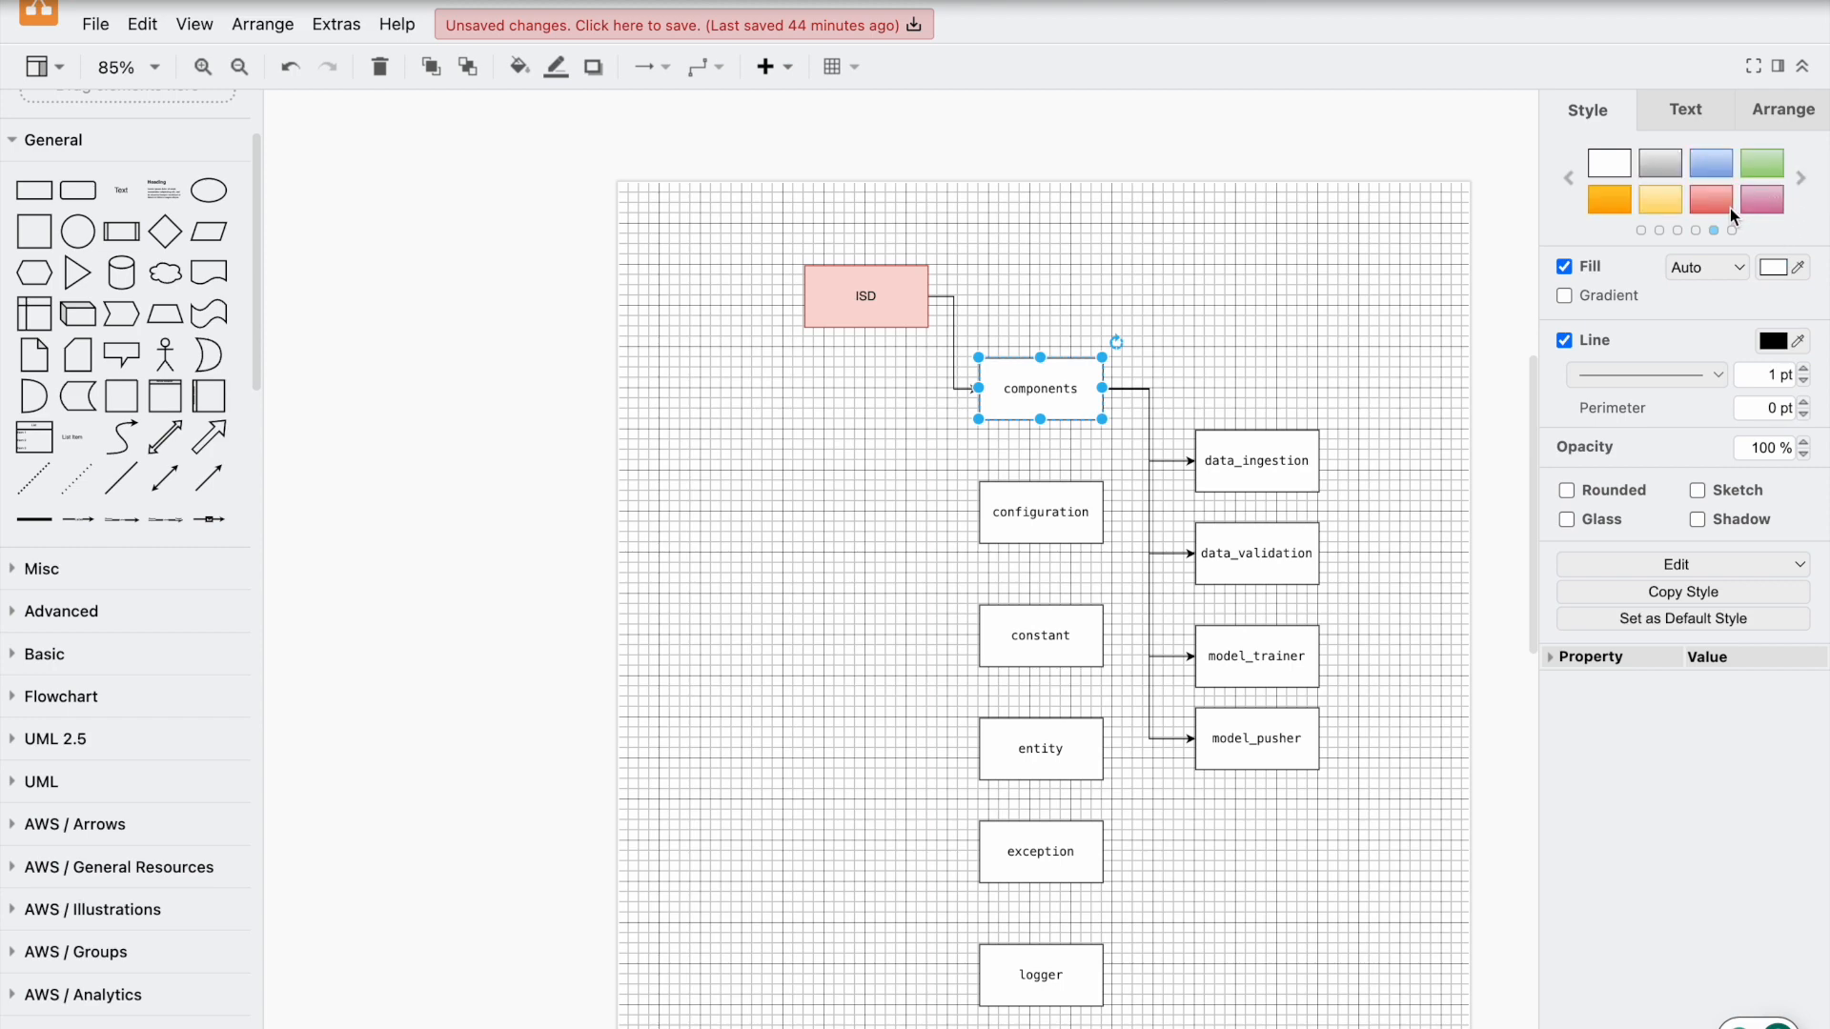
click(1710, 199)
click(1269, 494)
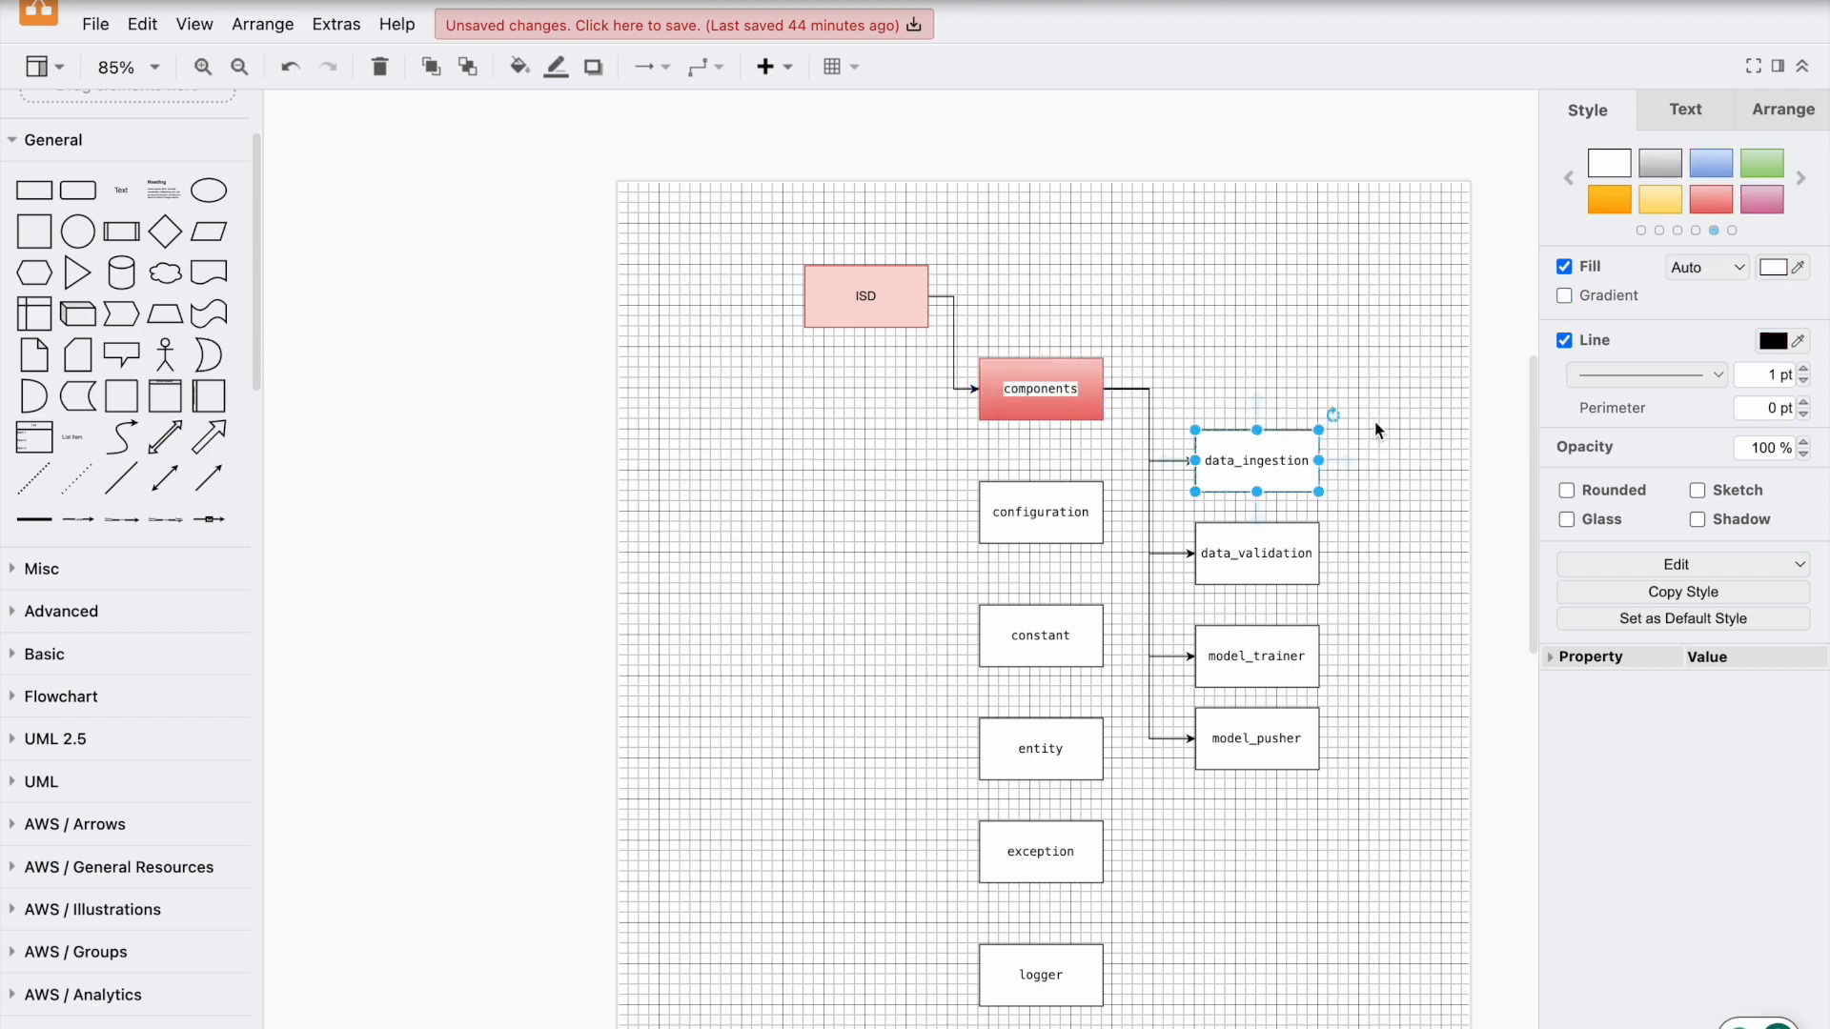
click(1773, 195)
key(ctrl+z)
key(ctrl+z)
key(ctrl+z)
click(1320, 353)
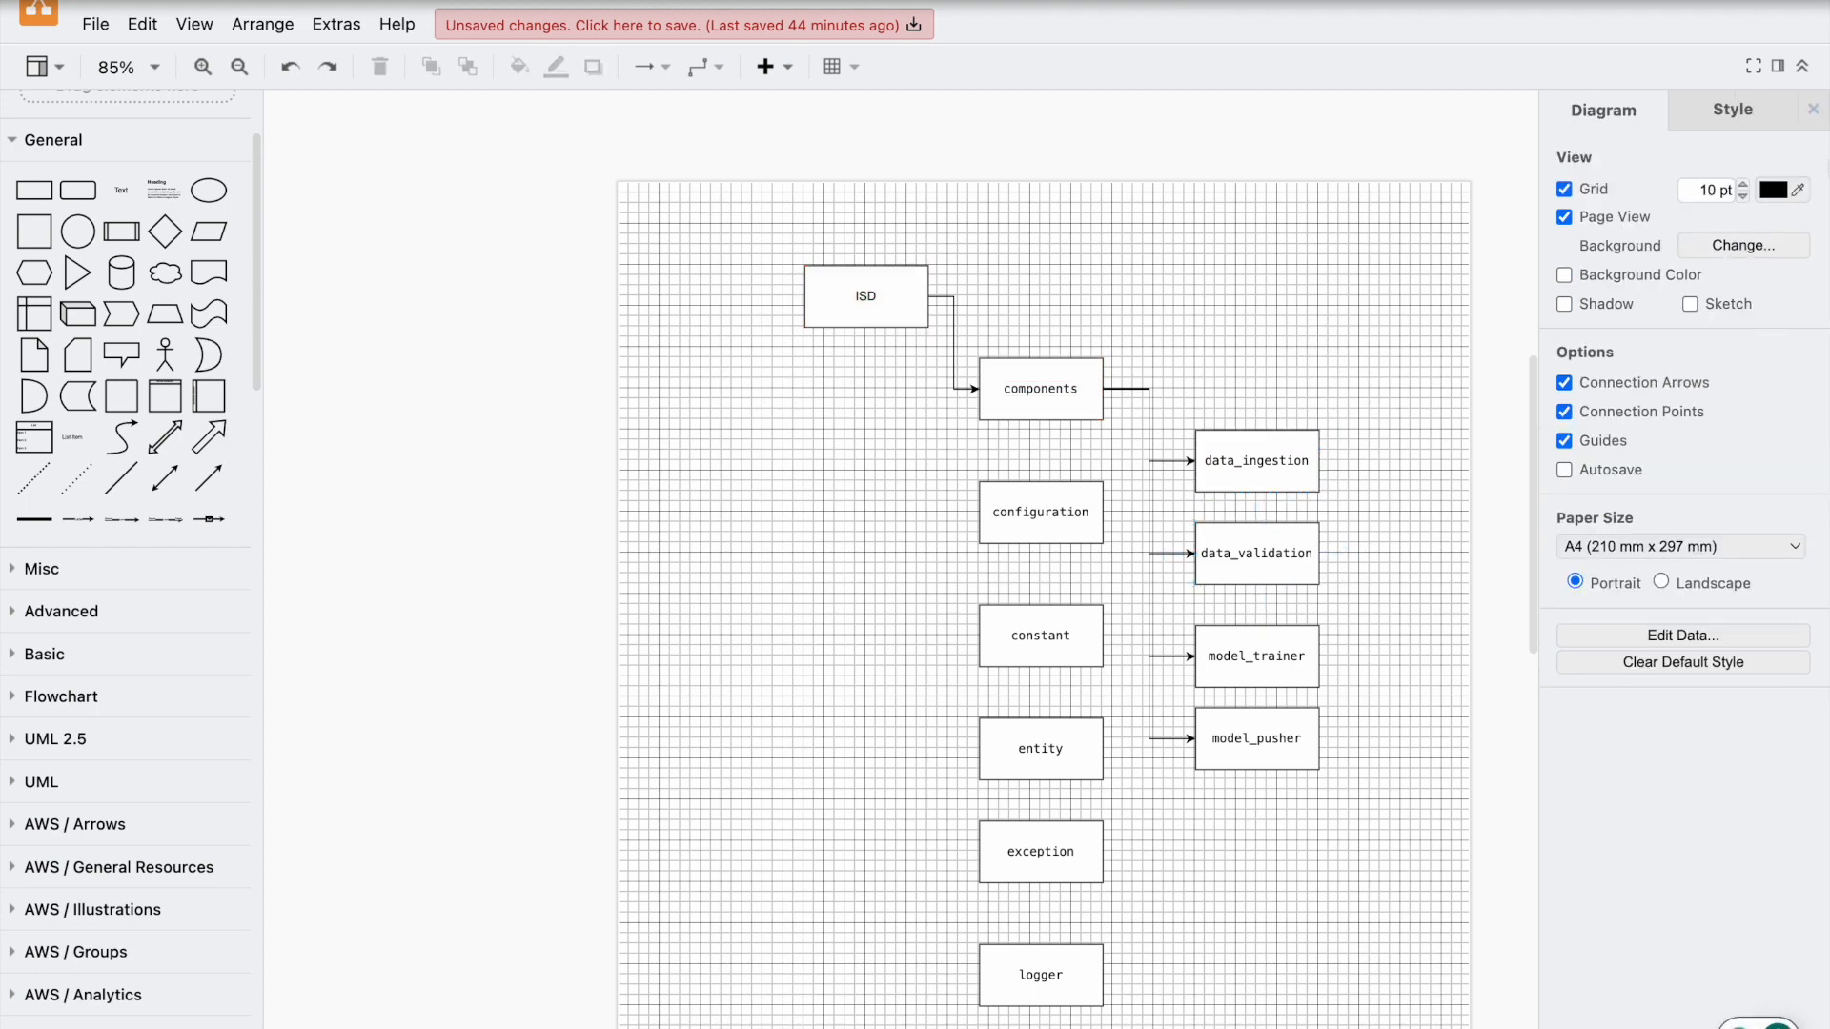
Step: Try the dark teal, red and brown styles on the whole diagram, and apply the dark purple style with dark connectors
click(1732, 110)
click(1650, 543)
click(1625, 440)
click(1629, 386)
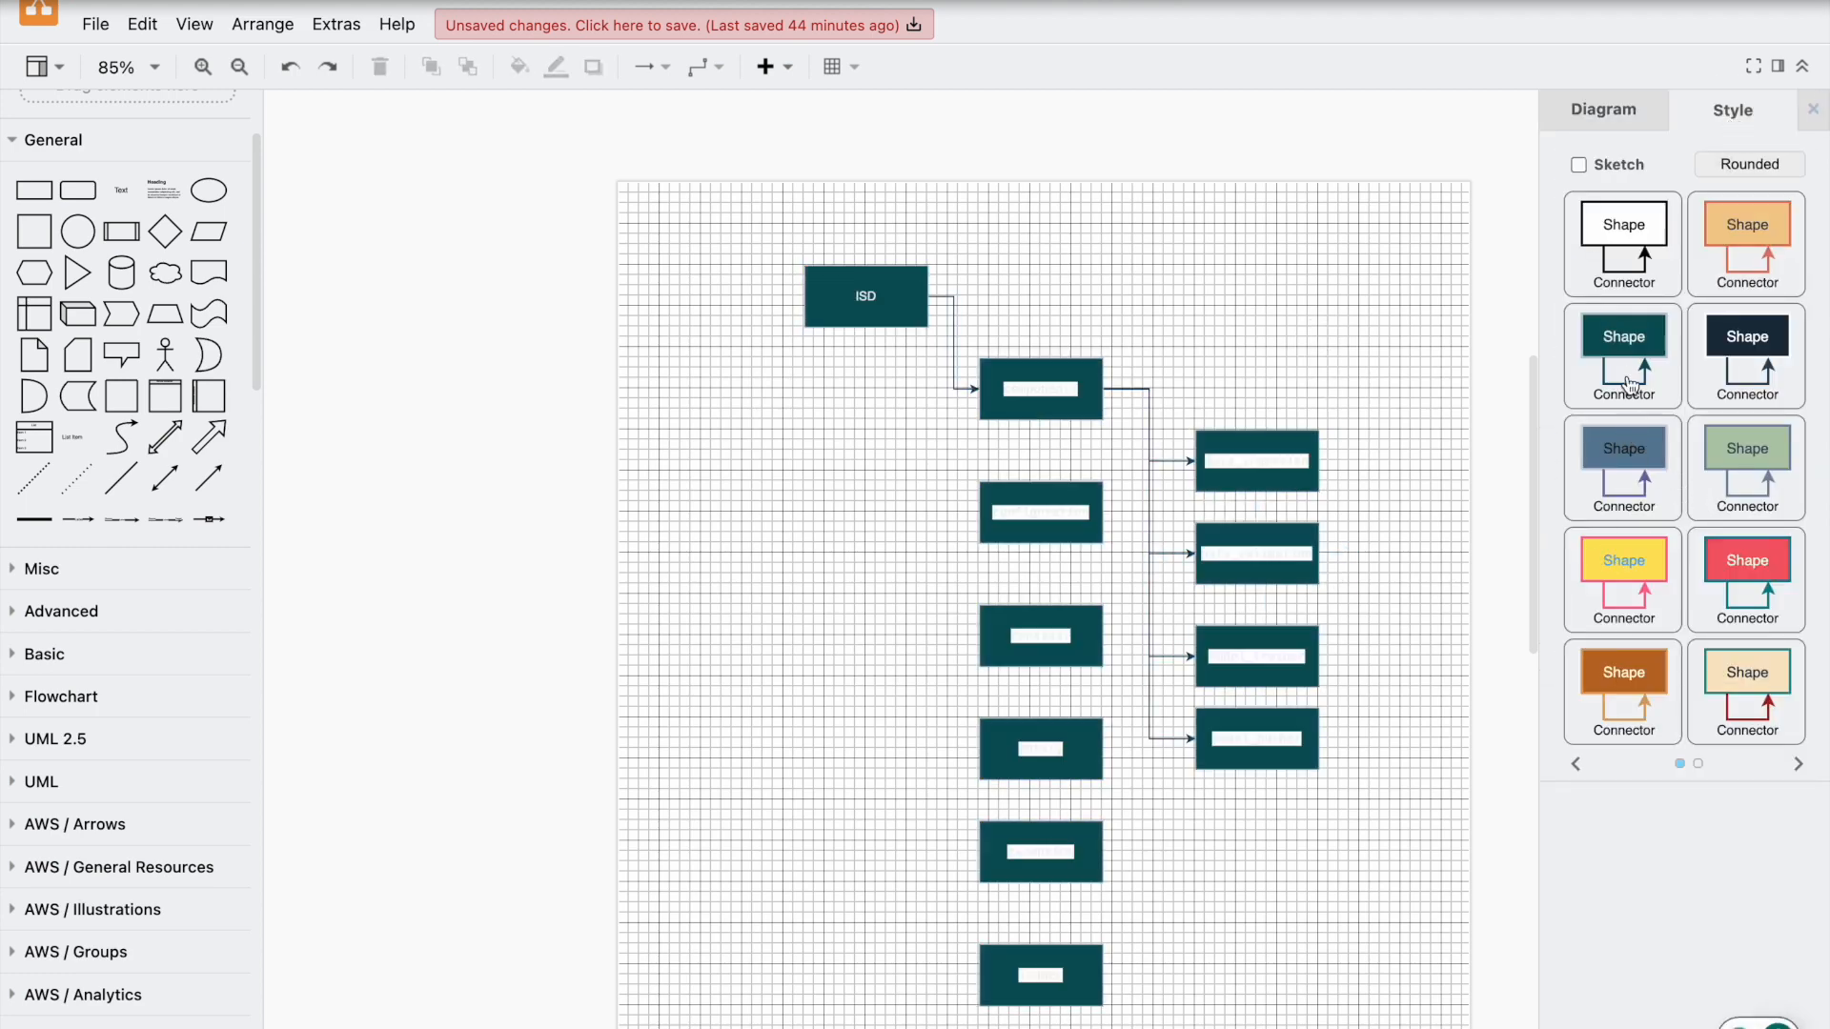
click(1754, 576)
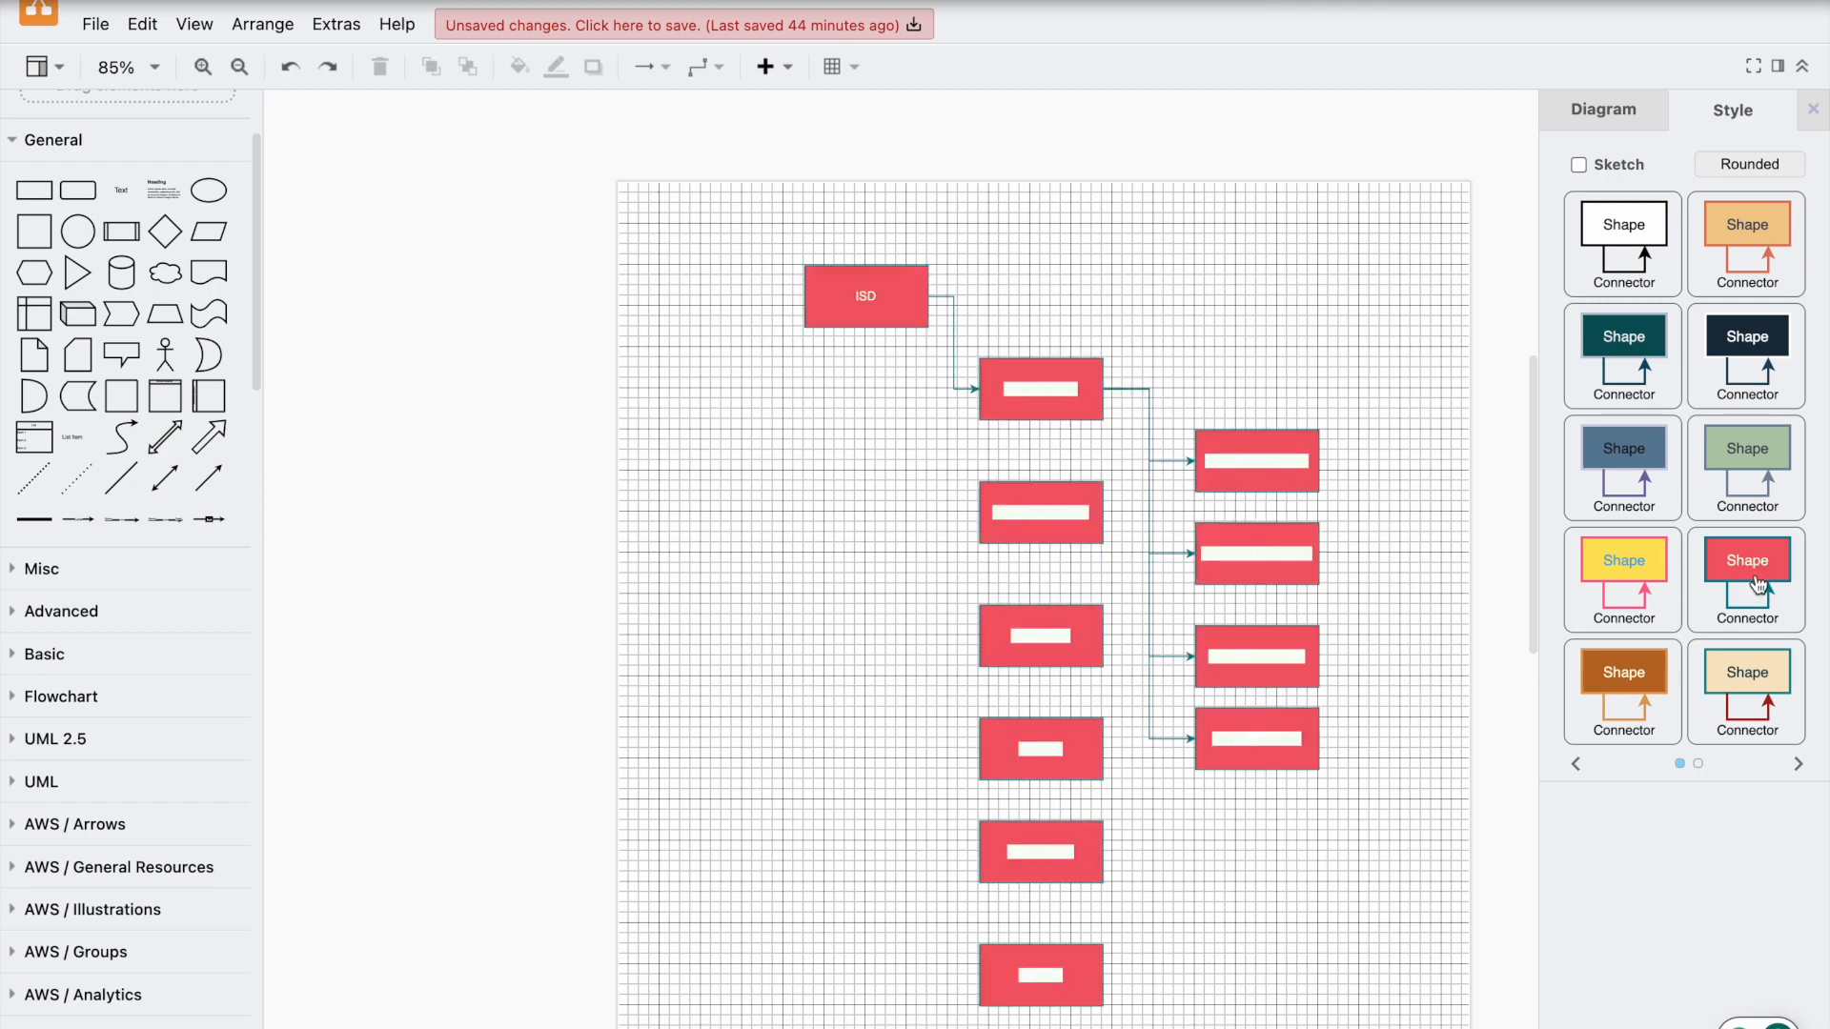
click(1743, 669)
click(1657, 690)
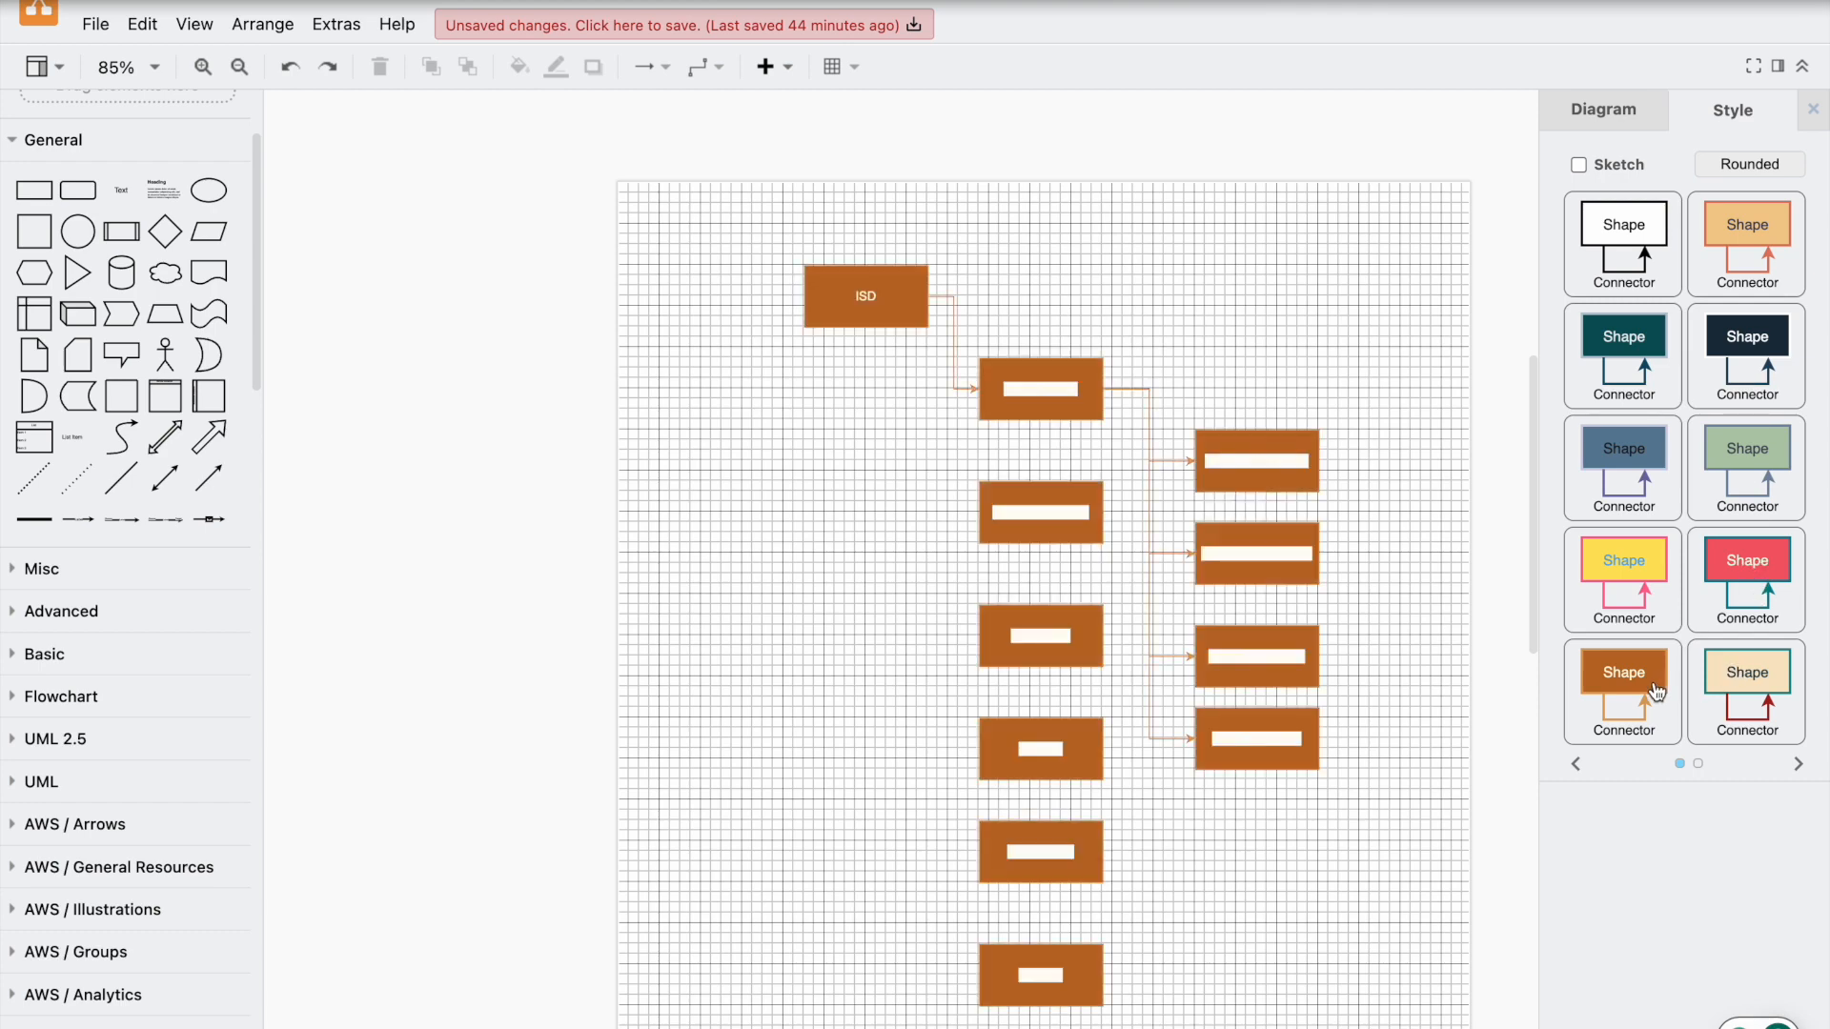
click(1797, 765)
click(1623, 672)
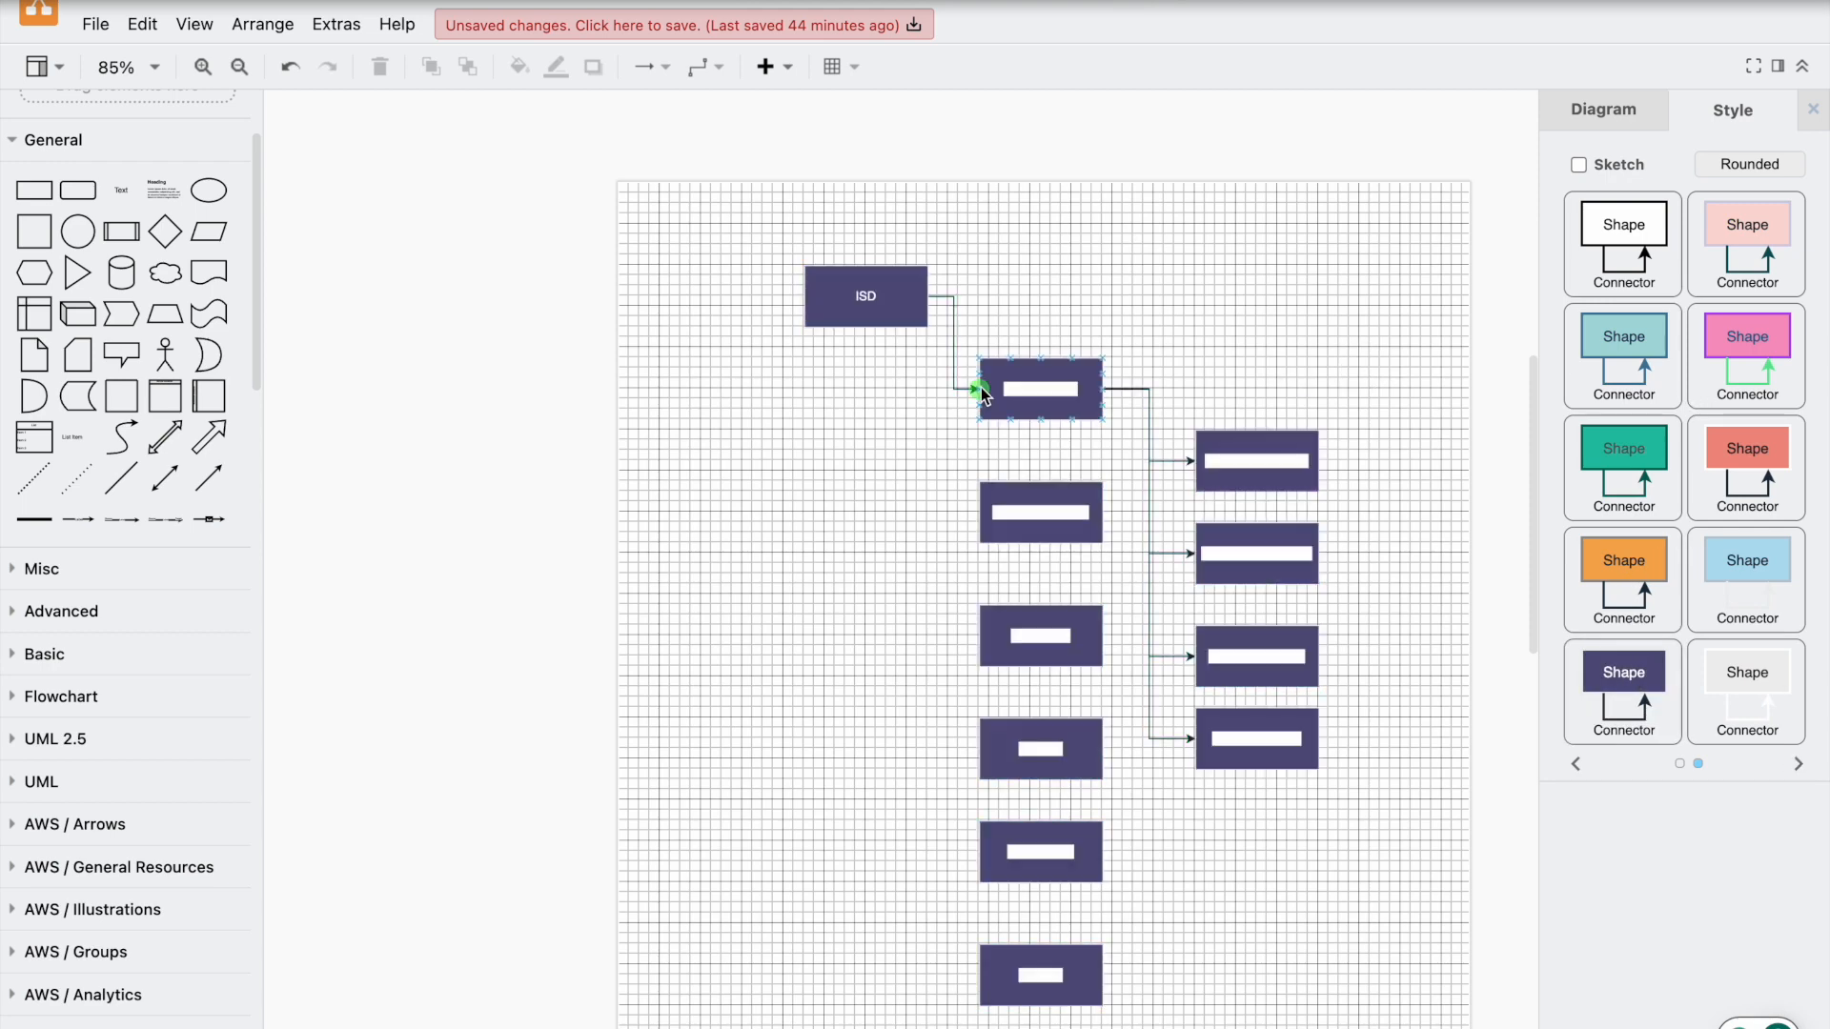
Step: Try deleting the label text of the "components" box and restore it
double_click(1037, 393)
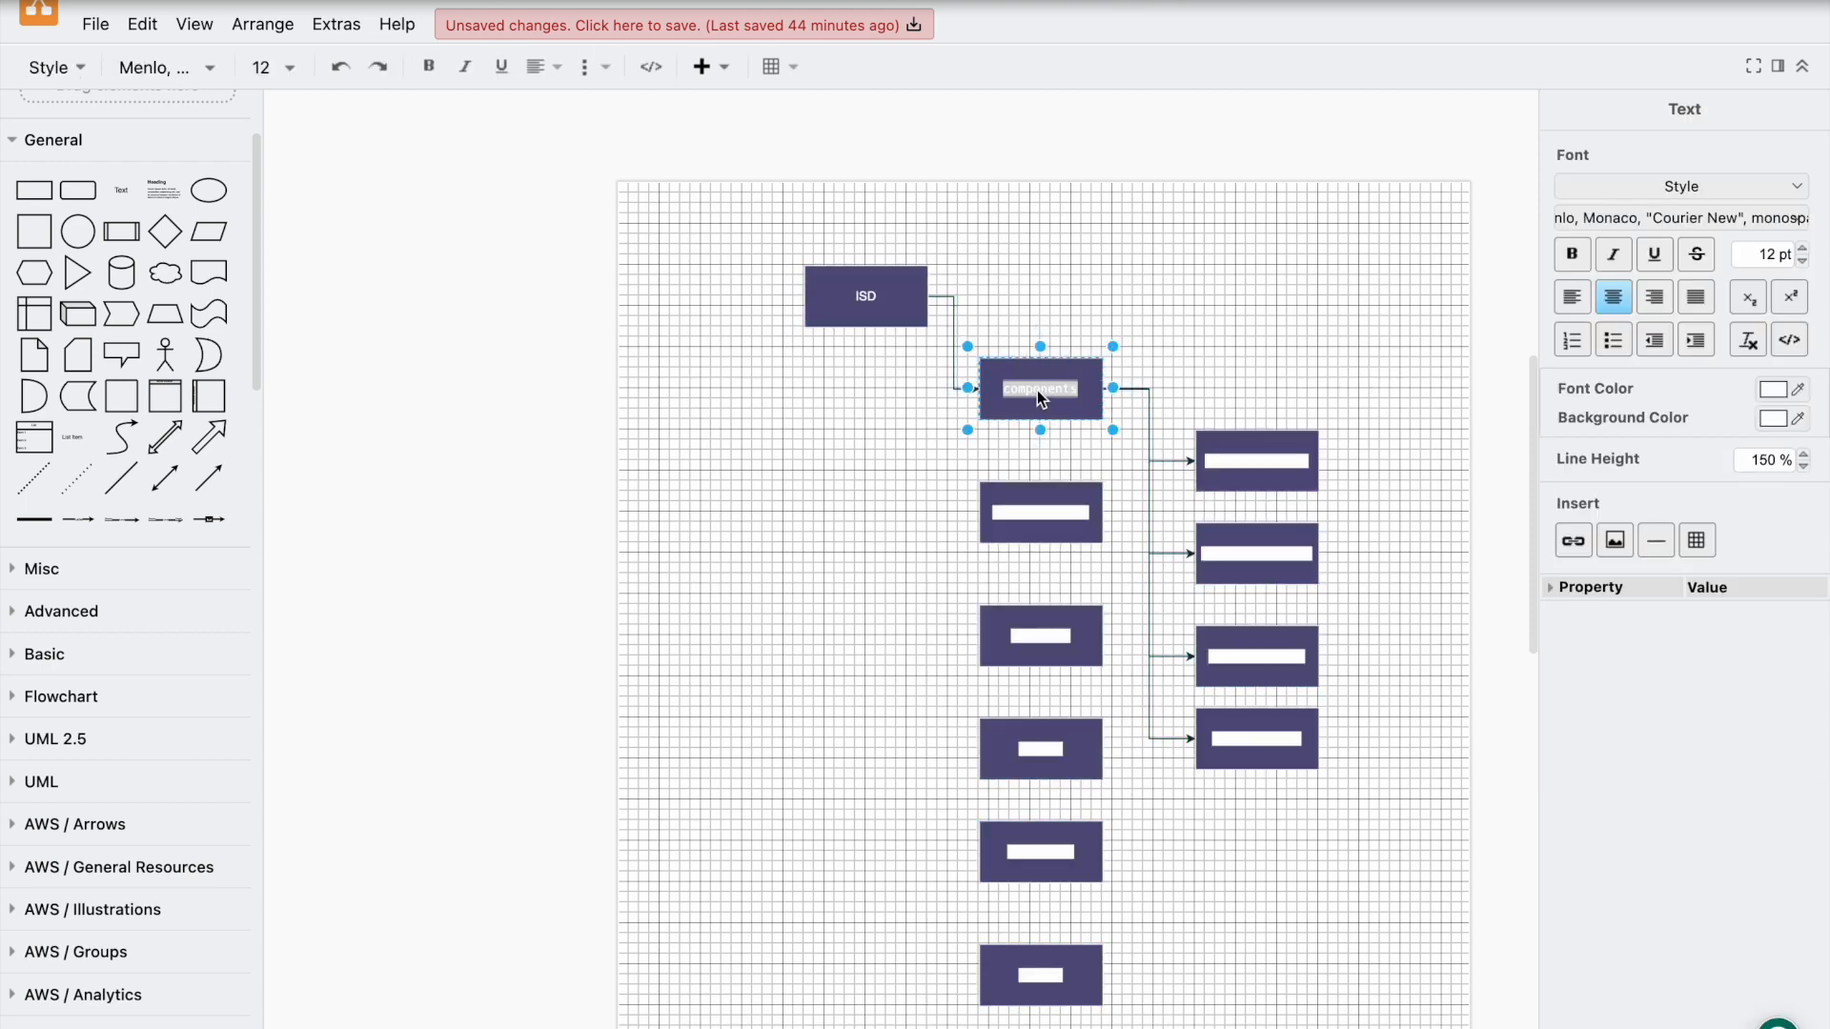
key(BackSpace)
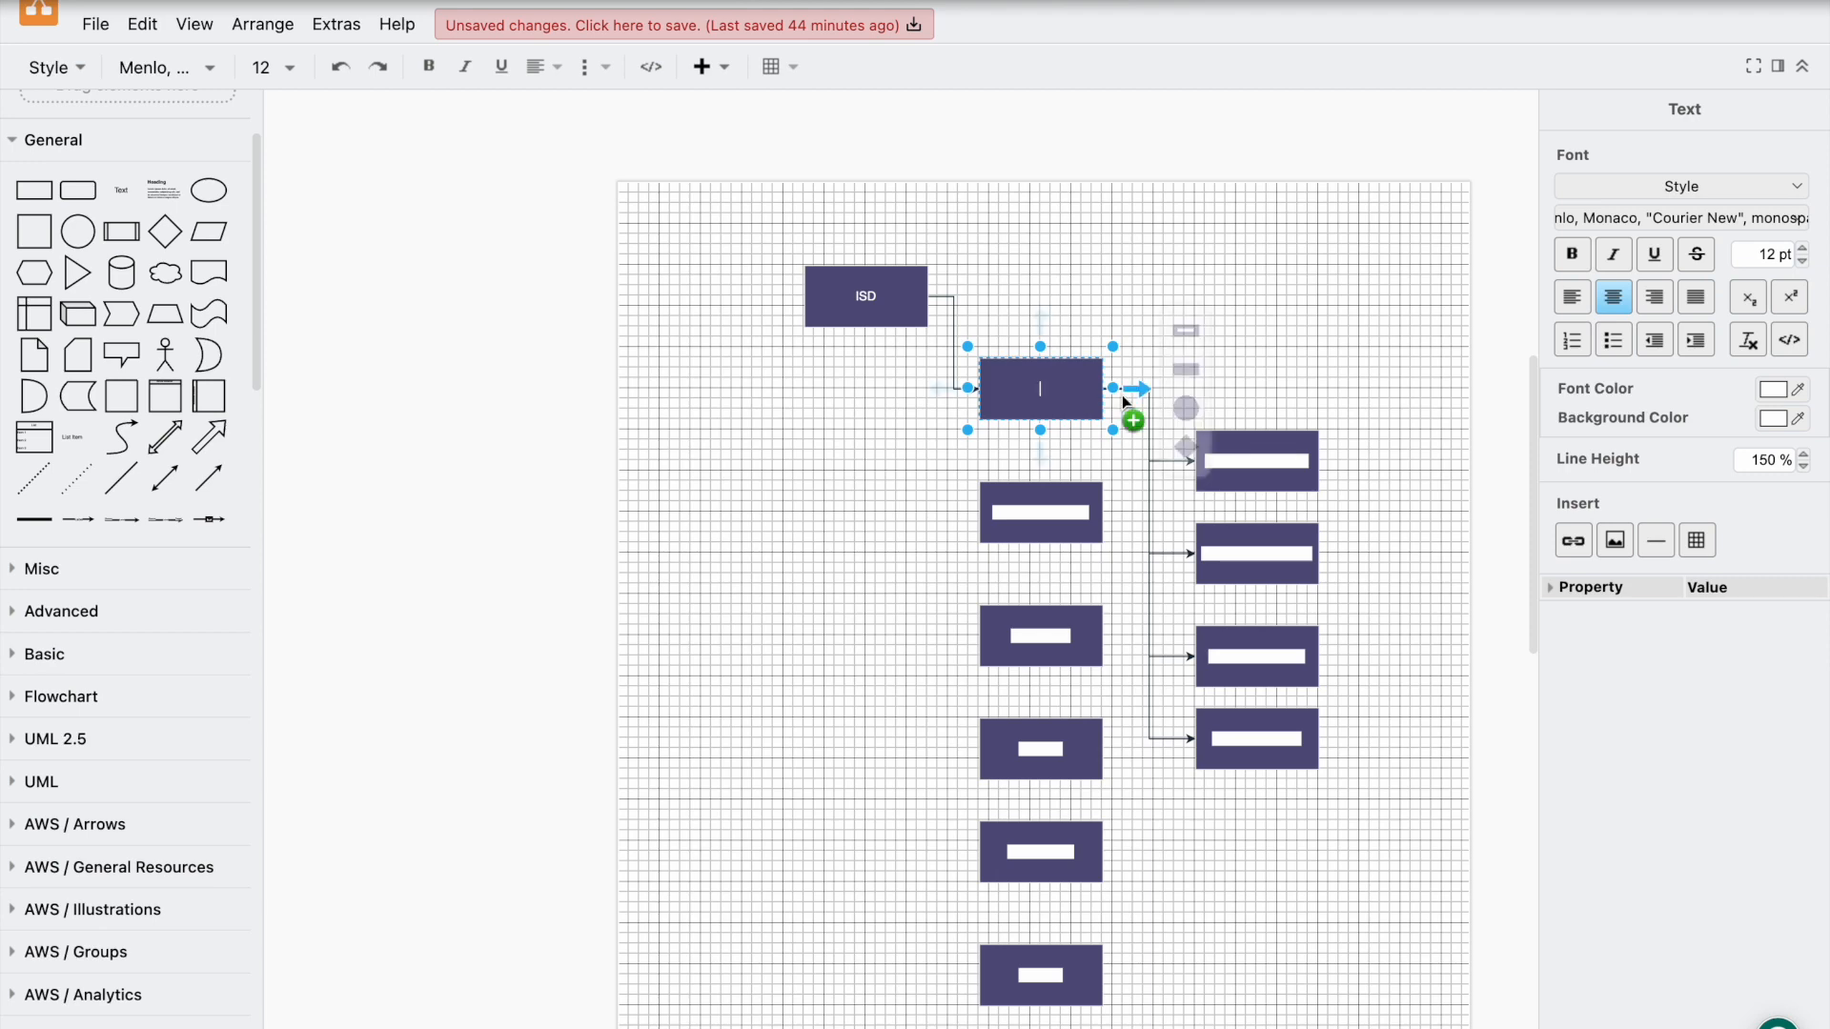
click(1398, 372)
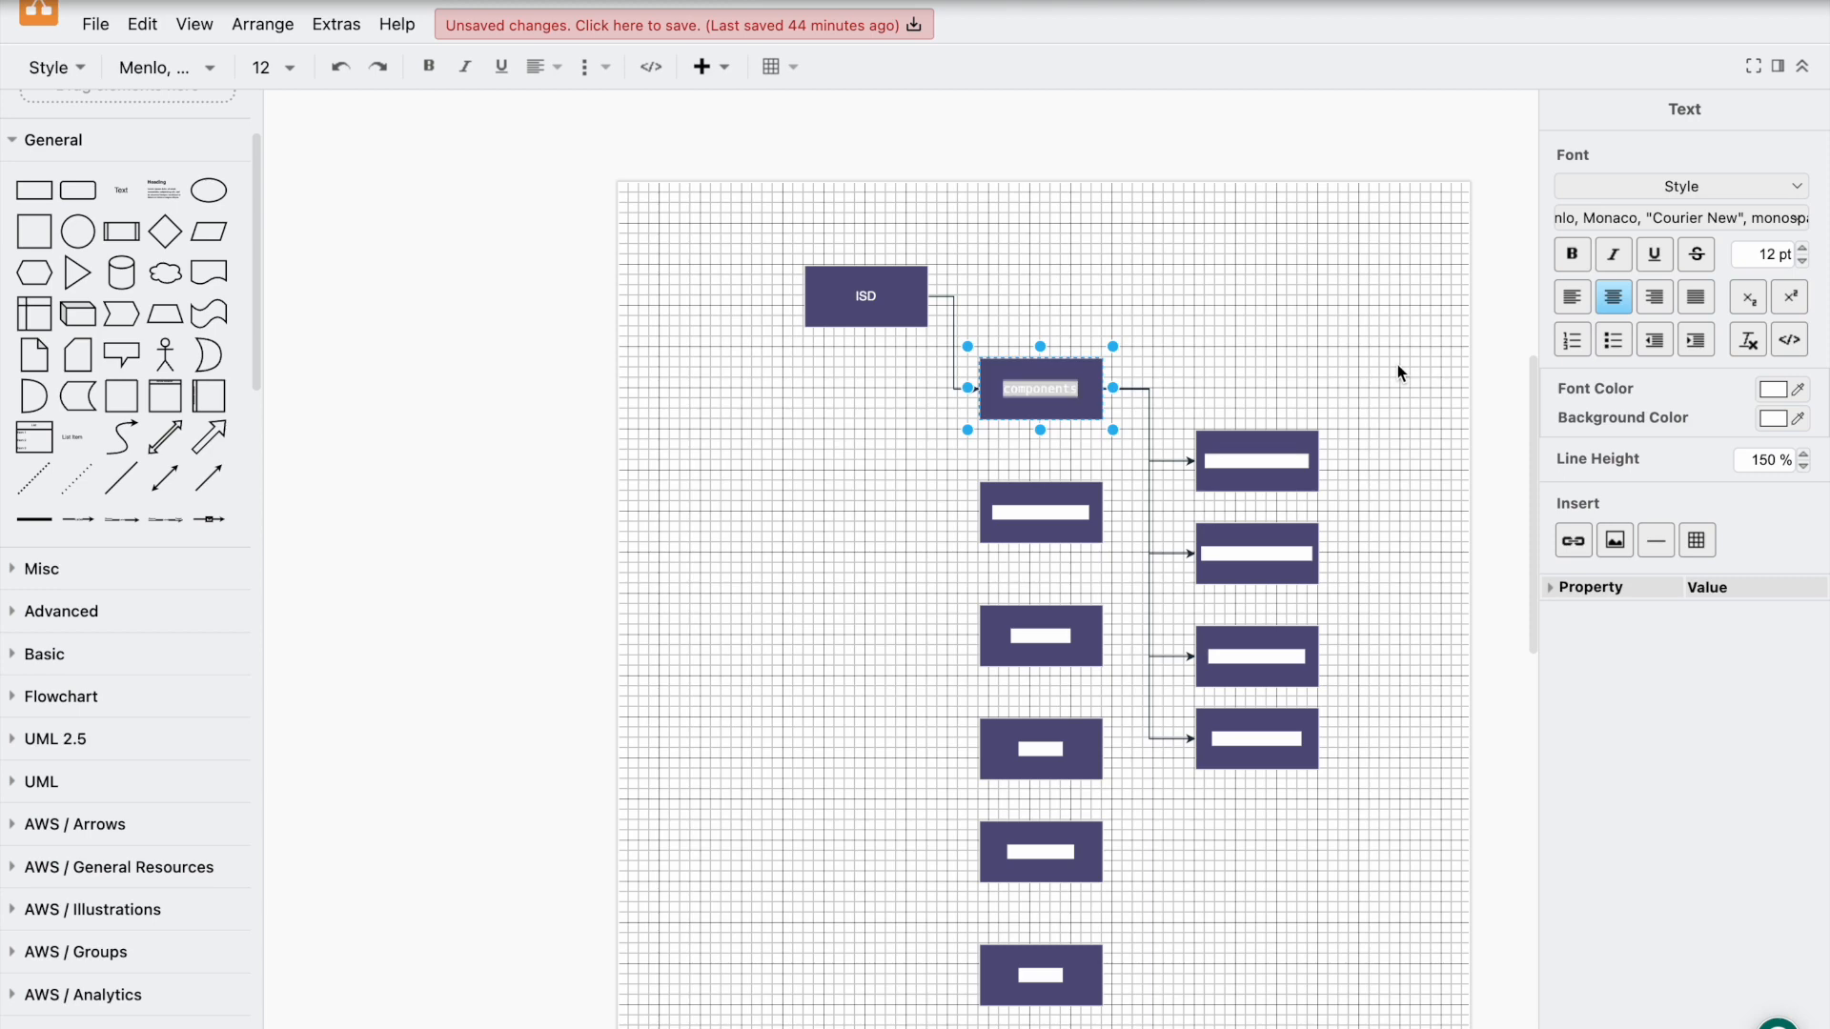
Step: Examine the text formatting and font colour of the "components" label at a closer zoom
click(1073, 384)
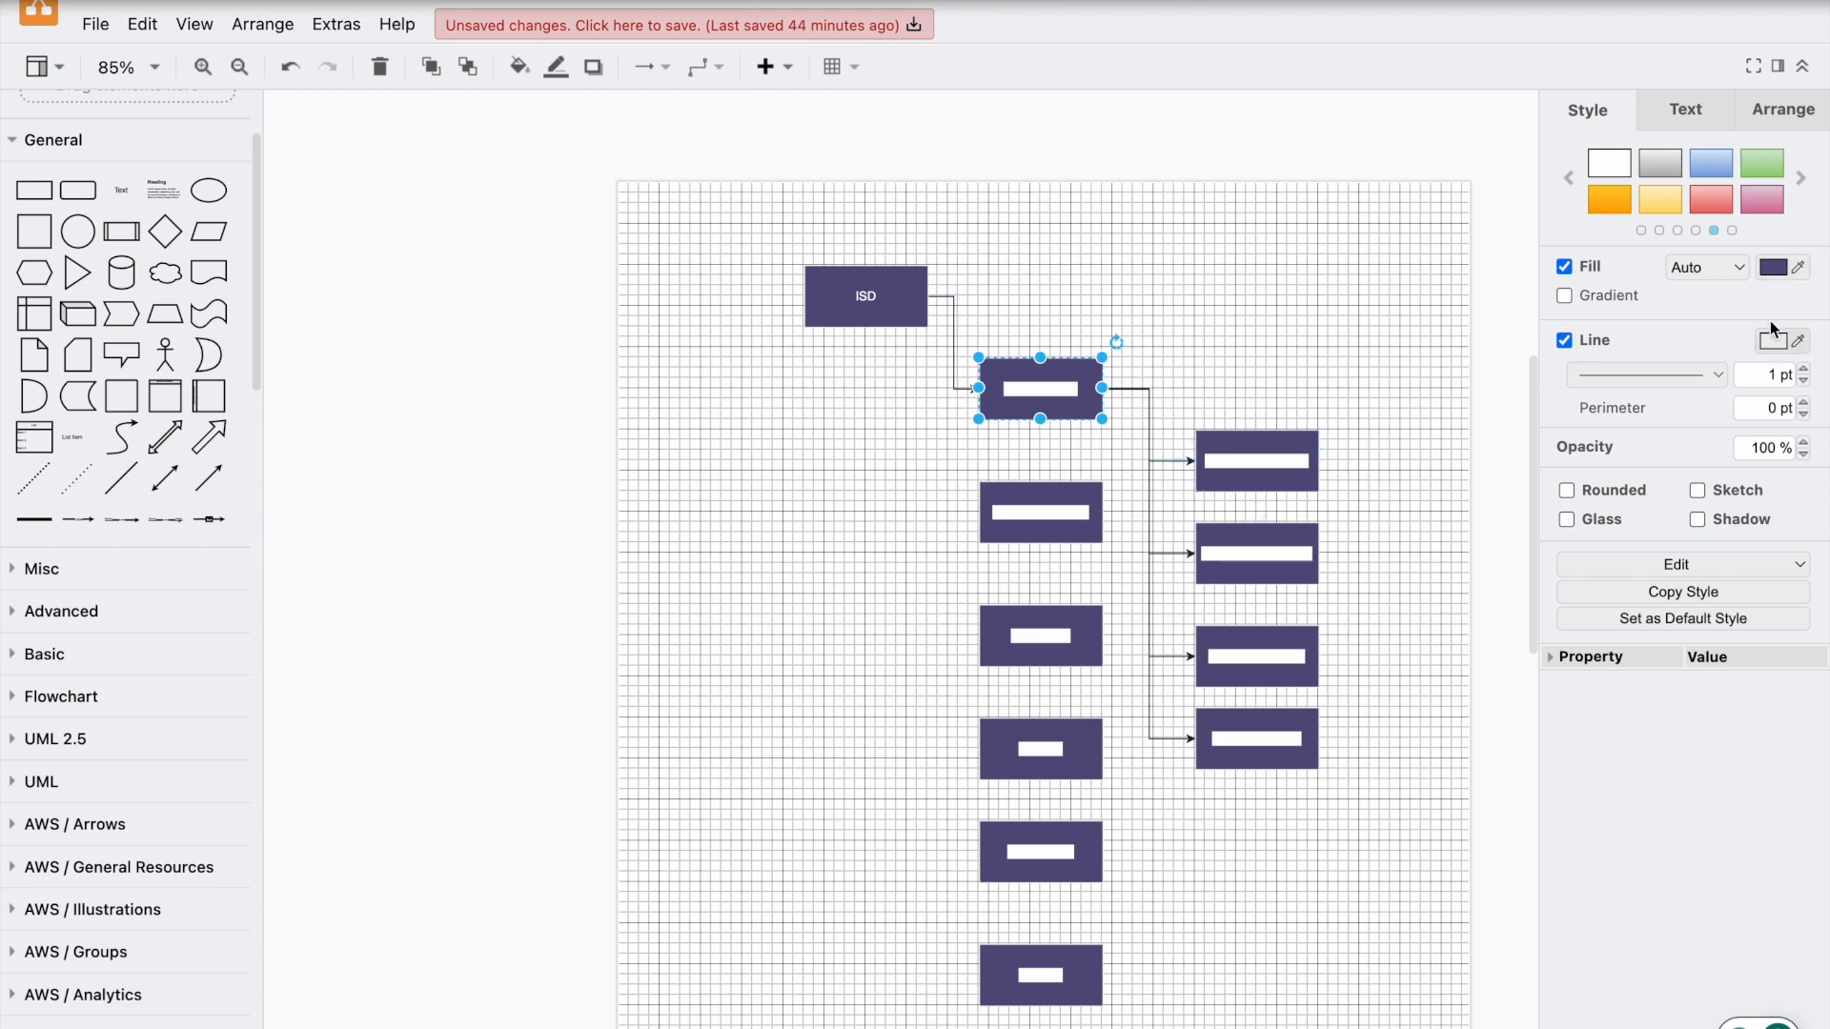
click(1696, 145)
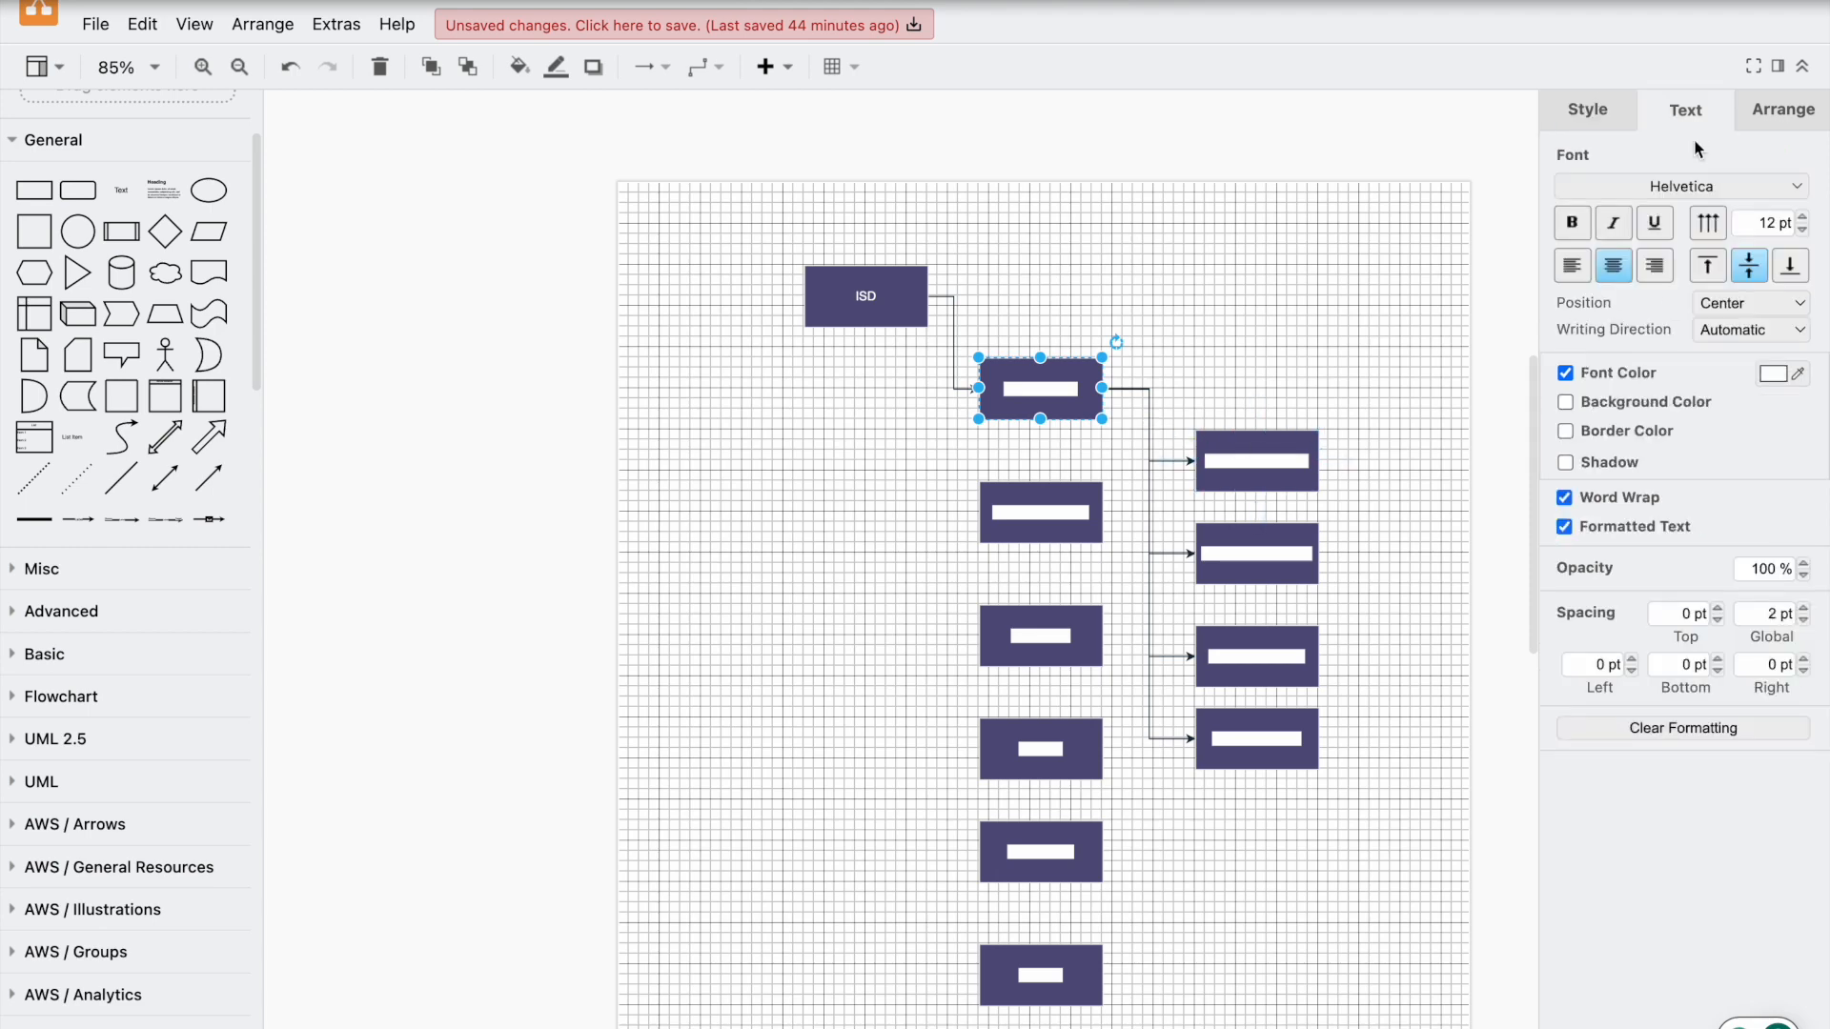
click(1776, 373)
click(1016, 701)
scroll(1342, 396, up, 5)
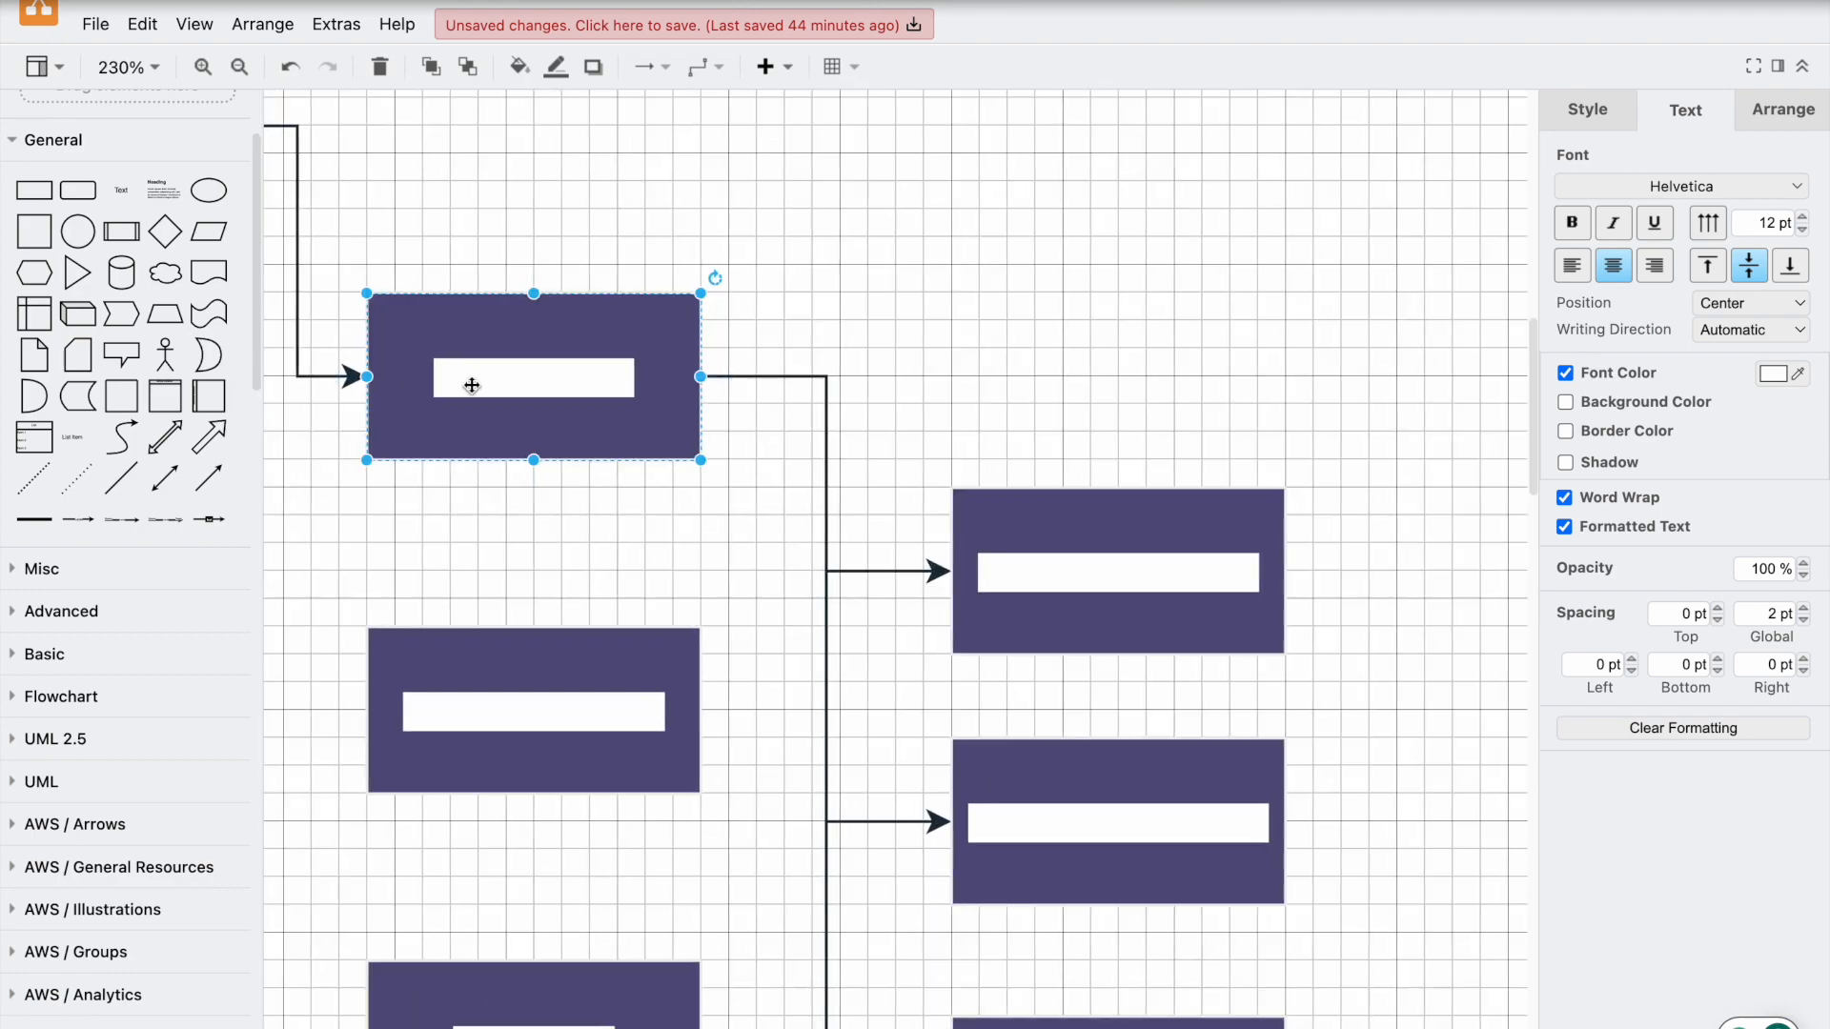
double_click(694, 389)
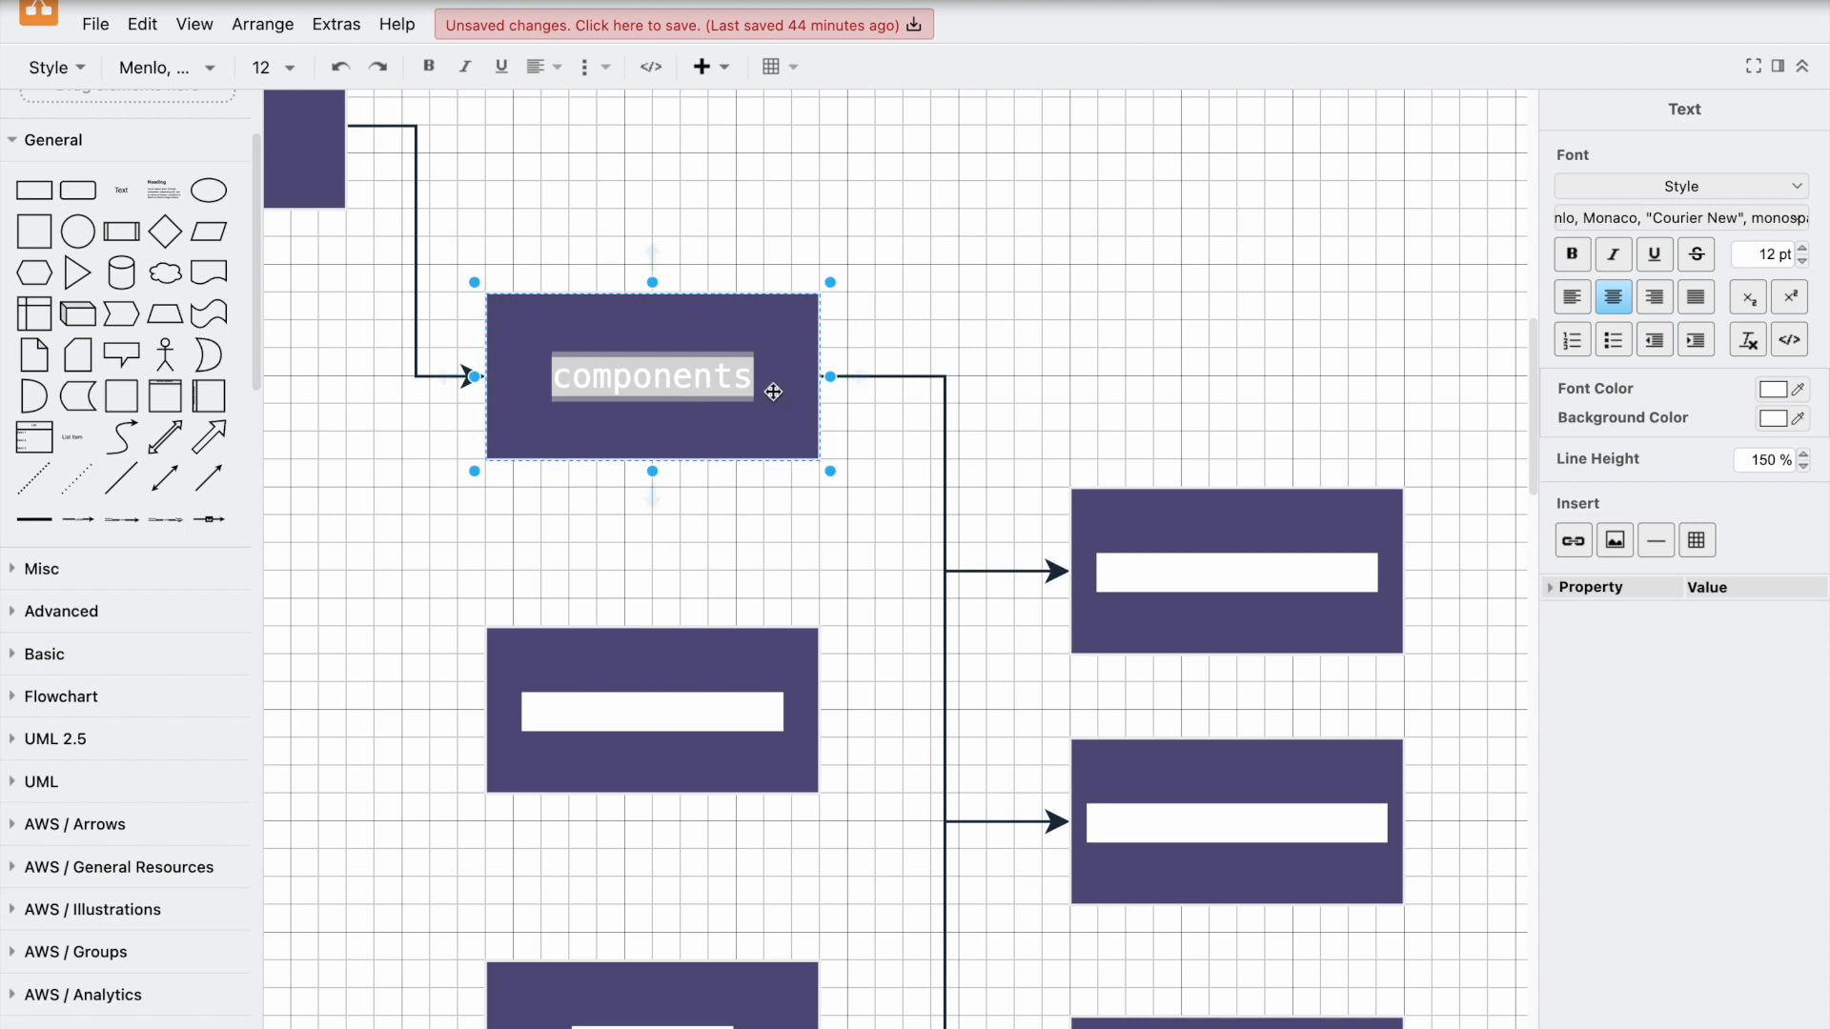
click(796, 337)
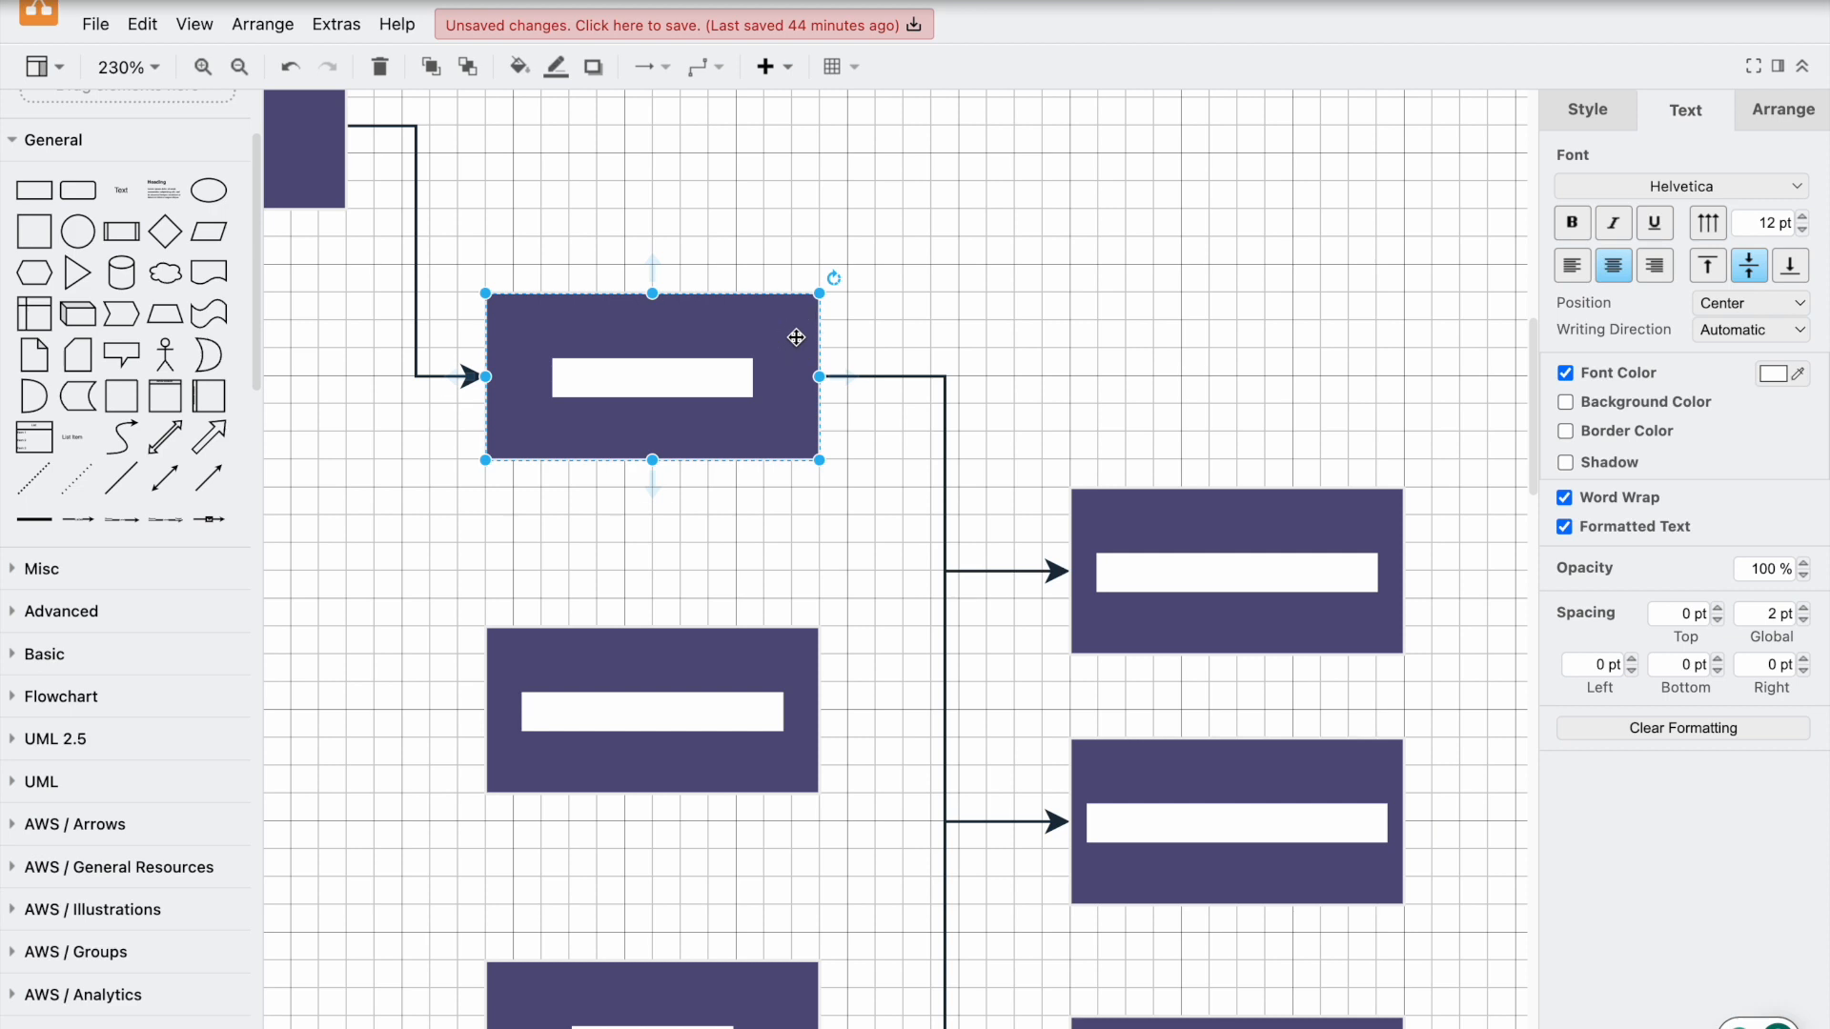
double_click(796, 338)
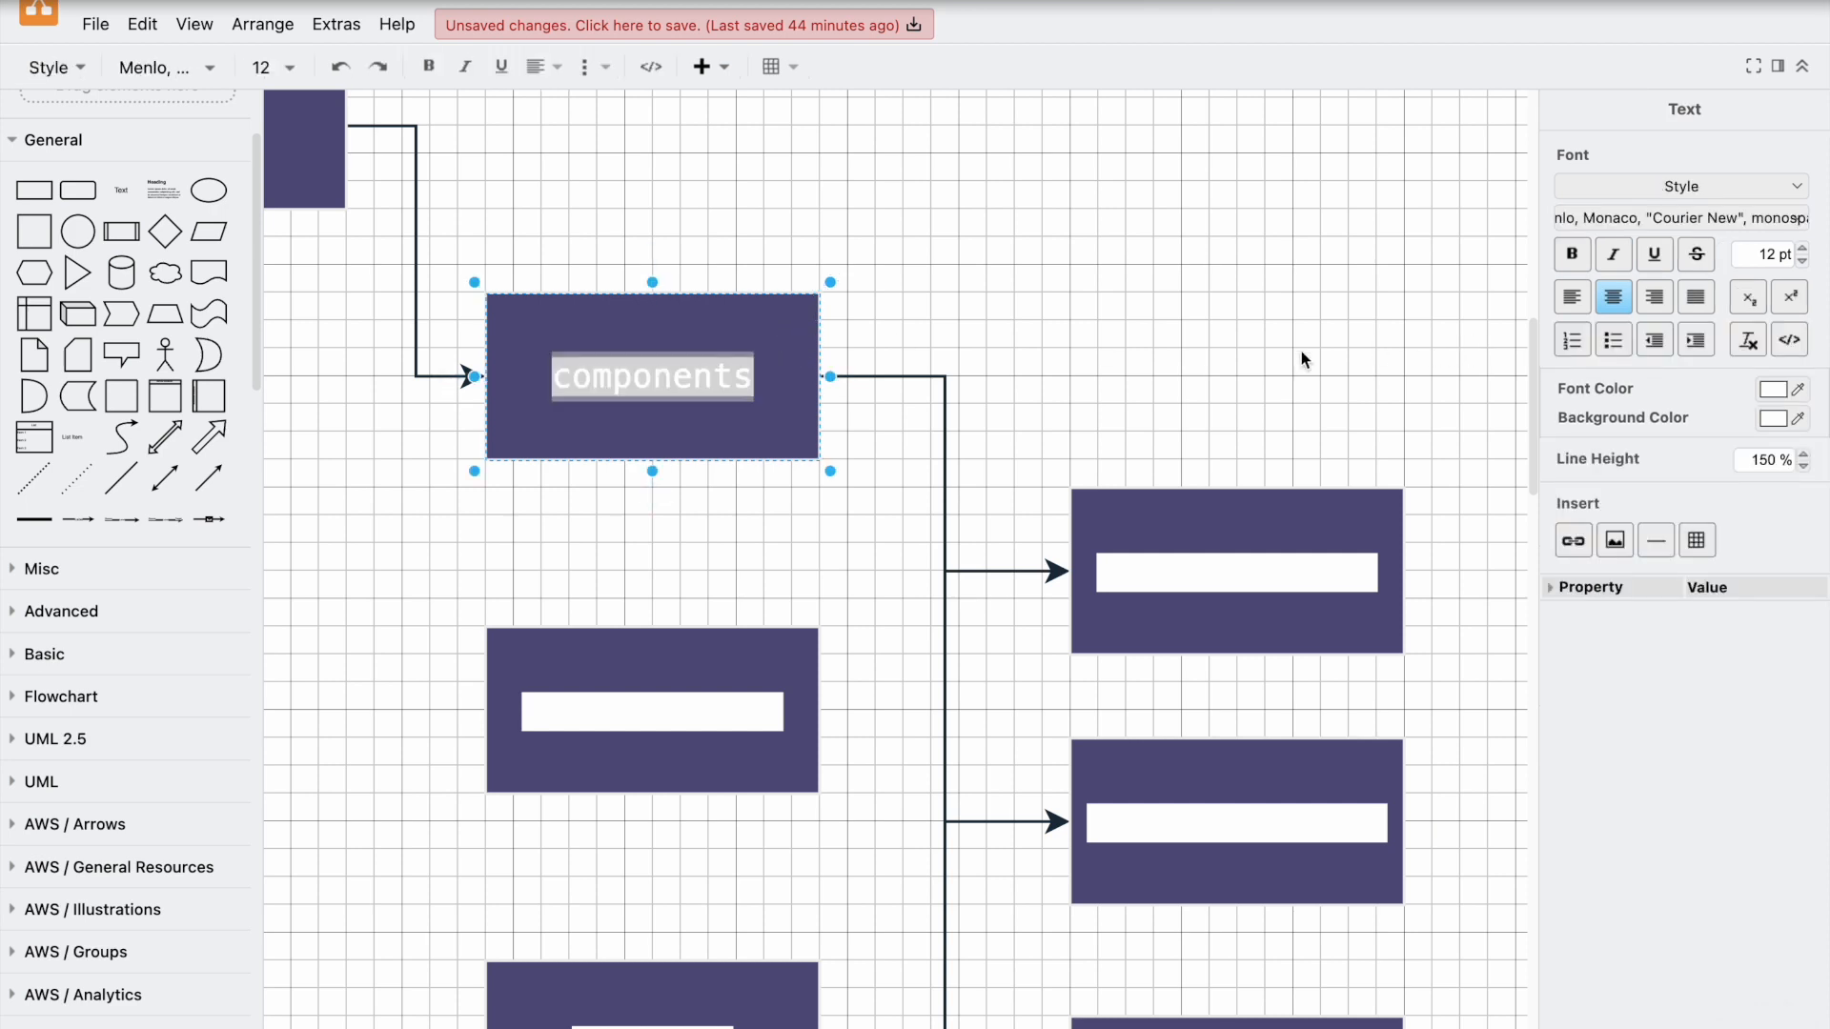
click(1230, 357)
Step: Copy the fill colour code 56517E of the "components" box, leaving its fill as it is
click(784, 324)
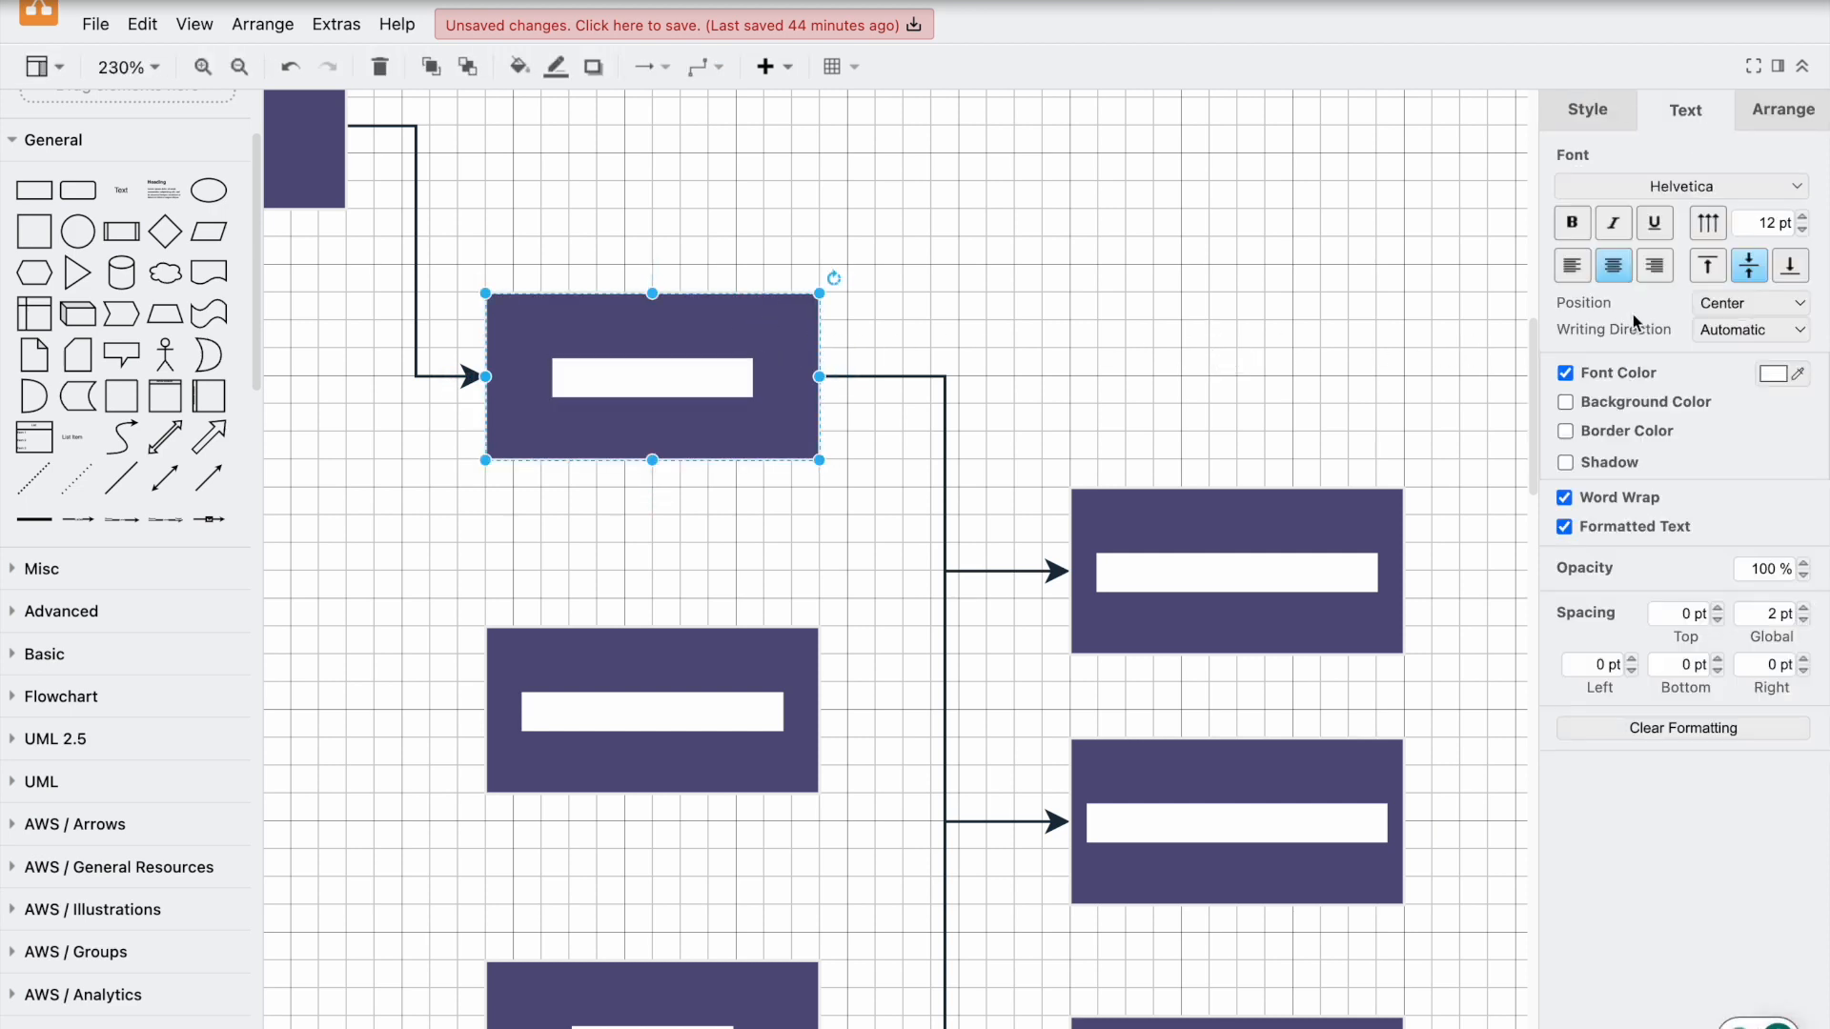
click(1582, 114)
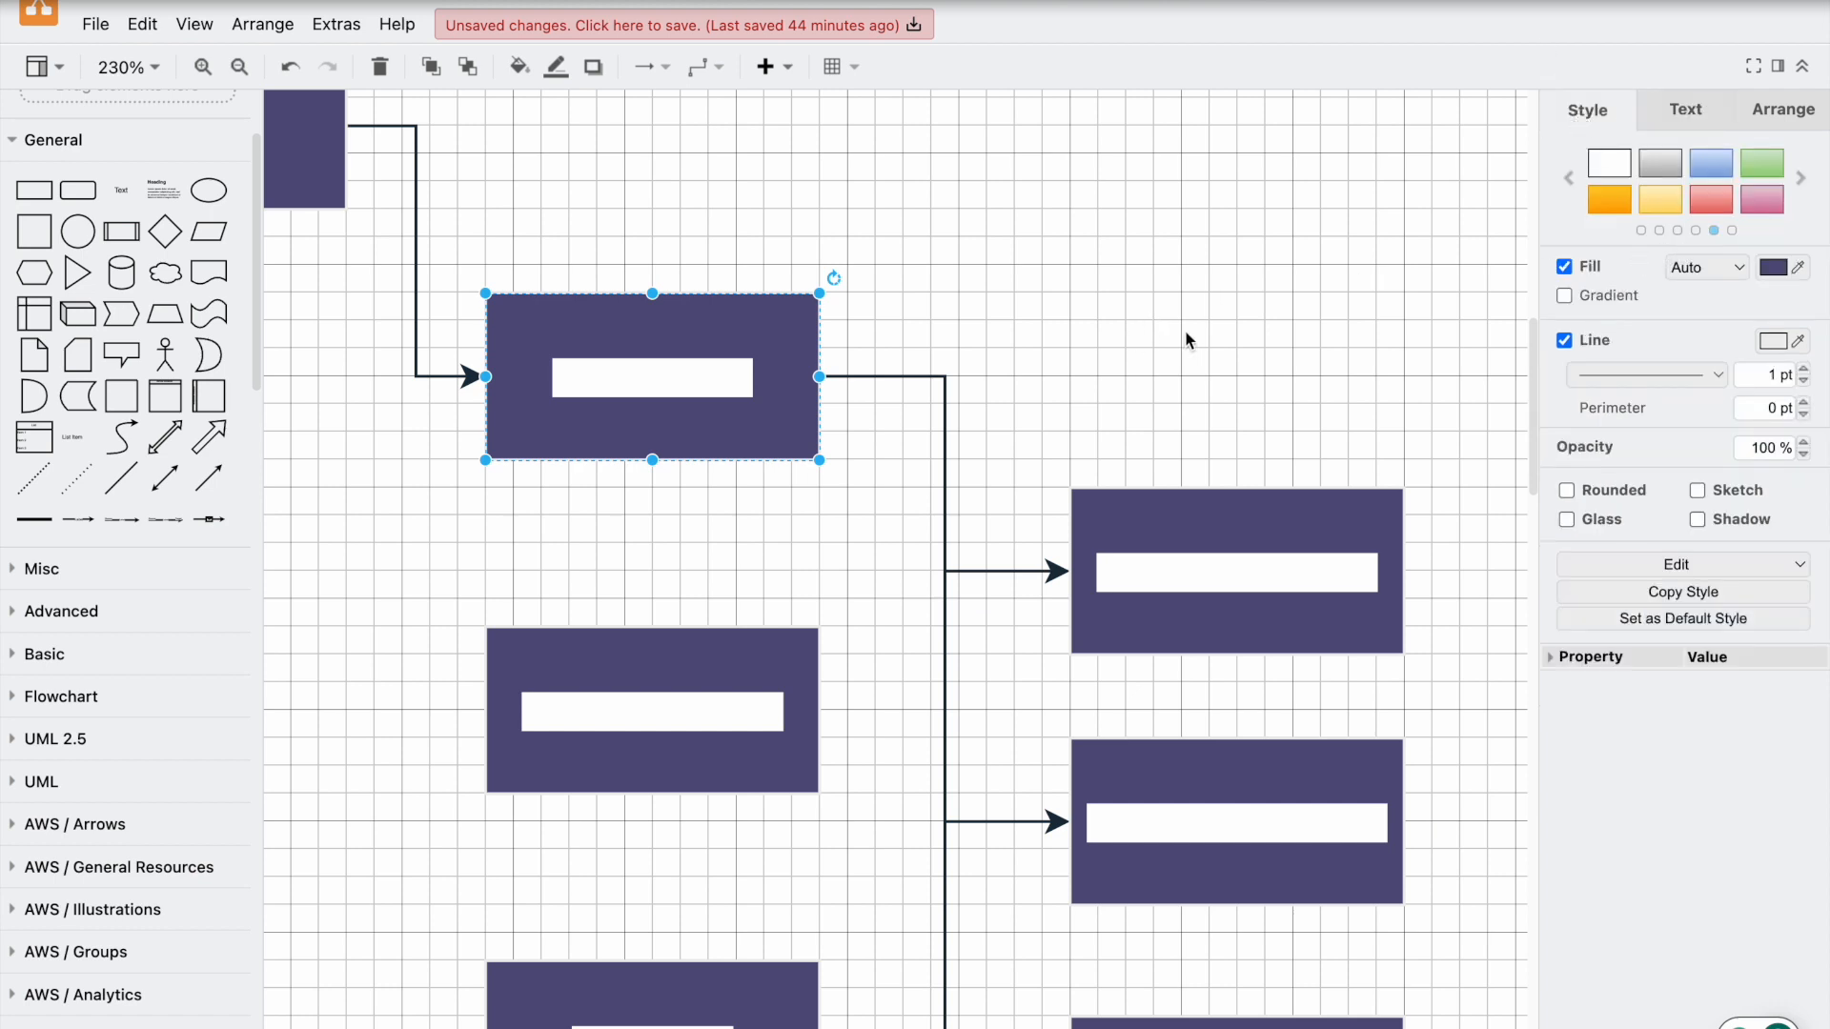
click(1773, 268)
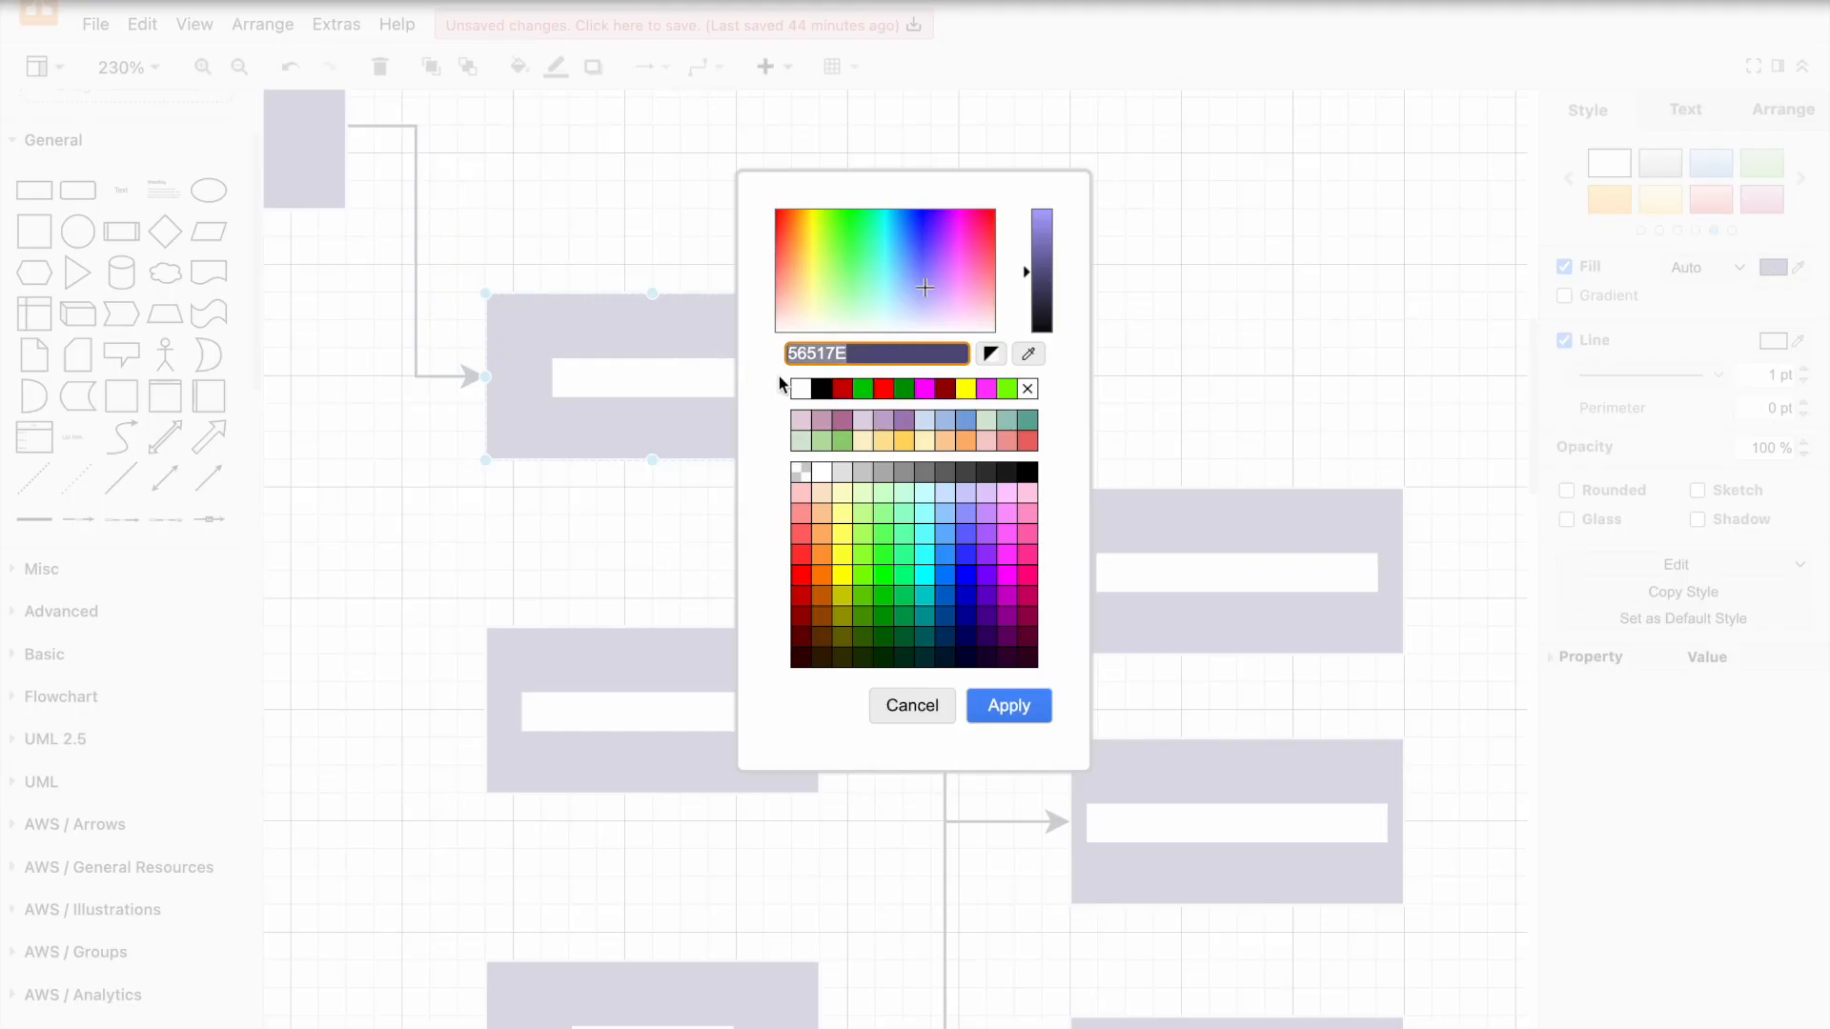
click(920, 705)
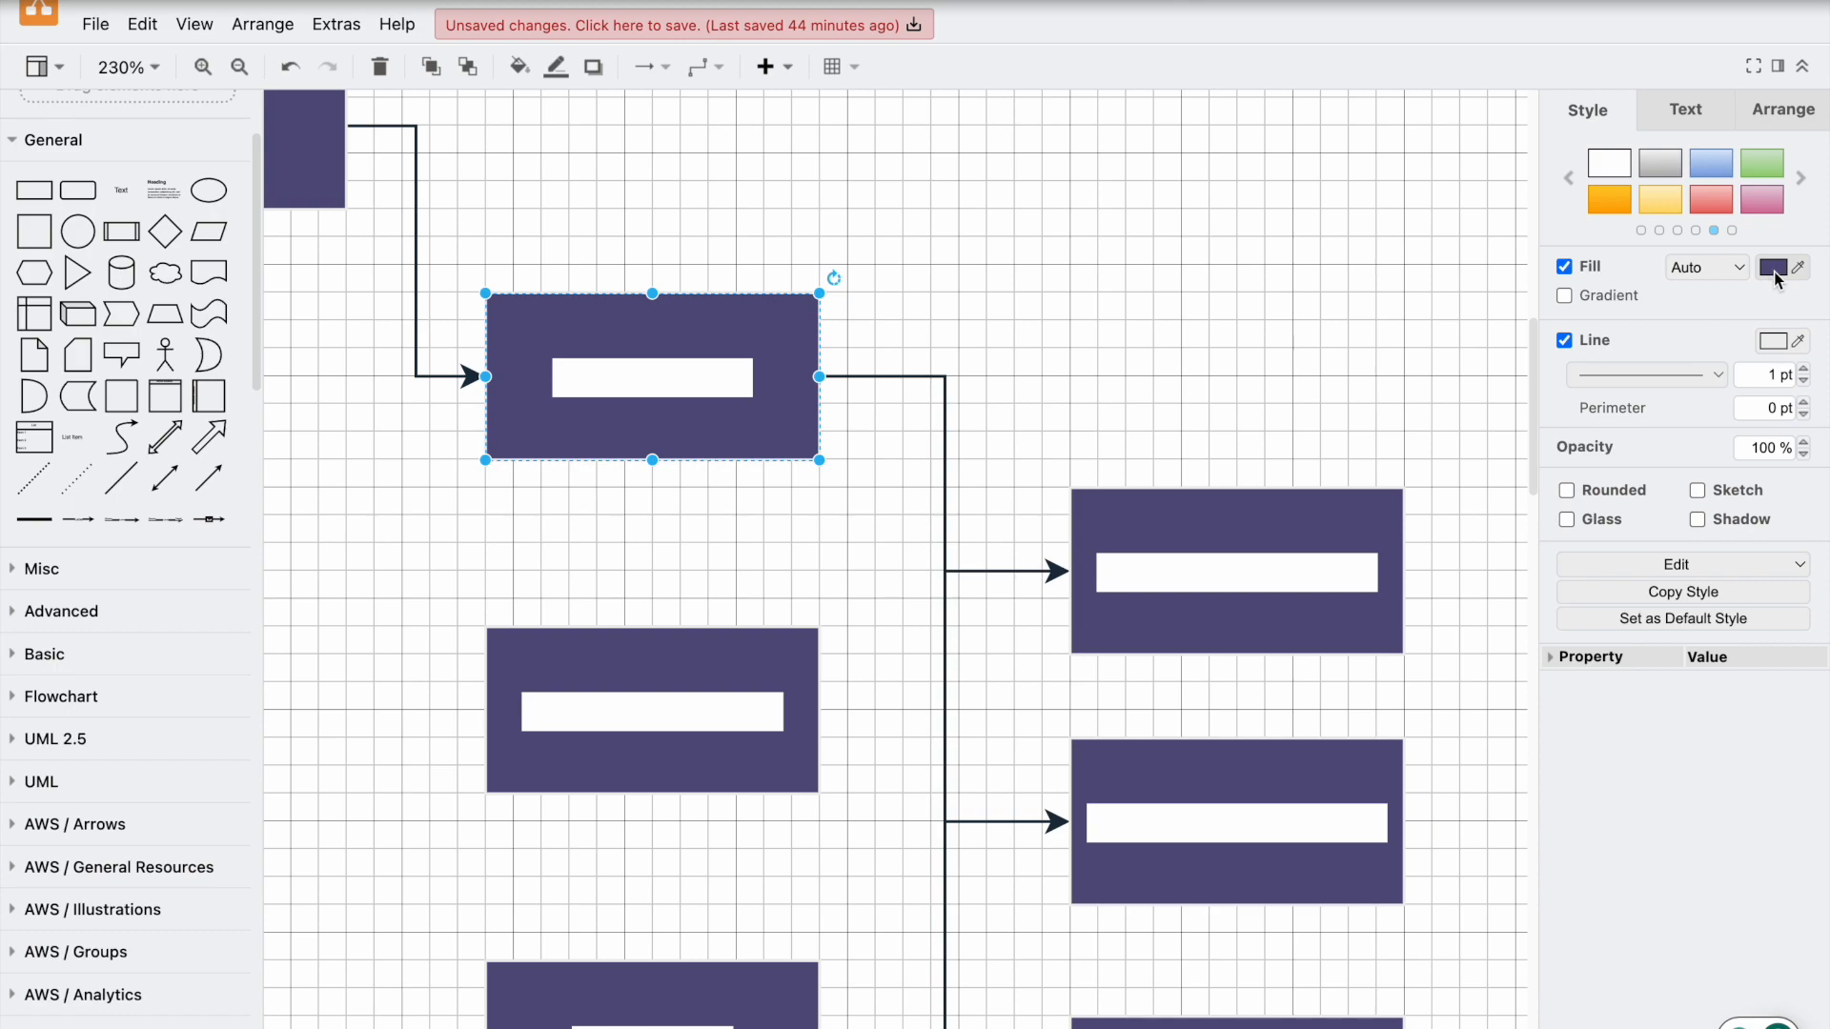
click(1777, 271)
key(ctrl+c)
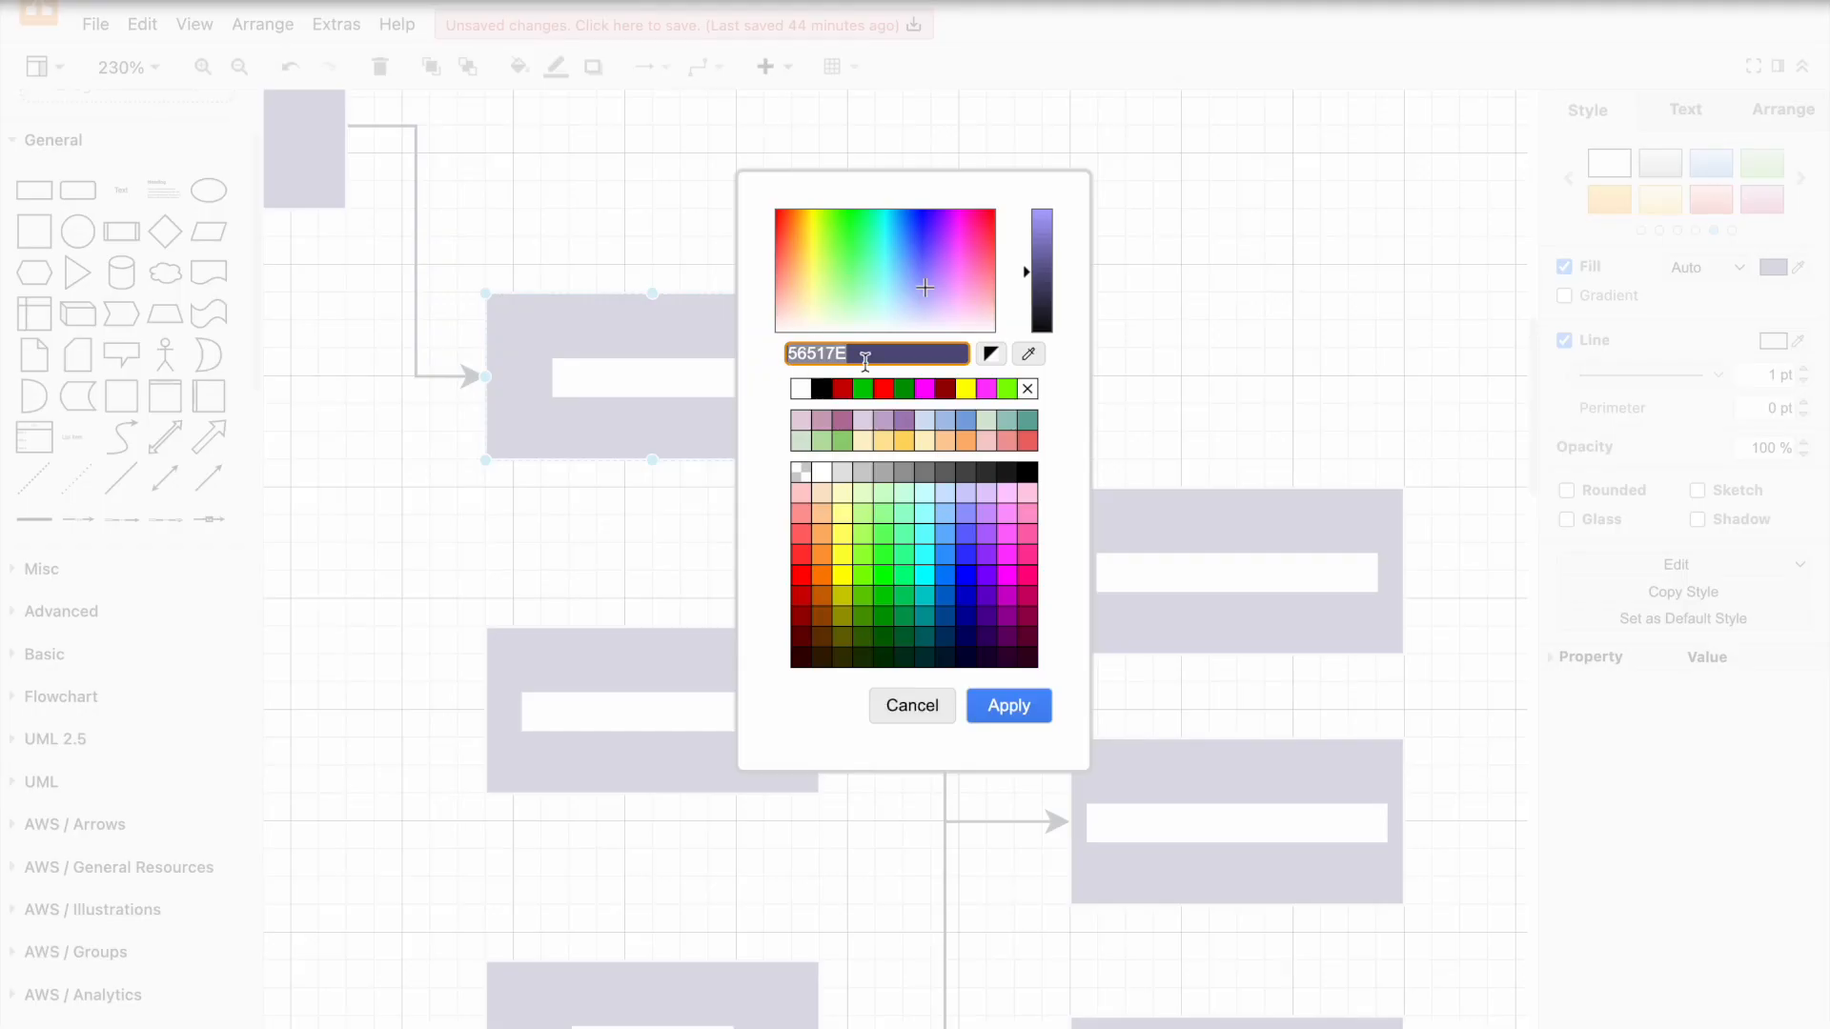
click(911, 705)
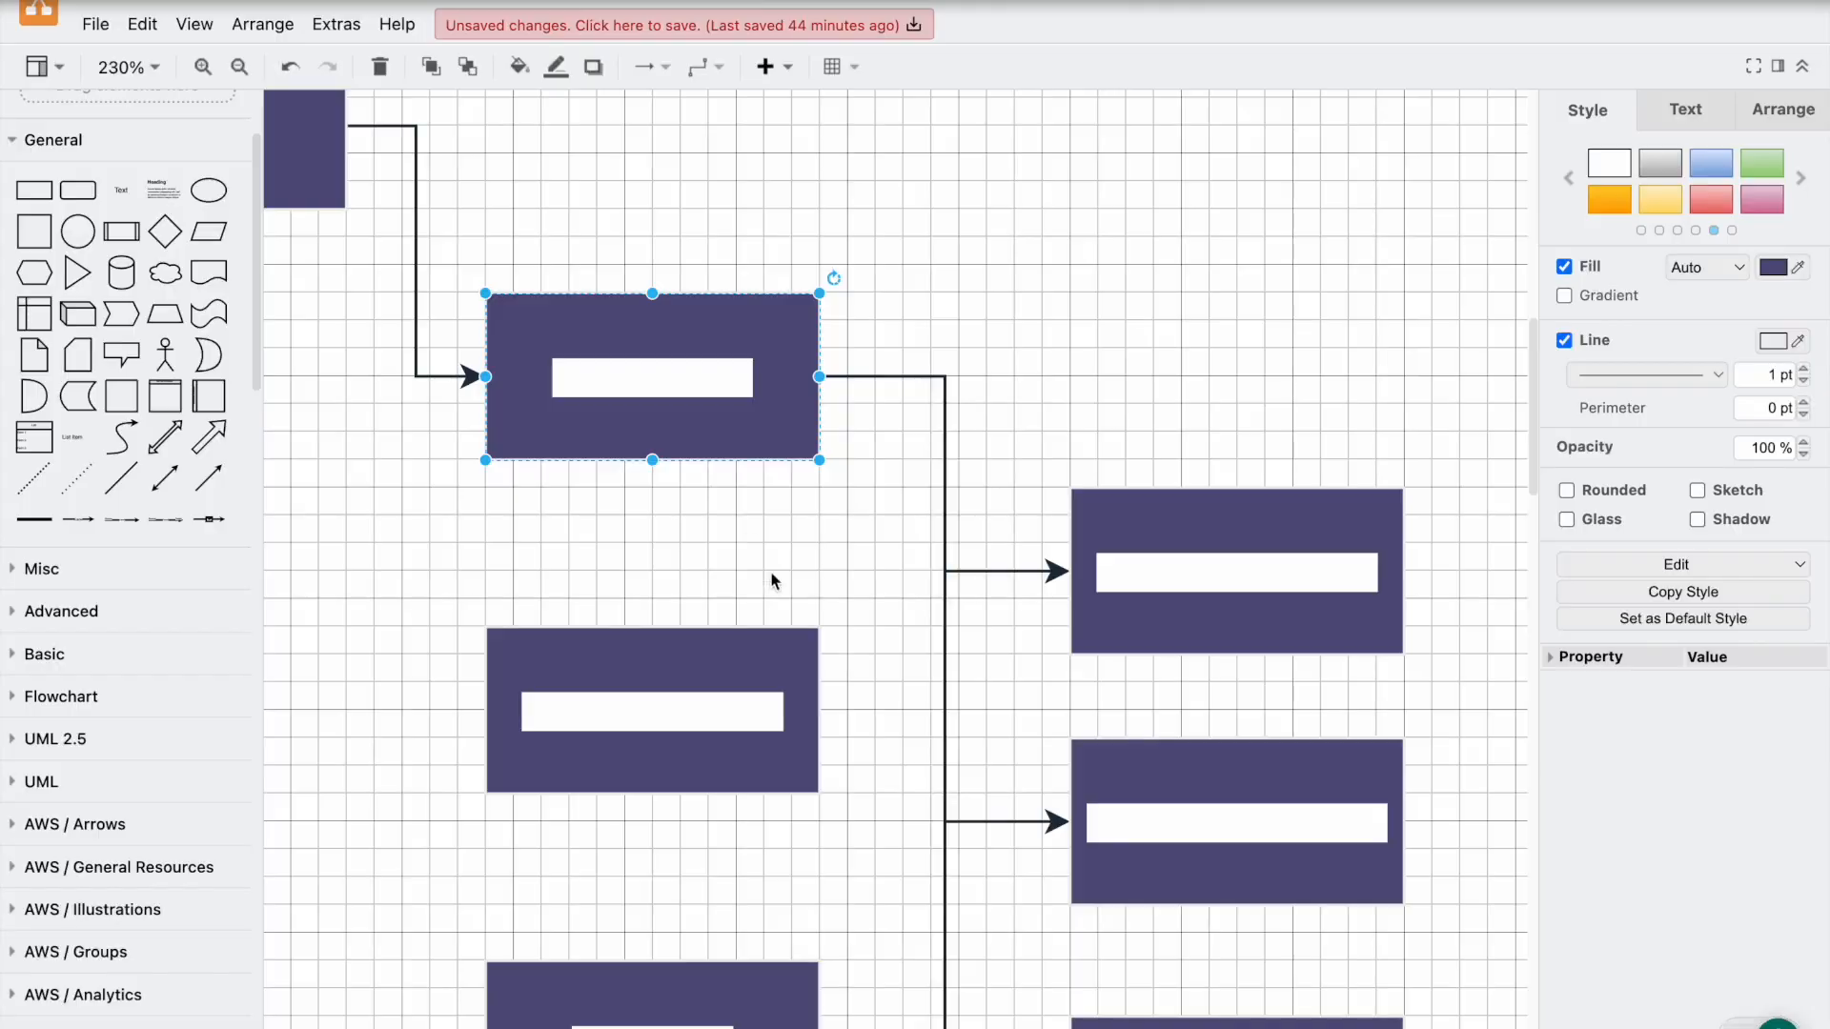
Step: Set the background colour of the "components" label text to 56517E
double_click(649, 379)
click(618, 381)
double_click(618, 381)
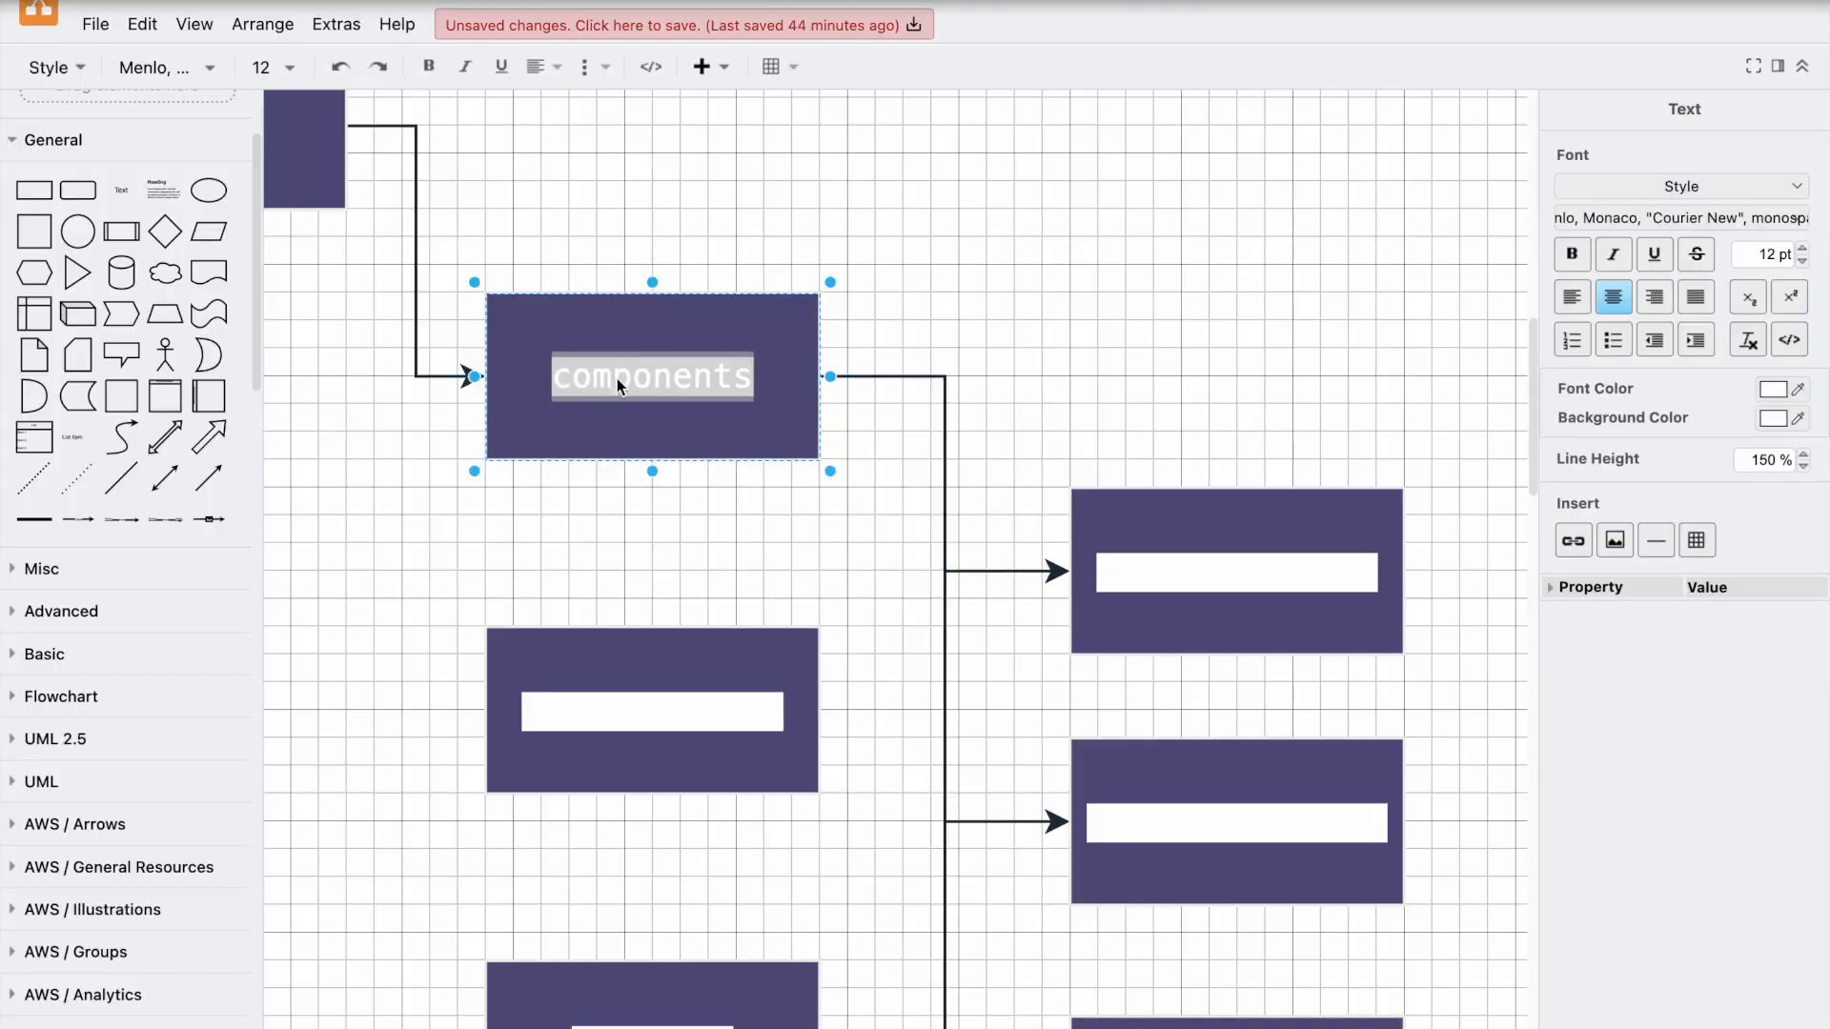
click(1778, 422)
key(ctrl+v)
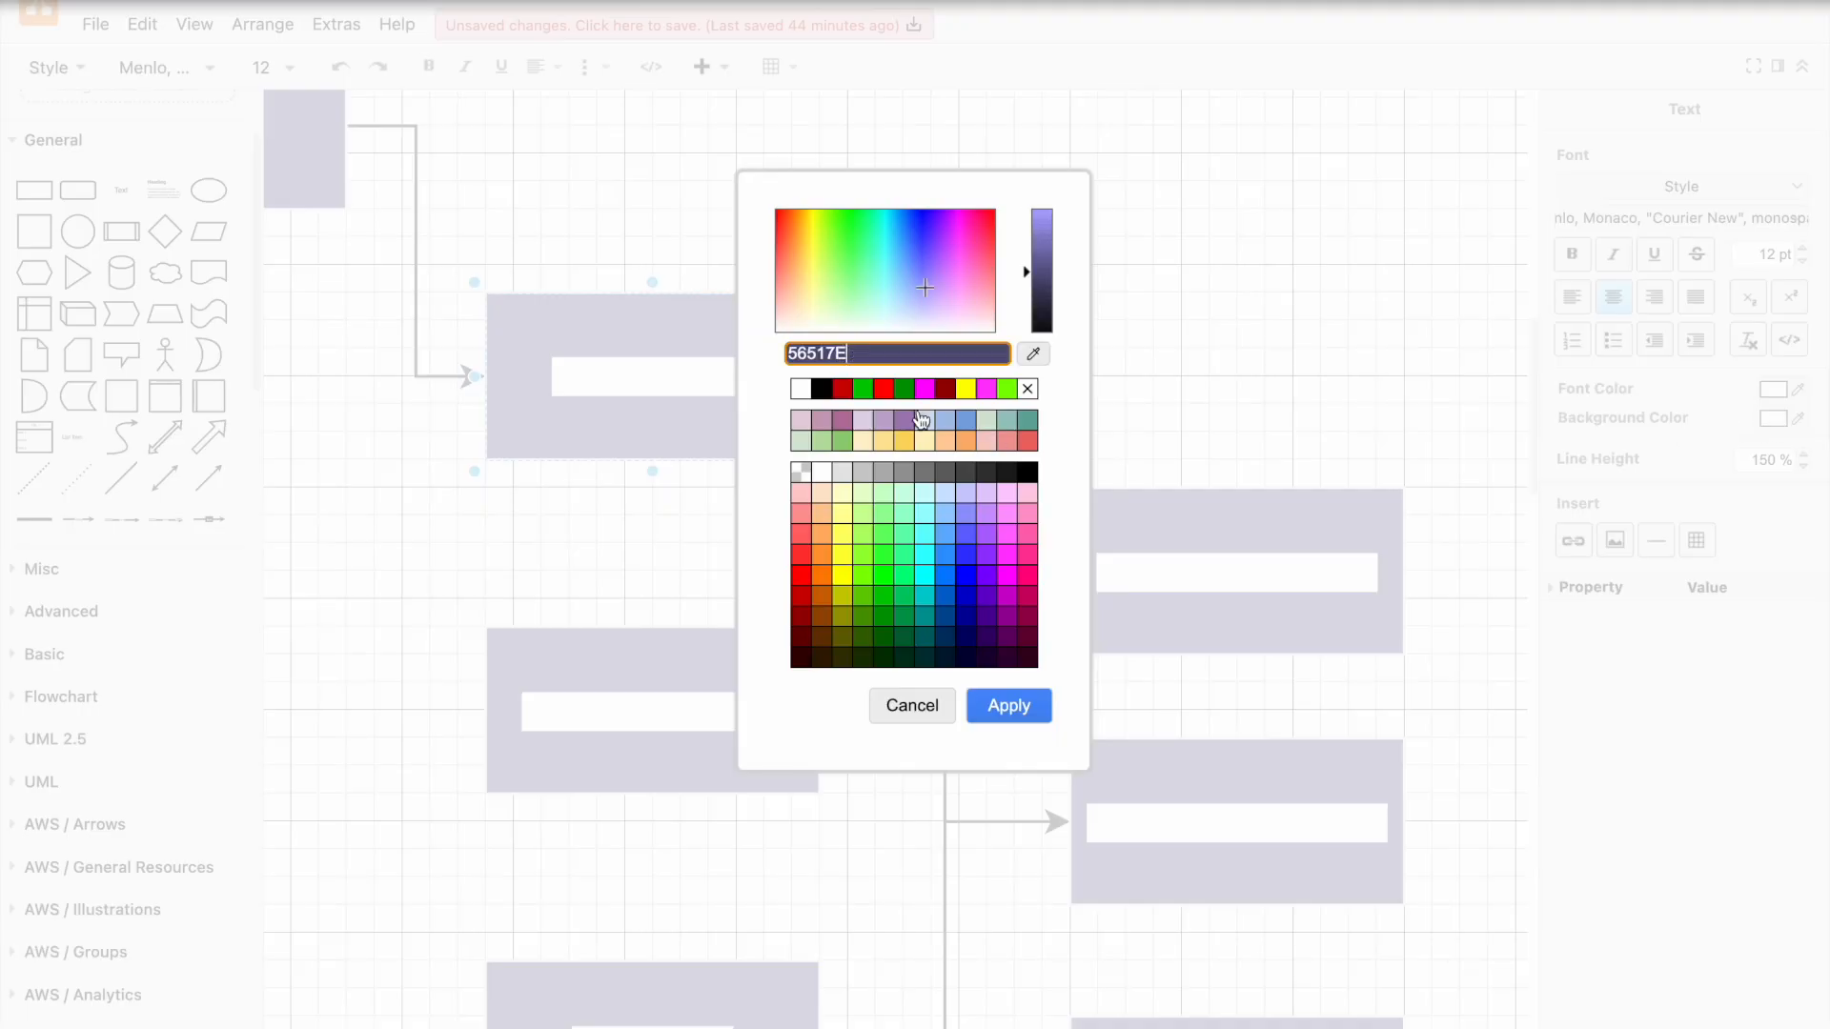
click(998, 707)
click(677, 408)
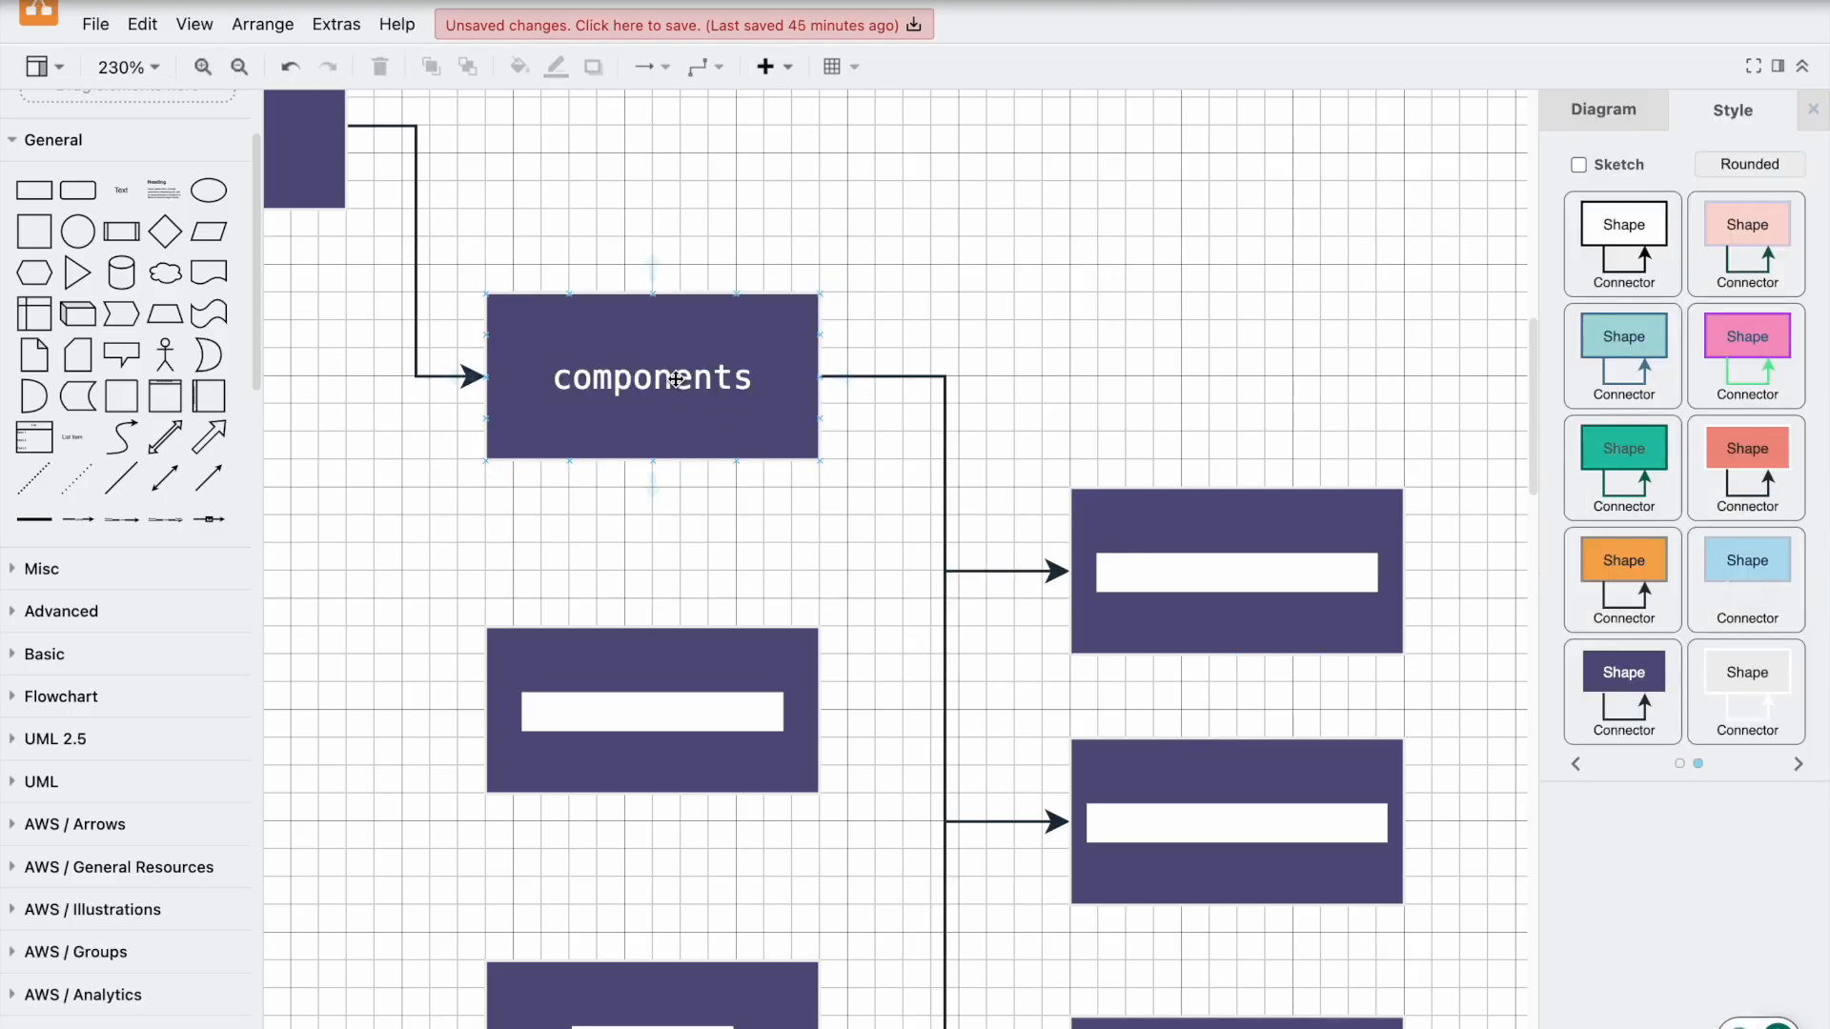
Step: Set the background colour of the "configuration" label text to 56517E
double_click(662, 381)
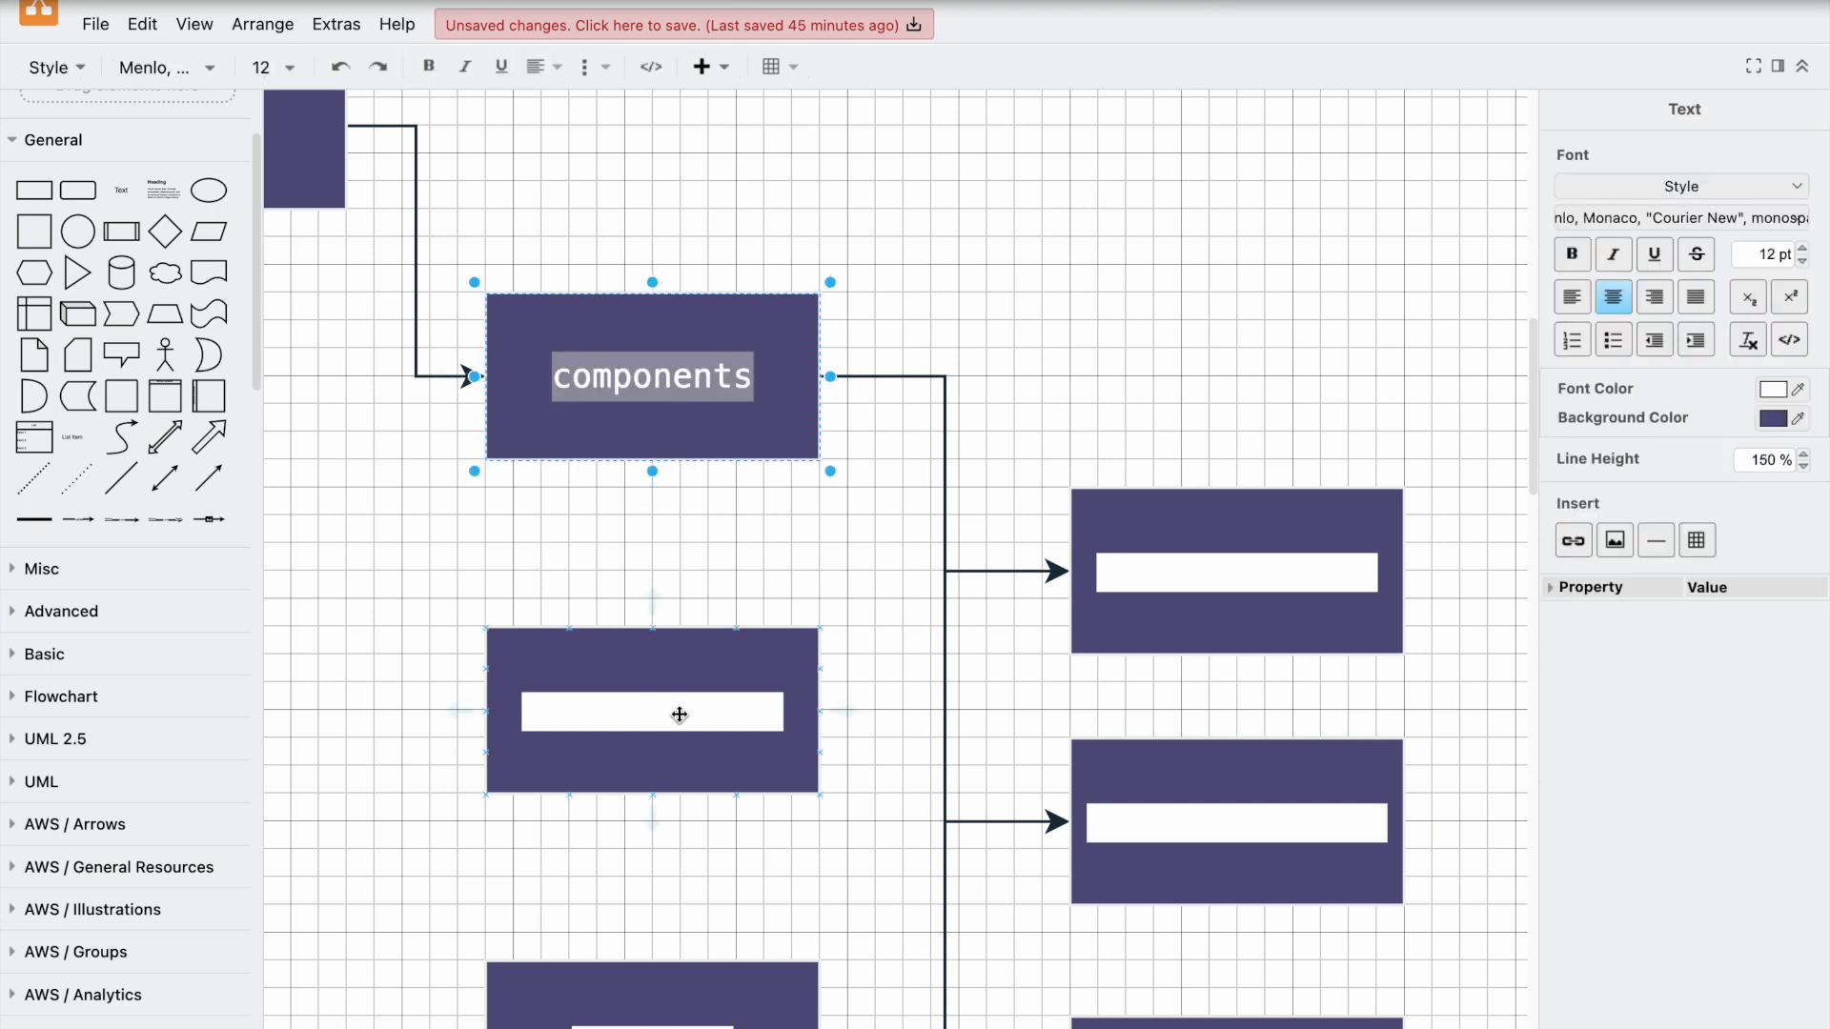
double_click(680, 715)
double_click(617, 715)
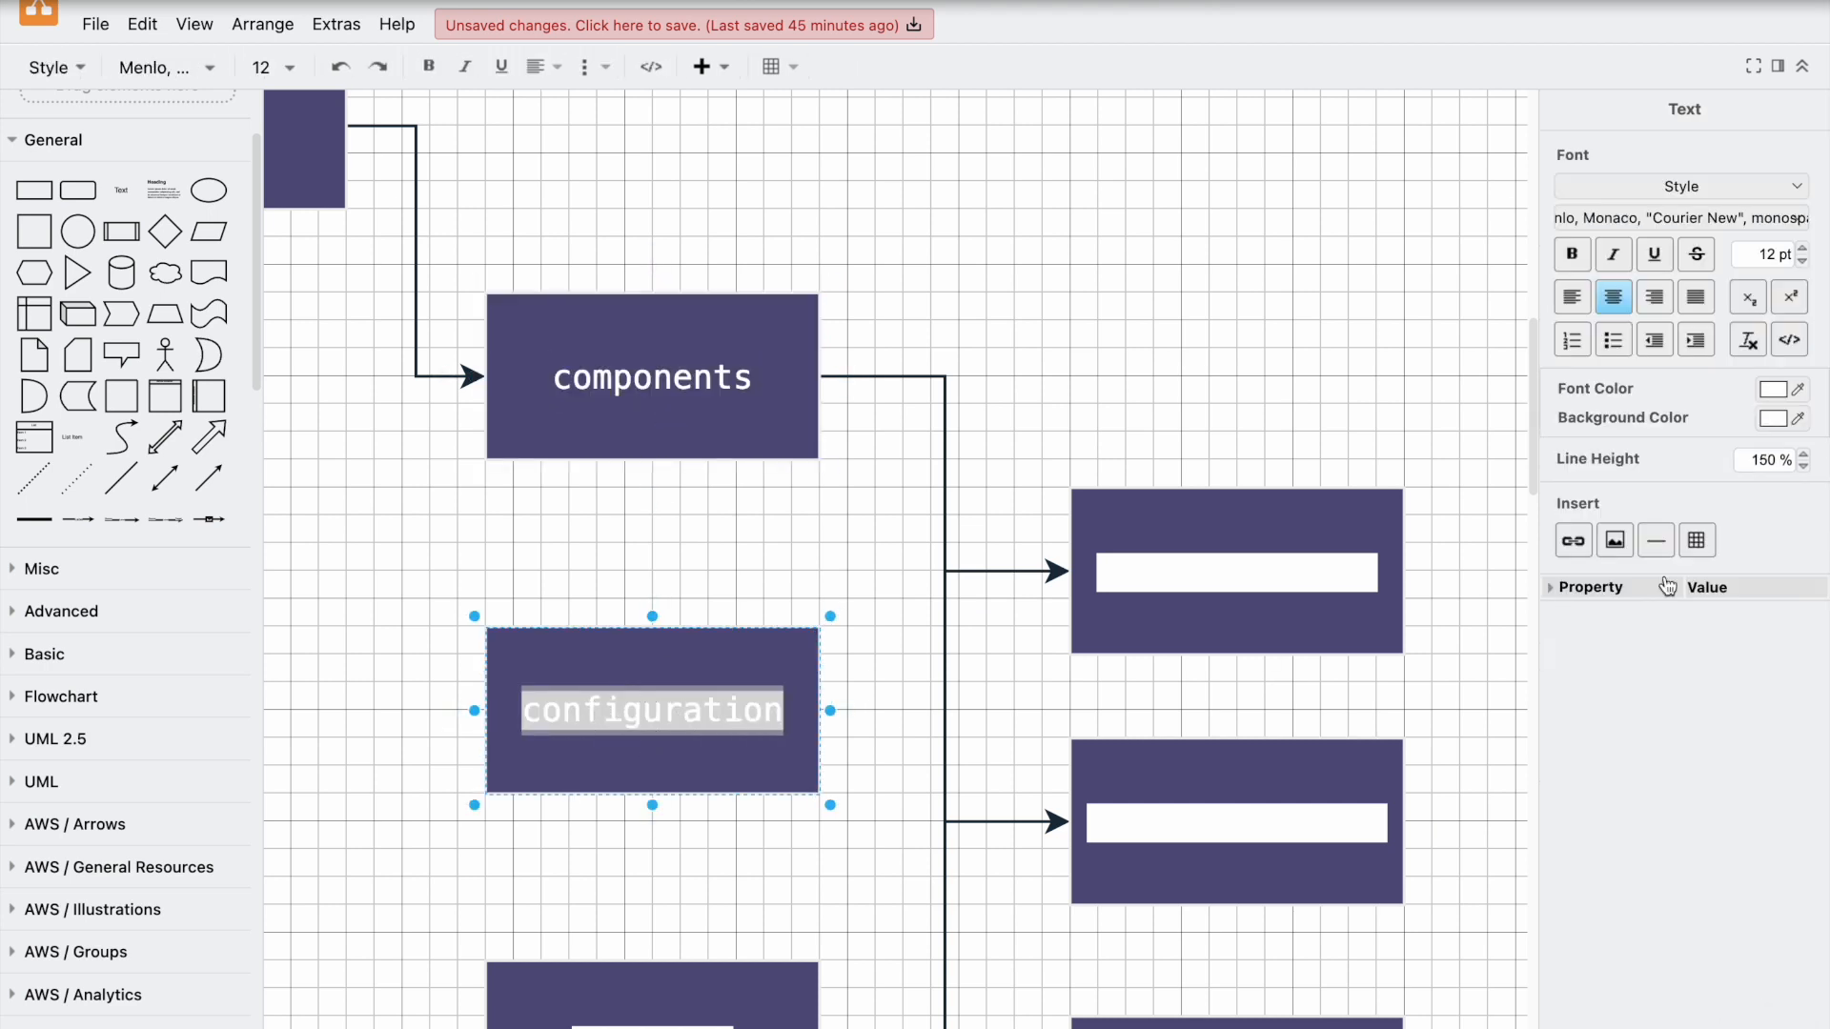
click(1773, 392)
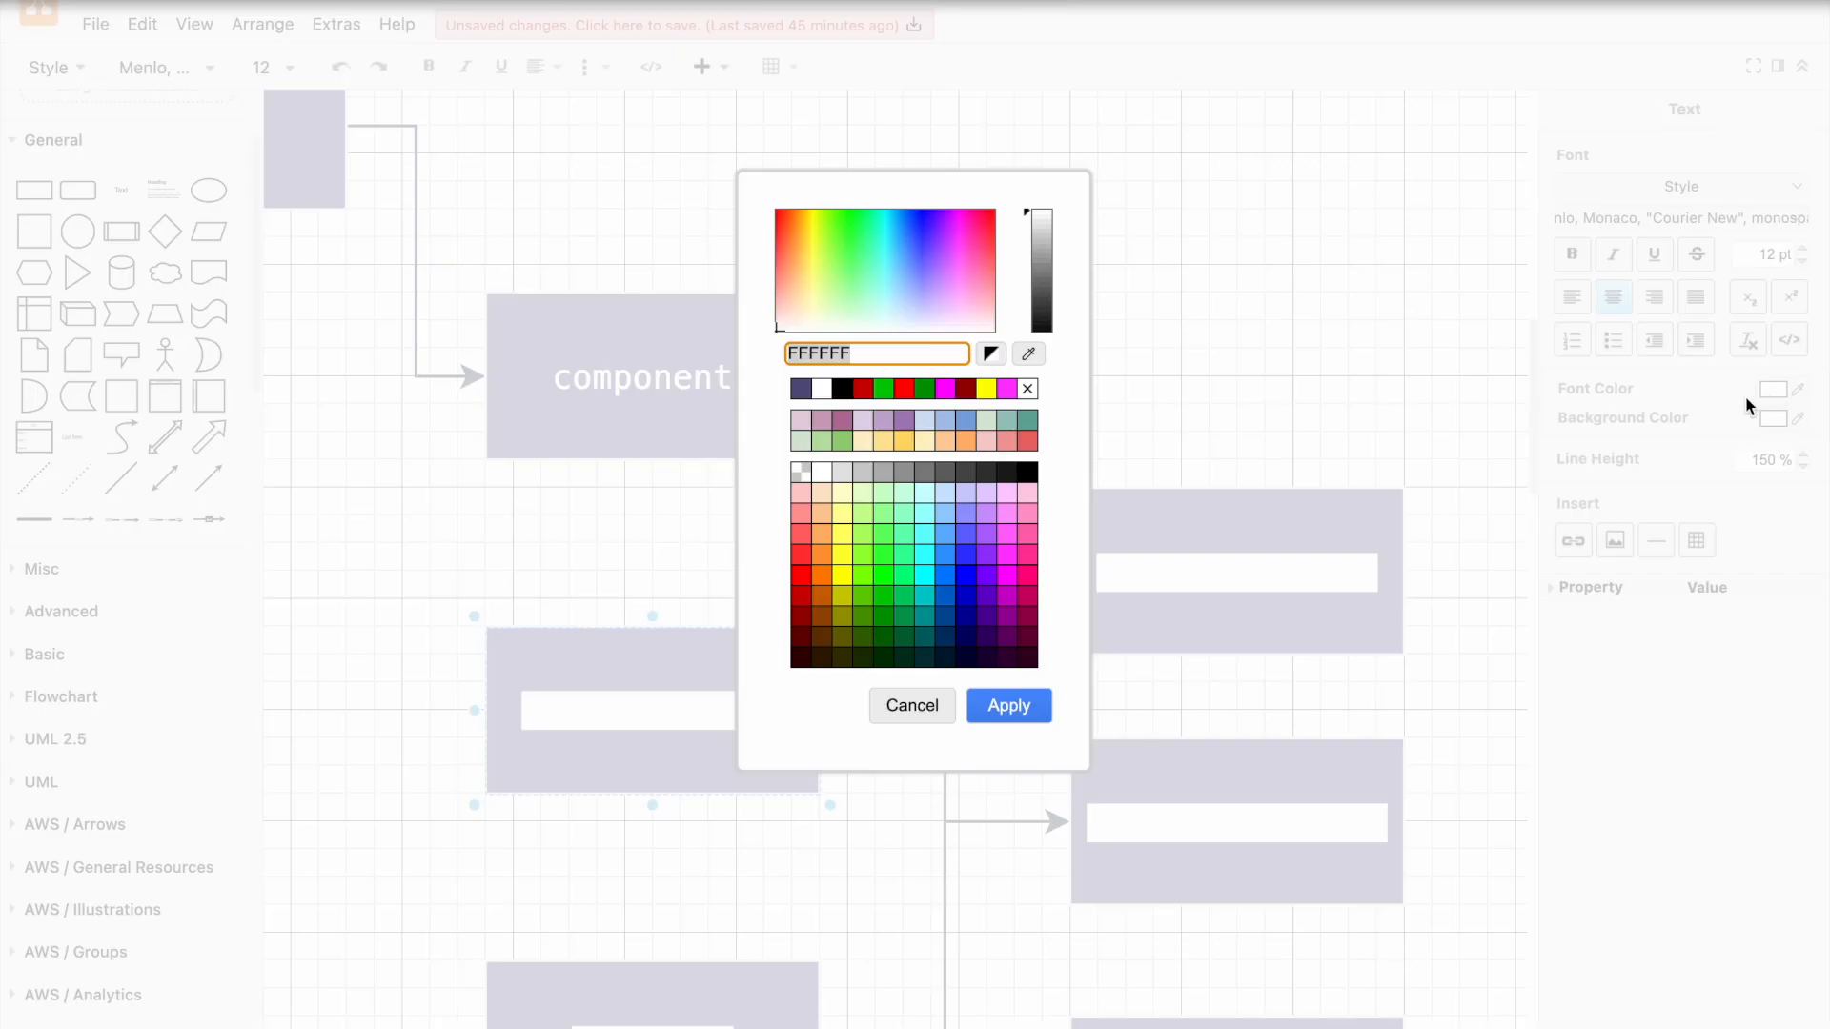
click(1750, 405)
click(1770, 417)
key(ctrl+v)
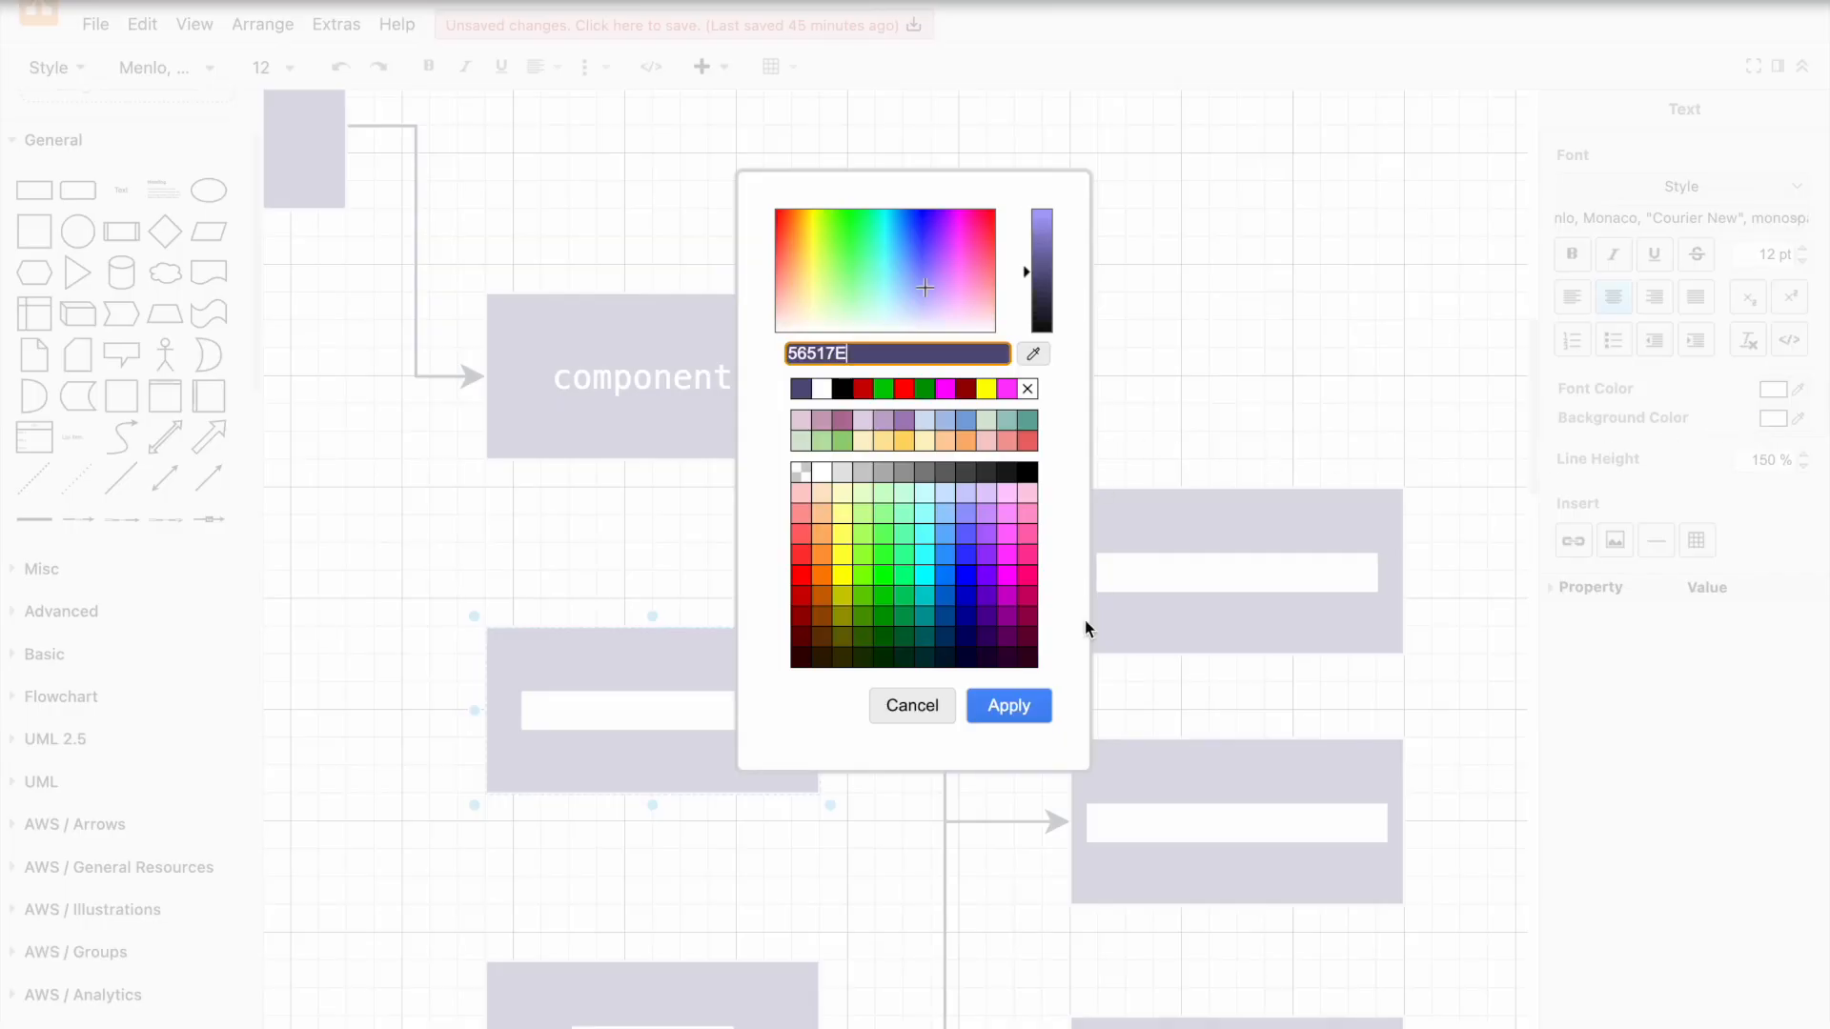
click(1009, 706)
Step: Turn on a text background colour for the entire diagram and set it to the recently used purple, 56517E
scroll(1018, 701, down, 2)
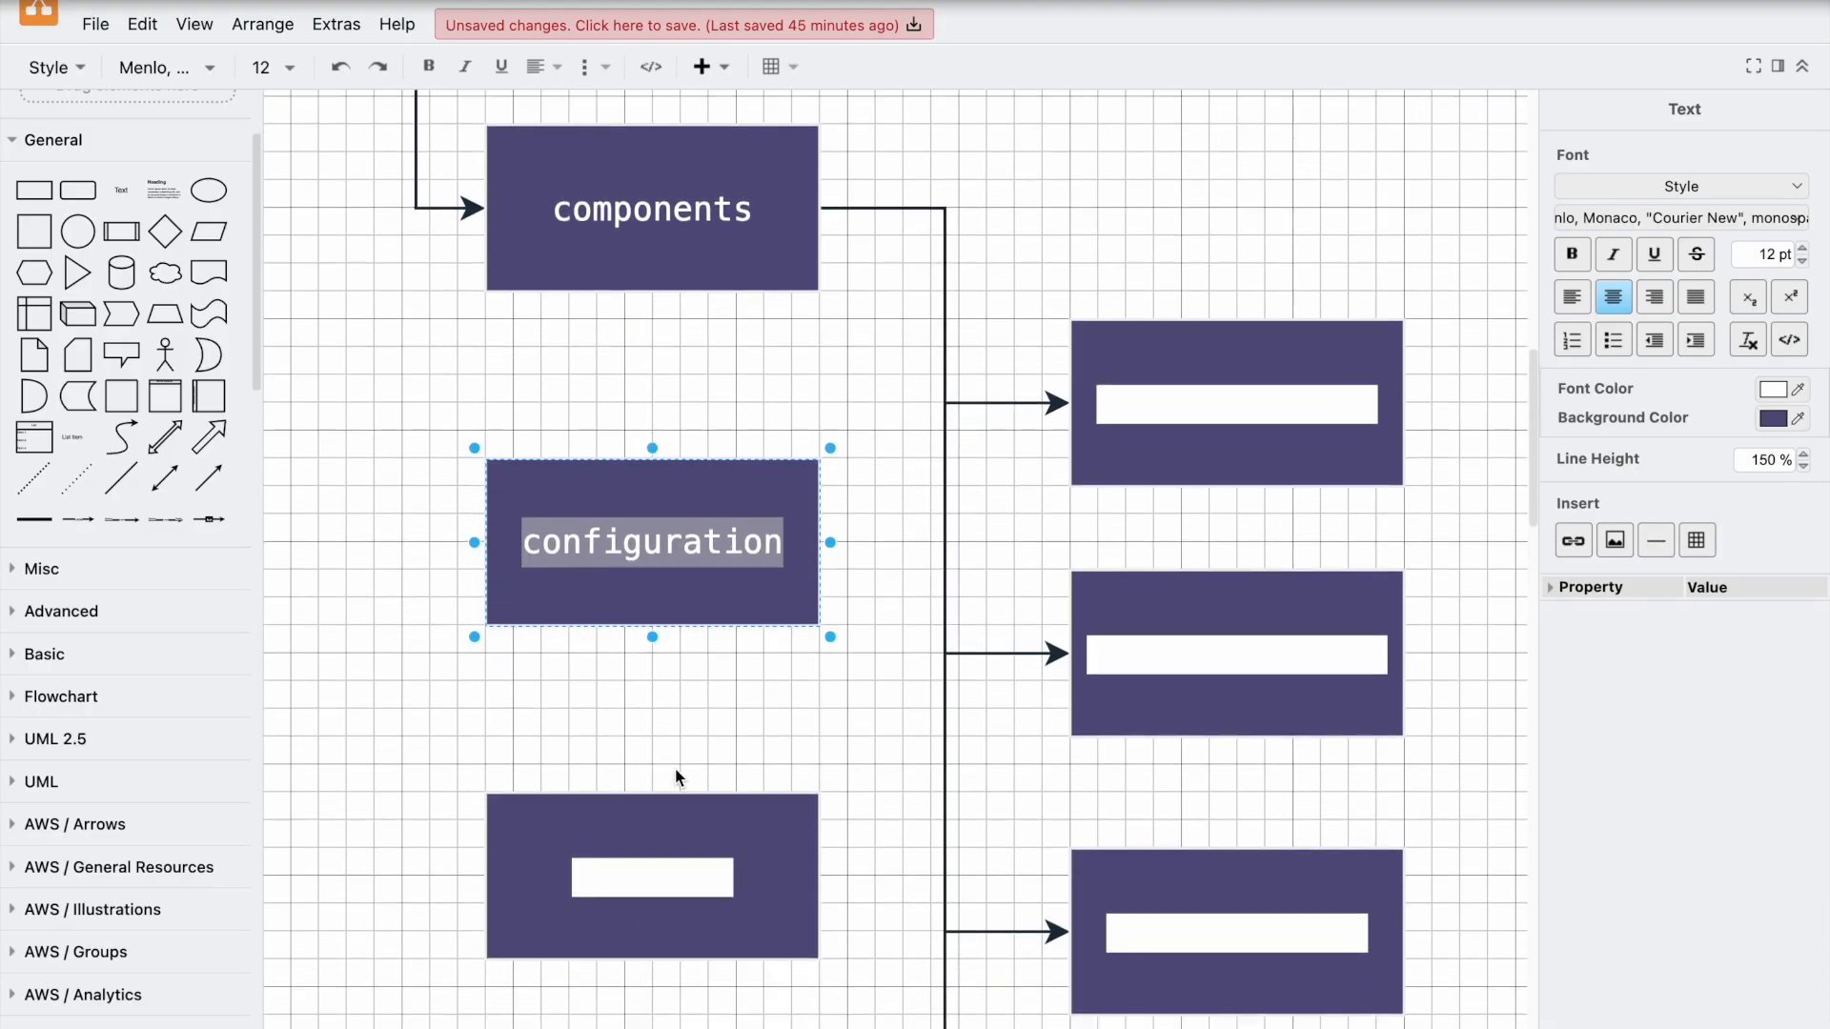
shift+click(652, 900)
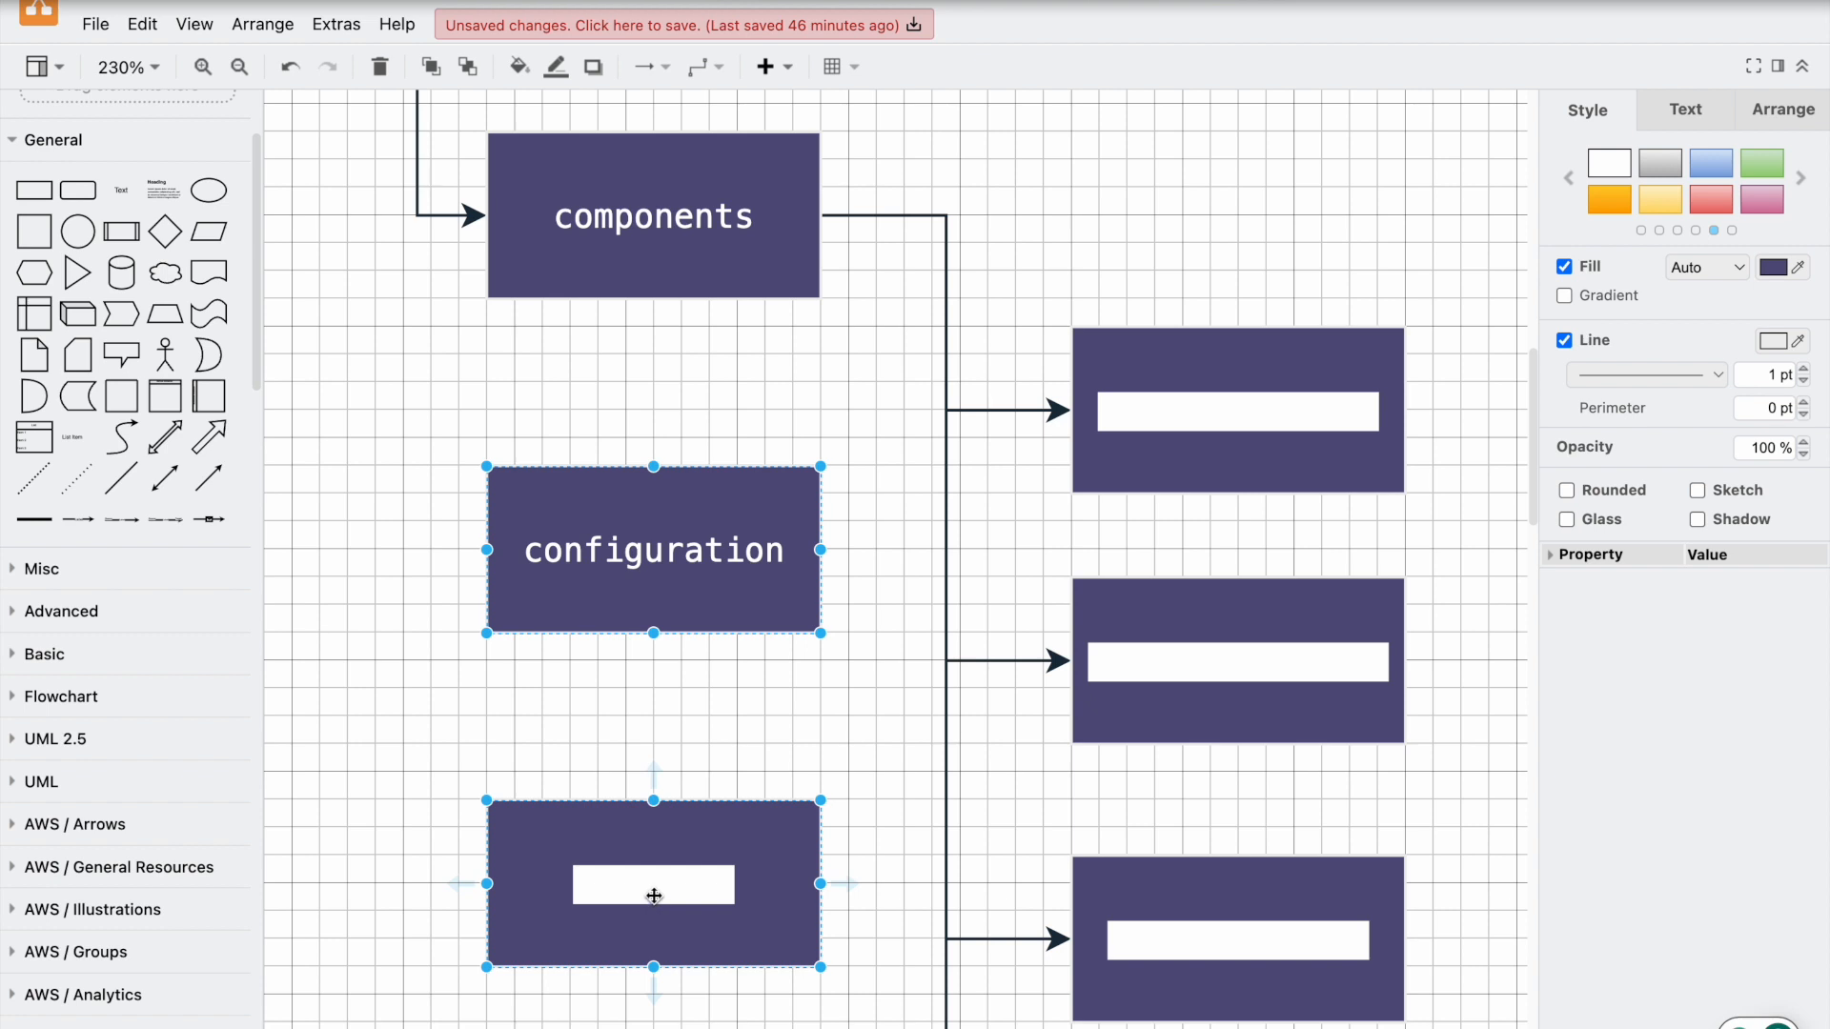
key(ctrl+a)
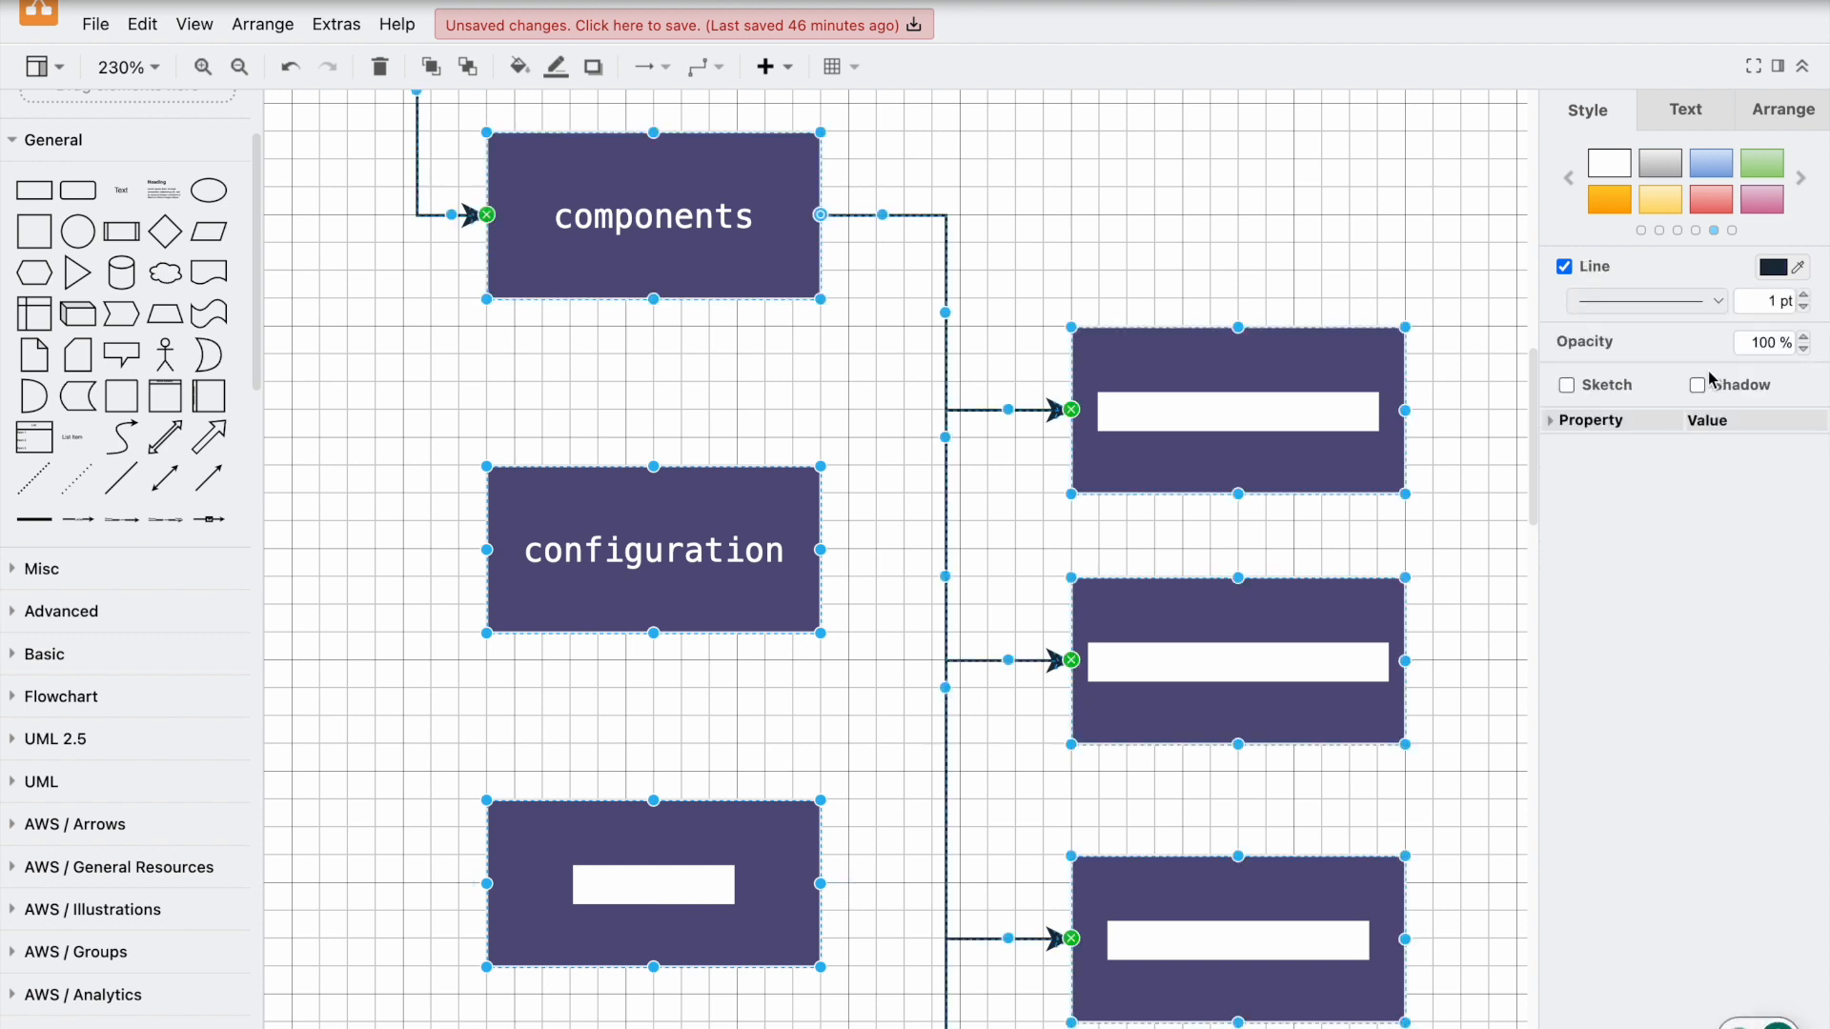
click(1685, 108)
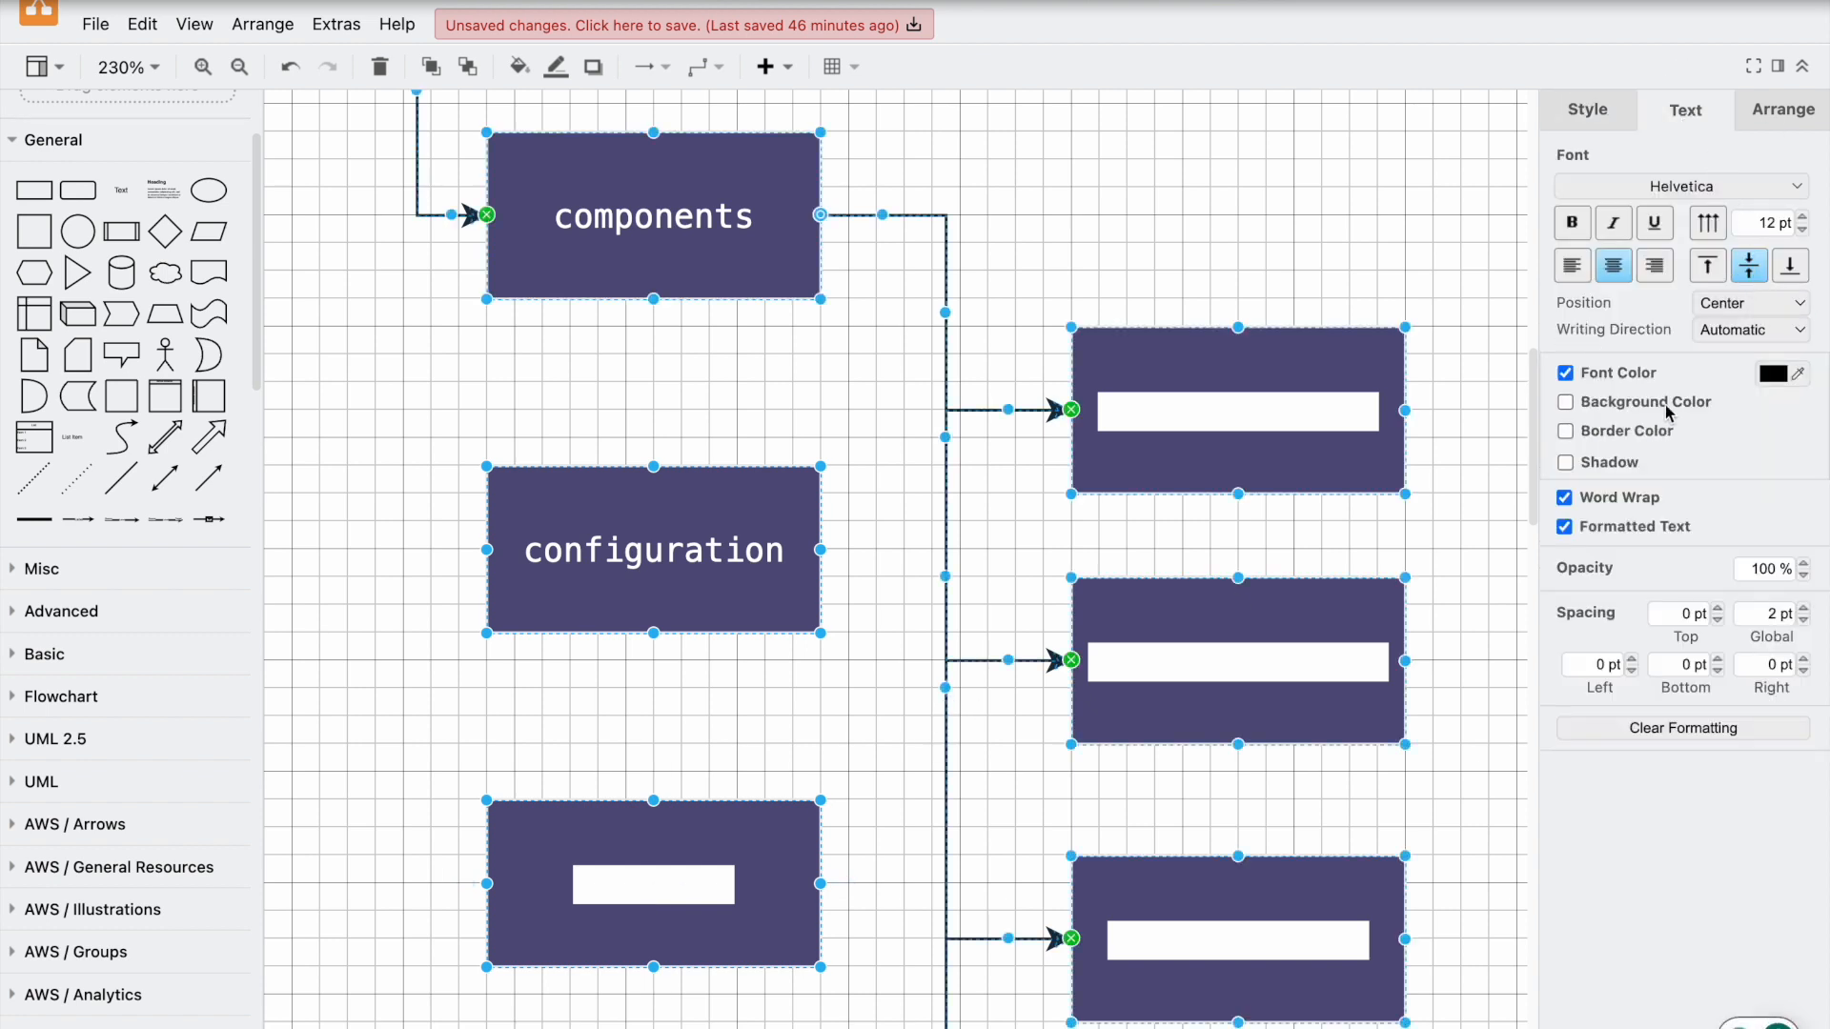
click(1634, 404)
click(1773, 402)
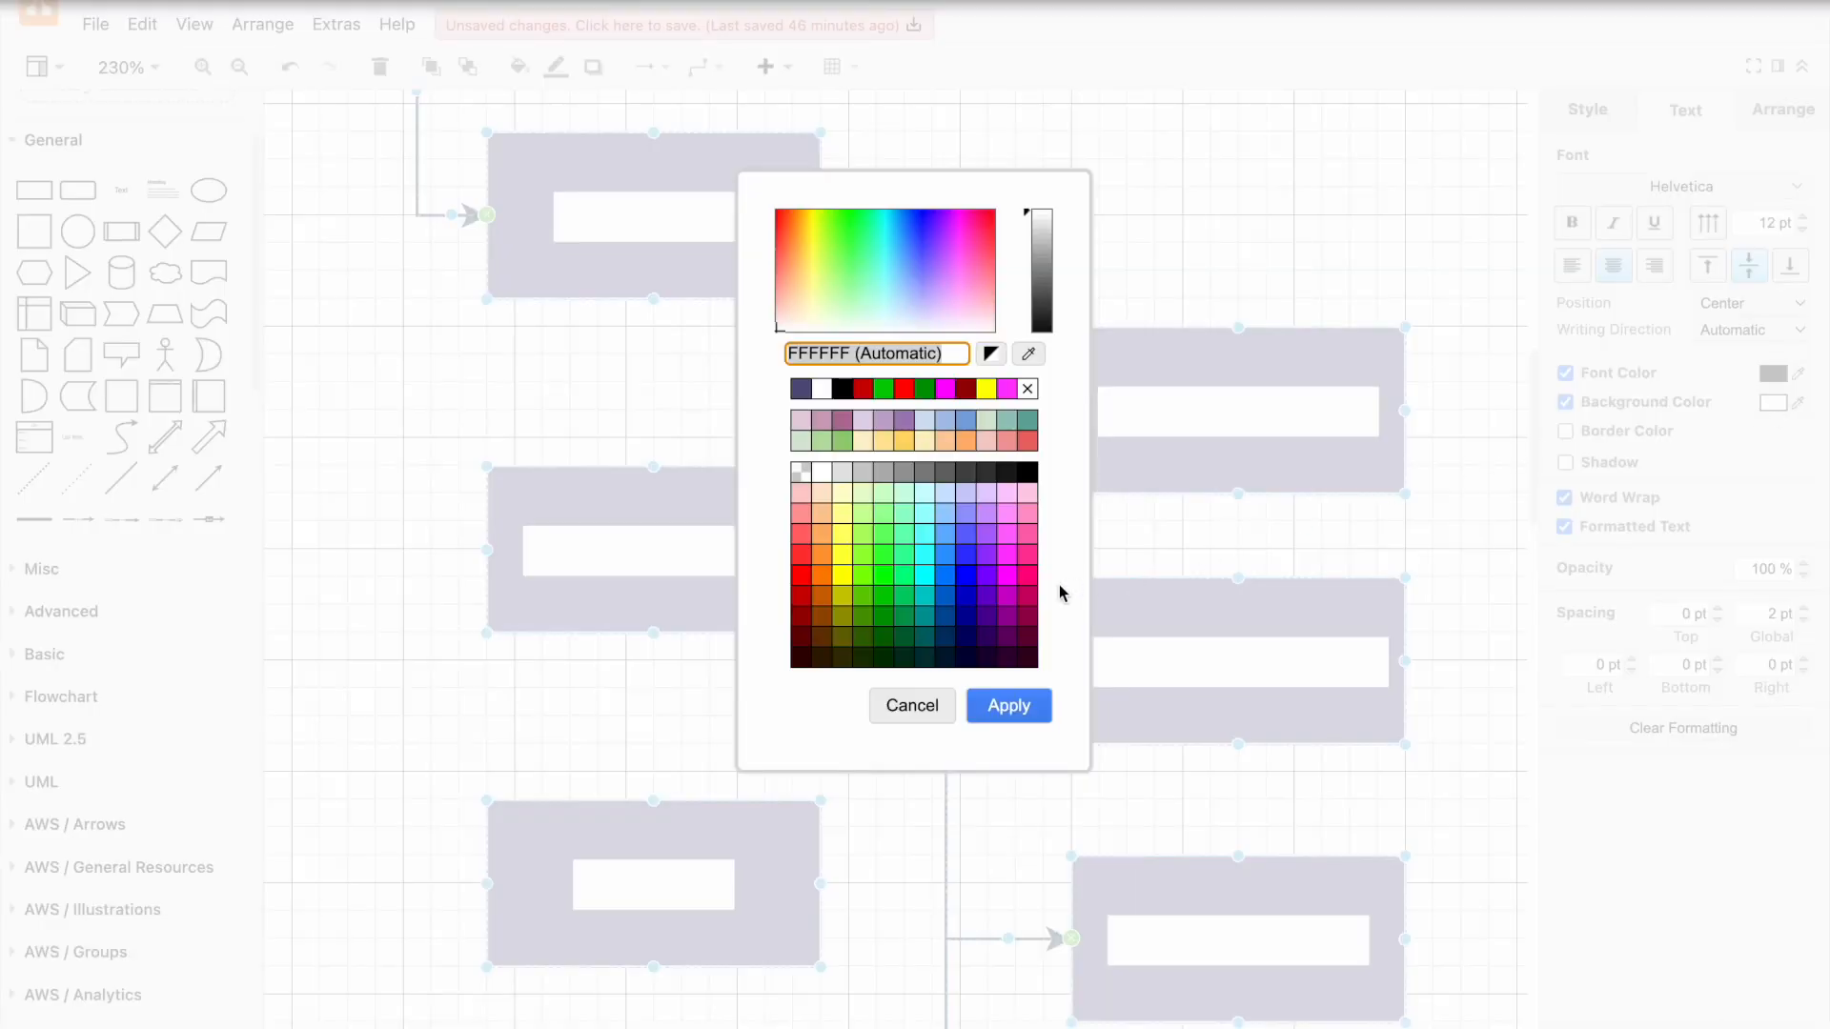
click(801, 389)
click(1014, 714)
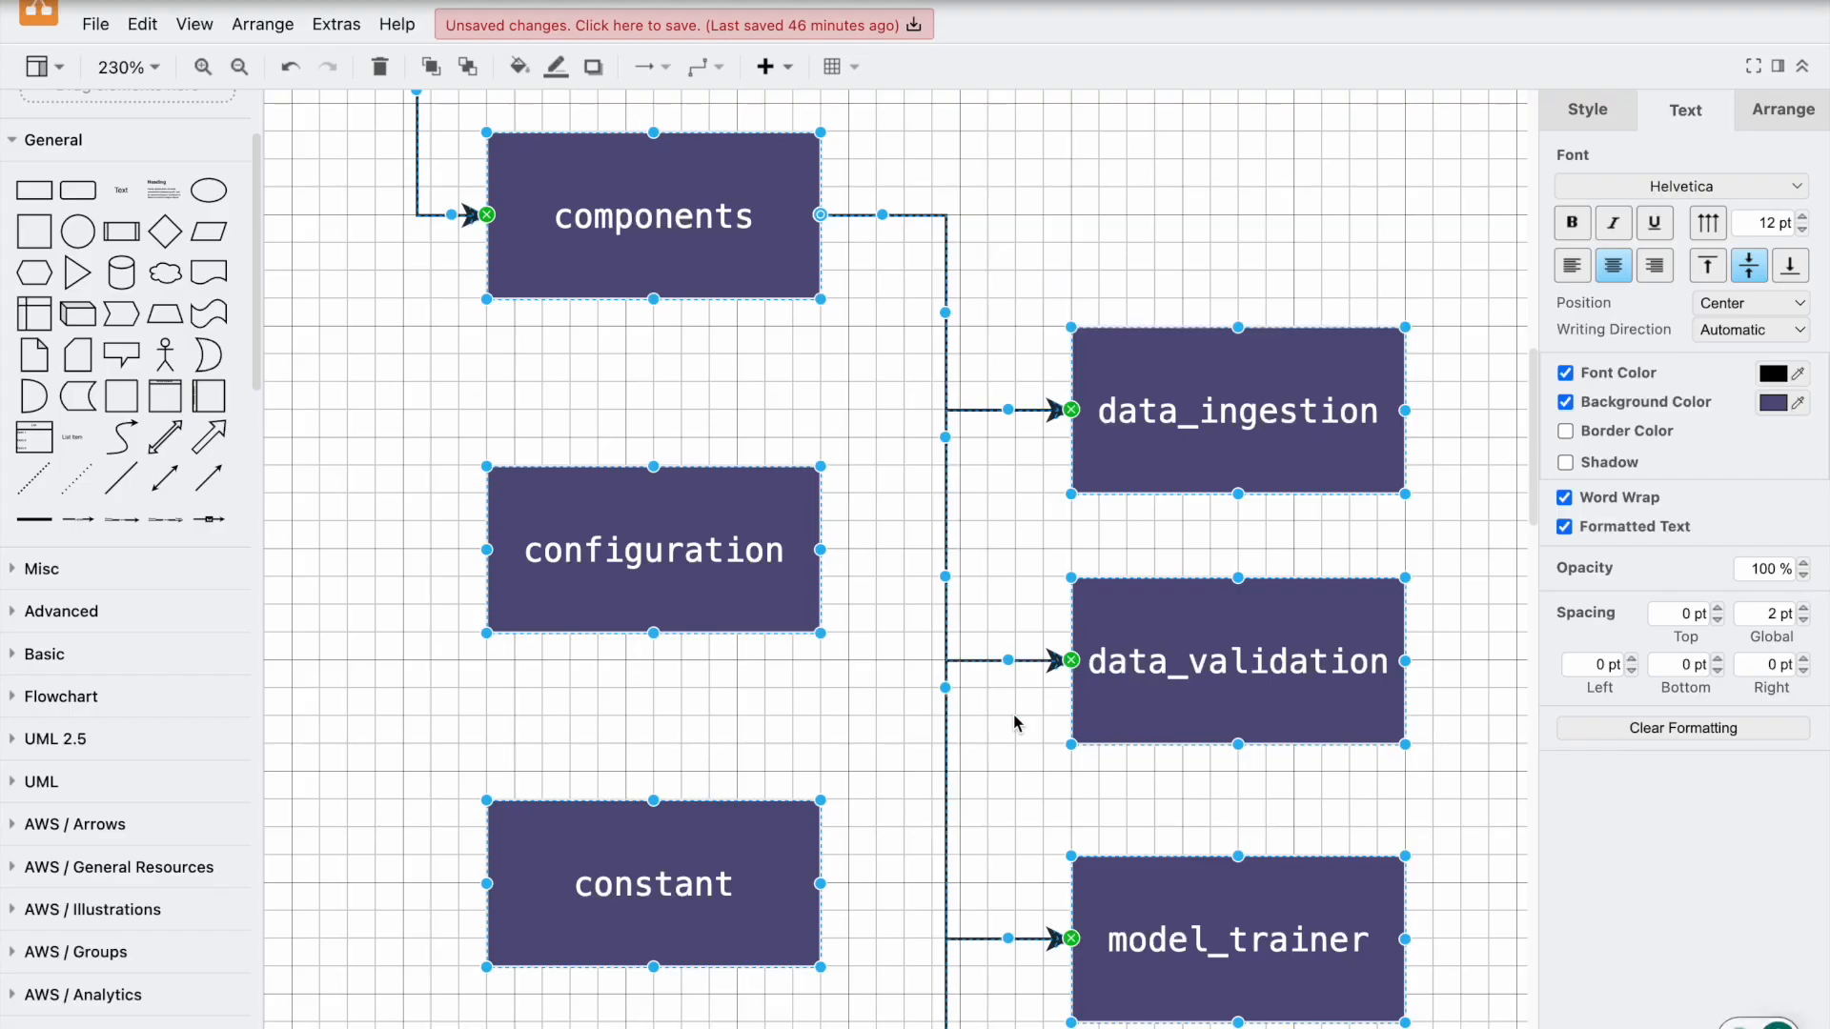
Step: Reapply 56517E as the text background colour of all selected shapes
scroll(1012, 362, up, 1)
scroll(1012, 360, right, 2)
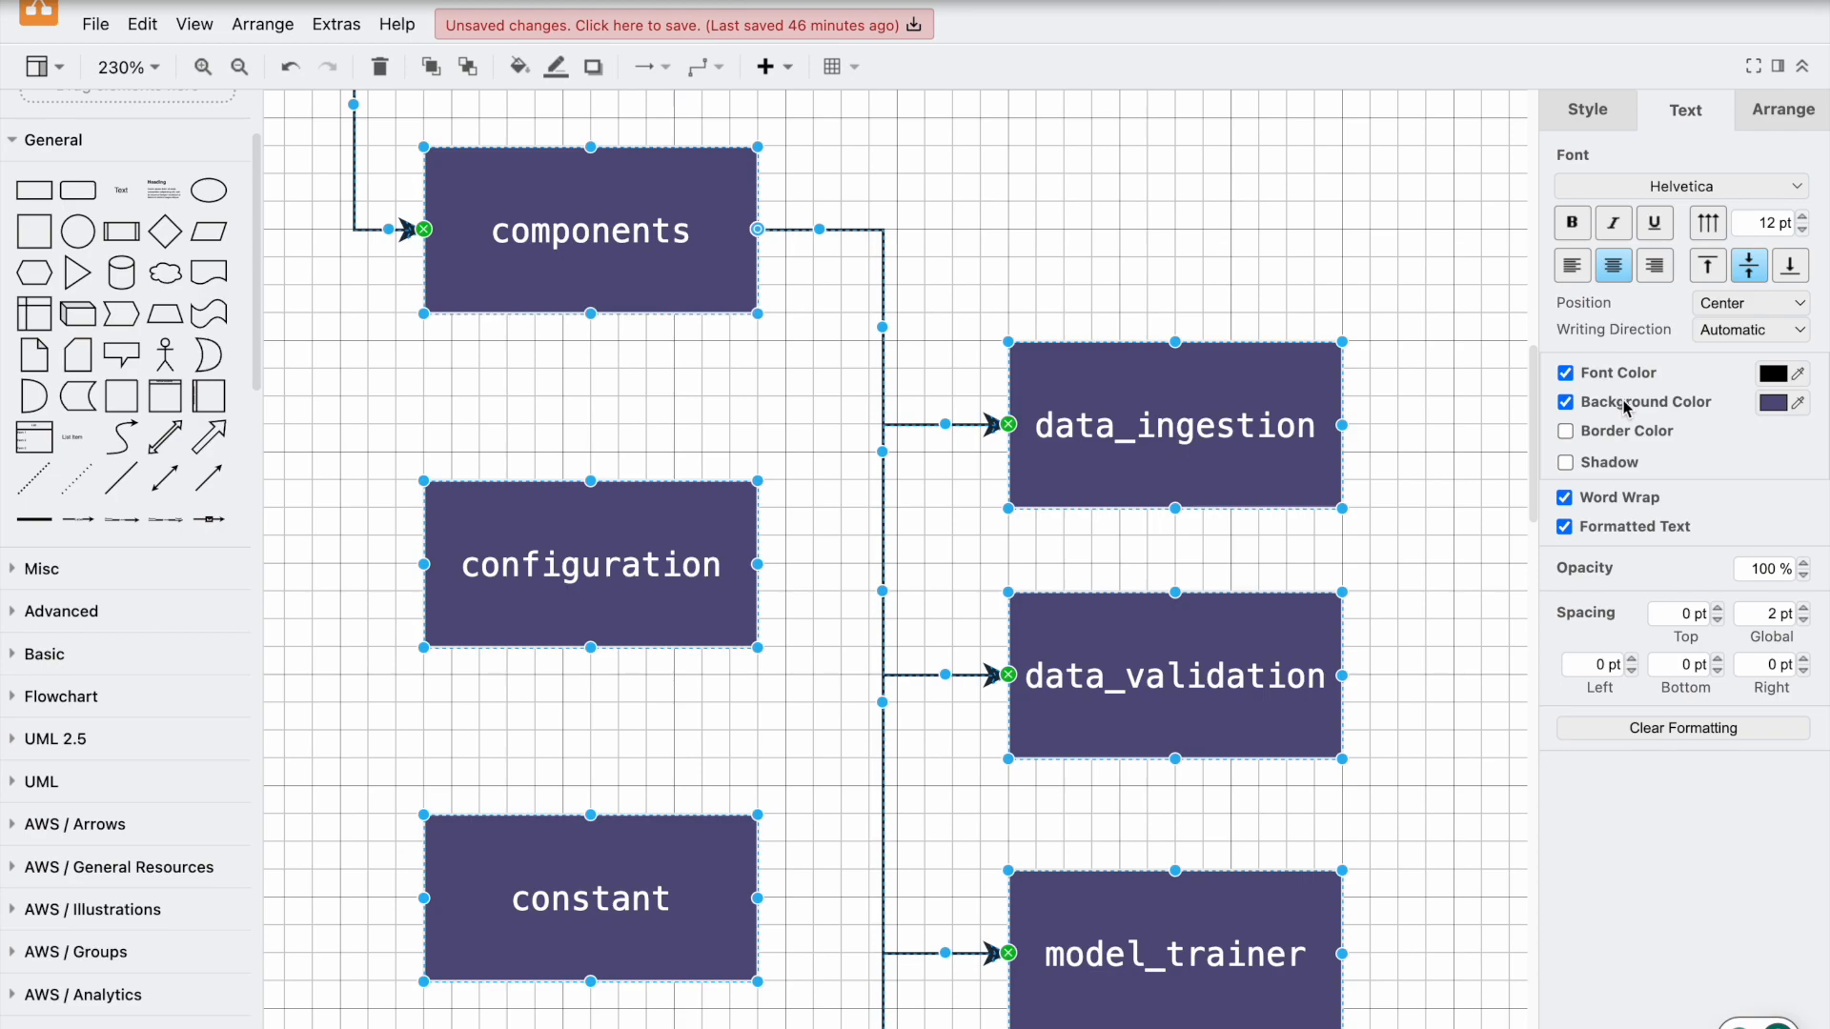
click(1772, 404)
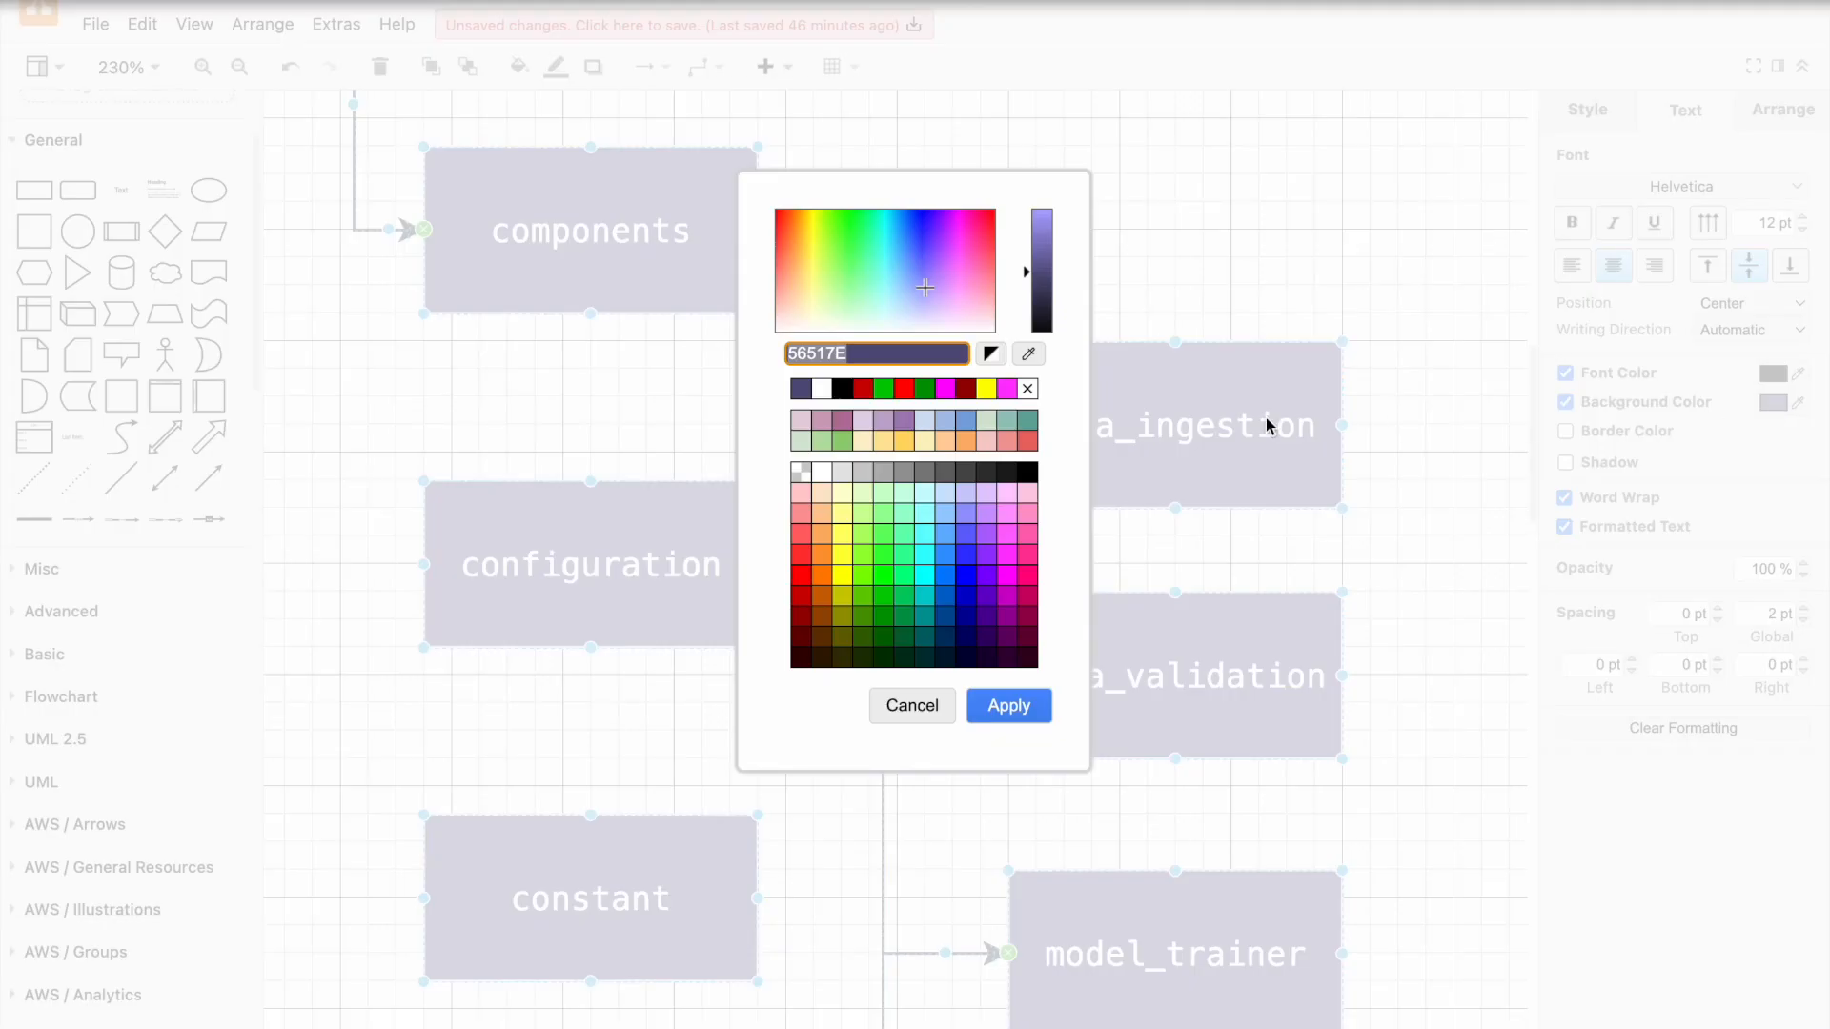
click(1006, 705)
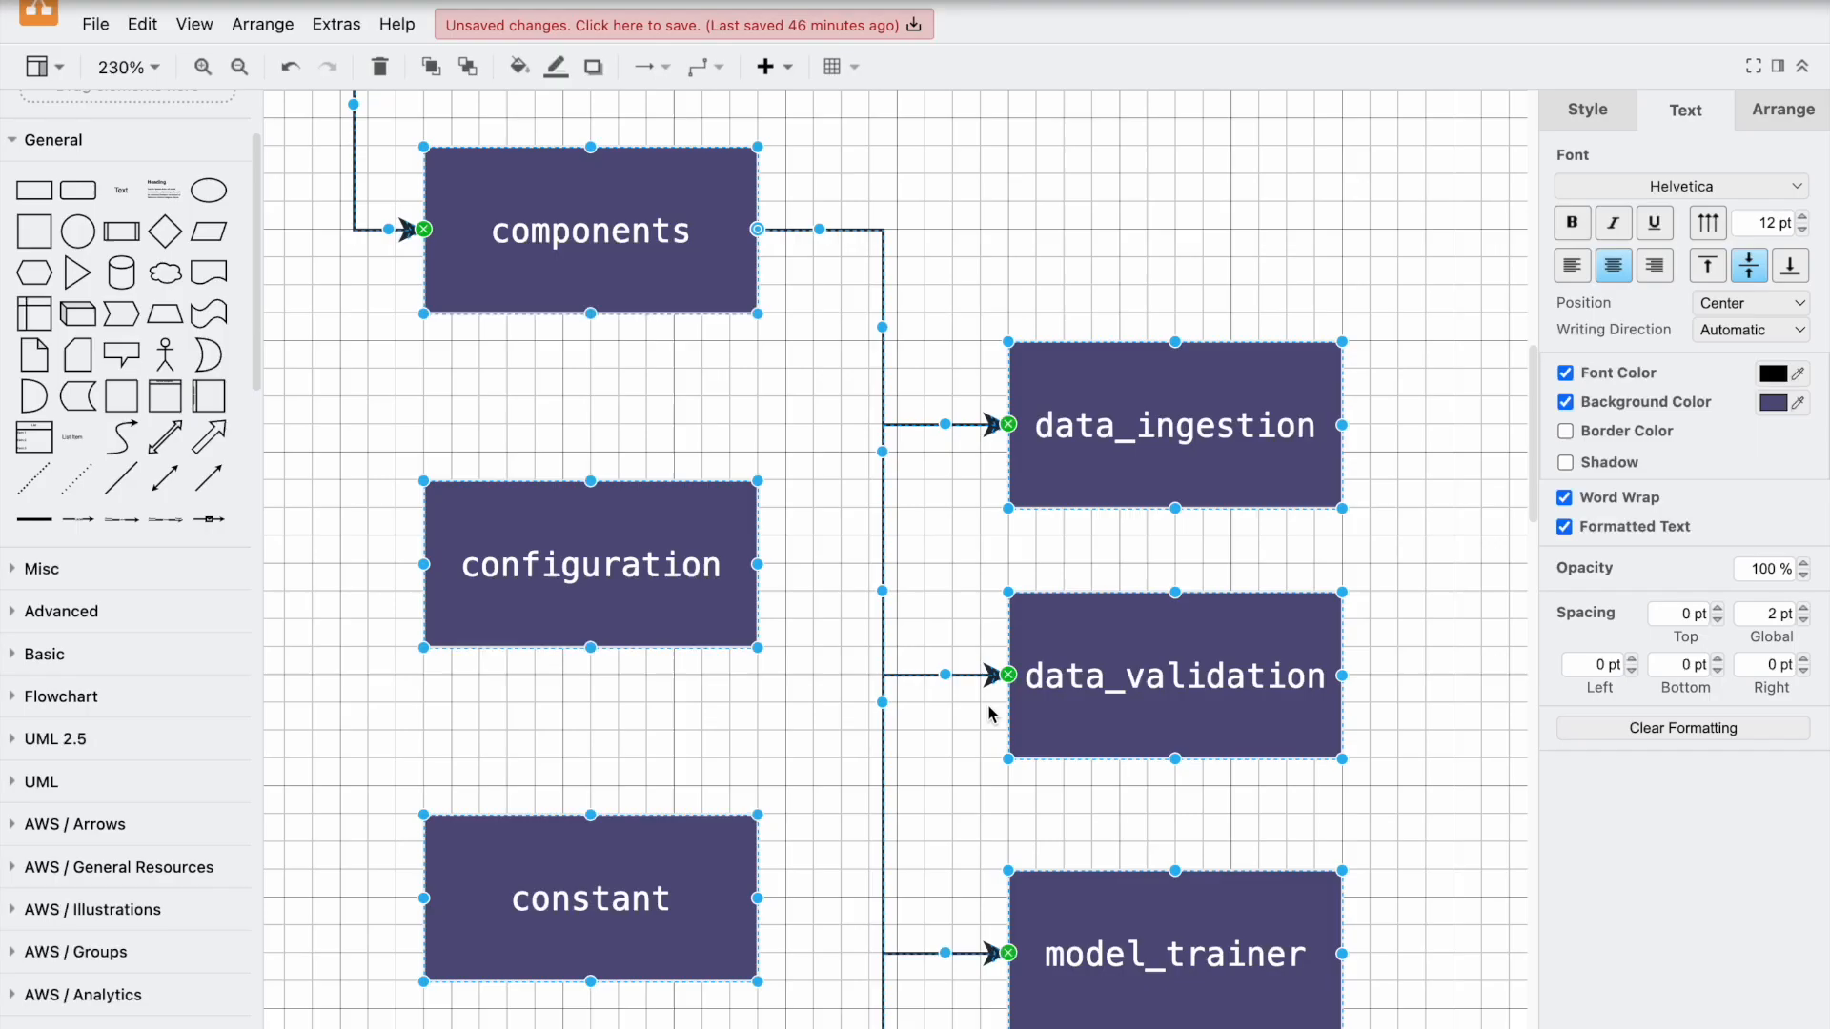
Step: Review the restyled boxes across the diagram, clear the selection and select the arrow from ISD to "components"
scroll(947, 717, down, 1)
scroll(947, 717, up, 3)
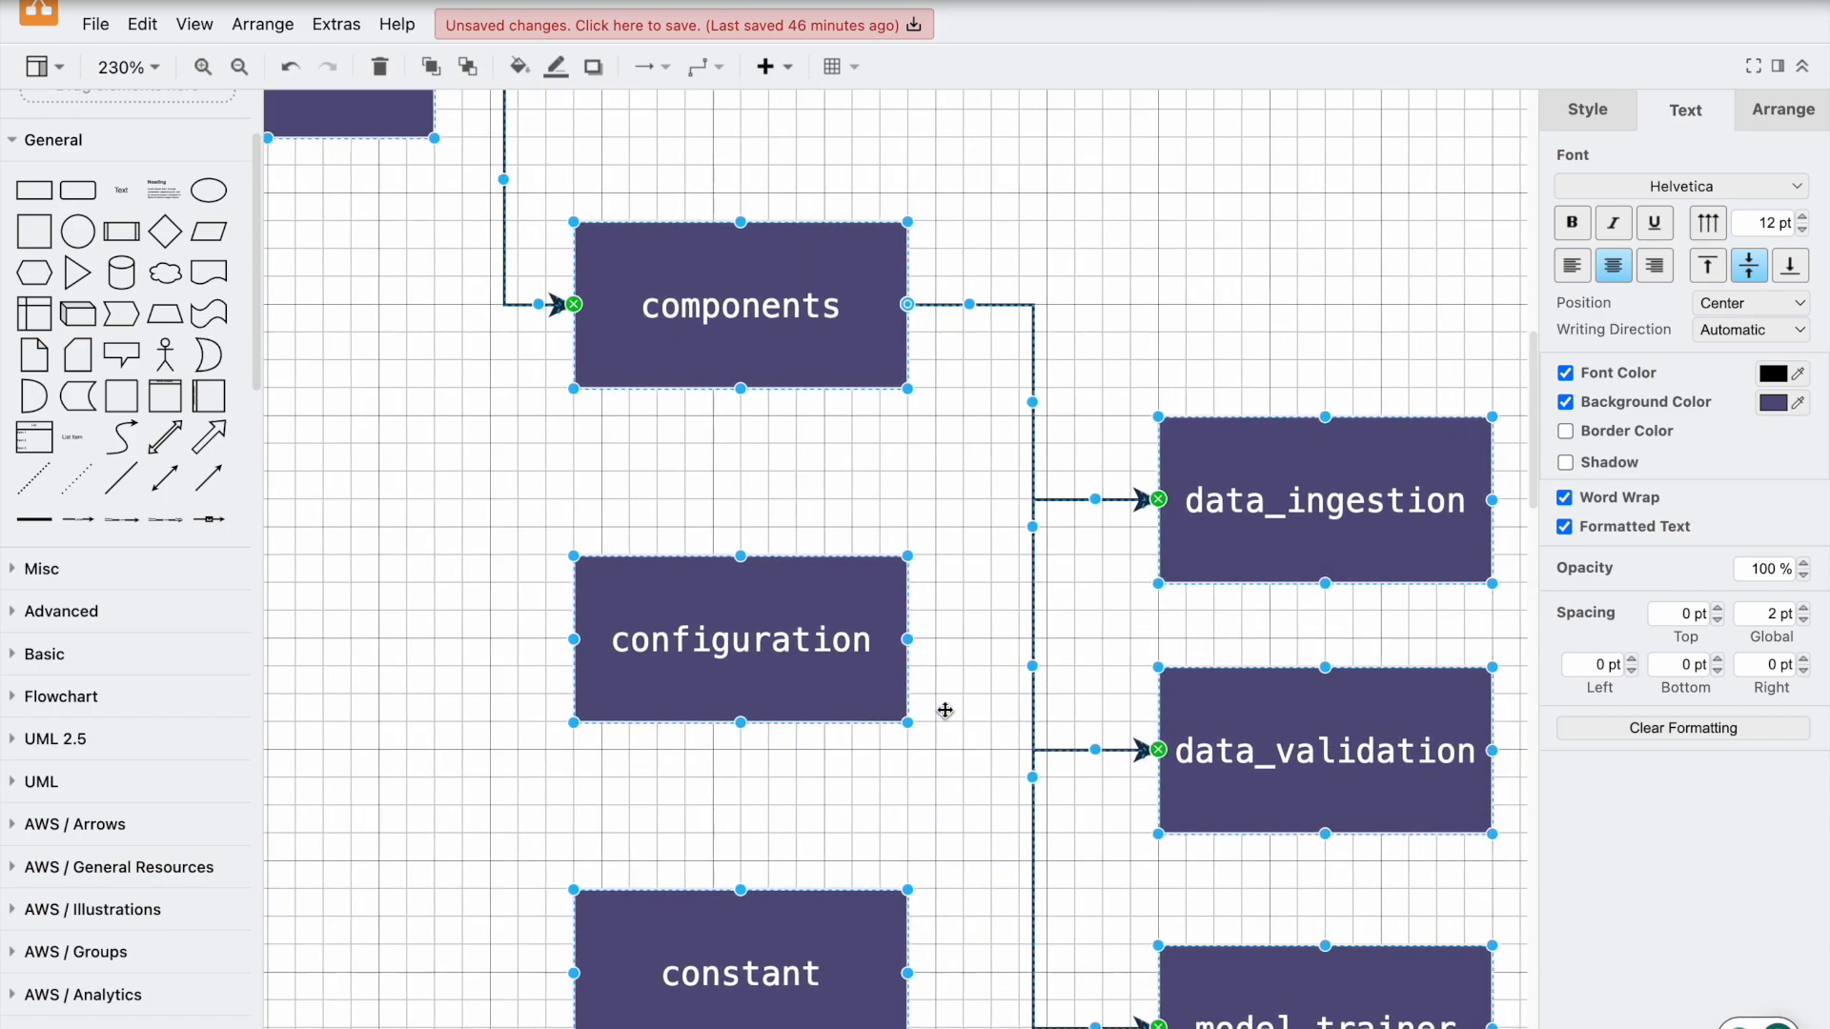
scroll(947, 717, left, 2)
scroll(946, 716, down, 5)
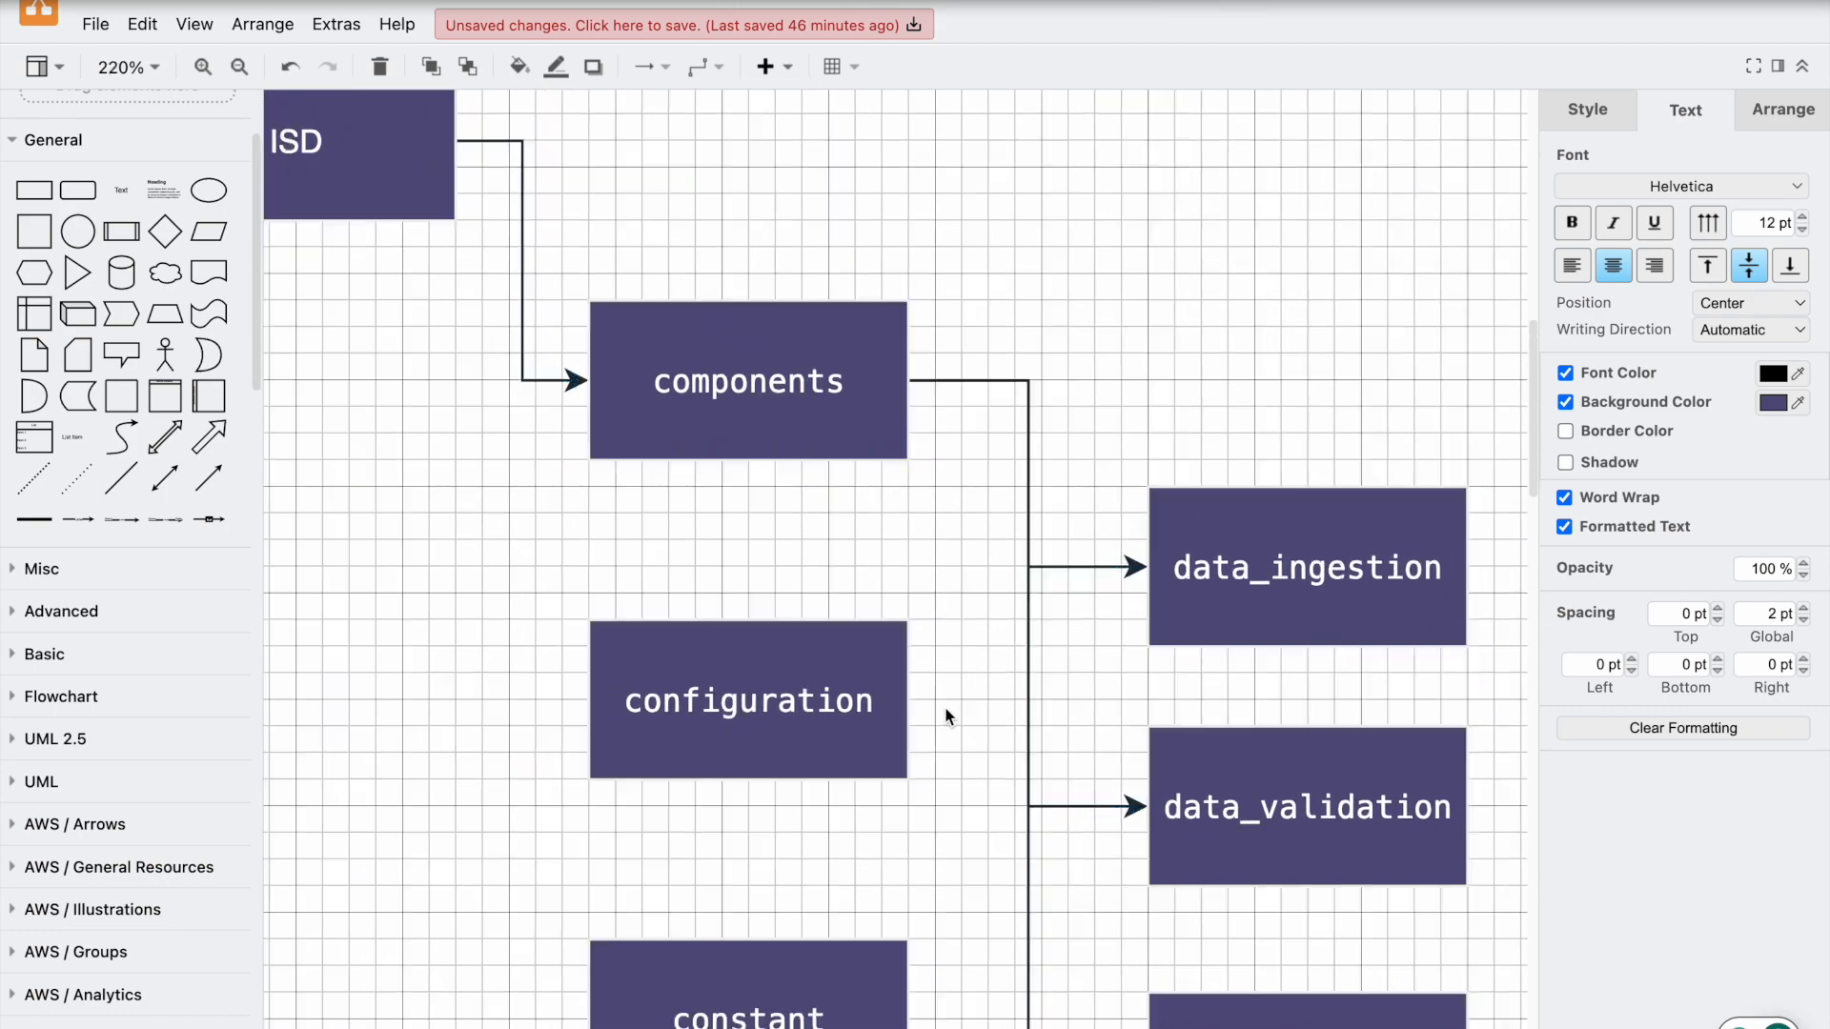
click(1070, 306)
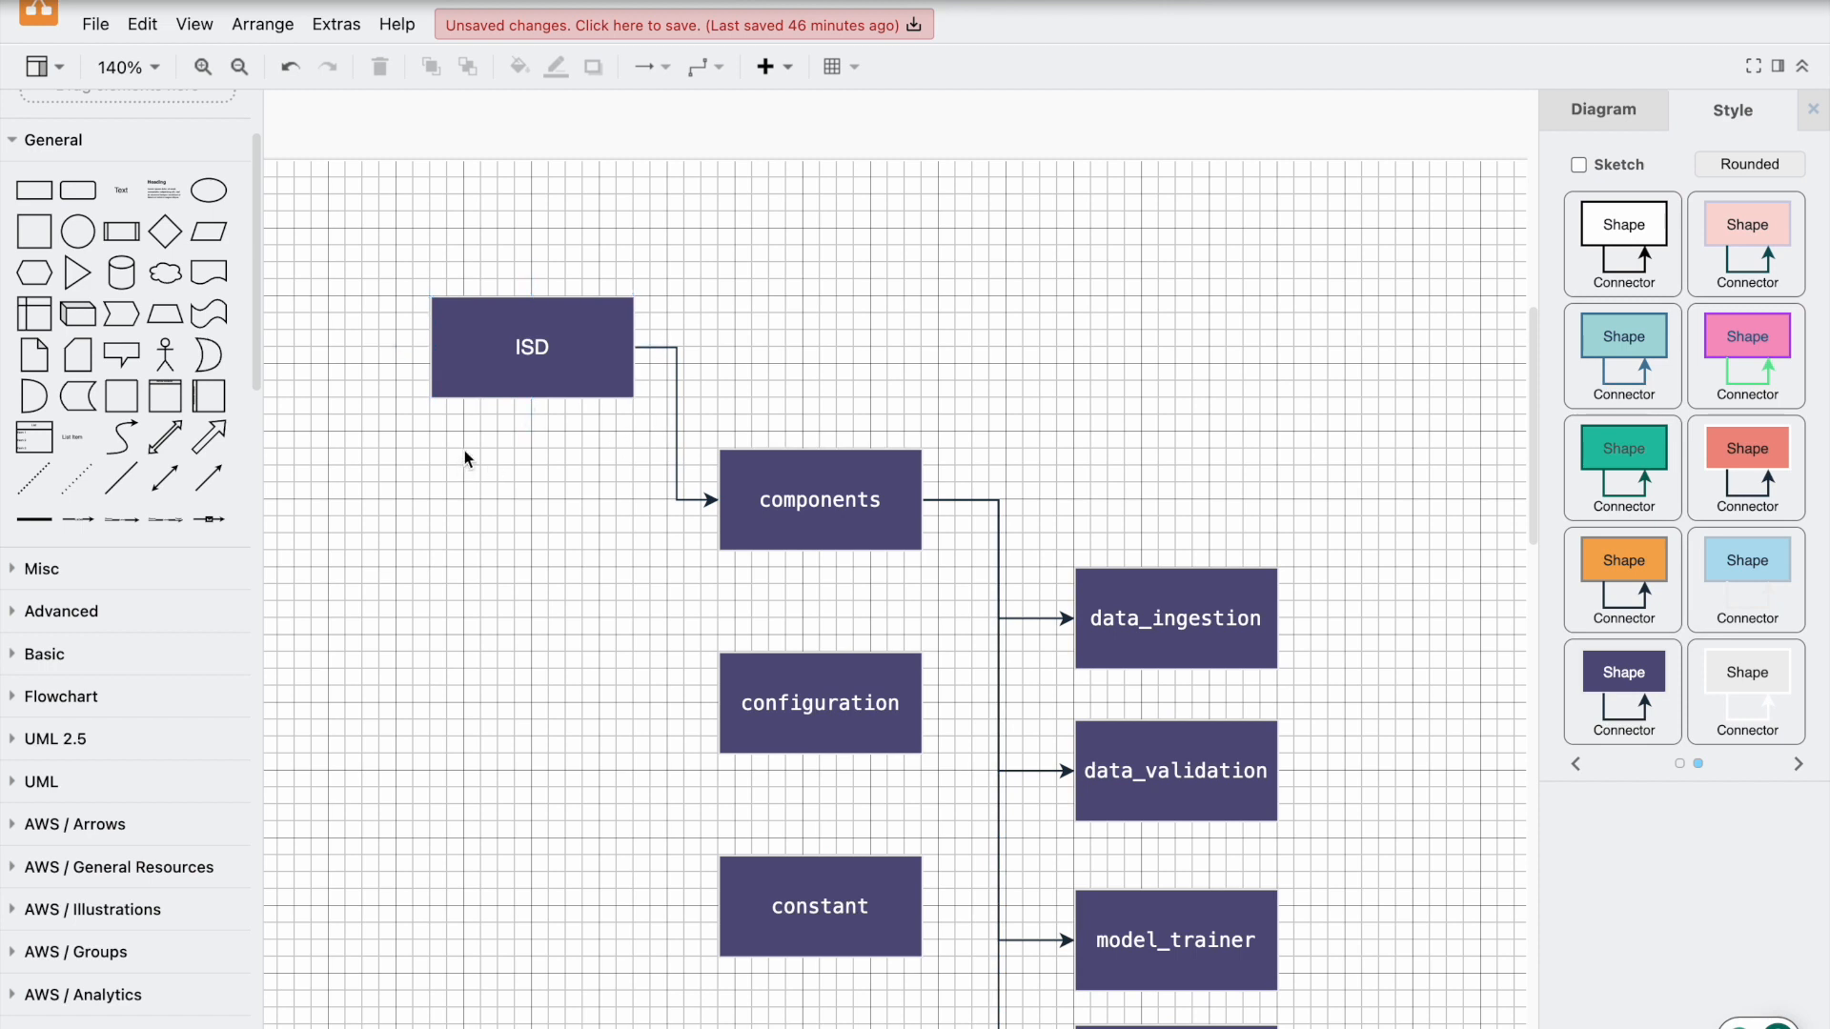
click(662, 350)
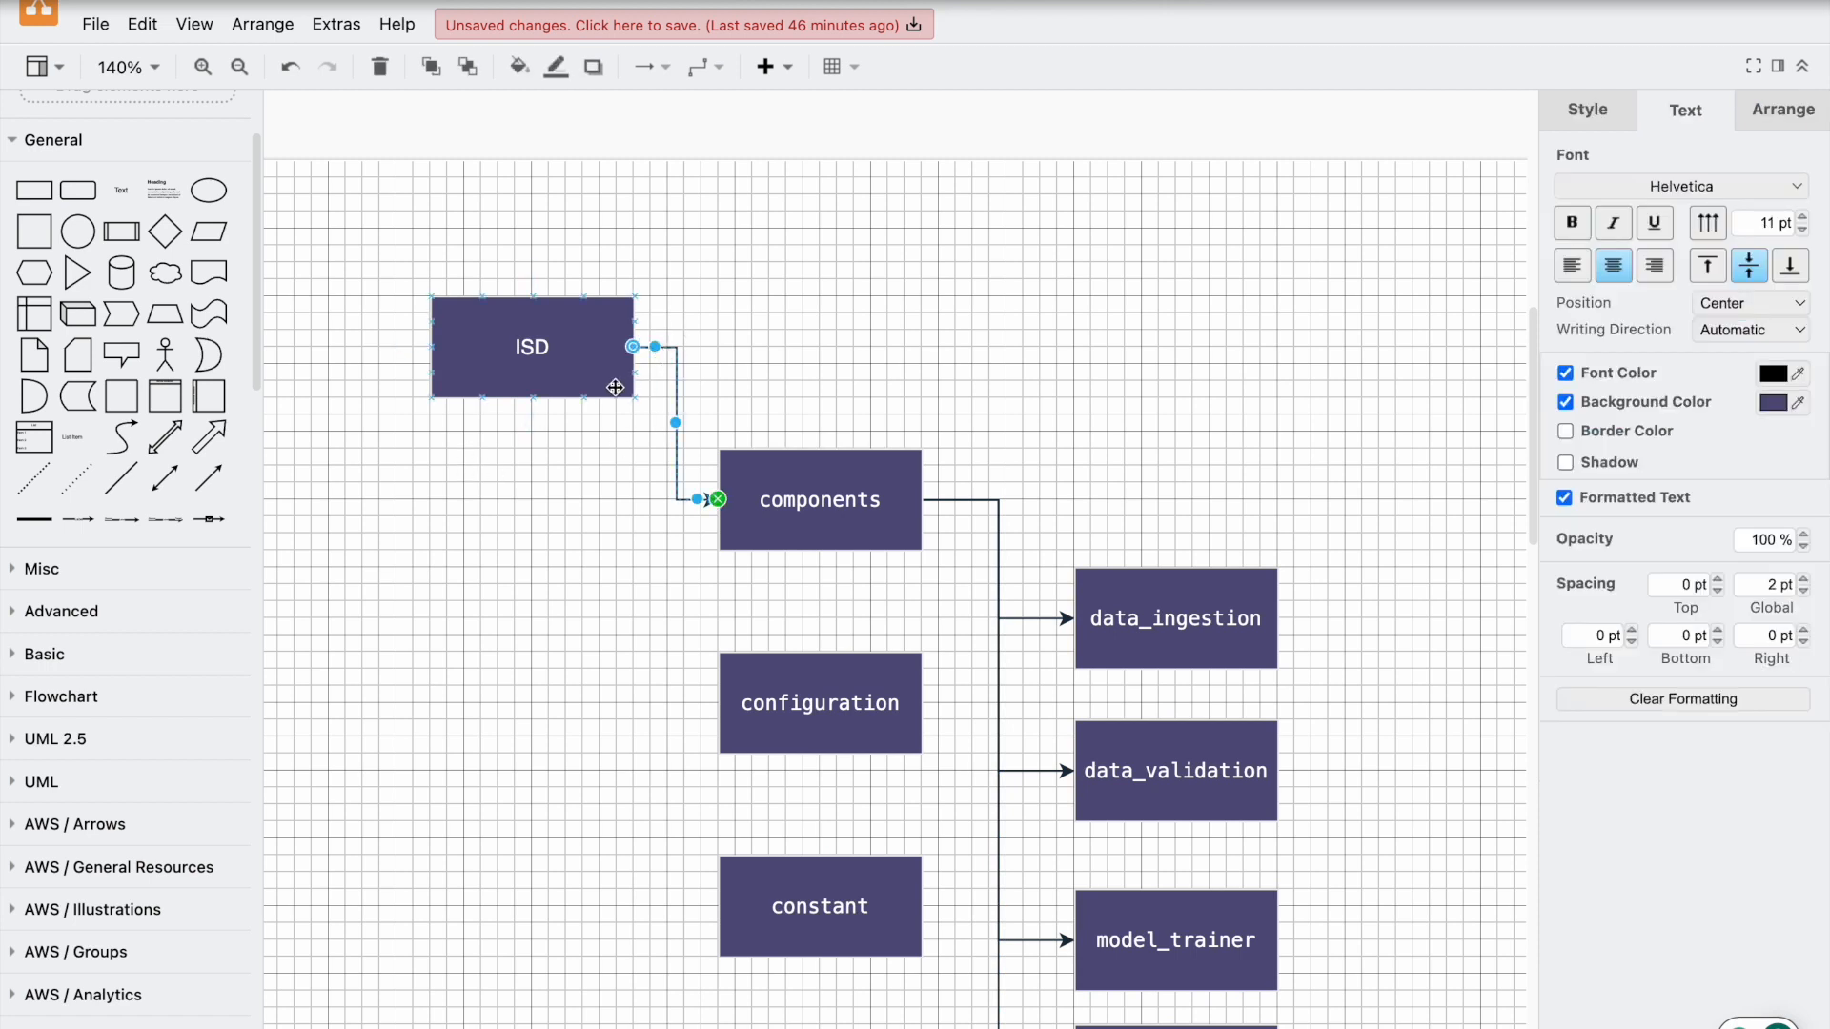
Step: Select all shapes, examine the style, text and arrangement options available for them, and clear the selection
click(564, 347)
key(ctrl+a)
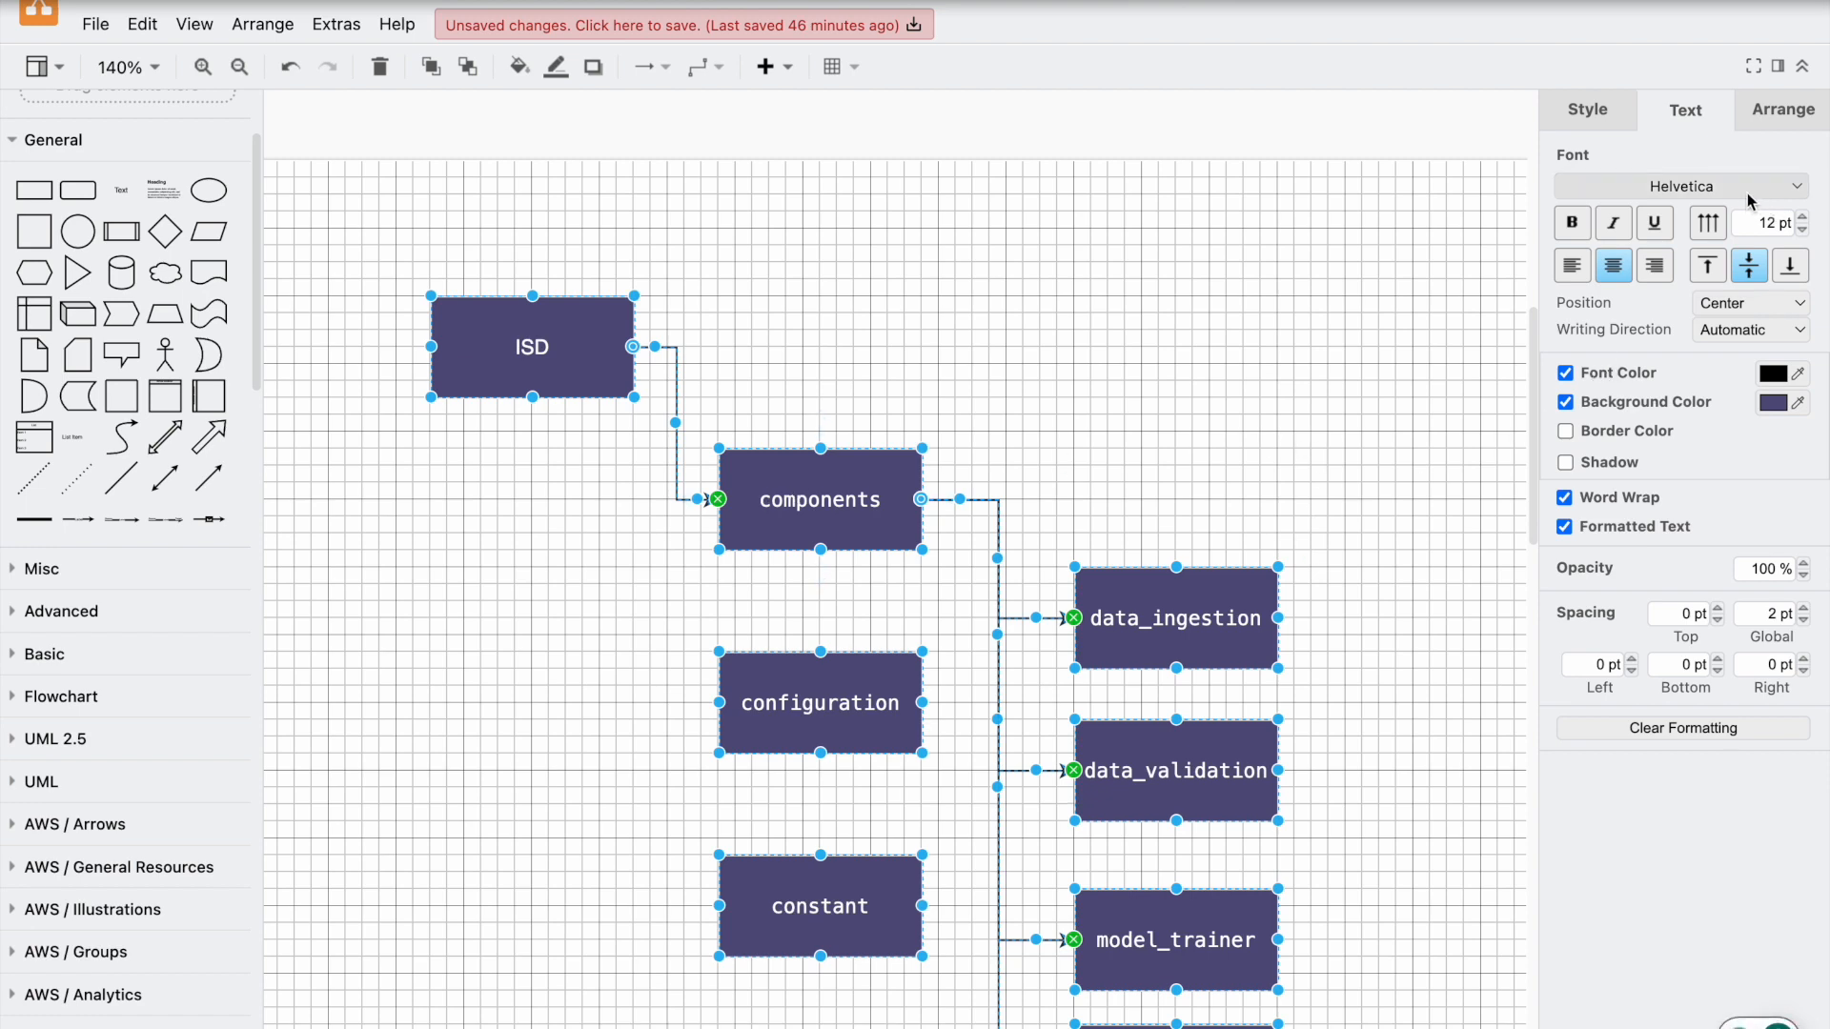
click(1790, 120)
click(1617, 111)
click(1681, 110)
click(1788, 114)
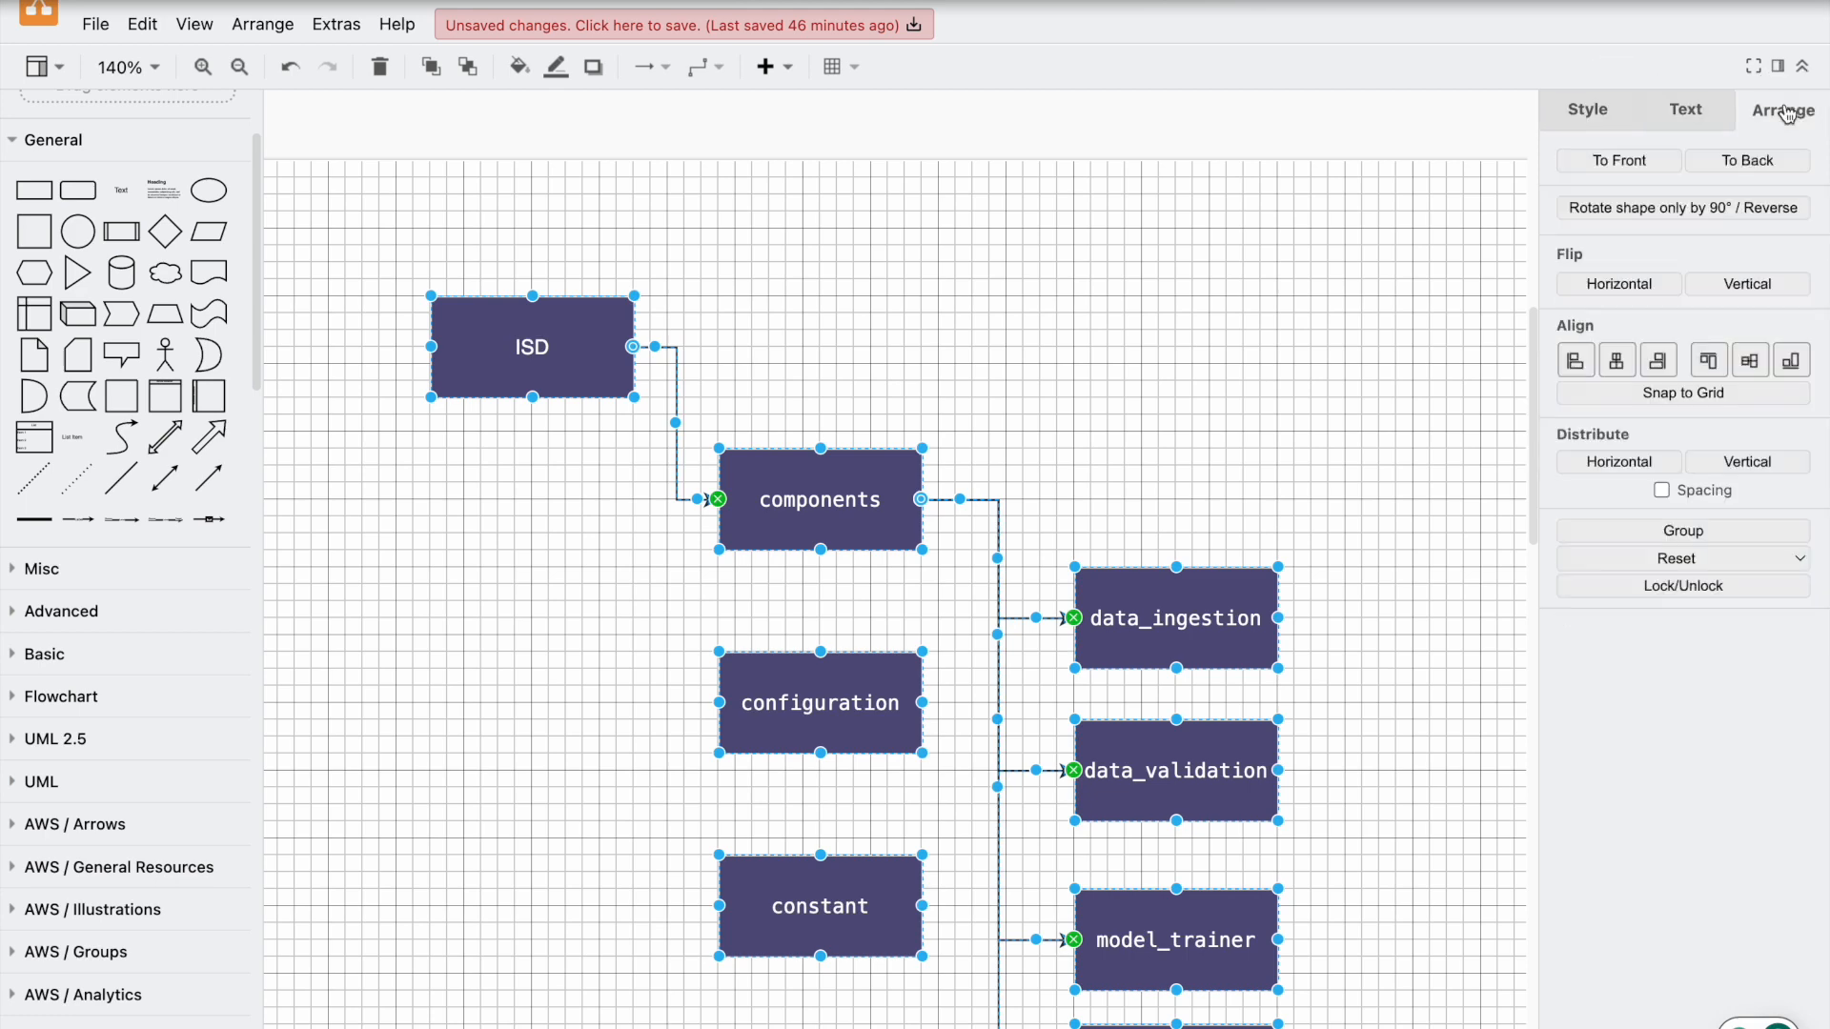
click(1685, 114)
click(1778, 115)
click(1253, 458)
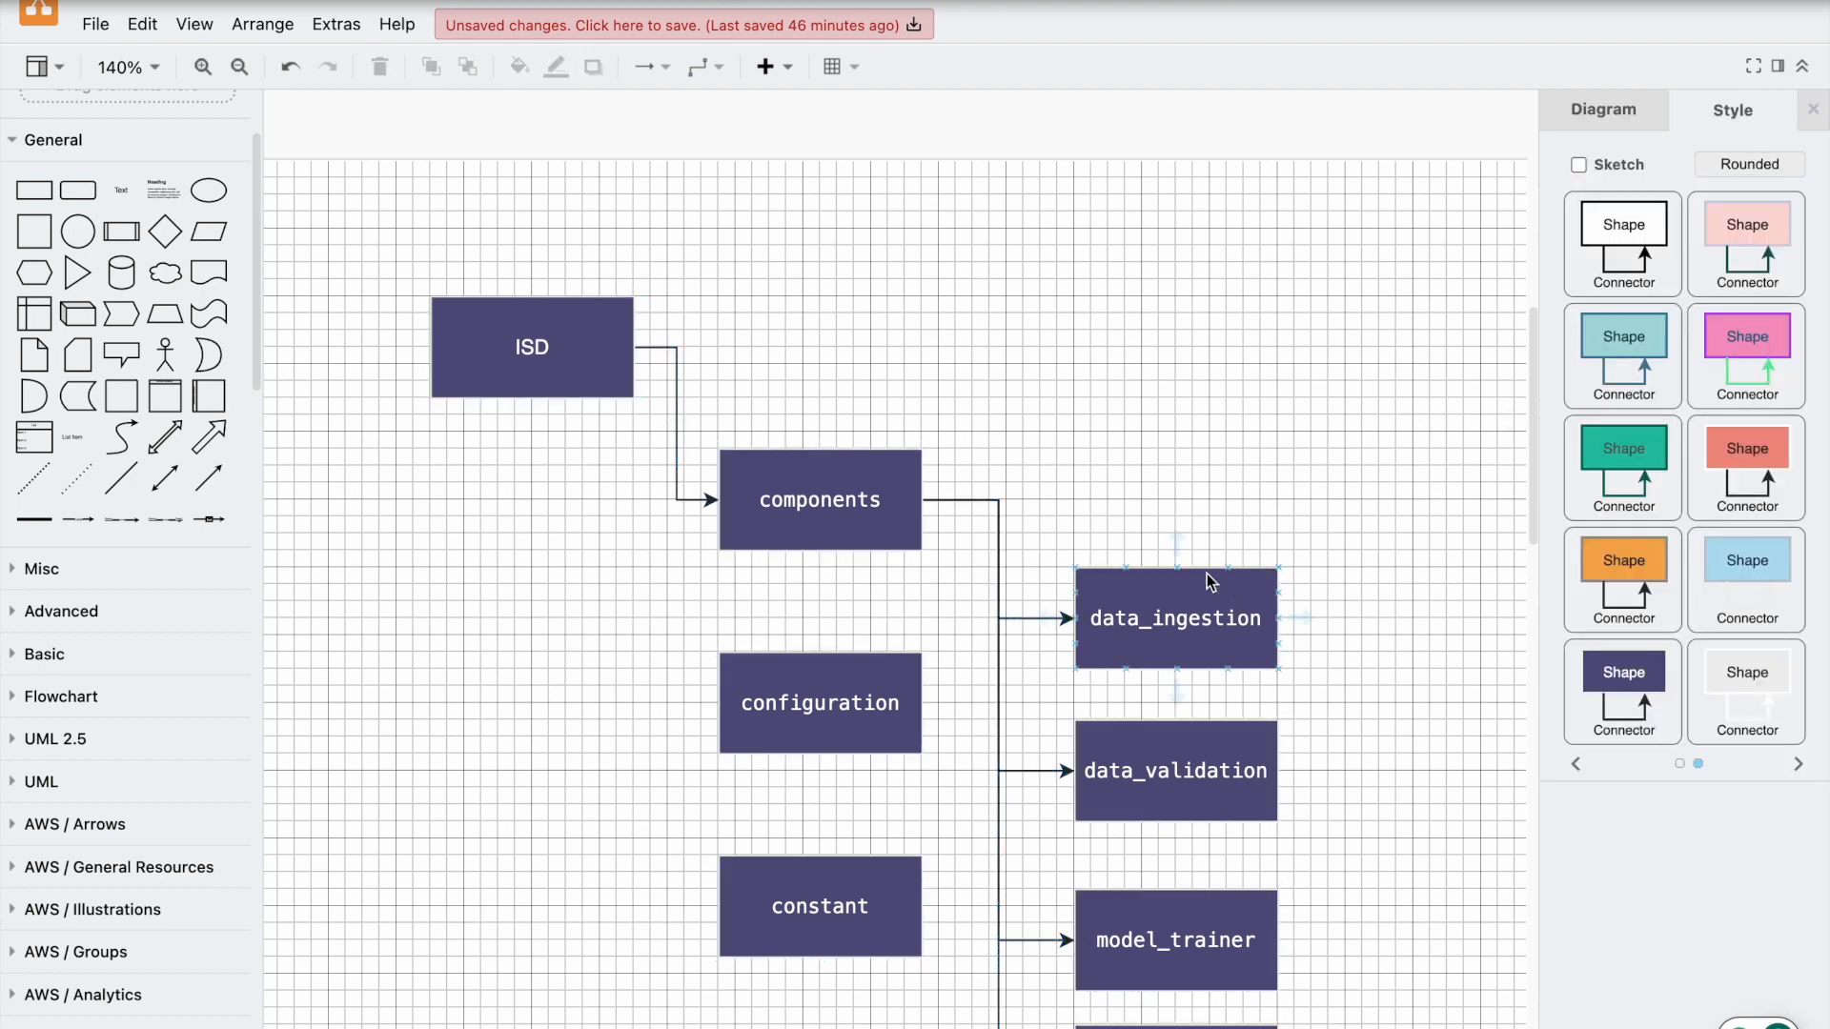
Step: Offset the configuration, constant, entity and exception boxes sideways so they no longer line up with components
click(825, 499)
drag(810, 720, 708, 722)
drag(747, 881, 671, 830)
scroll(800, 847, down, 5)
drag(744, 947, 884, 964)
scroll(775, 335, down, 1)
click(815, 180)
click(767, 407)
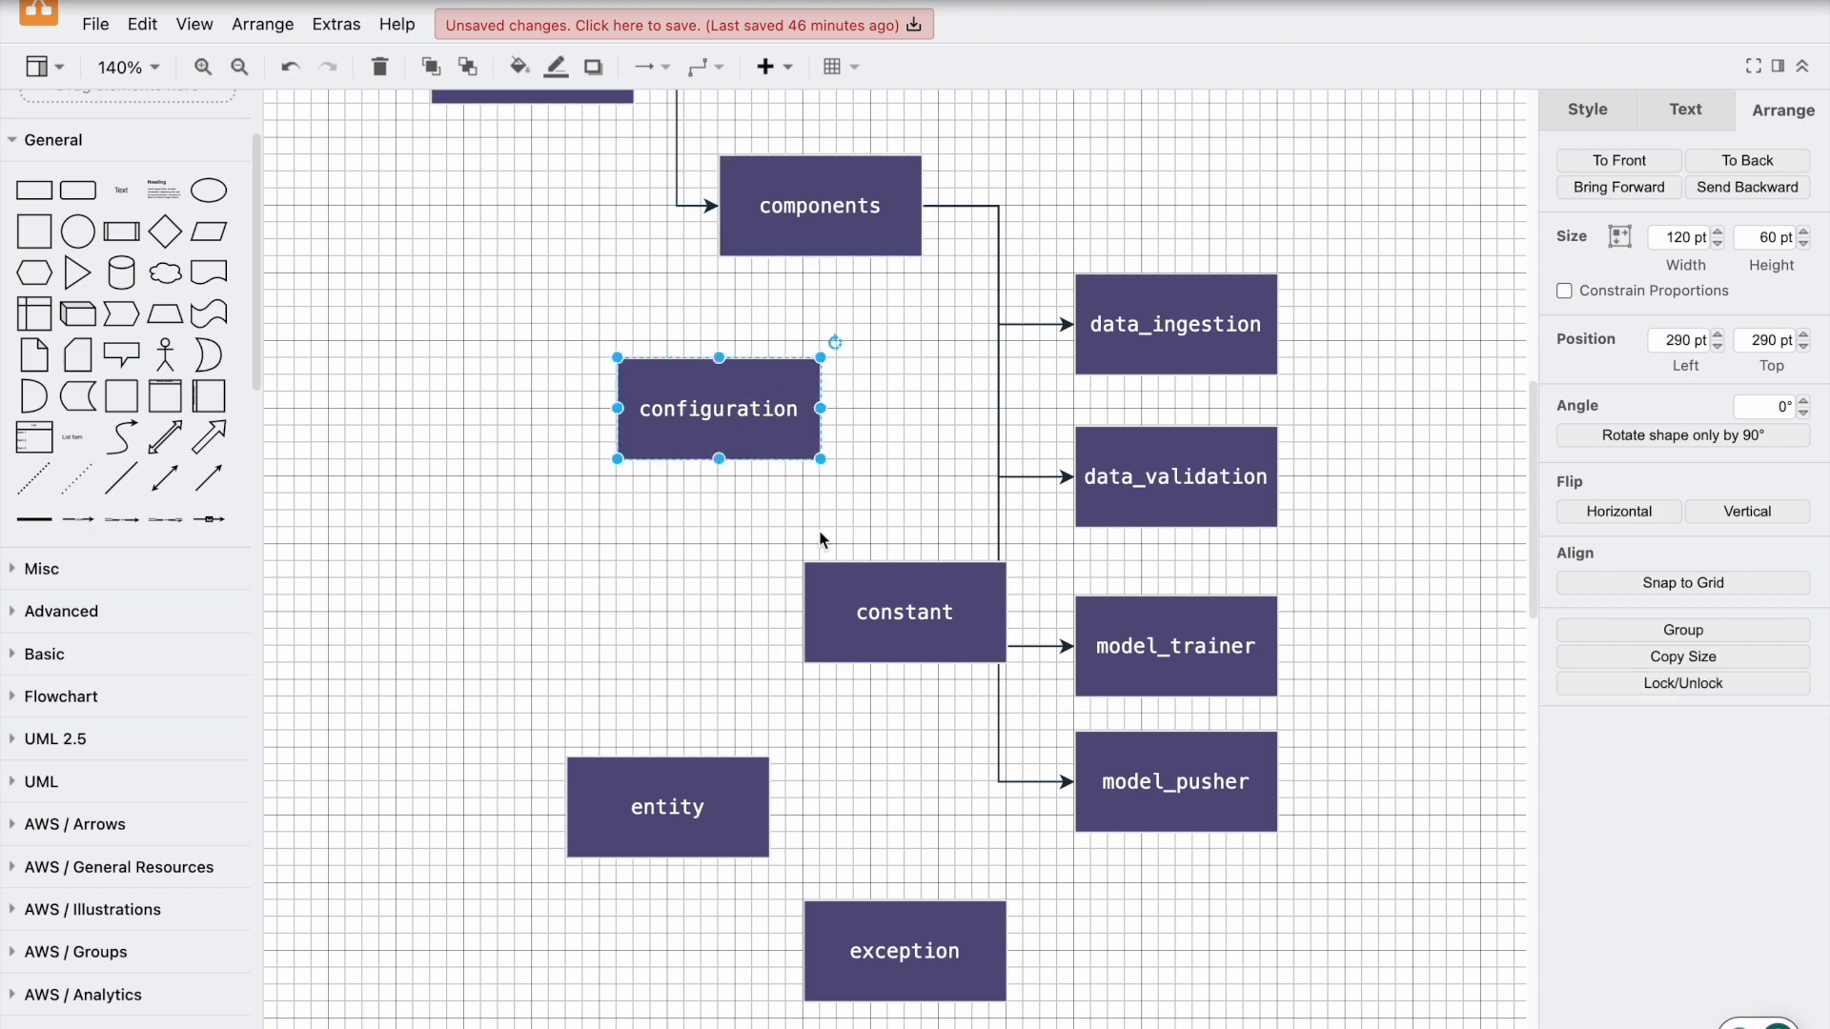
Step: Centre-align the components, configuration, constant, entity and exception boxes in one column, trying and undoing left and right alignment first
click(845, 242)
shift+click(742, 367)
shift+click(929, 604)
shift+click(574, 793)
shift+click(951, 931)
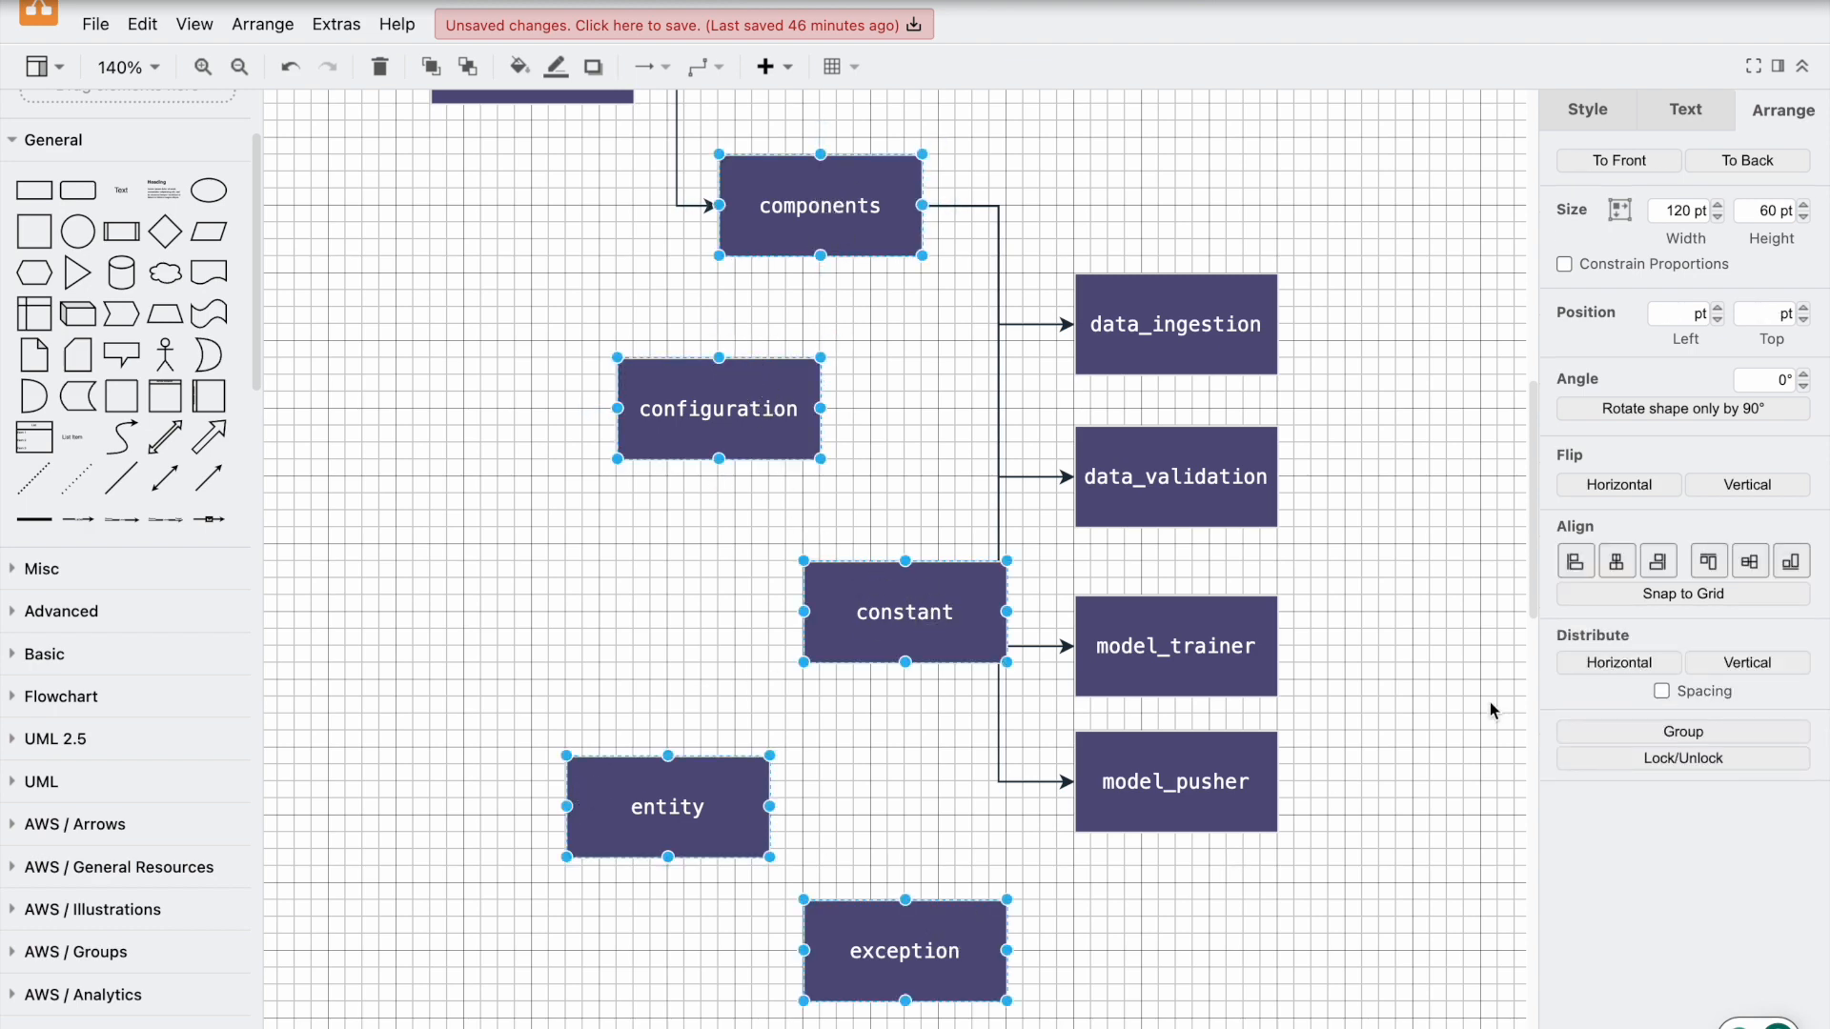
click(1576, 564)
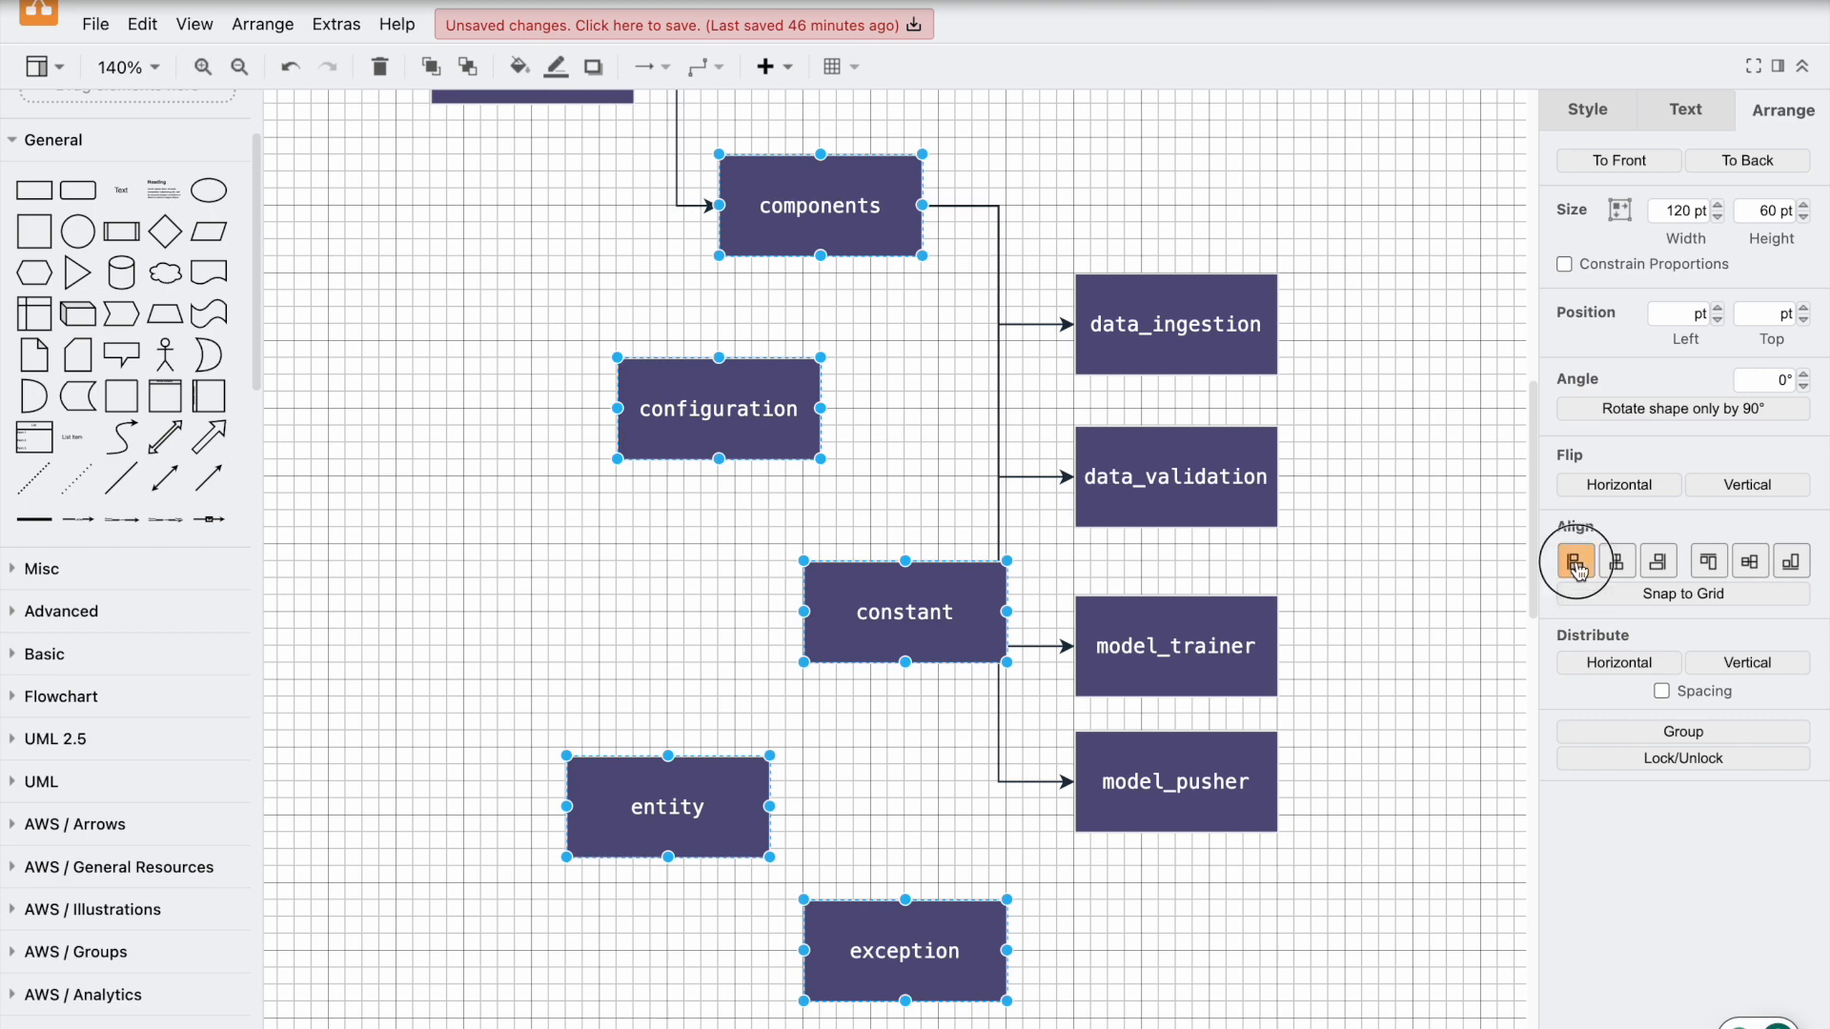
key(ctrl+z)
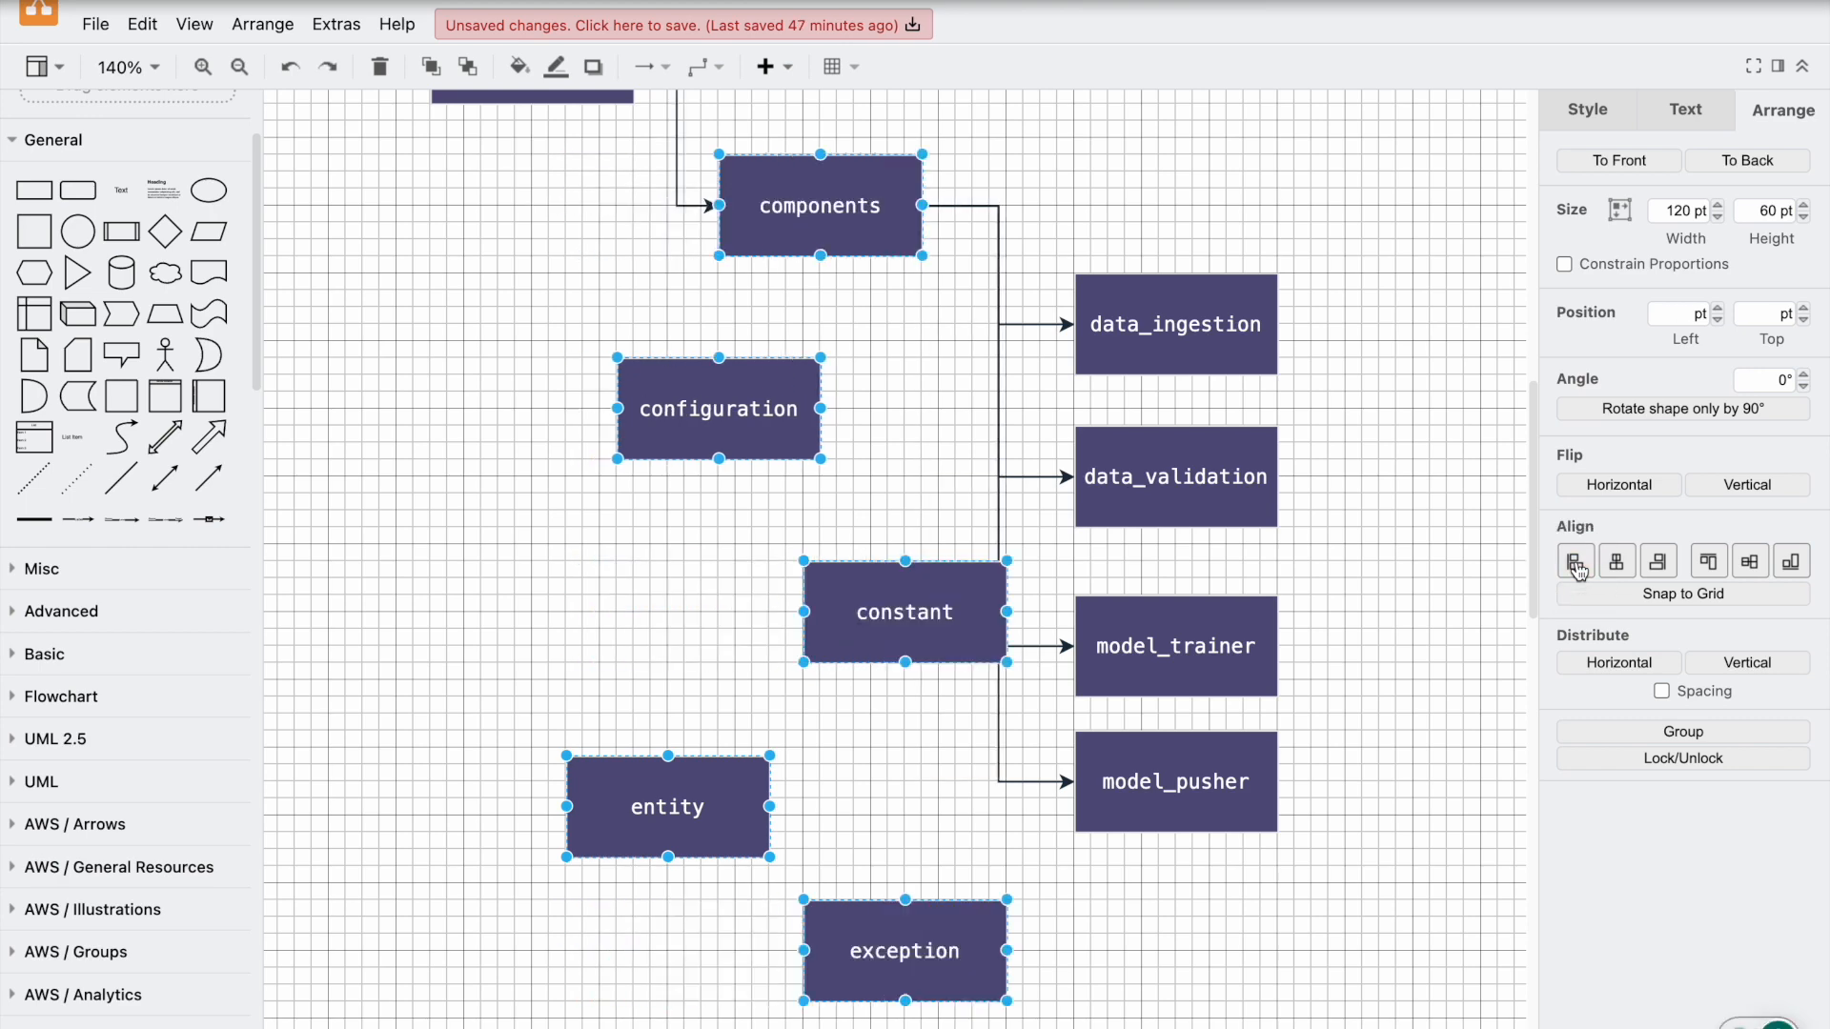
click(1659, 564)
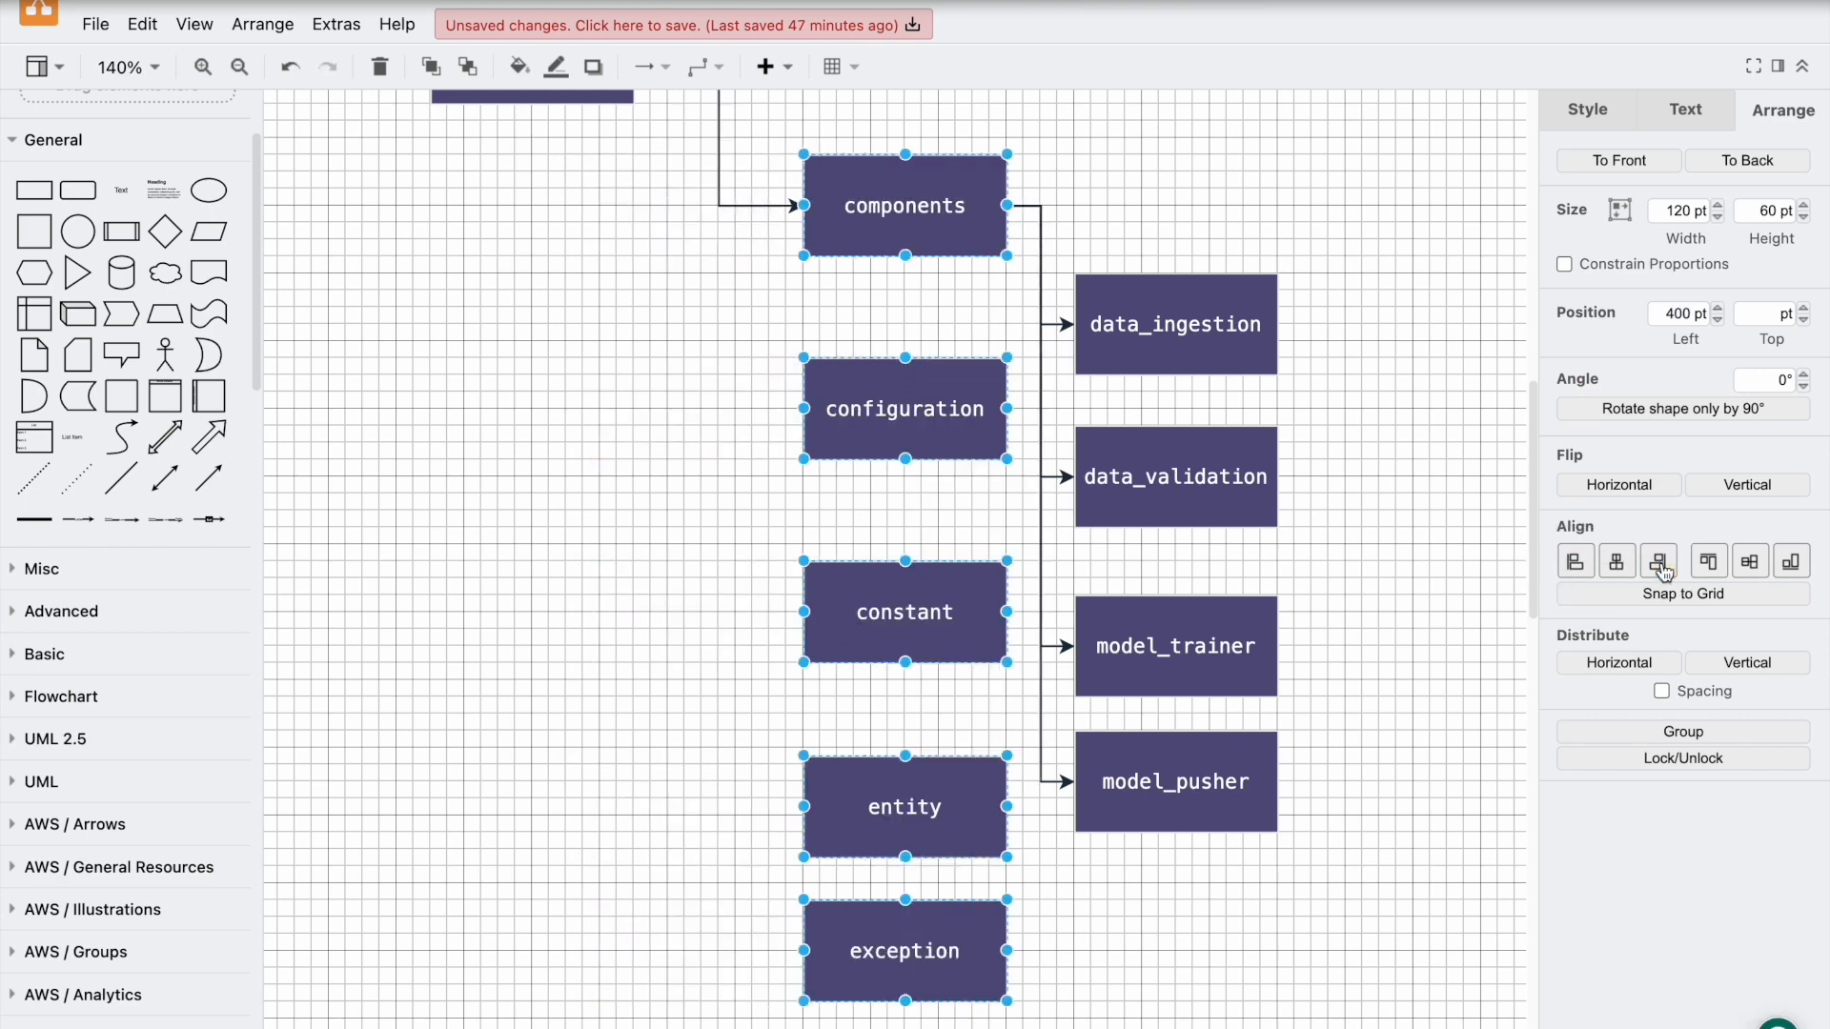
key(ctrl+z)
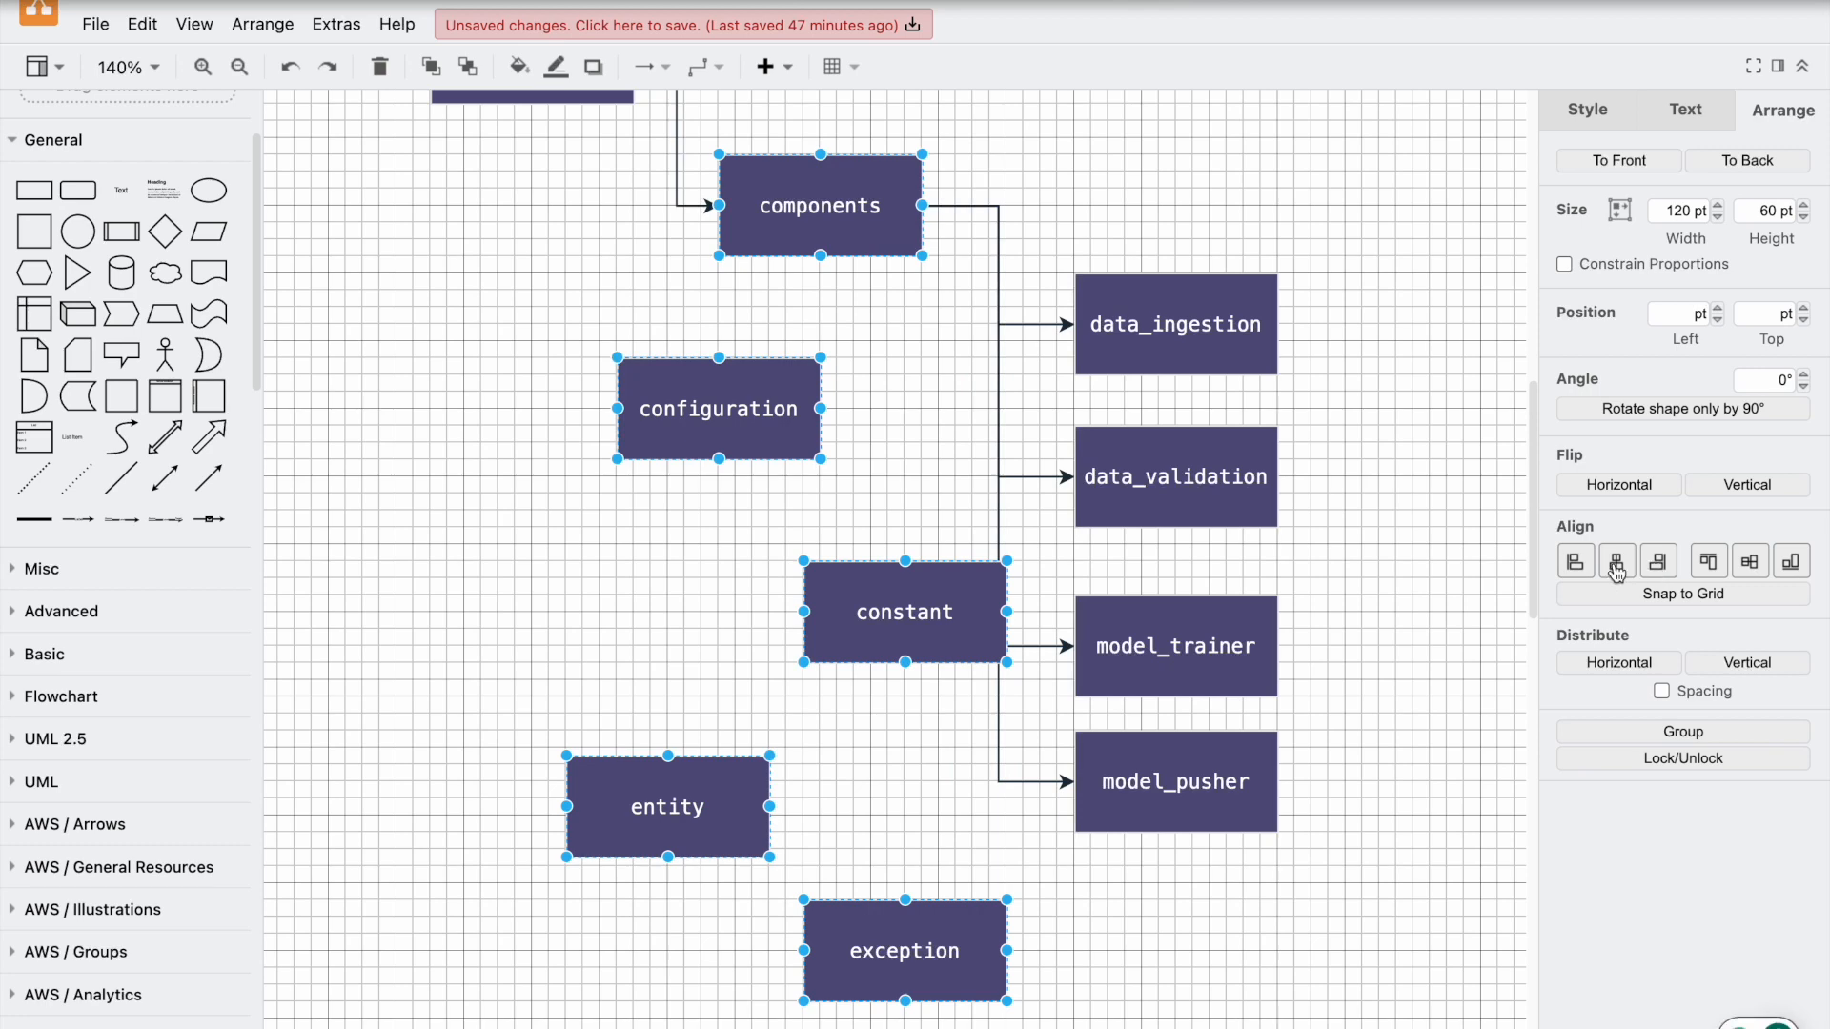
click(1617, 565)
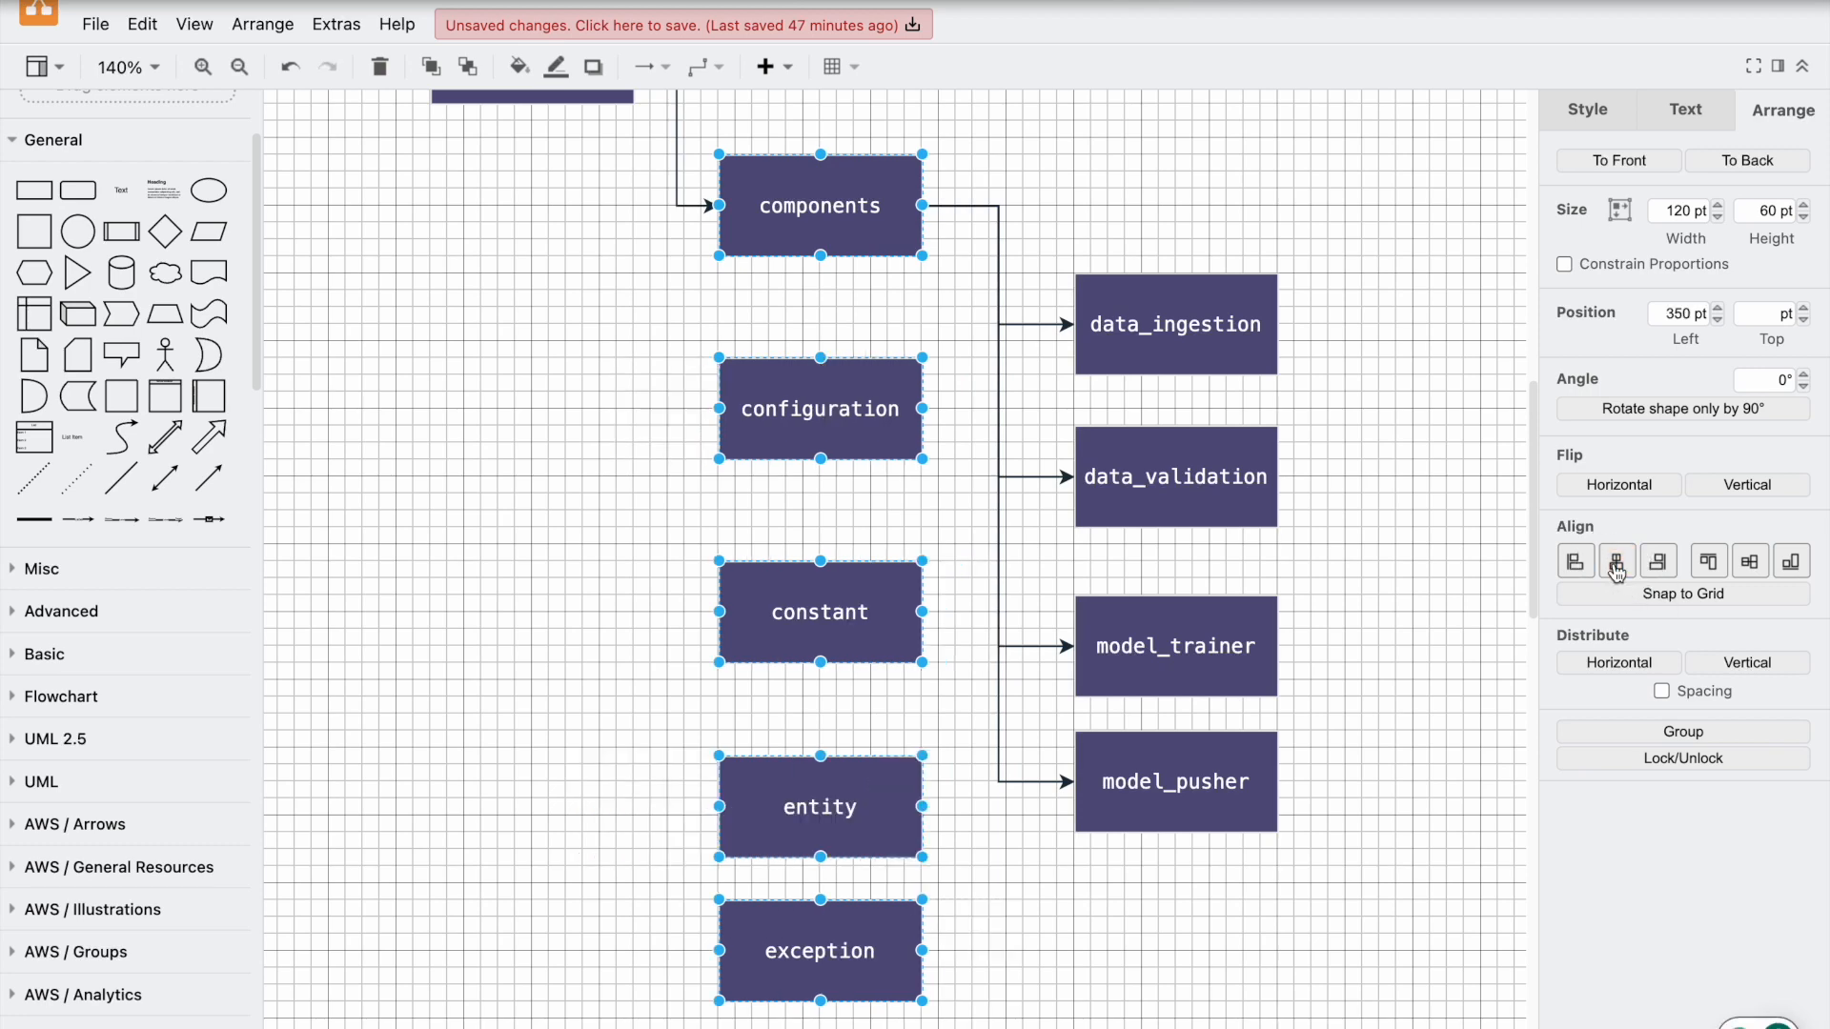
Step: Try top and middle alignment on the five selected folder boxes, undoing each attempt
click(1708, 566)
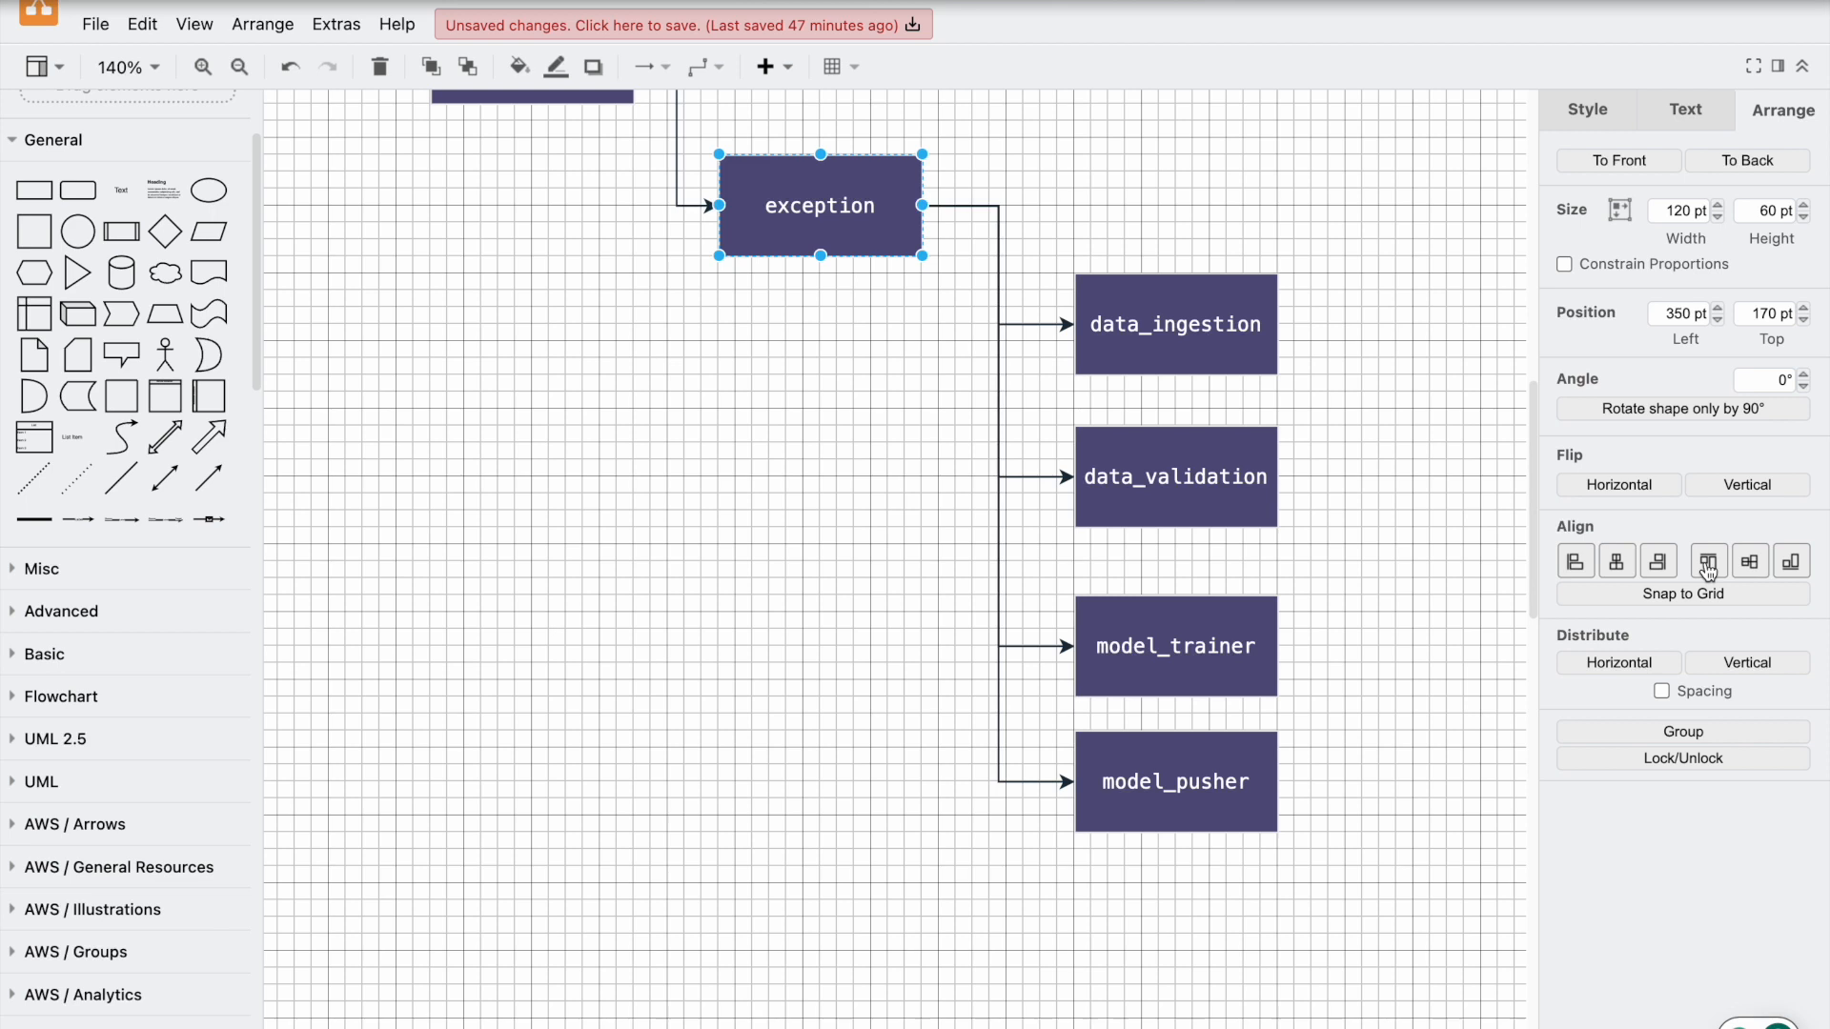
key(ctrl+z)
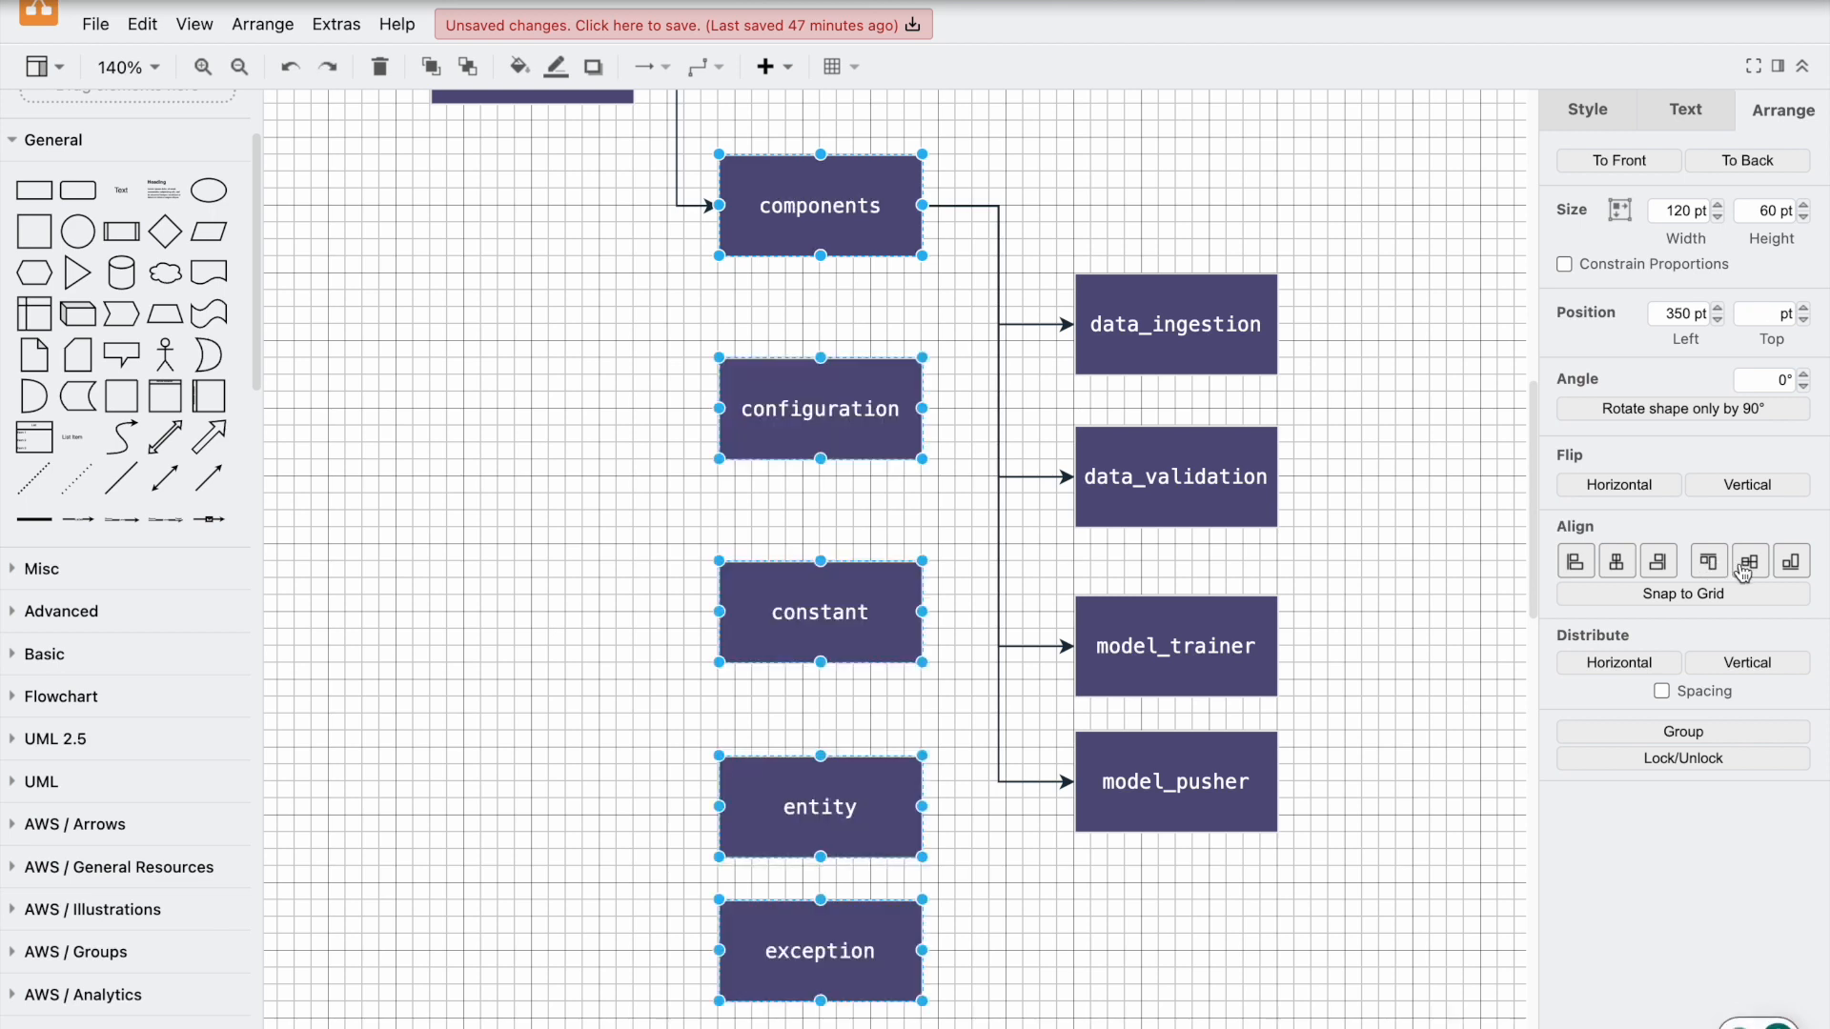
click(1750, 565)
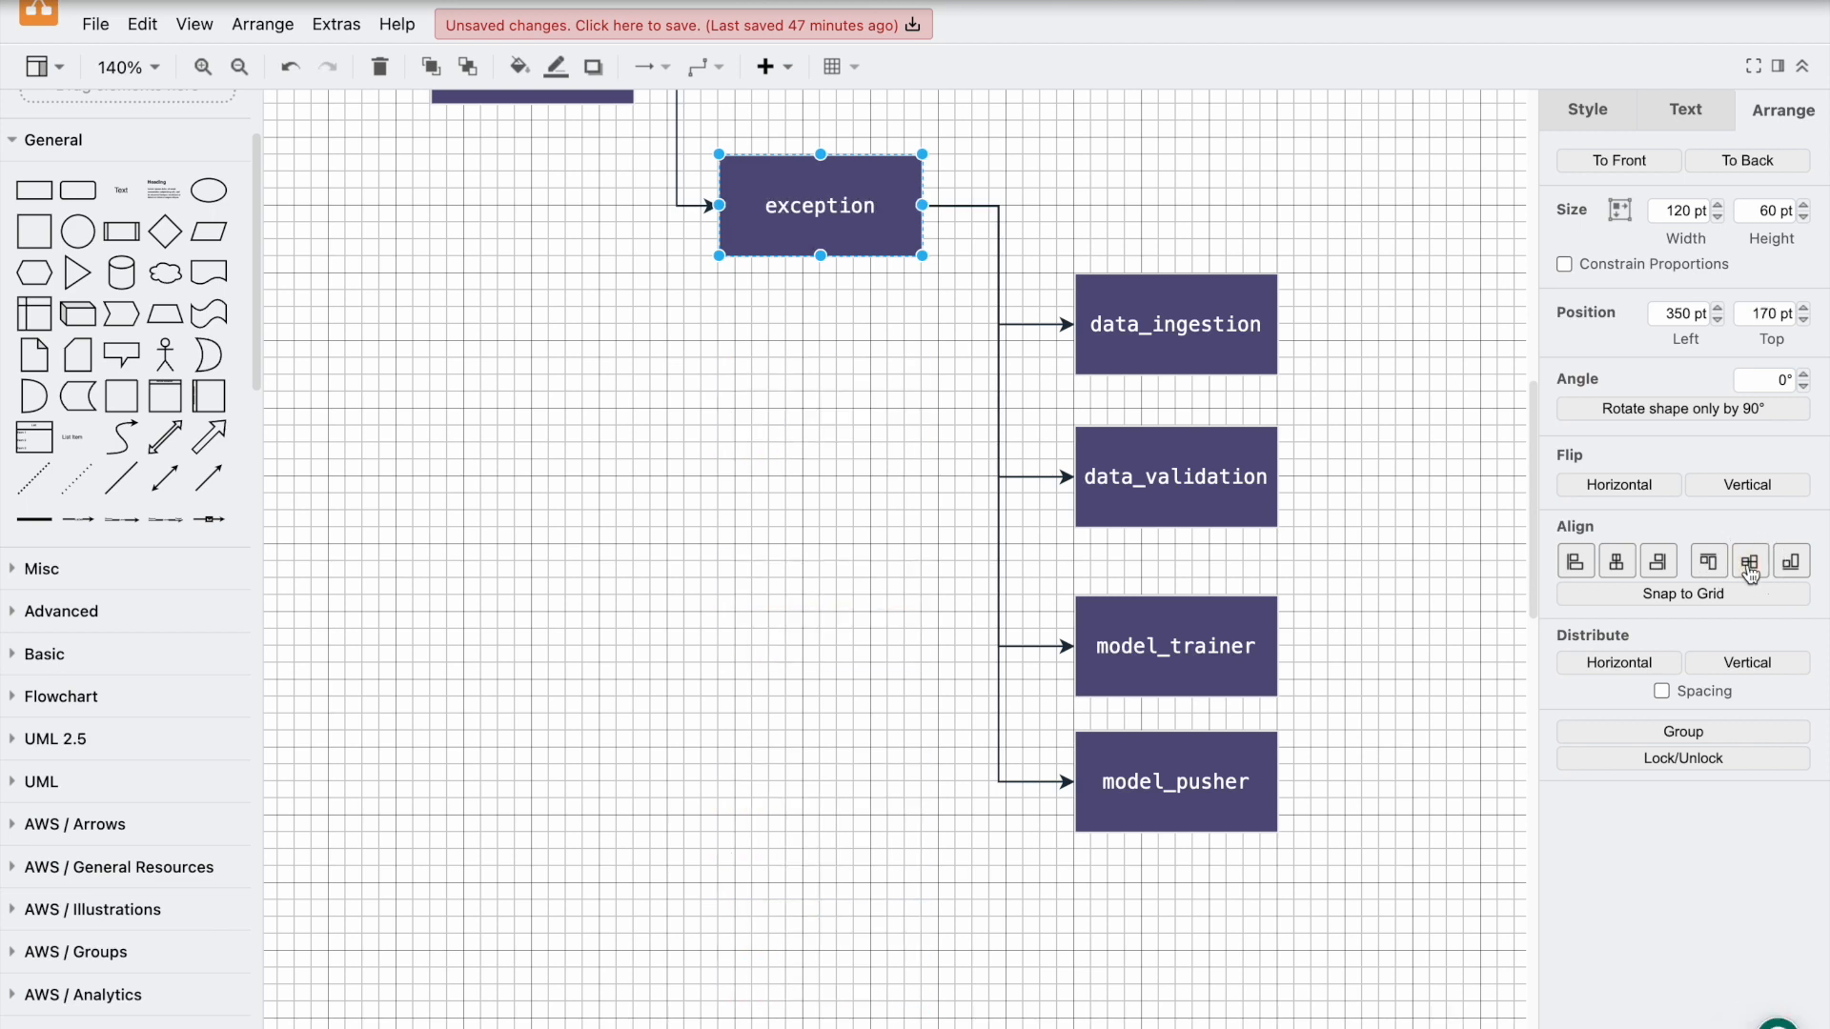
key(ctrl+z)
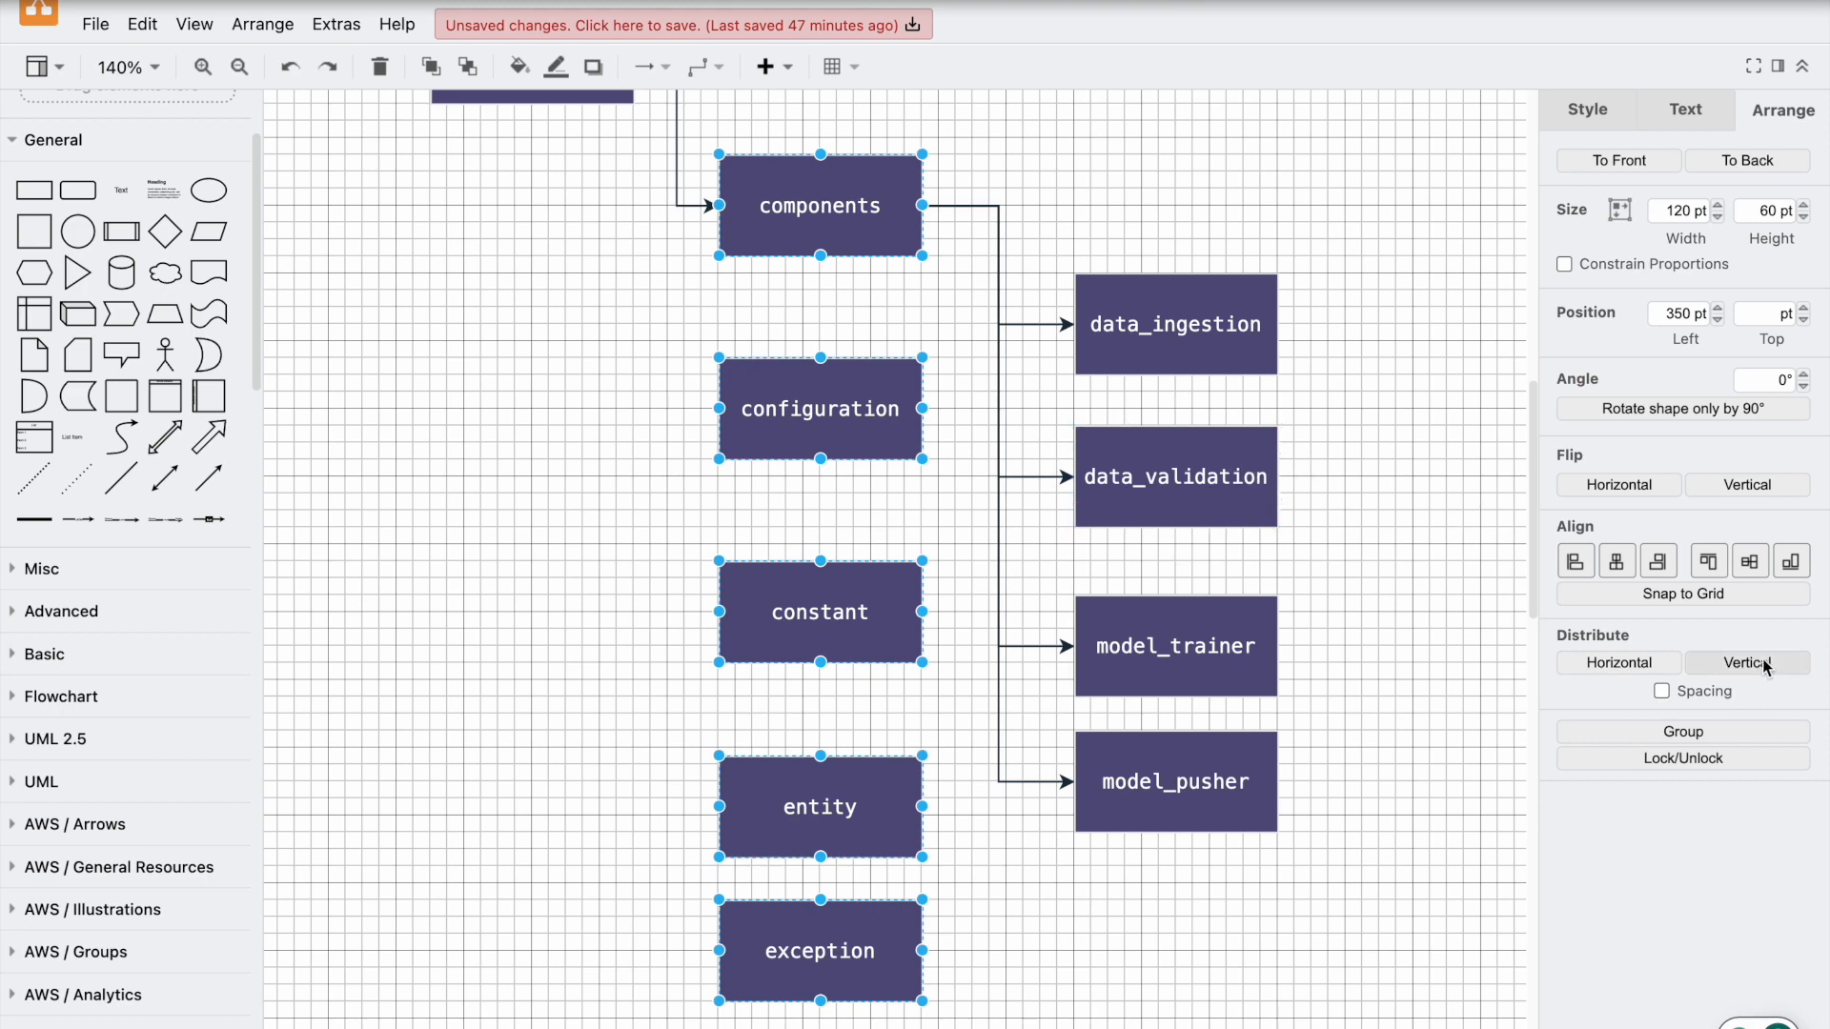
Step: Move configuration up to 260 pt from the top and place constant, entity and exception at uneven offsets below it
click(826, 398)
click(1301, 205)
drag(880, 417, 869, 358)
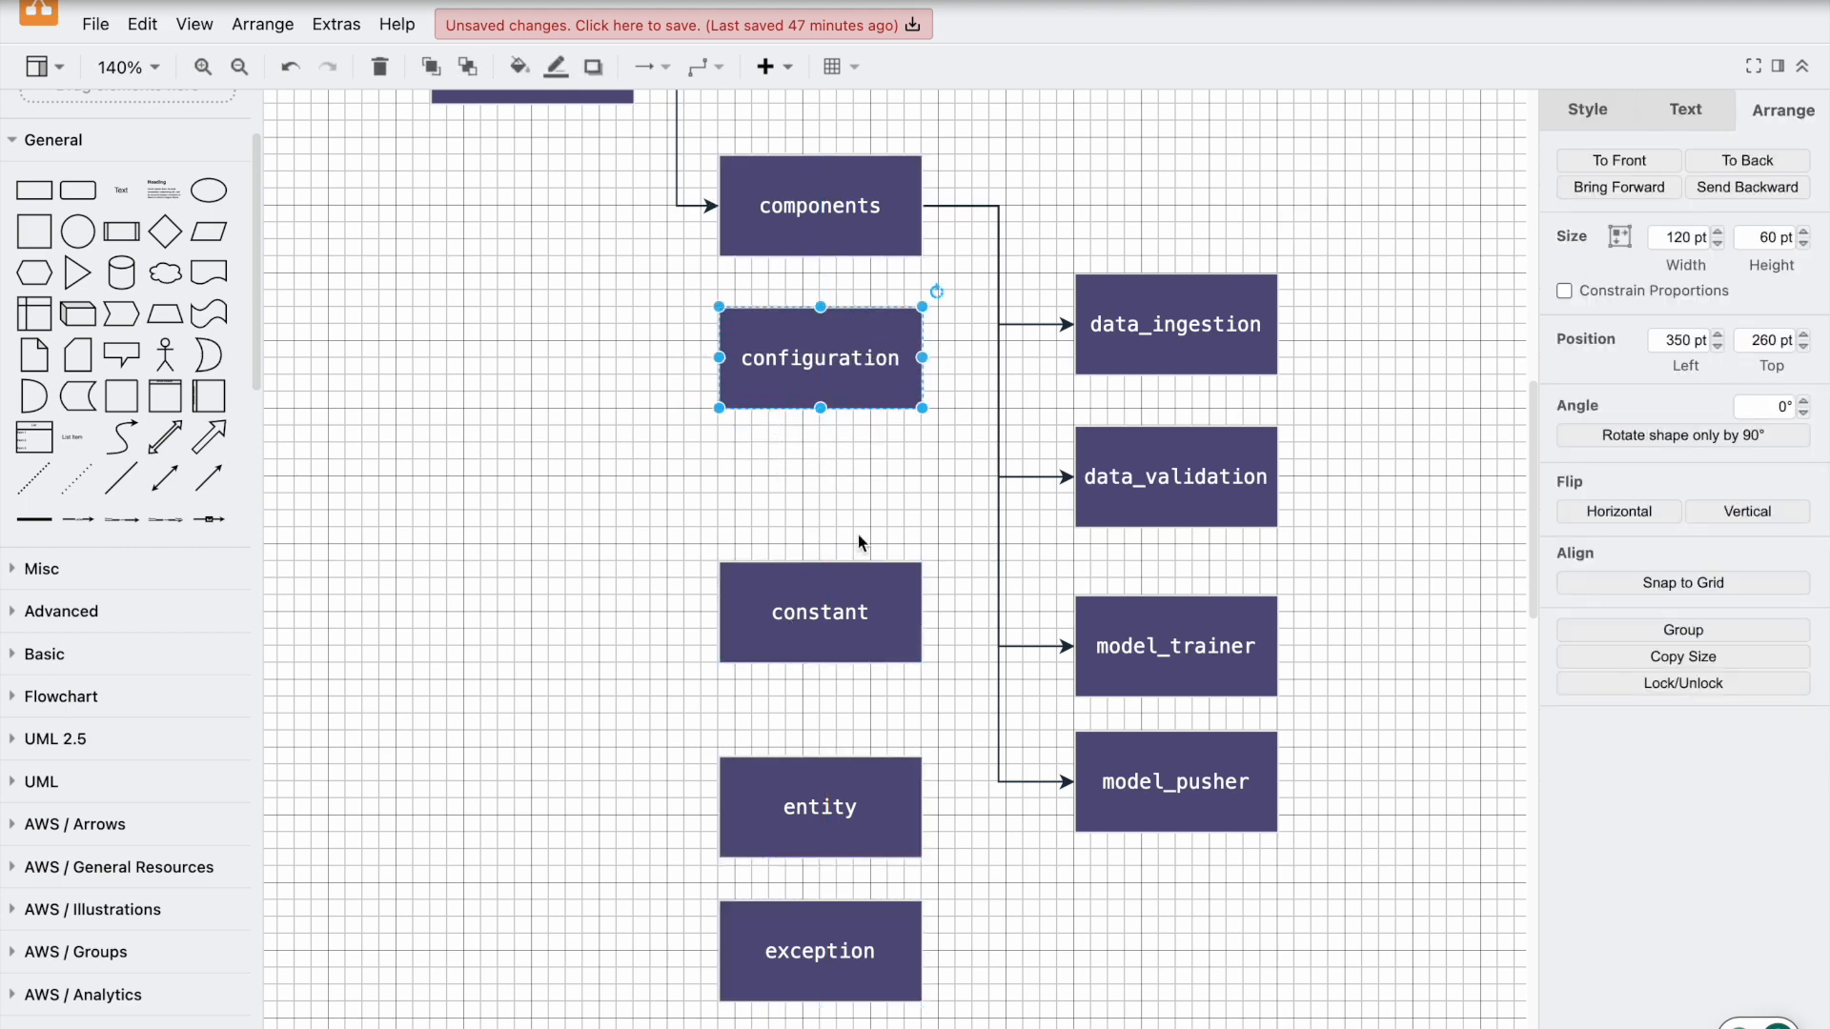
drag(857, 592, 847, 539)
drag(818, 784, 741, 753)
drag(805, 553, 827, 497)
drag(820, 974, 834, 939)
drag(713, 753, 716, 720)
Step: Centre-align the components, configuration, constant, entity and exception boxes and distribute them evenly in the vertical direction
click(830, 186)
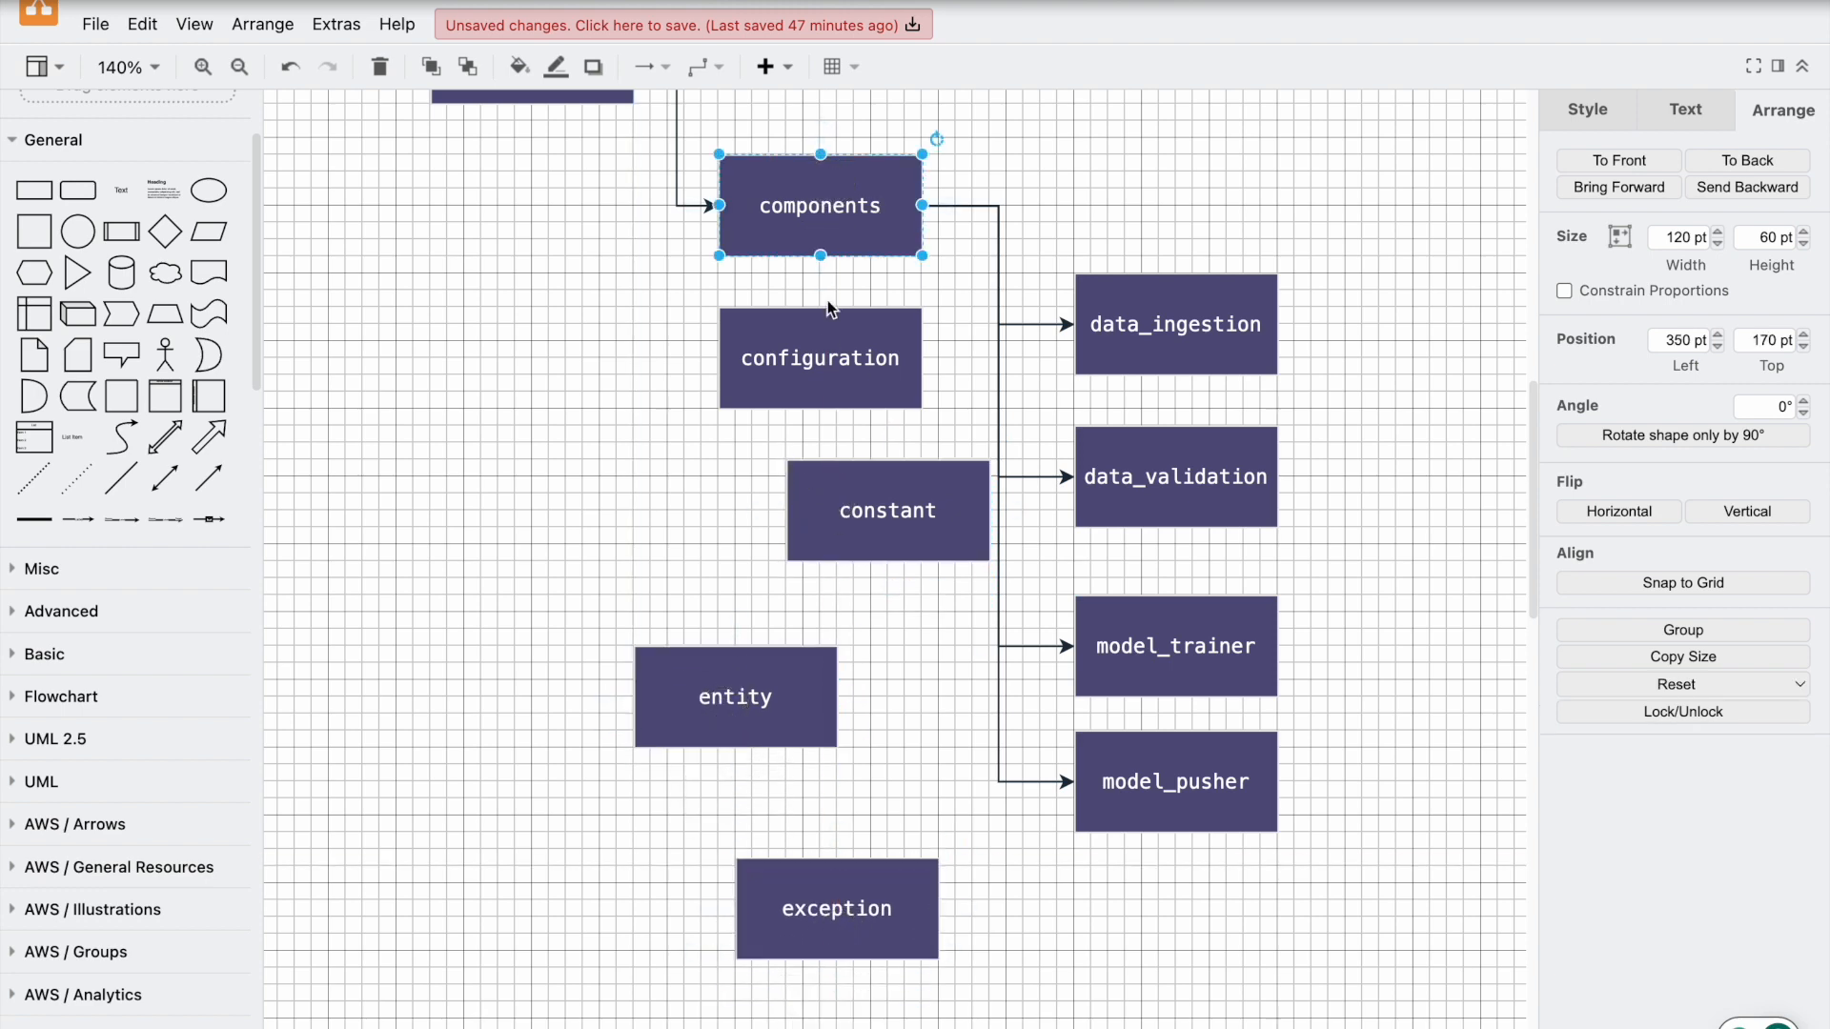
shift+click(829, 352)
shift+click(829, 502)
shift+click(801, 896)
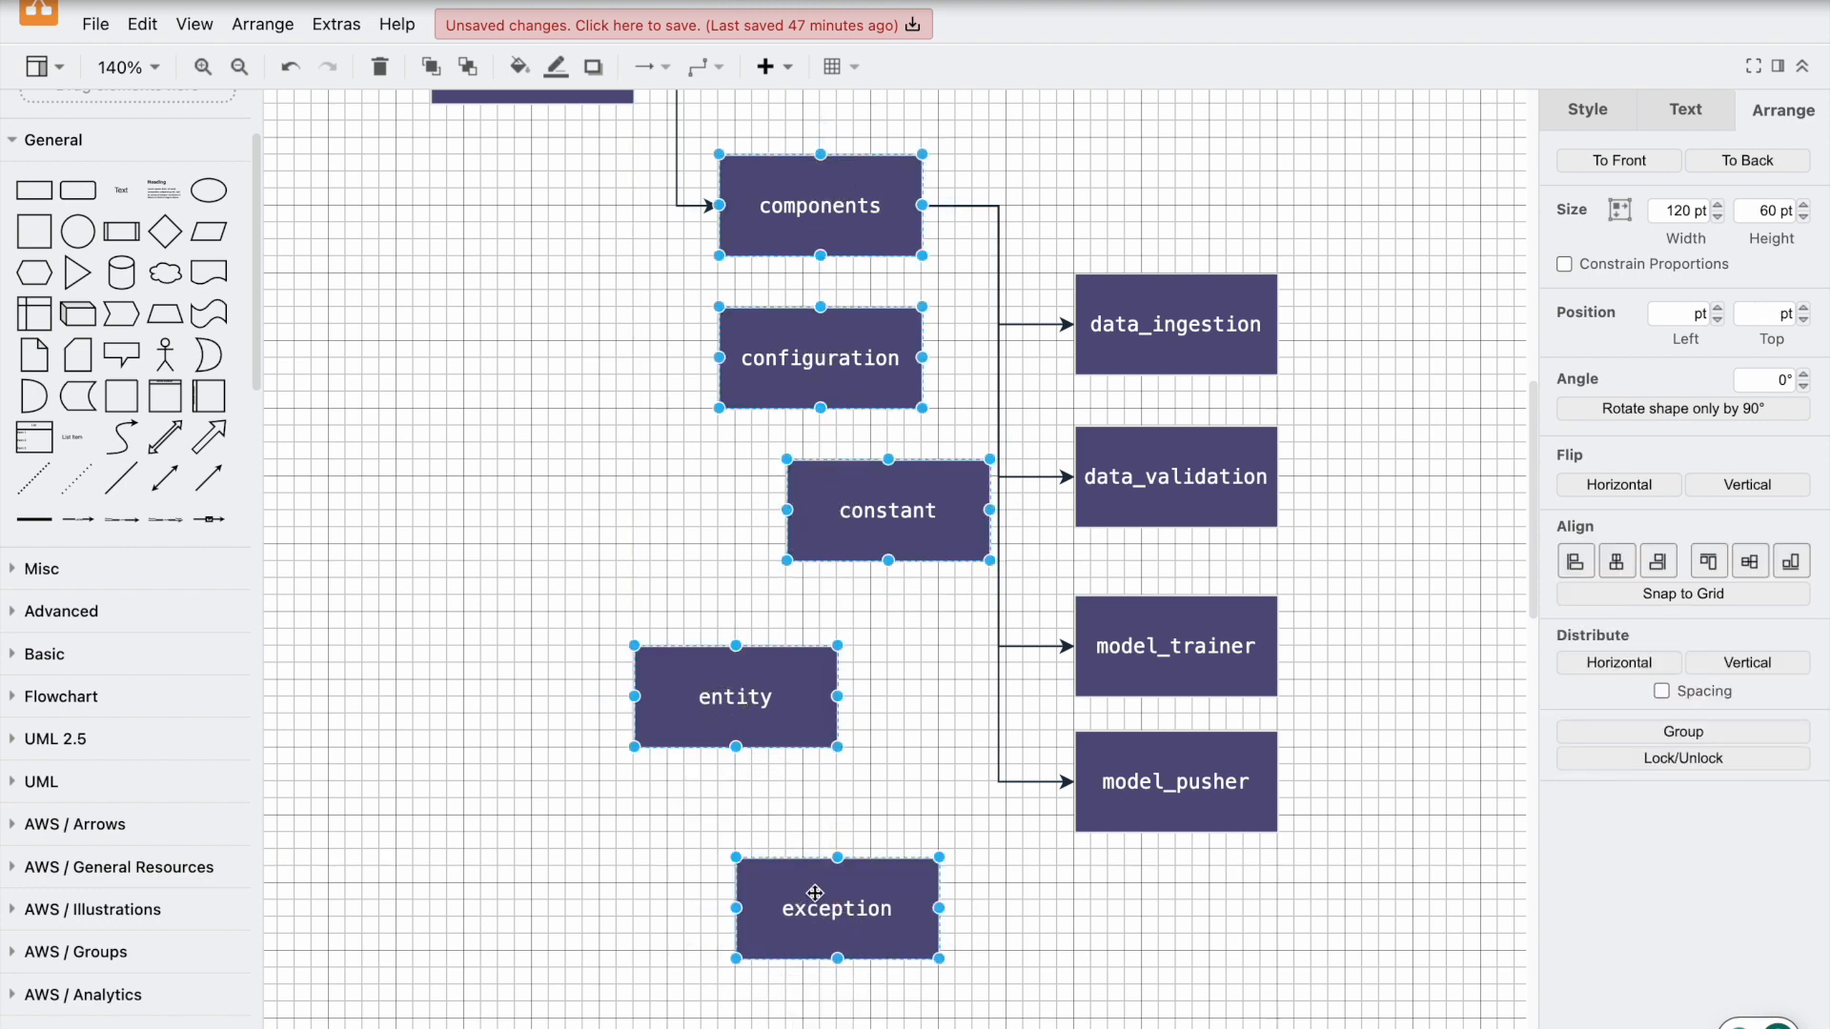
click(1617, 563)
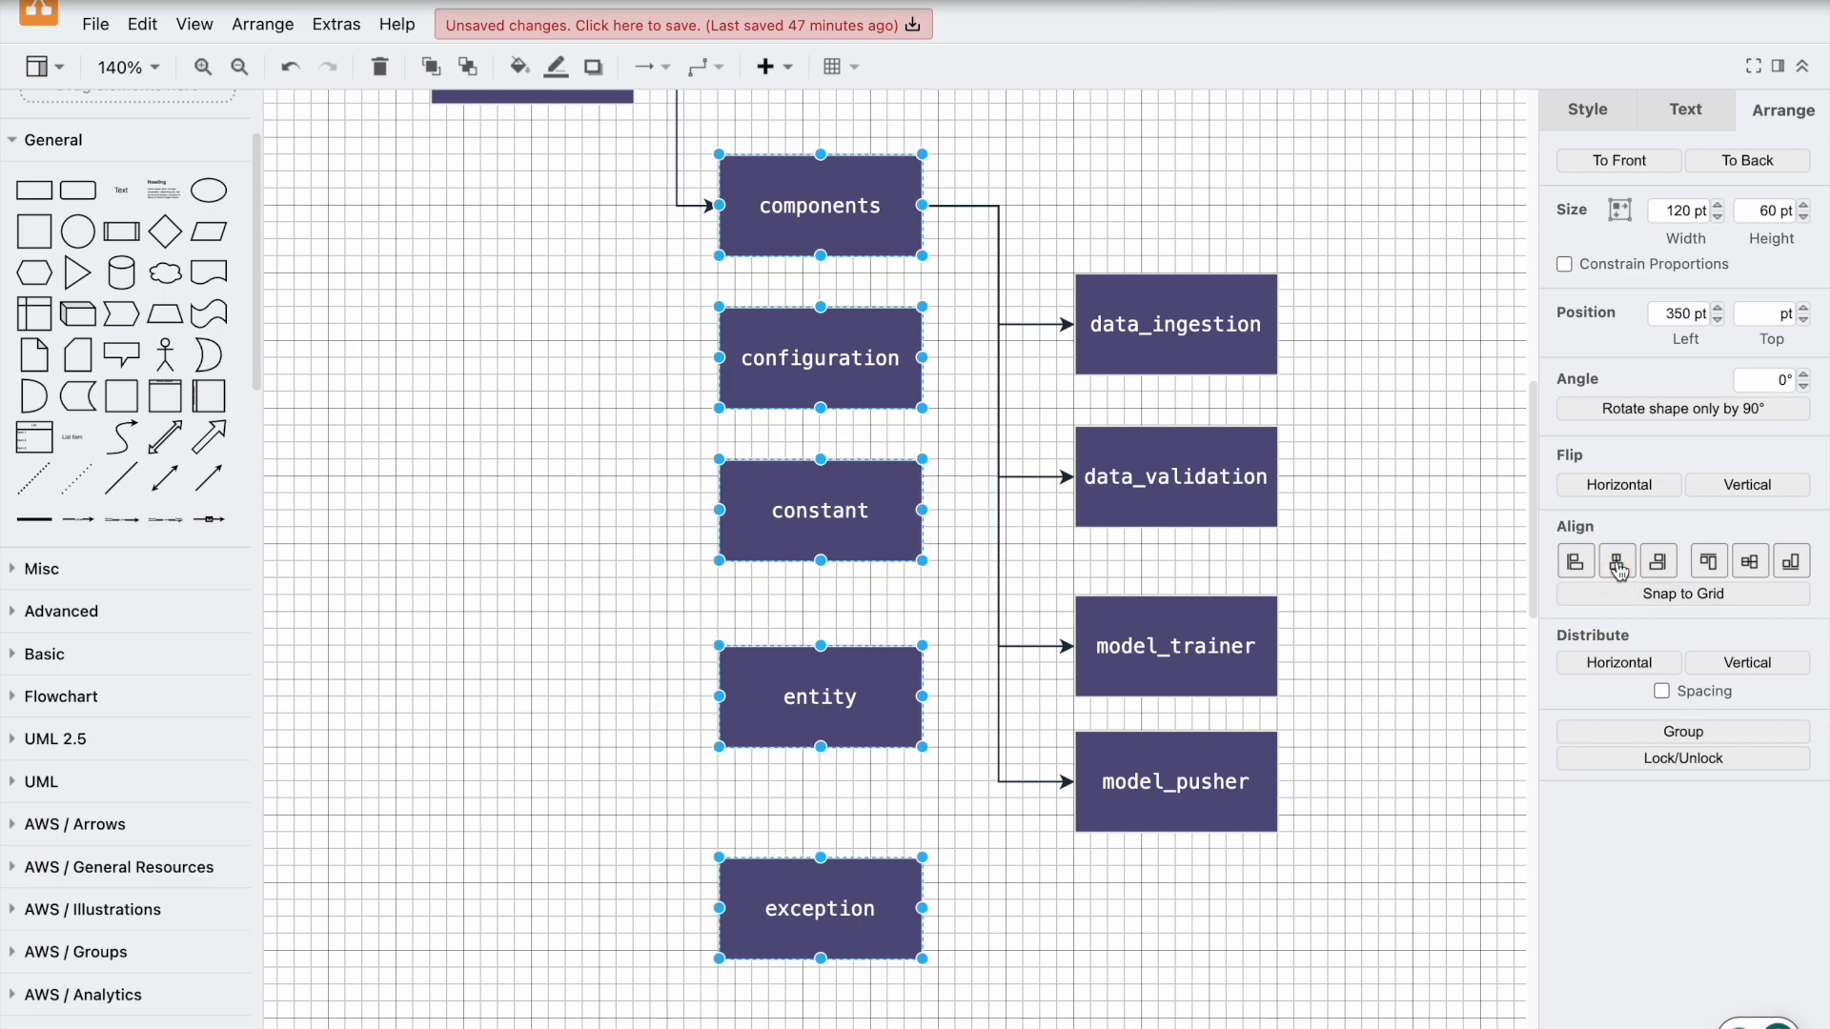
click(1746, 664)
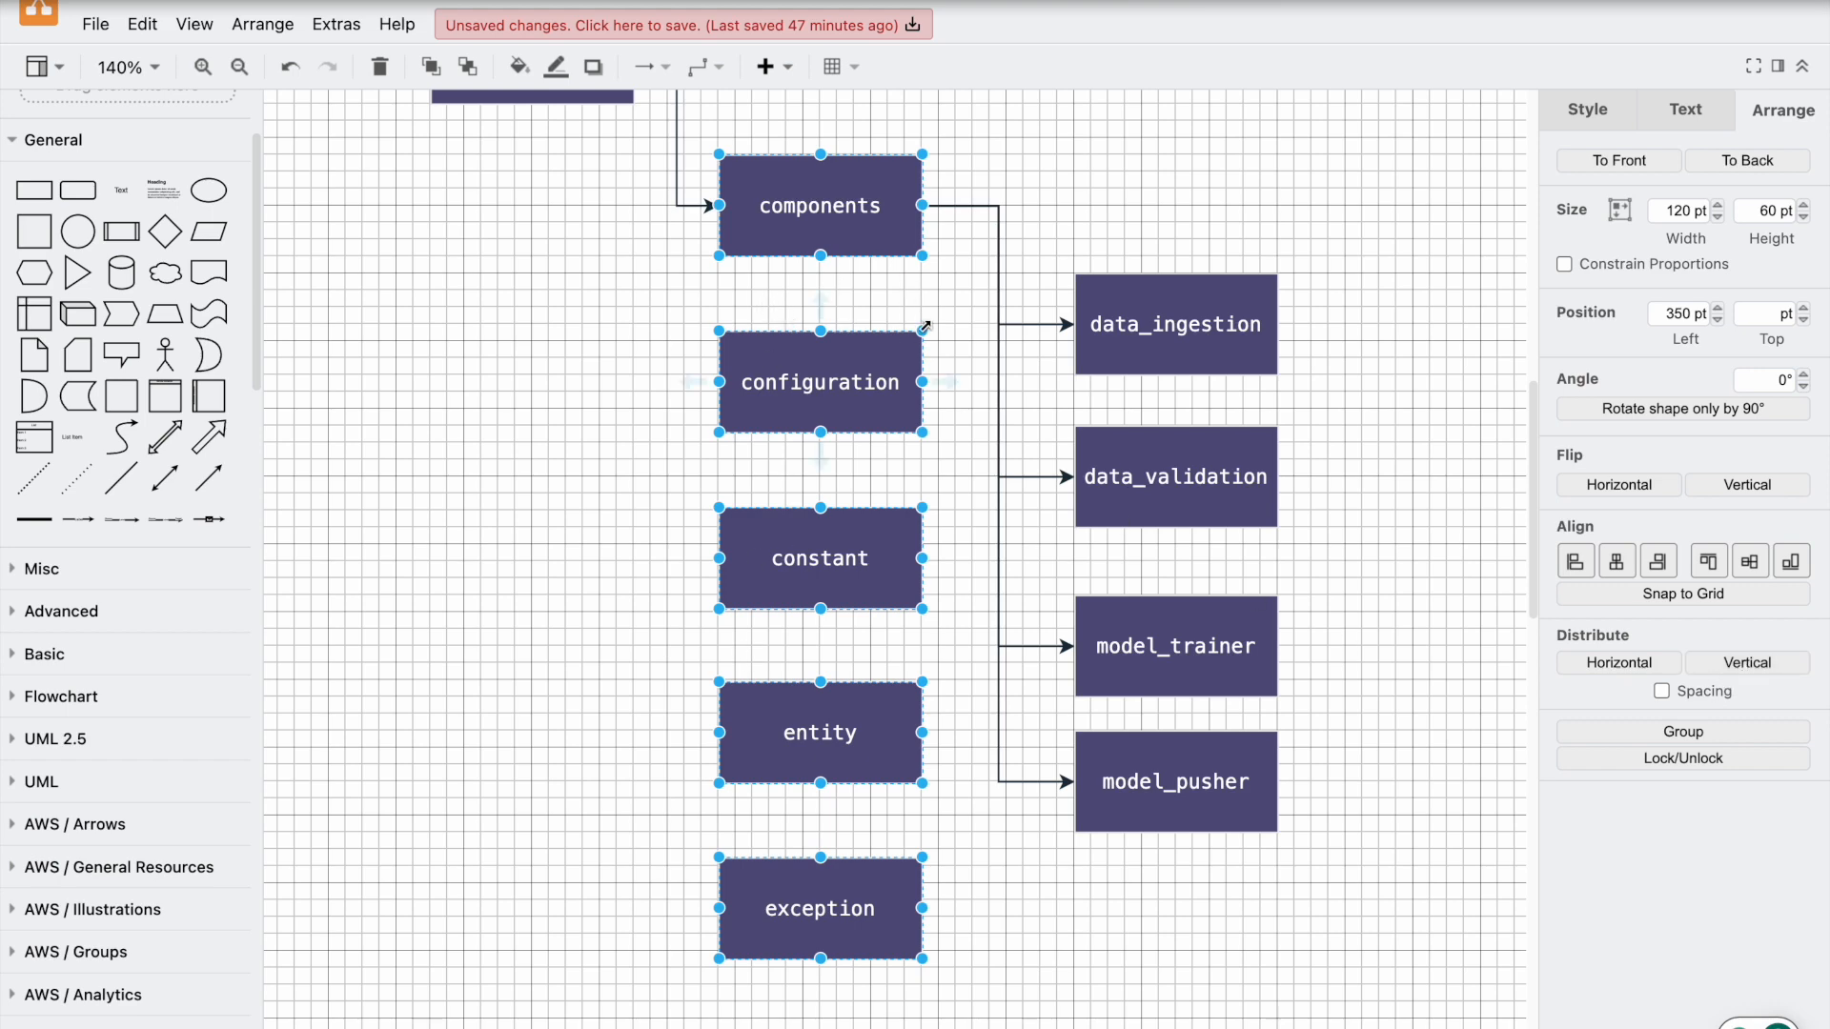
Step: Move data_ingestion up and outward from components, and place ISD at 150 pt left and 214 pt top
scroll(947, 345, up, 1)
scroll(946, 345, up, 5)
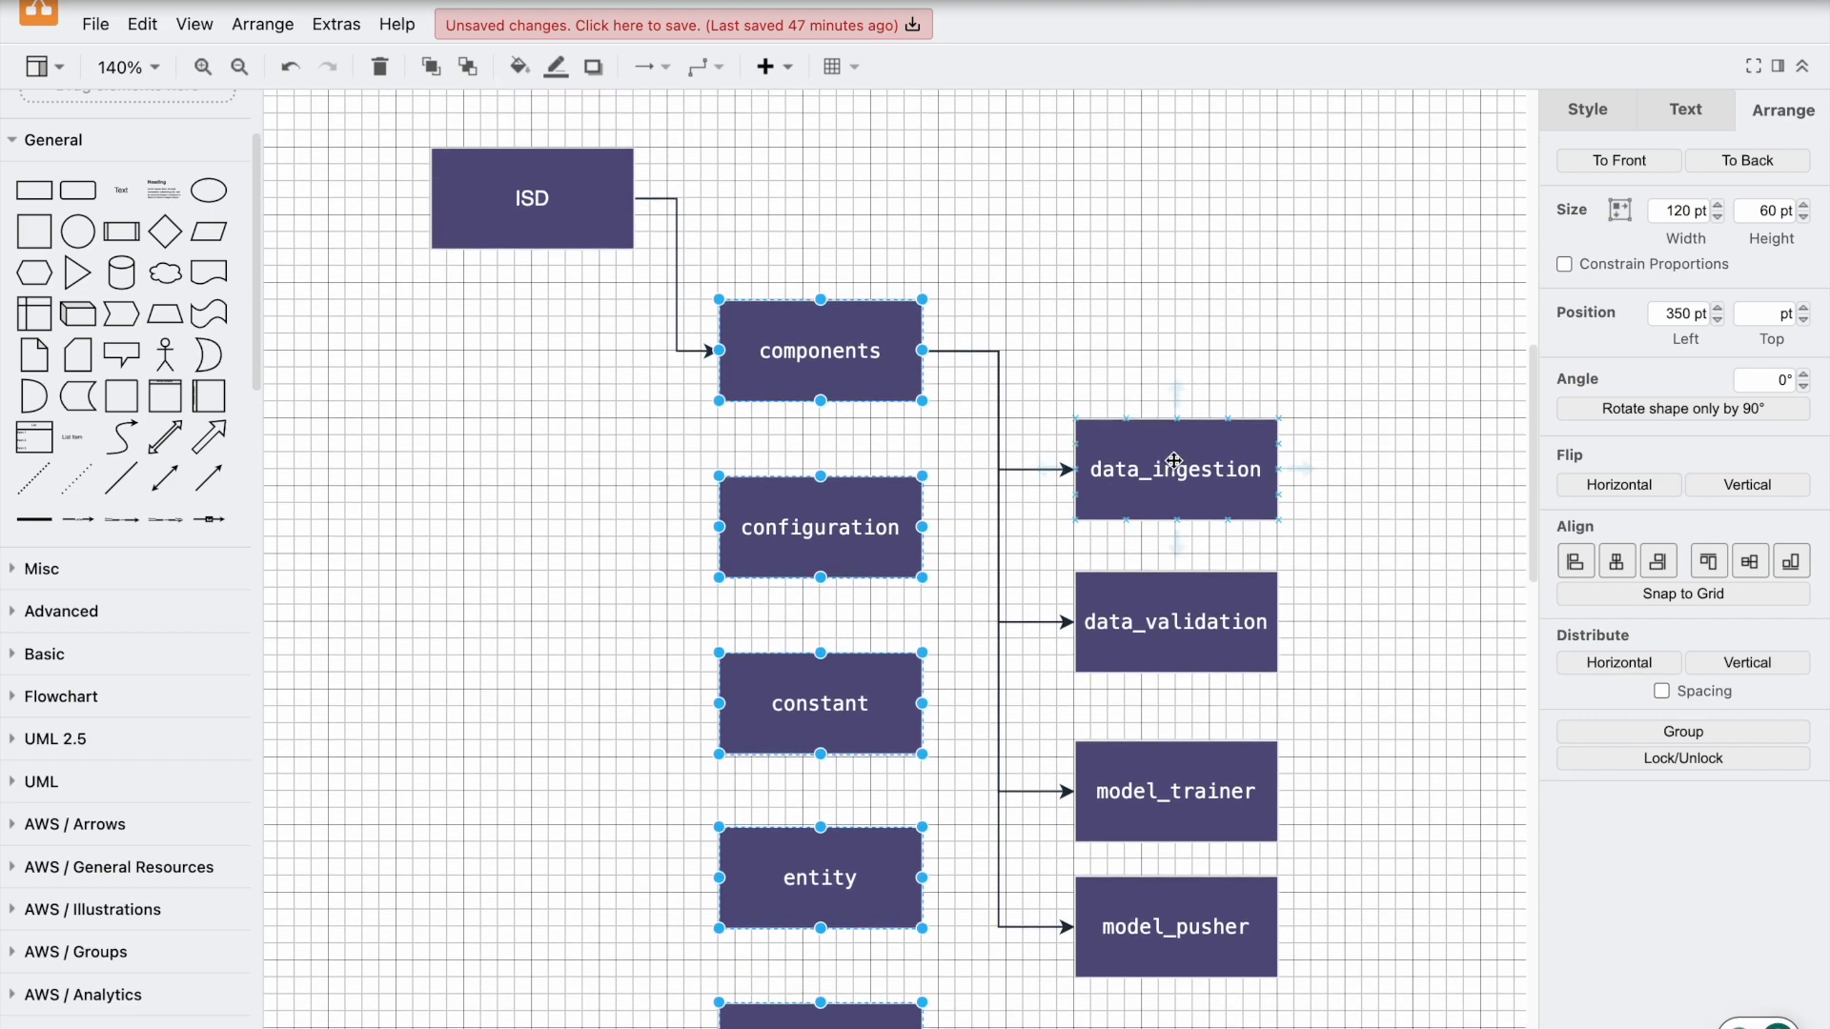
drag(1145, 487, 1229, 334)
drag(489, 181, 474, 415)
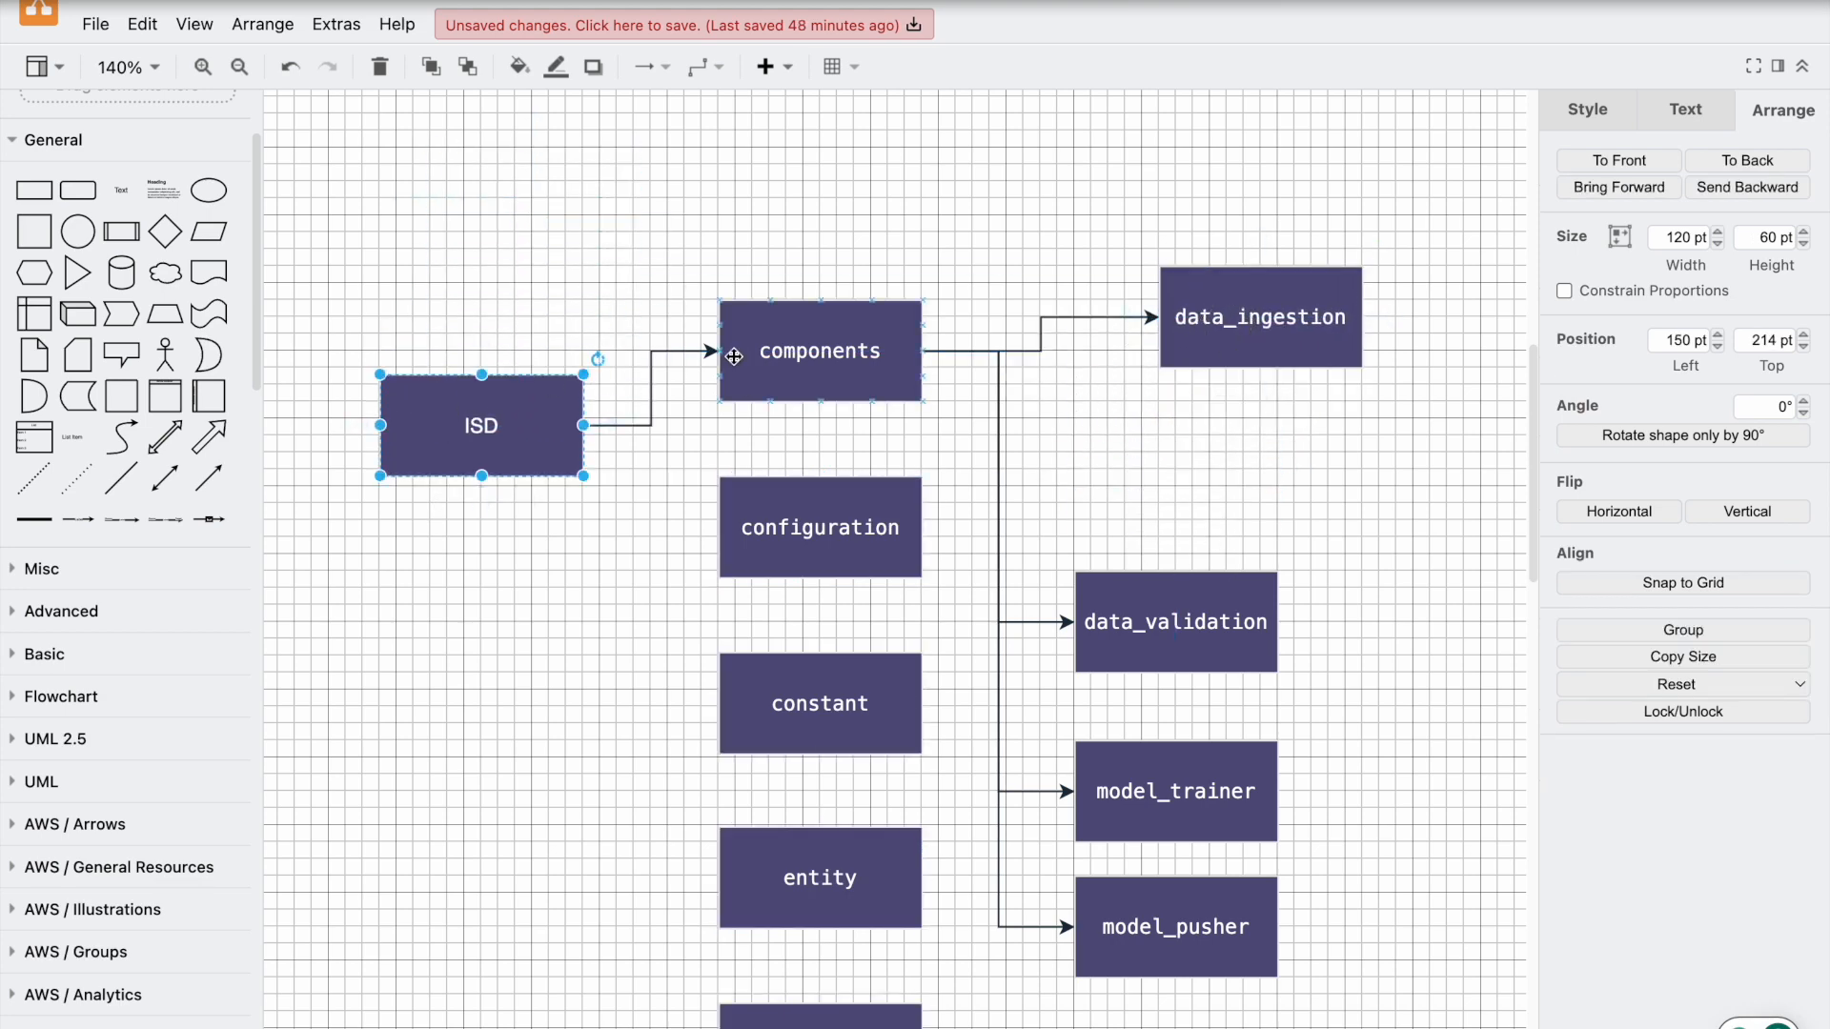
Step: Middle-align ISD, components and data_ingestion in a row at 130 pt from the top and distribute them horizontally
shift+click(763, 377)
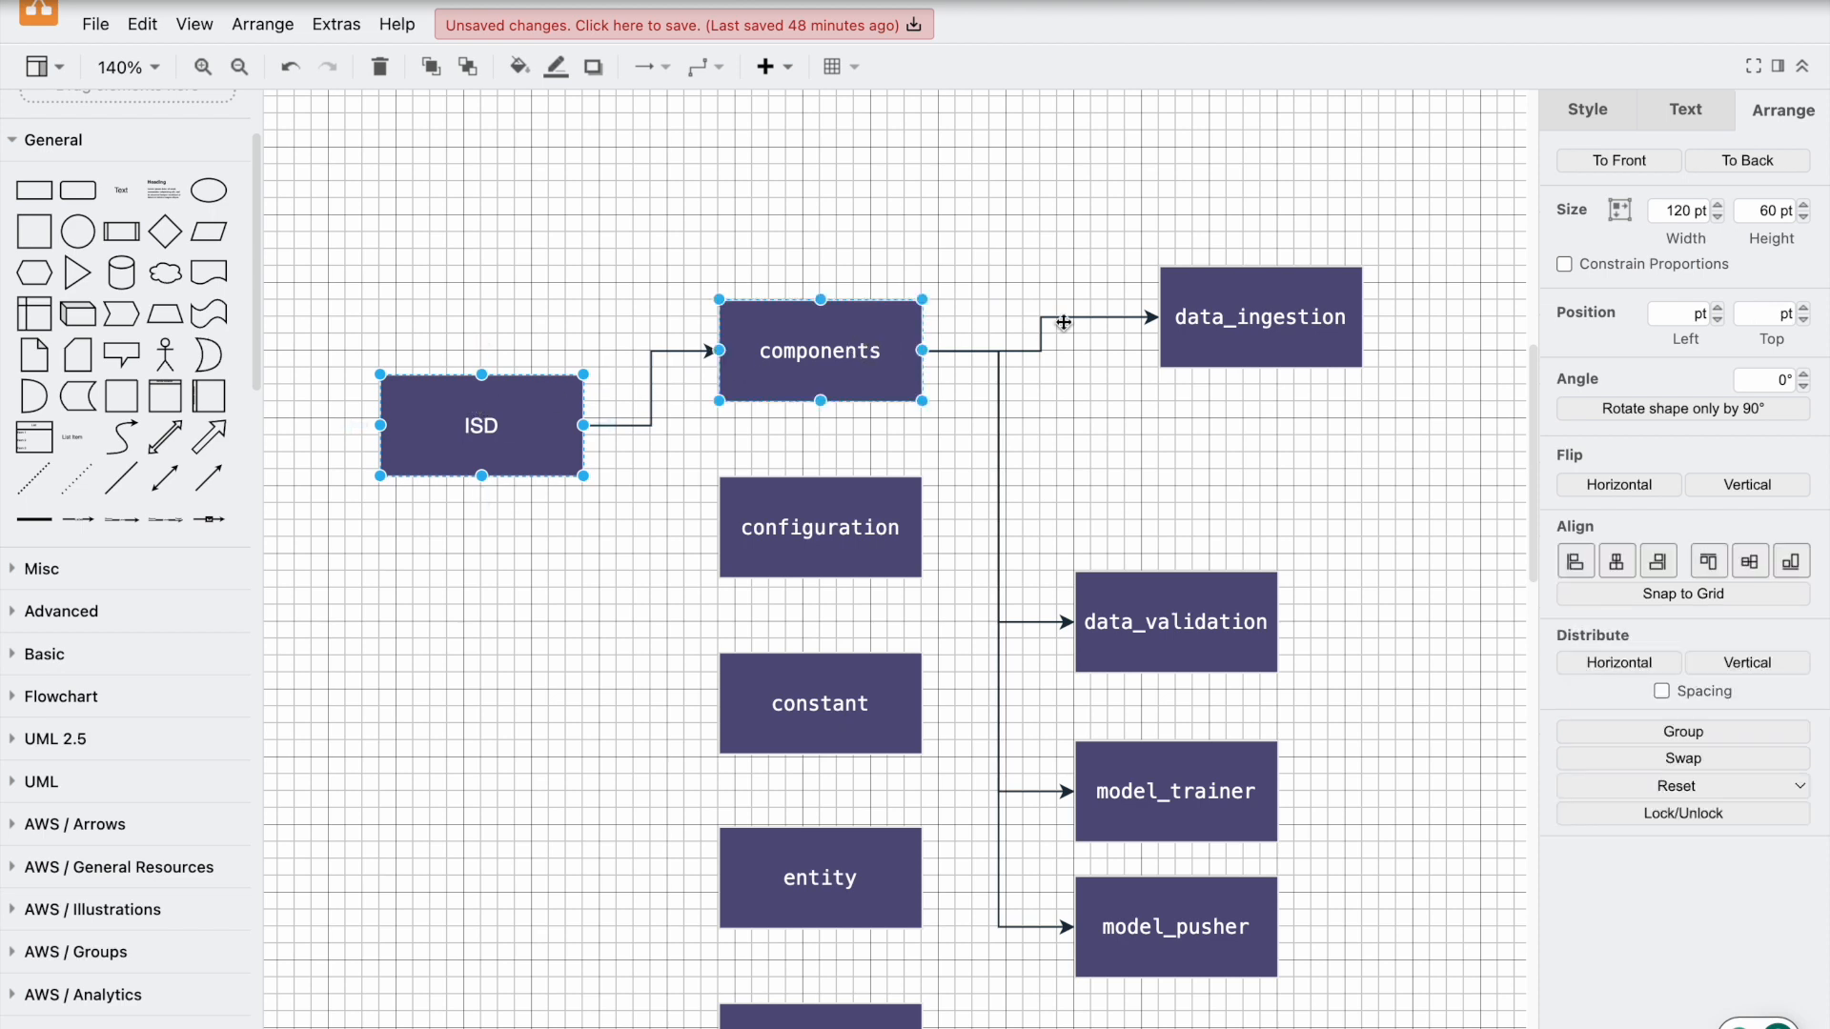
shift+click(1299, 319)
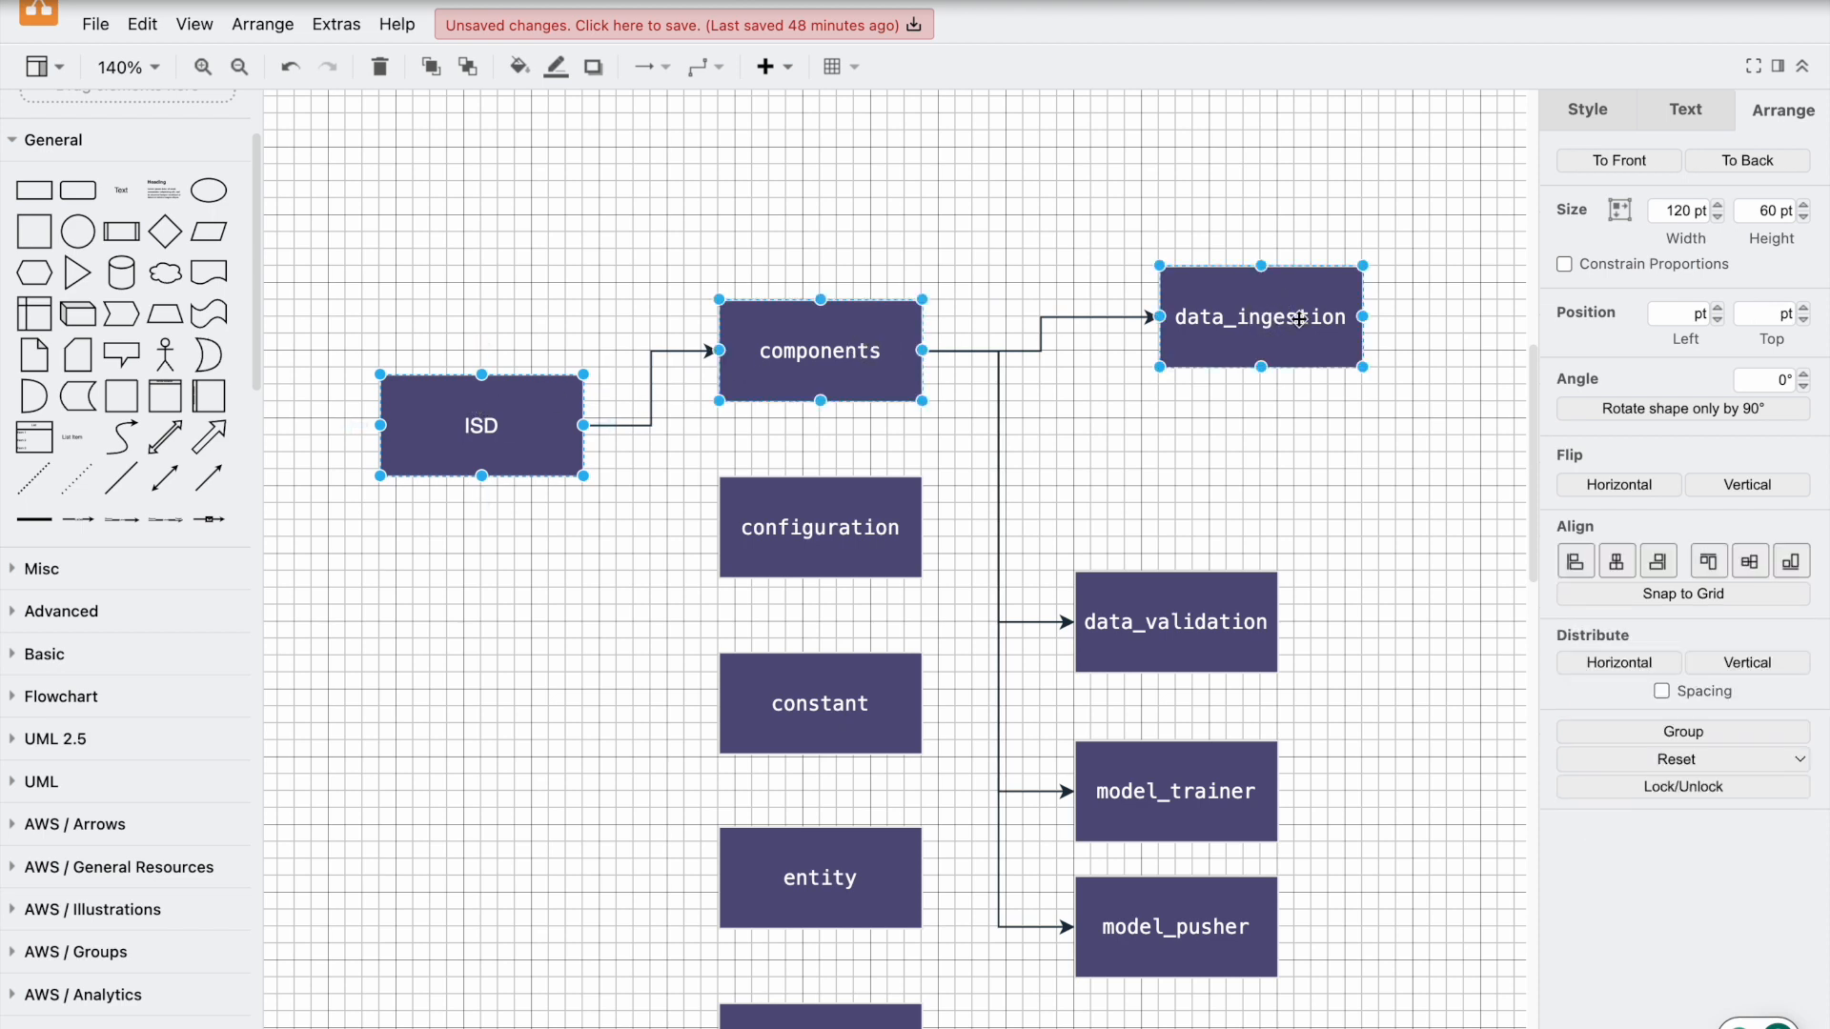
click(1751, 570)
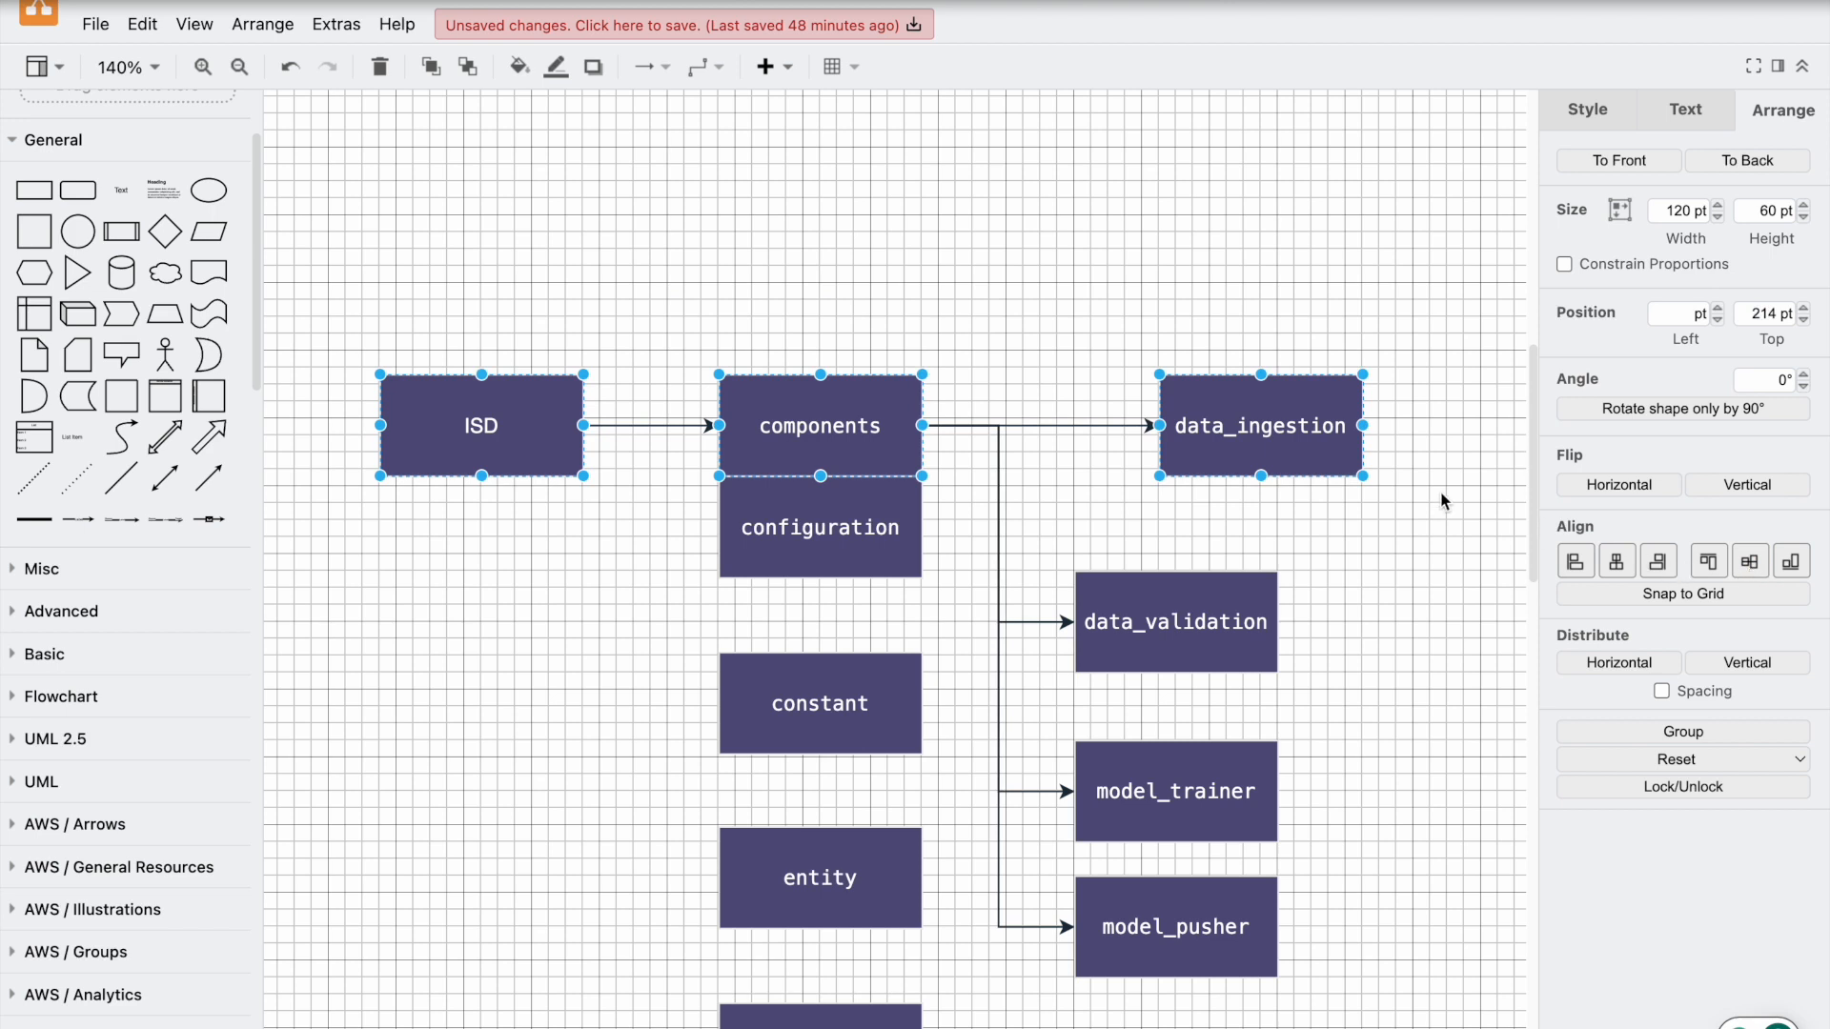
drag(813, 392, 785, 278)
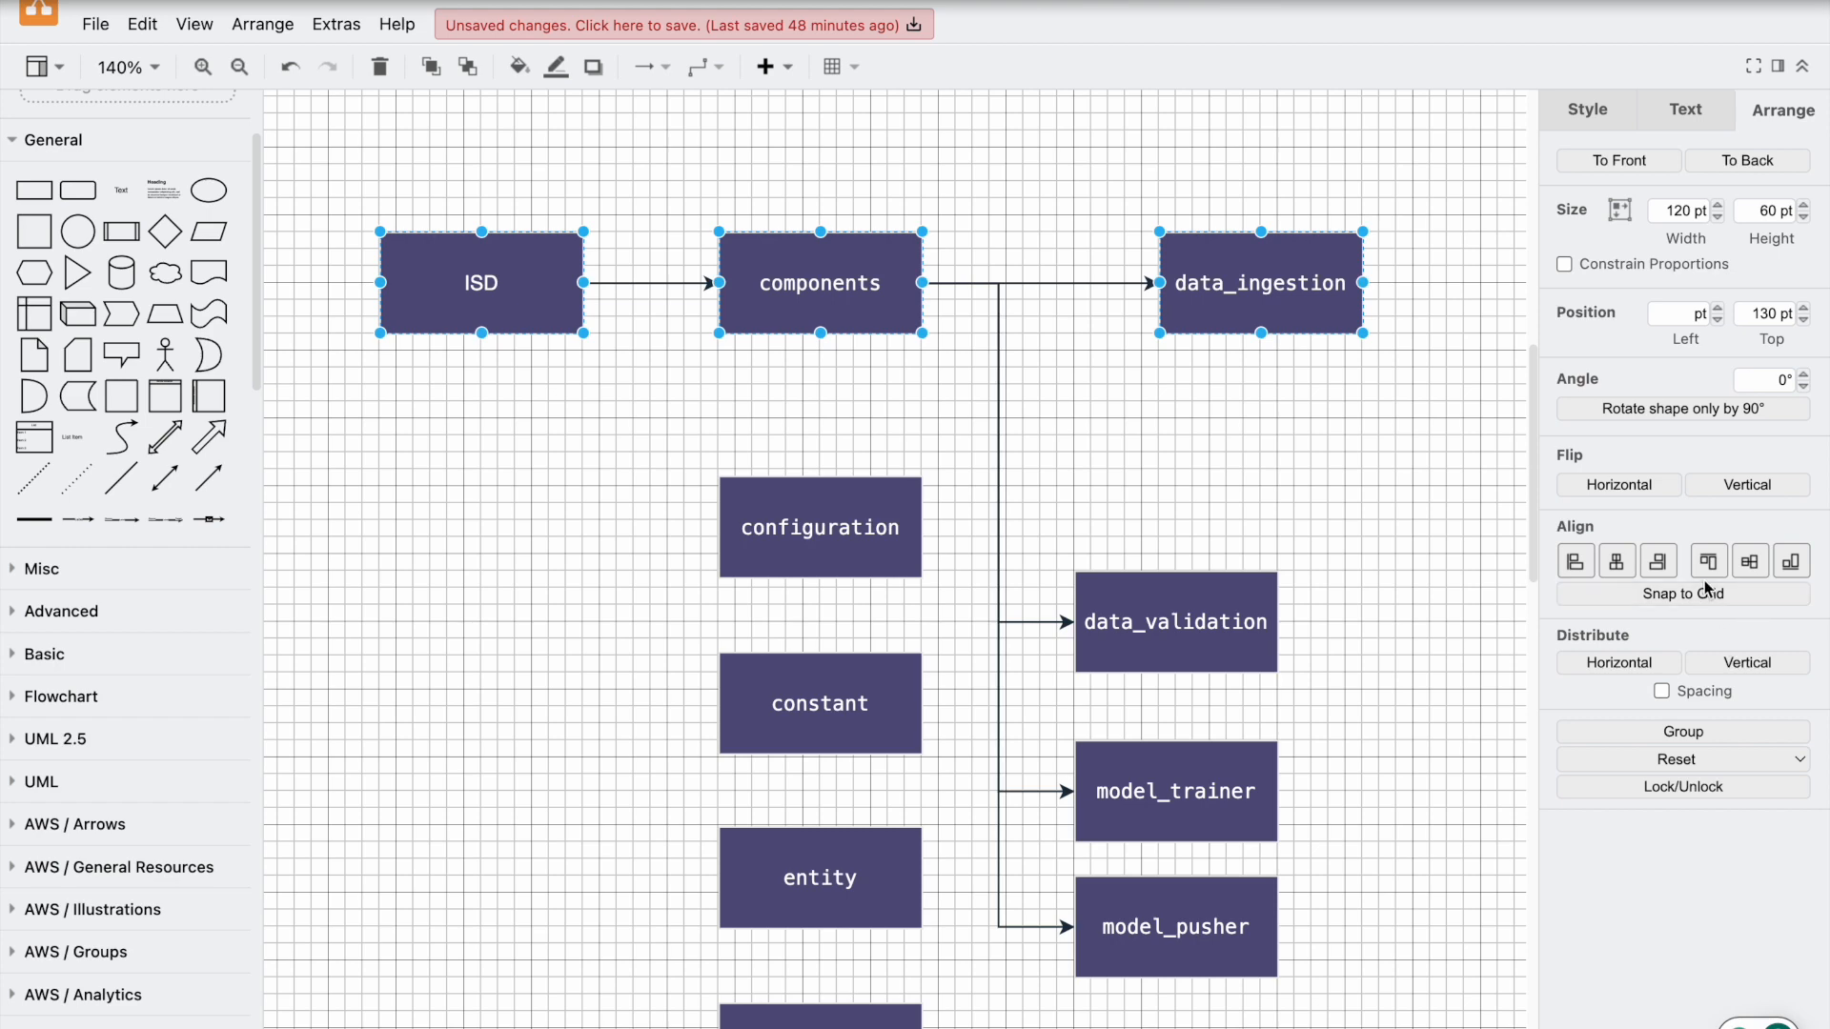
click(1618, 667)
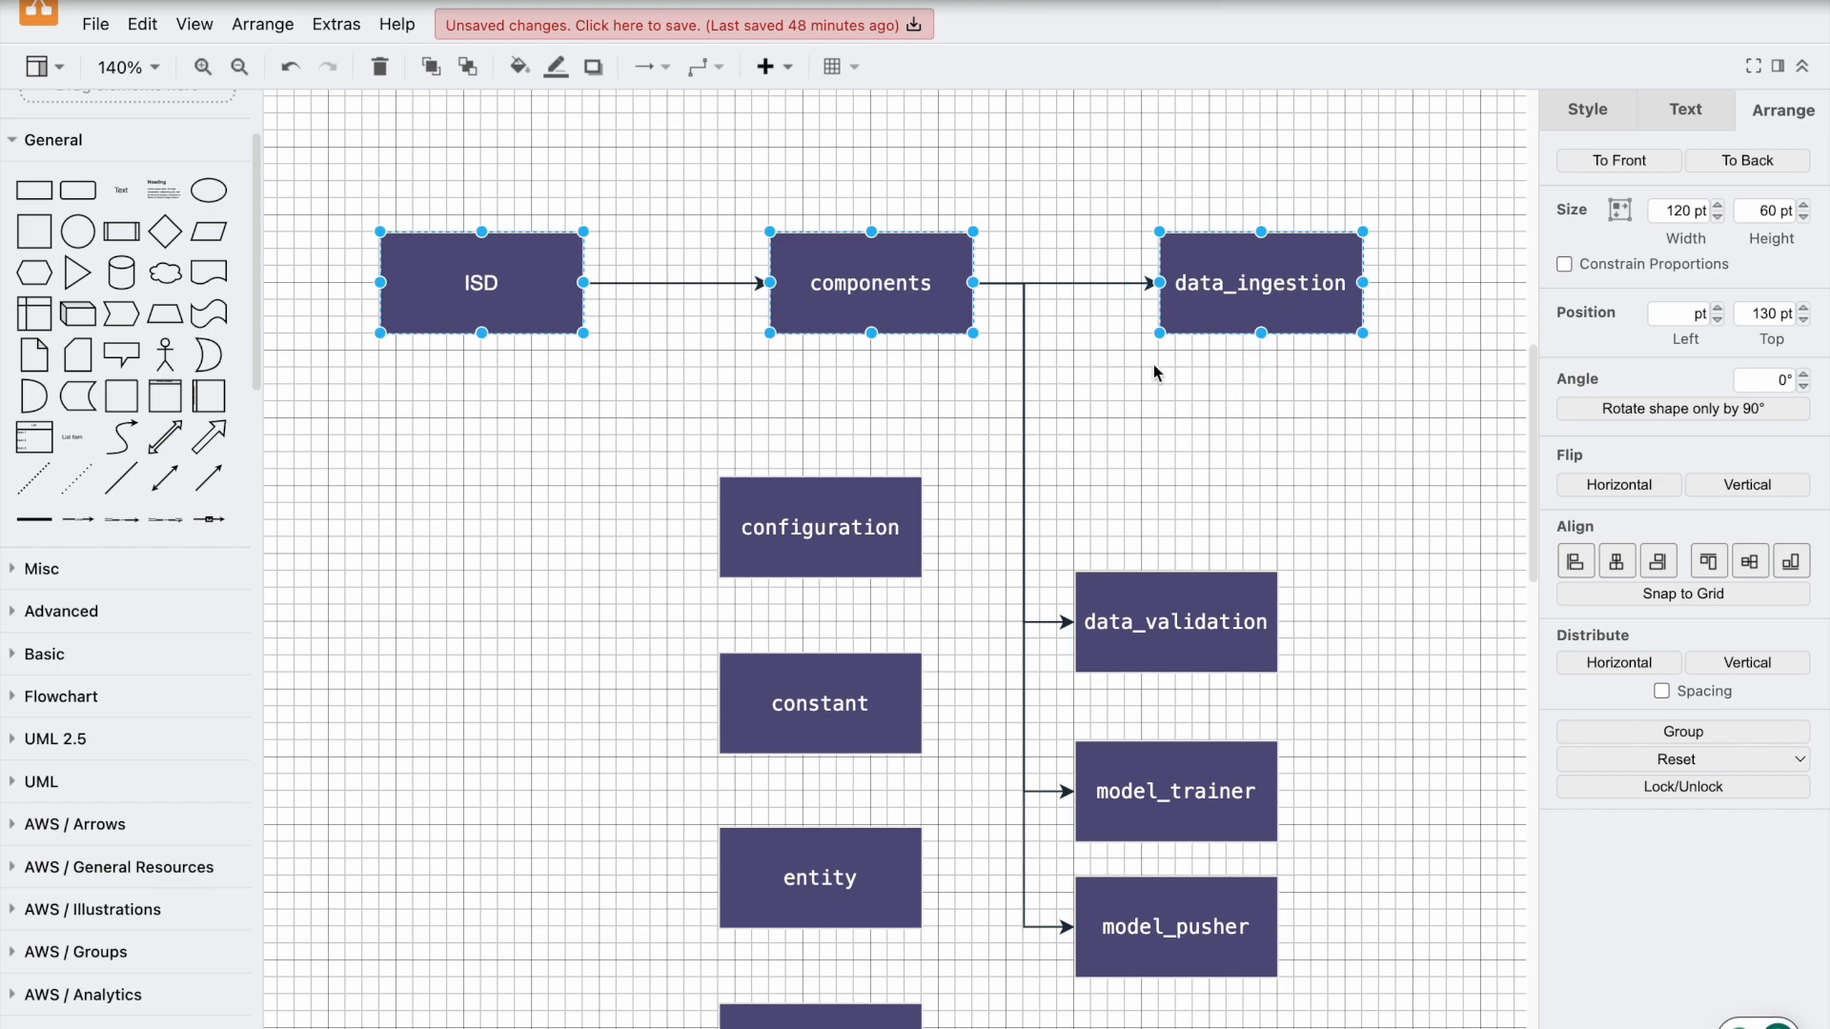
Step: Stagger components below ISD and place data_ingestion at 560 pt left and 250 pt top, above data_validation
drag(848, 297, 818, 361)
click(1097, 157)
drag(1226, 276, 1141, 496)
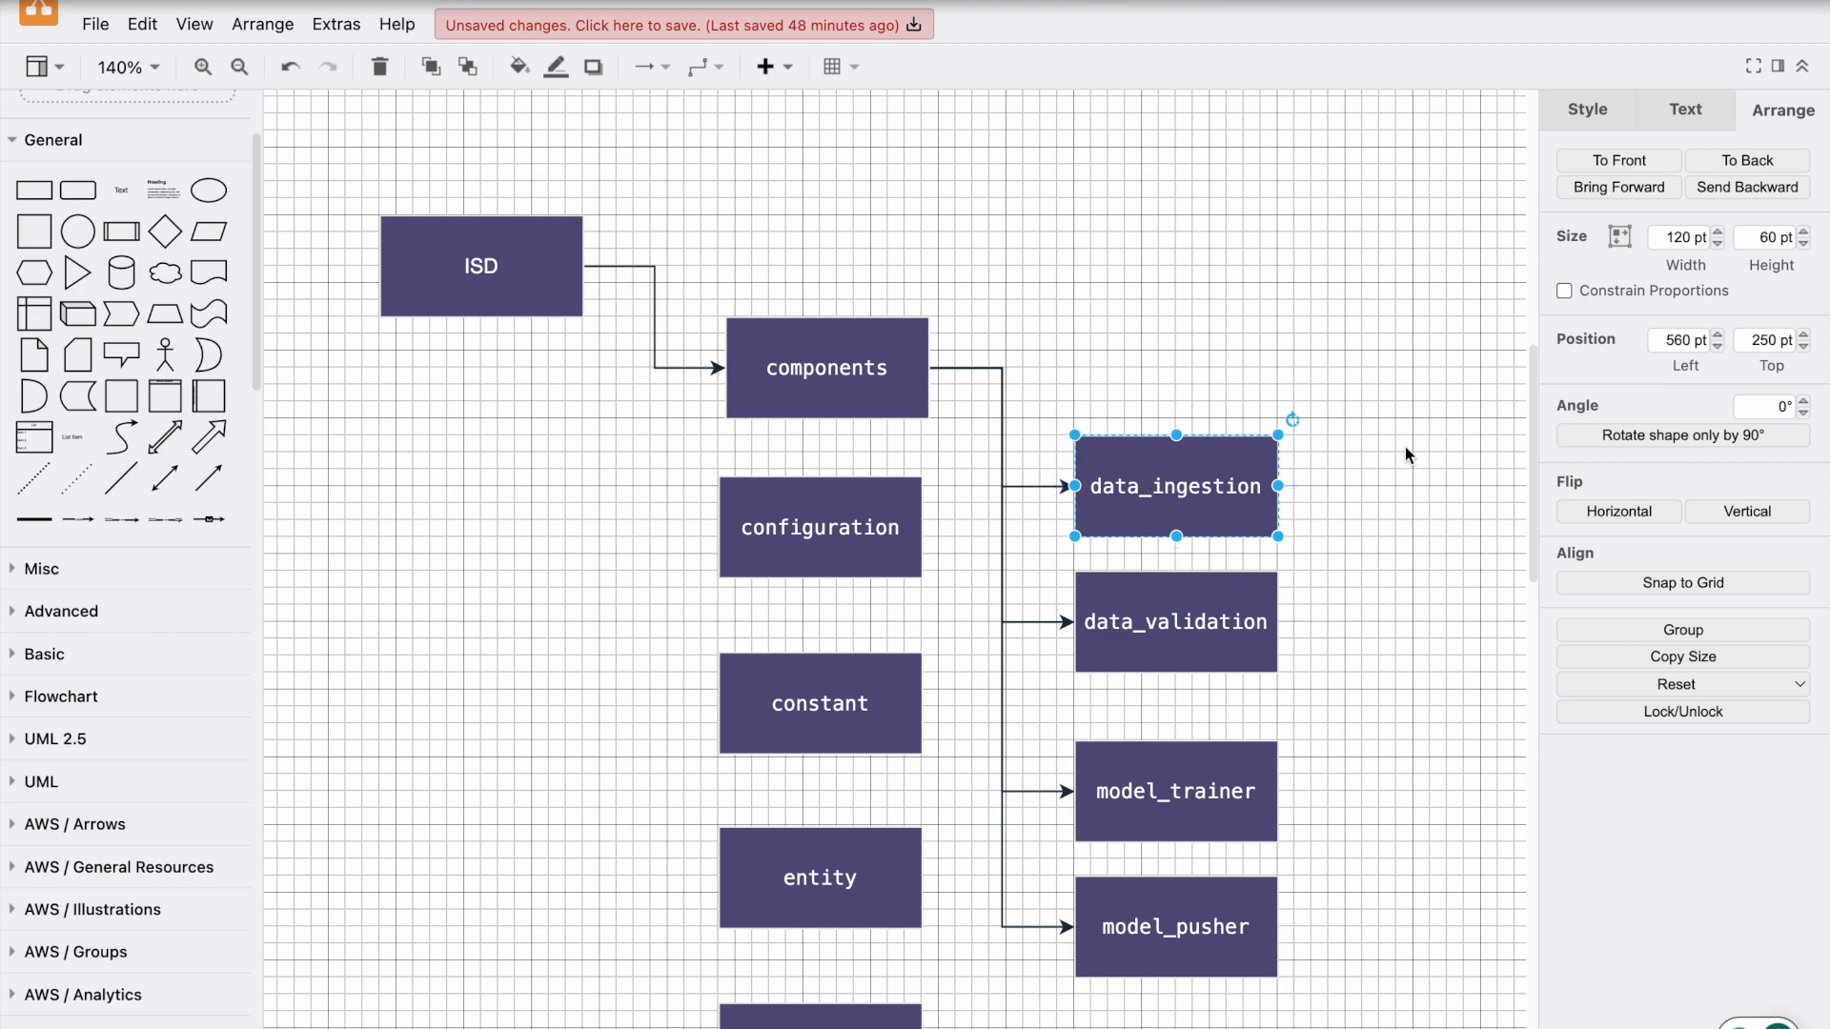
Step: Distribute data_ingestion, data_validation, model_trainer and model_pusher evenly in the vertical direction and move the four boxes up slightly
scroll(1209, 501, down, 5)
shift+click(1190, 369)
shift+click(1174, 519)
shift+click(1192, 661)
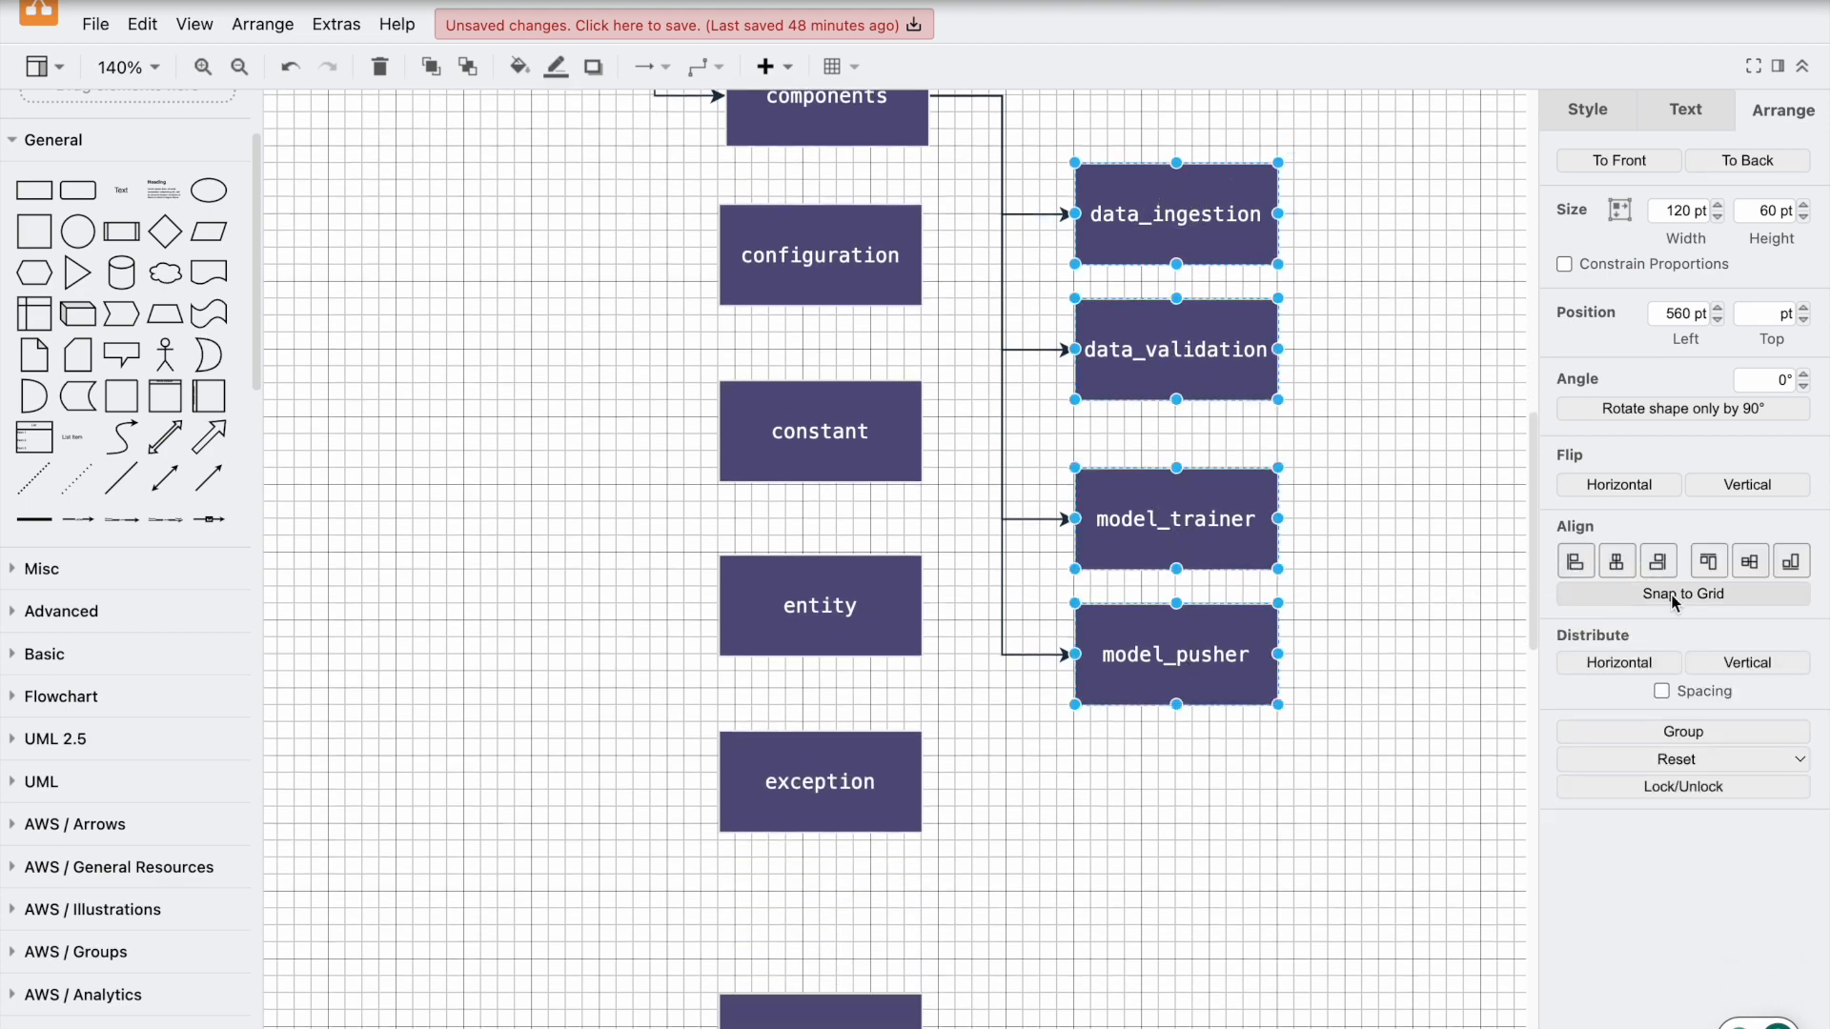
click(1711, 657)
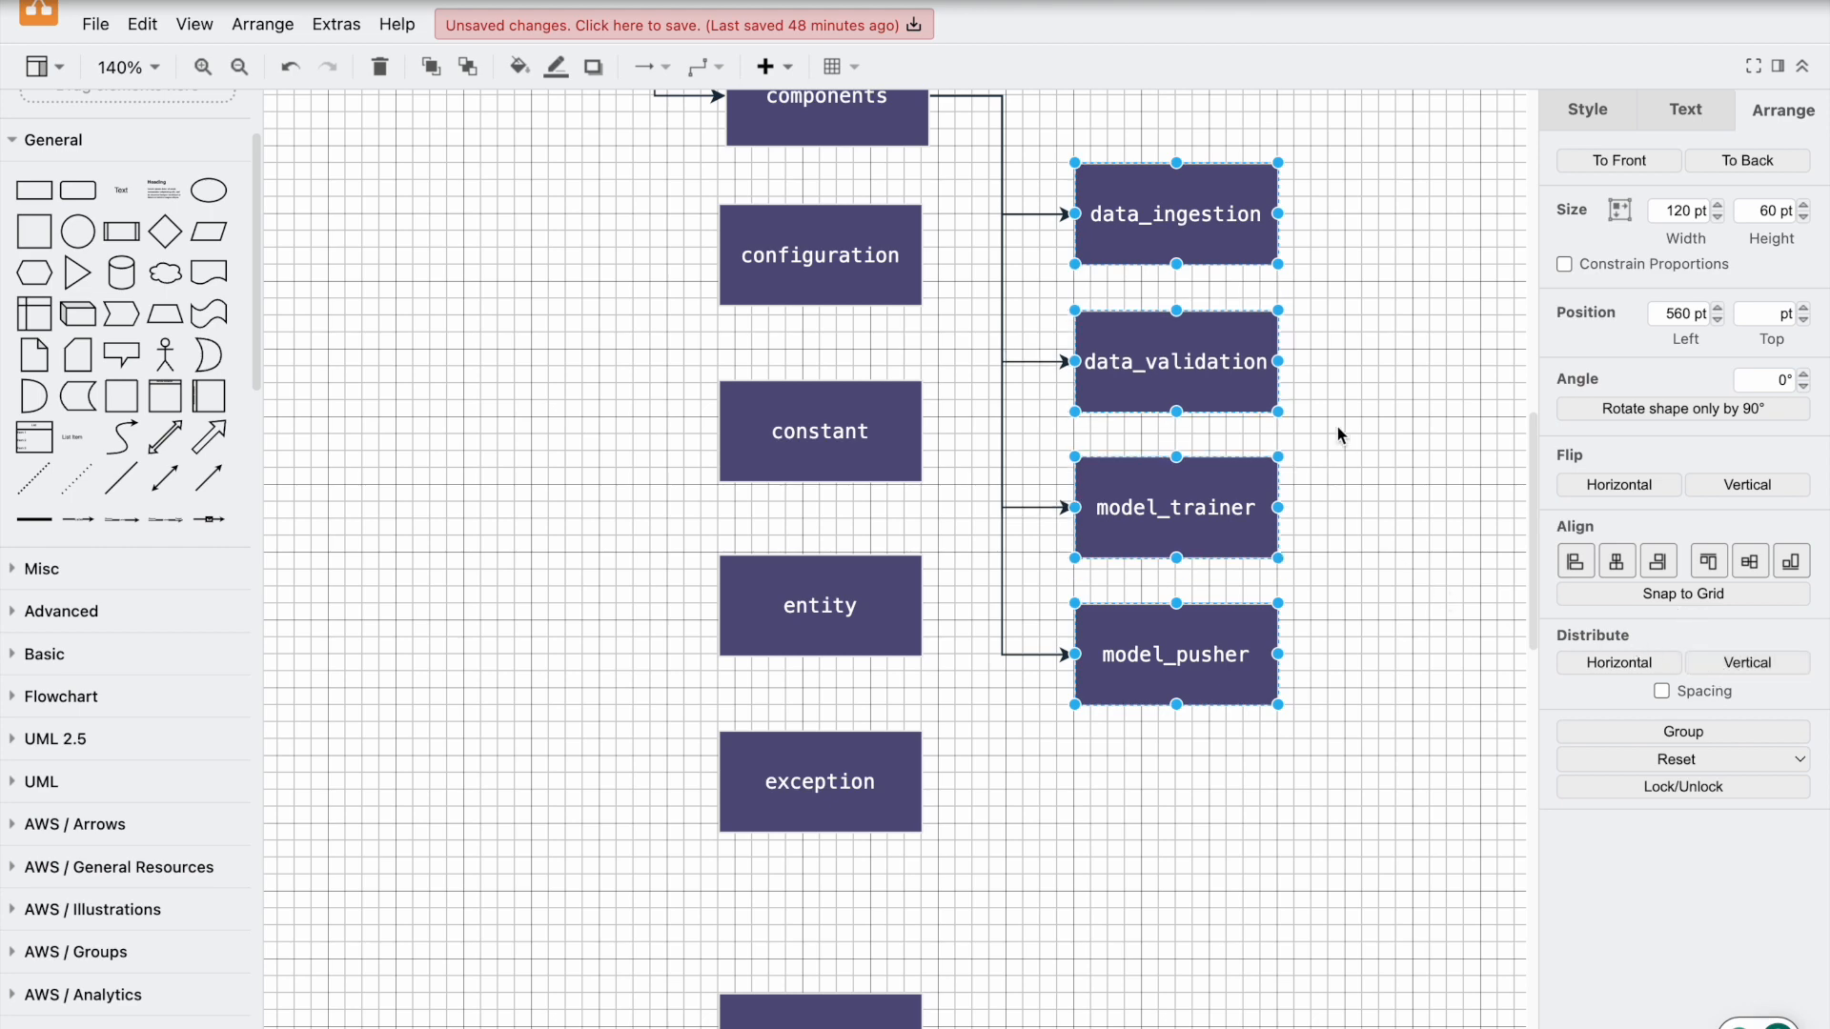
scroll(1336, 426, up, 2)
drag(1158, 327, 1161, 287)
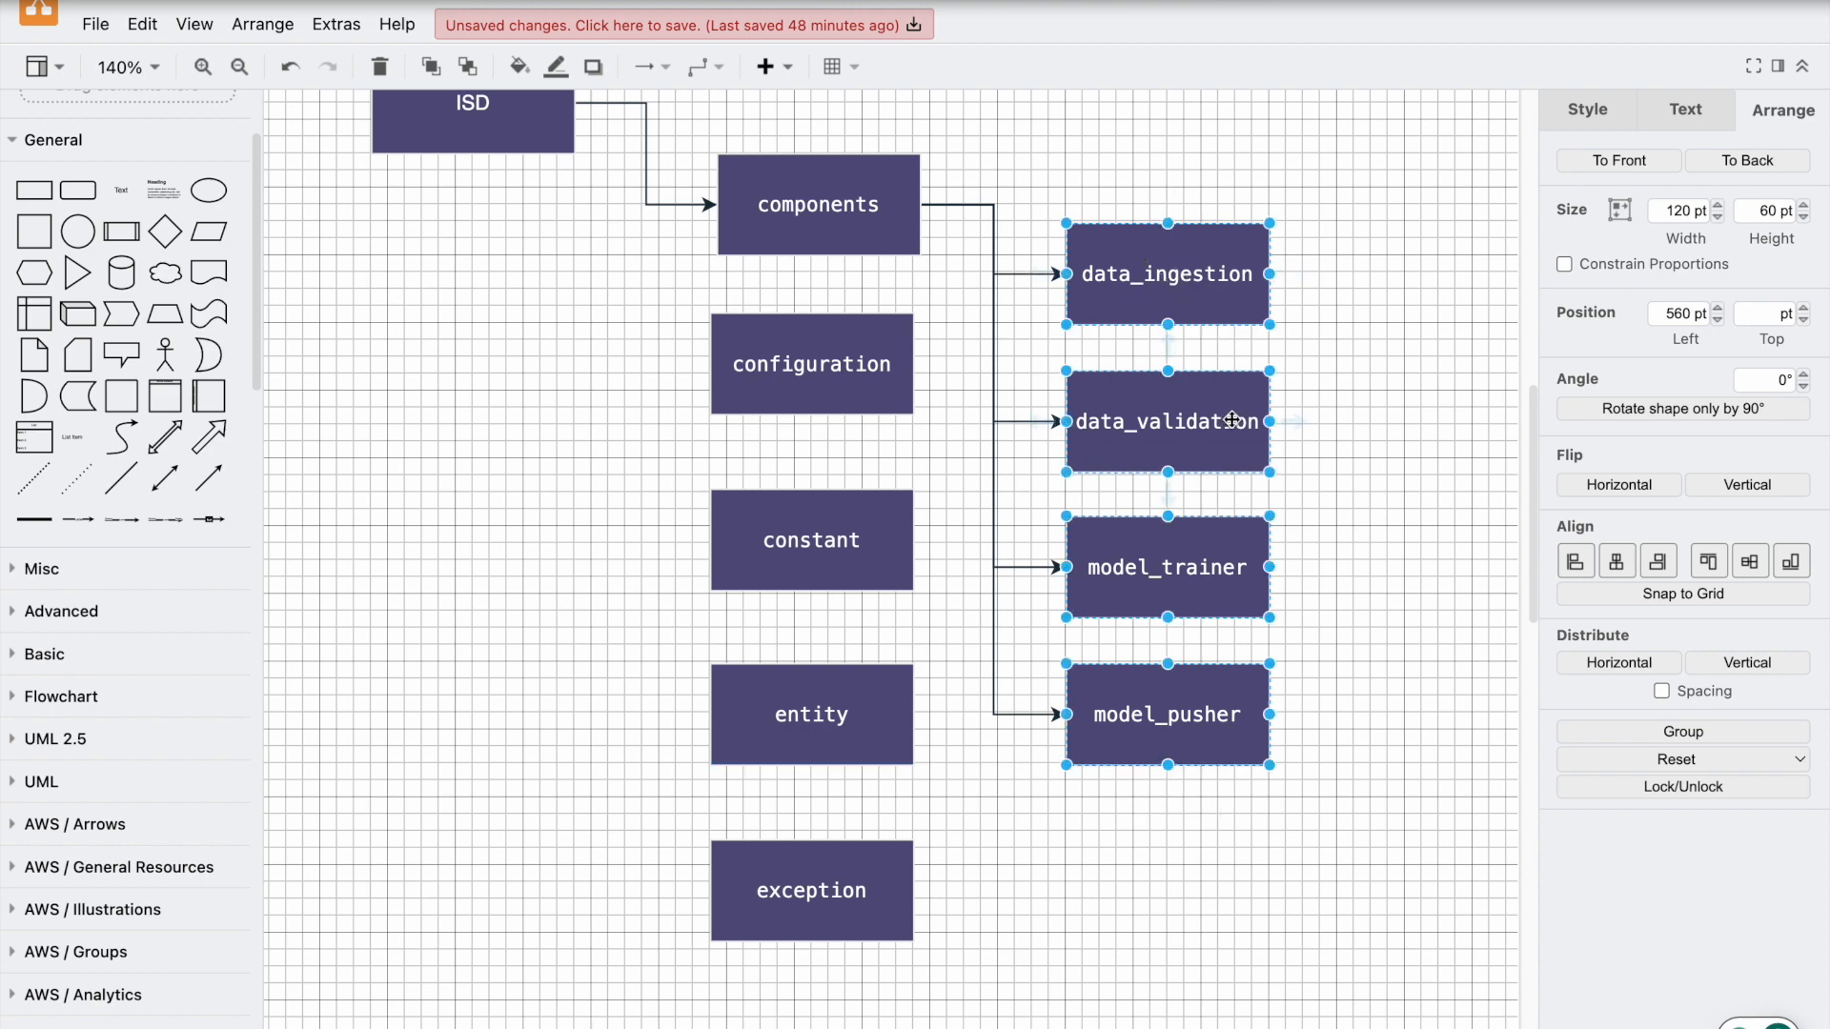
Step: Select the arrow from ISD to components and the four arrows from components to data_ingestion, data_validation, model_trainer and model_pusher for styling
scroll(1298, 398, up, 2)
scroll(1298, 398, left, 1)
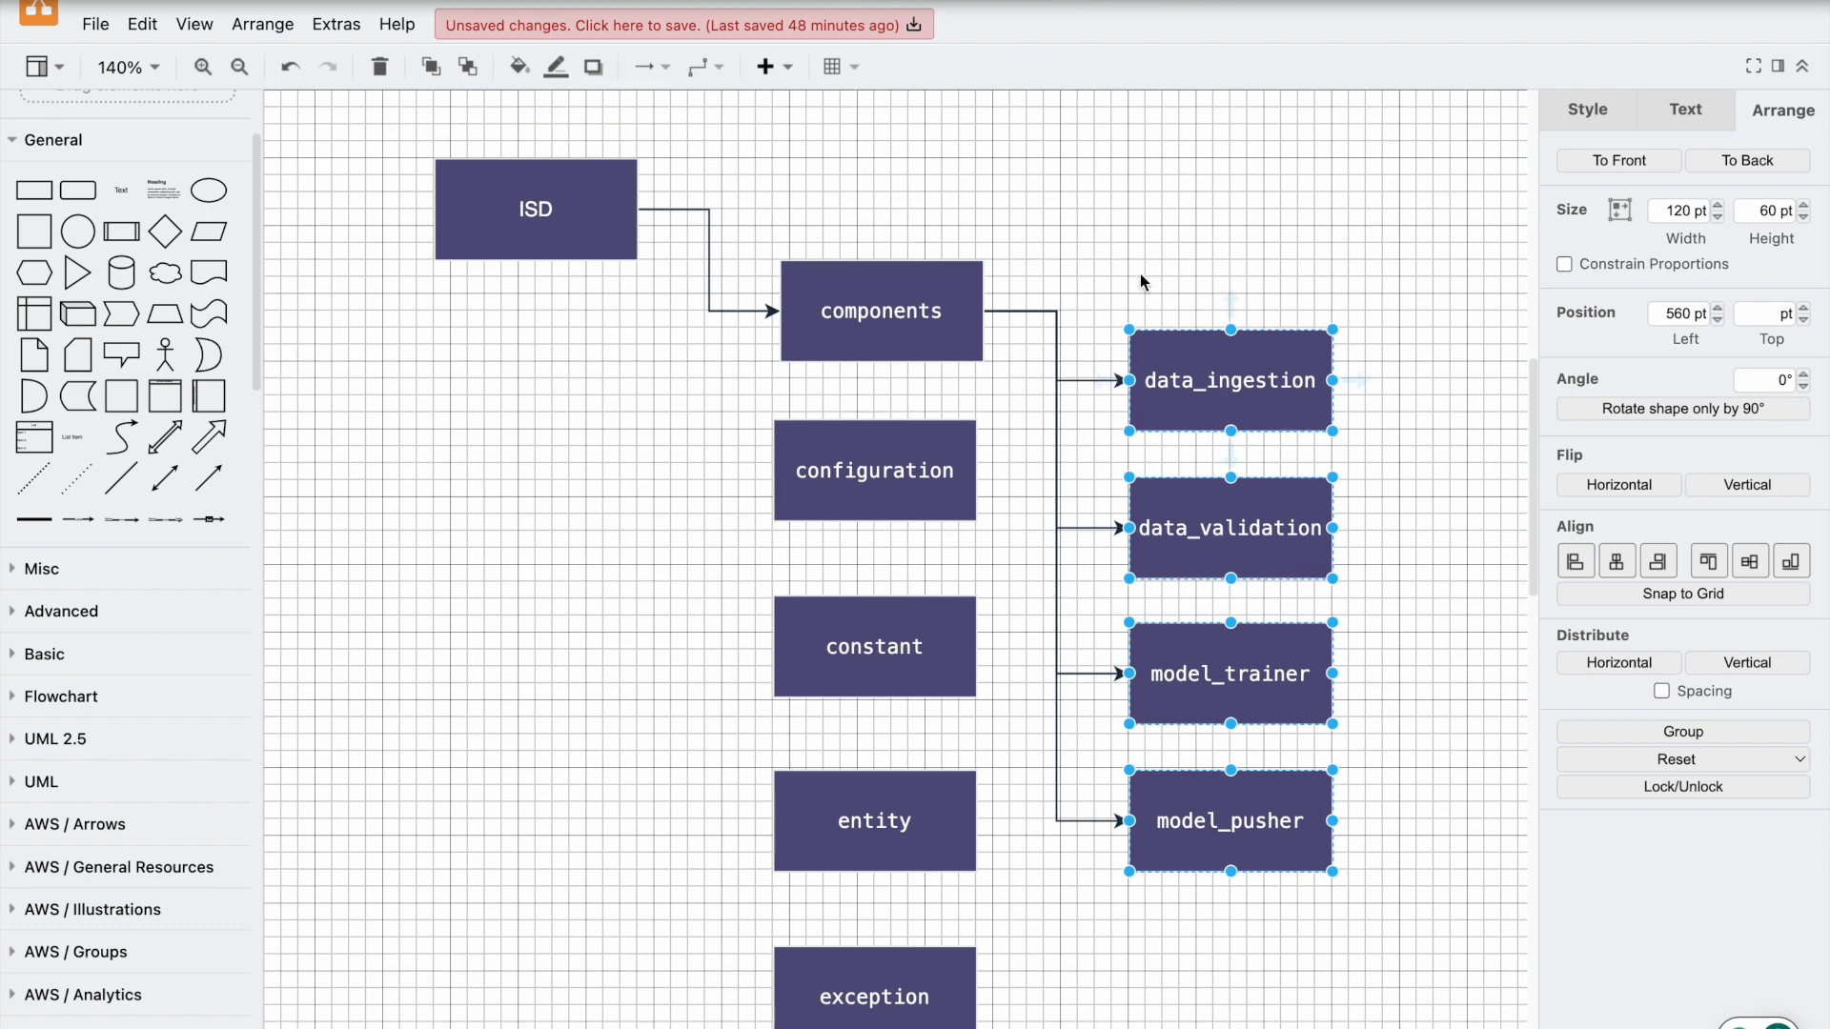
click(710, 235)
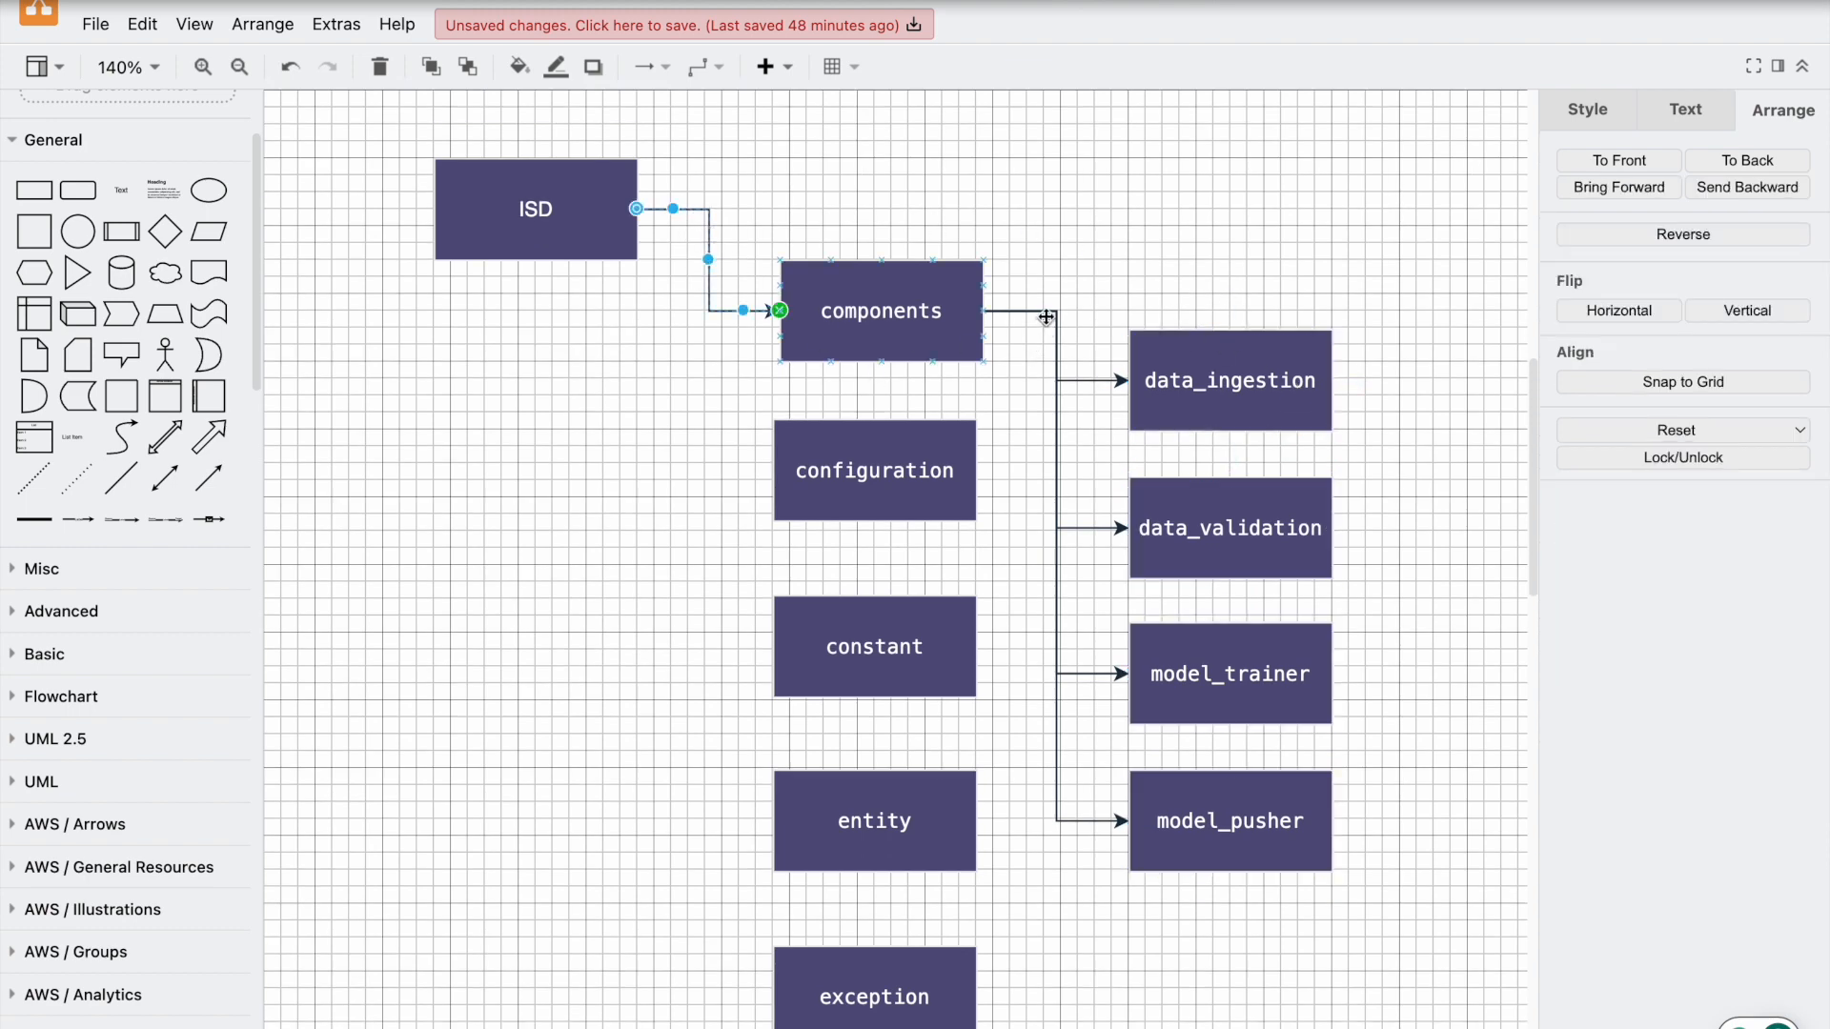
shift+click(1046, 315)
shift+click(1083, 379)
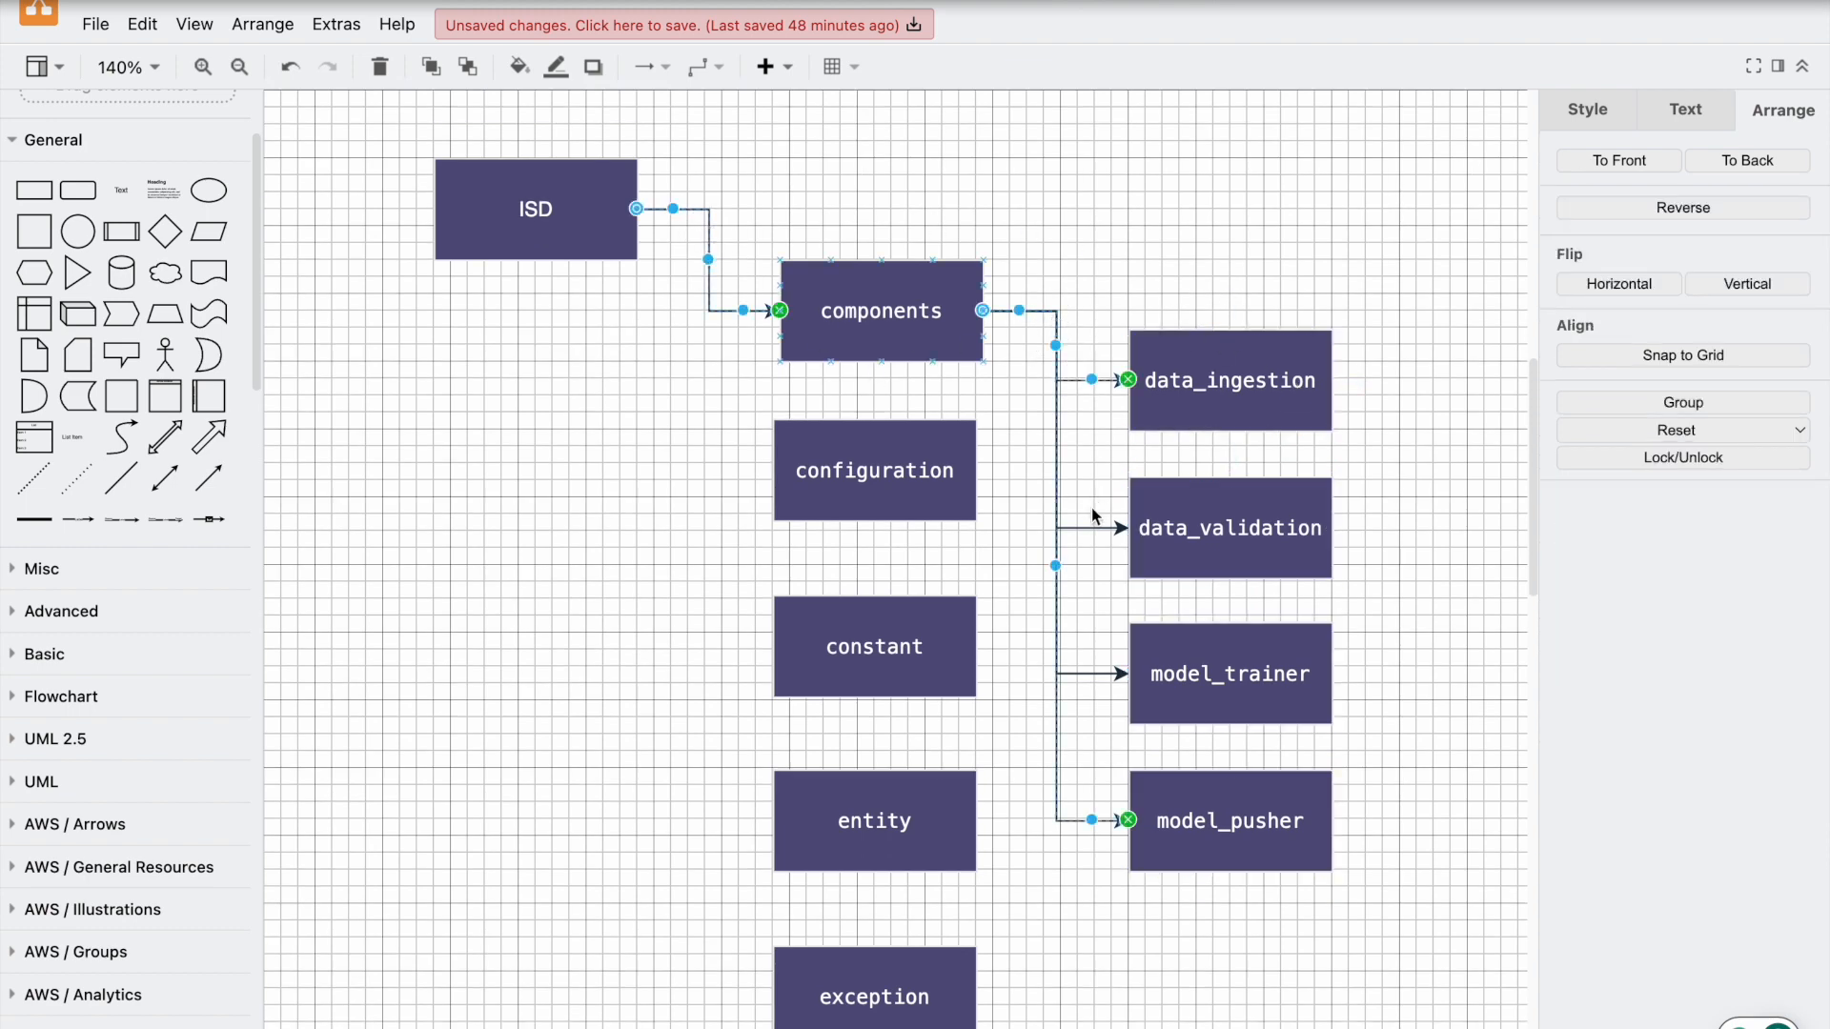
shift+click(1086, 528)
shift+click(1093, 678)
shift+click(1059, 801)
shift+click(1072, 825)
click(1573, 114)
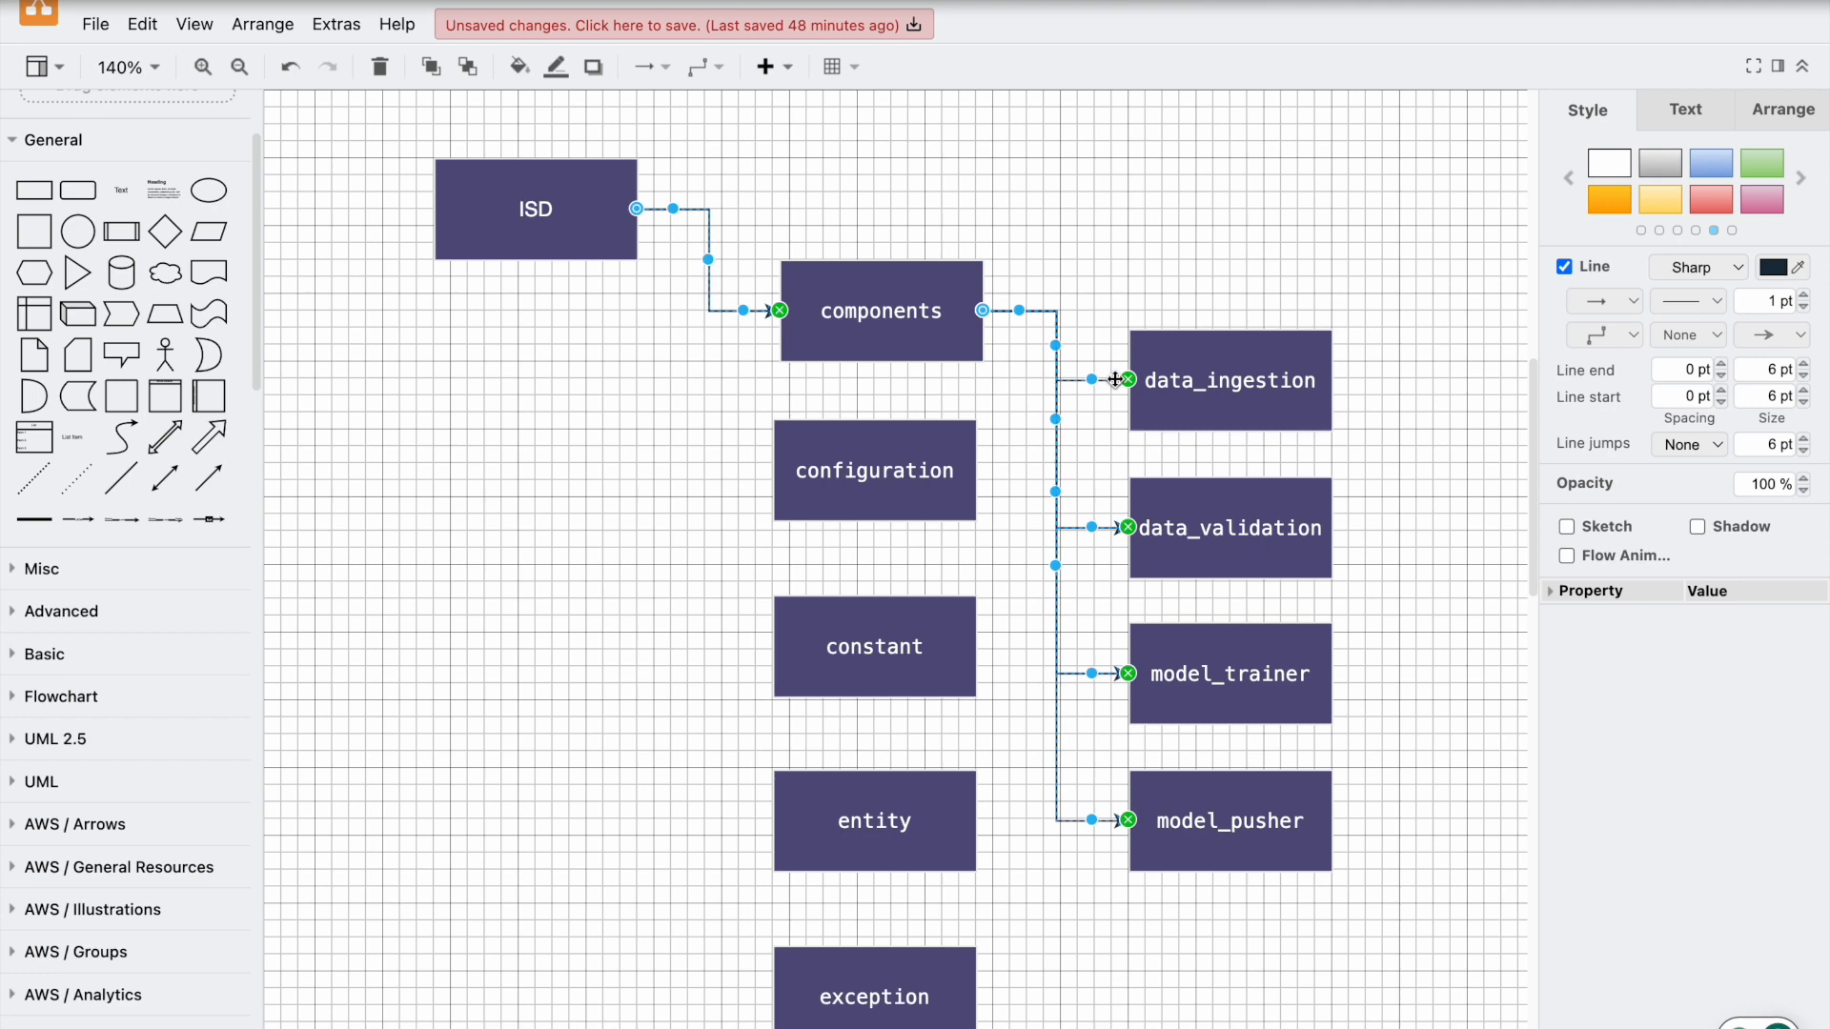
Step: Try curved and isometric routing on the five selected arrows
click(1633, 334)
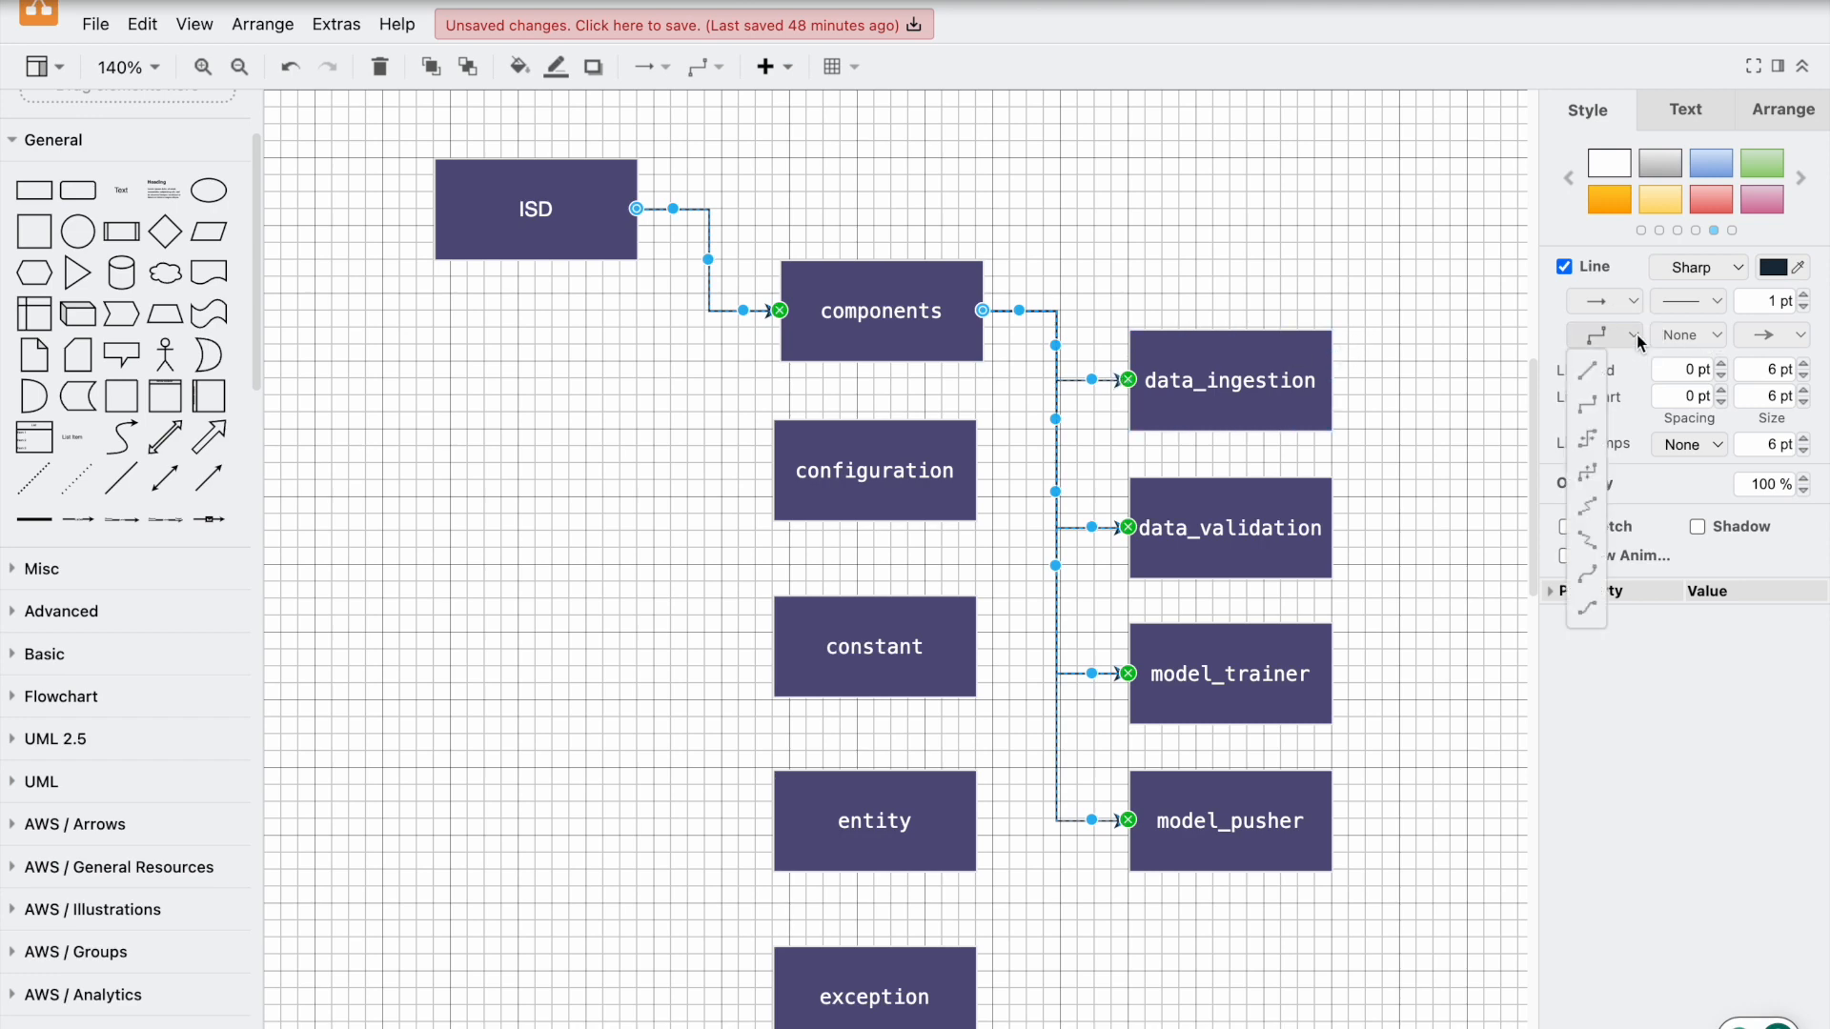
click(1589, 573)
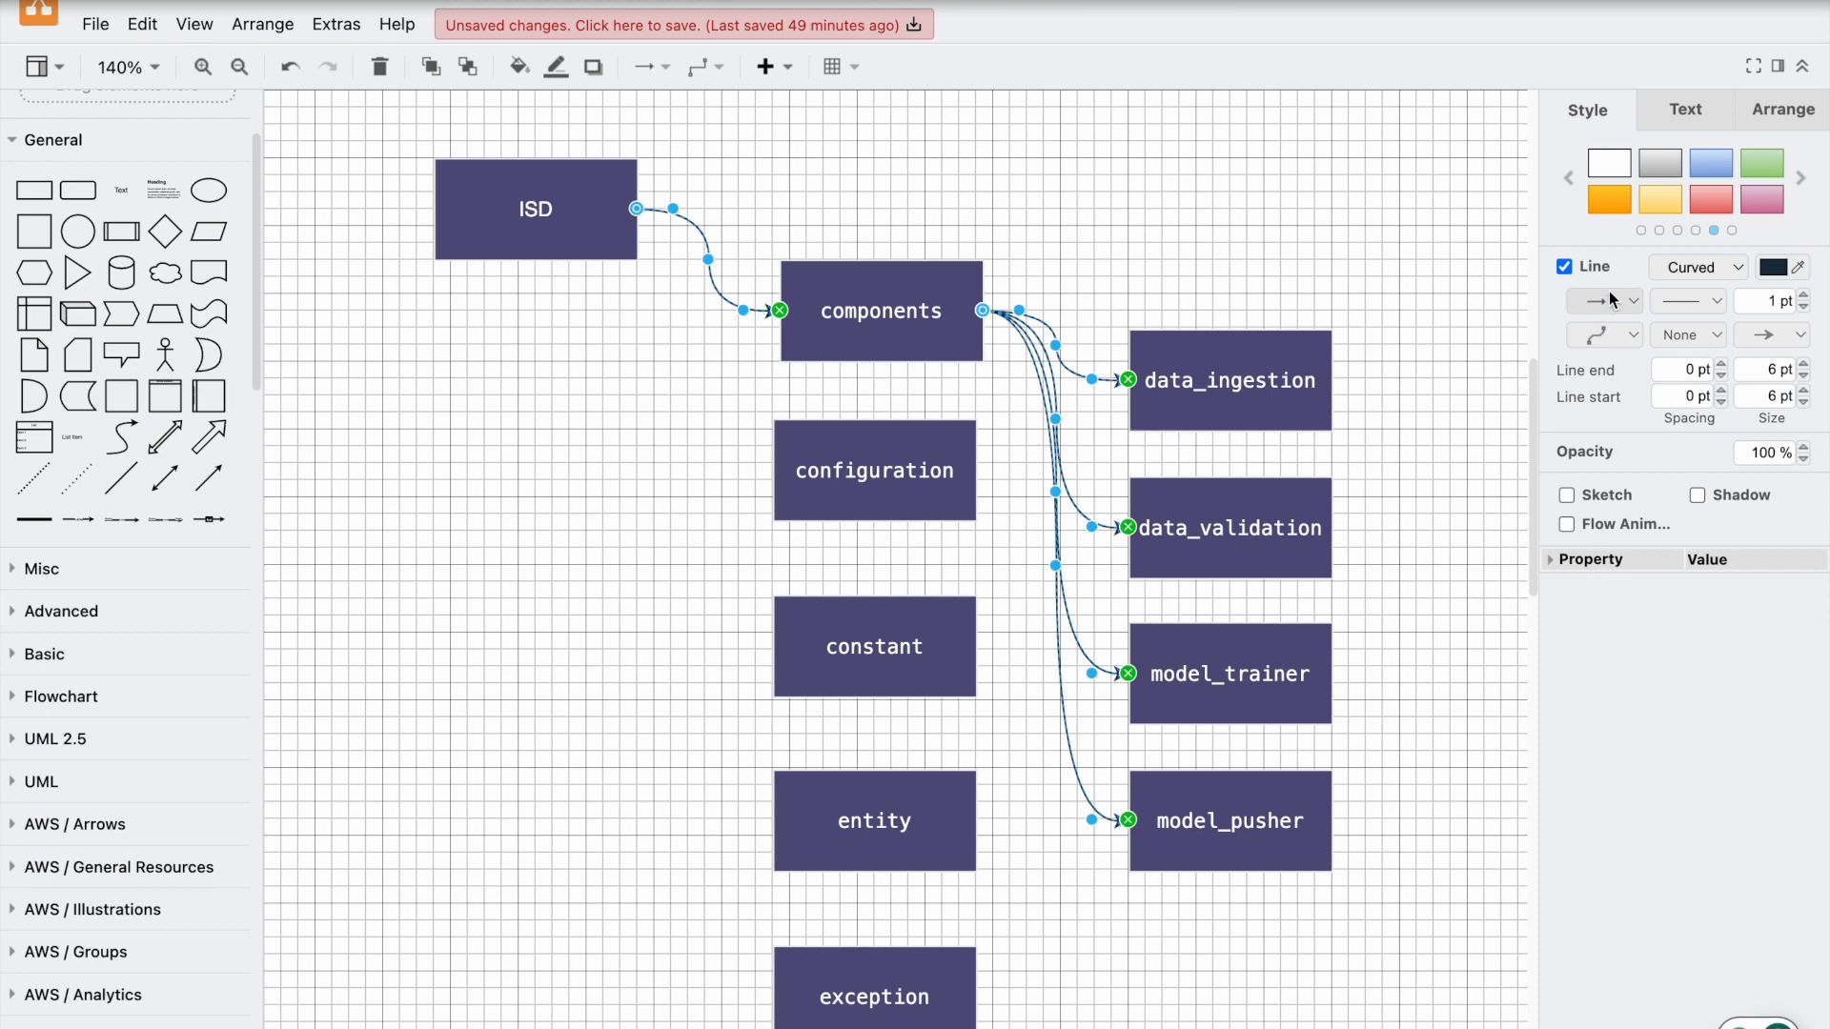
click(1634, 336)
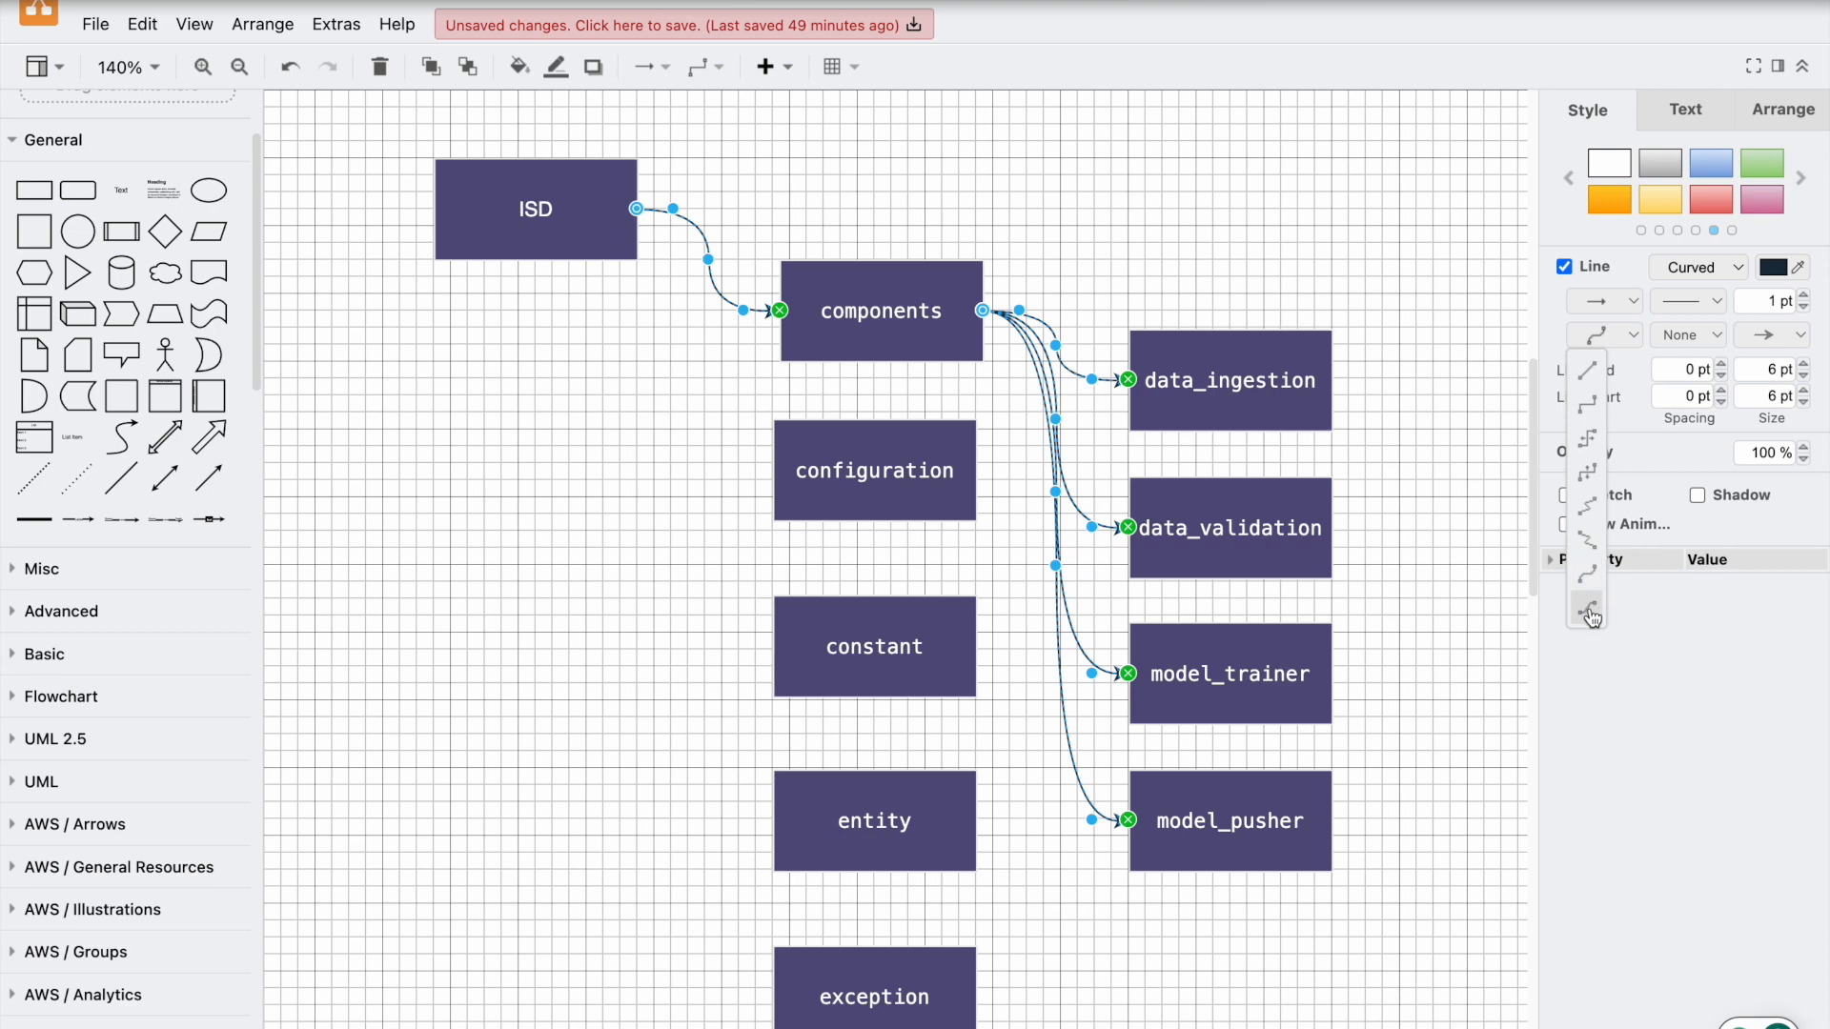
click(1592, 575)
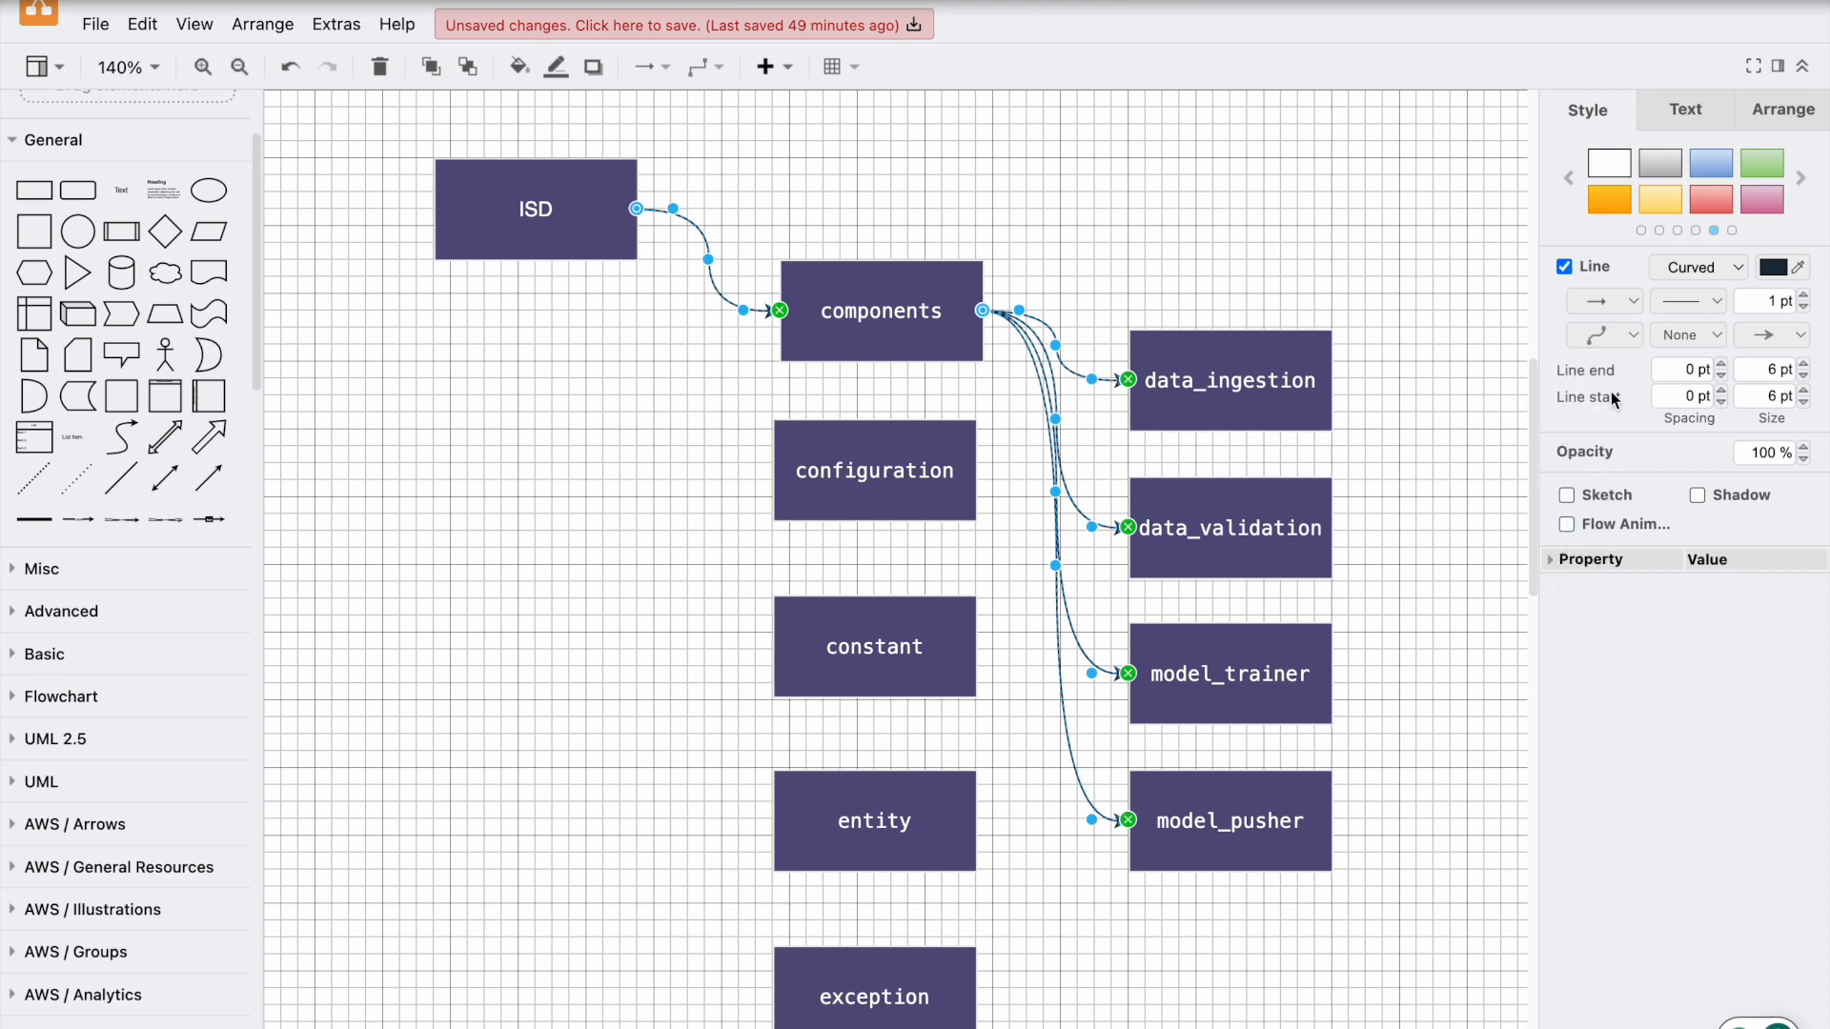
click(1615, 341)
click(1586, 608)
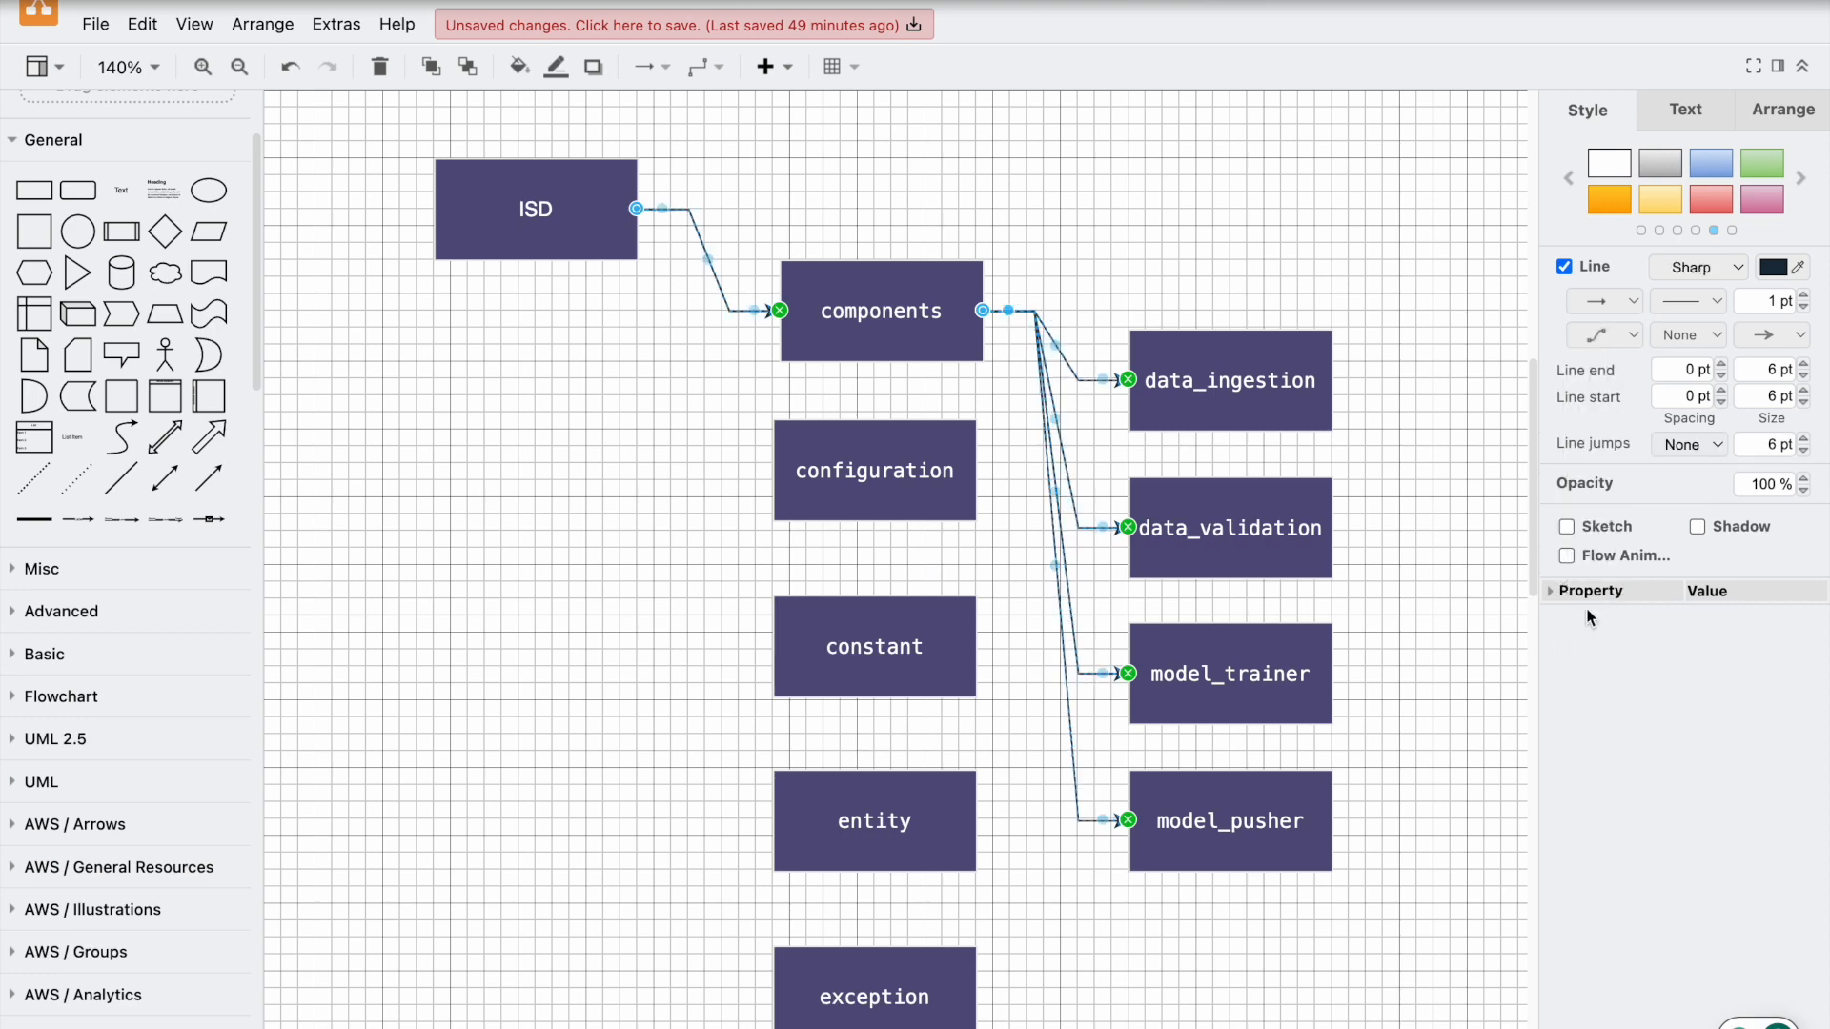
Step: Try the double-line link style on the selected arrows and return them to the single-line arrow style
click(1634, 310)
click(1588, 403)
click(1629, 350)
click(1595, 417)
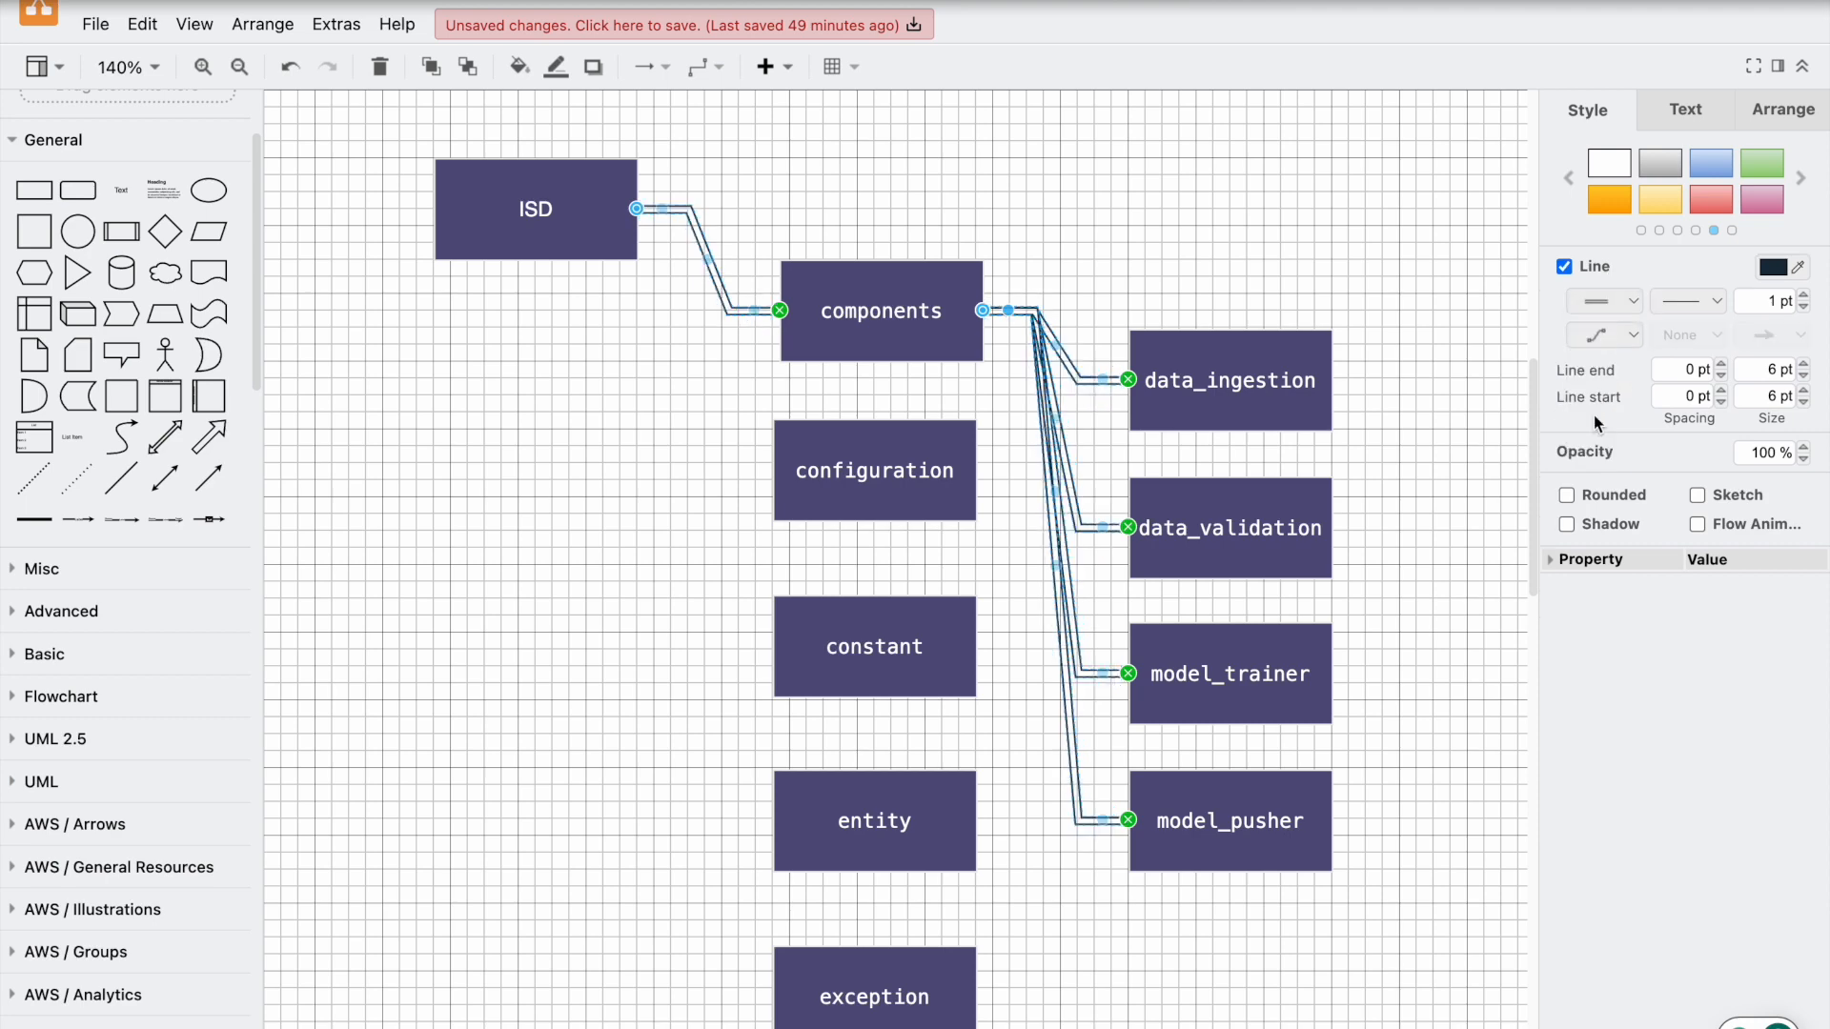
click(1628, 312)
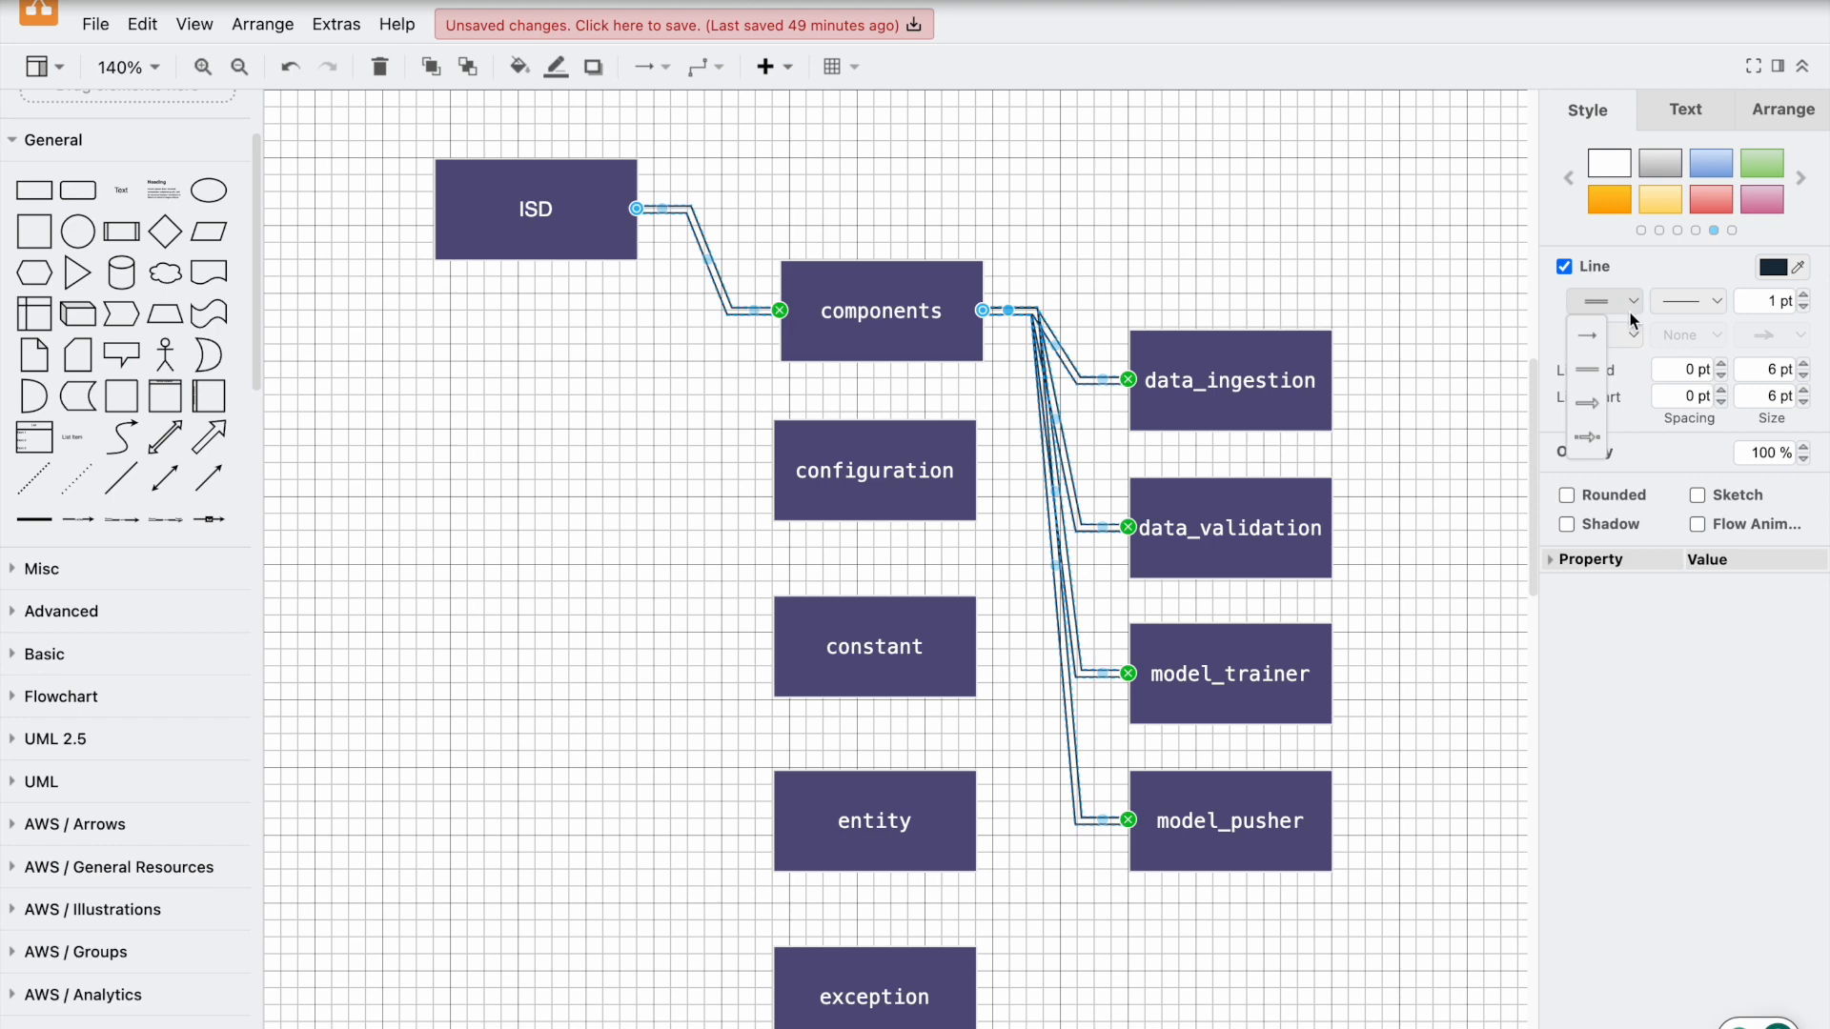
click(1600, 335)
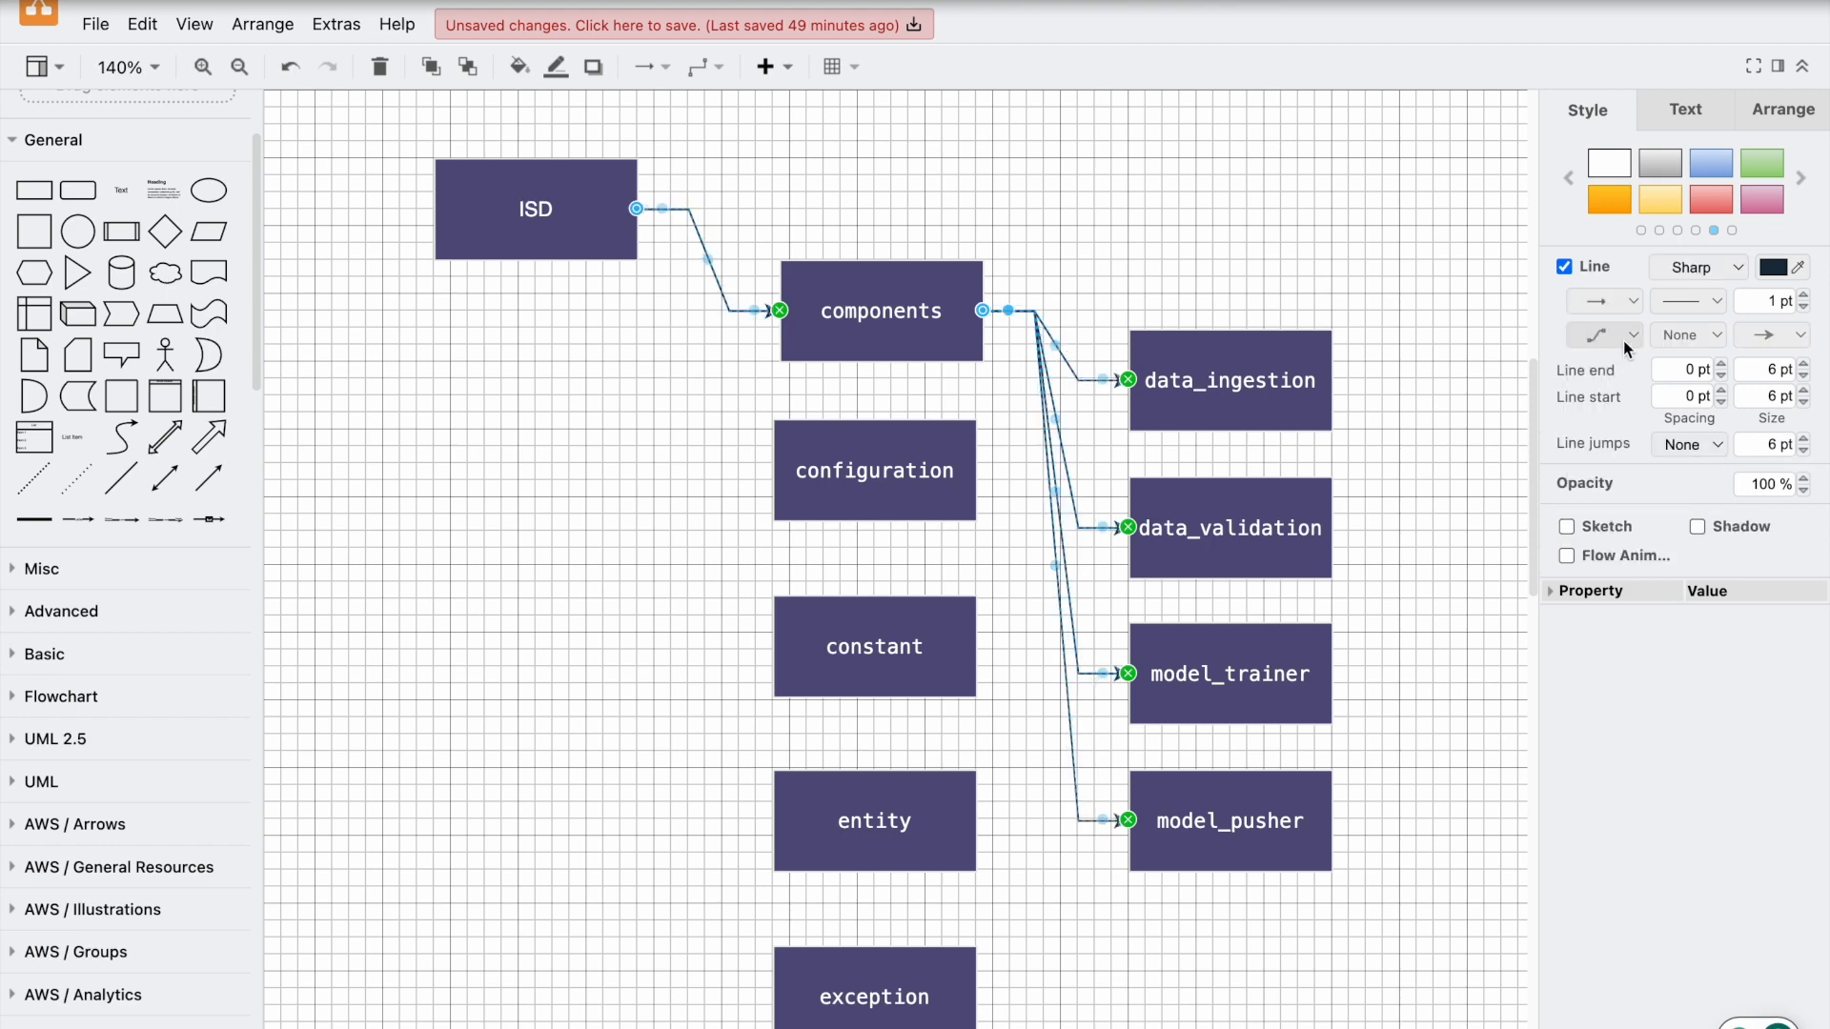
Step: Try curved, straight and isometric routing in turn on the selected arrows
click(1628, 335)
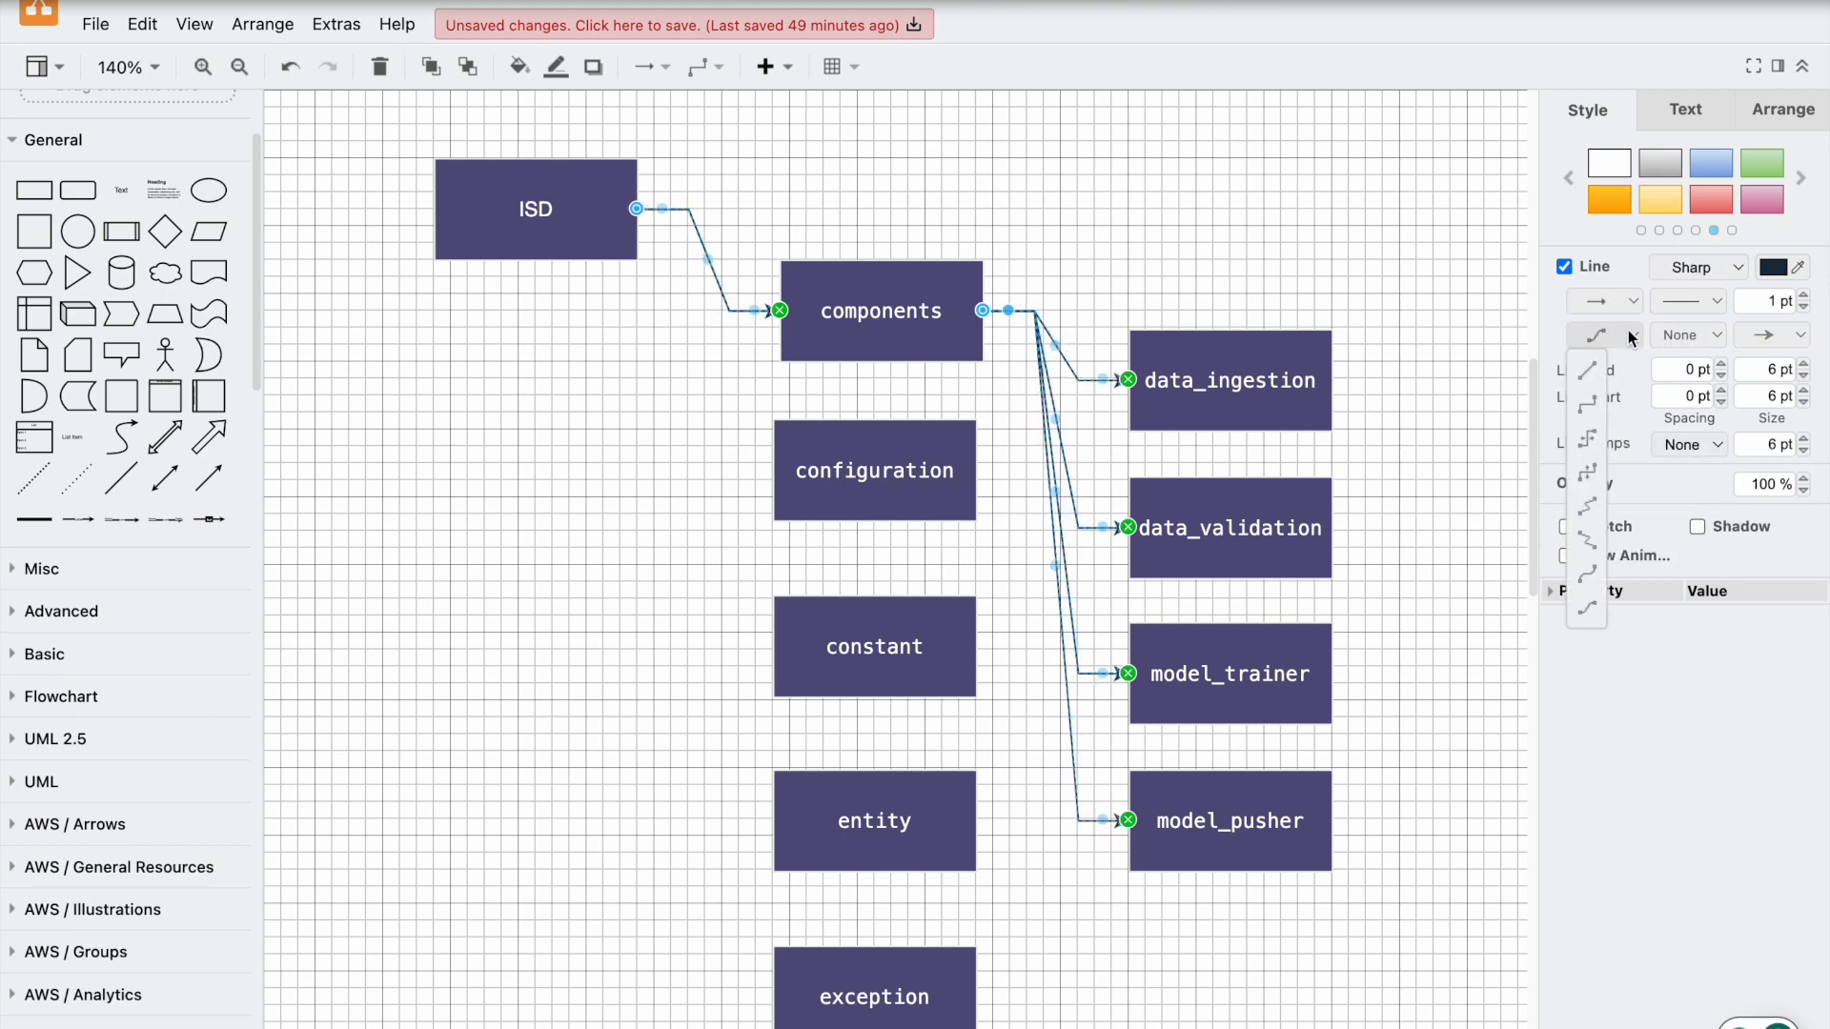
click(1588, 575)
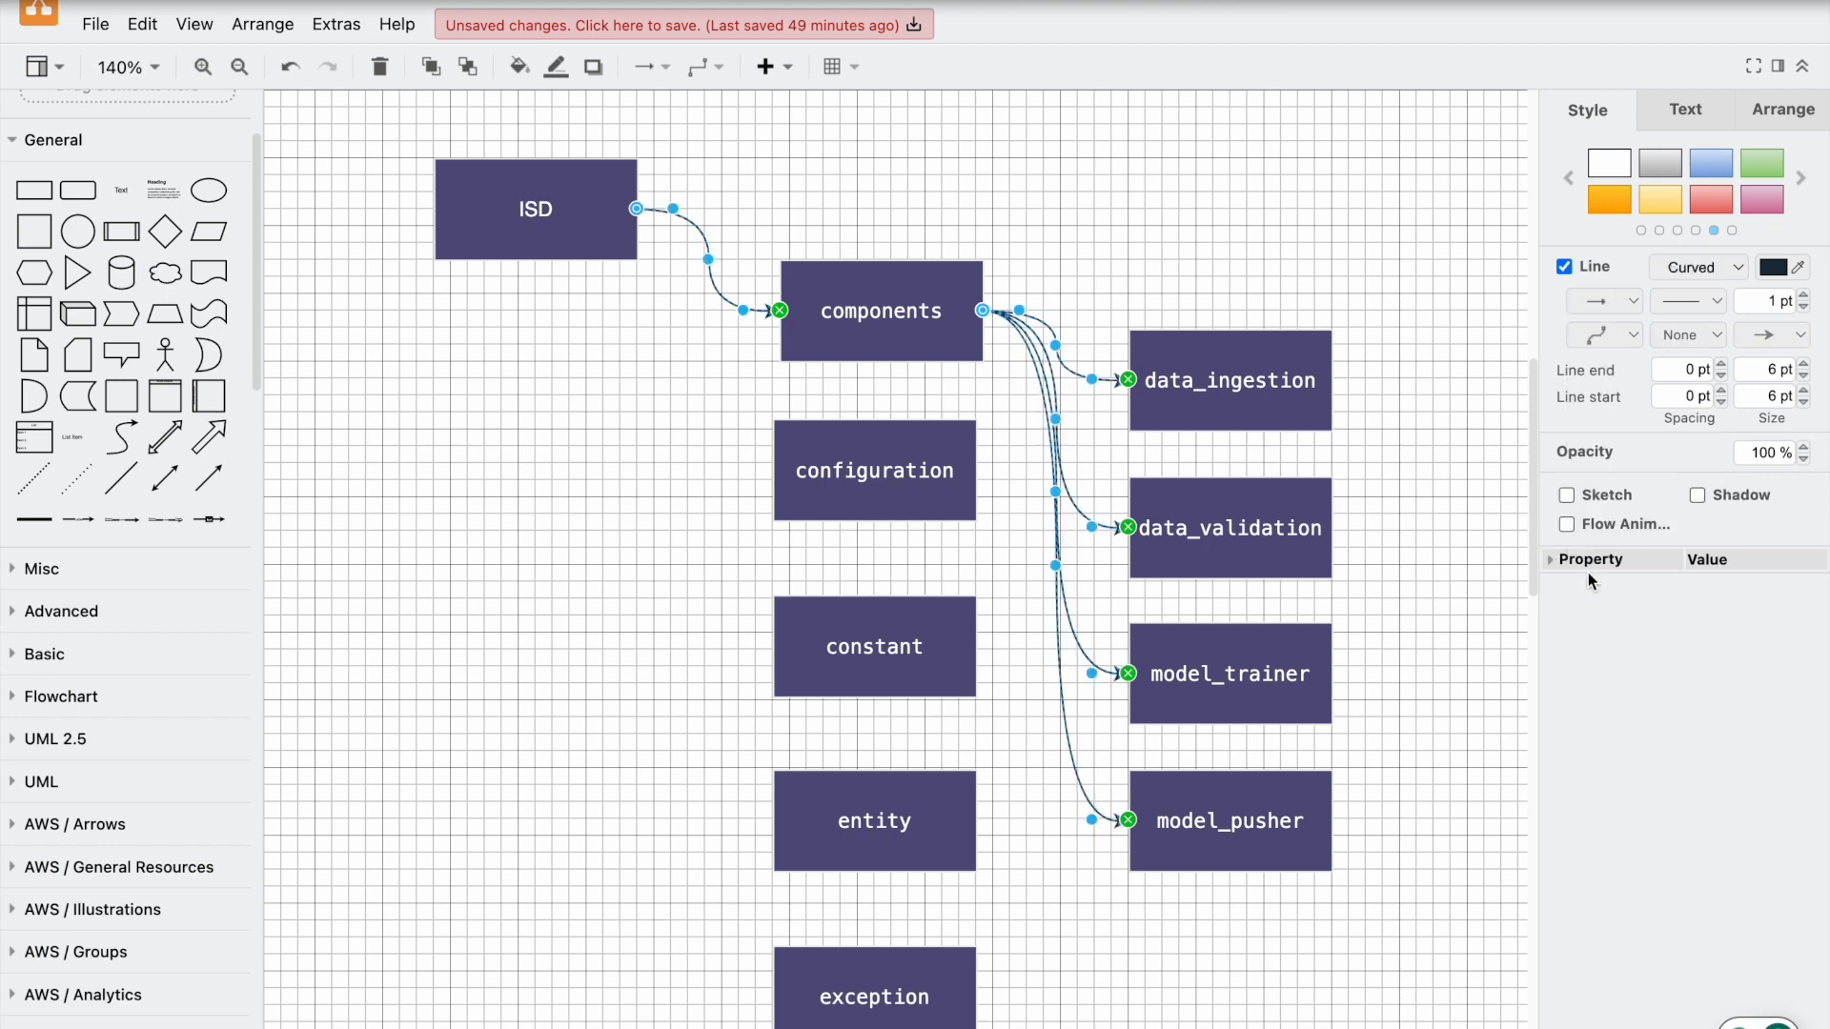
click(1633, 341)
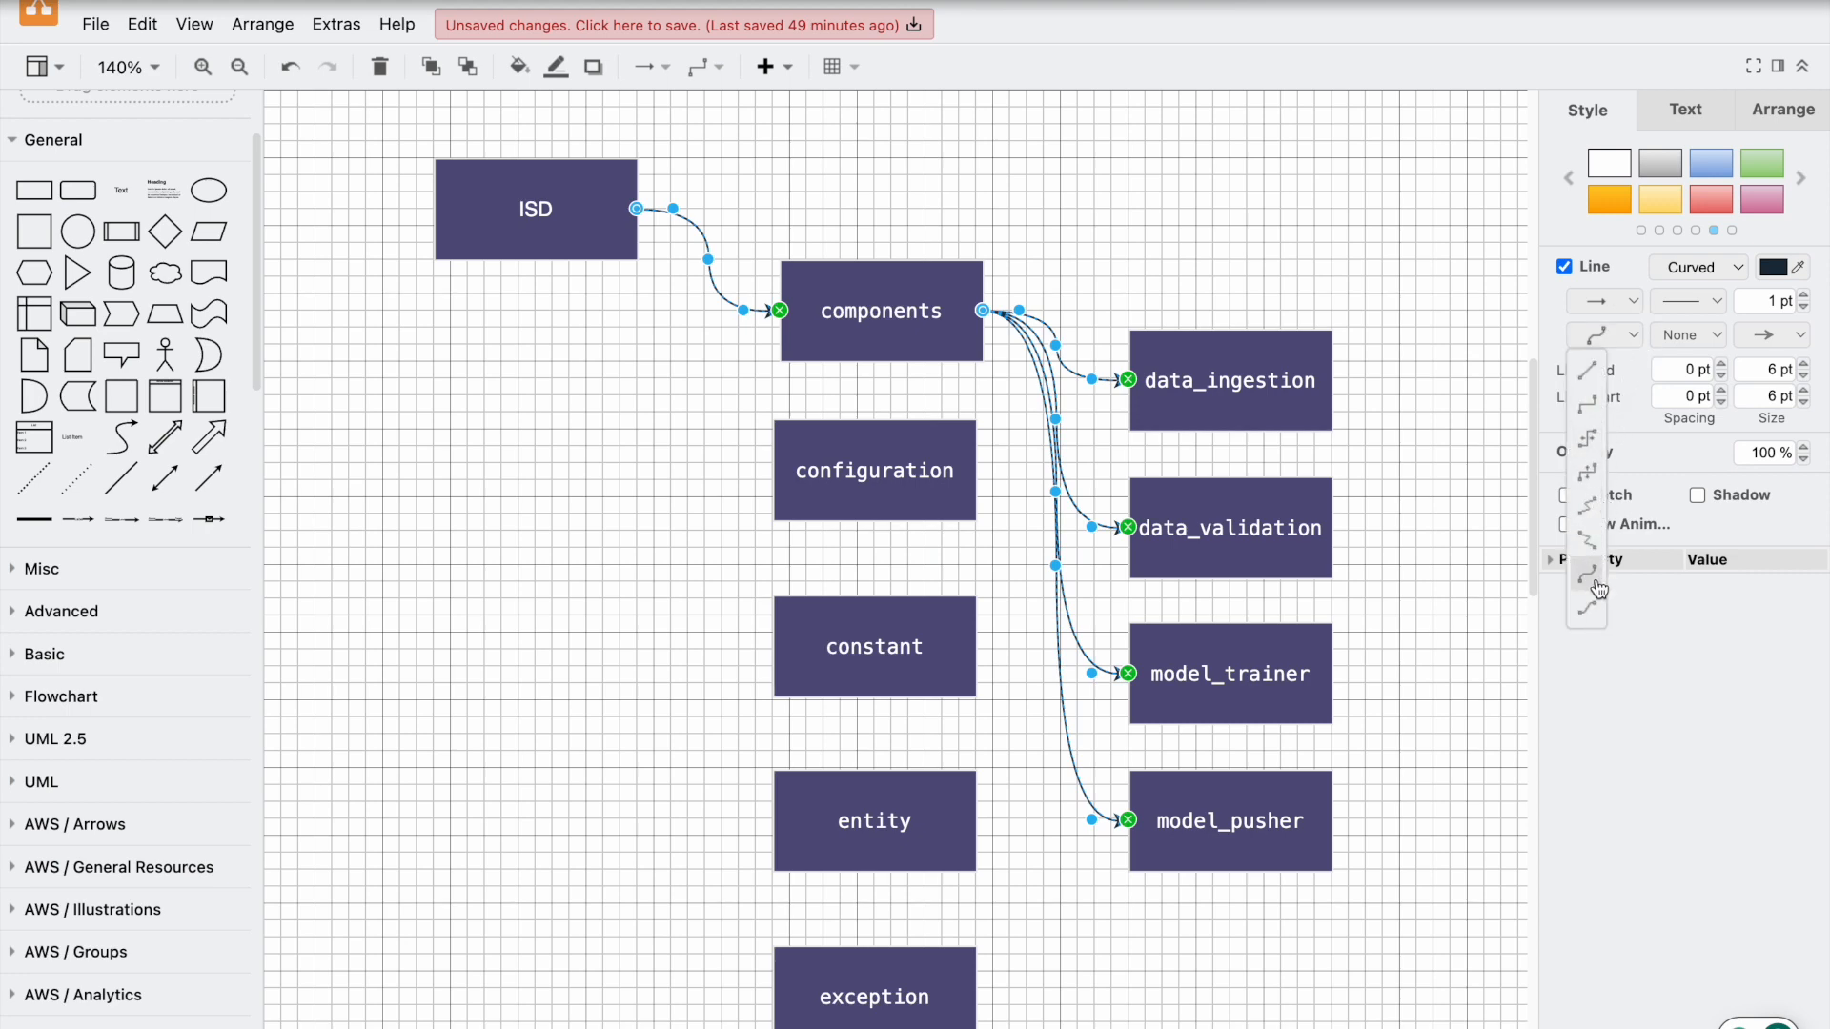
click(1587, 370)
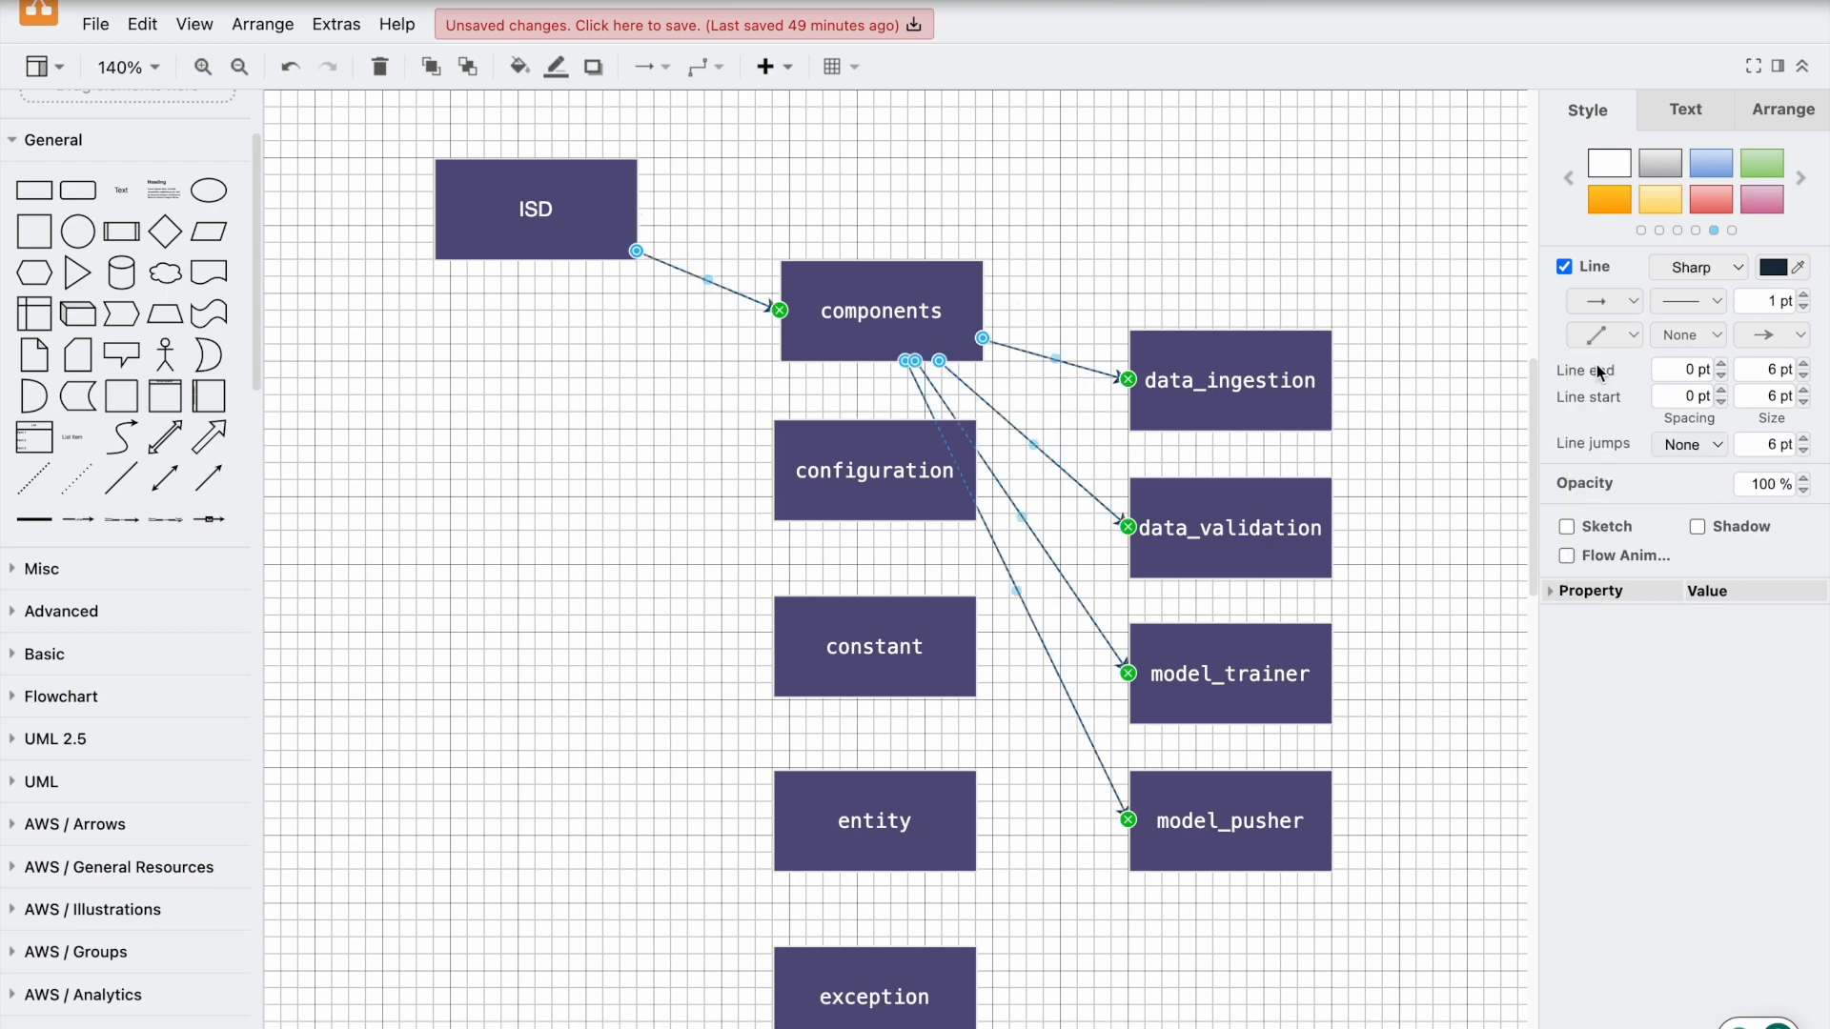
key(ctrl+z)
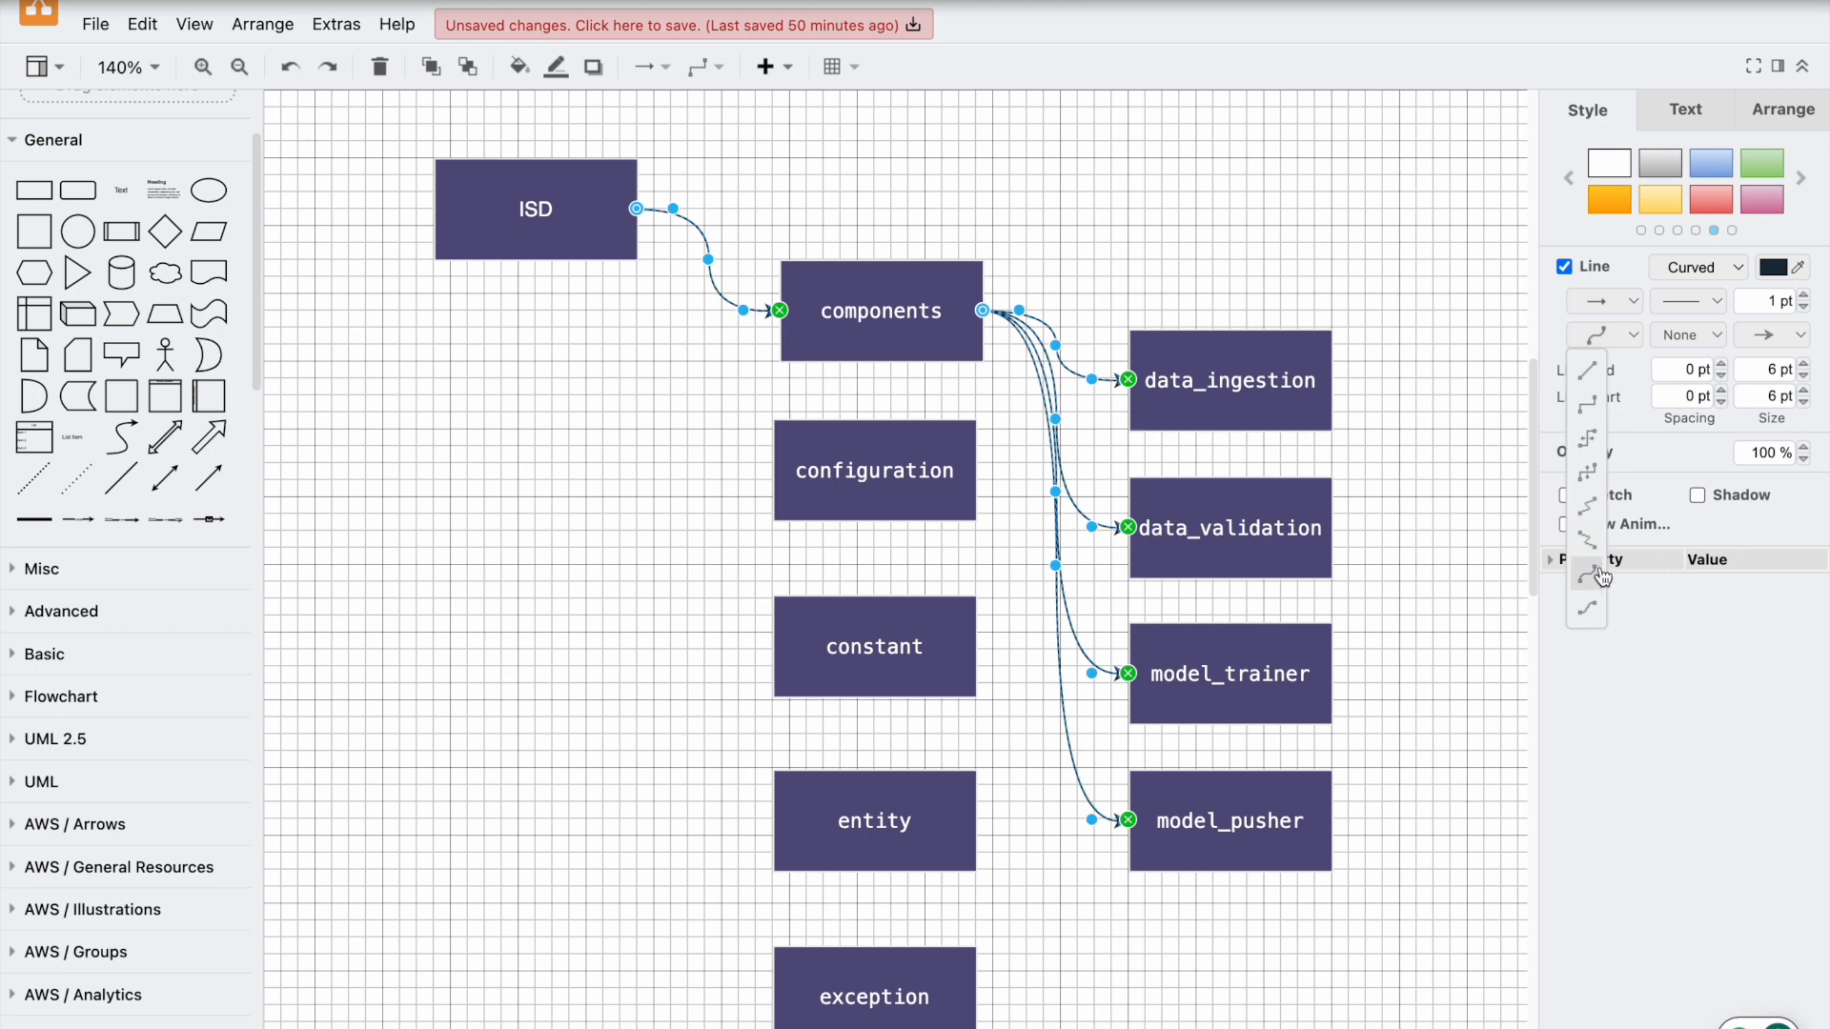
key(ctrl+shift+z)
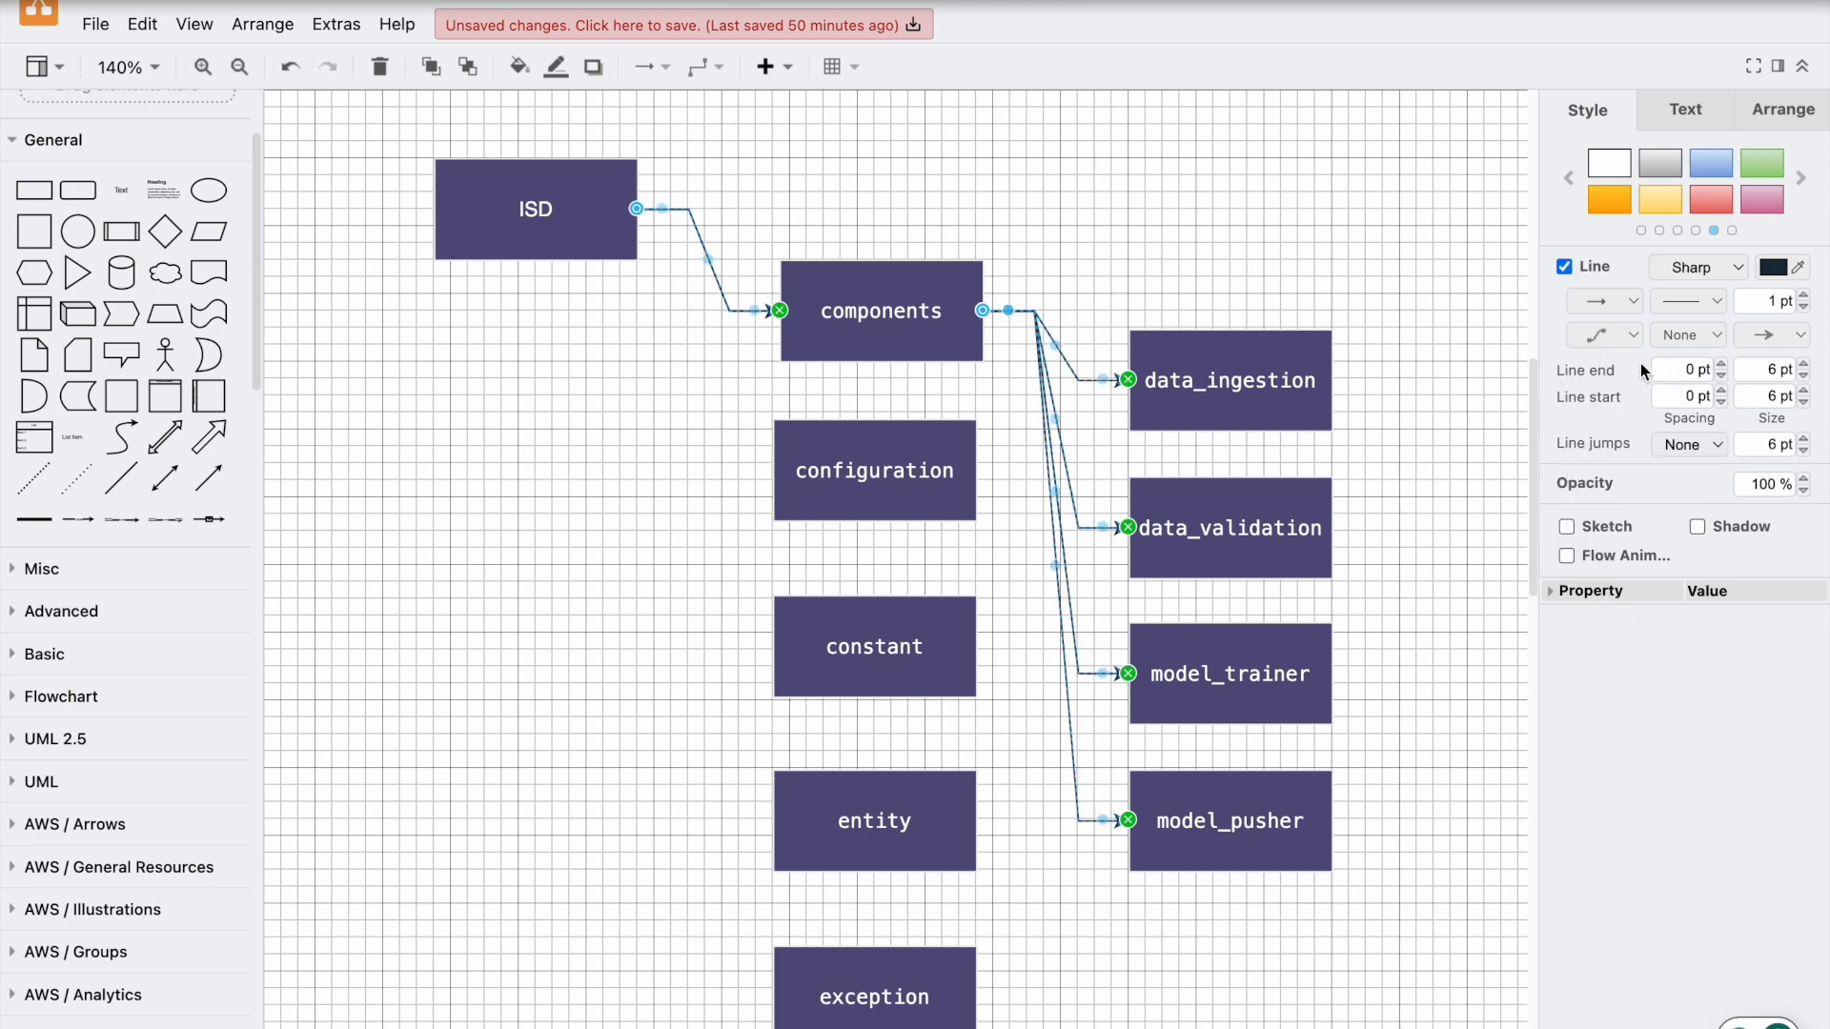
Step: Style the selected arrows with orthogonal routing, a 2 pt line width, a shadow and flow animation
click(1630, 337)
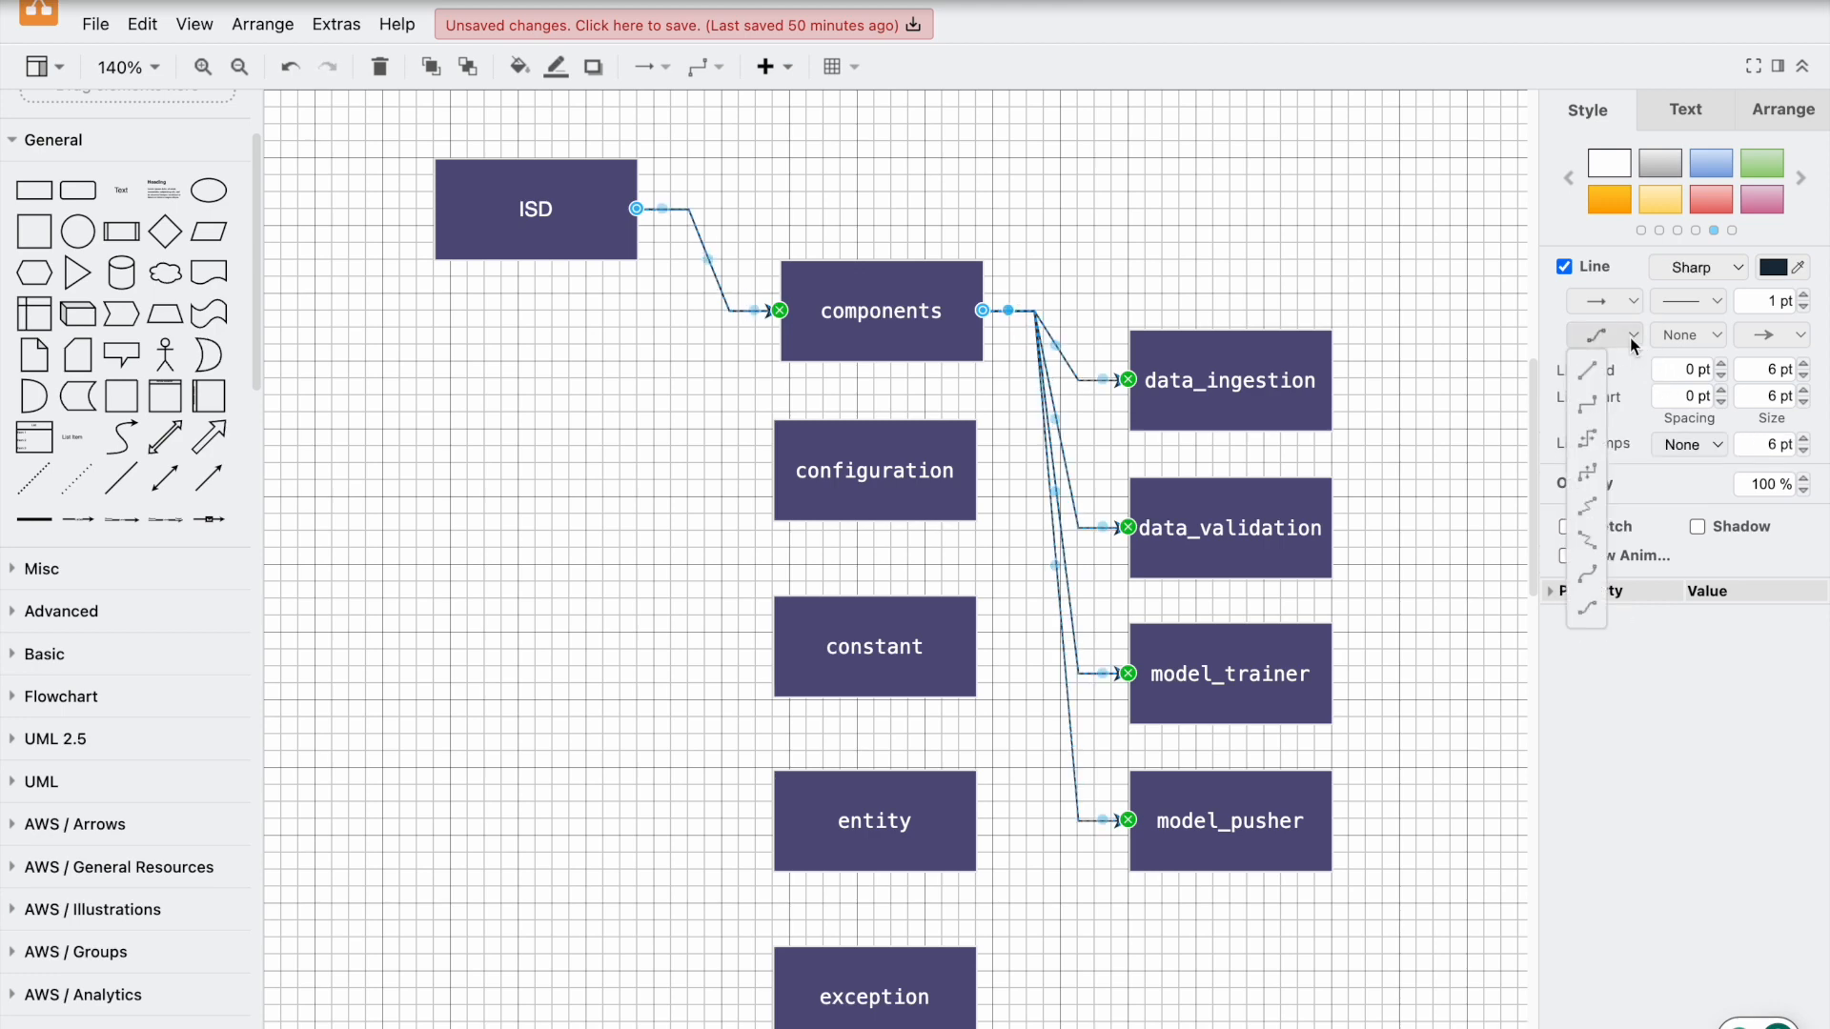
click(1587, 410)
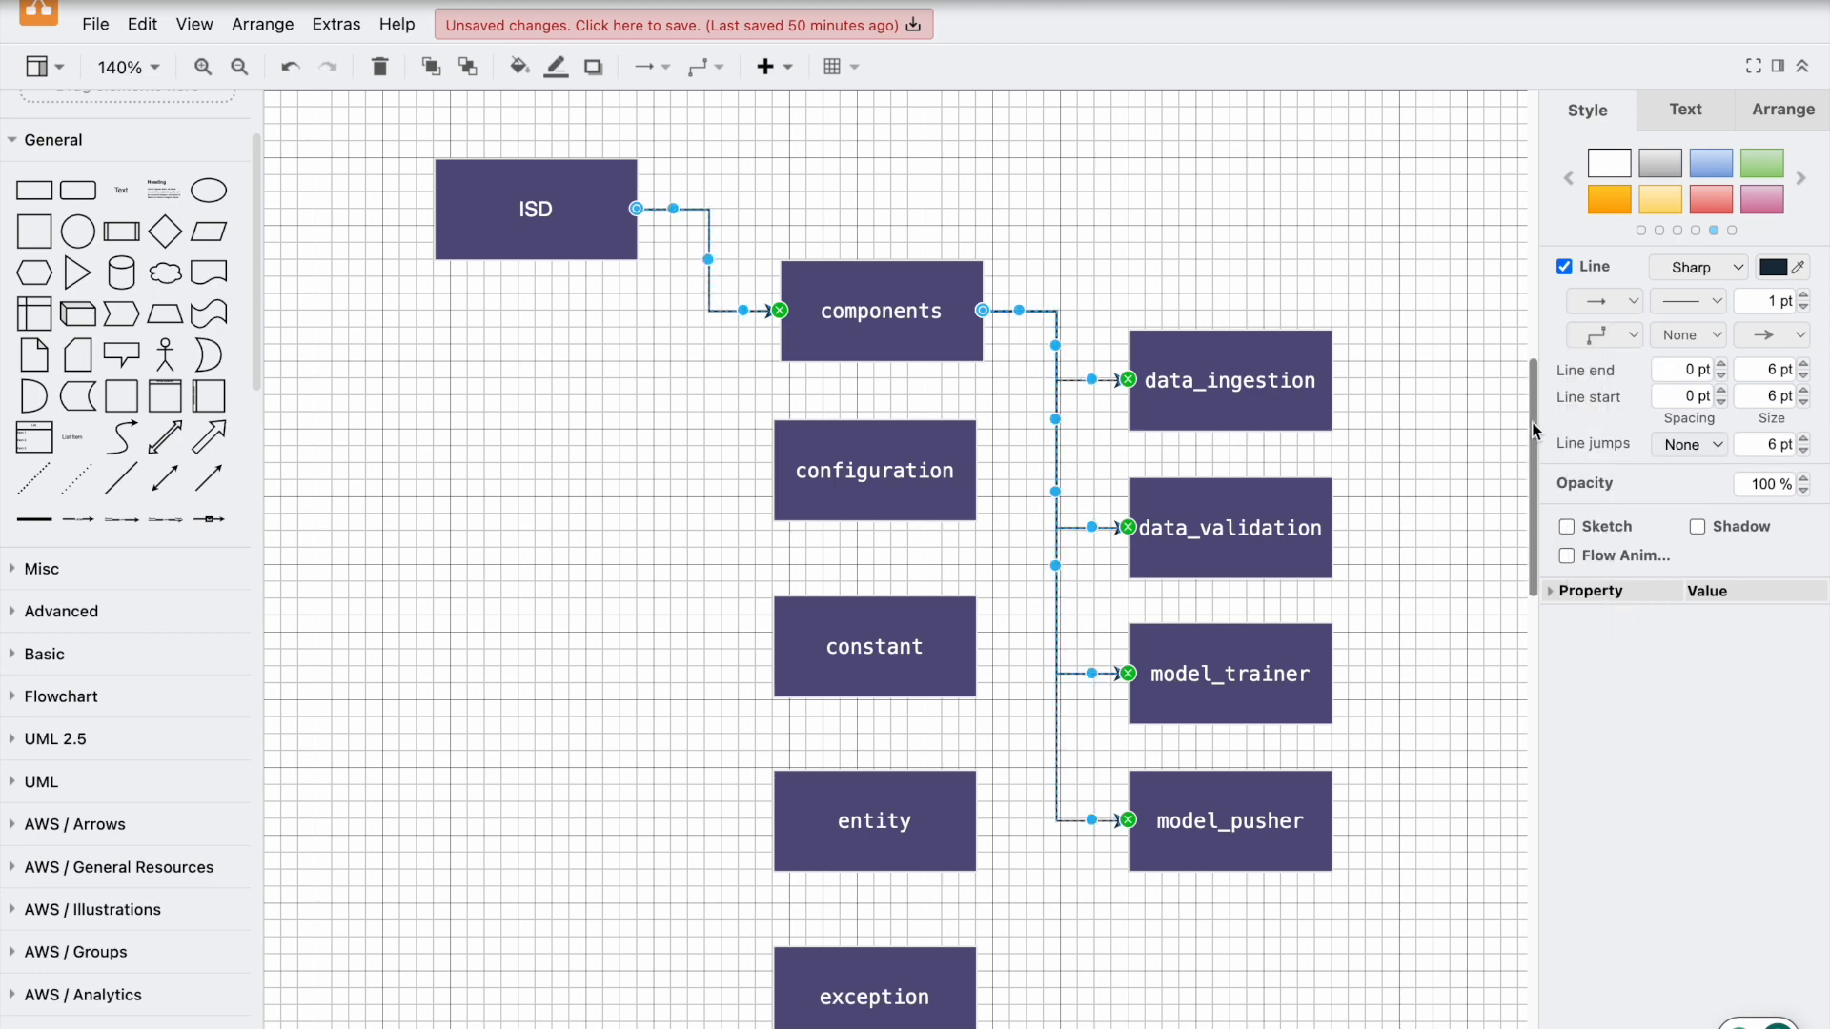
click(1805, 296)
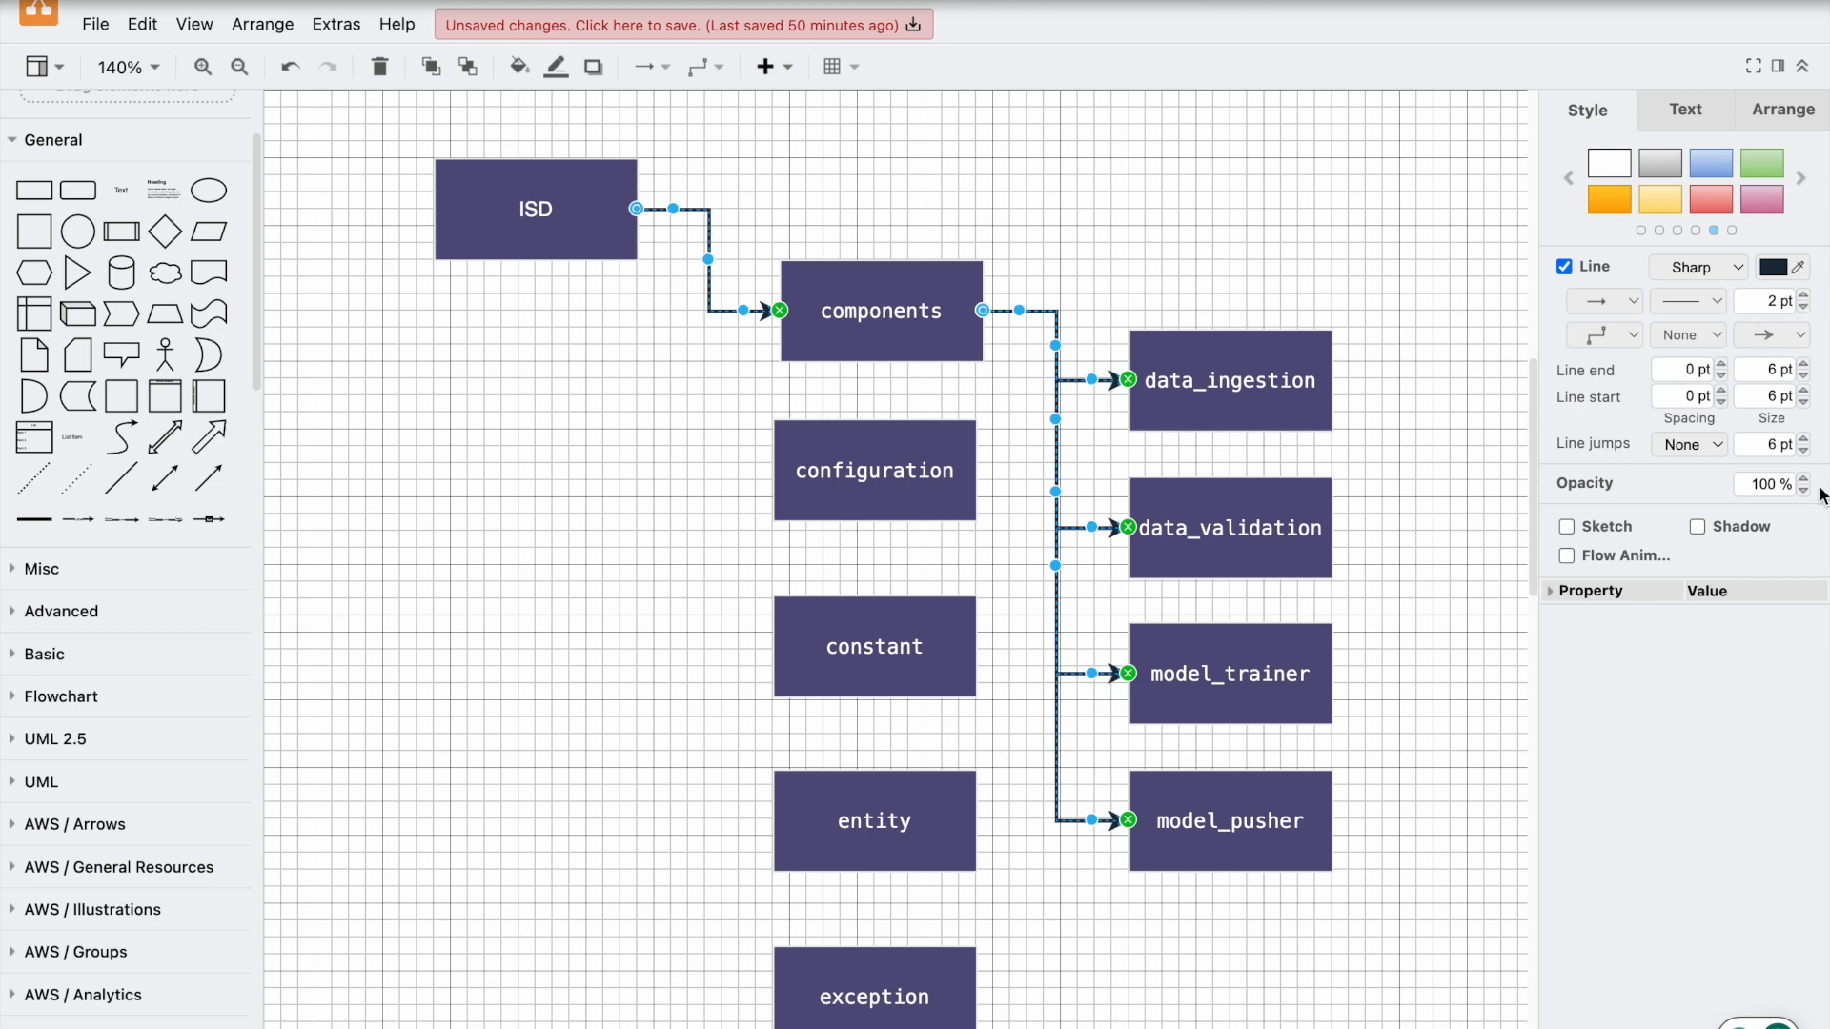
click(1697, 528)
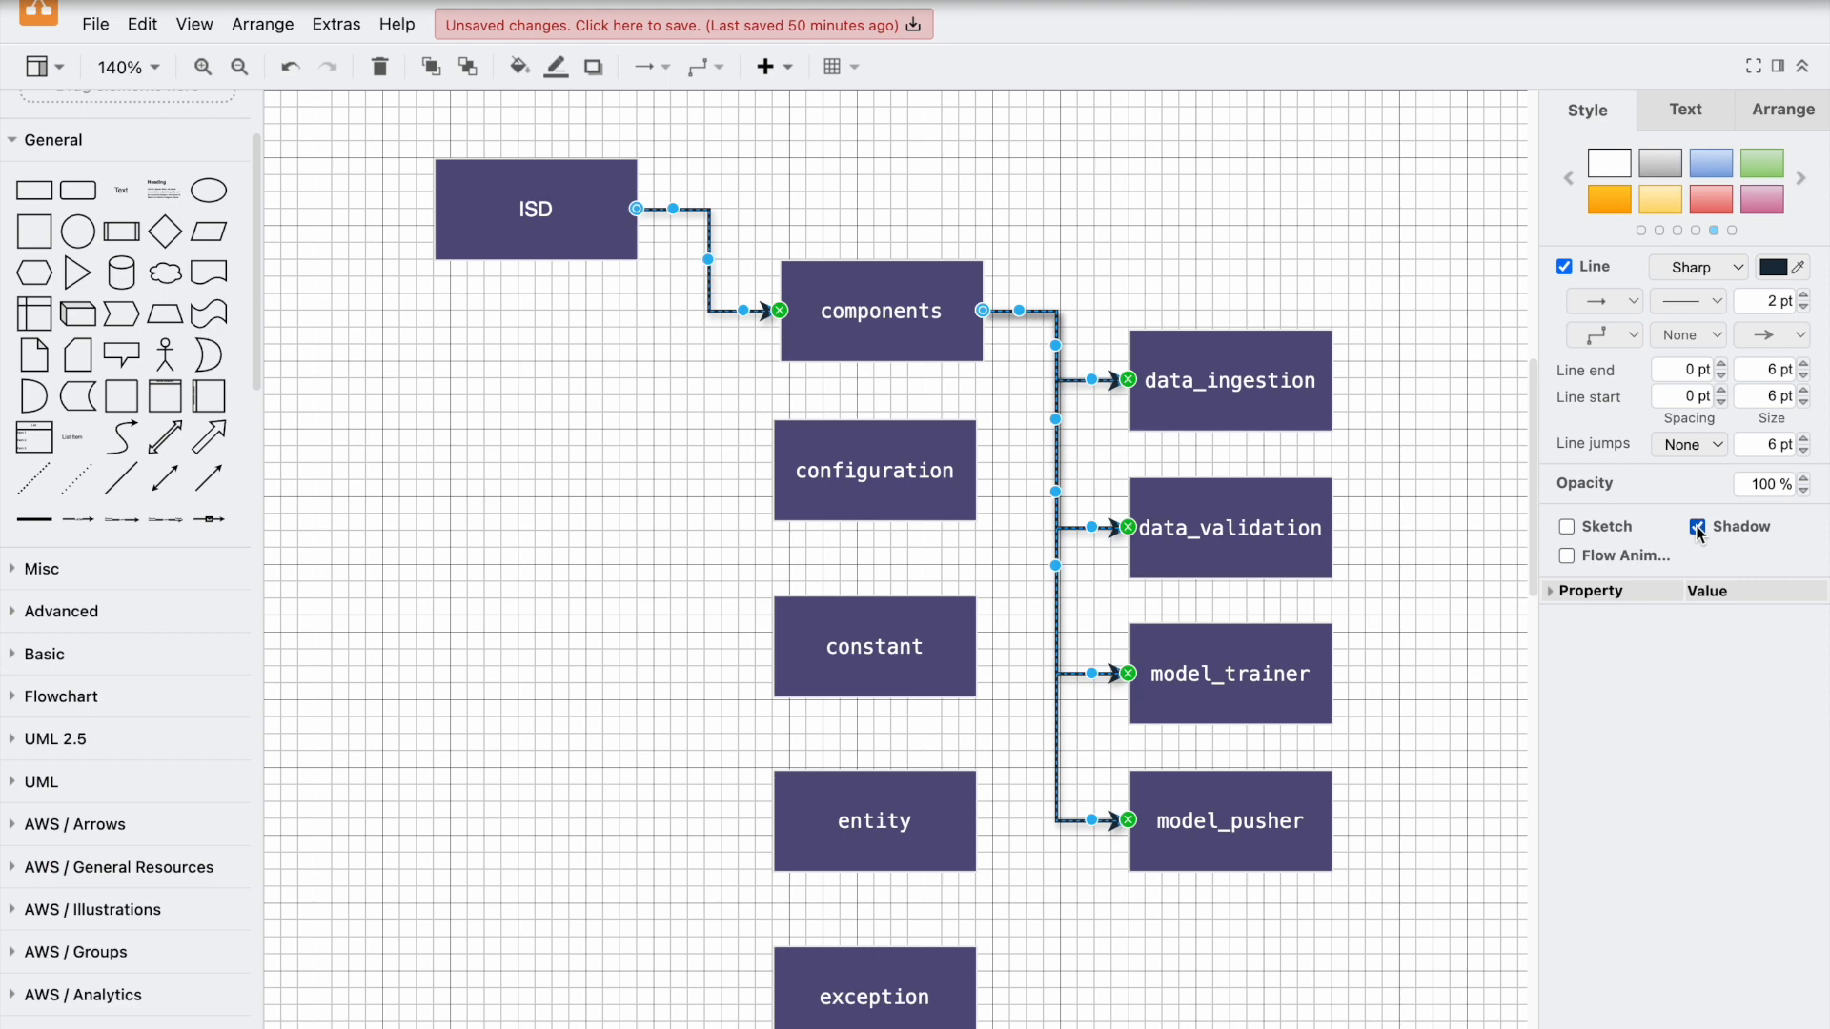
click(1620, 561)
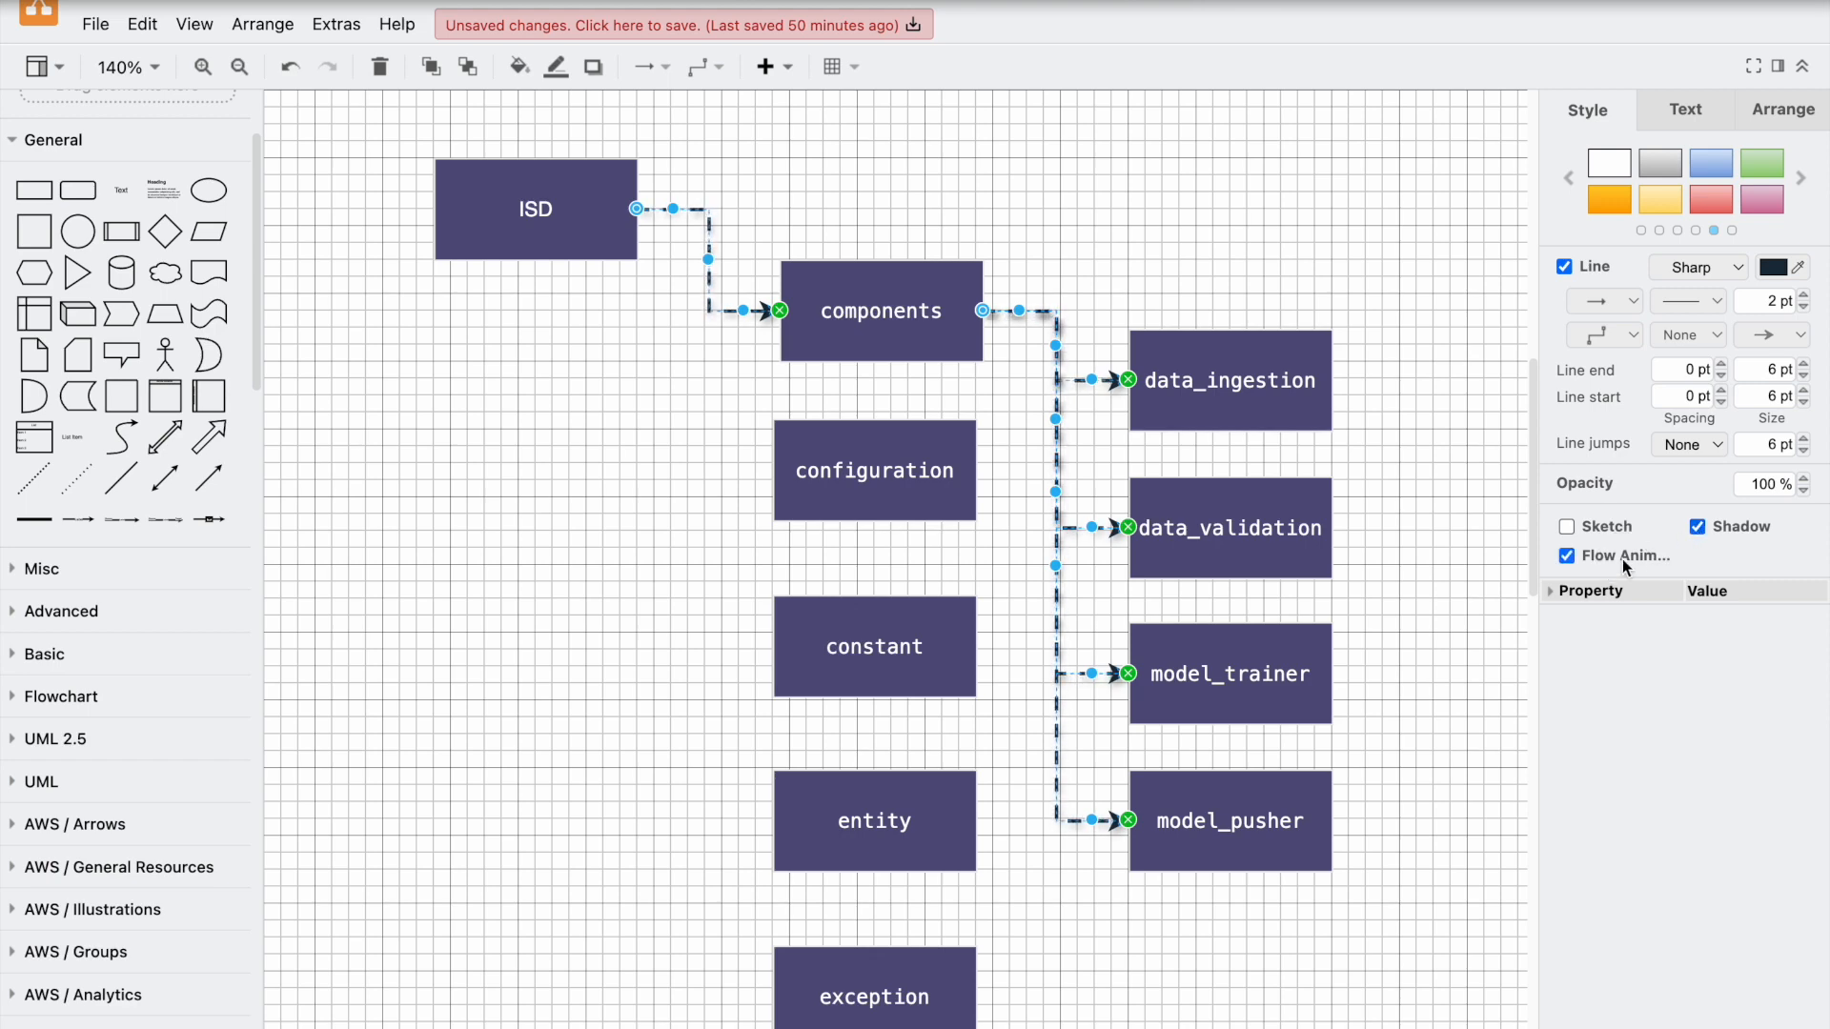
Step: Set the shadow color of the selected arrows to orange FF8000 and deselect them
click(1590, 592)
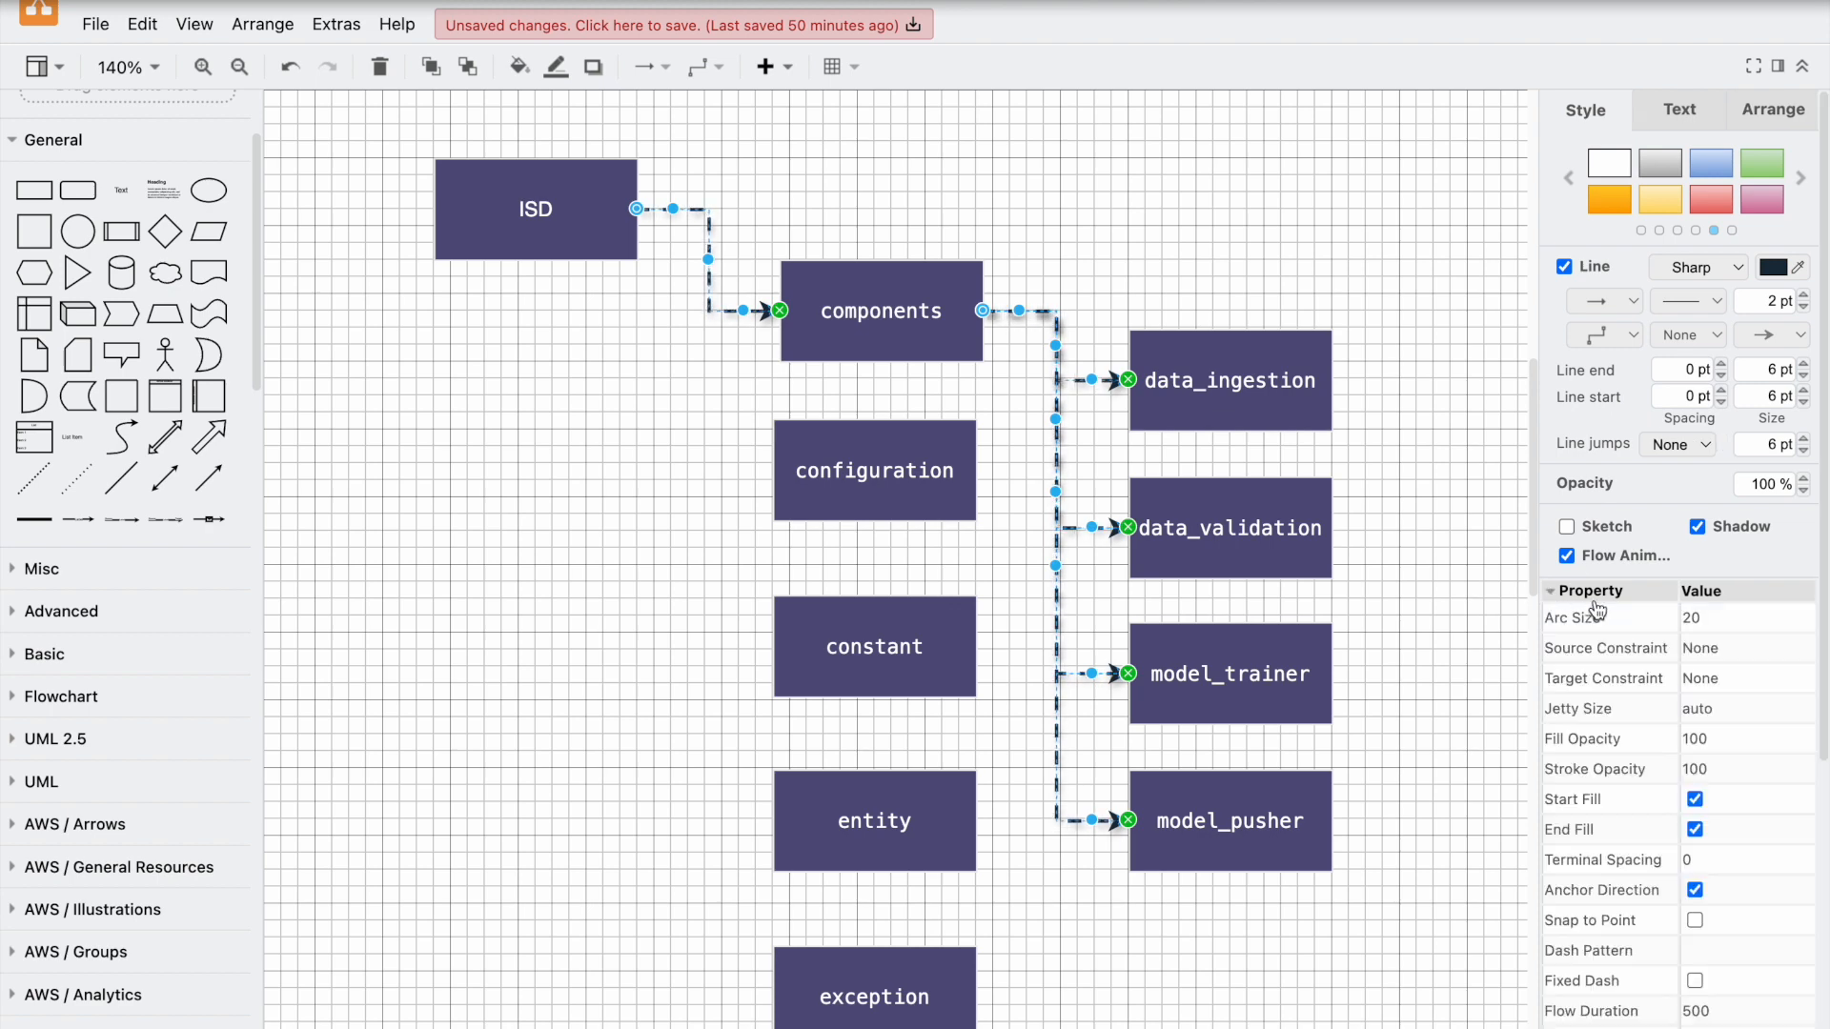
scroll(1597, 608, down, 6)
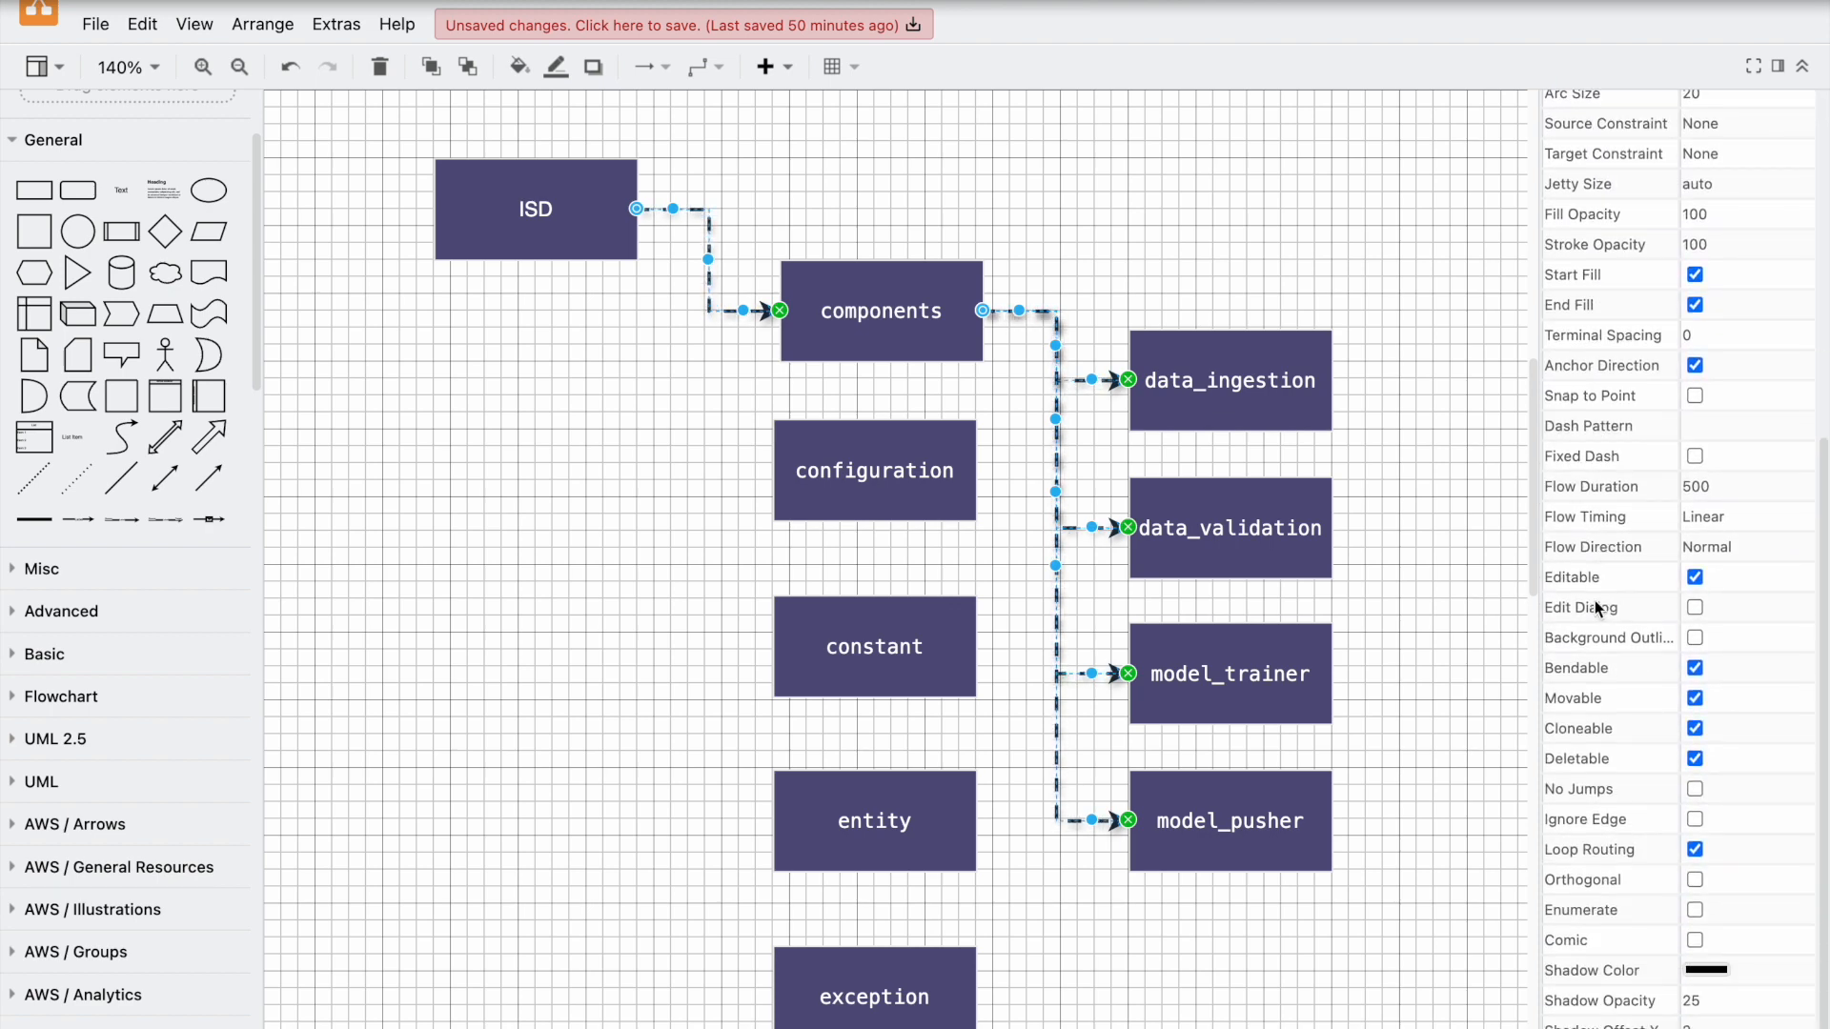
scroll(1498, 541, down, 4)
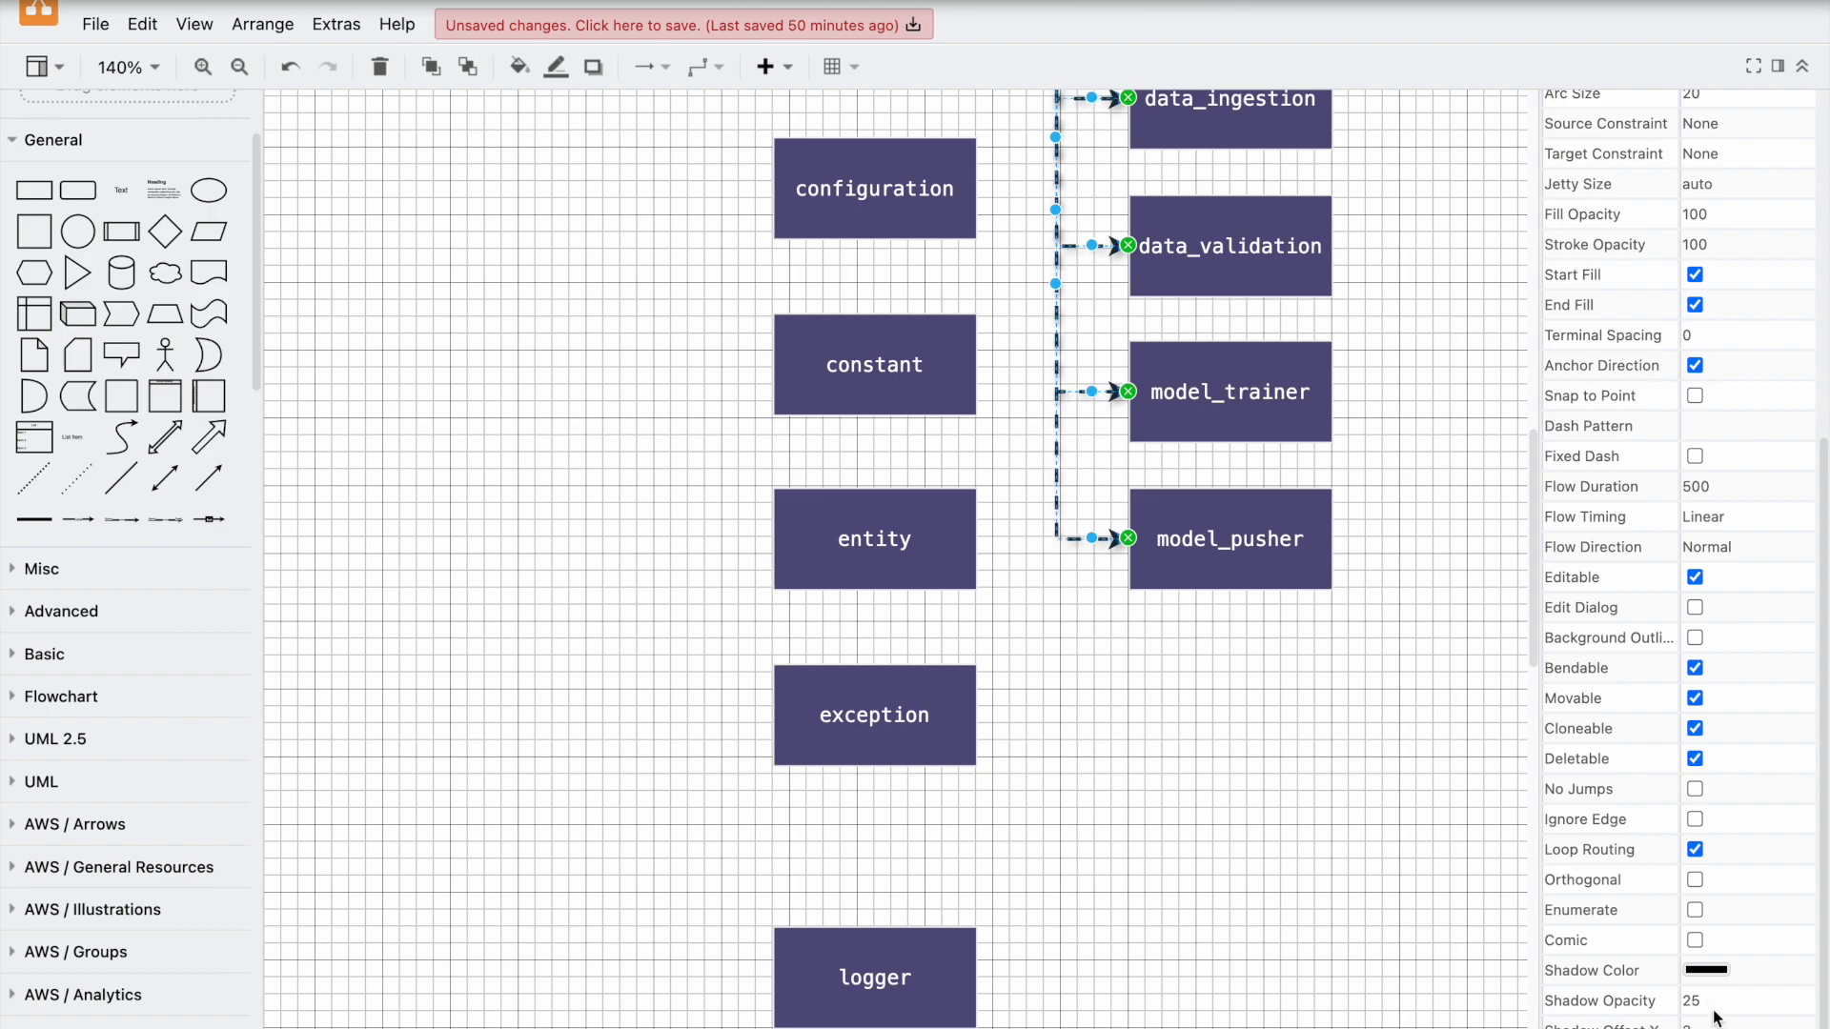
click(1710, 971)
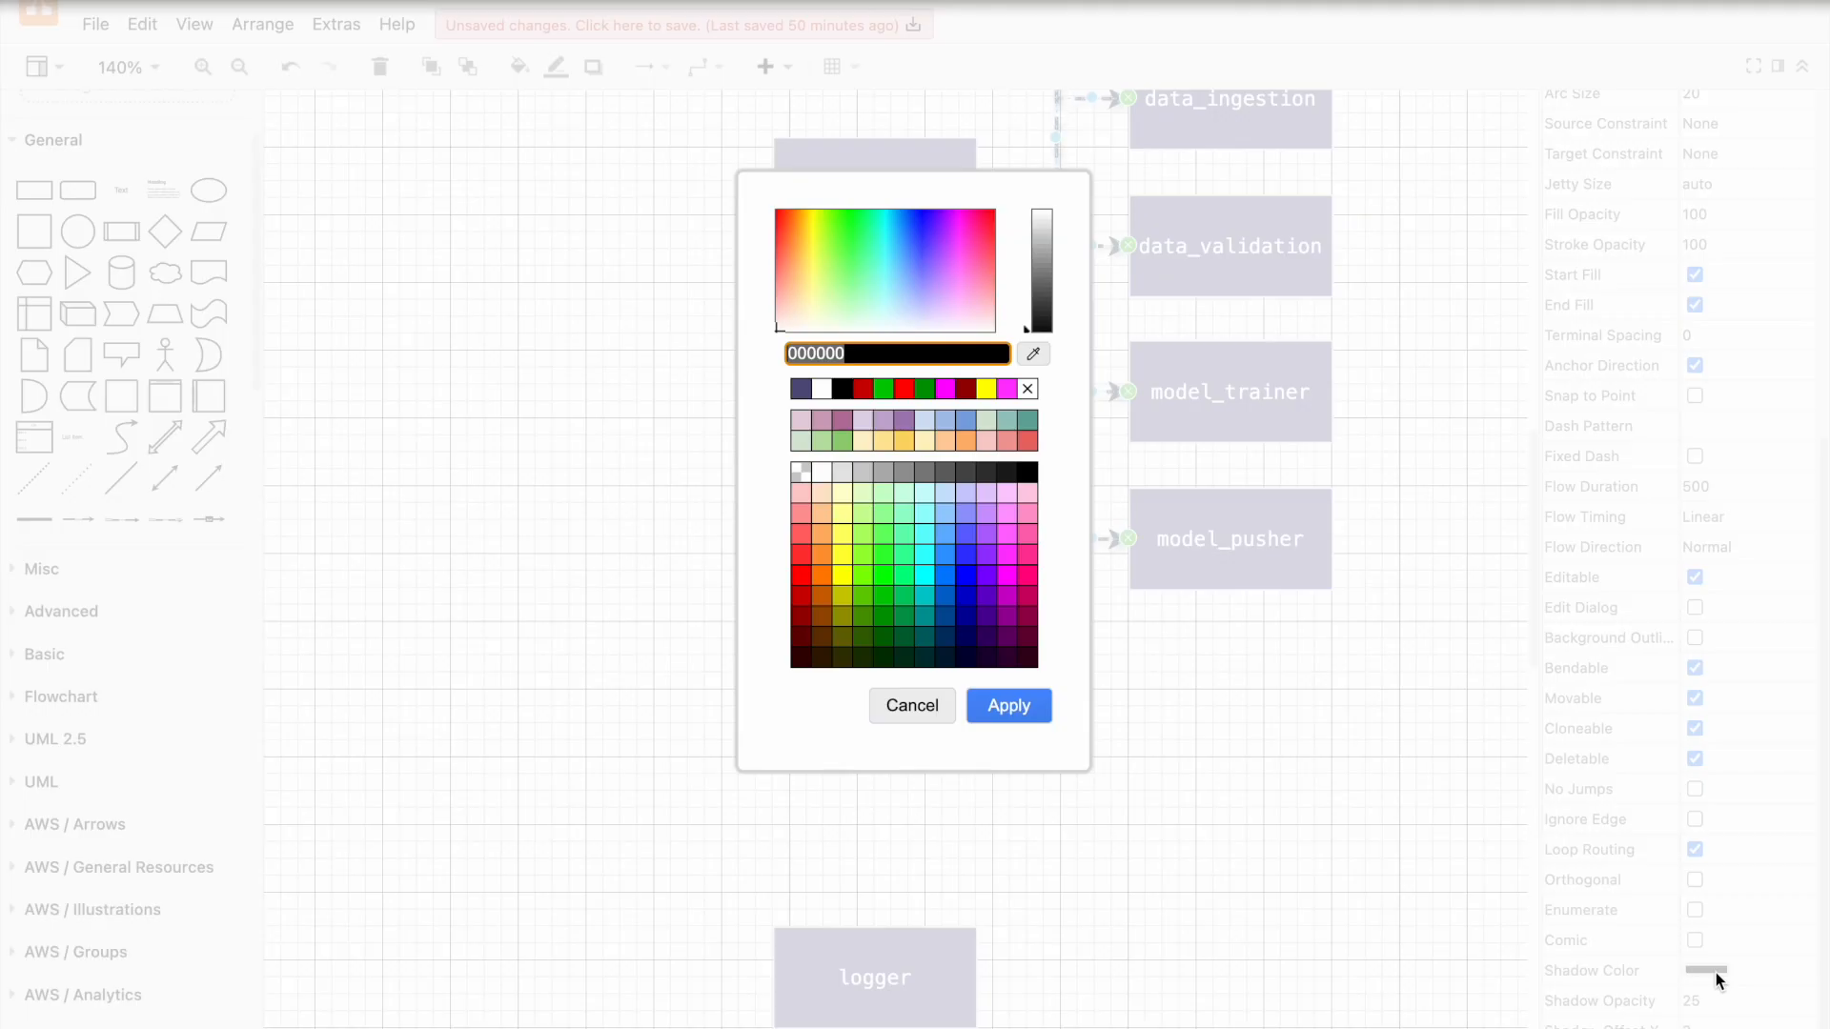
click(1029, 592)
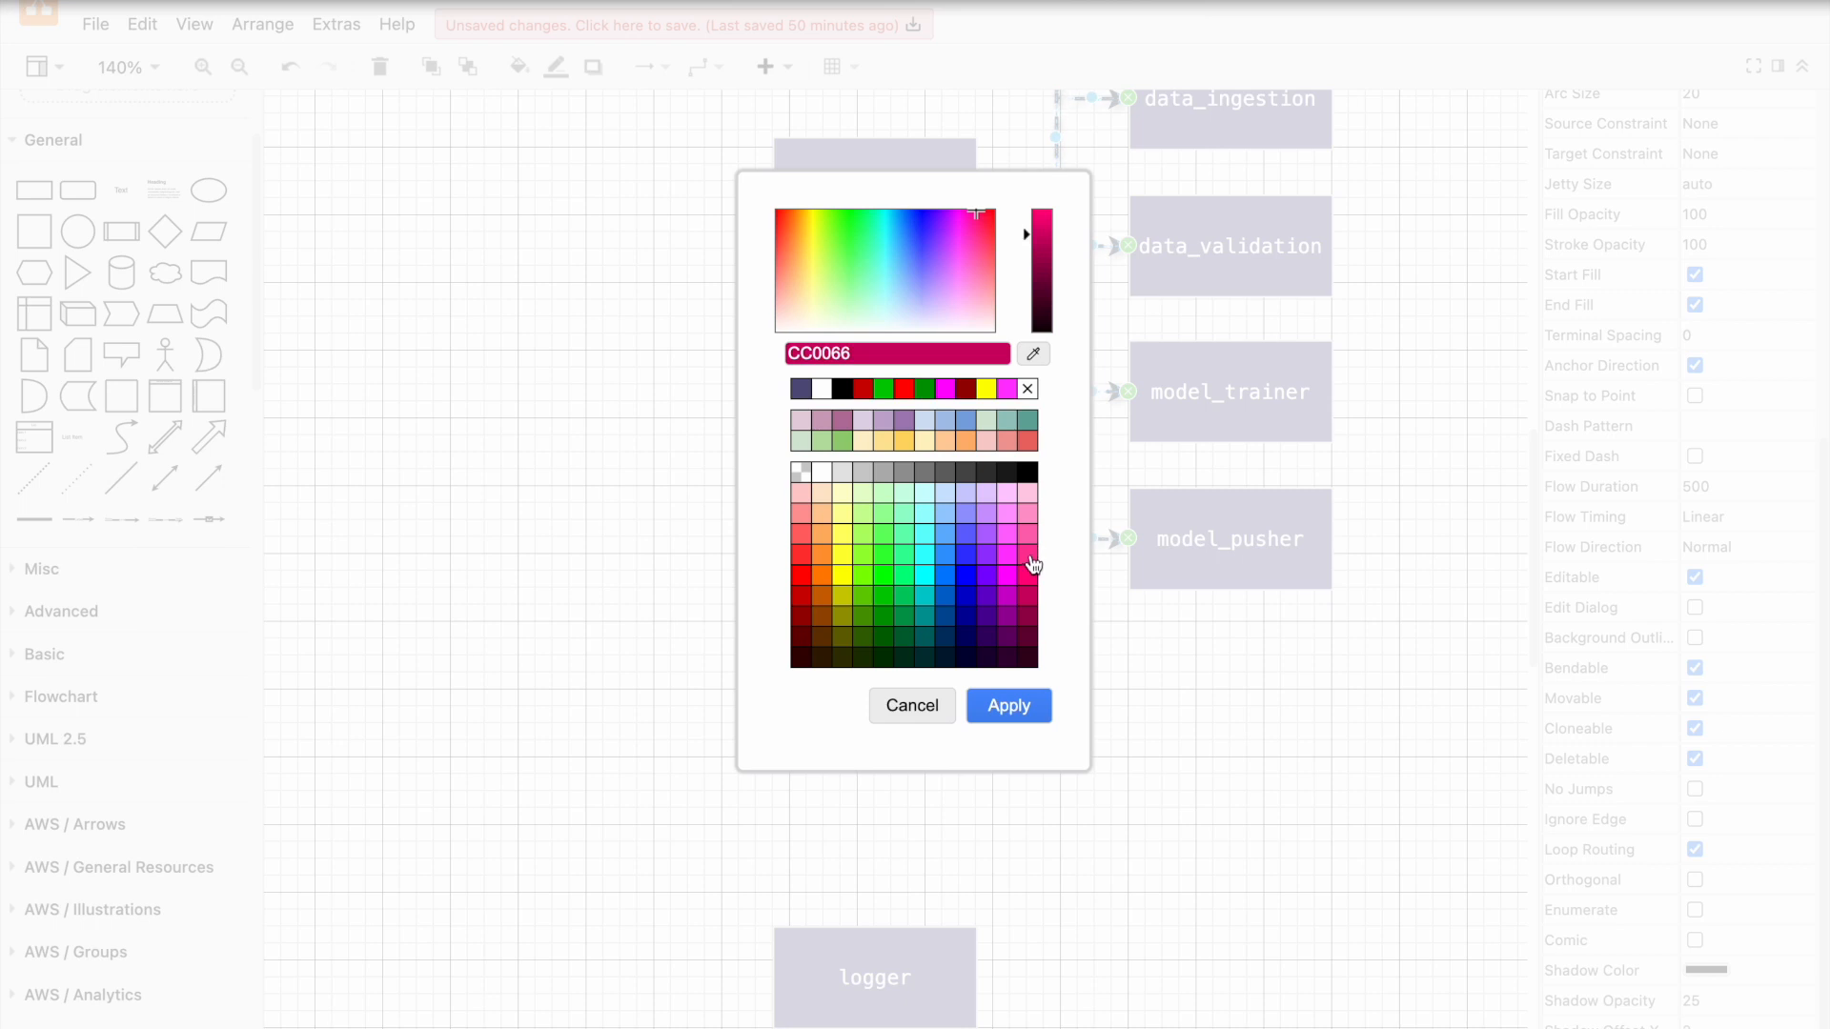
click(1029, 557)
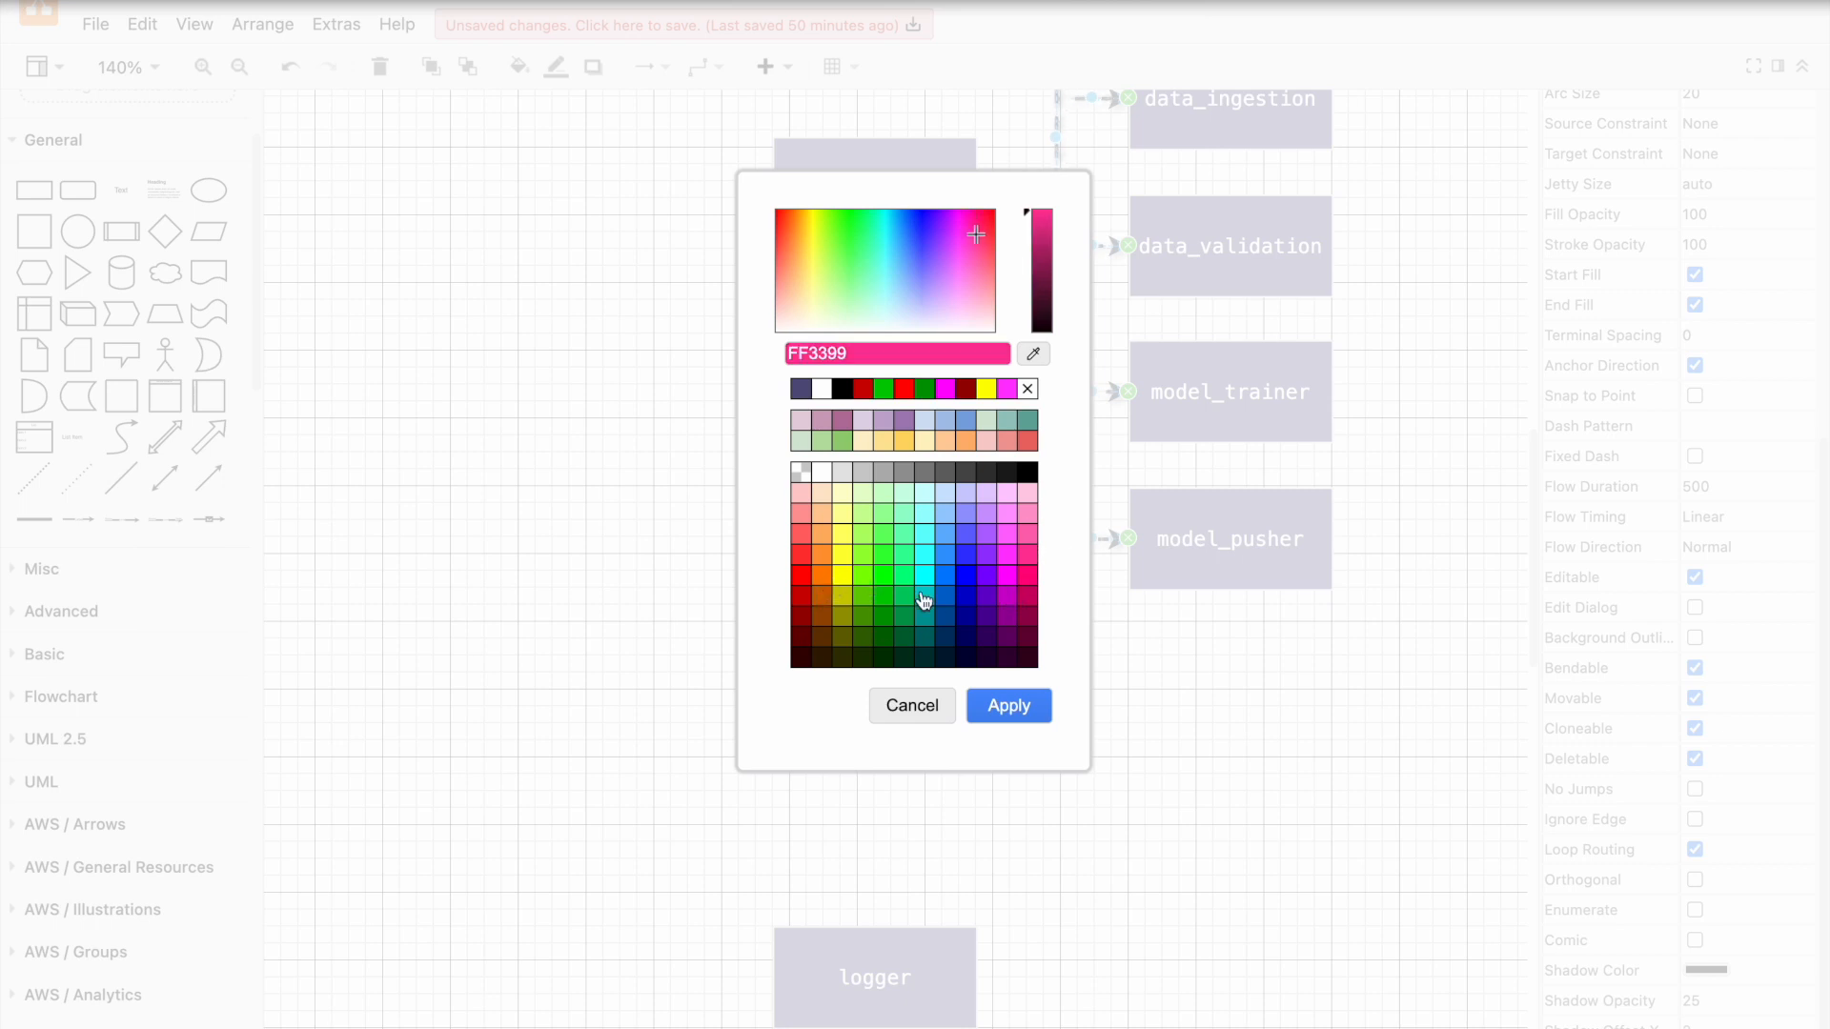
click(849, 599)
click(823, 576)
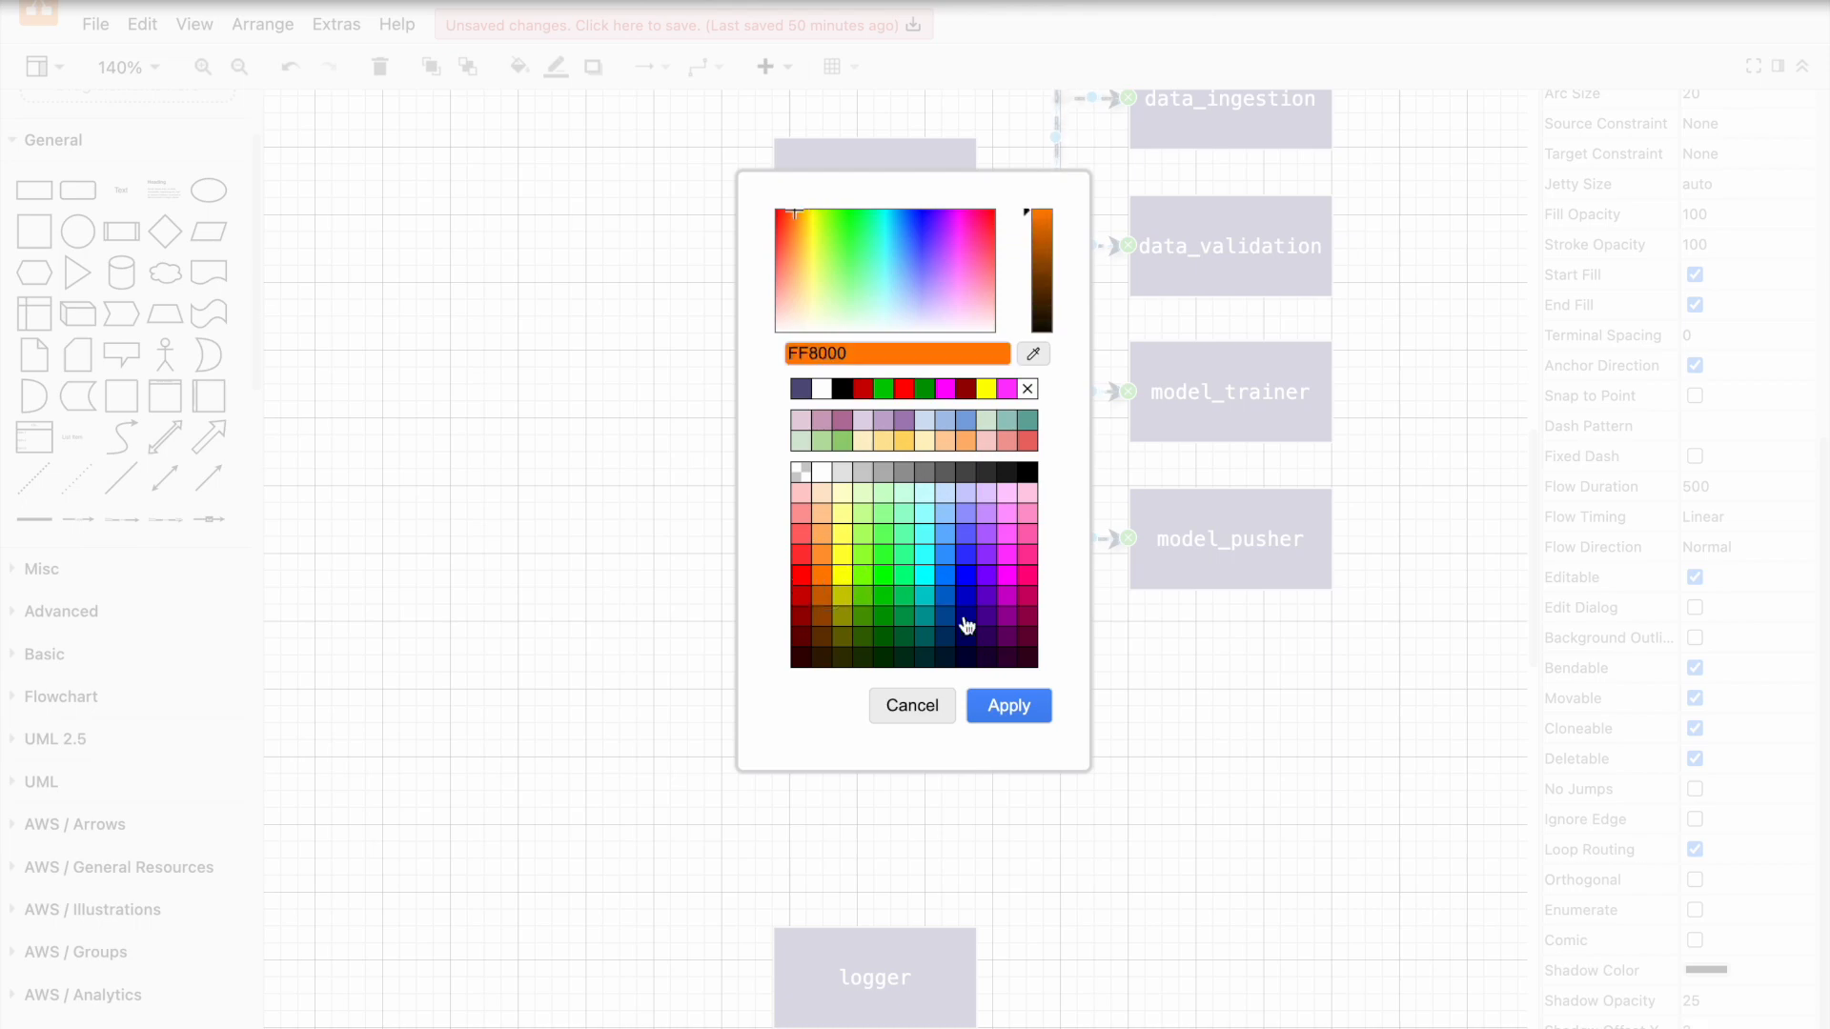
click(986, 705)
scroll(1359, 697, up, 5)
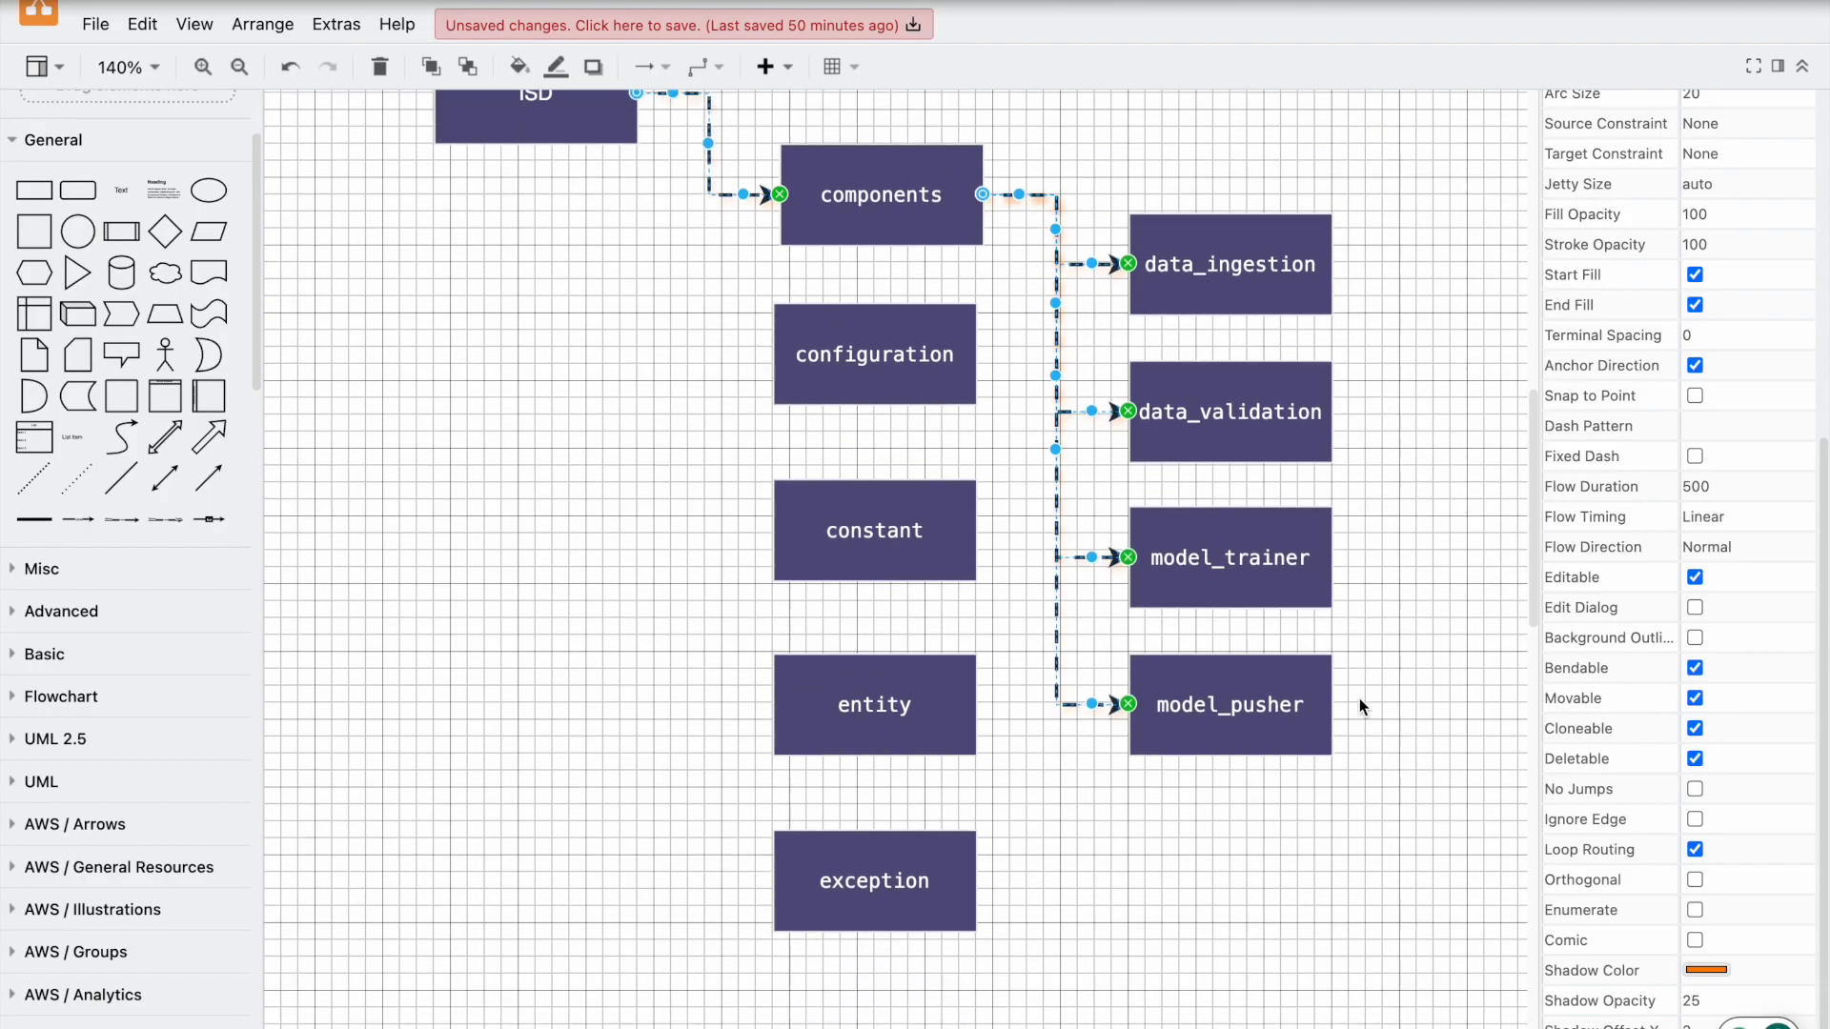
scroll(1359, 697, up, 4)
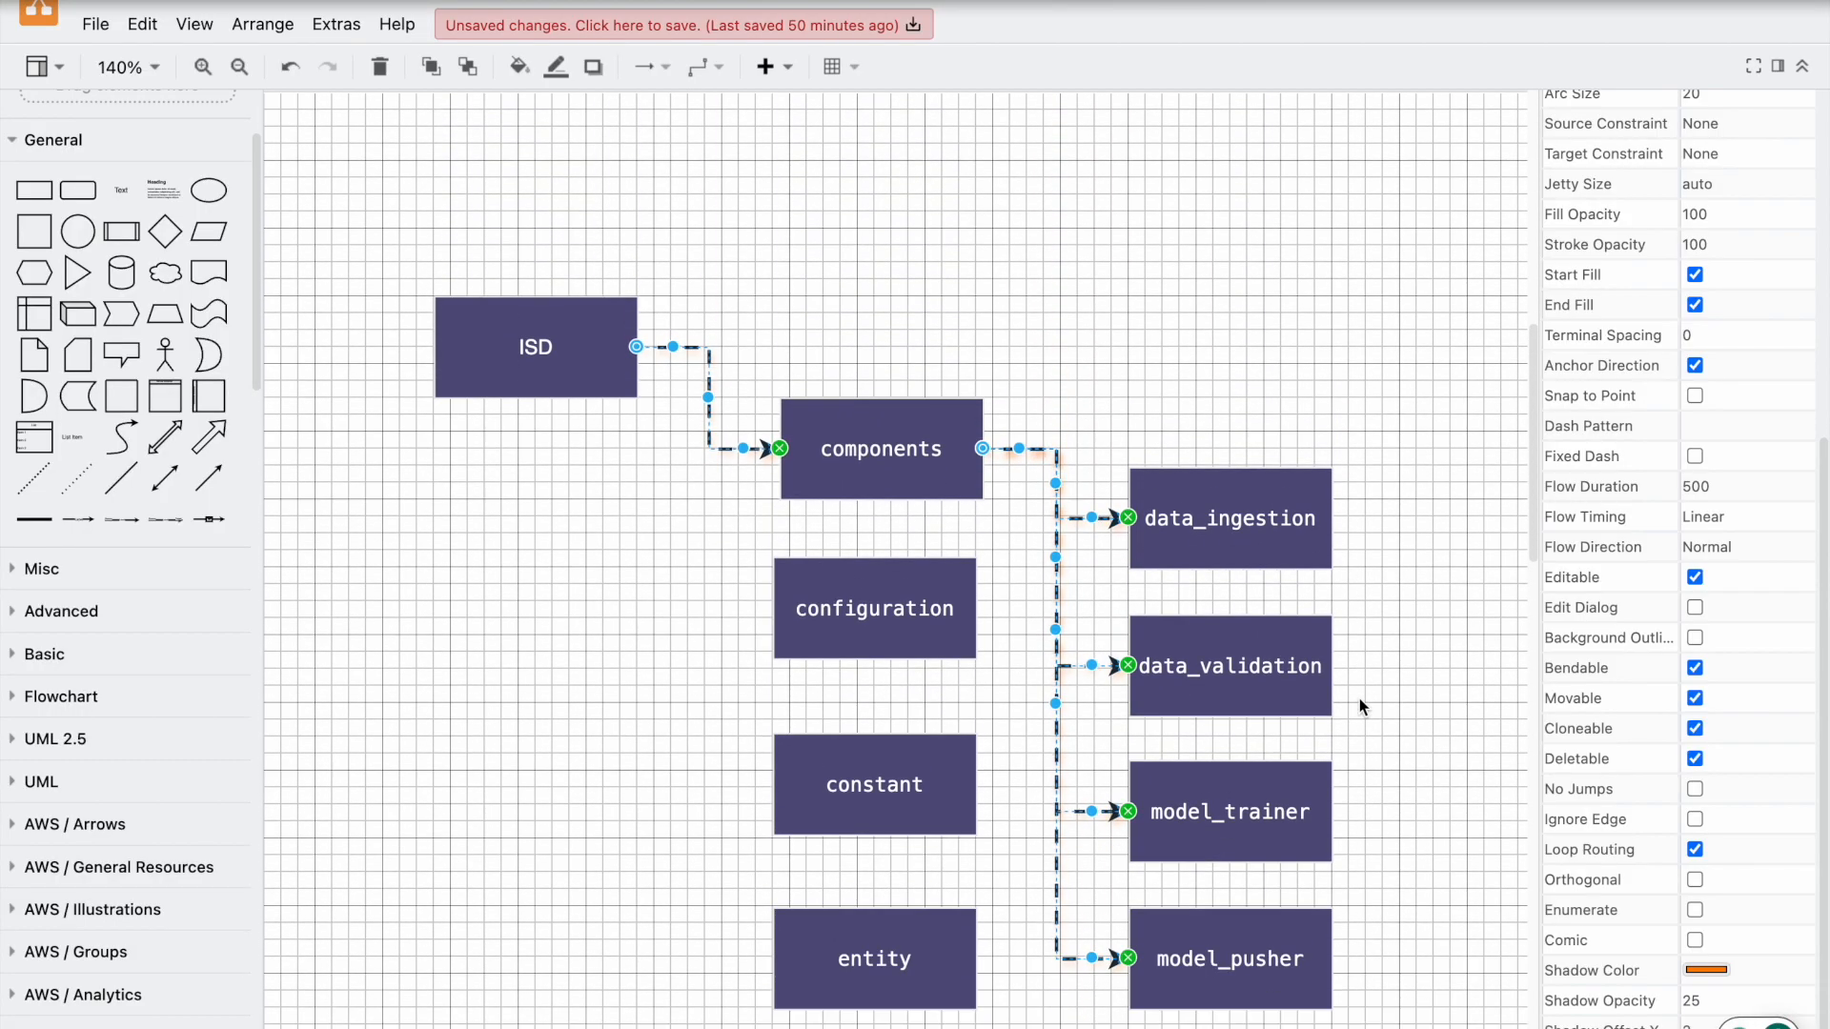
click(1410, 664)
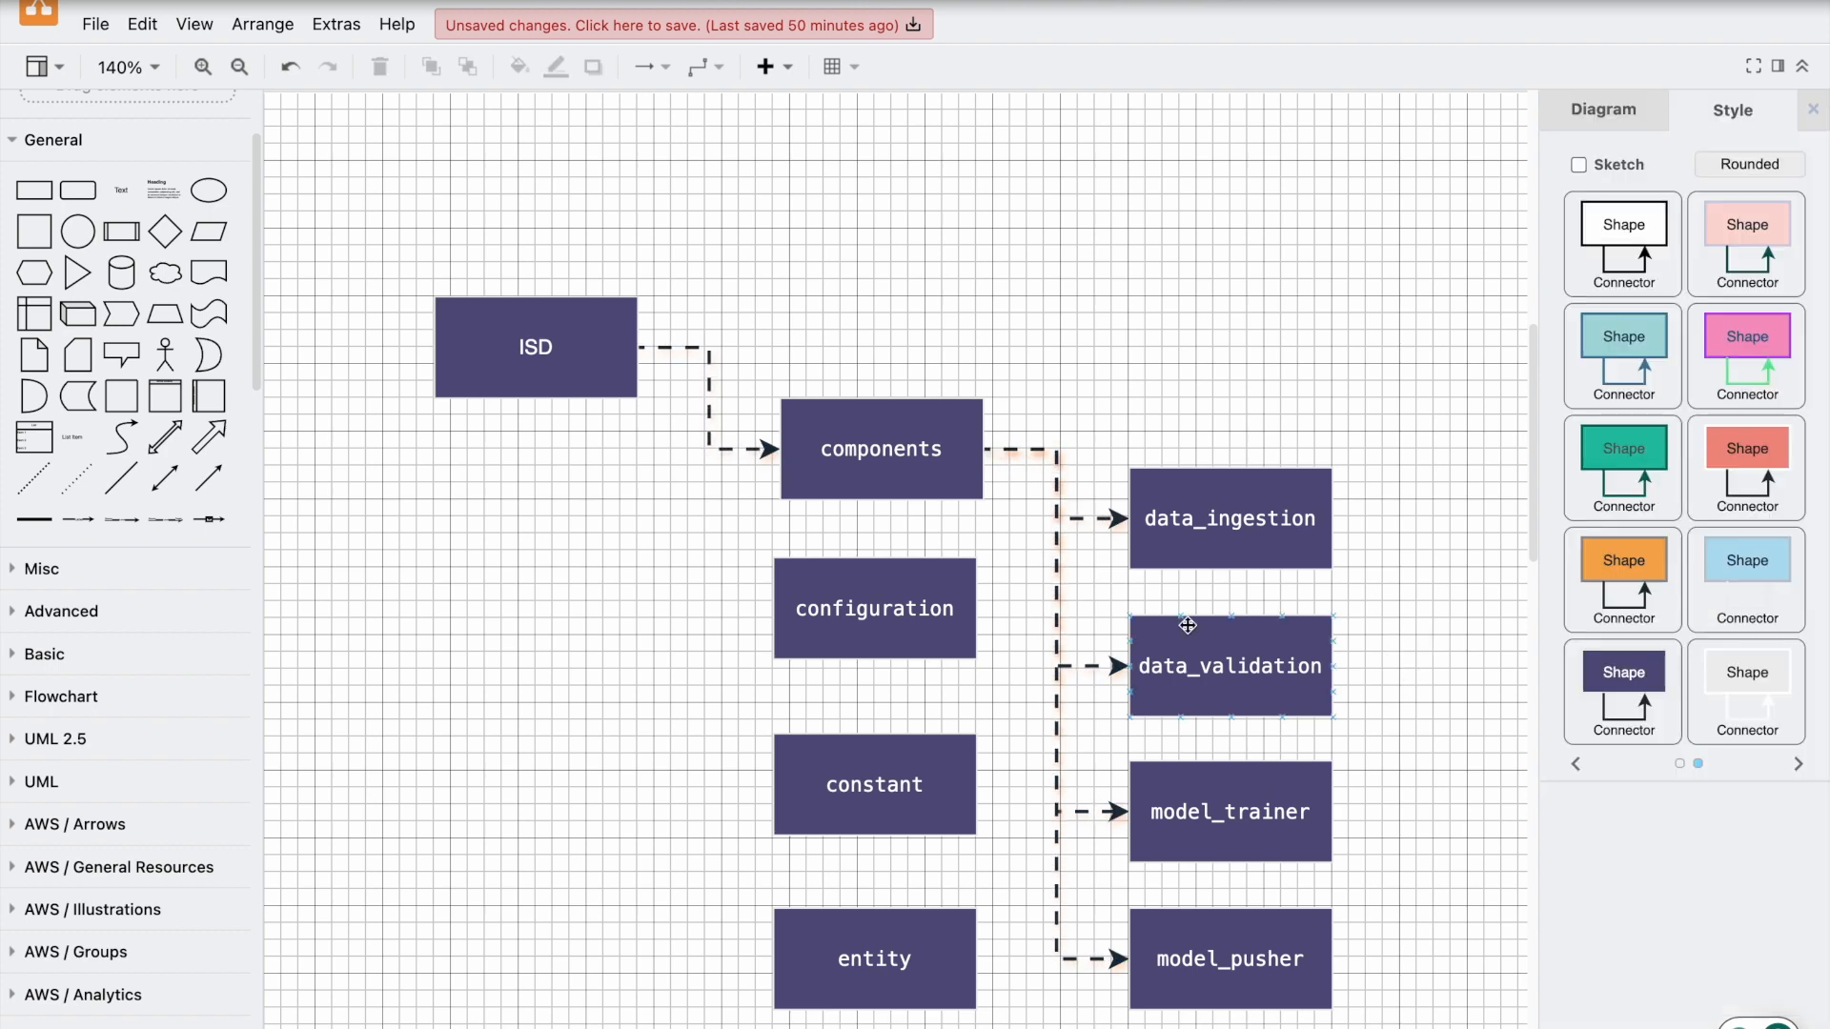
Step: Try the Rounded style on the whole diagram and return the boxes and arrows to square corners
click(1598, 191)
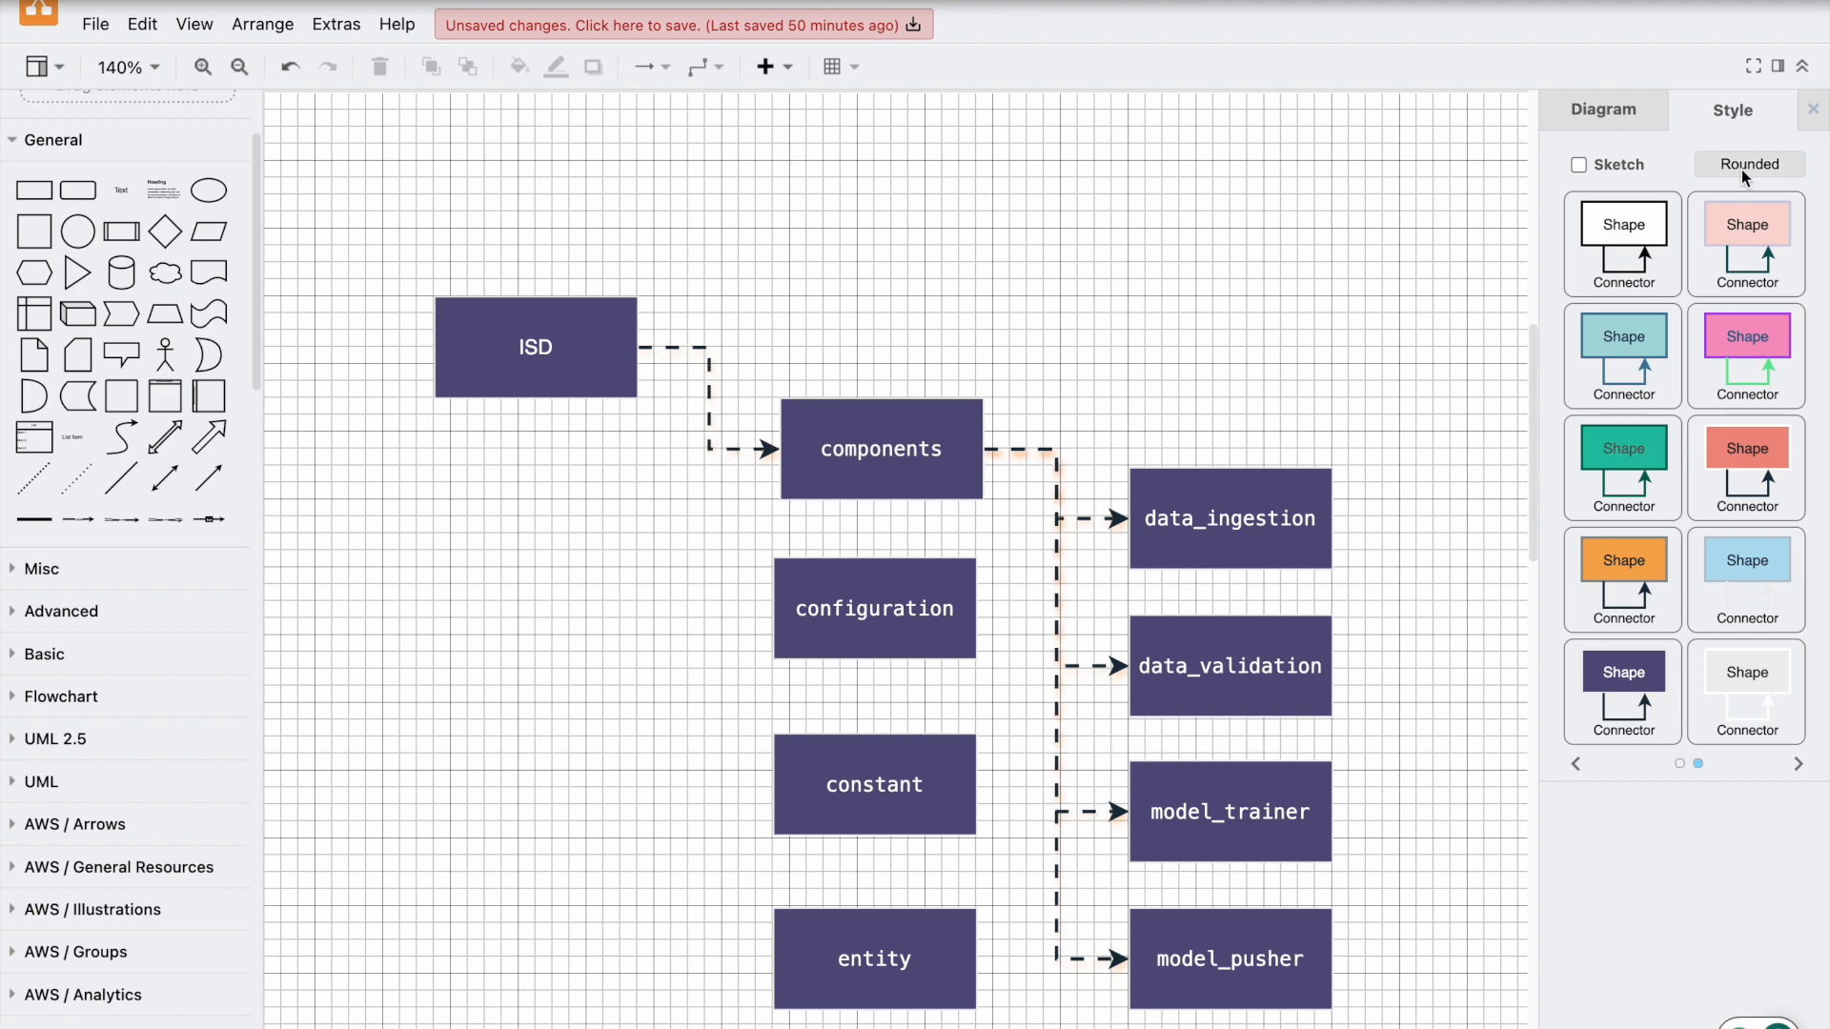
click(1484, 235)
key(ctrl+a)
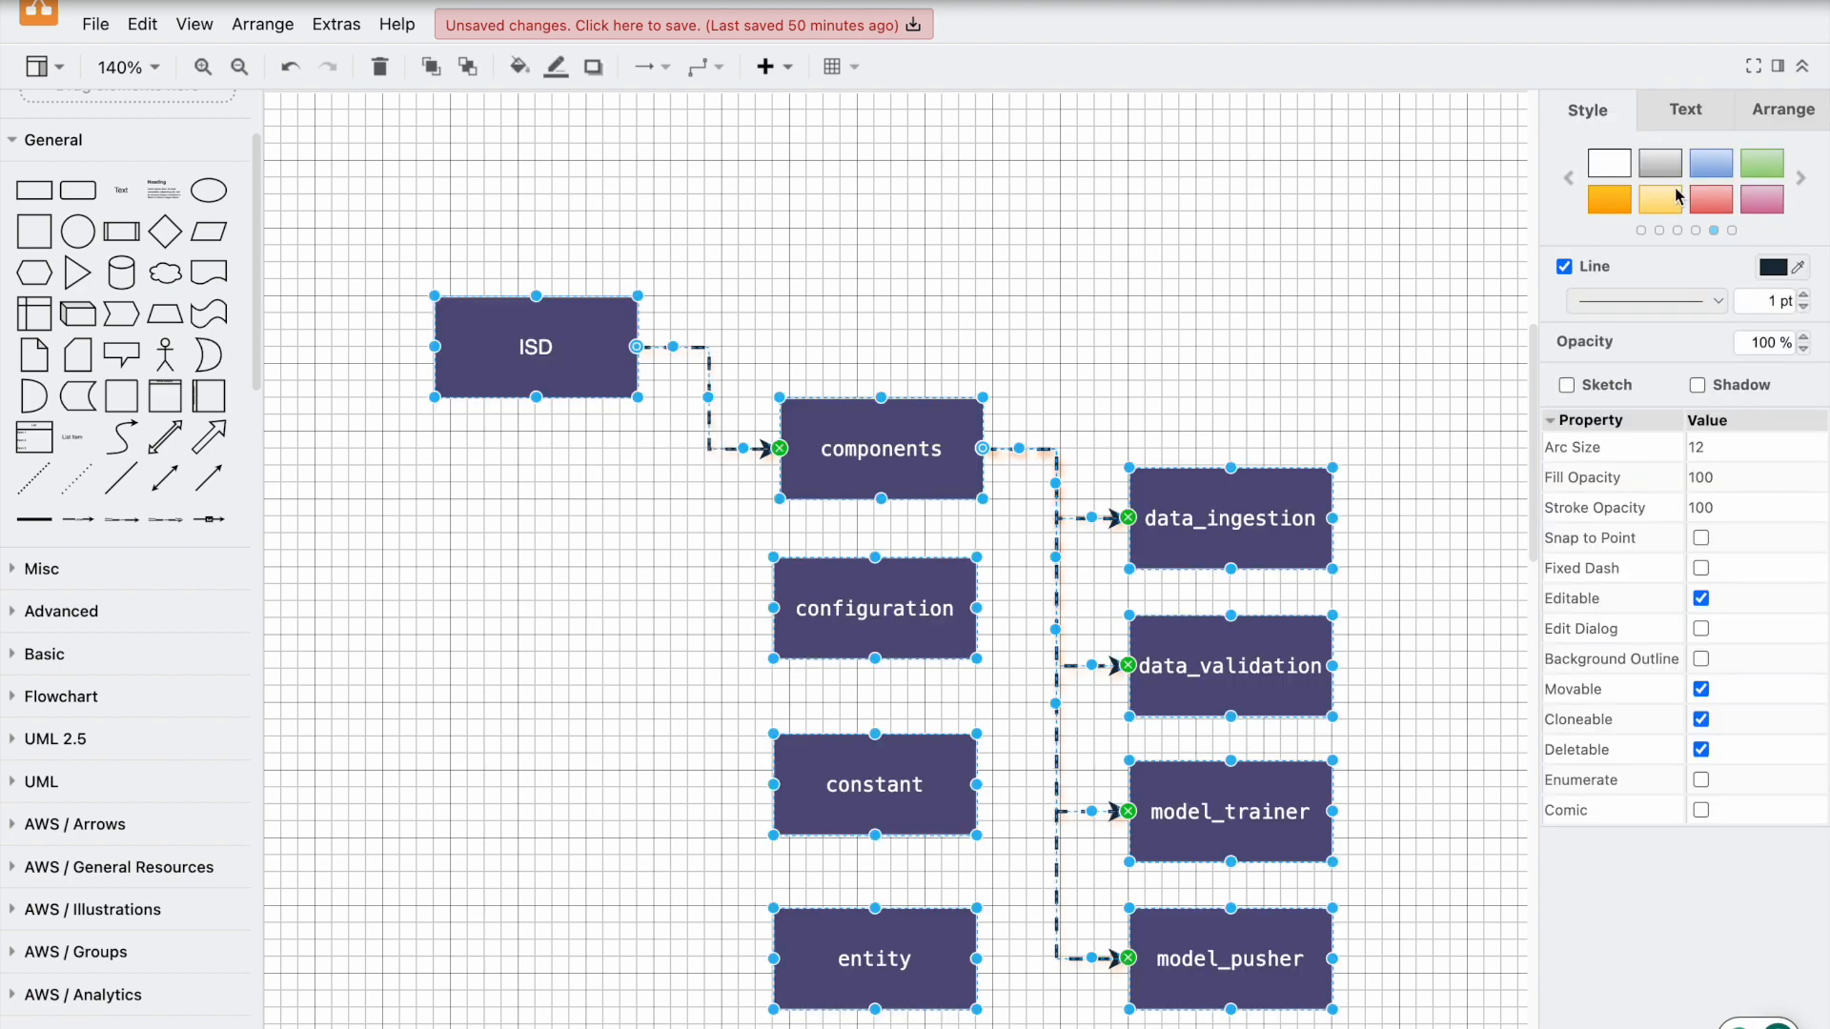
click(1790, 115)
click(1495, 224)
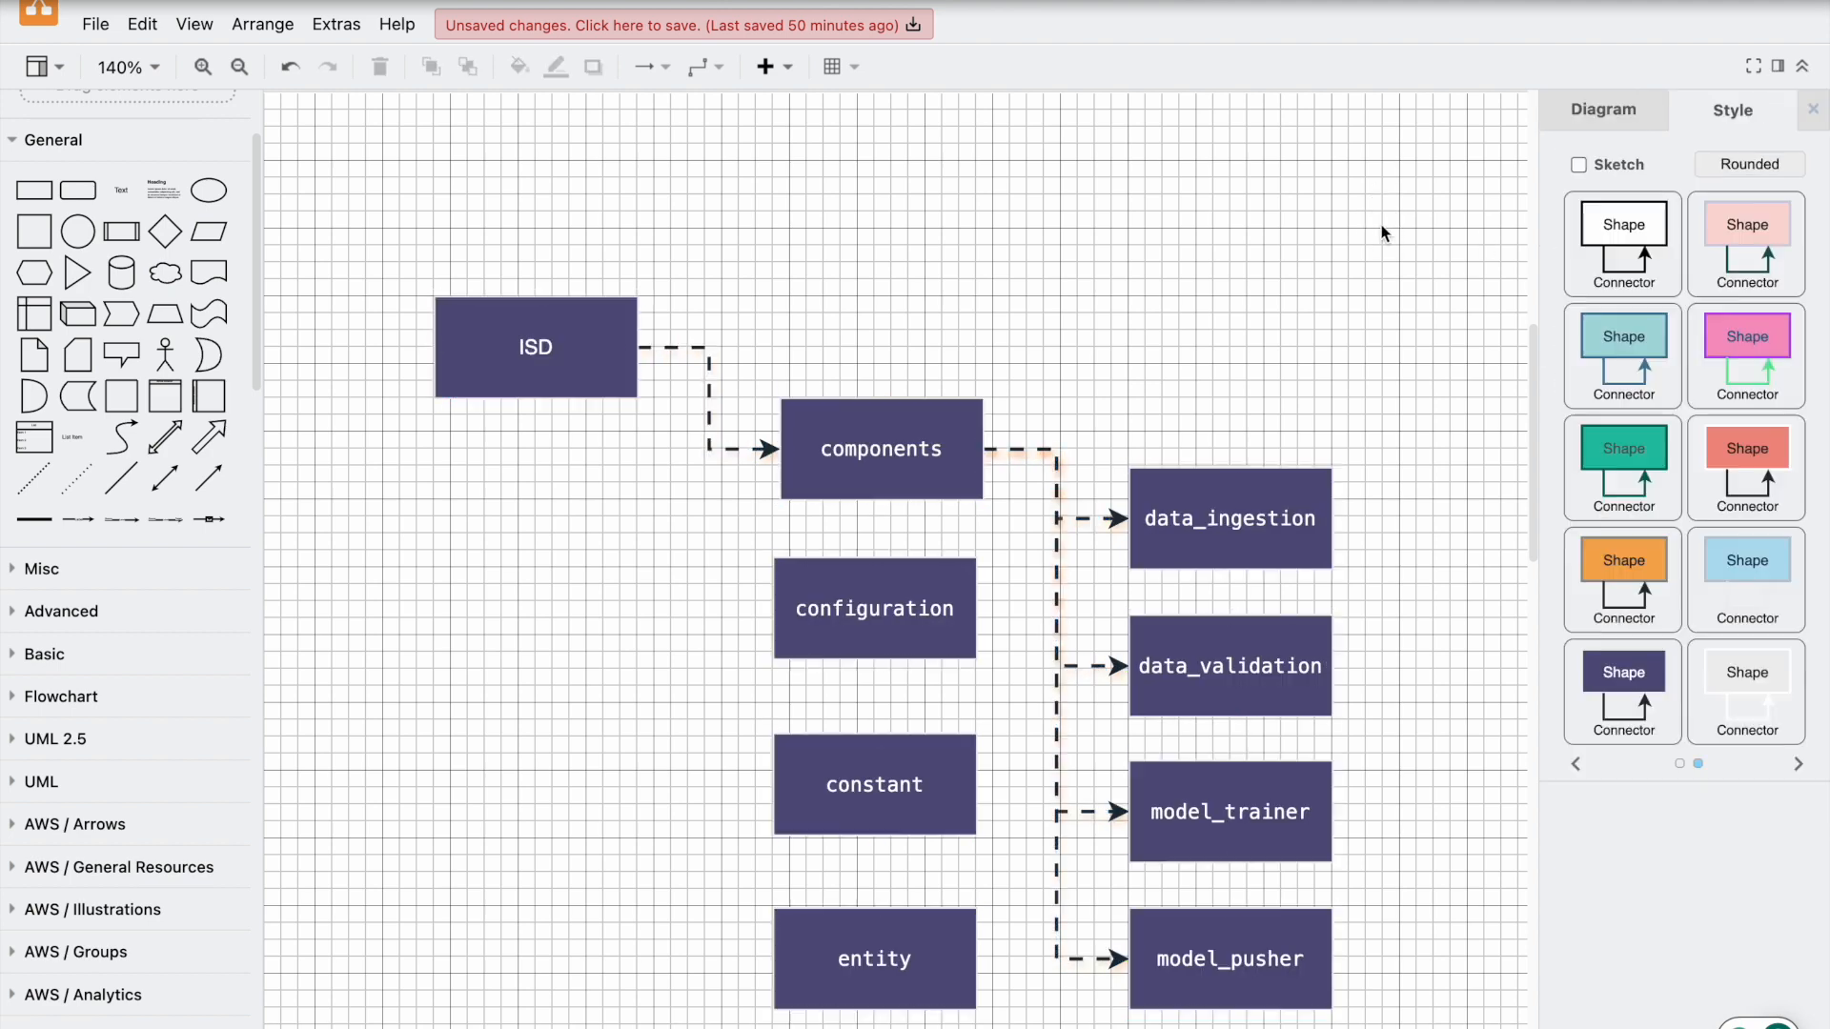
click(1763, 167)
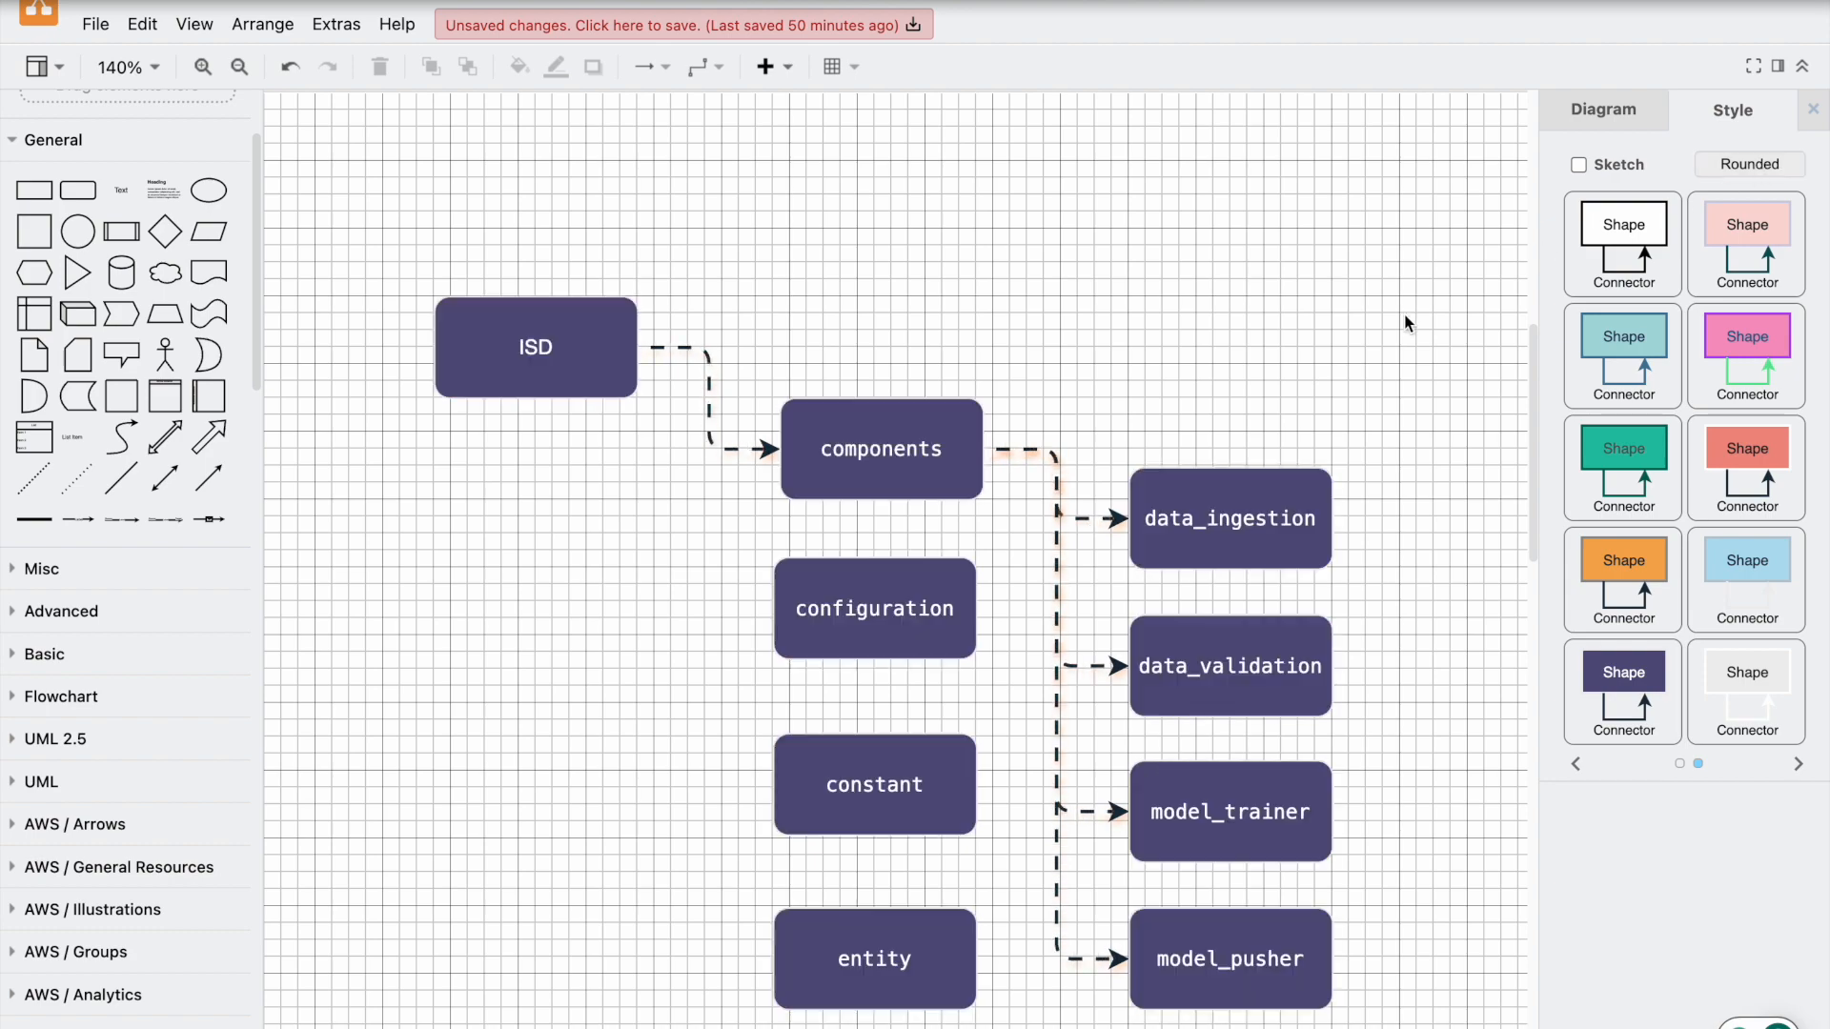
scroll(1406, 343, down, 10)
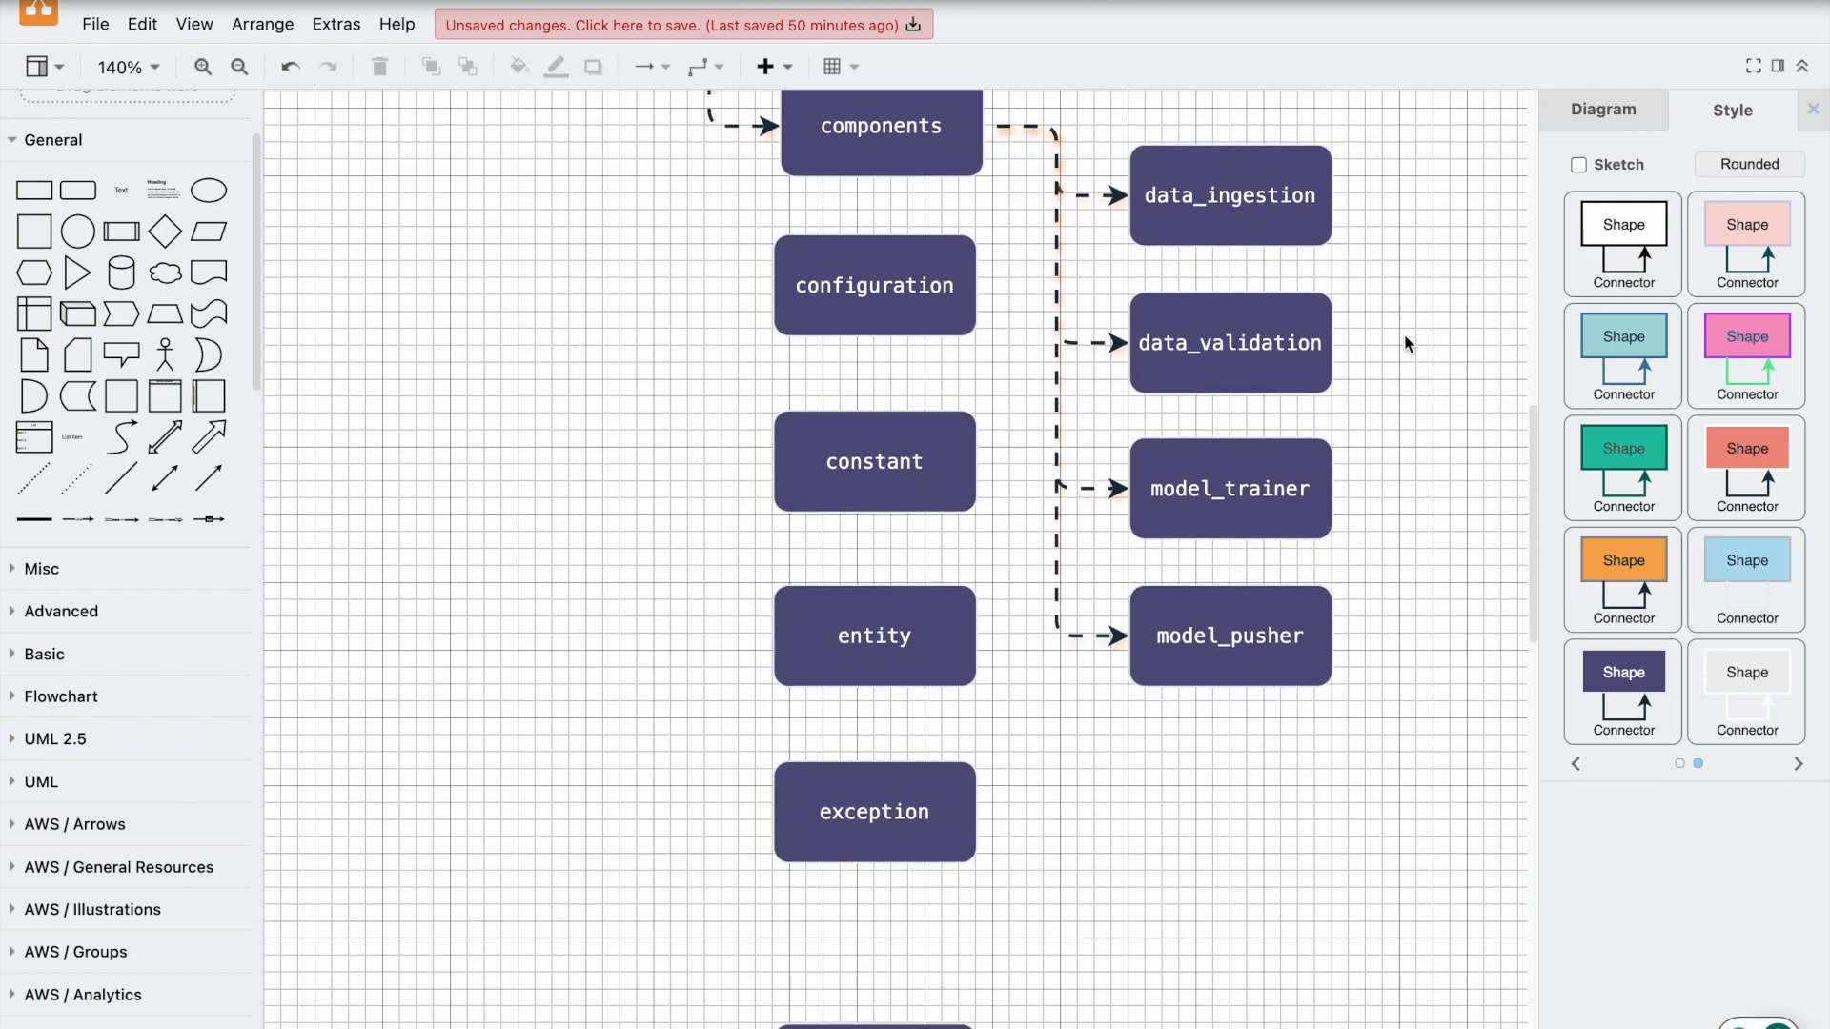
scroll(1406, 344, up, 6)
click(1725, 163)
scroll(1397, 558, up, 5)
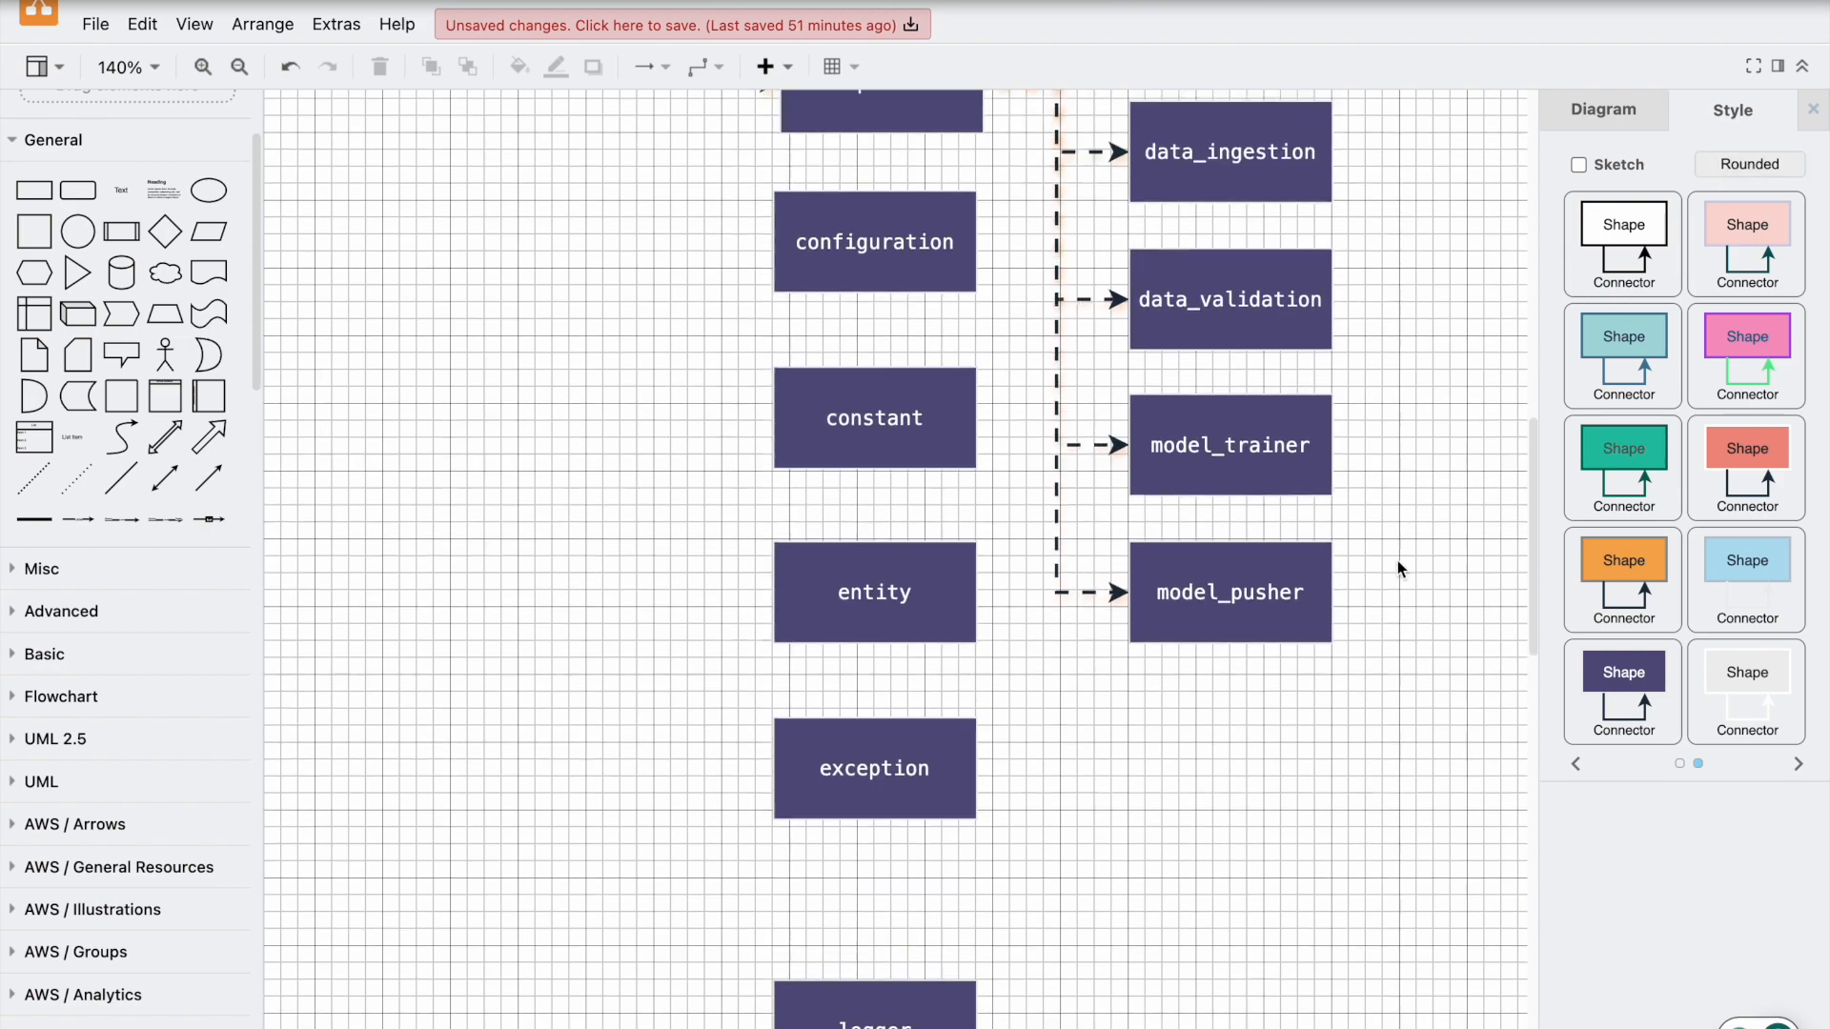
Step: Try the Sketch style on the diagram with the purple theme and switch it off again
click(1580, 166)
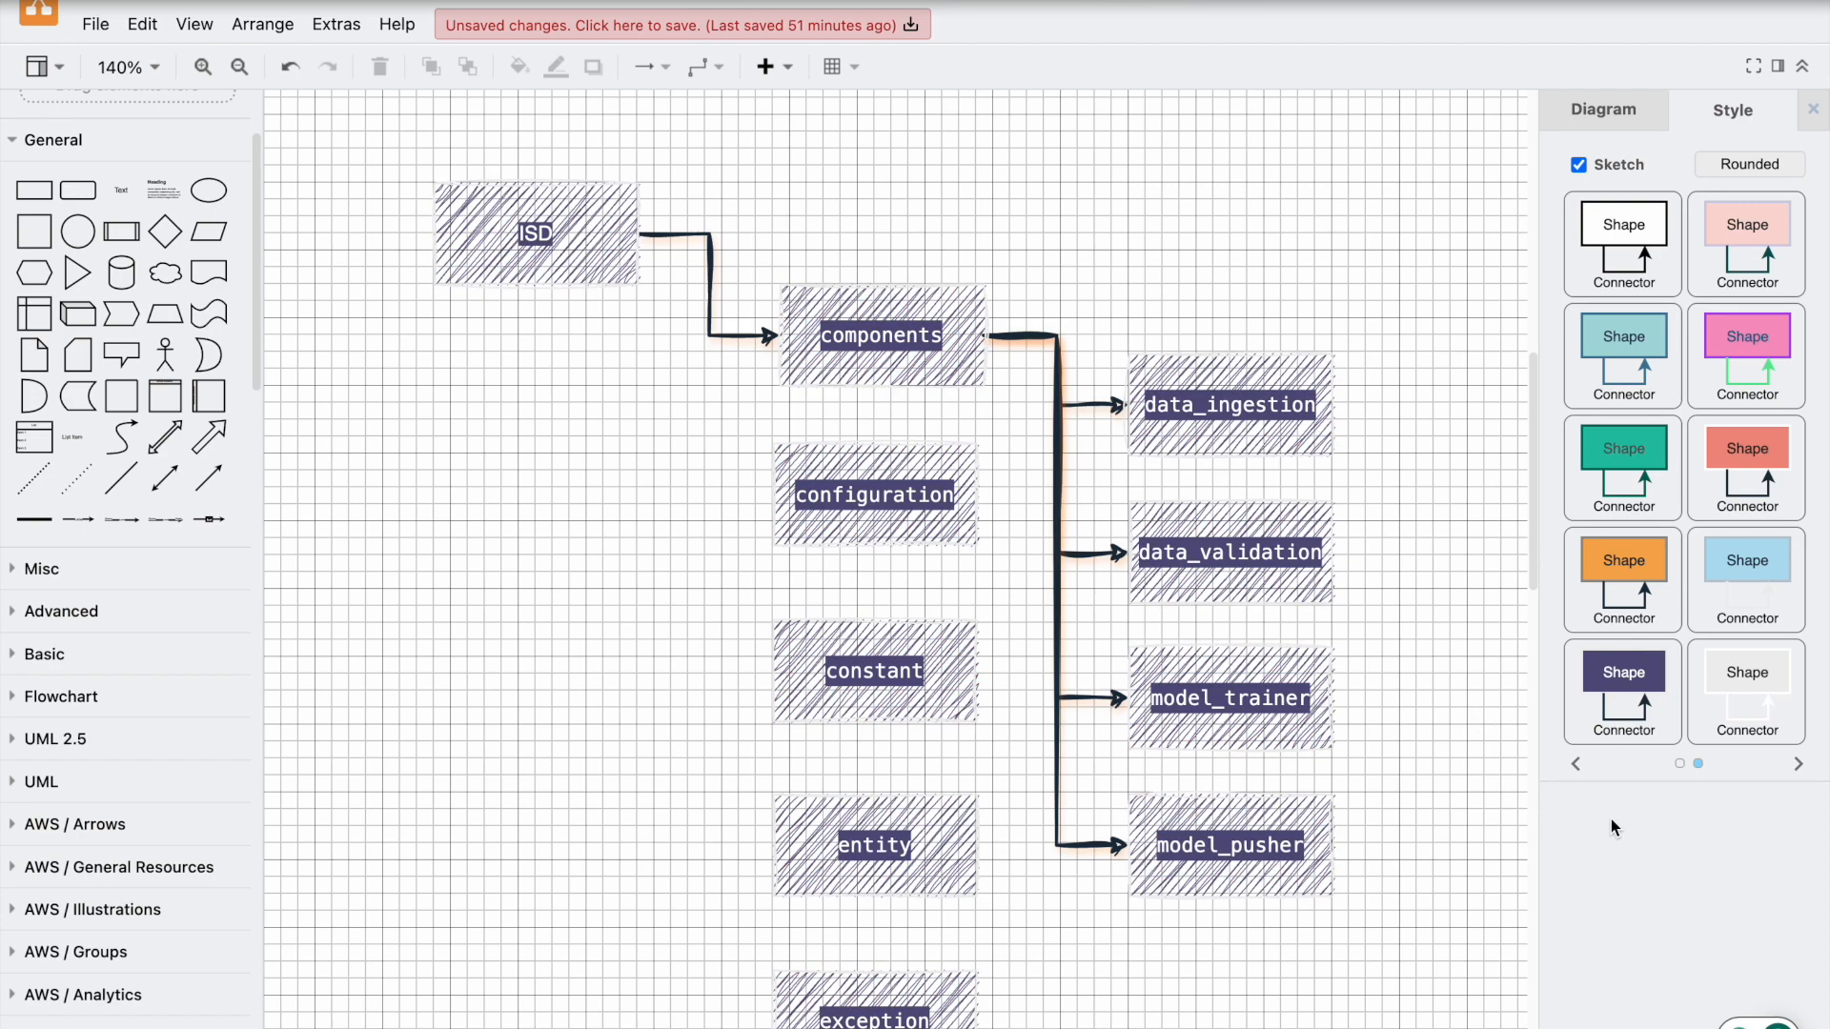
click(1627, 650)
scroll(1414, 295, up, 3)
scroll(1413, 309, down, 5)
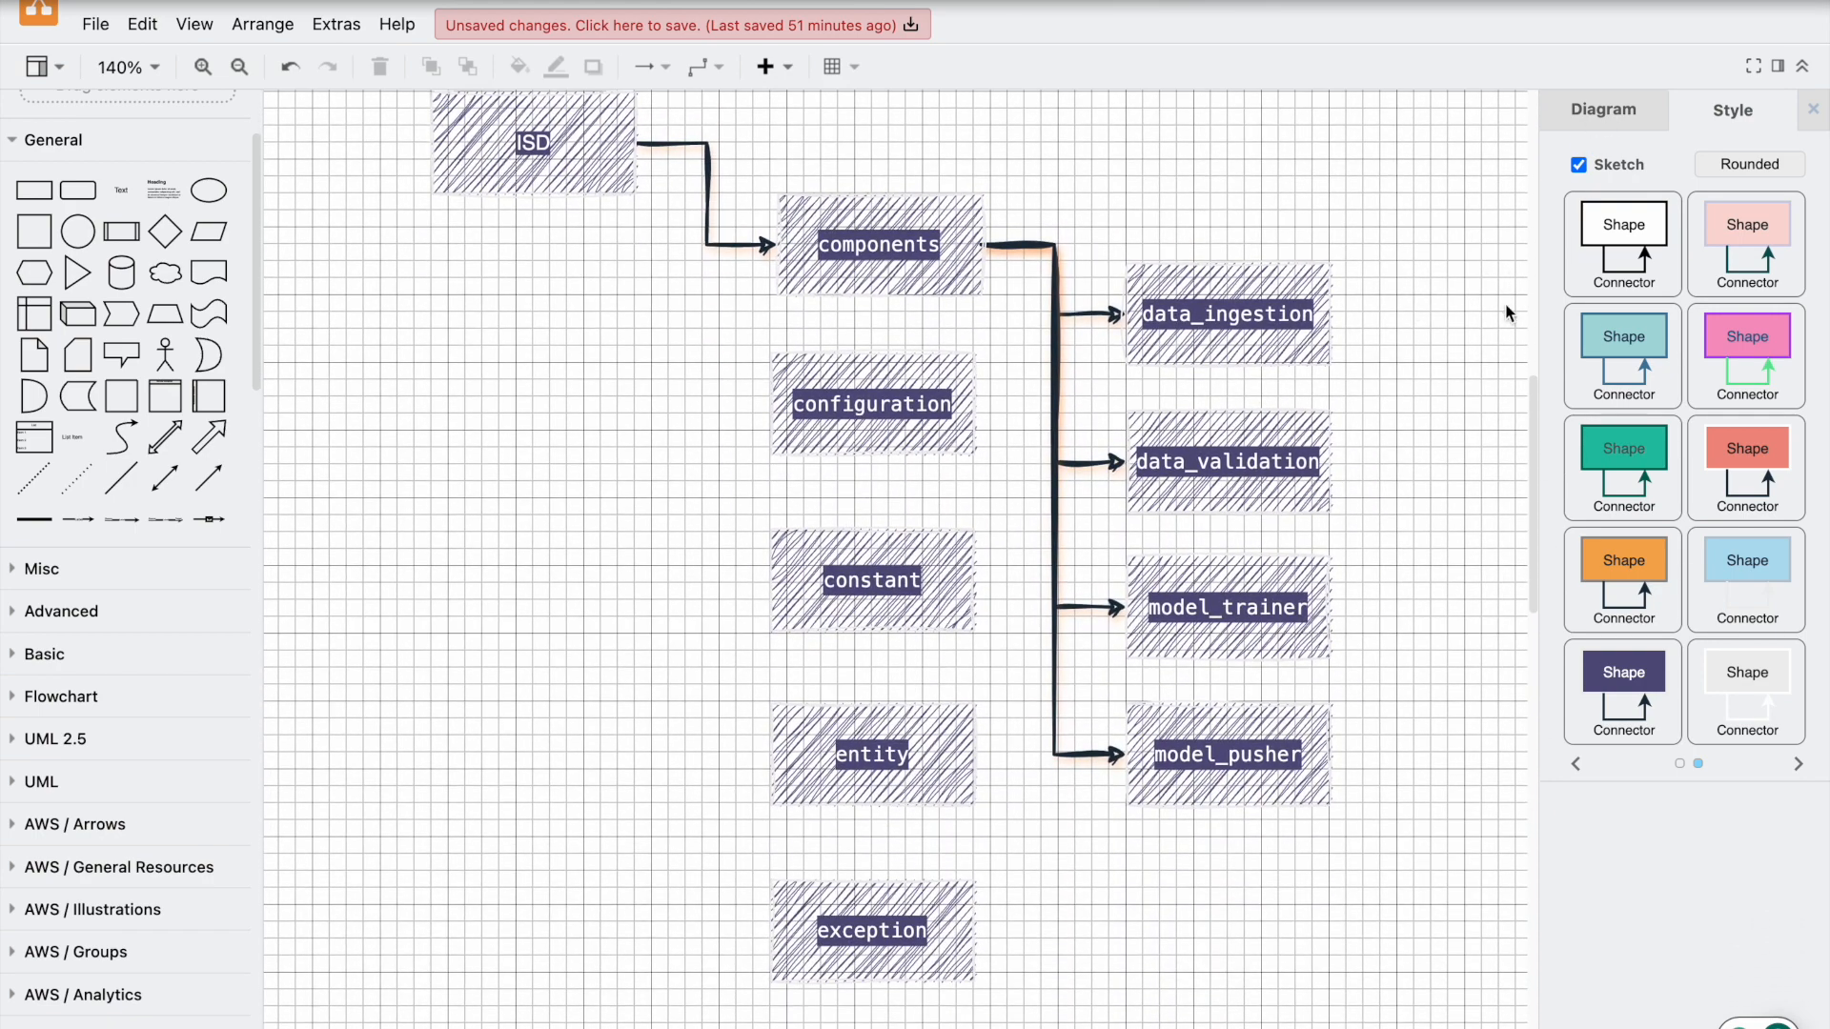
click(1580, 164)
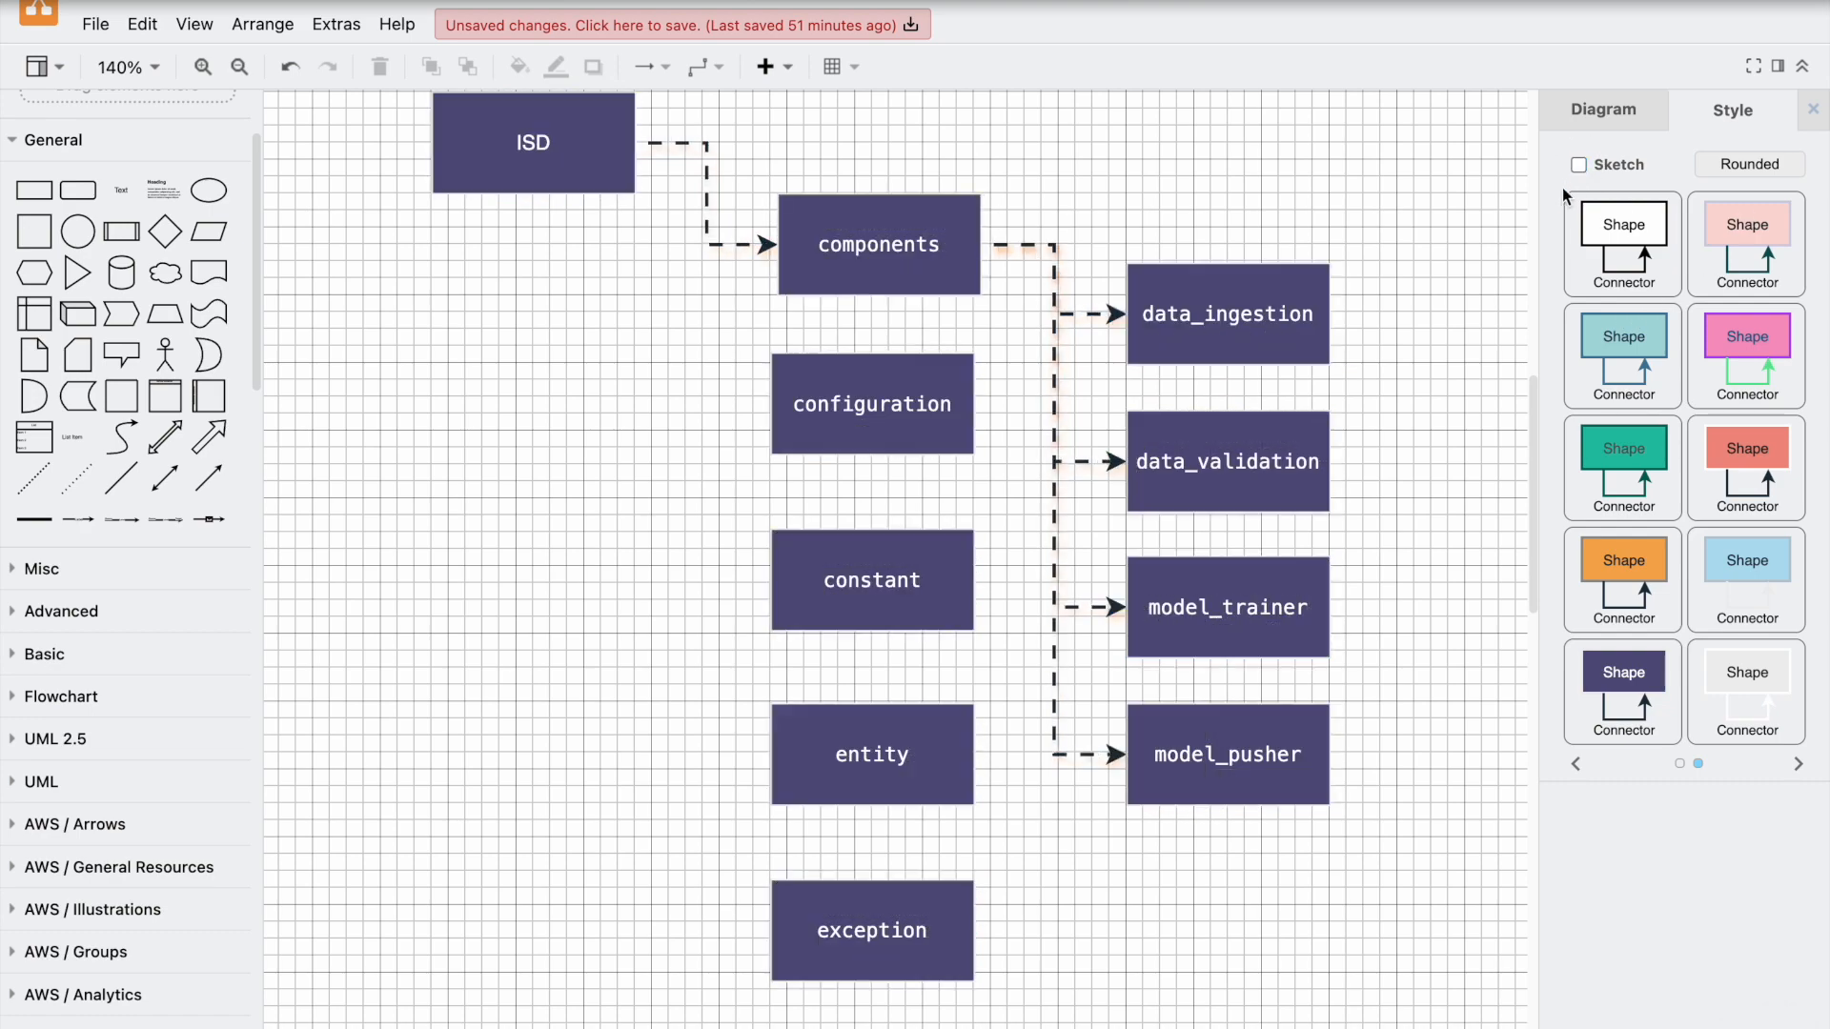
Step: Turn on the Sketch style and try the orange, dark purple and green themes in turn
click(1615, 166)
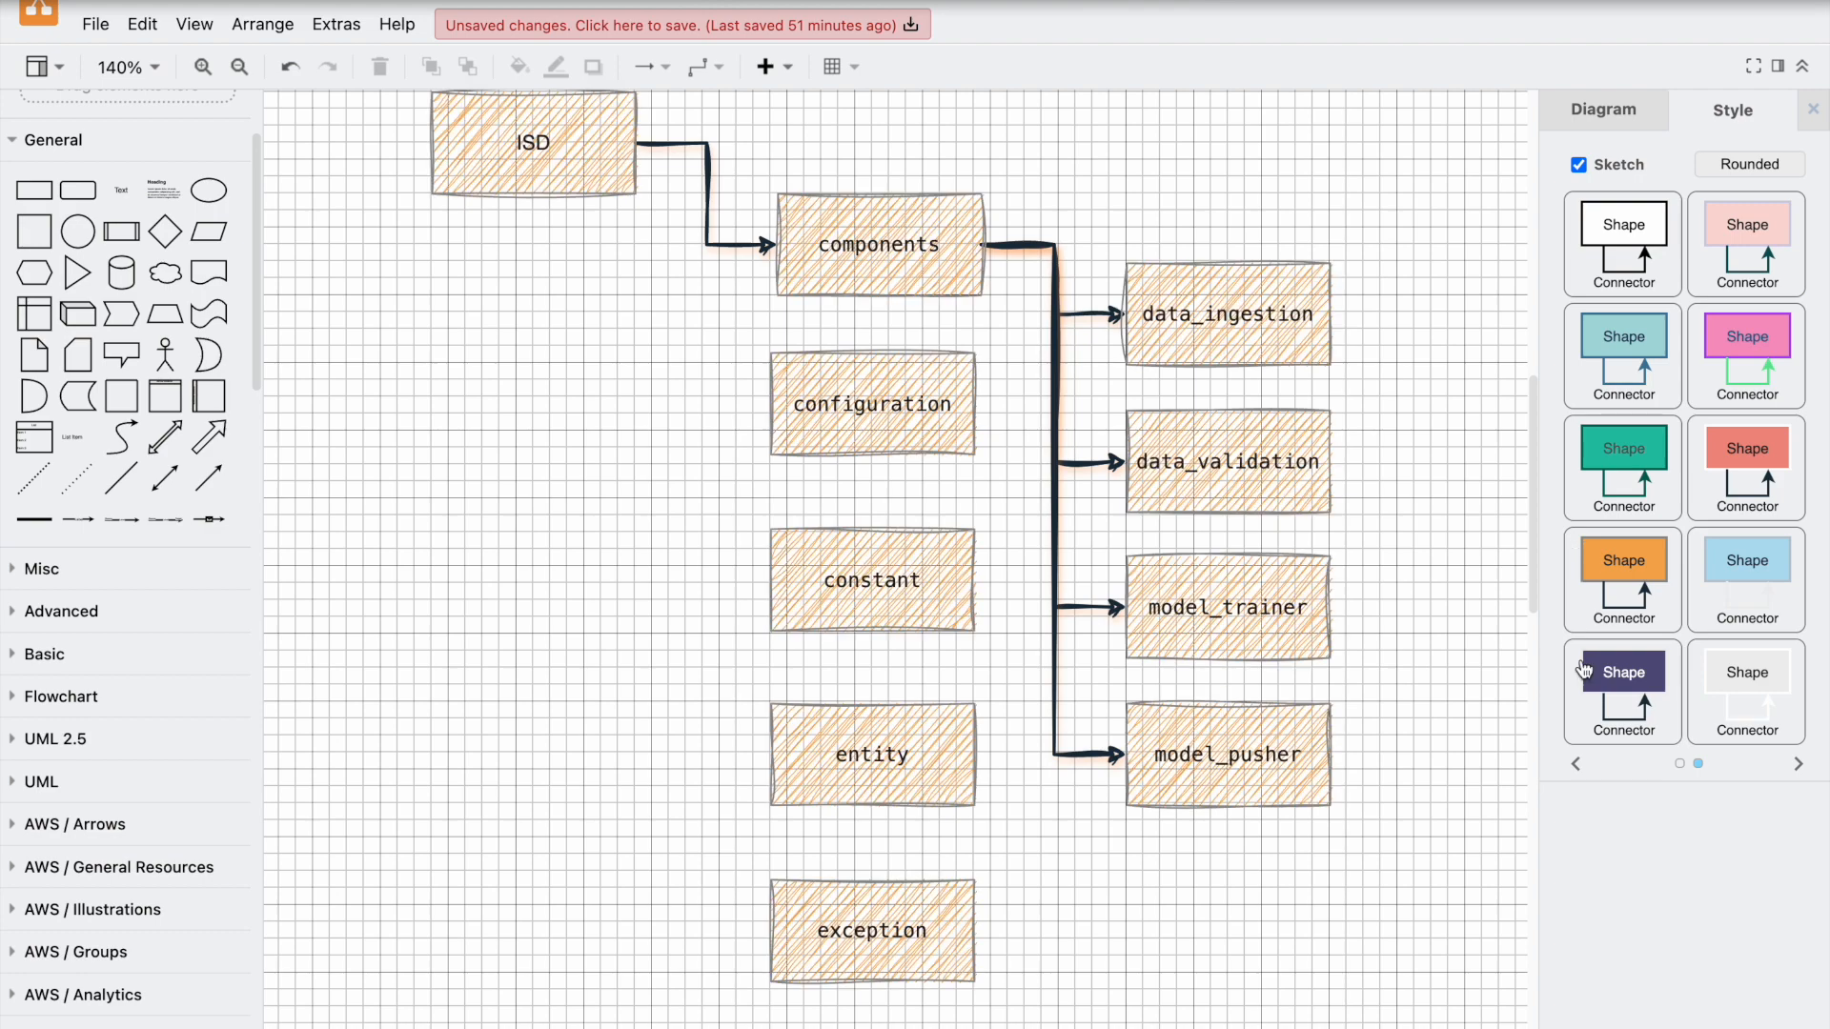
click(1627, 703)
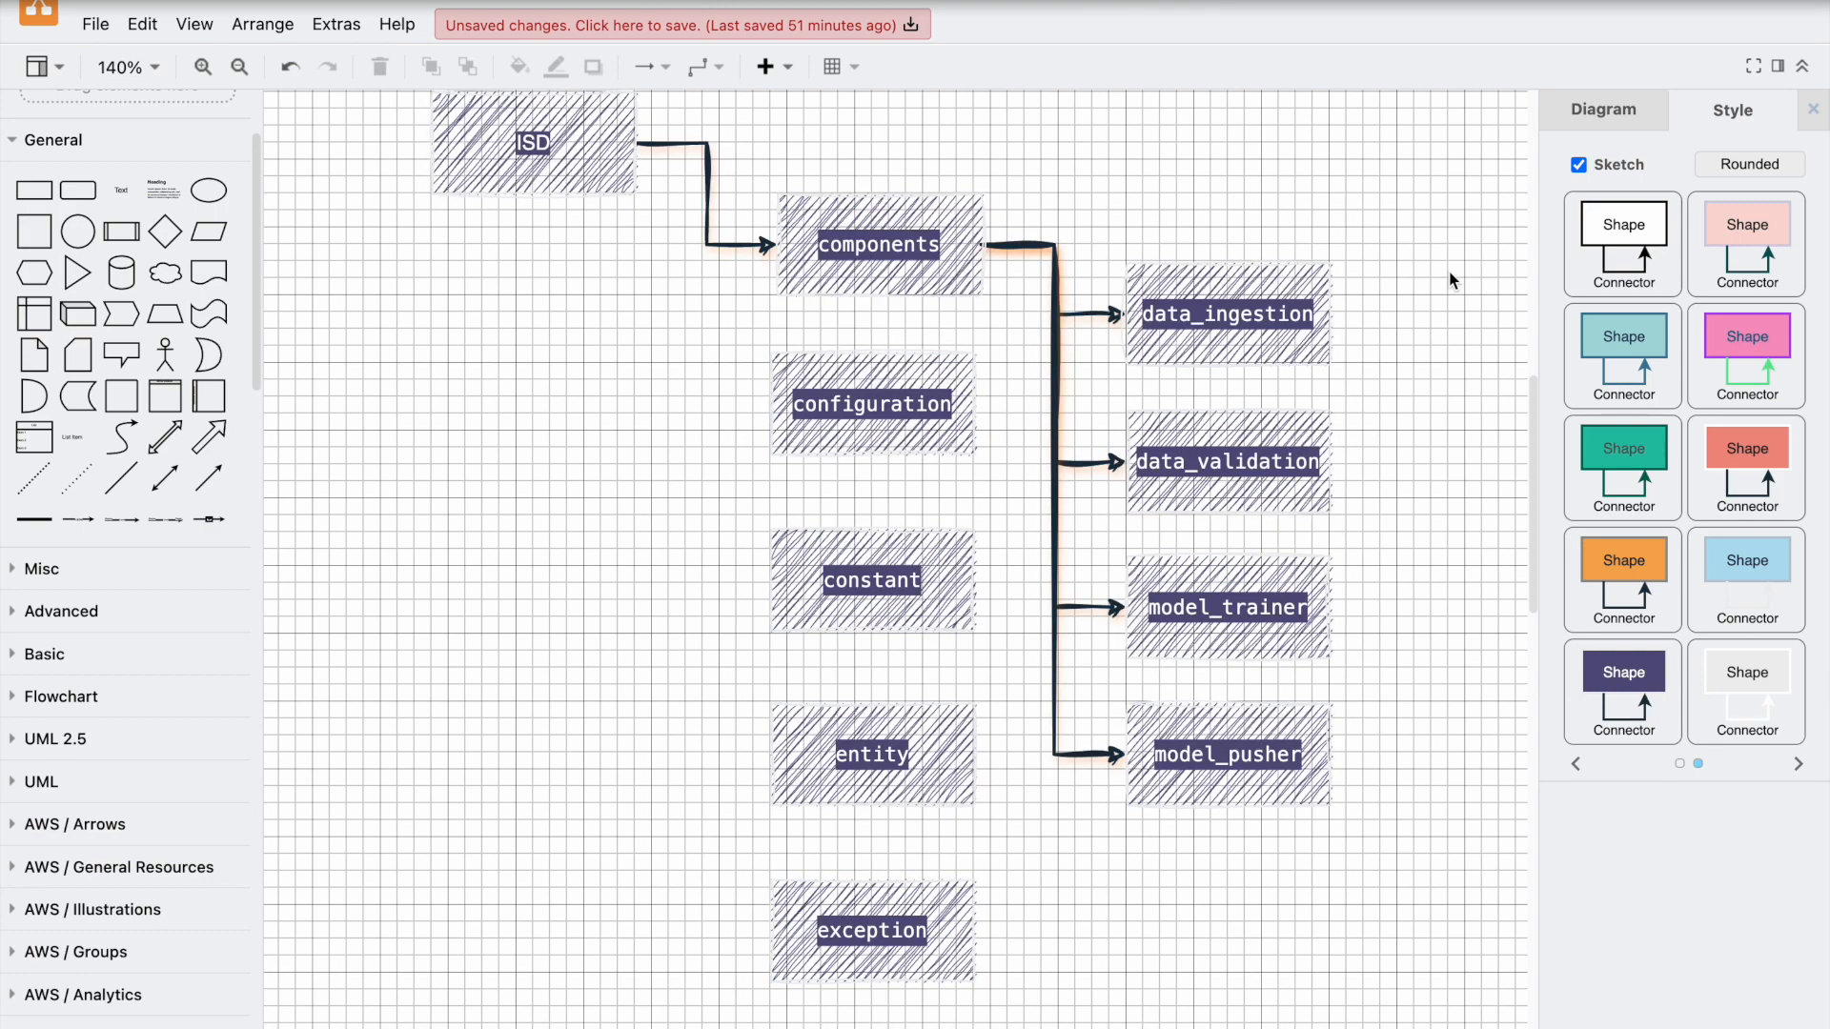
scroll(1449, 276, up, 2)
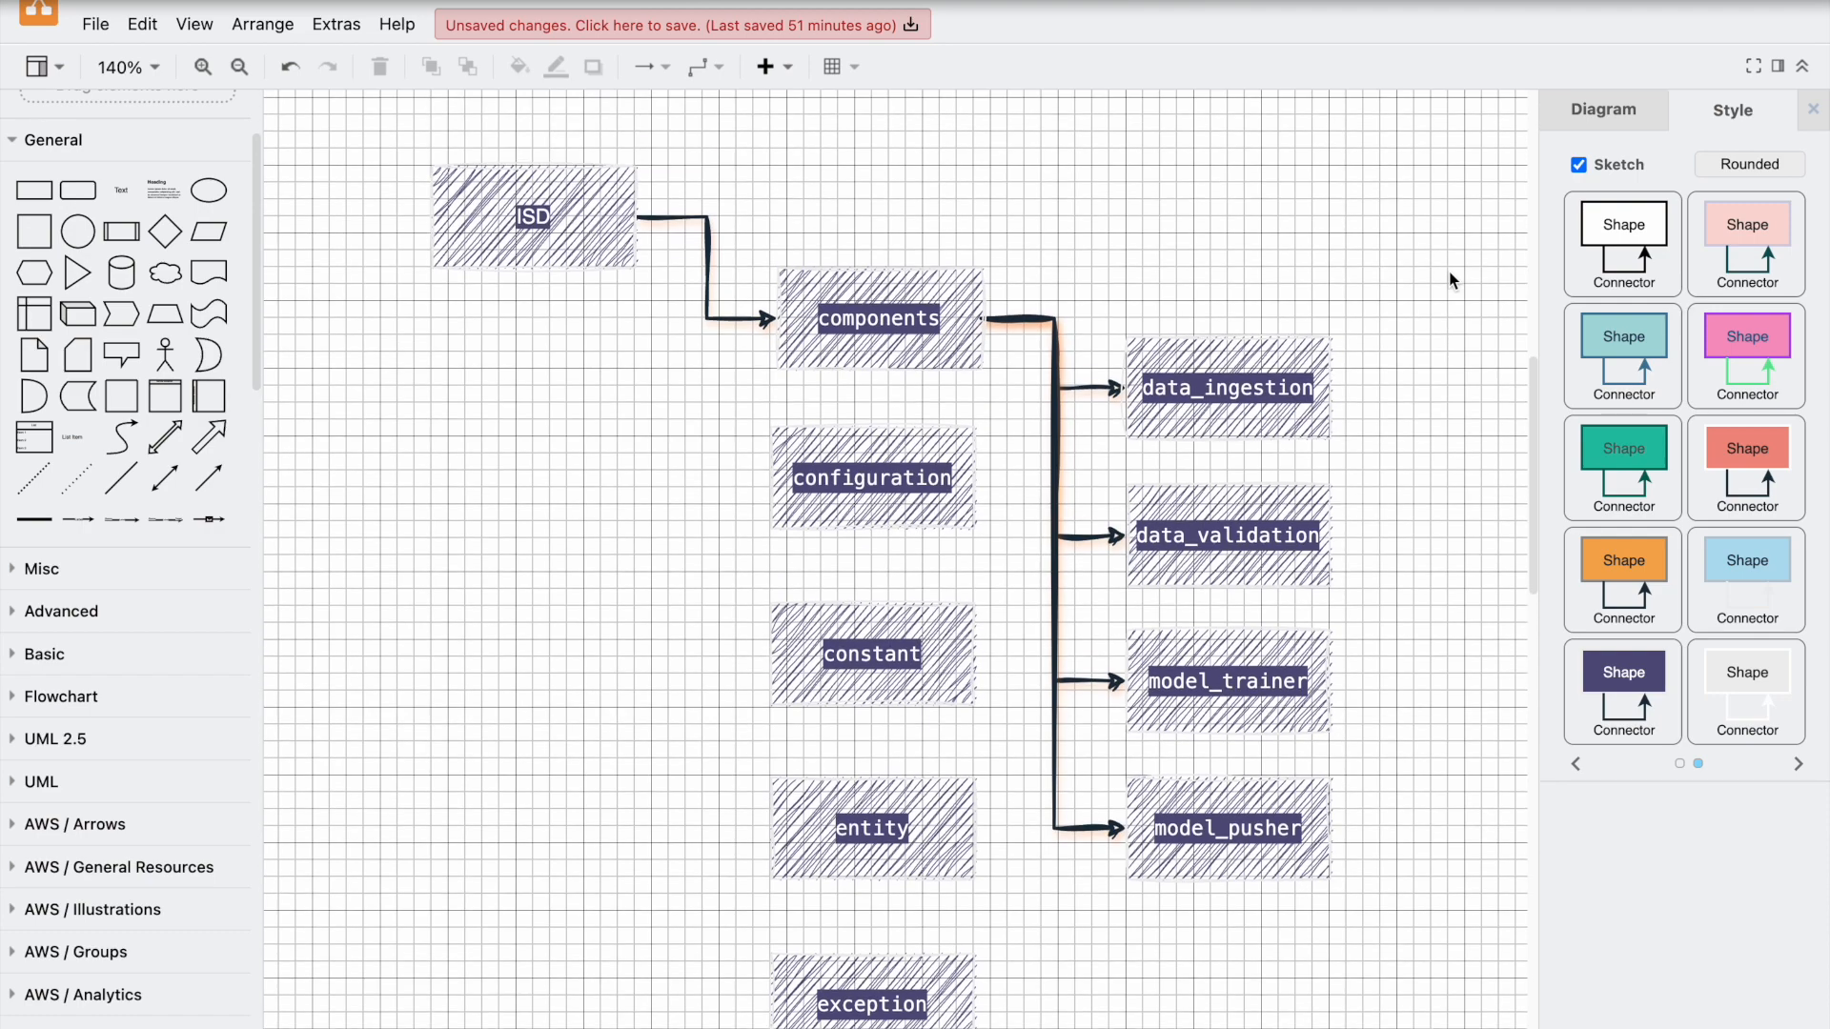
click(1636, 462)
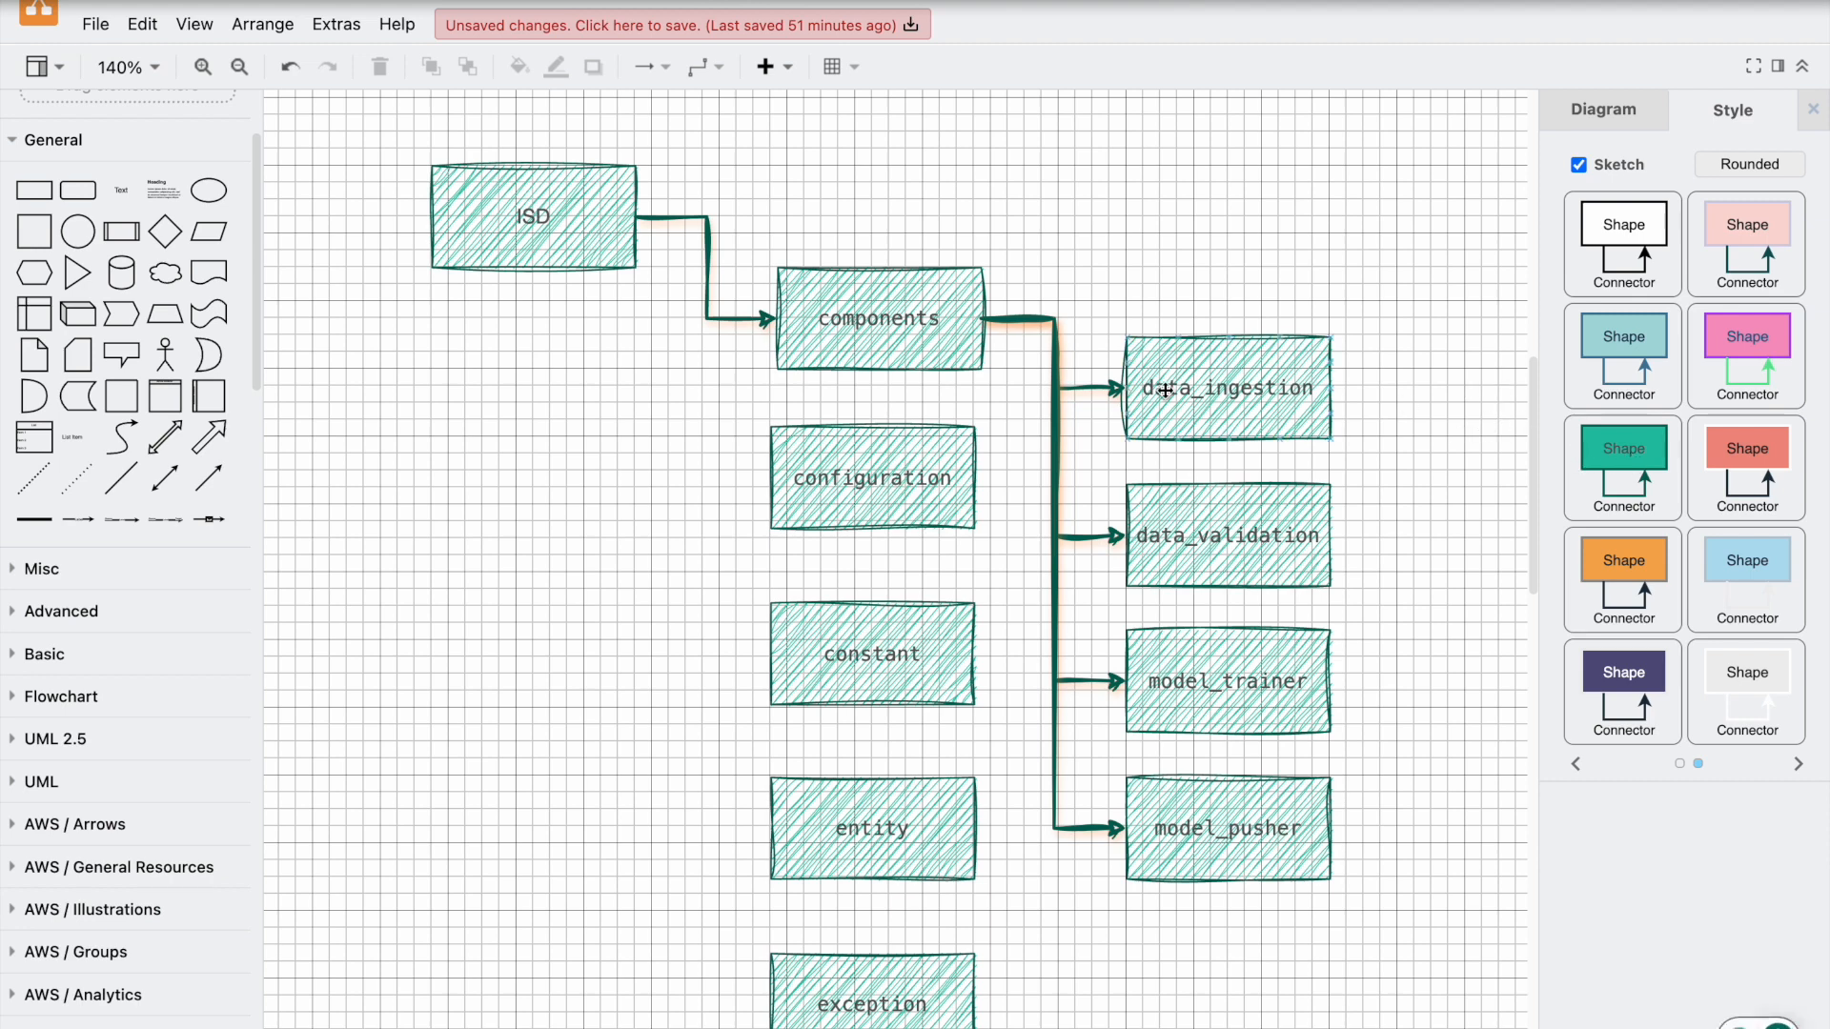
Step: Try replacing the arrow from ISD to components by deleting it and drawing a new one
click(706, 219)
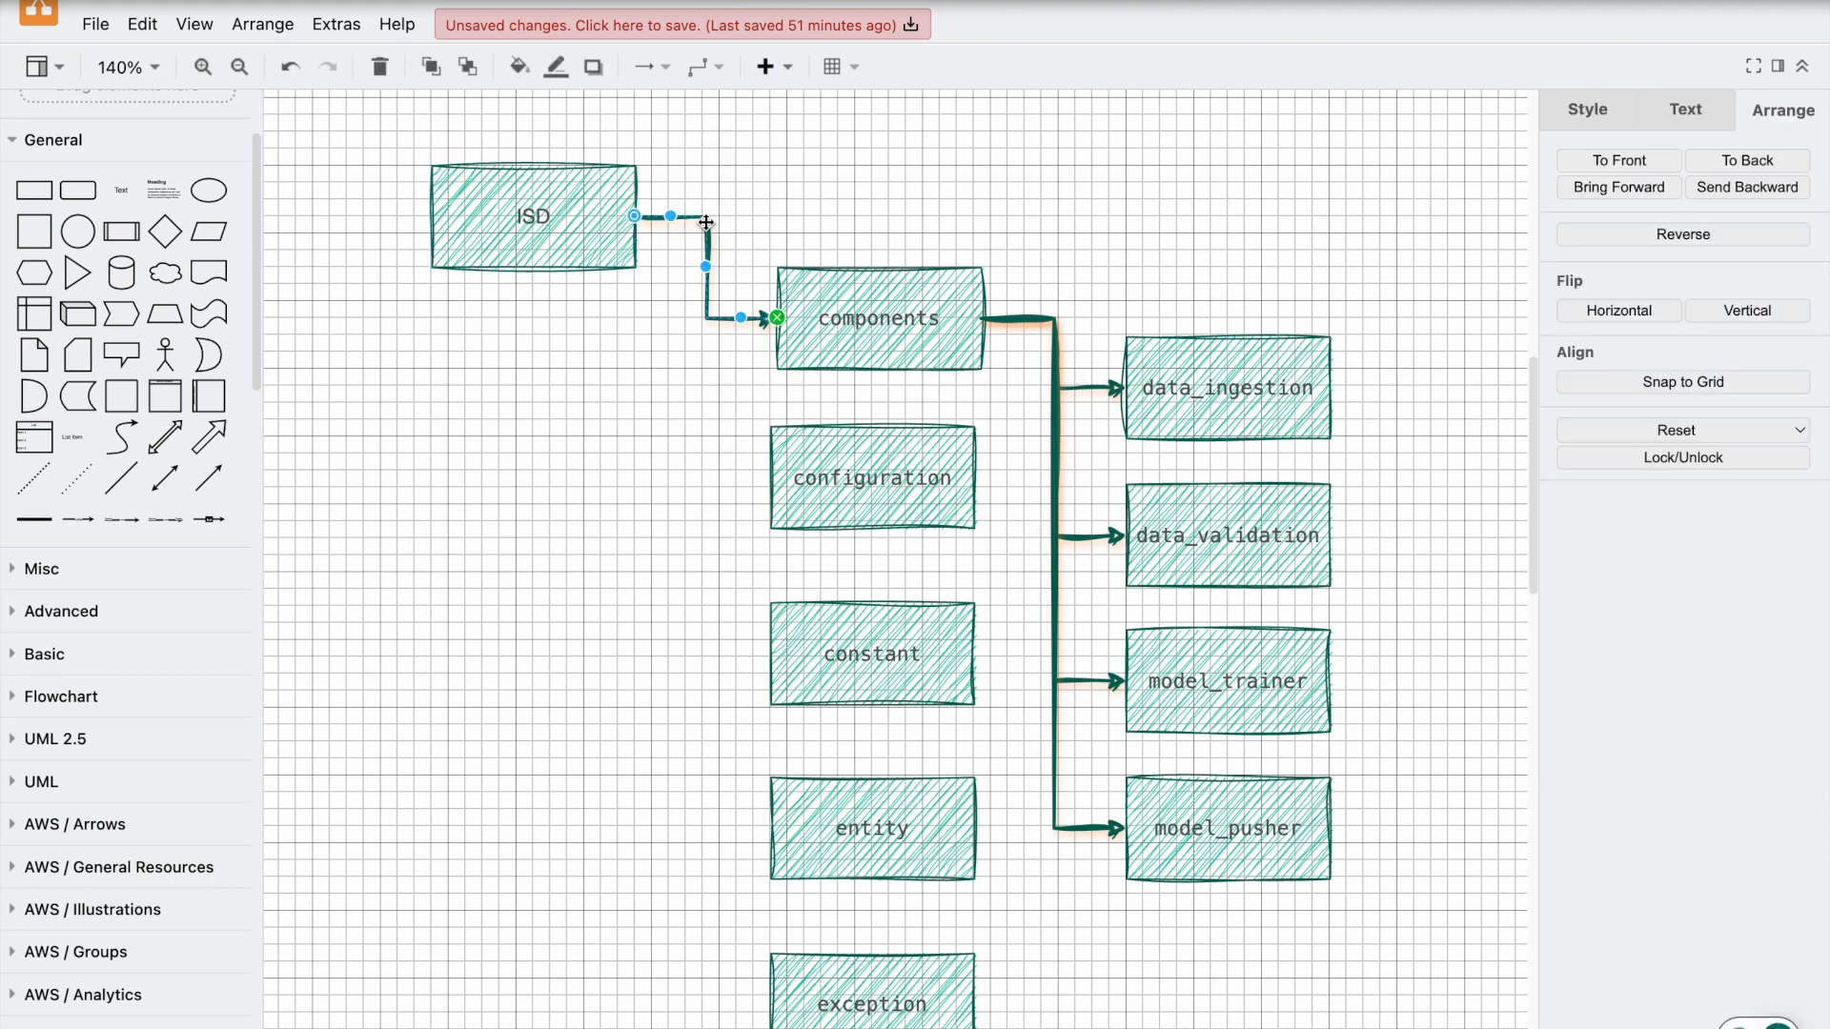
key(Delete)
click(530, 225)
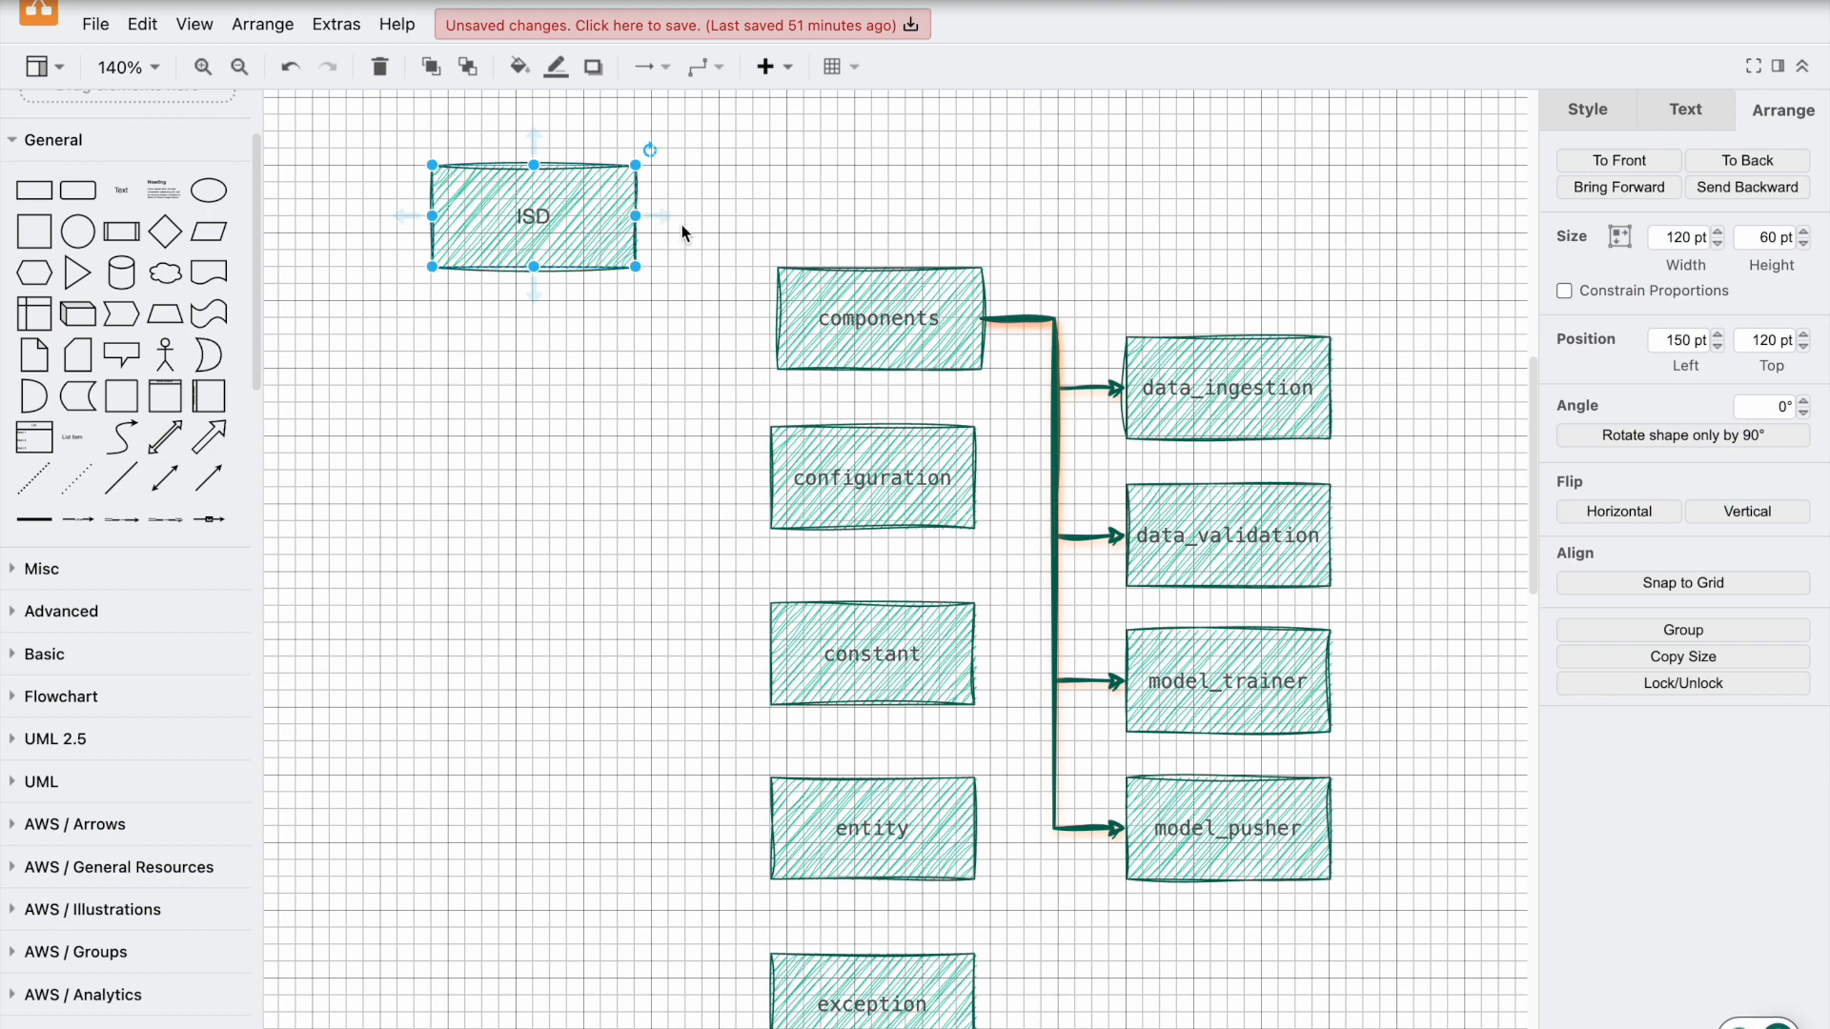
drag(664, 218, 791, 324)
key(ctrl+z)
key(ctrl+shift+z)
click(1184, 234)
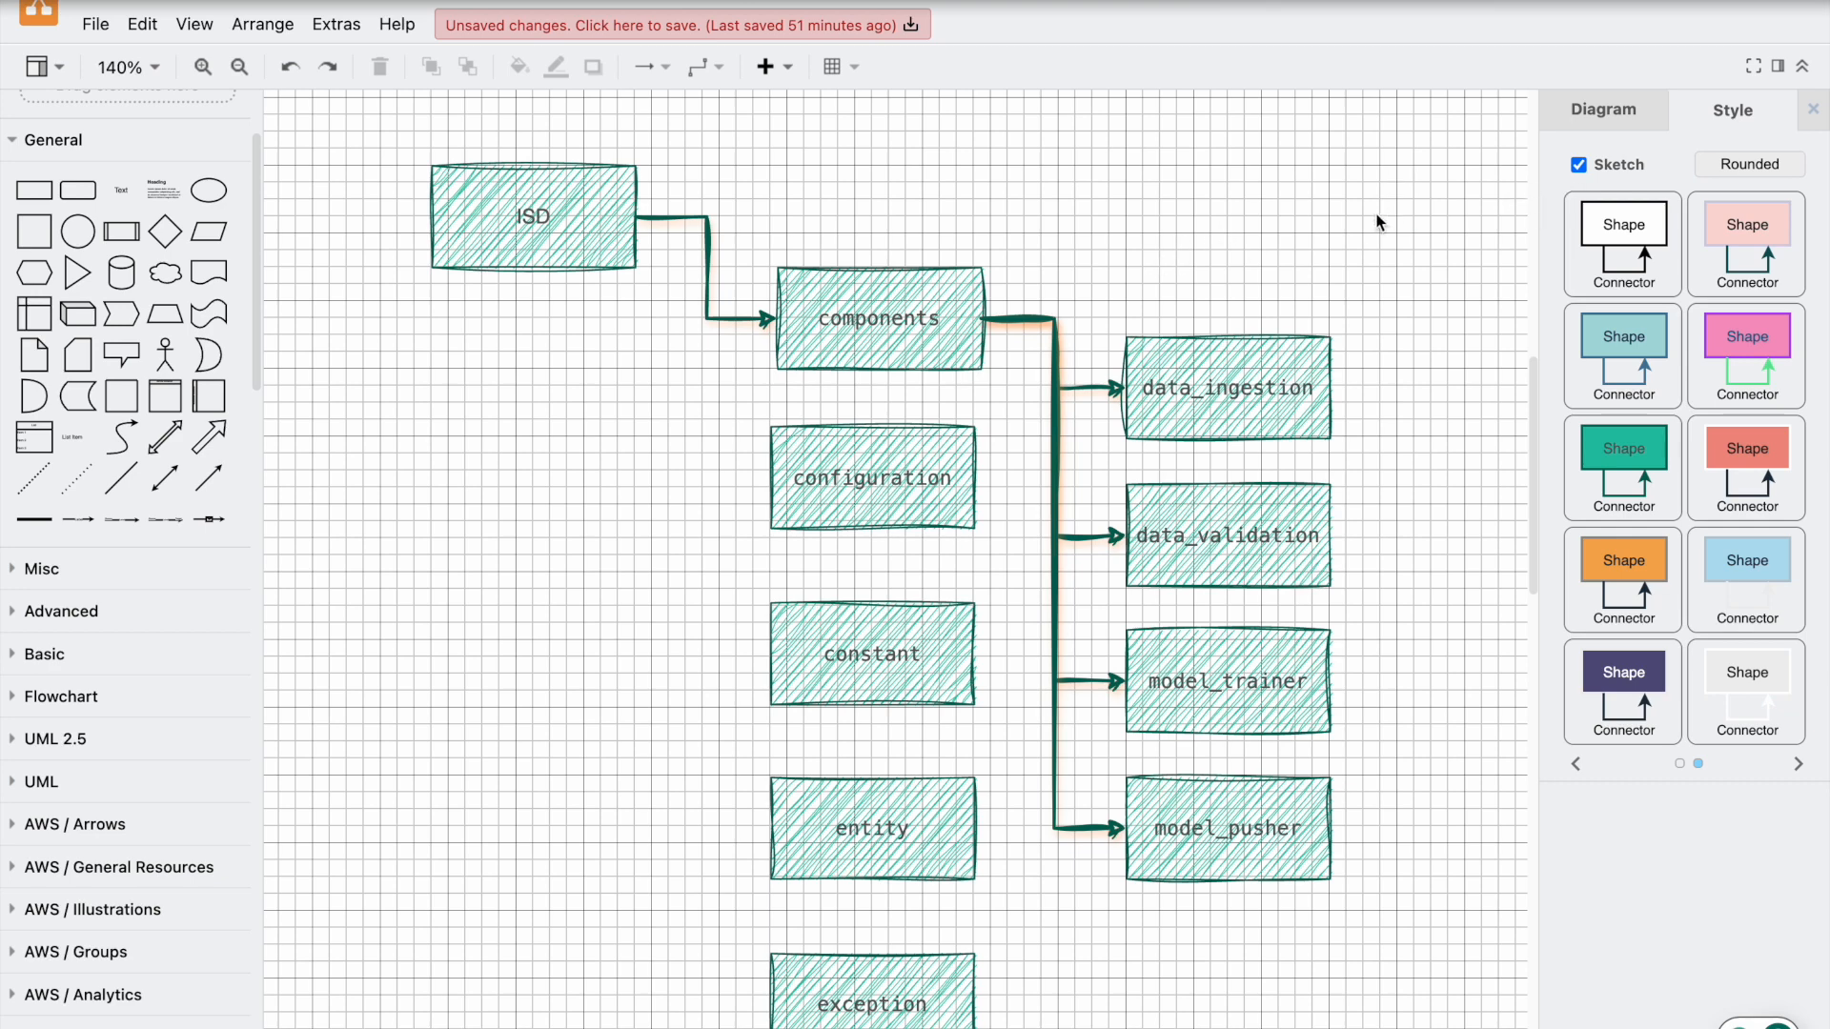
Step: Turn off the Sketch style and apply the dark purple theme to the diagram
click(1578, 164)
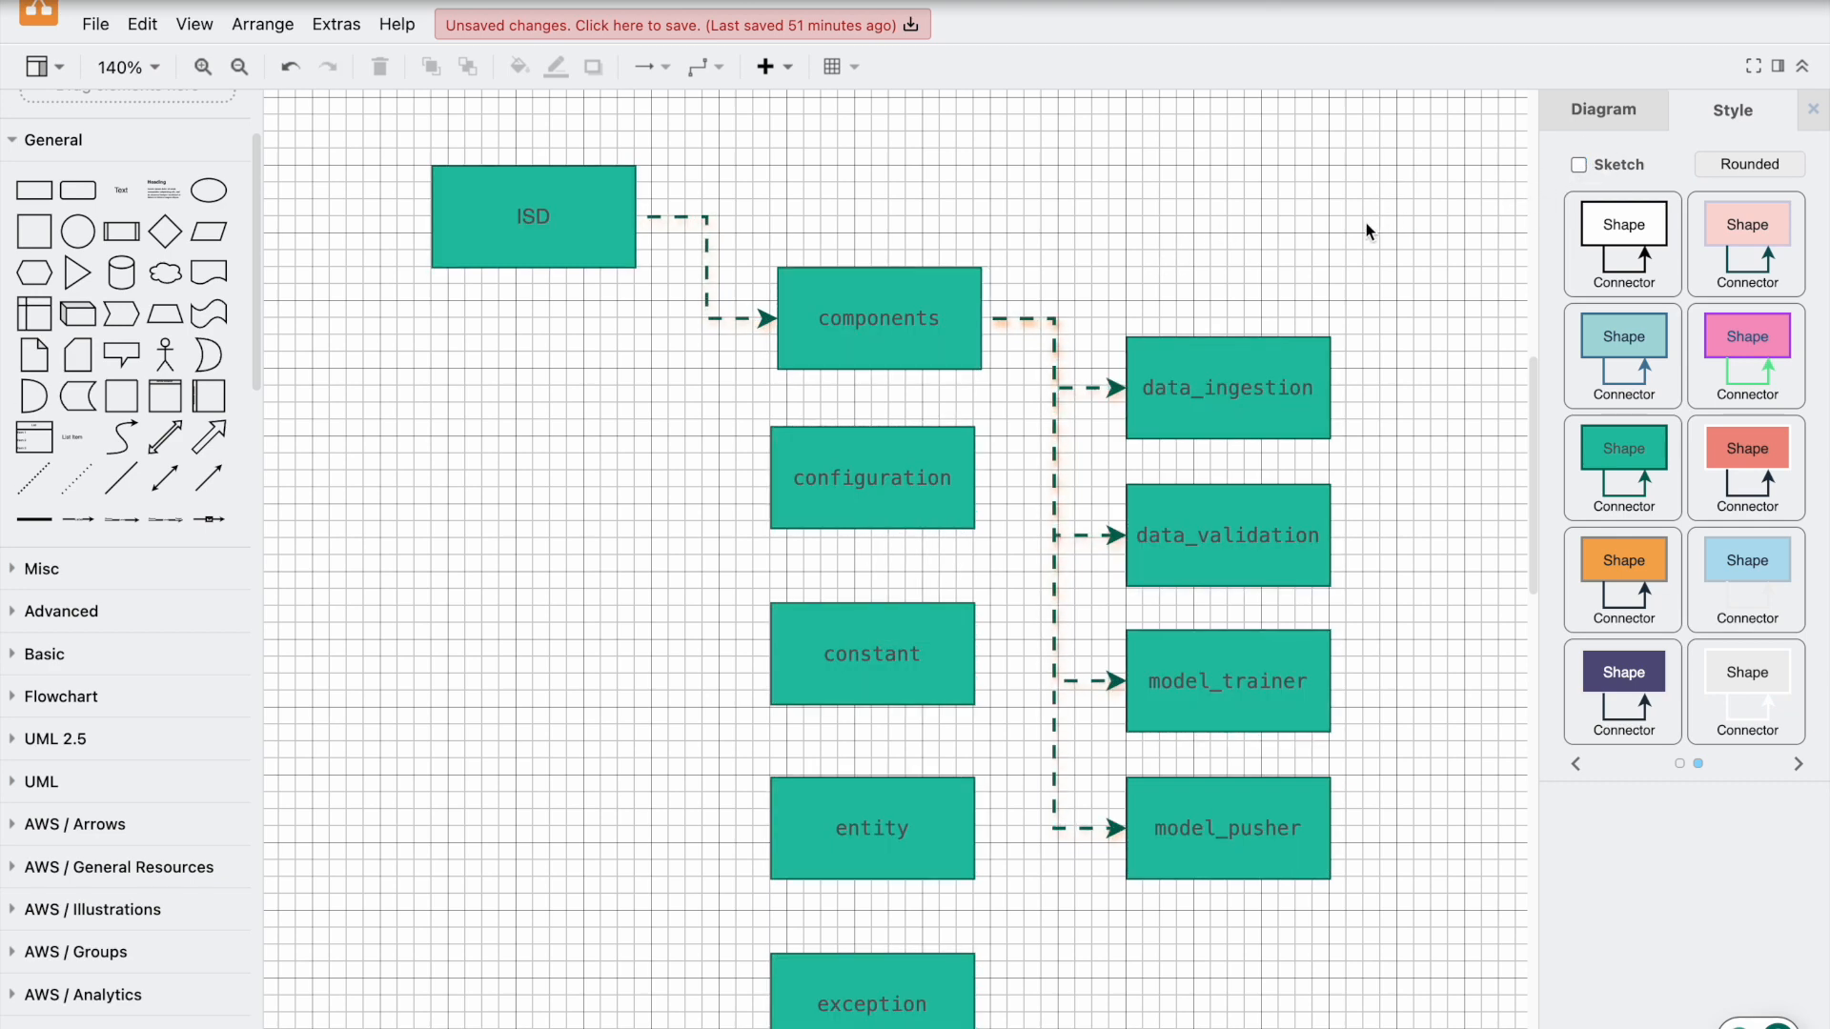
click(1623, 672)
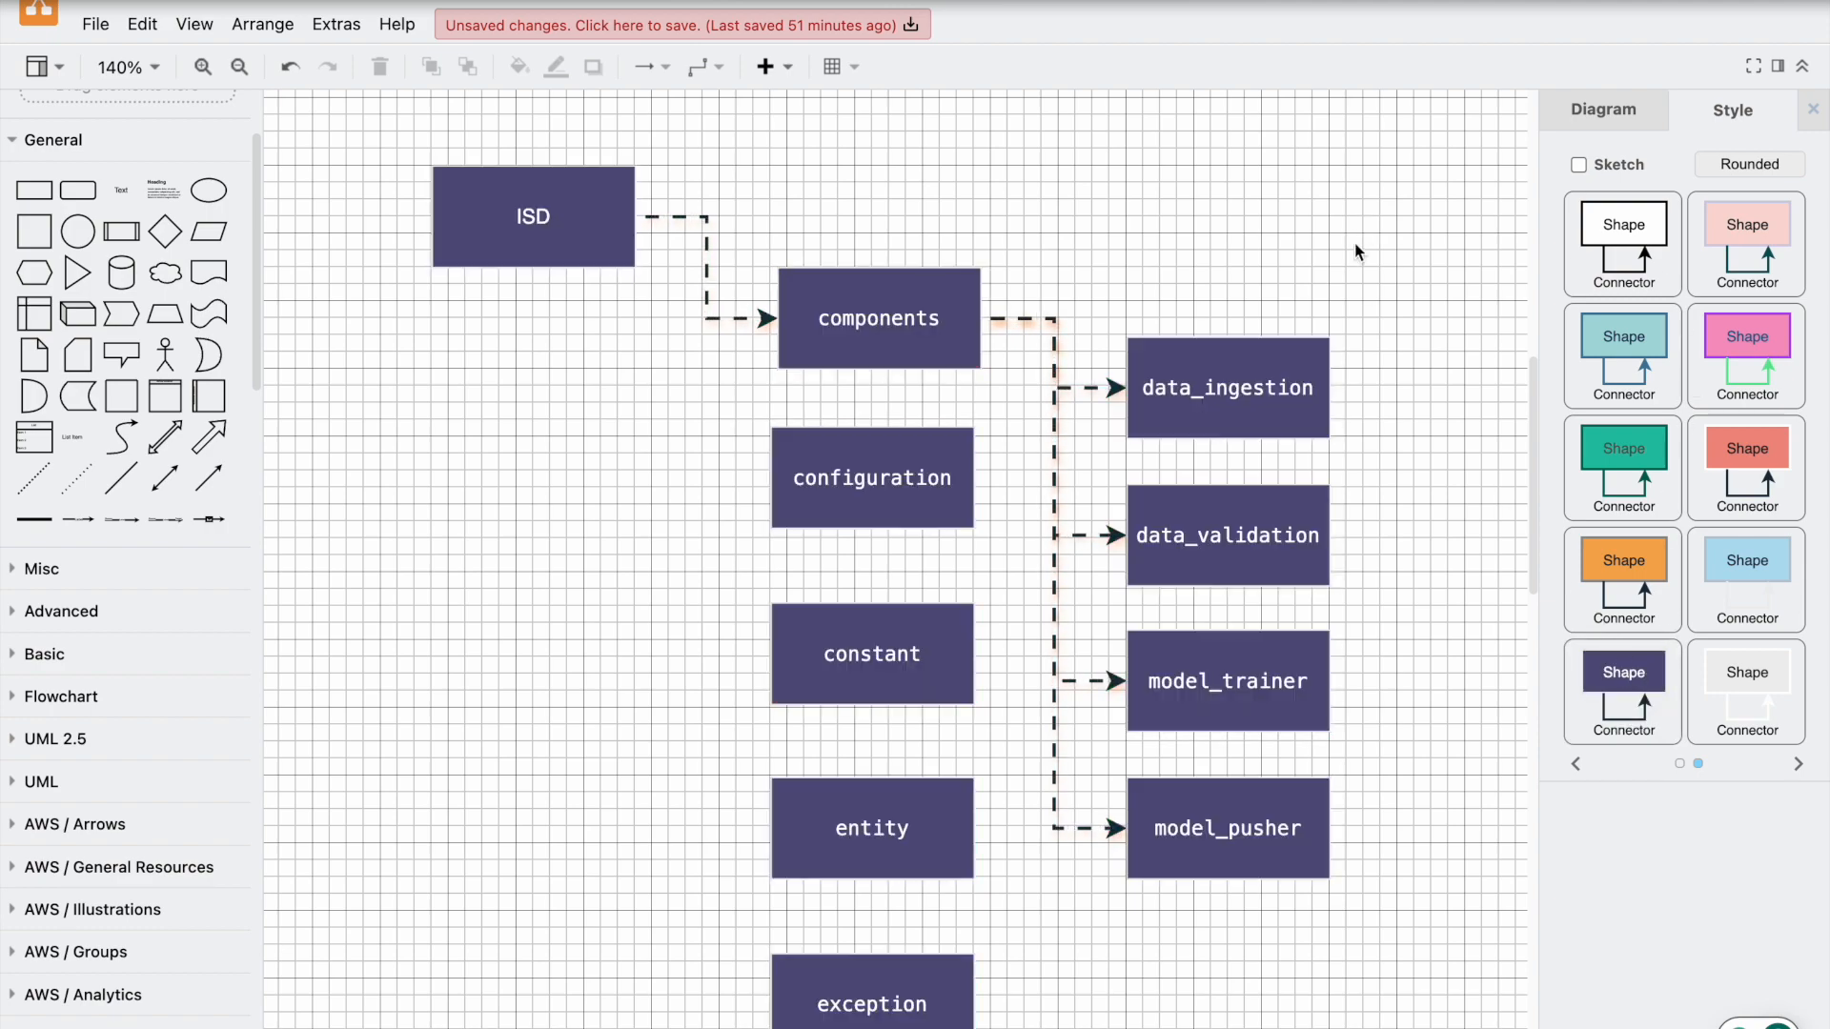
scroll(1348, 227, down, 1)
scroll(1348, 227, down, 5)
scroll(1347, 227, up, 6)
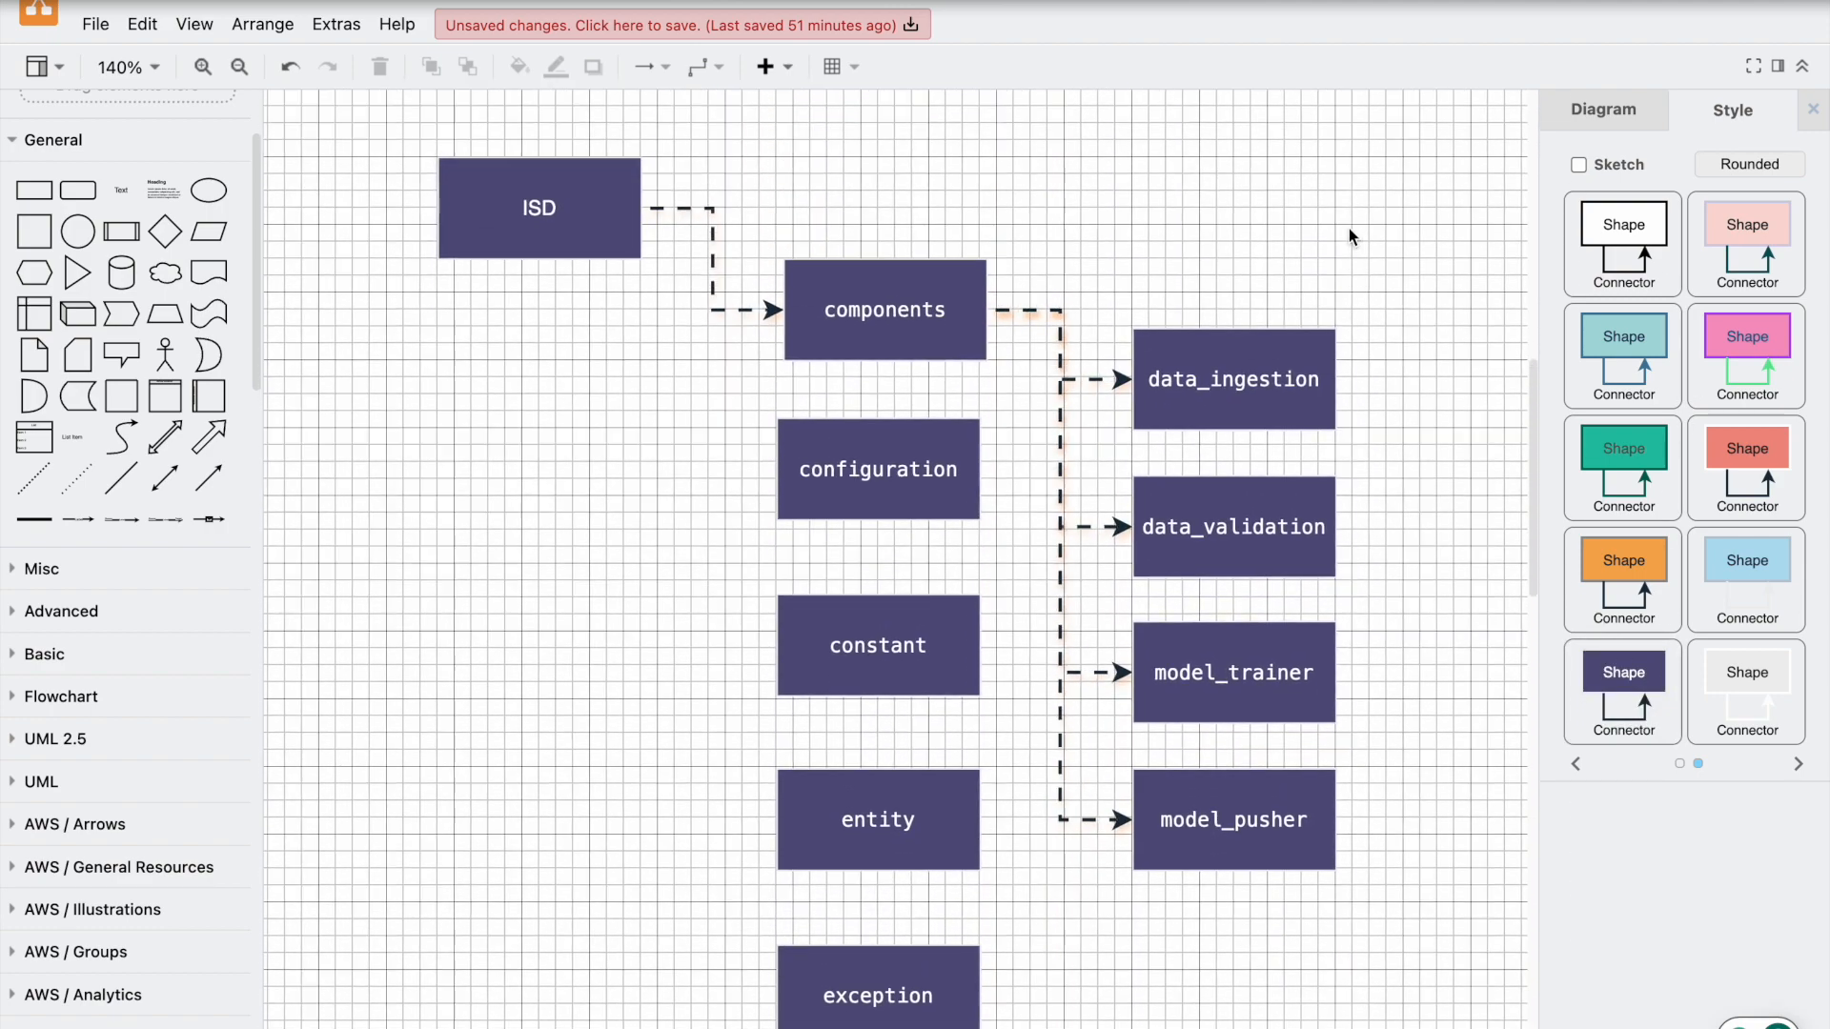
Step: Turn off the grid display for the diagram
click(1584, 126)
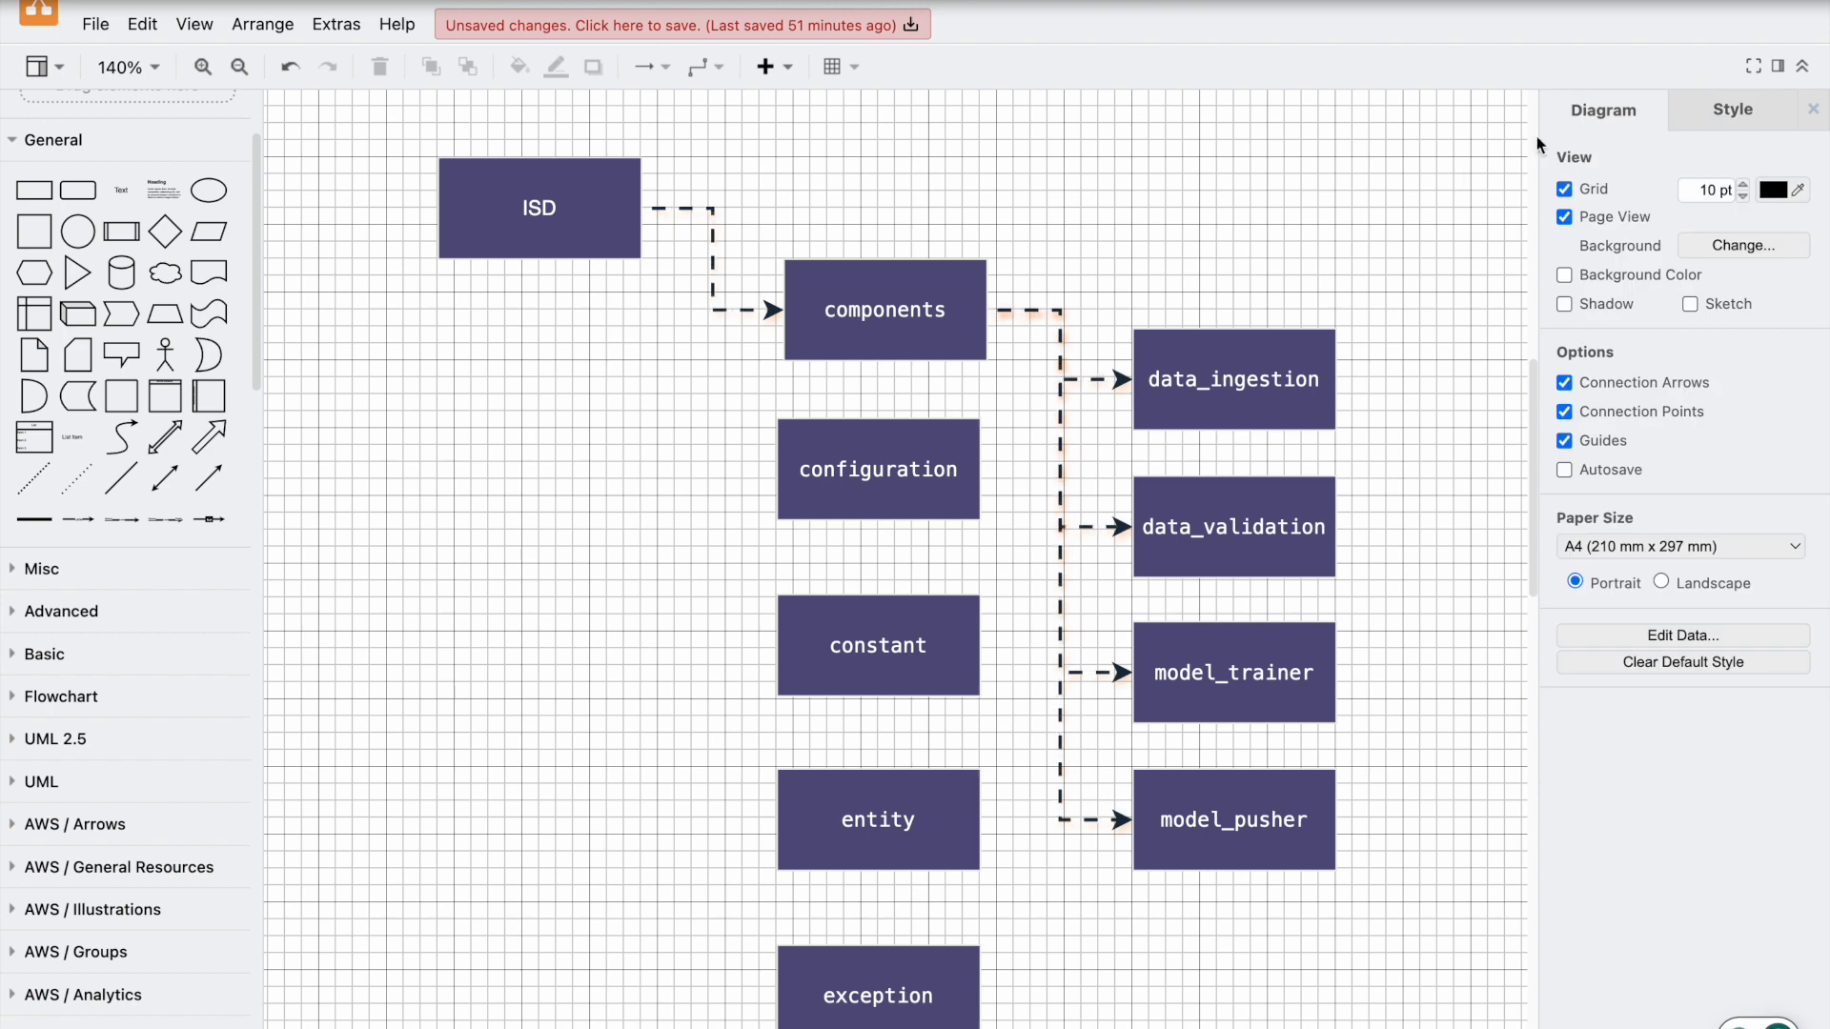
click(1590, 188)
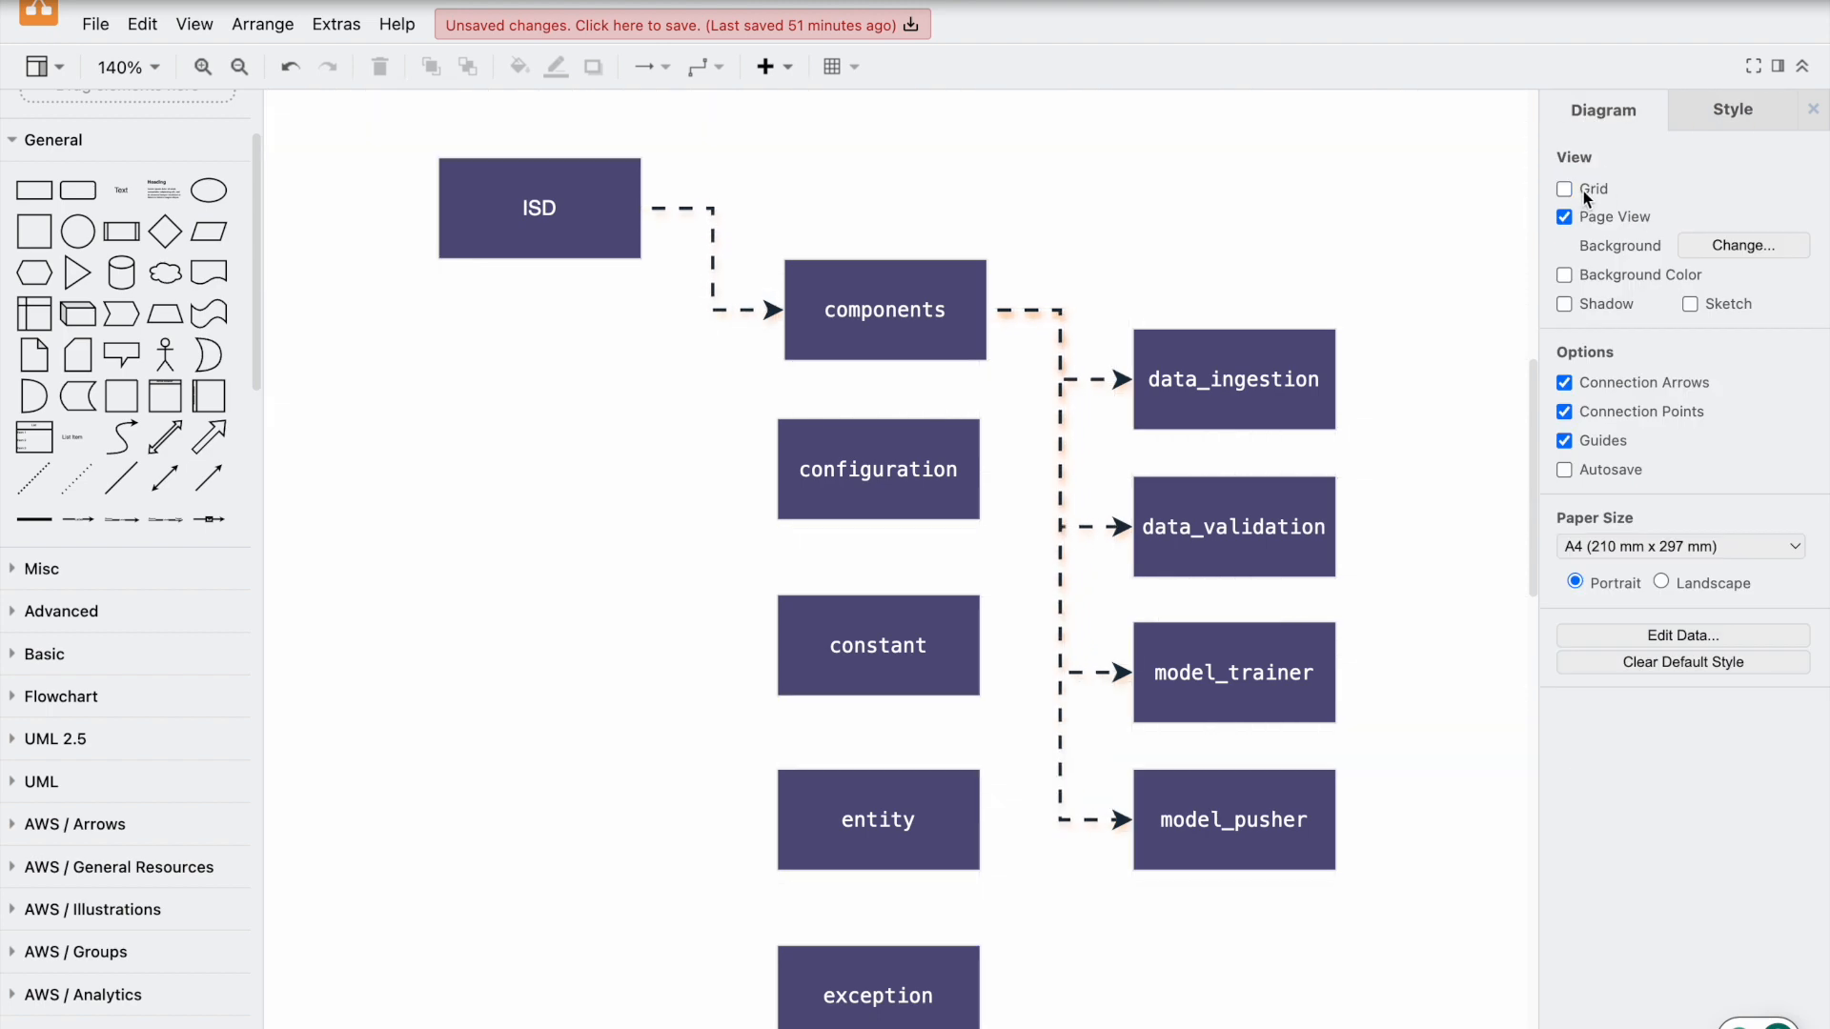
click(1601, 221)
Step: Select the whole diagram and export it as a JPEG with Selection Only and Shadow enabled
key(ctrl+a)
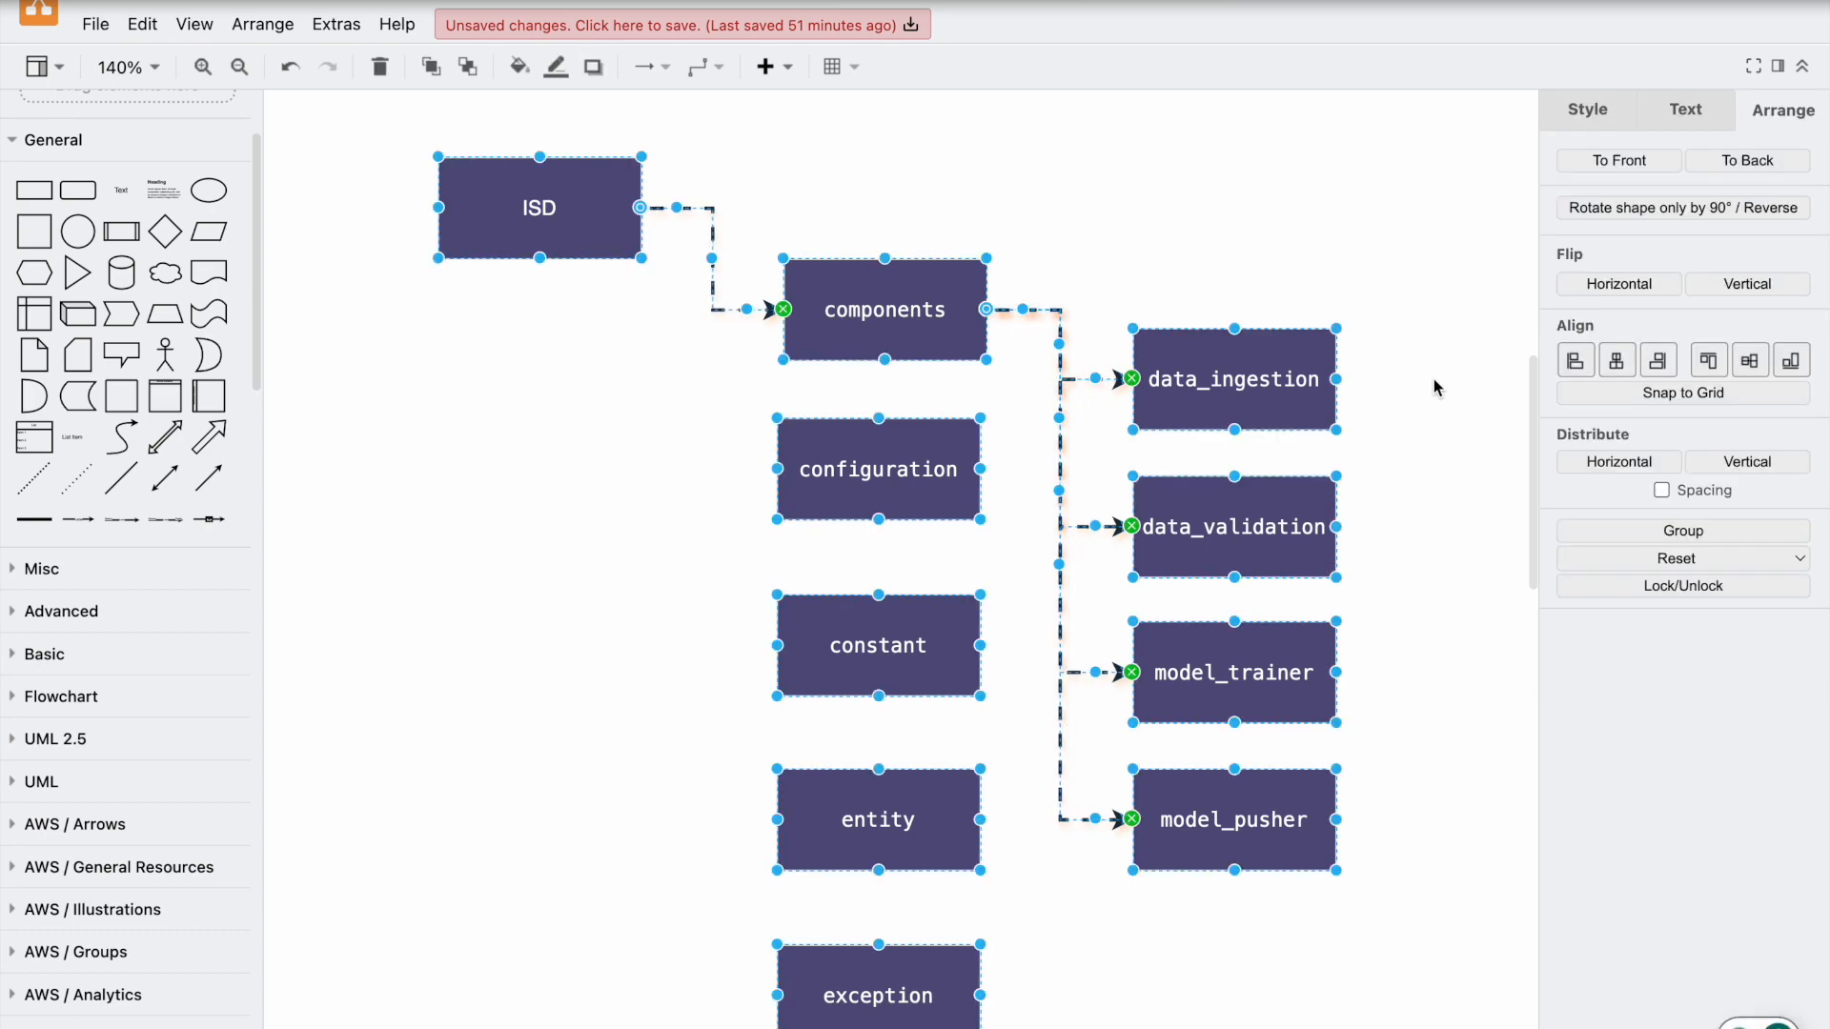
click(95, 24)
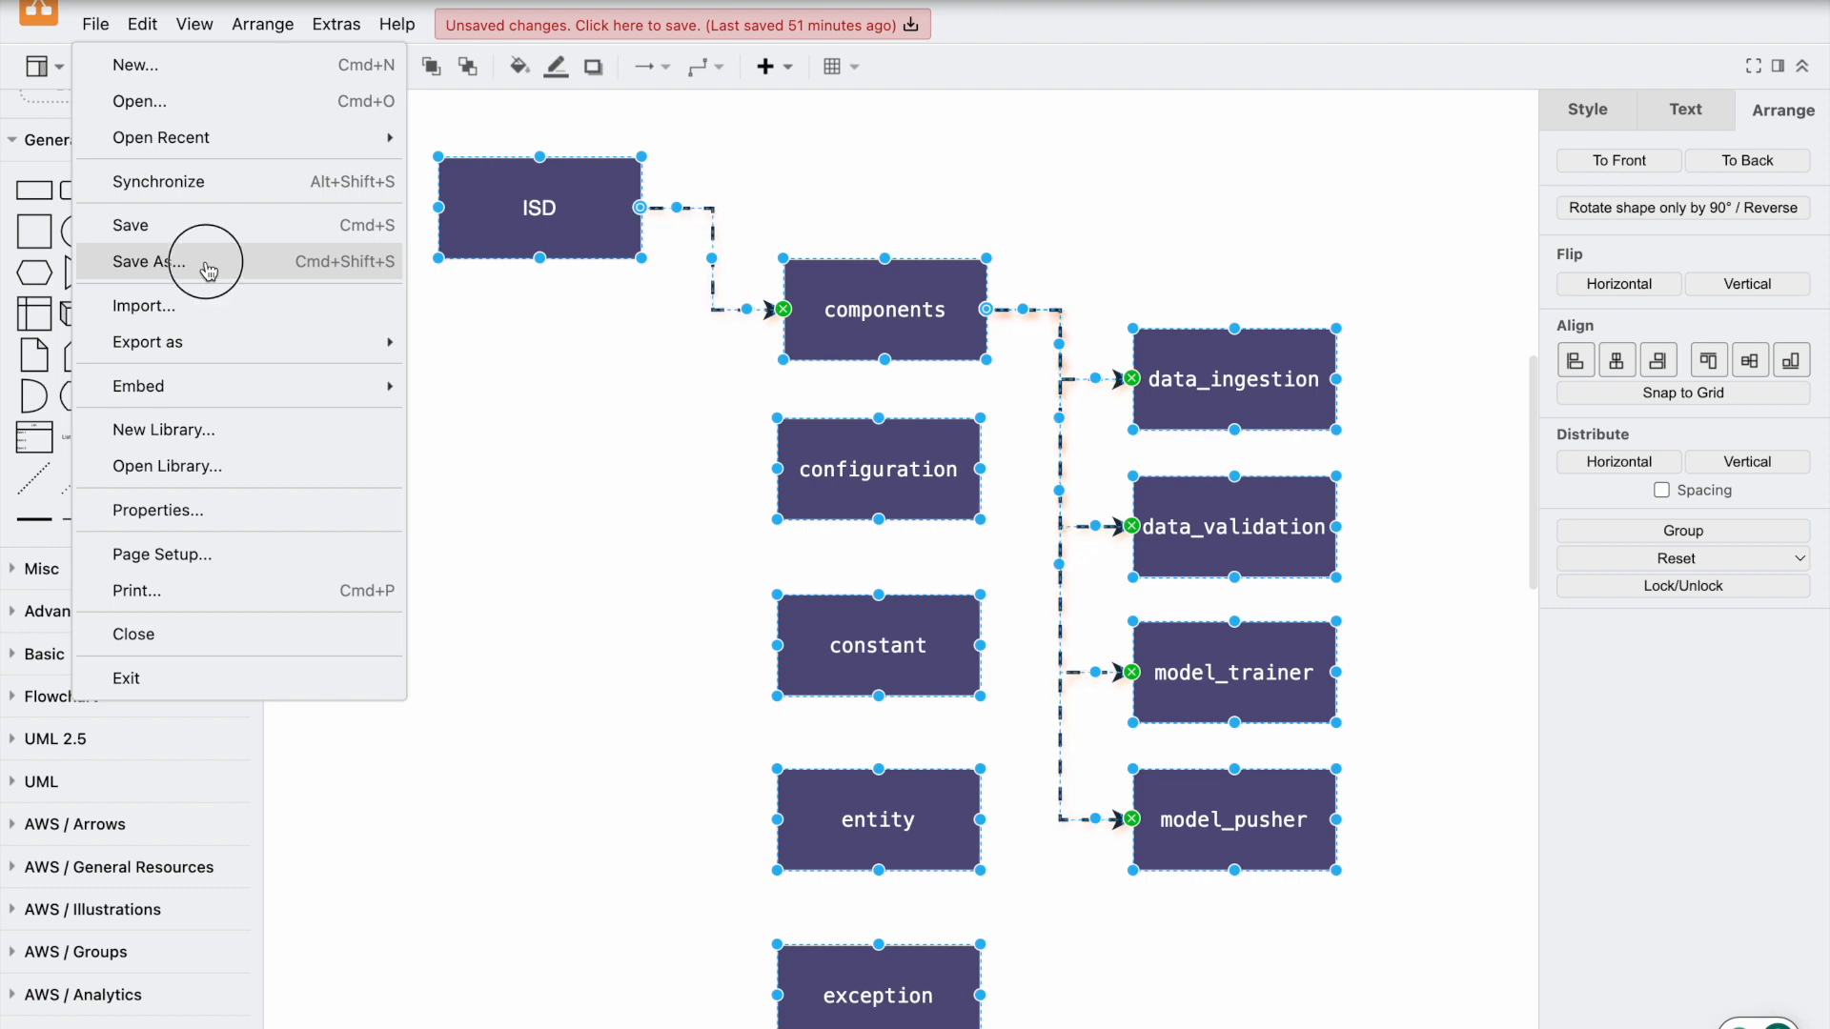
mouse_move(184, 353)
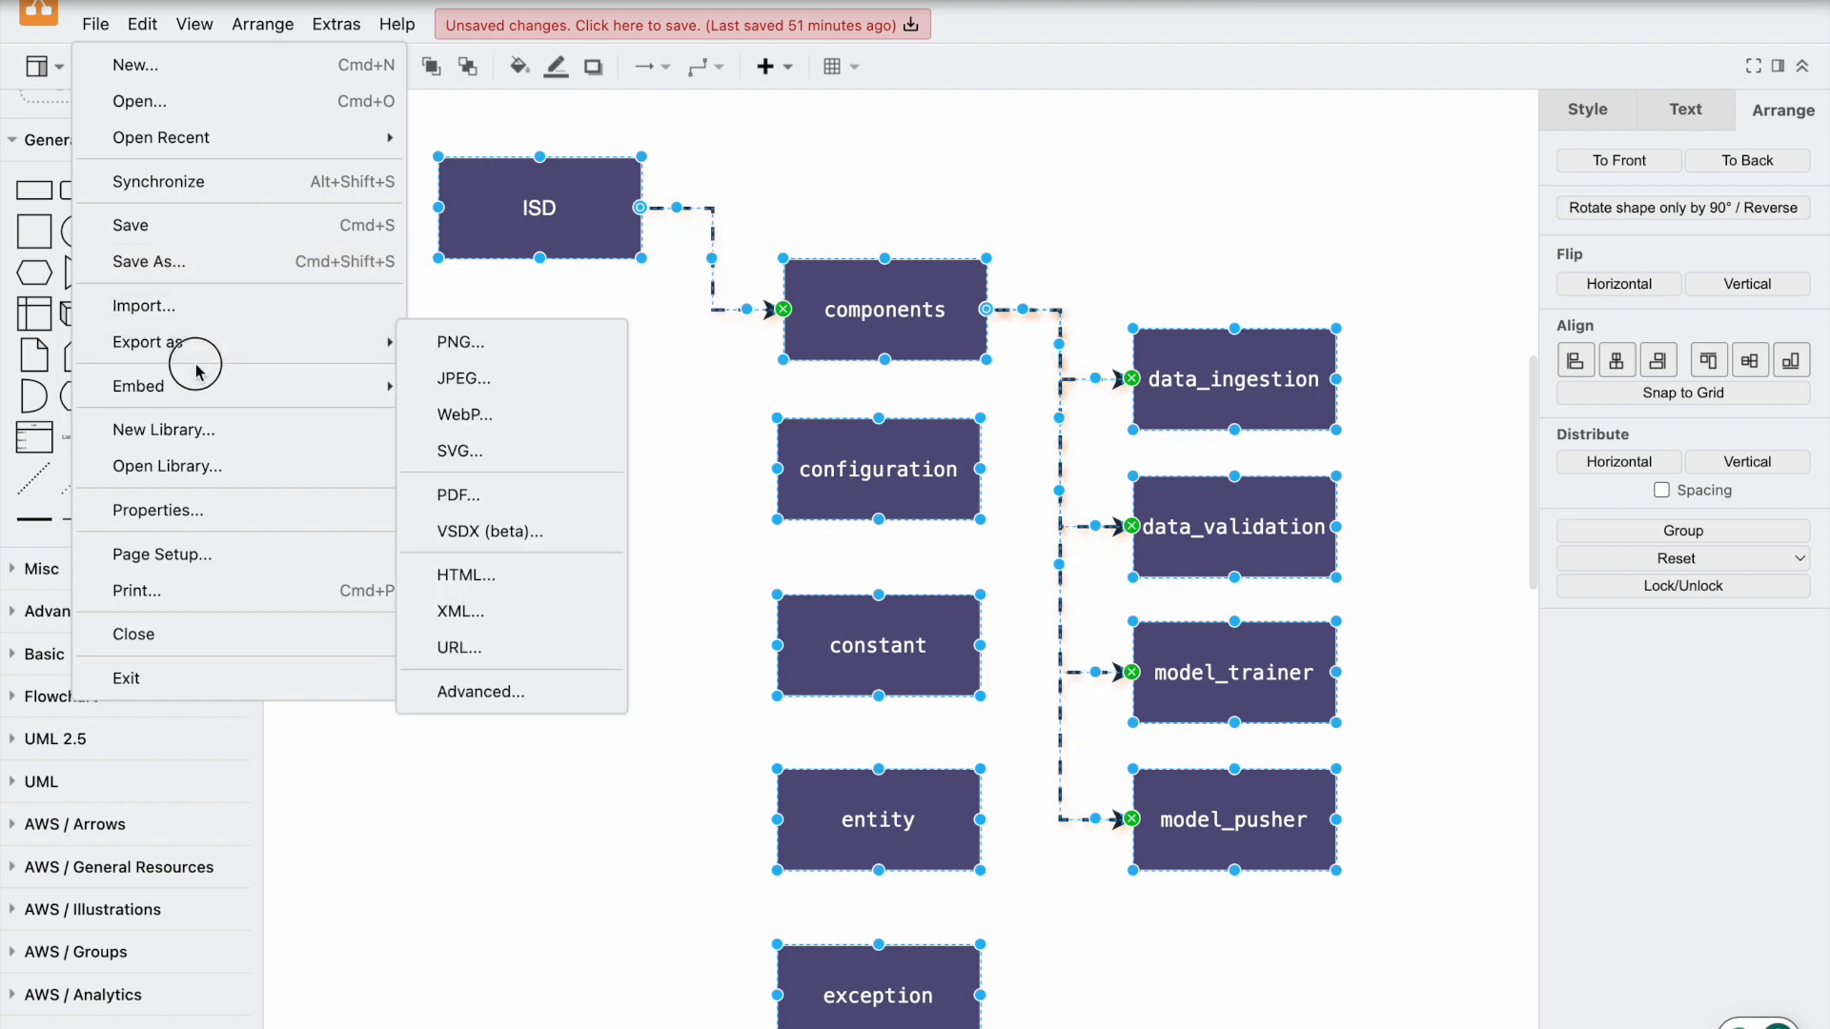
click(462, 379)
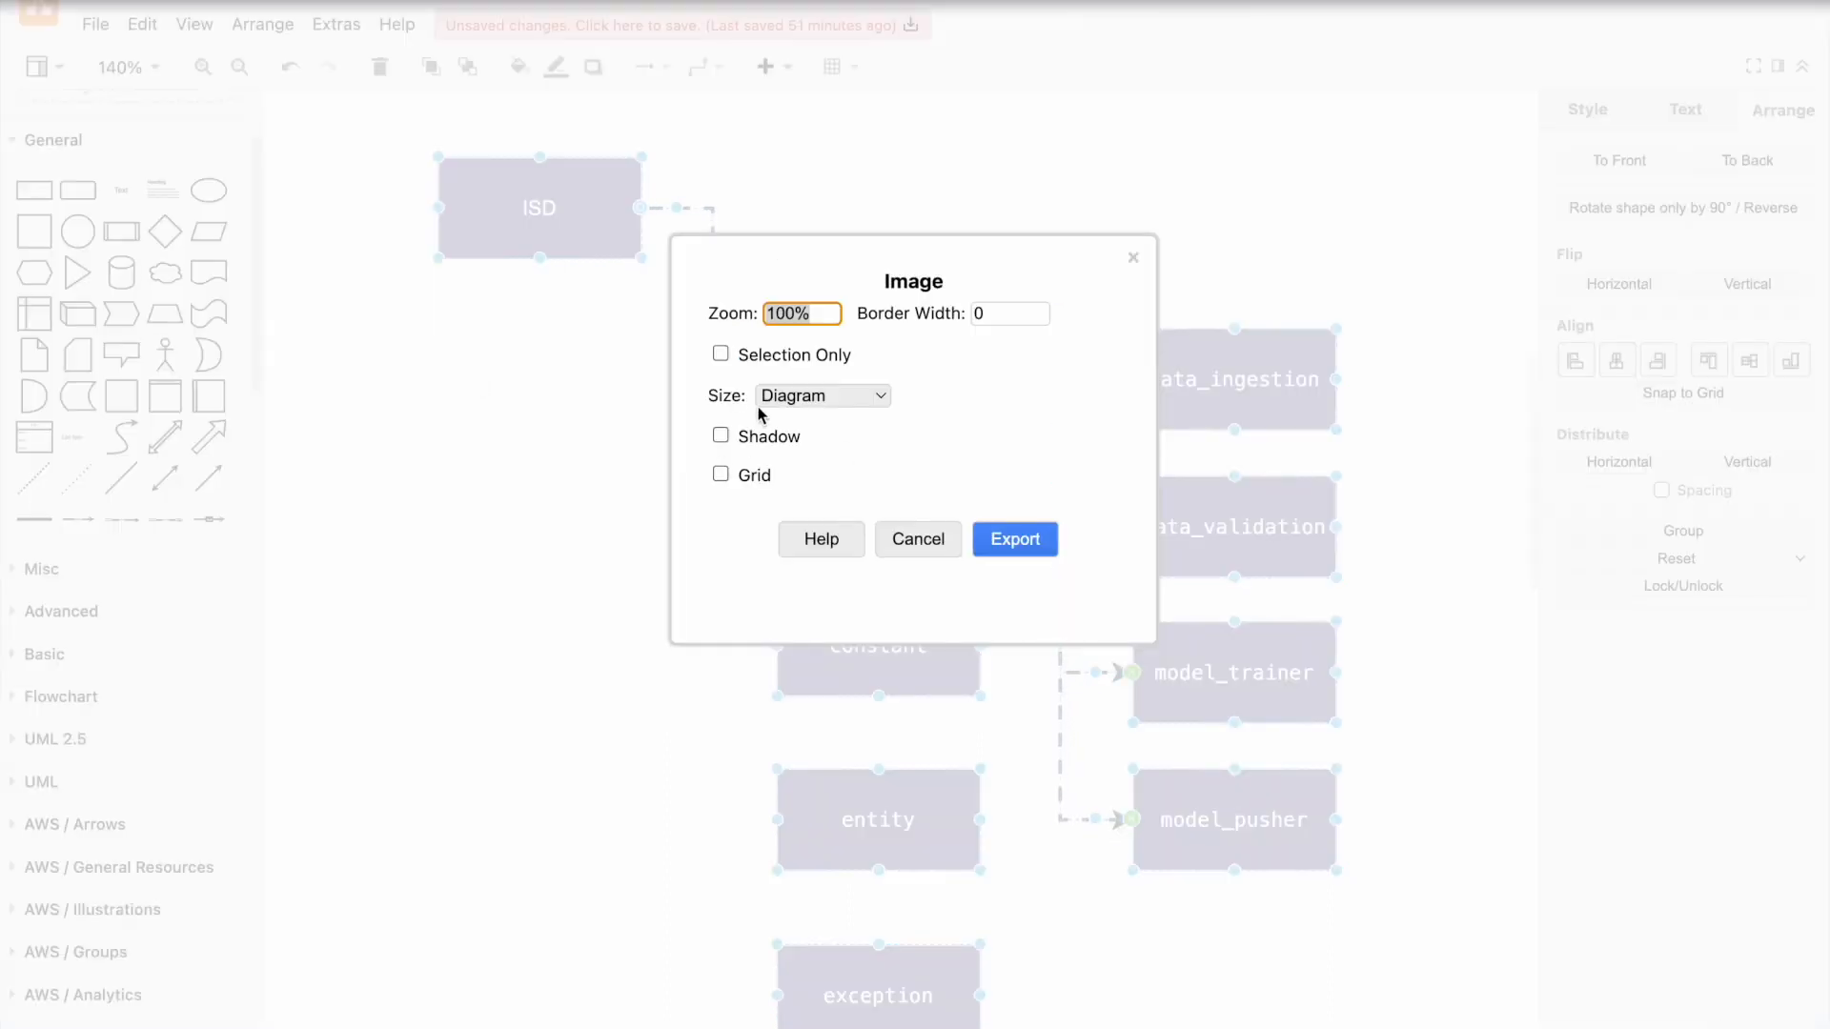
click(761, 356)
click(763, 444)
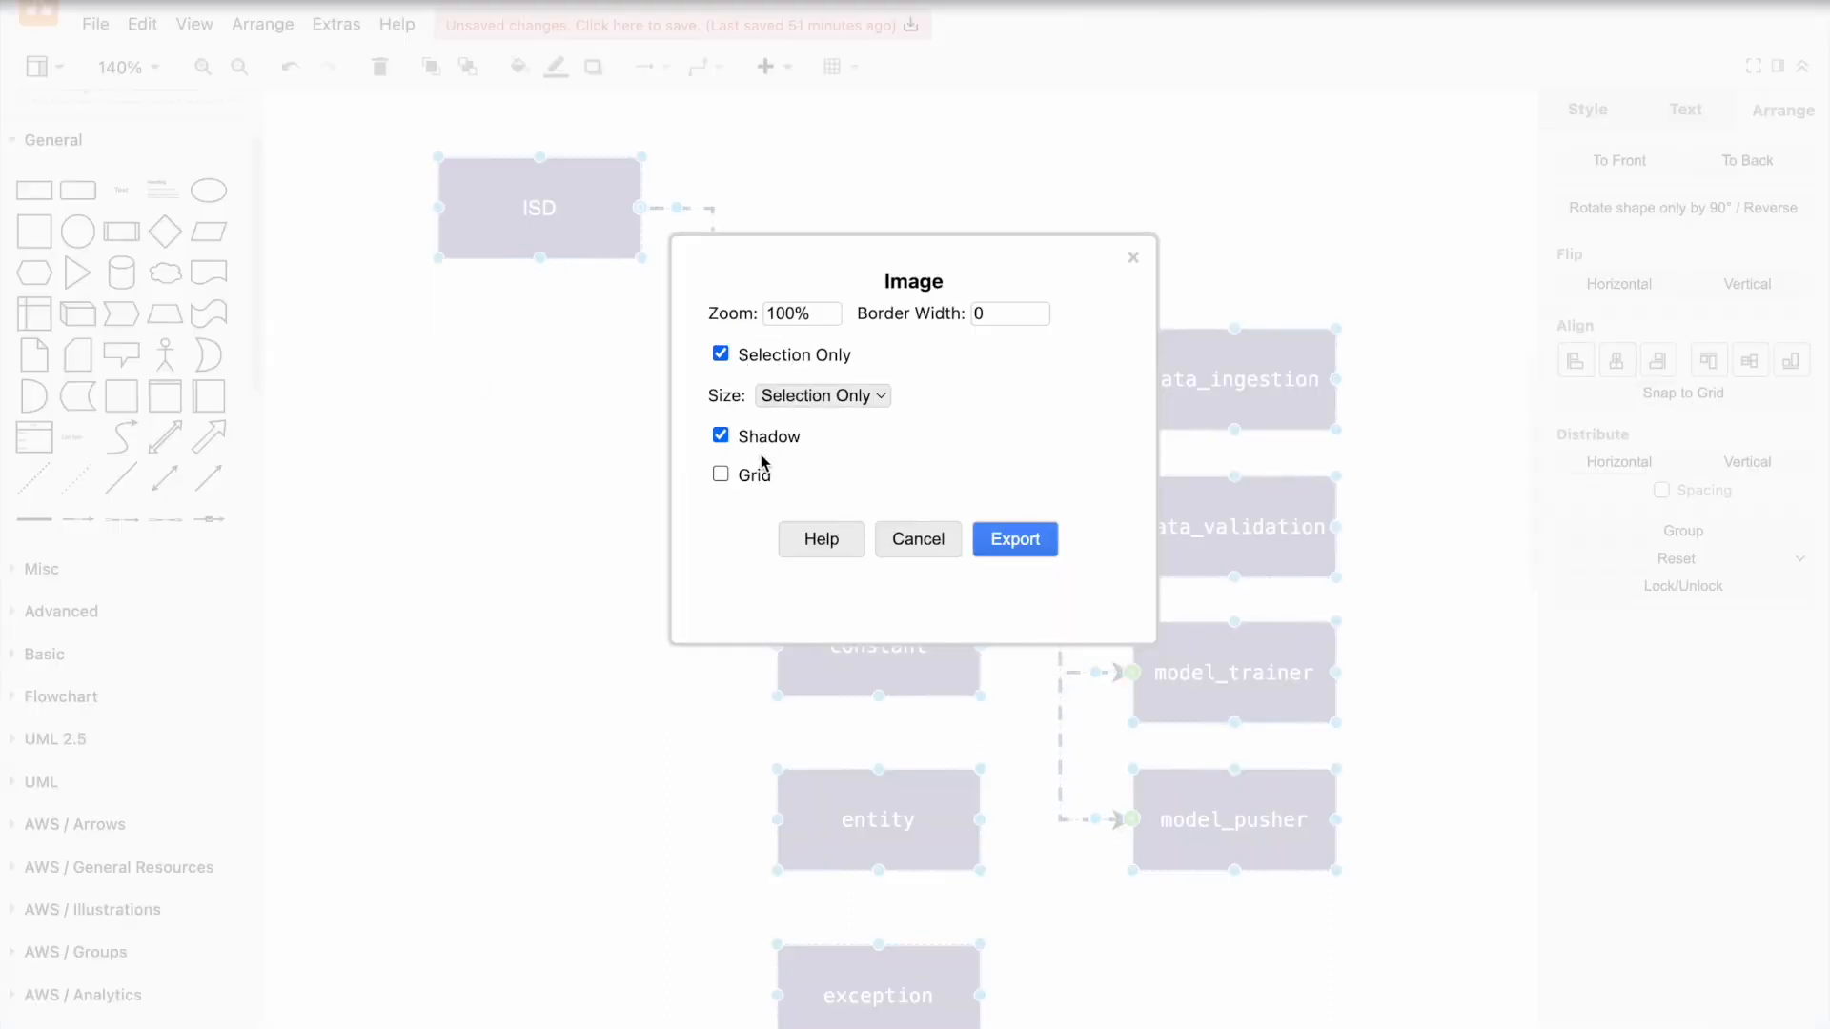
click(1002, 541)
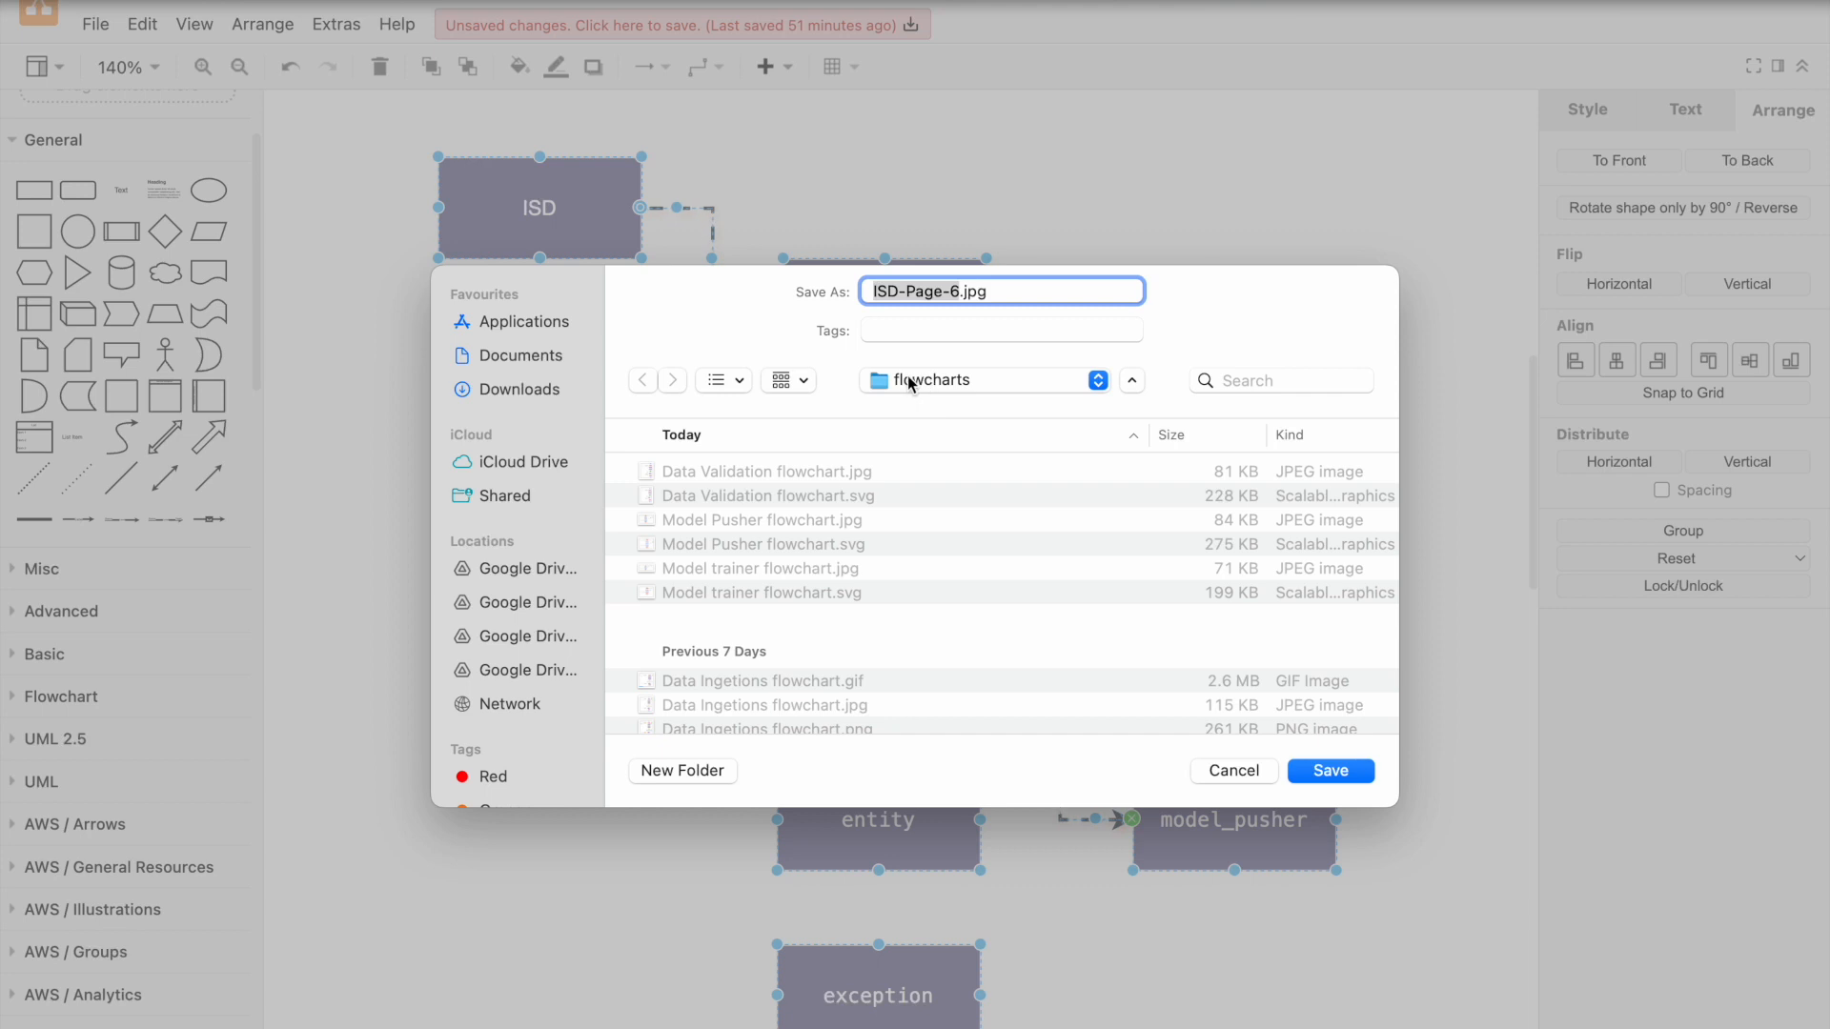
Step: Save the JPEG export as Folder_structure_flowchart.jpg in the flowcharts folder
text(Folder_structure)
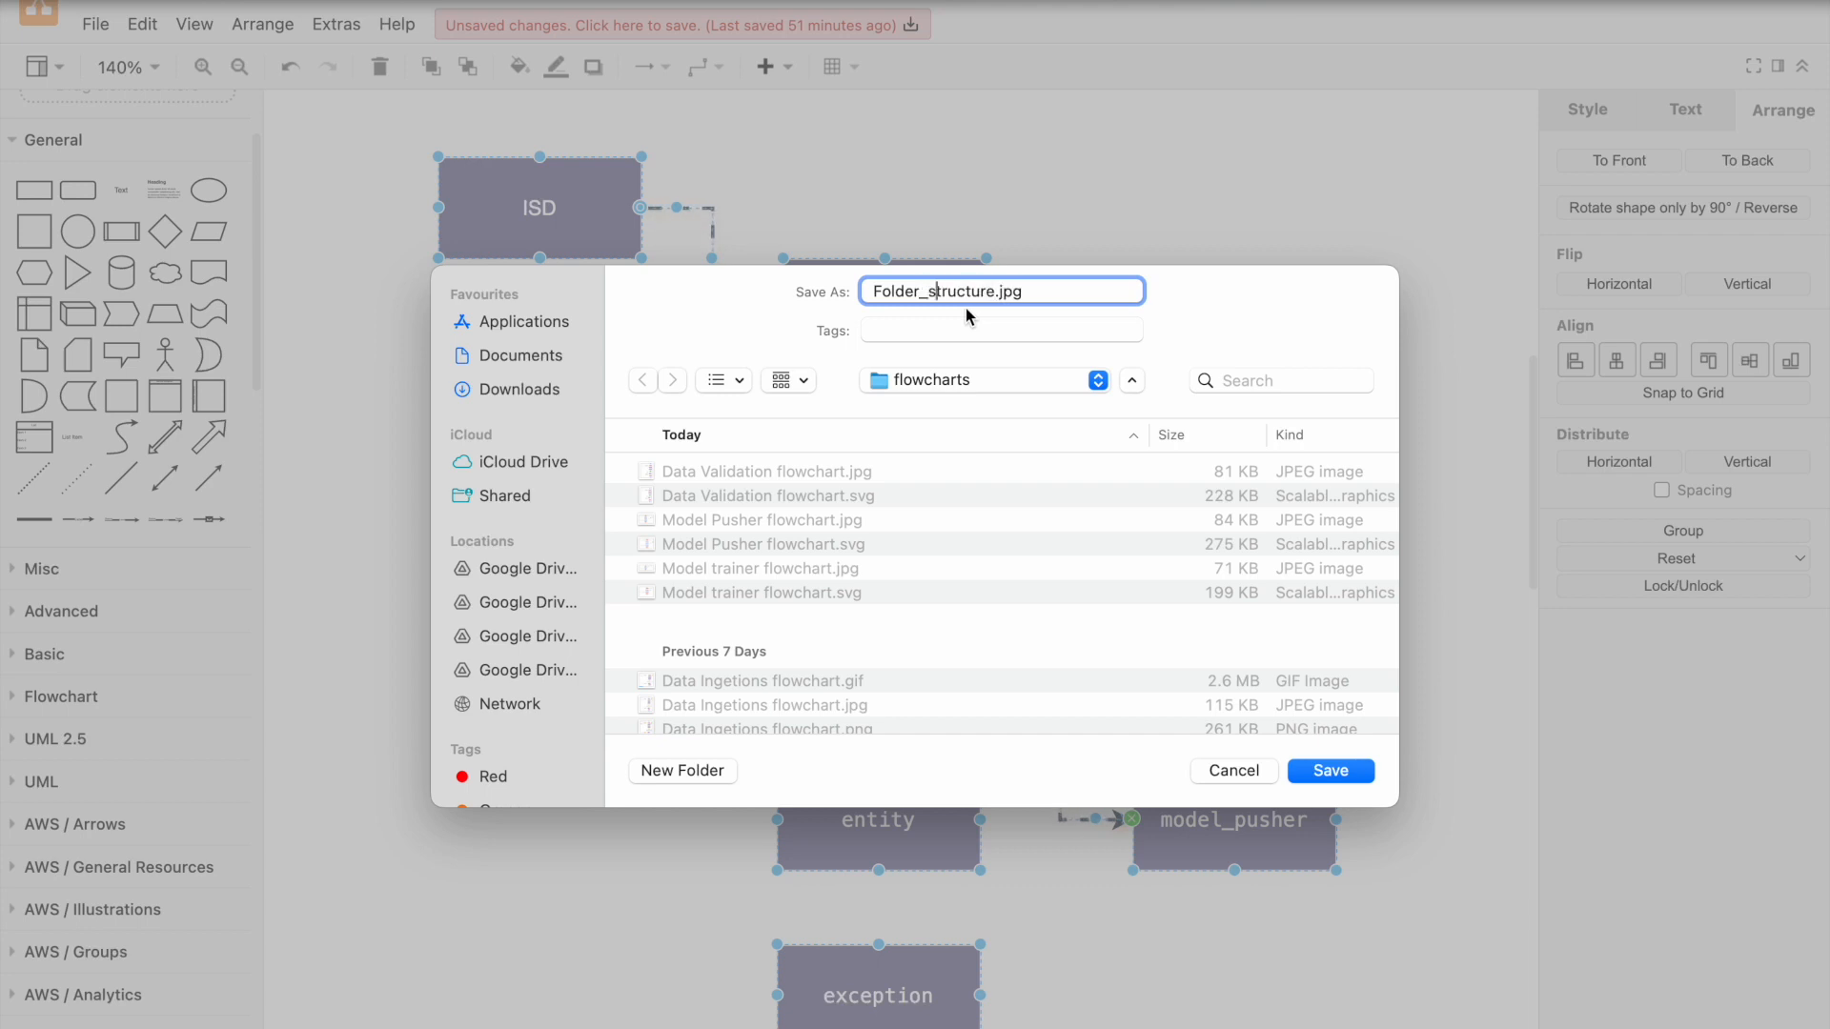
text(_)
key(BackSpace)
text(_flowchart)
key(Return)
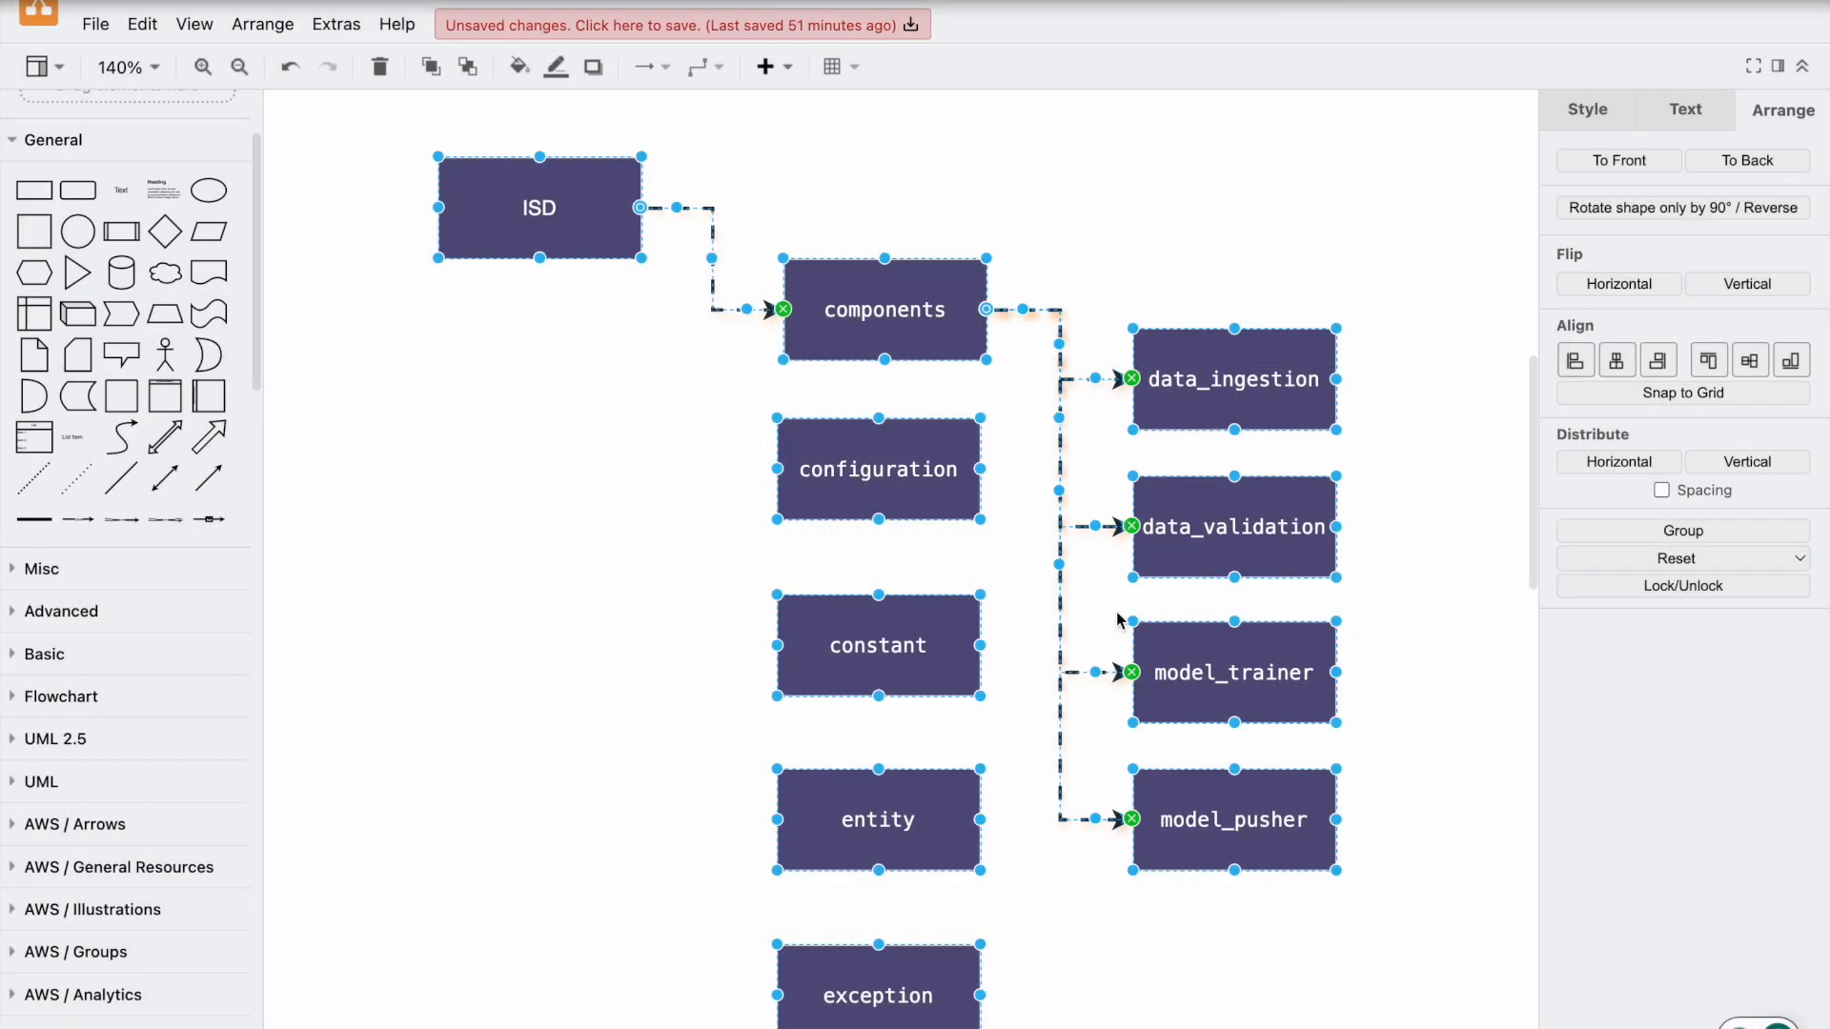
Step: Switch to VS Code and view Folder_structure_flowchart.jpg from the project's flowcharts folder
key(super+Tab)
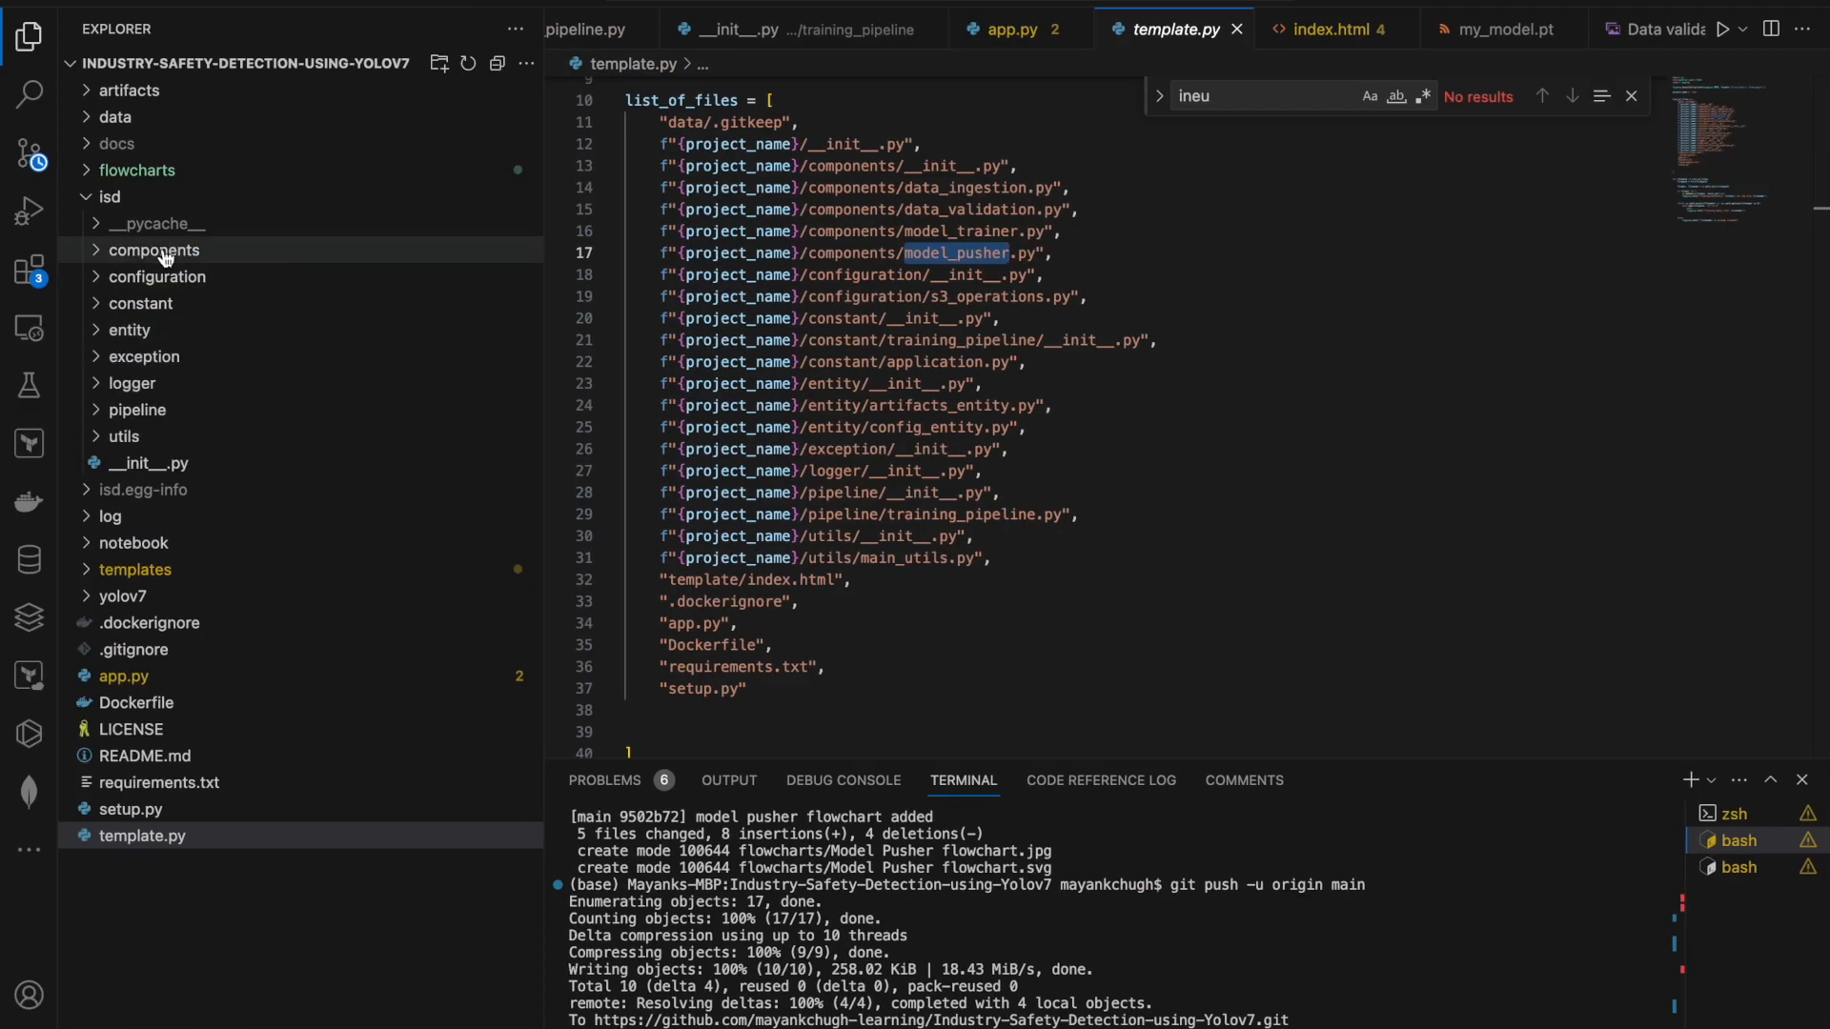
click(93, 175)
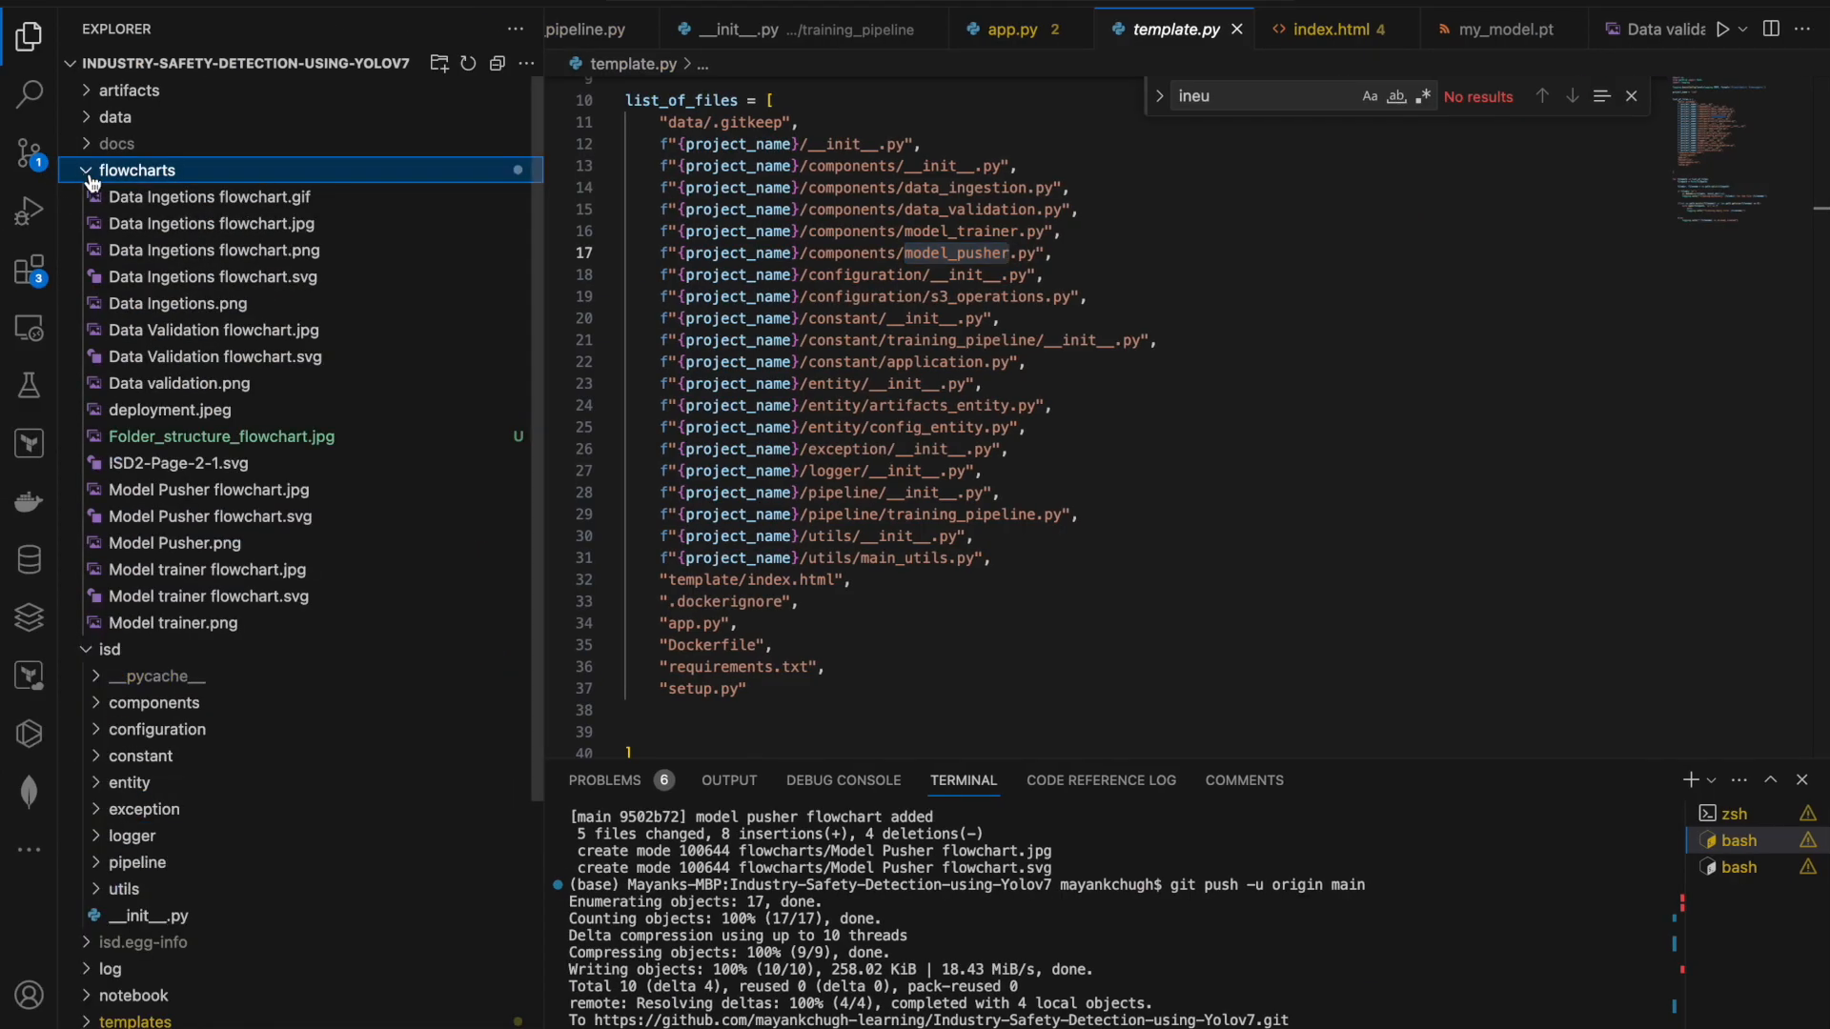
click(178, 439)
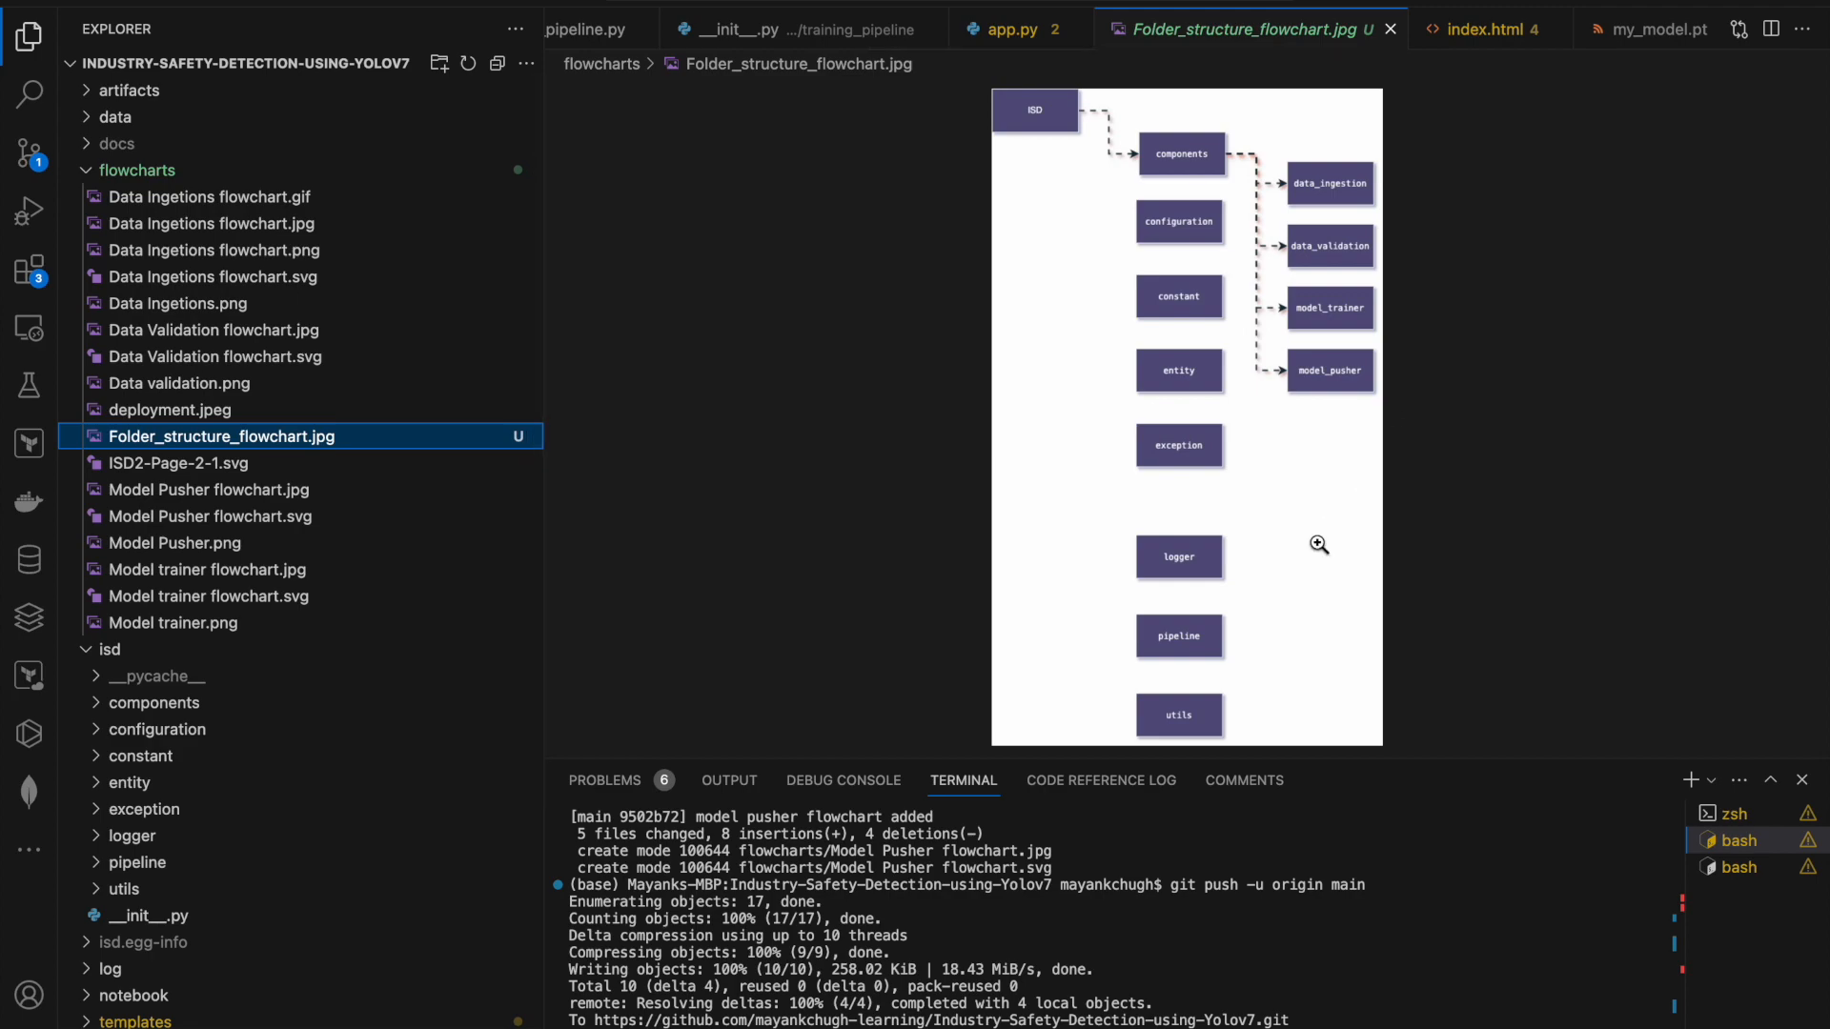
Step: Switch back to draw.io and export the selected diagram as SVG with Selection Only, Transparent Background, Shadow, Embed Images and Embed Fonts enabled
key(super+Tab)
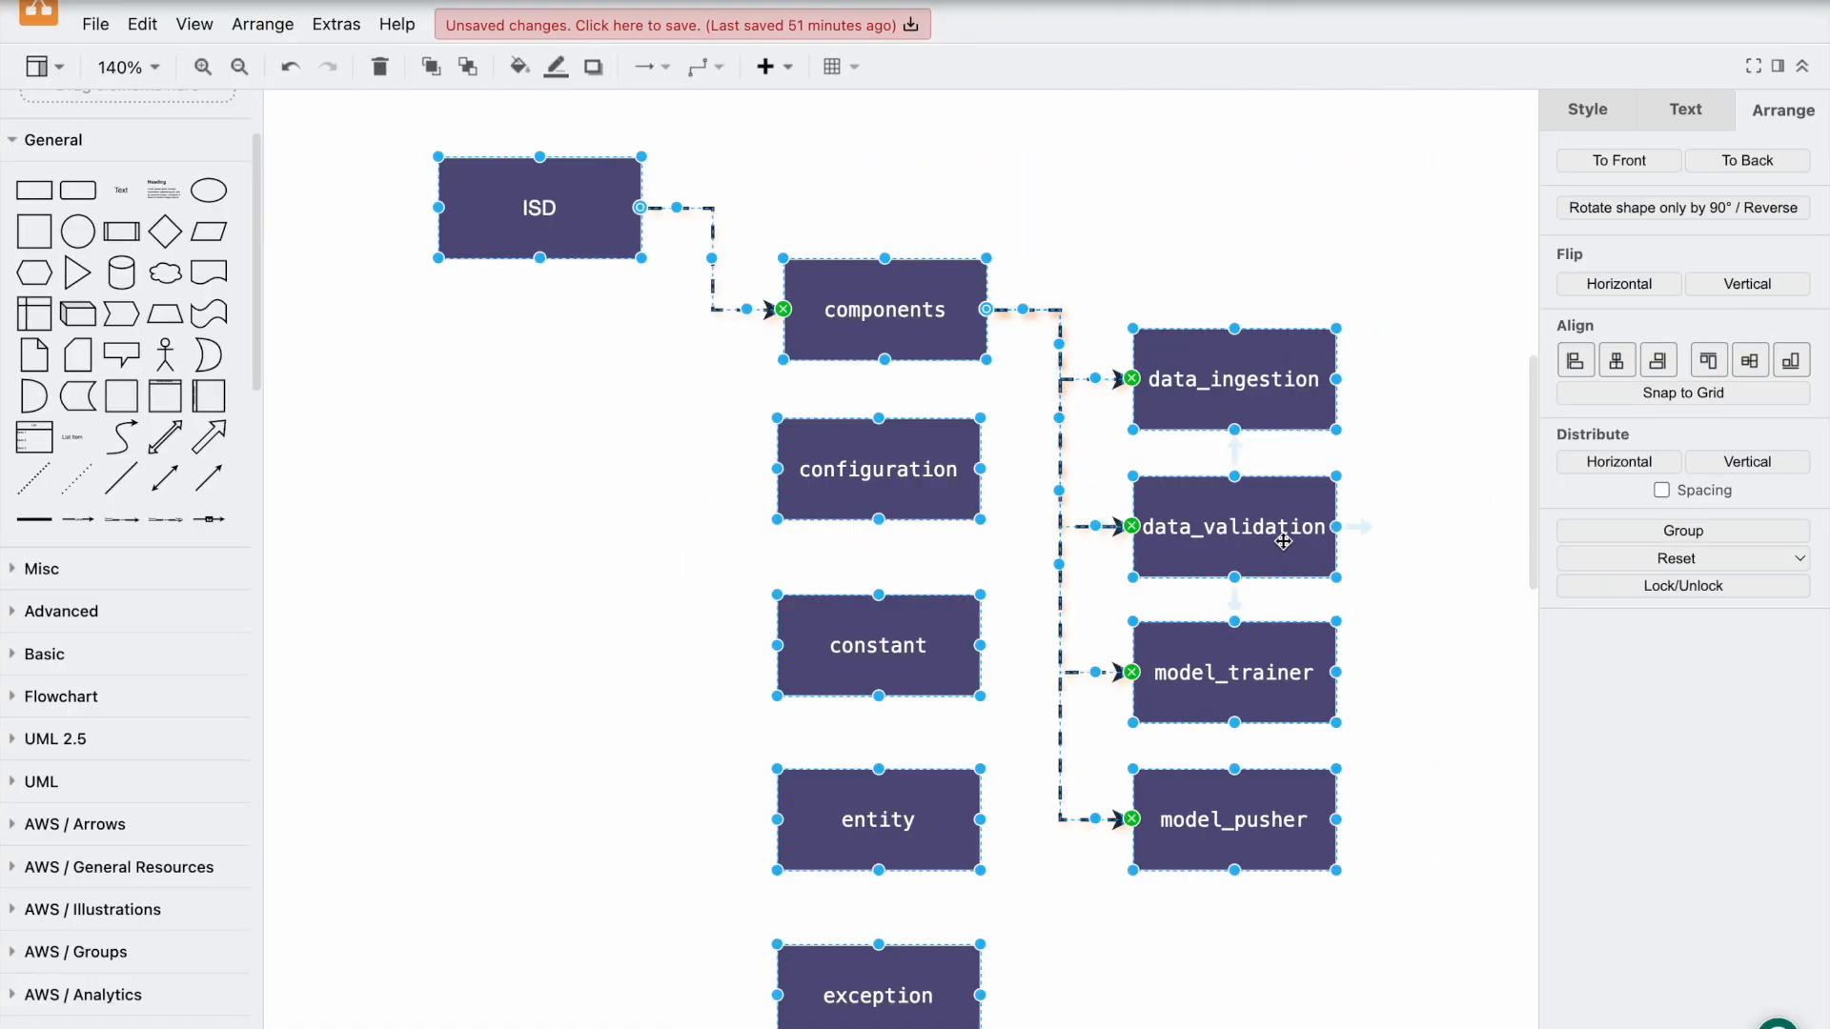
click(97, 24)
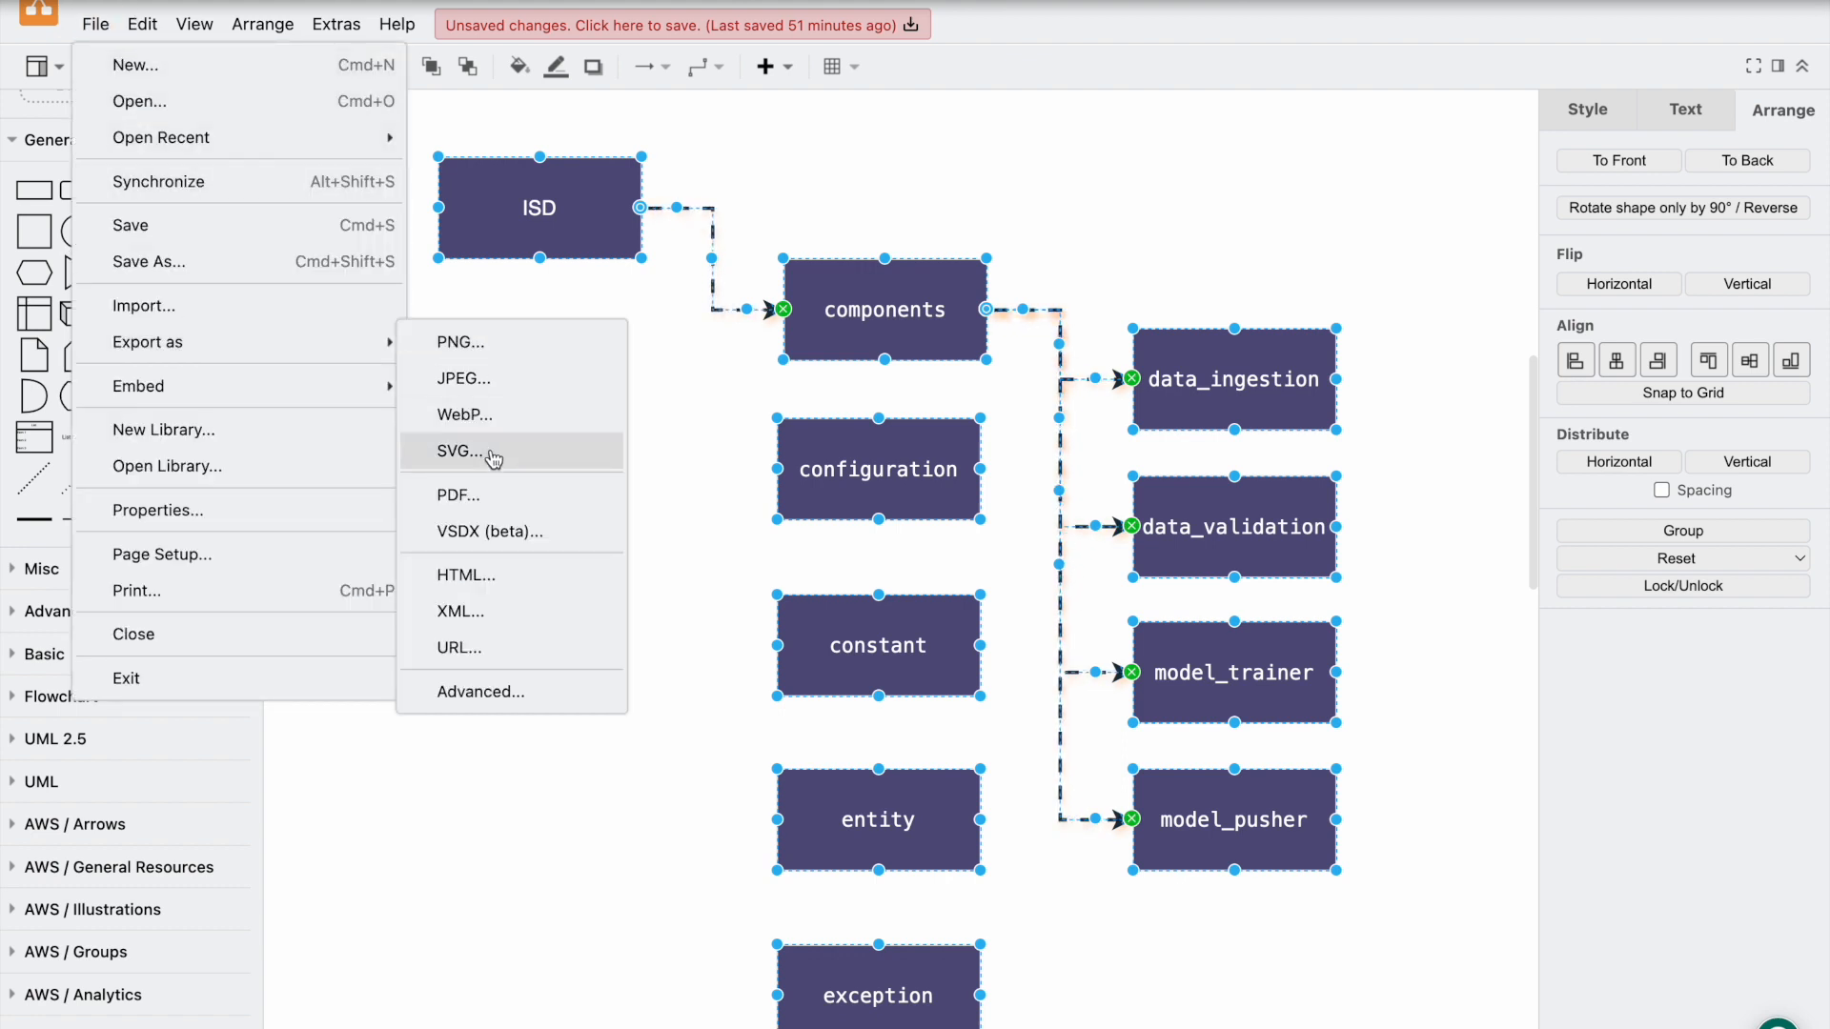
click(494, 455)
click(758, 290)
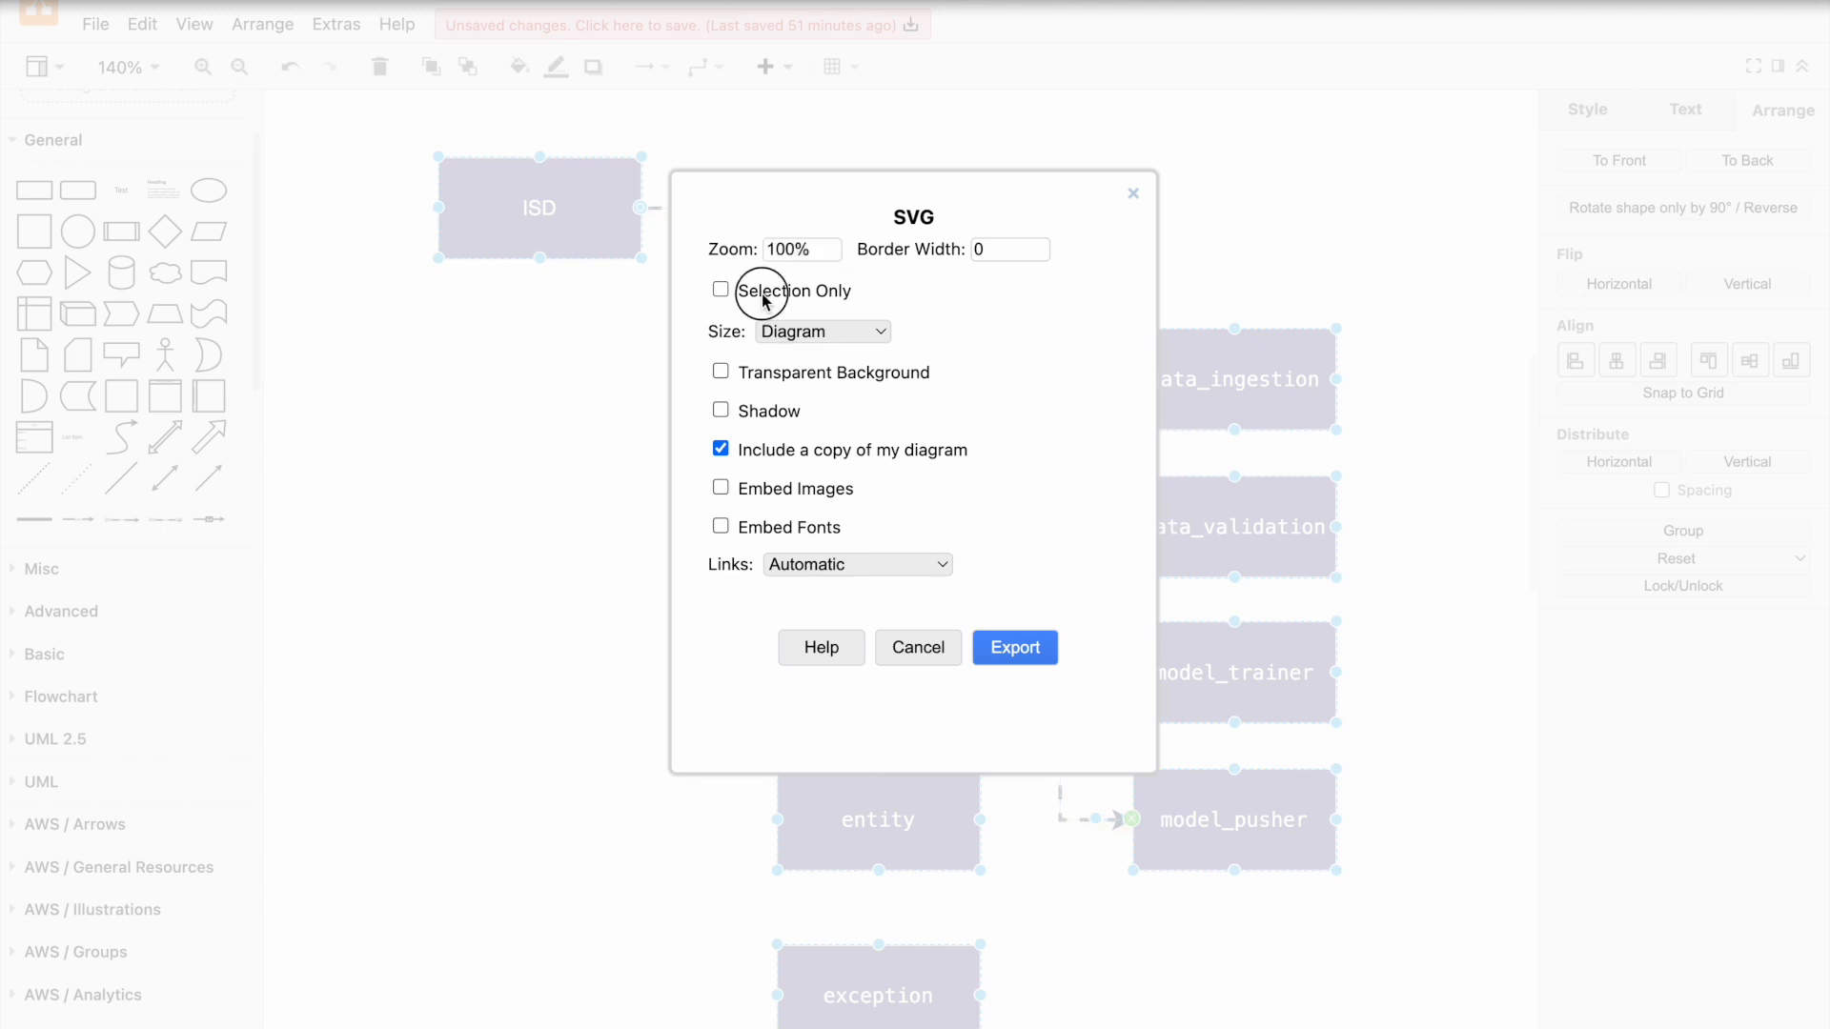
click(752, 378)
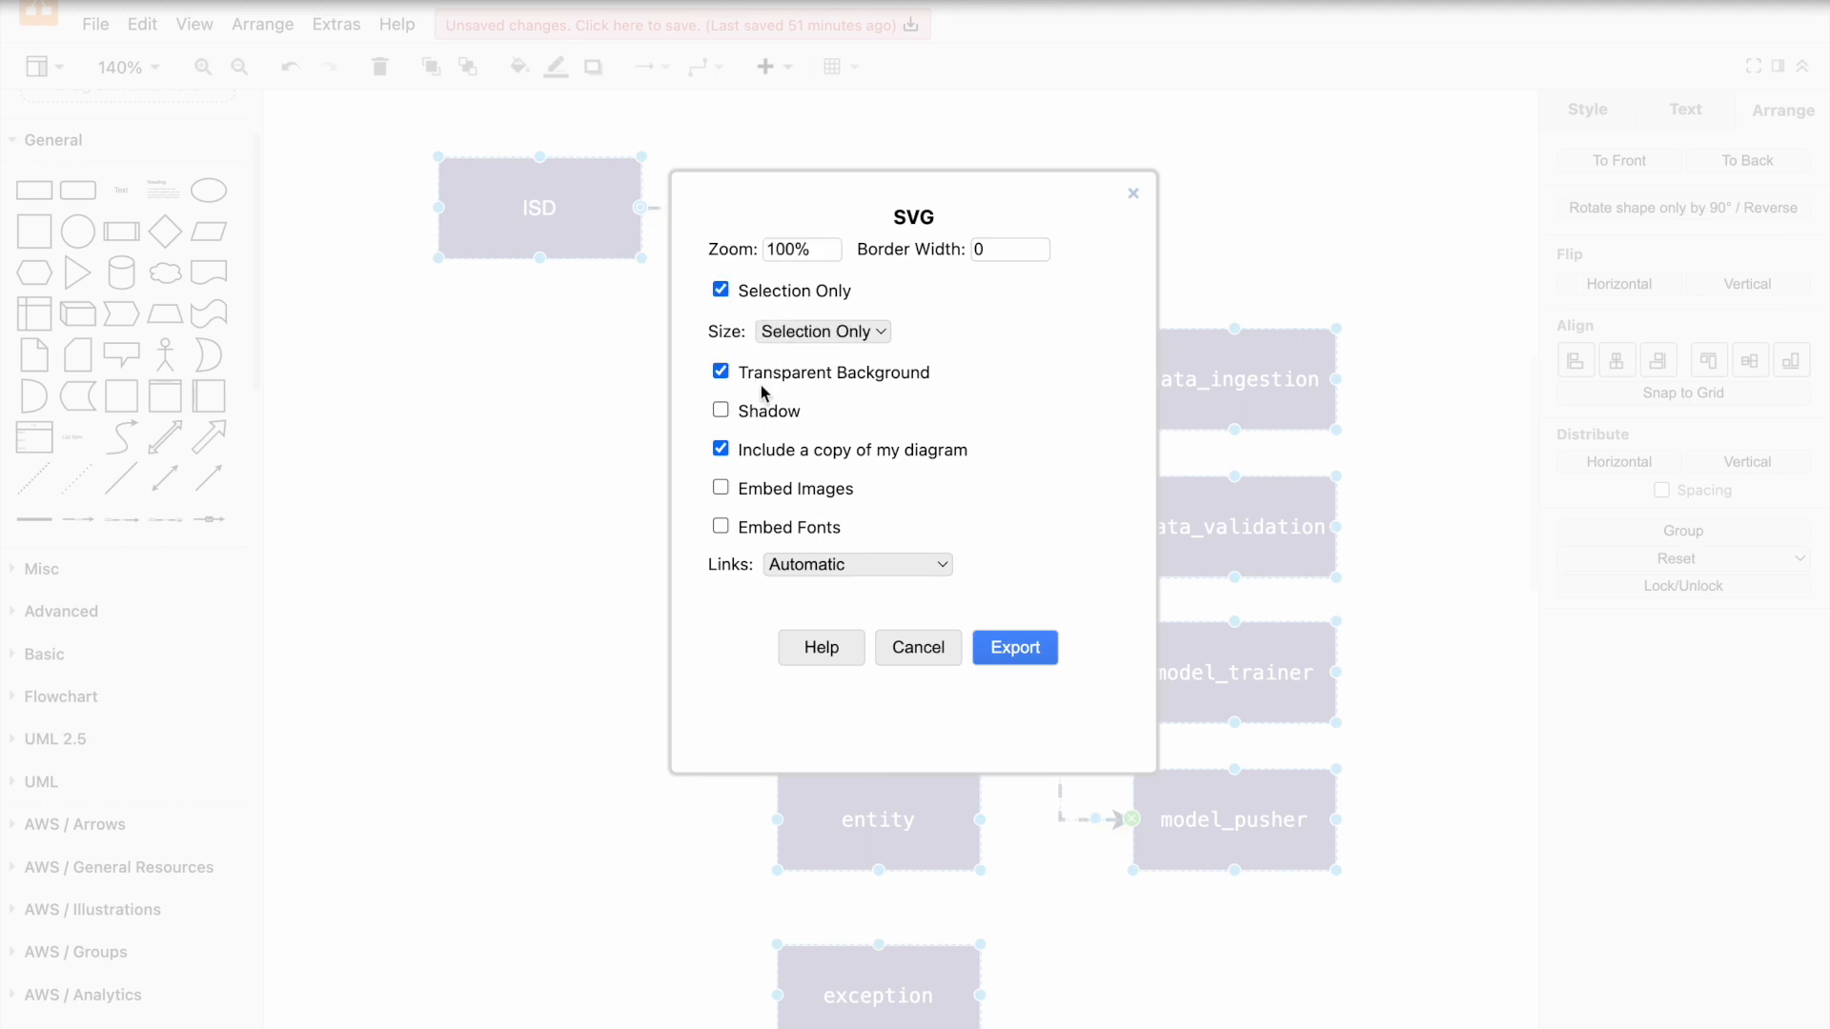
click(751, 410)
click(721, 487)
click(720, 526)
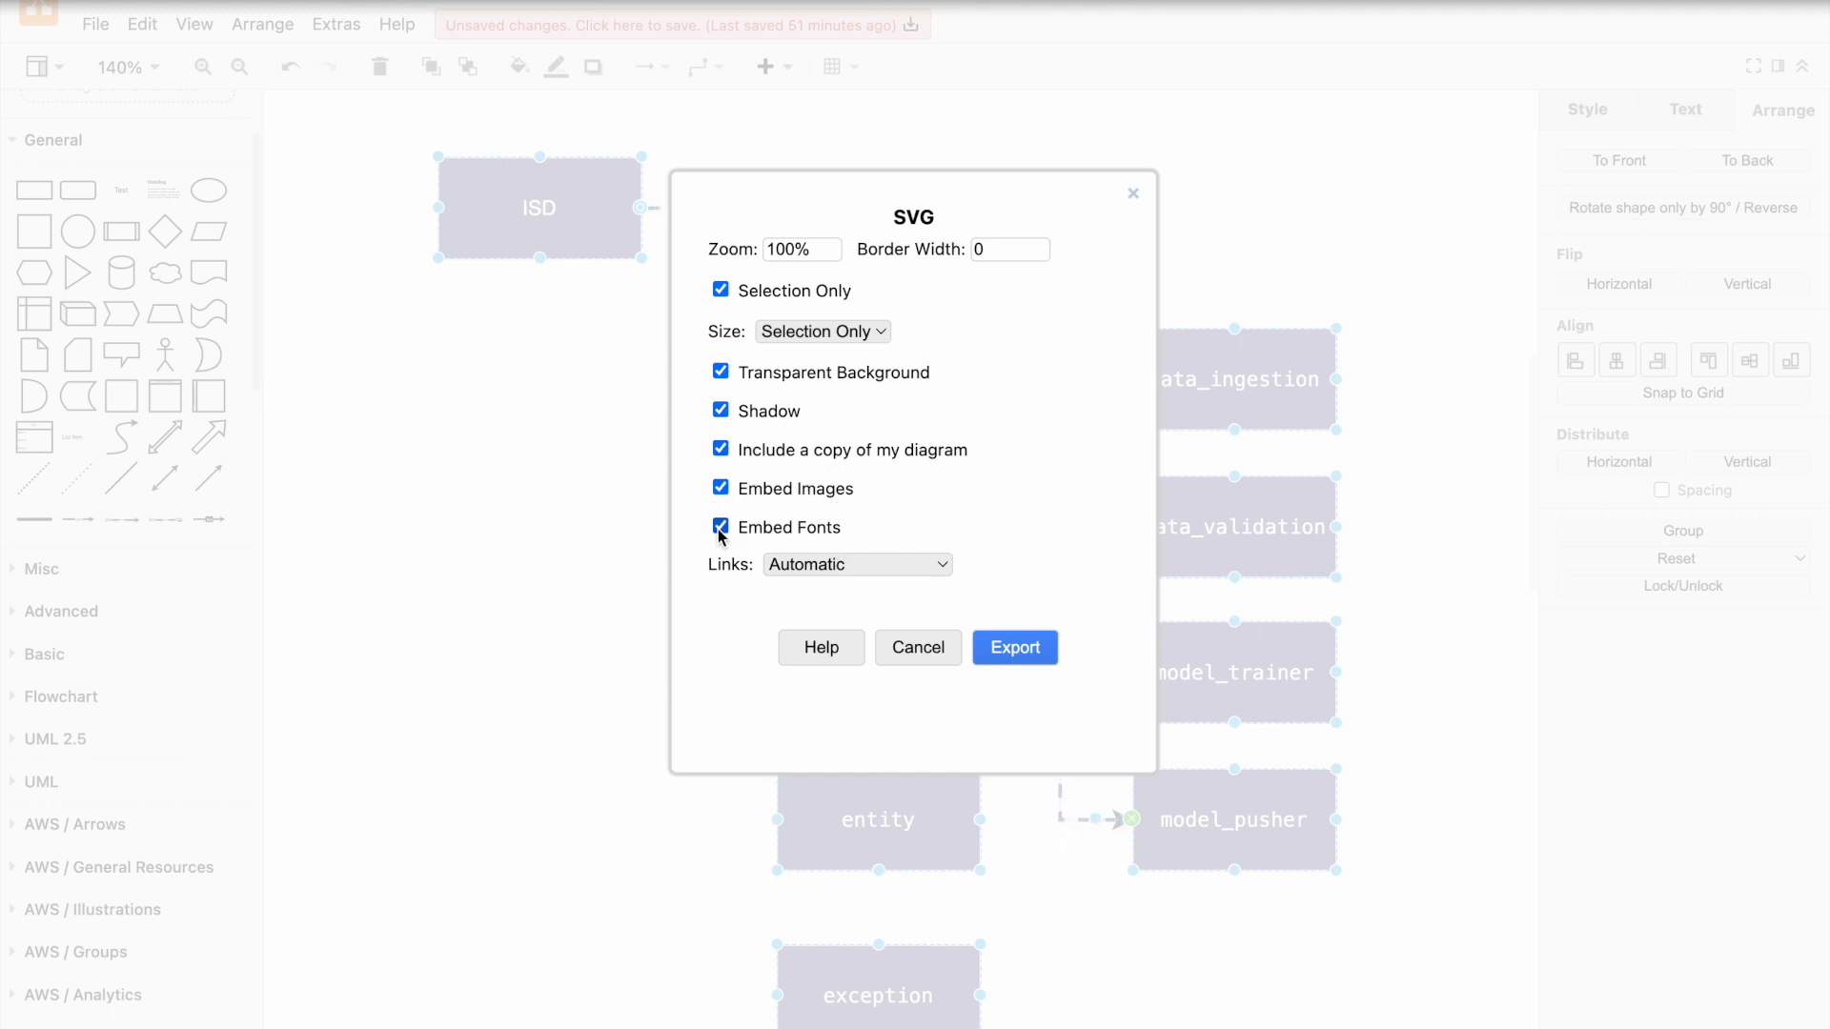
click(1030, 654)
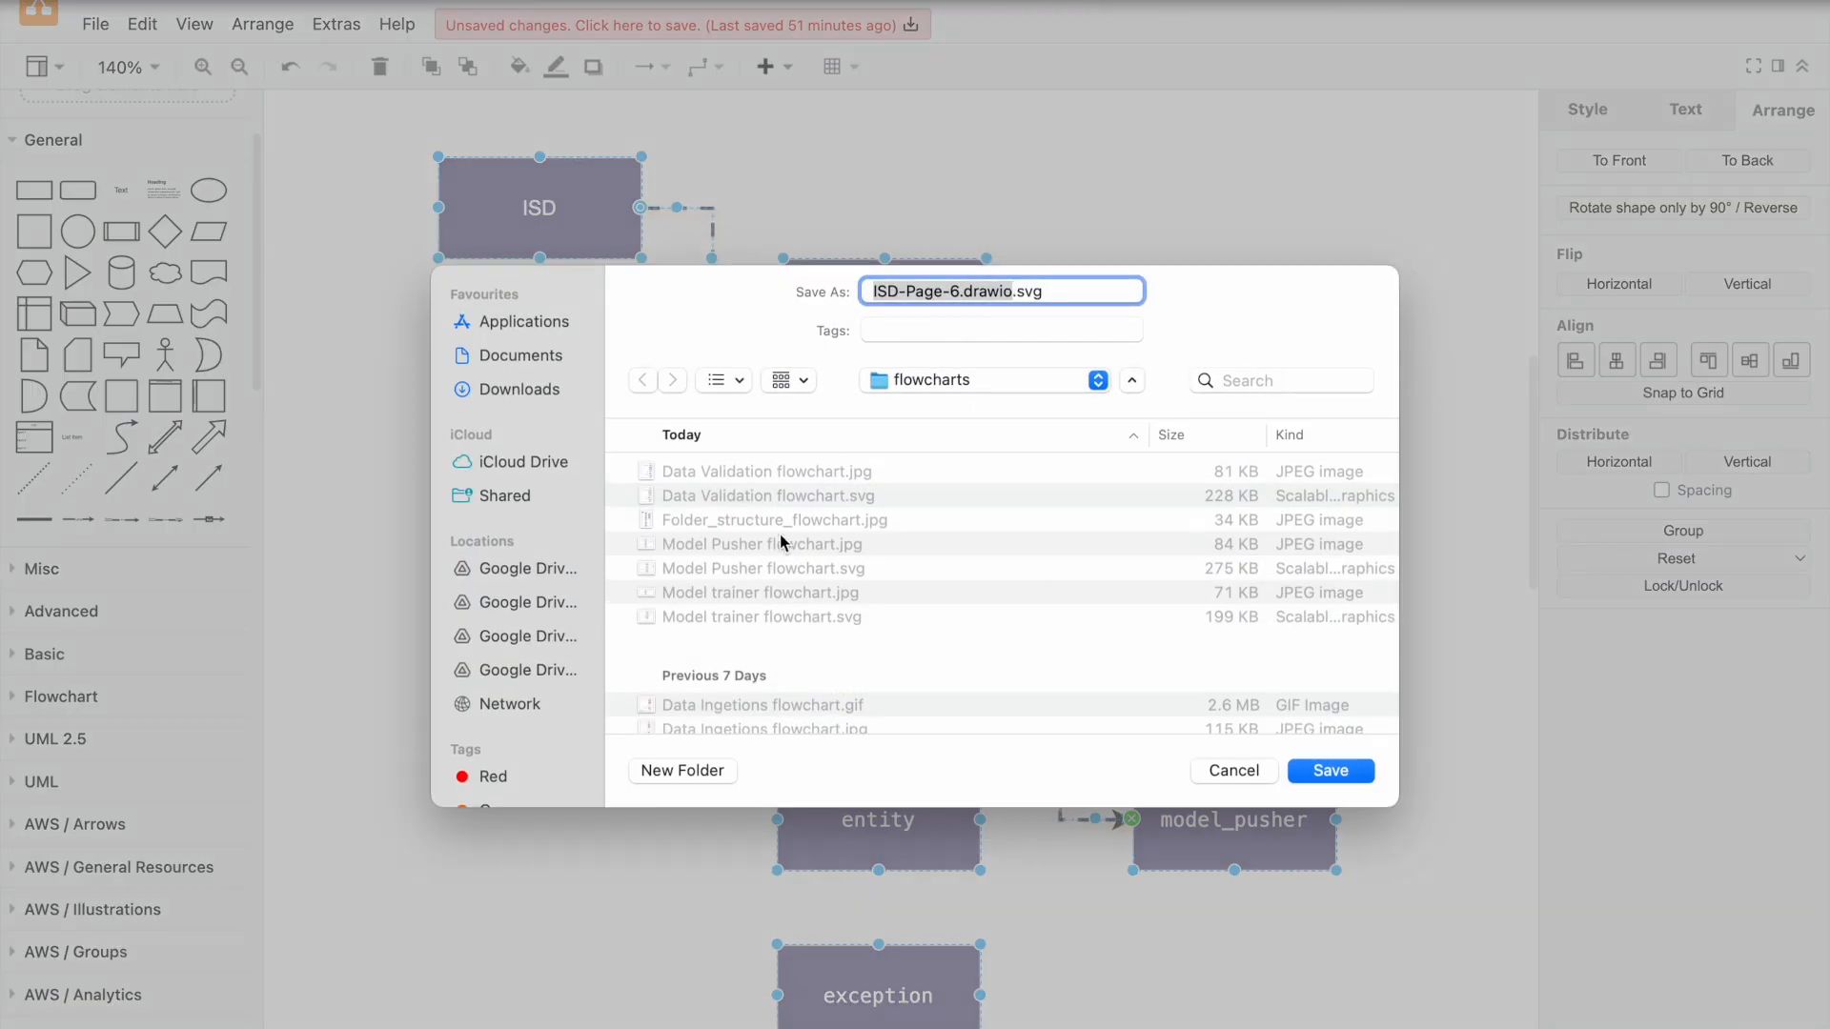
Step: Save the SVG export as Folder_structure_flowchart.svg in the flowcharts folder and deselect the diagram
scroll(862, 626, down, 2)
scroll(862, 626, up, 2)
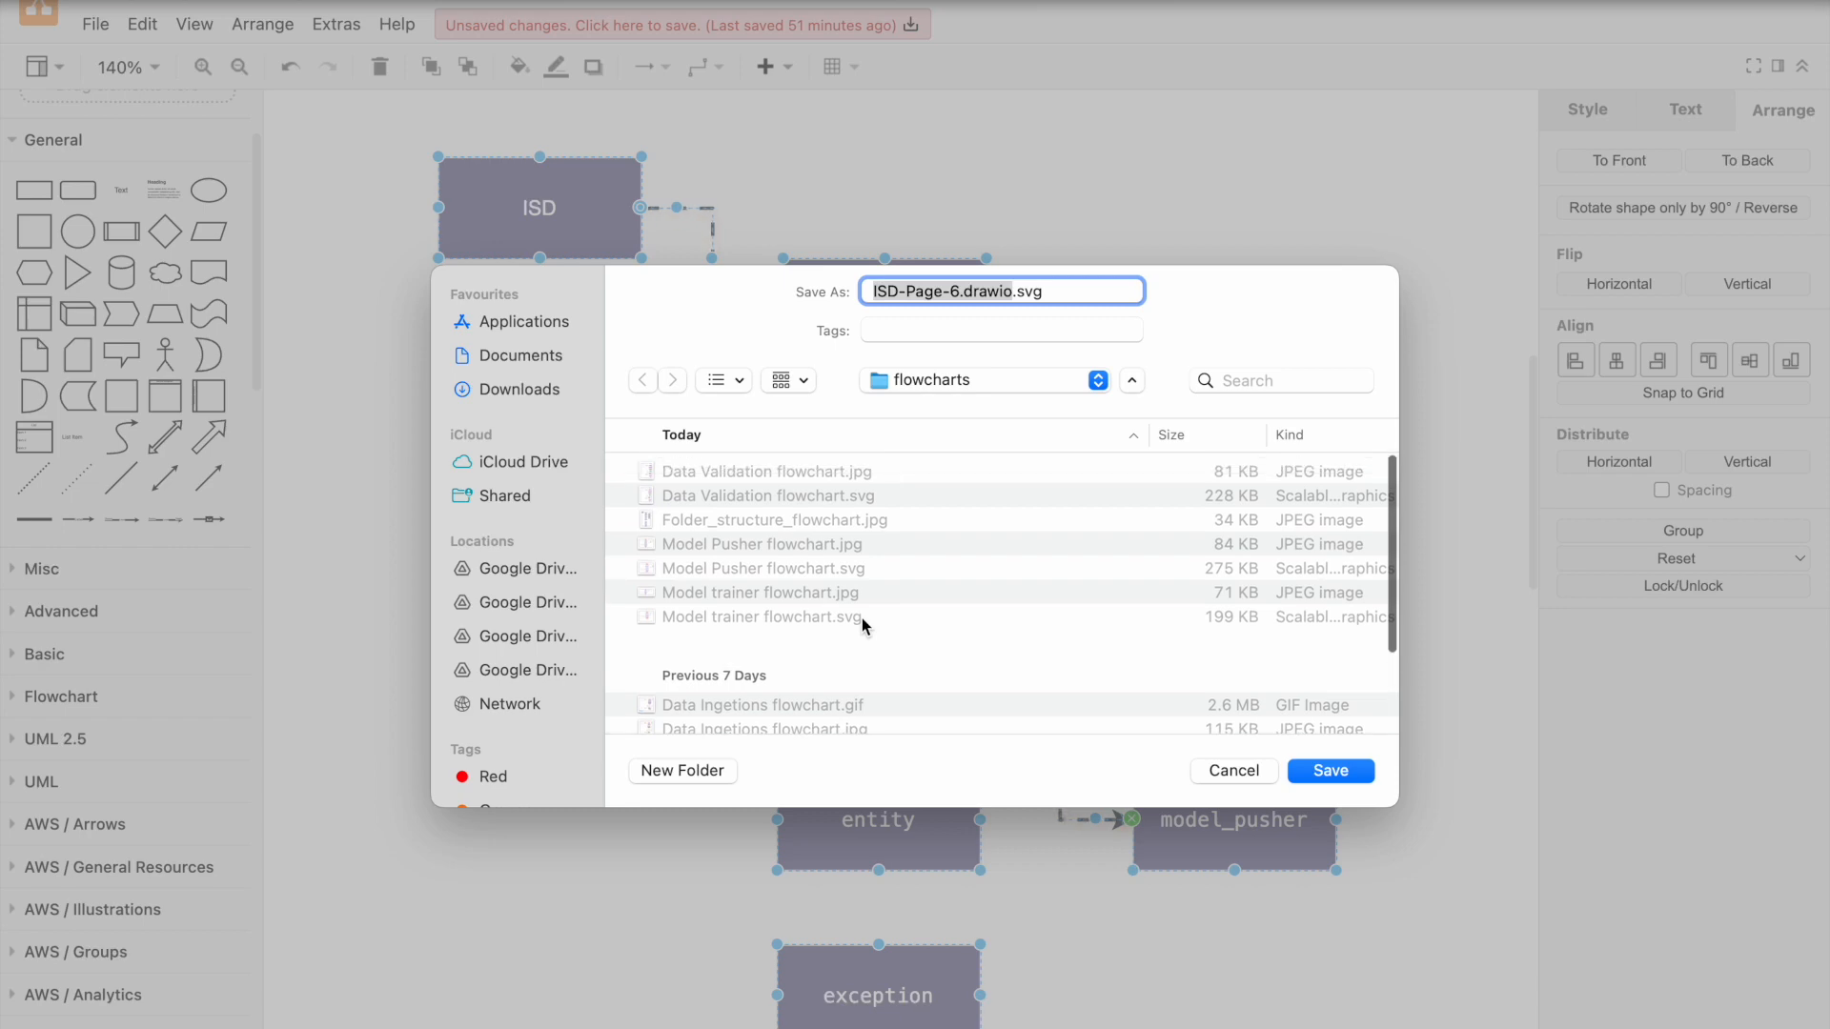
click(812, 519)
click(1312, 772)
click(1426, 601)
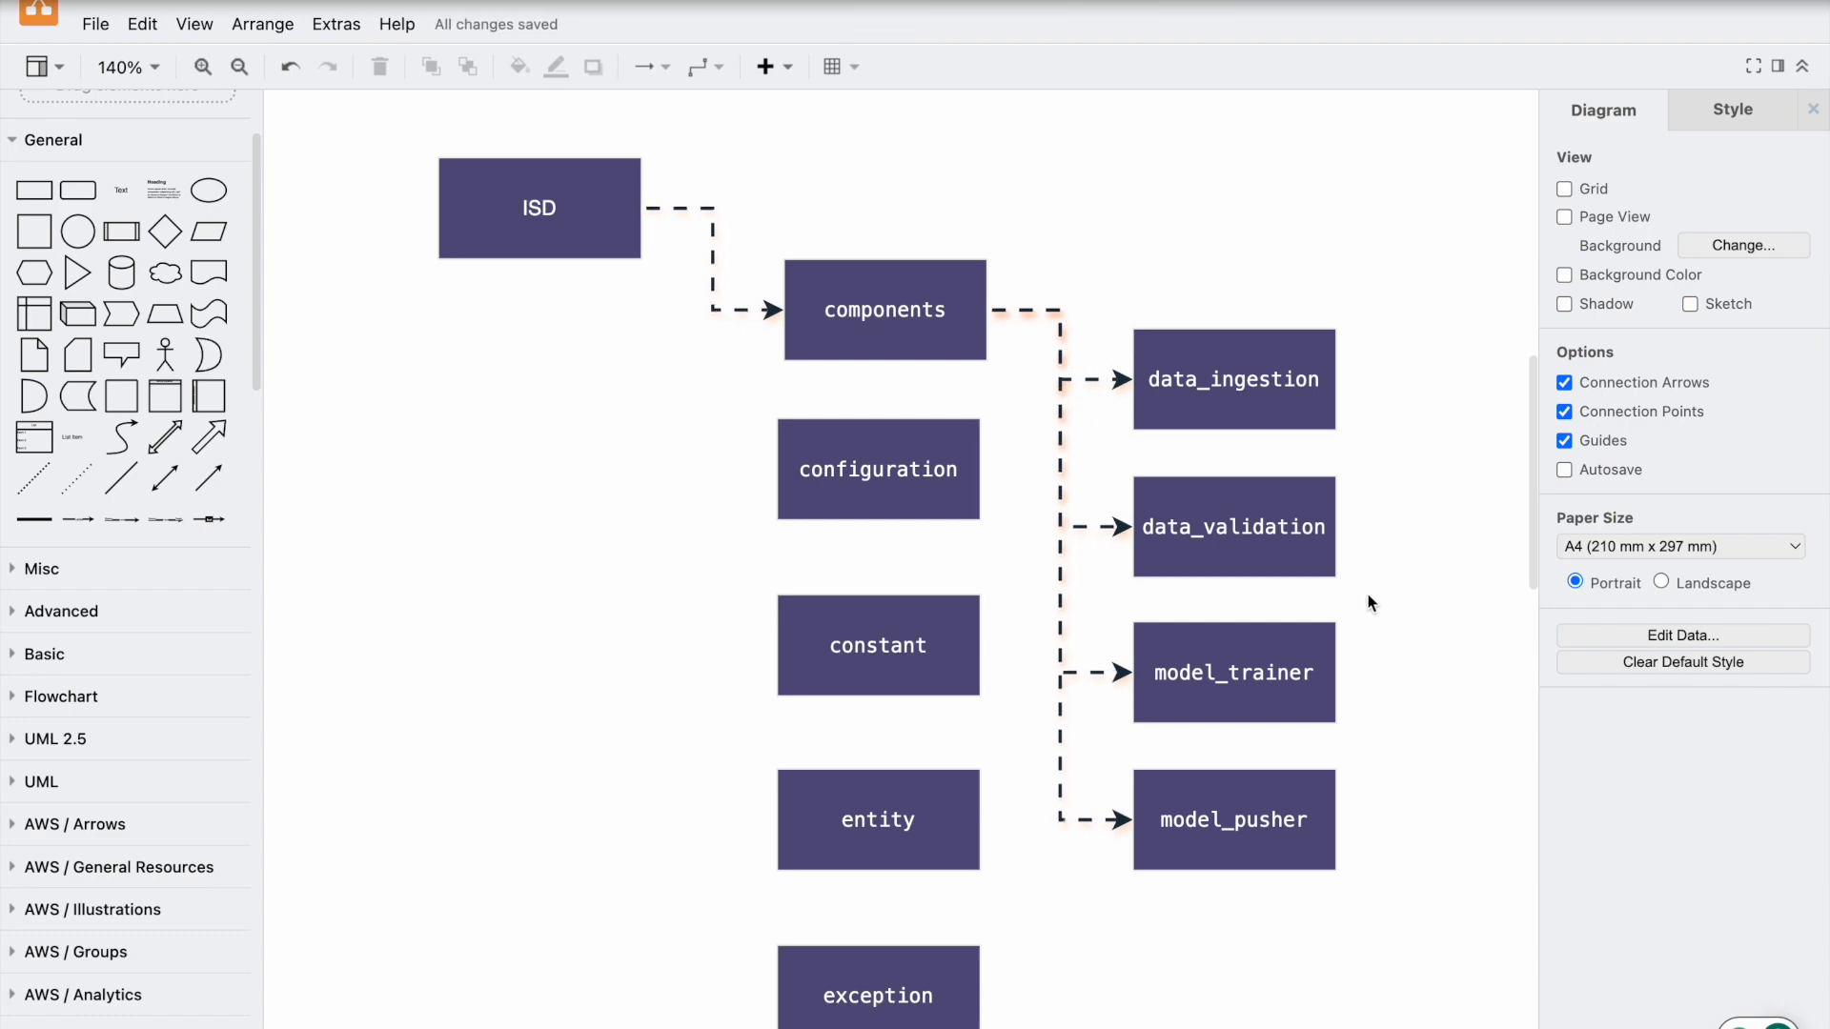
Step: Switch to VS Code and open Folder_structure_flowchart.svg from the project's flowcharts folder
key(super+Tab)
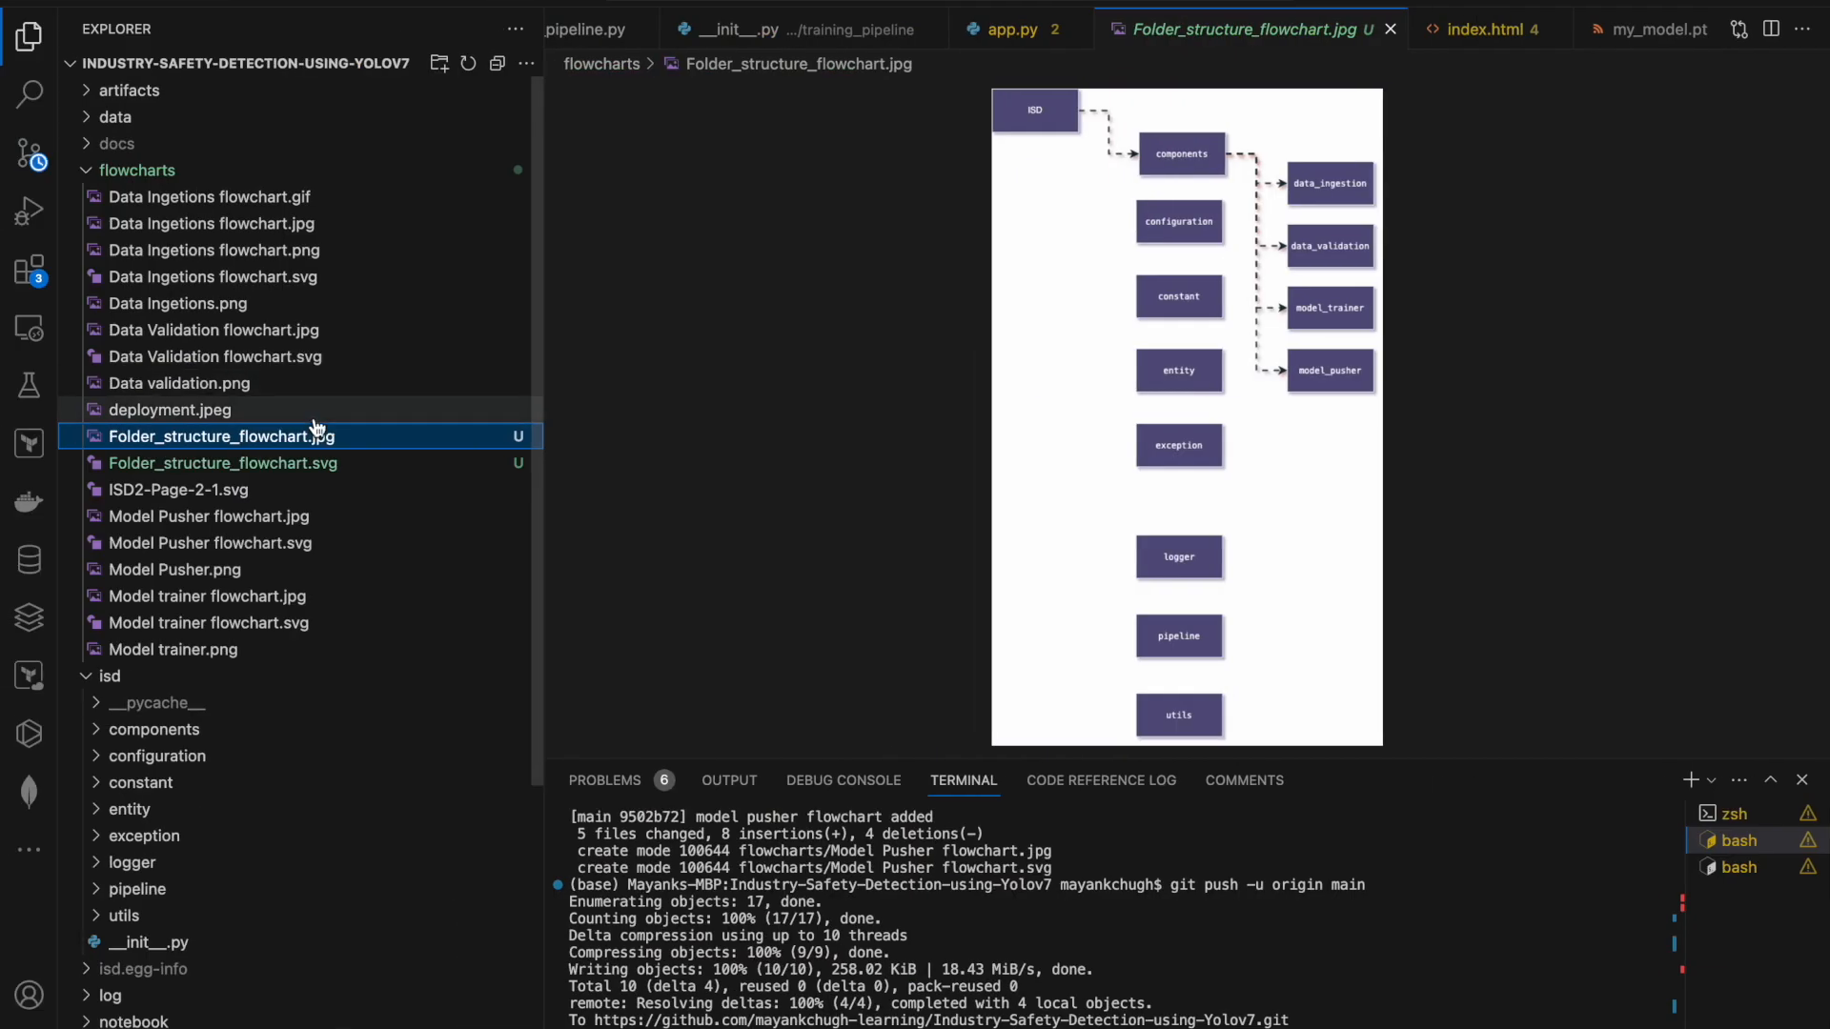
click(329, 462)
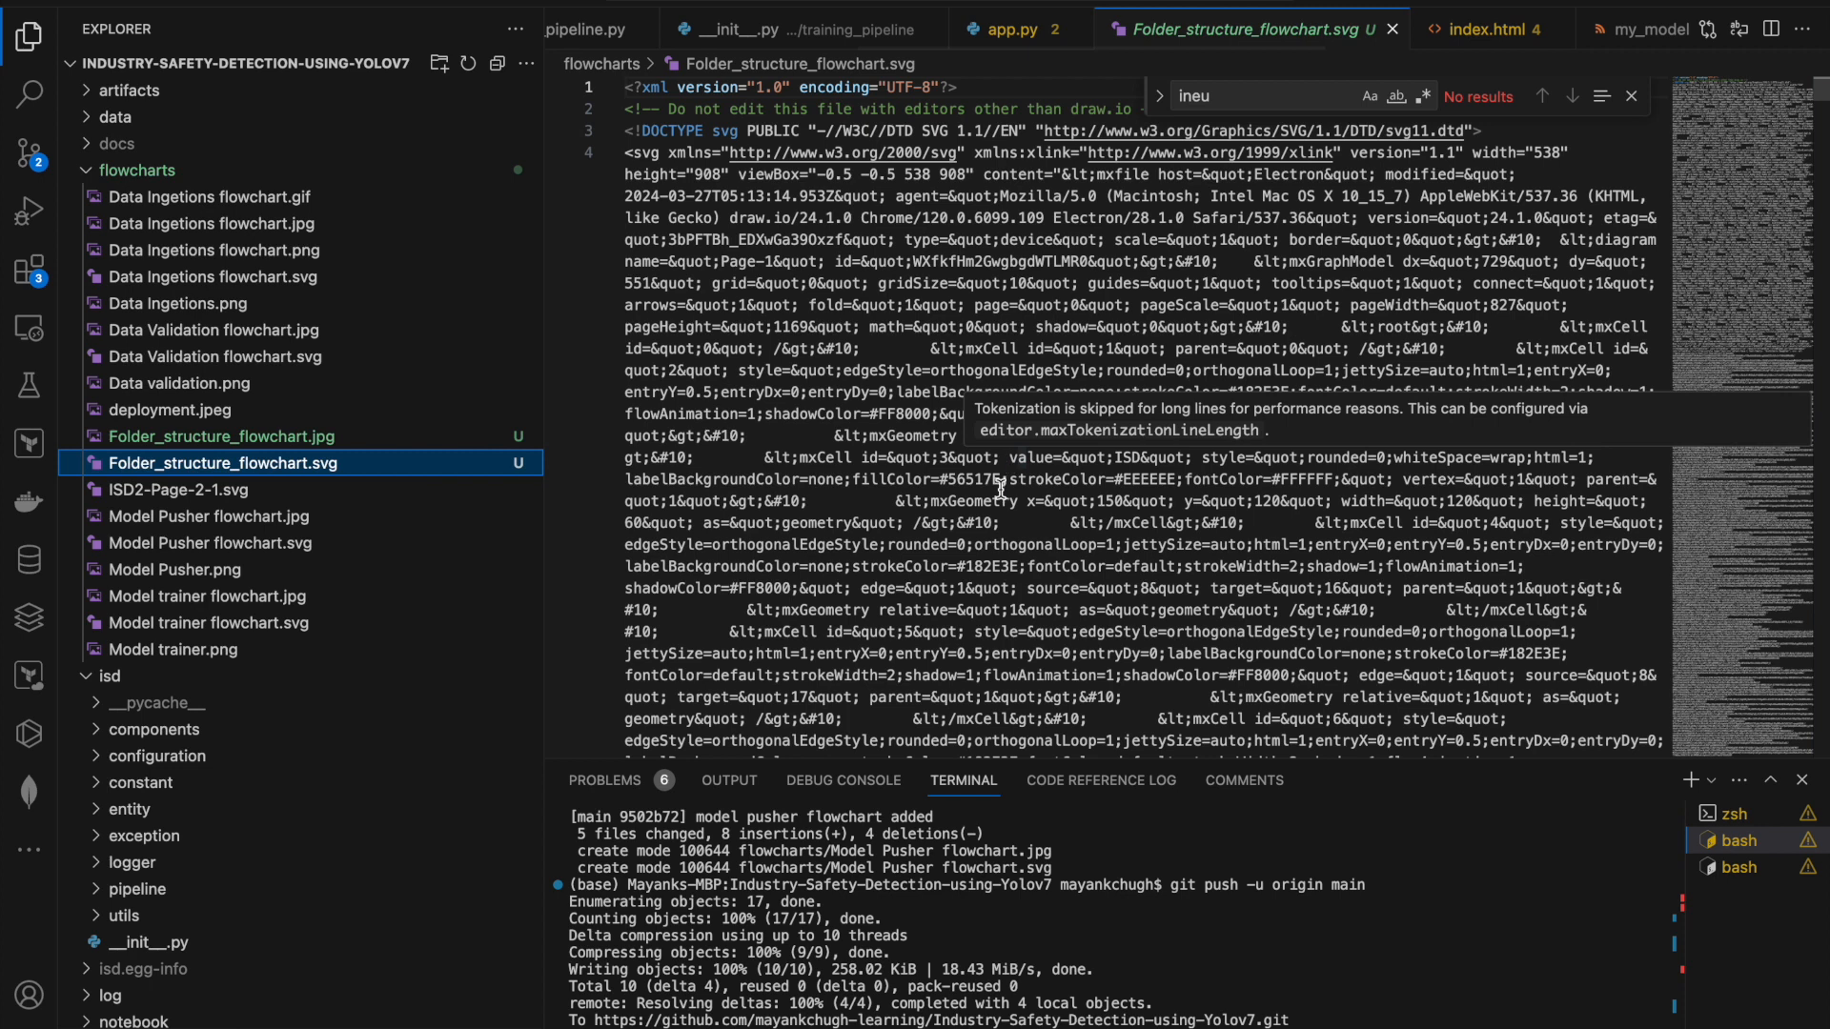
Step: Check the git status, commit all new flowchart files with the message "folder structure flowchart" and push them to origin main
click(1417, 1005)
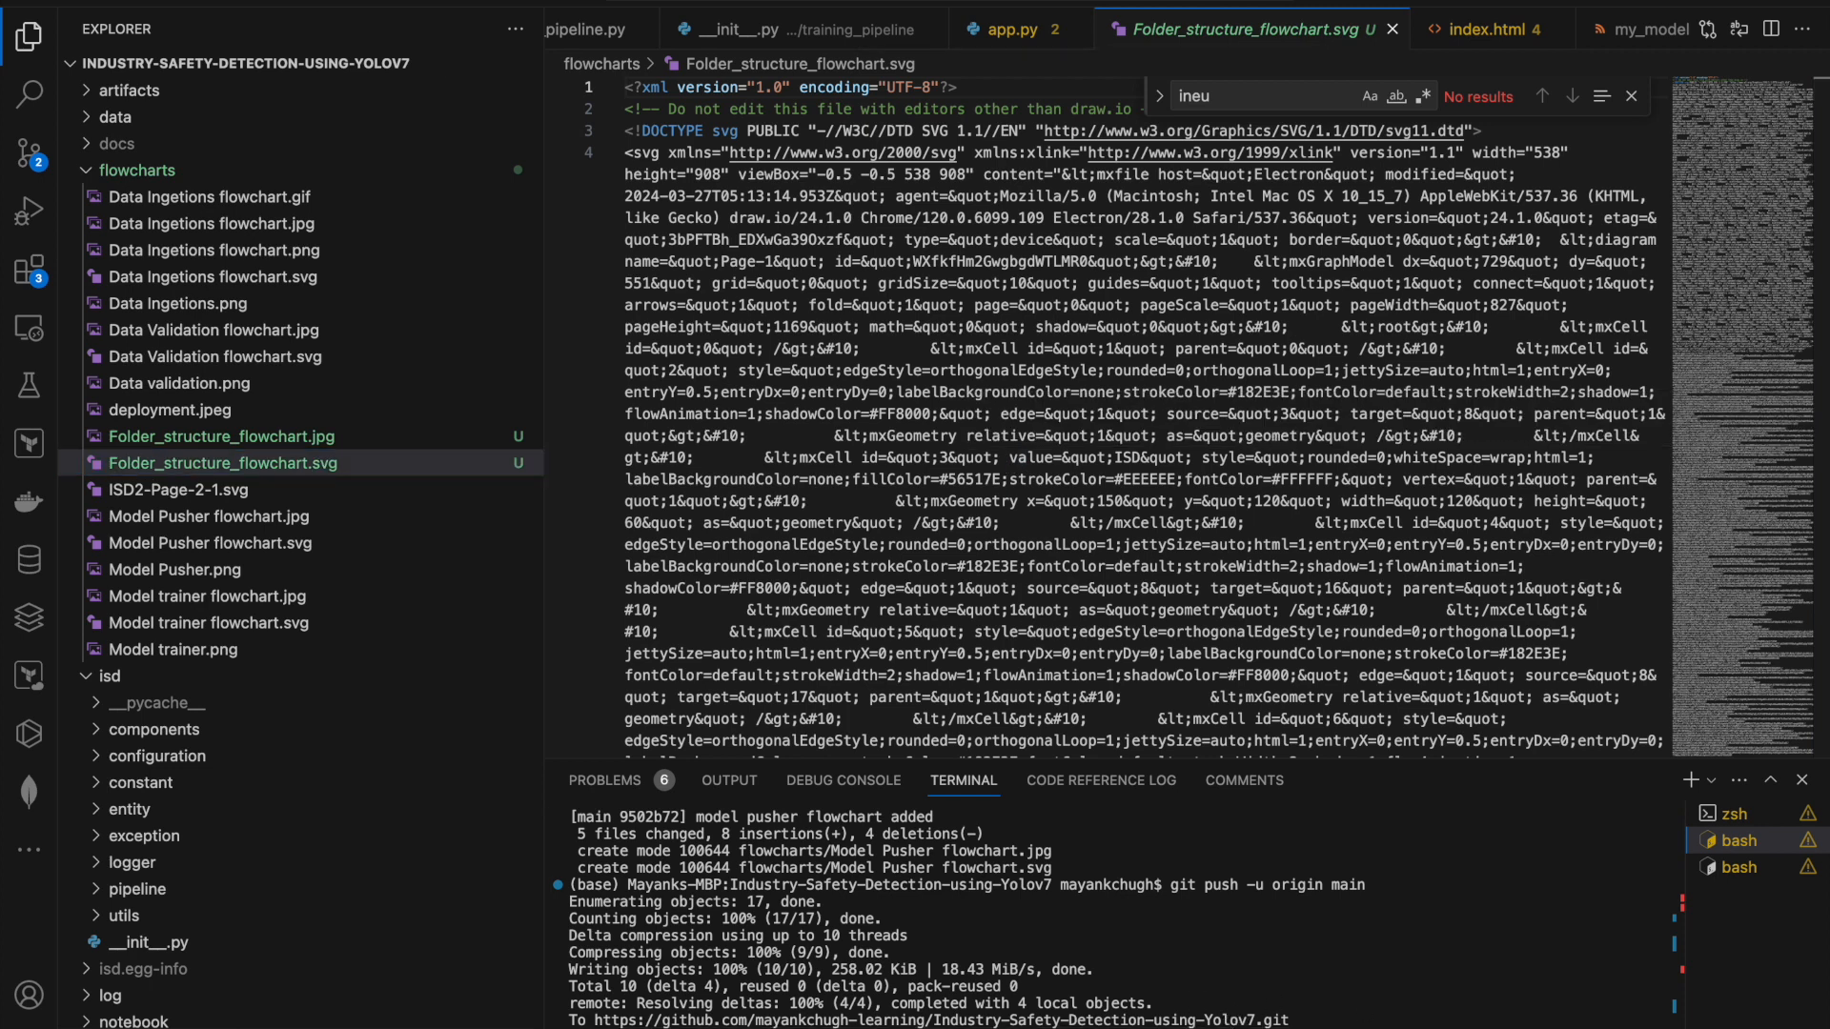
text(git status)
key(Return)
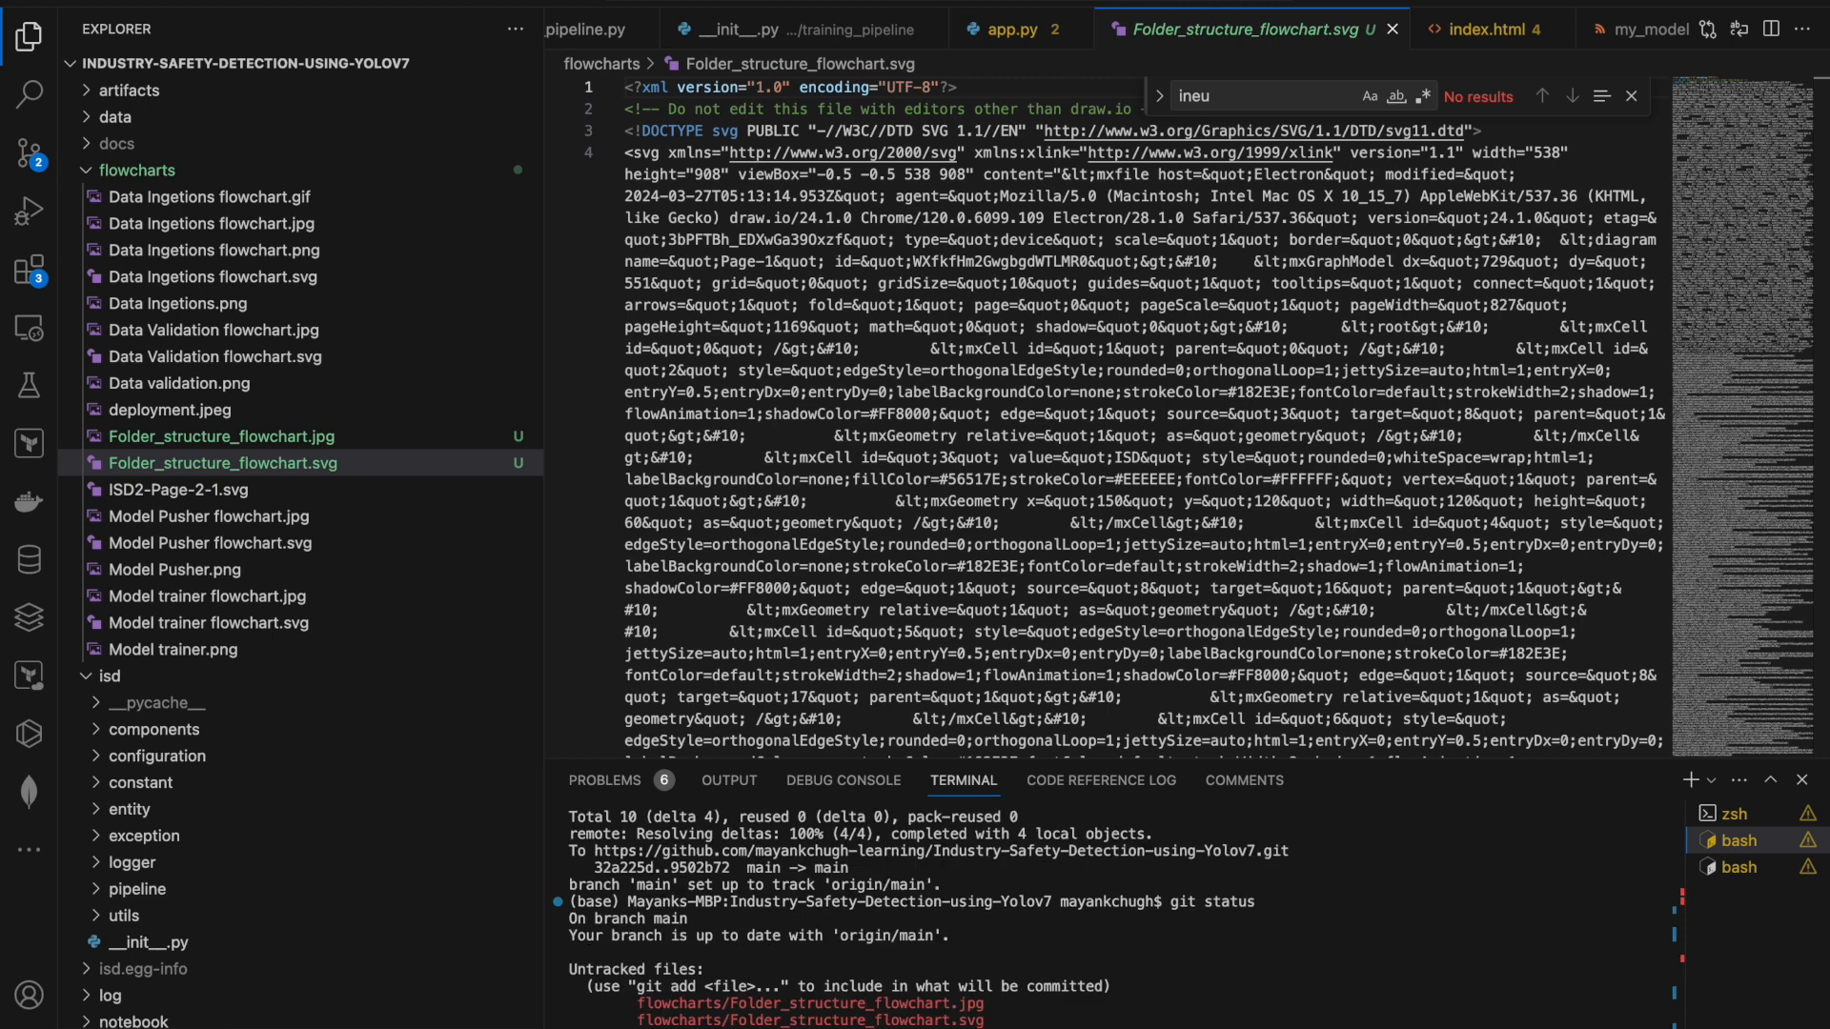
key(Return)
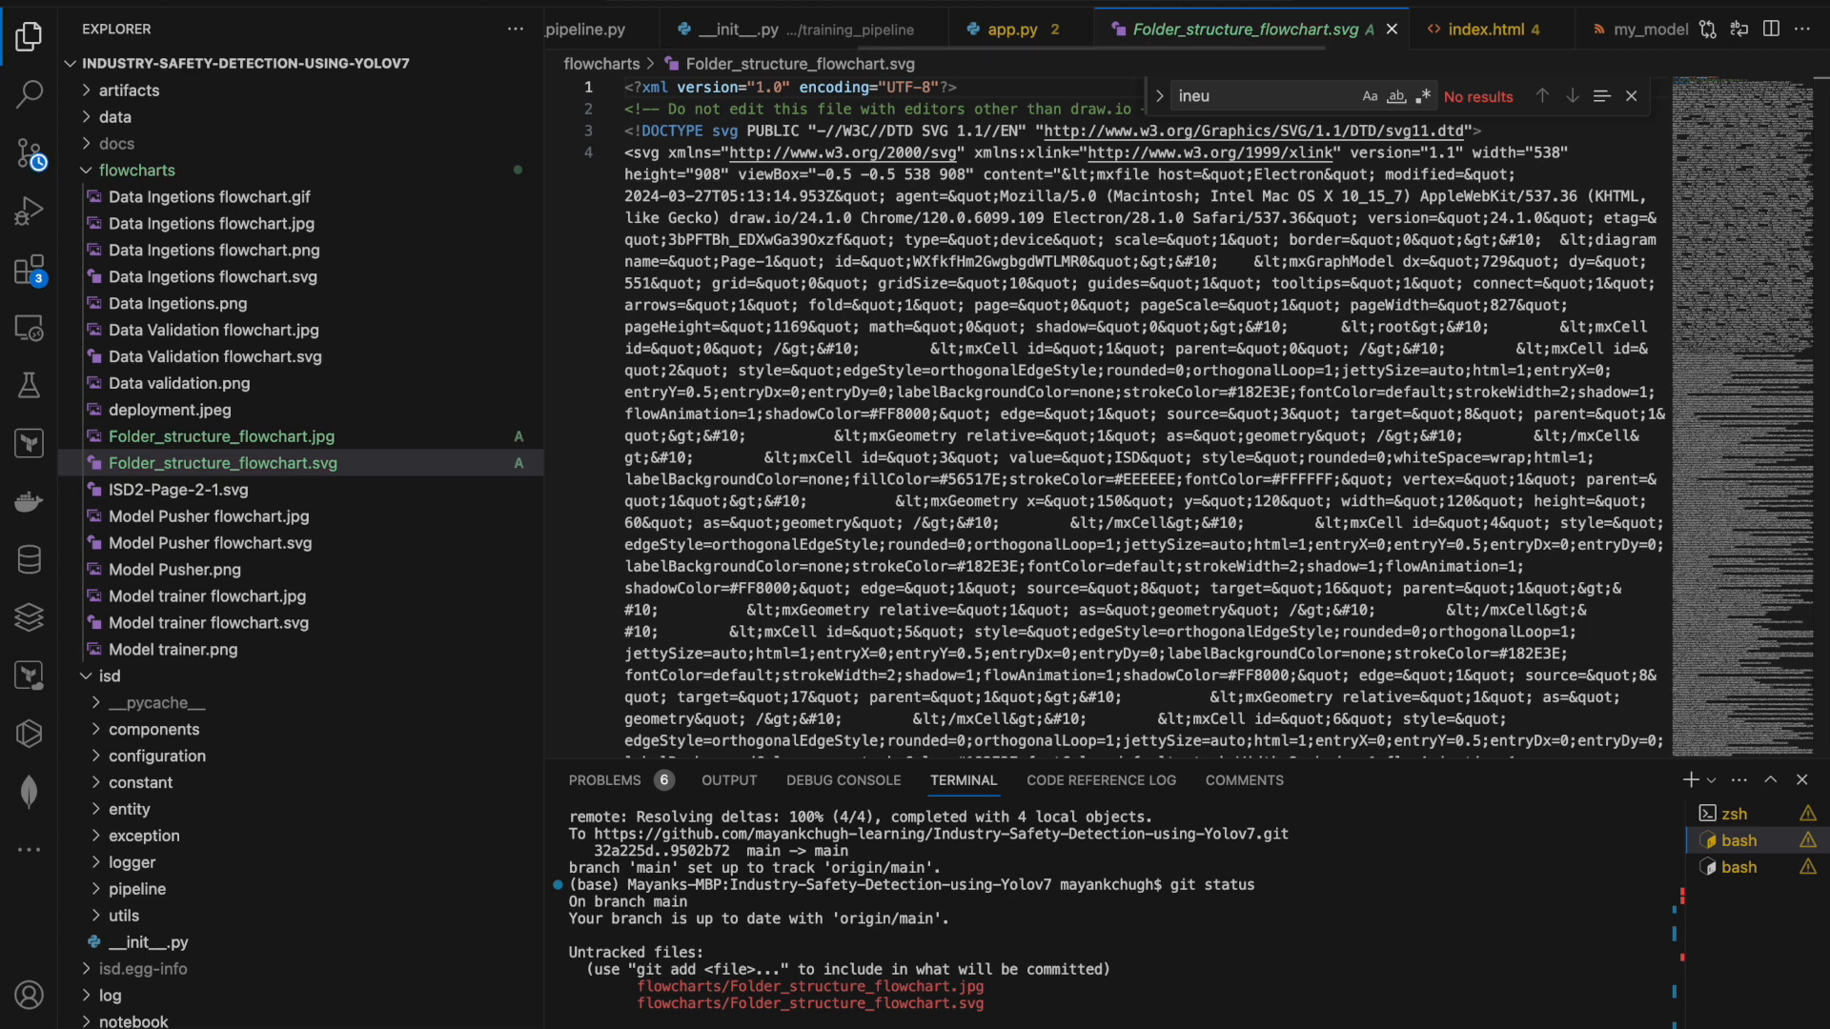
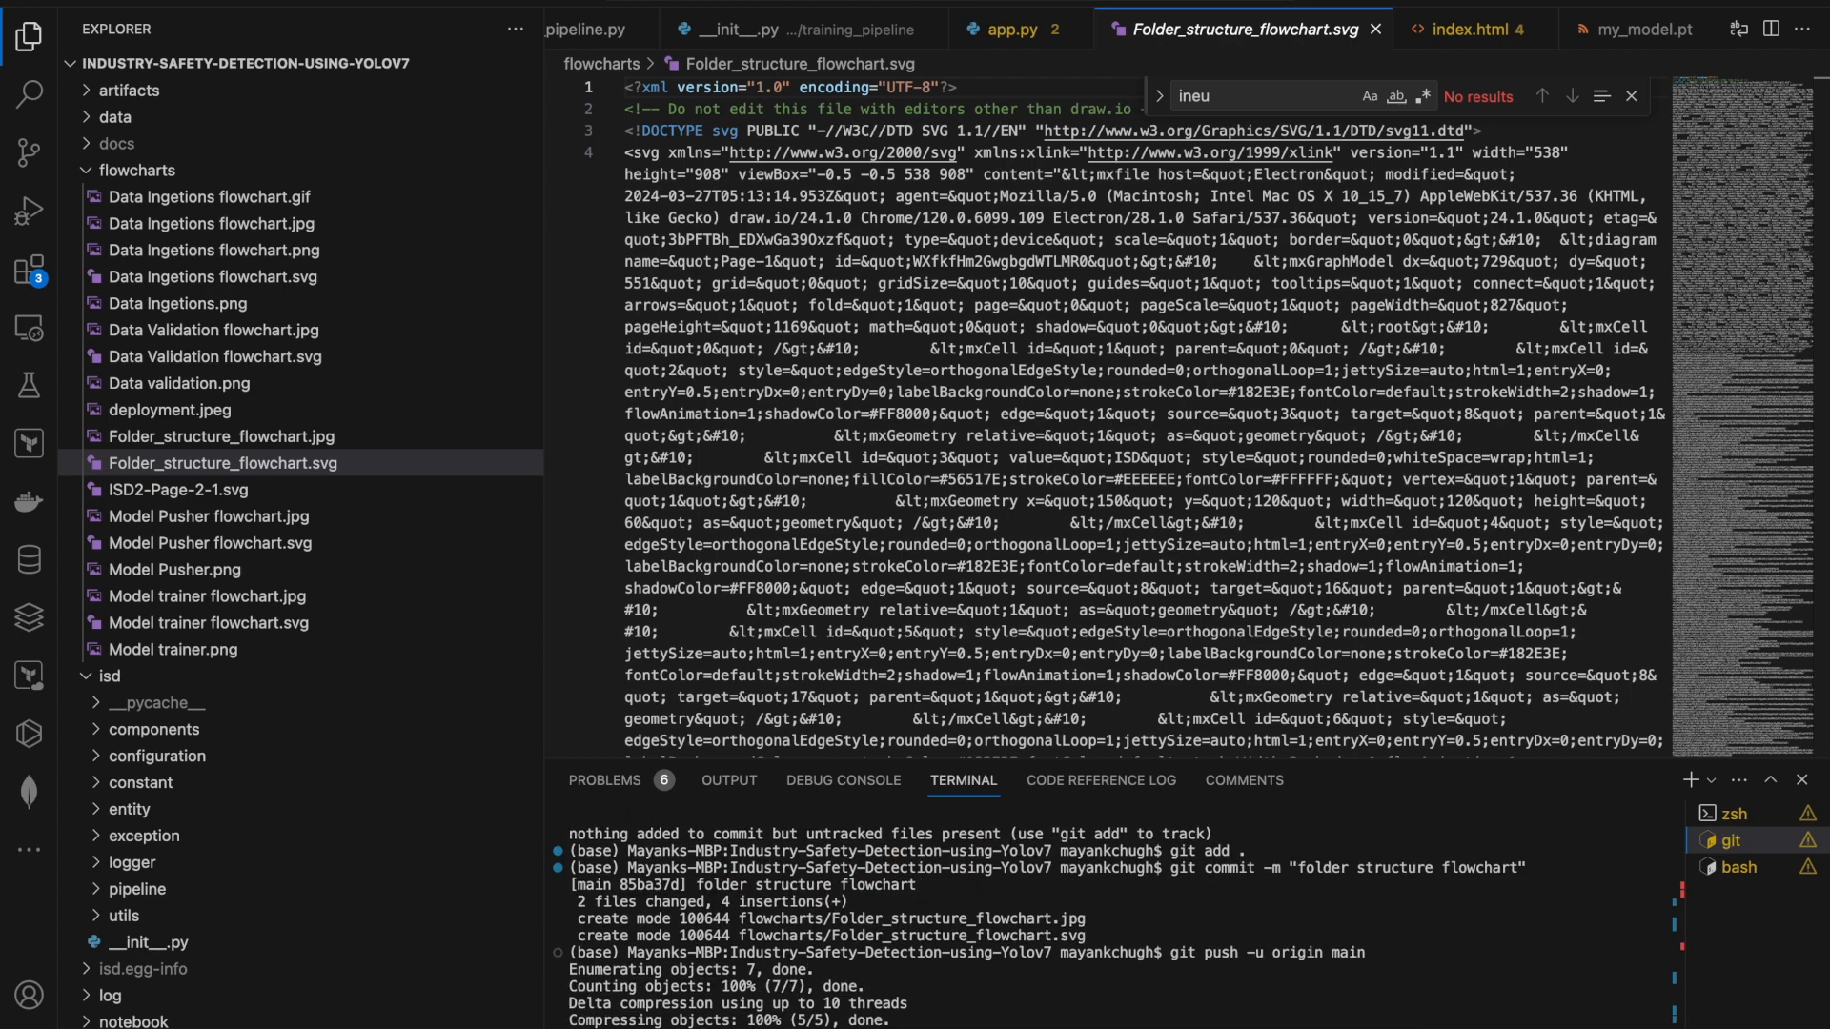
Step: Switch to Chrome, reload the repository's GitHub page and view Folder_structure_flowchart.jpg and Folder_structure_flowchart.svg in the flowcharts folder
key(super+Tab)
key(super+Tab)
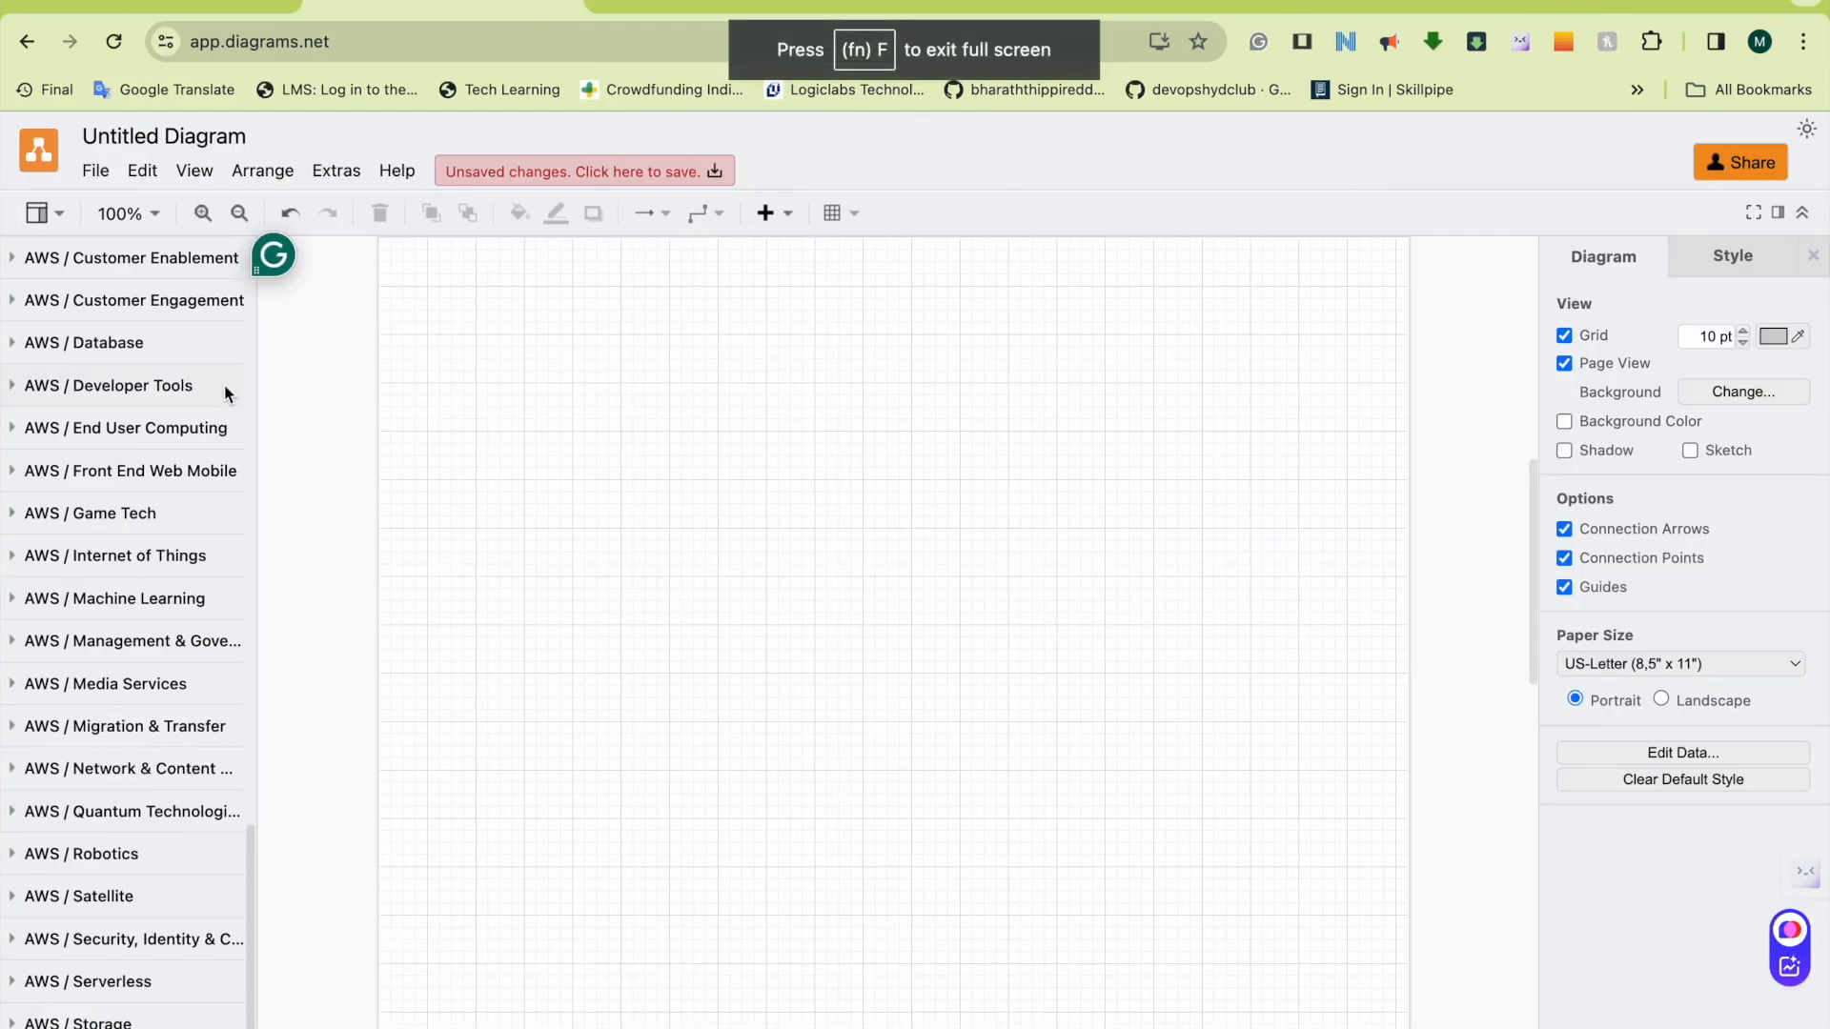
click(198, 4)
click(114, 45)
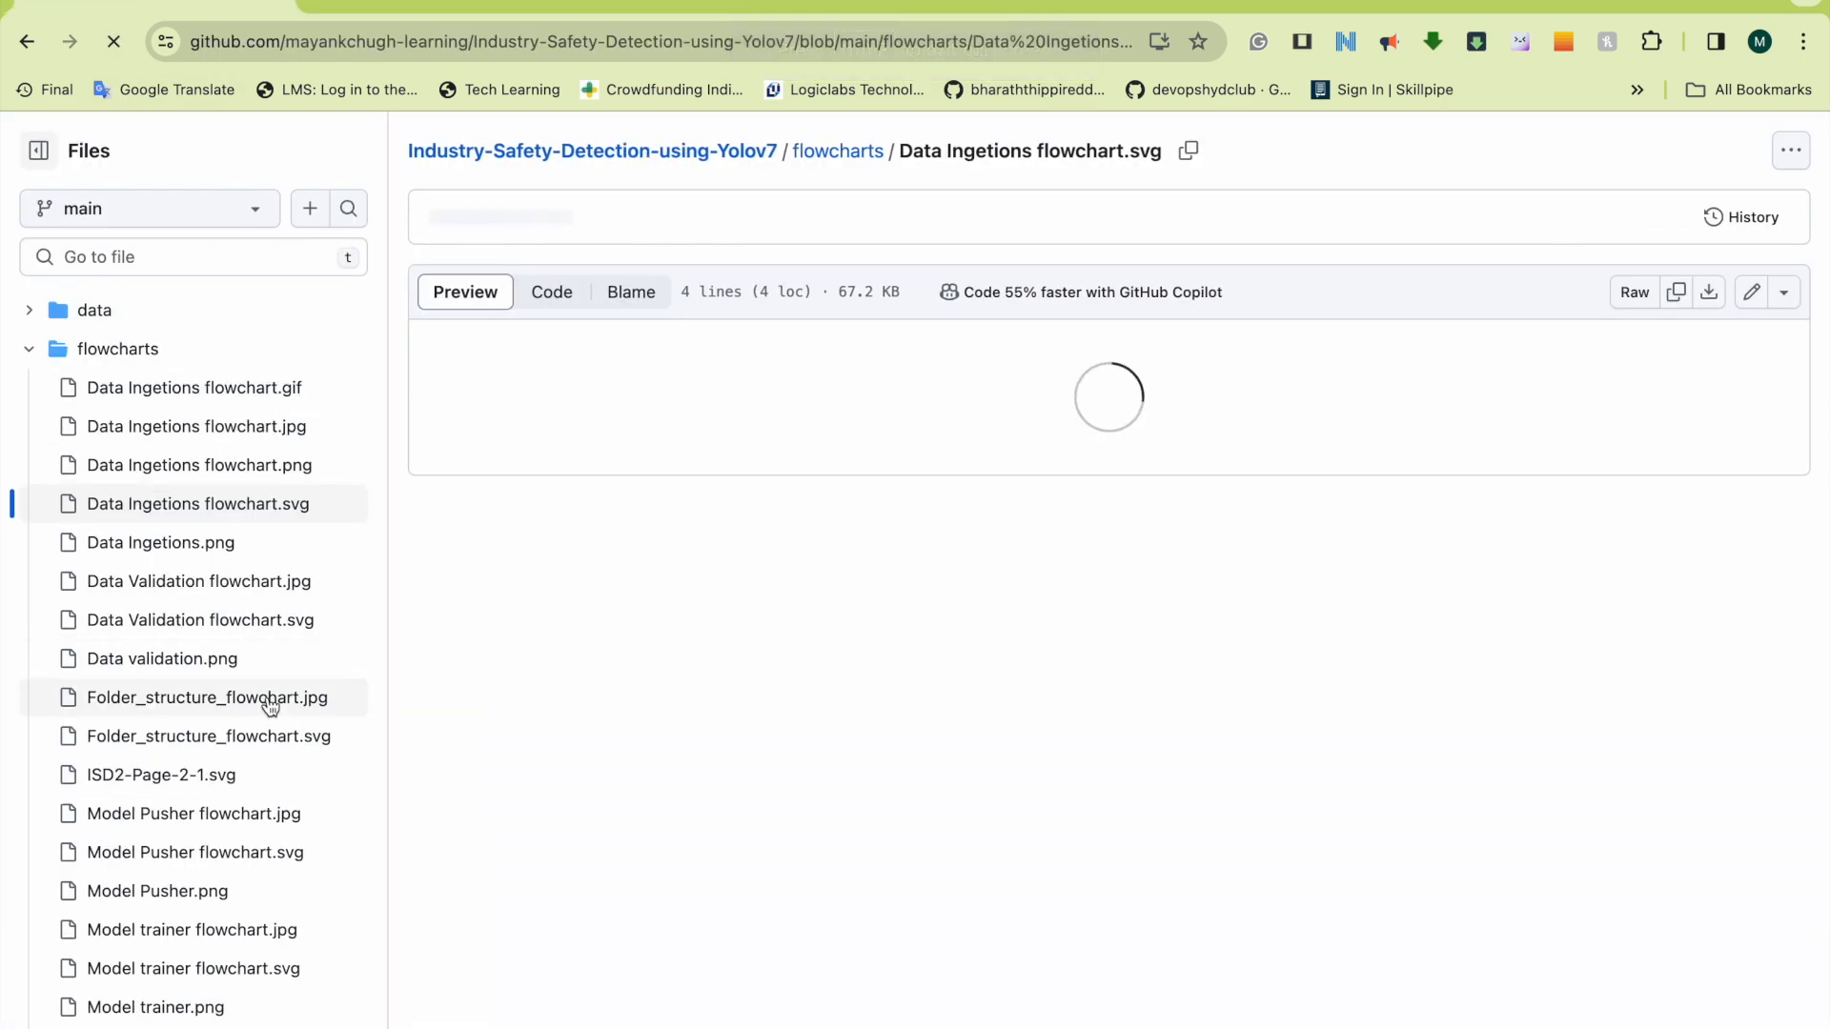
click(271, 703)
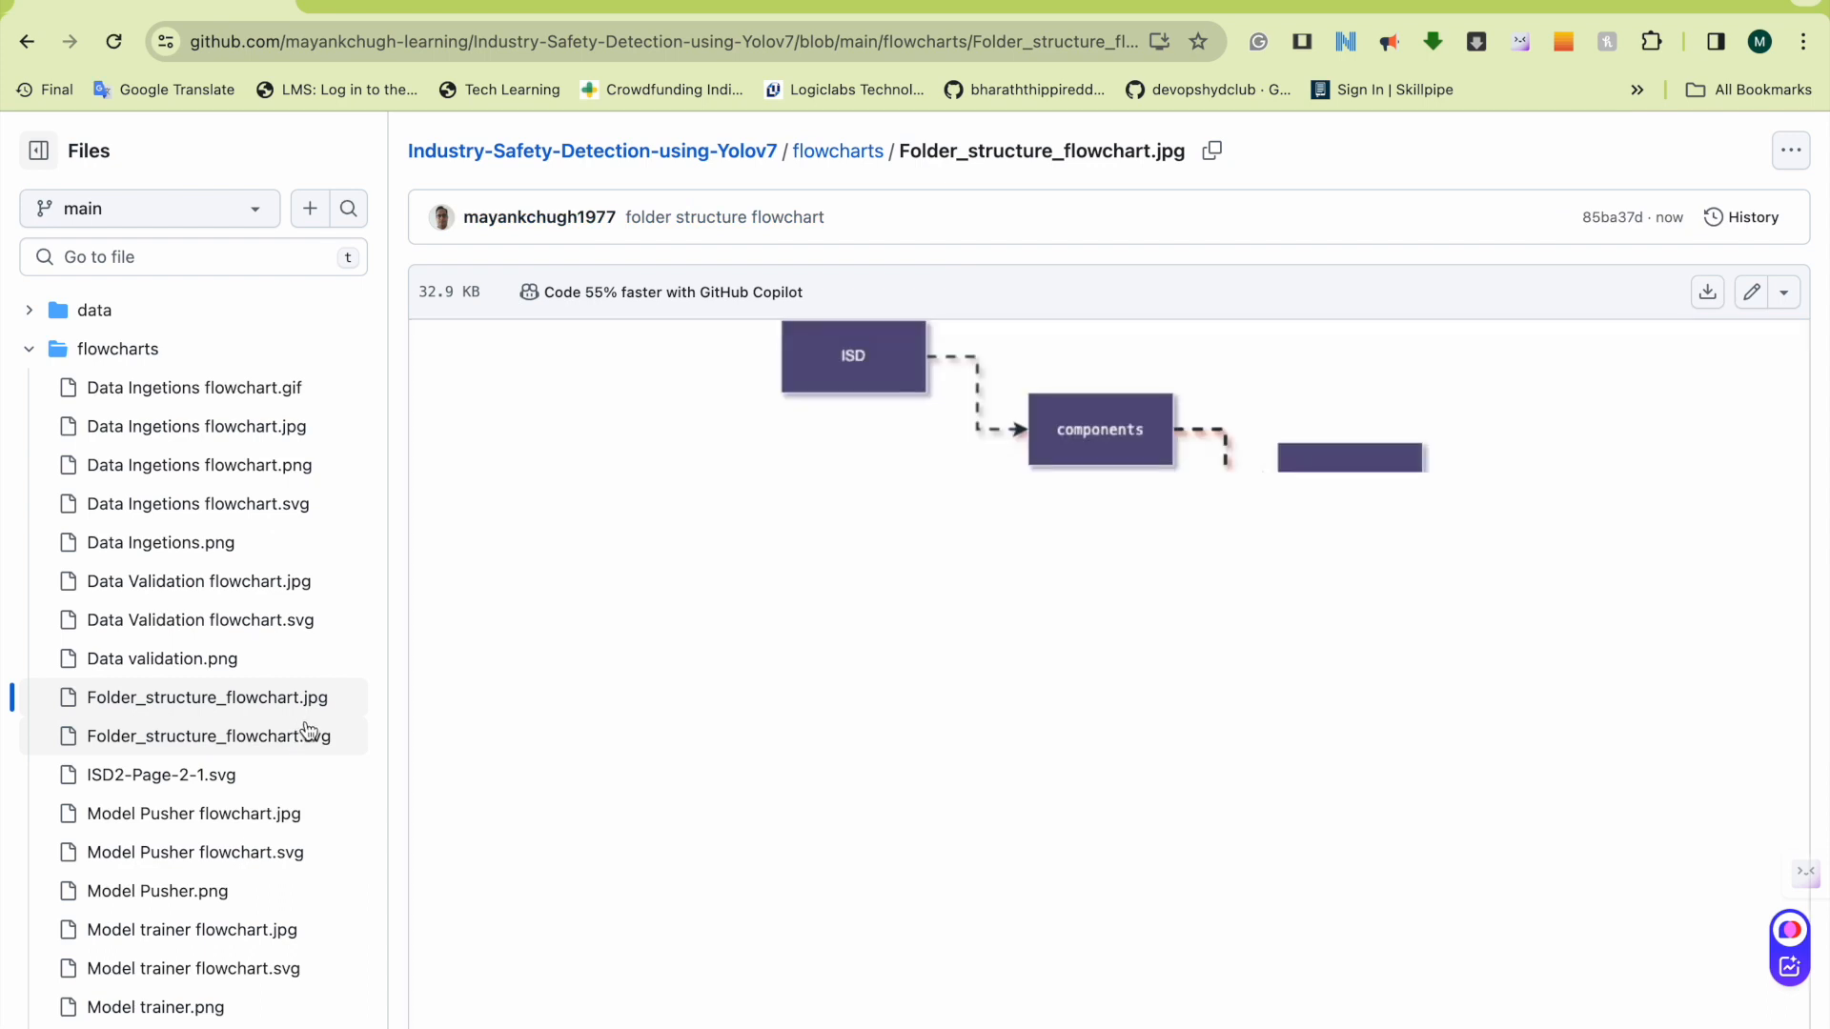
click(277, 750)
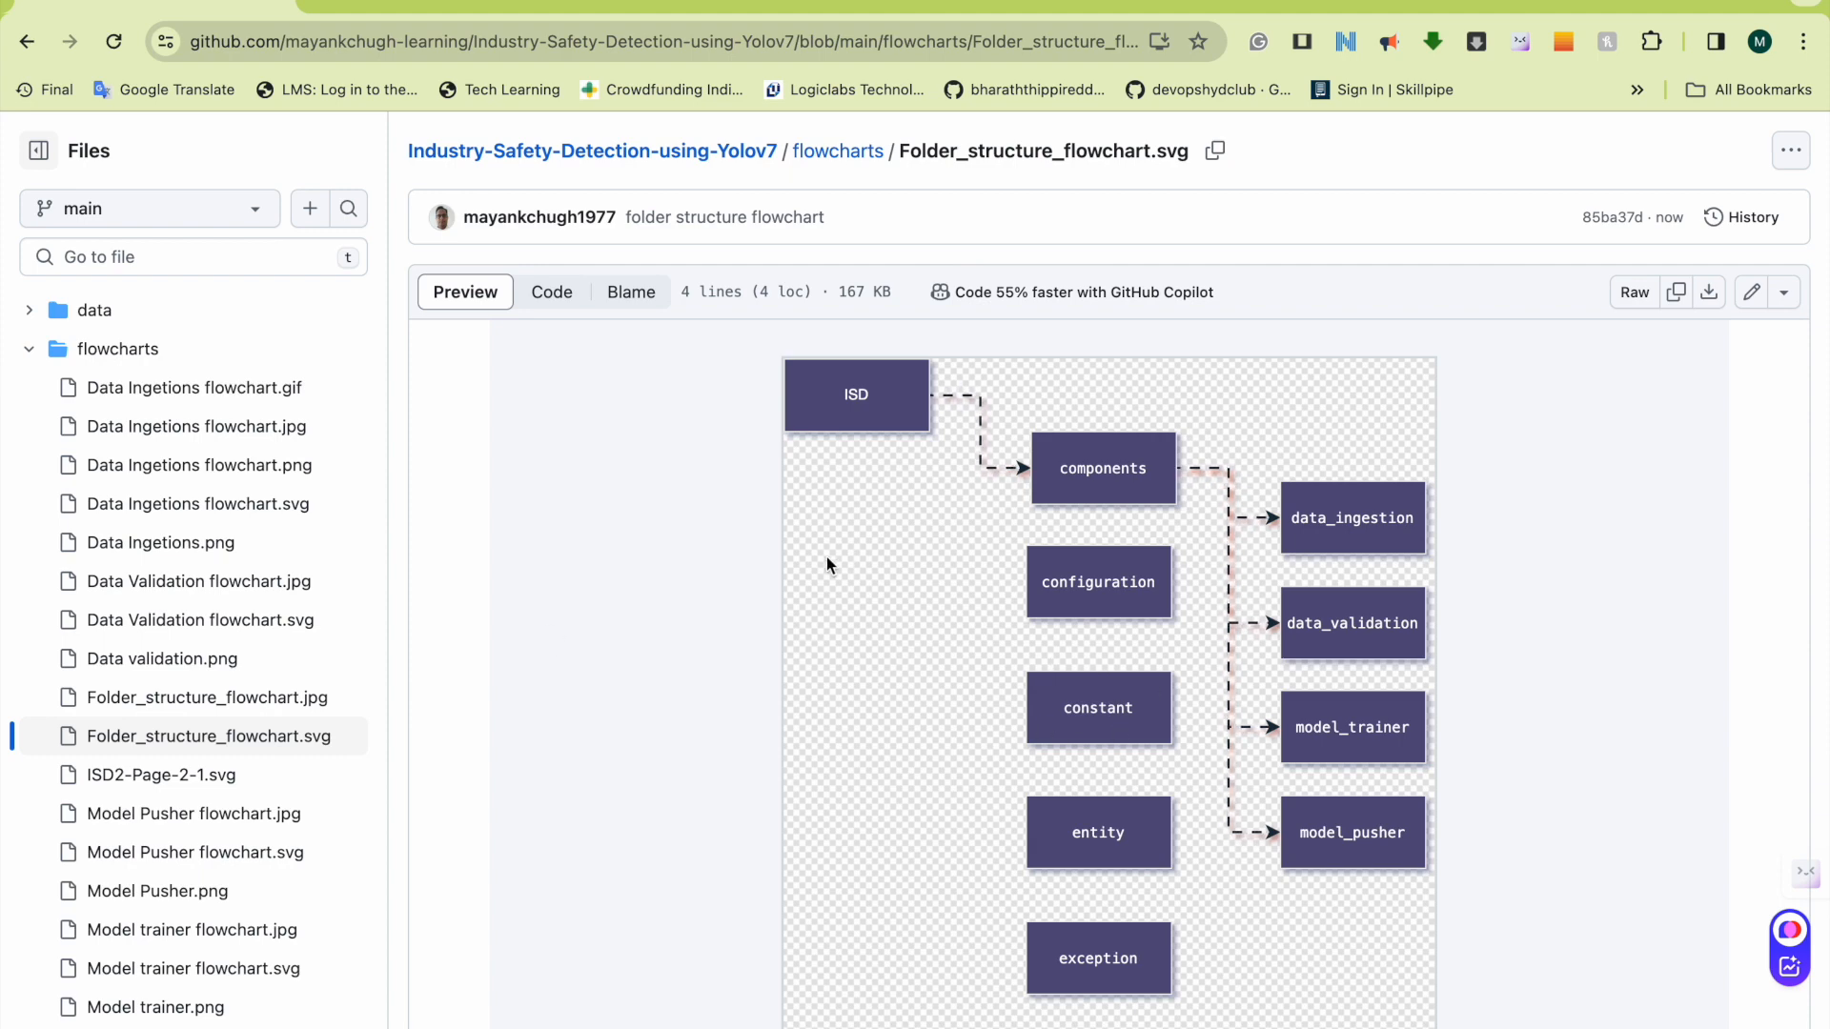
Step: View Data Ingetions flowchart.gif in the repository's flowcharts folder on GitHub
key(super+Tab)
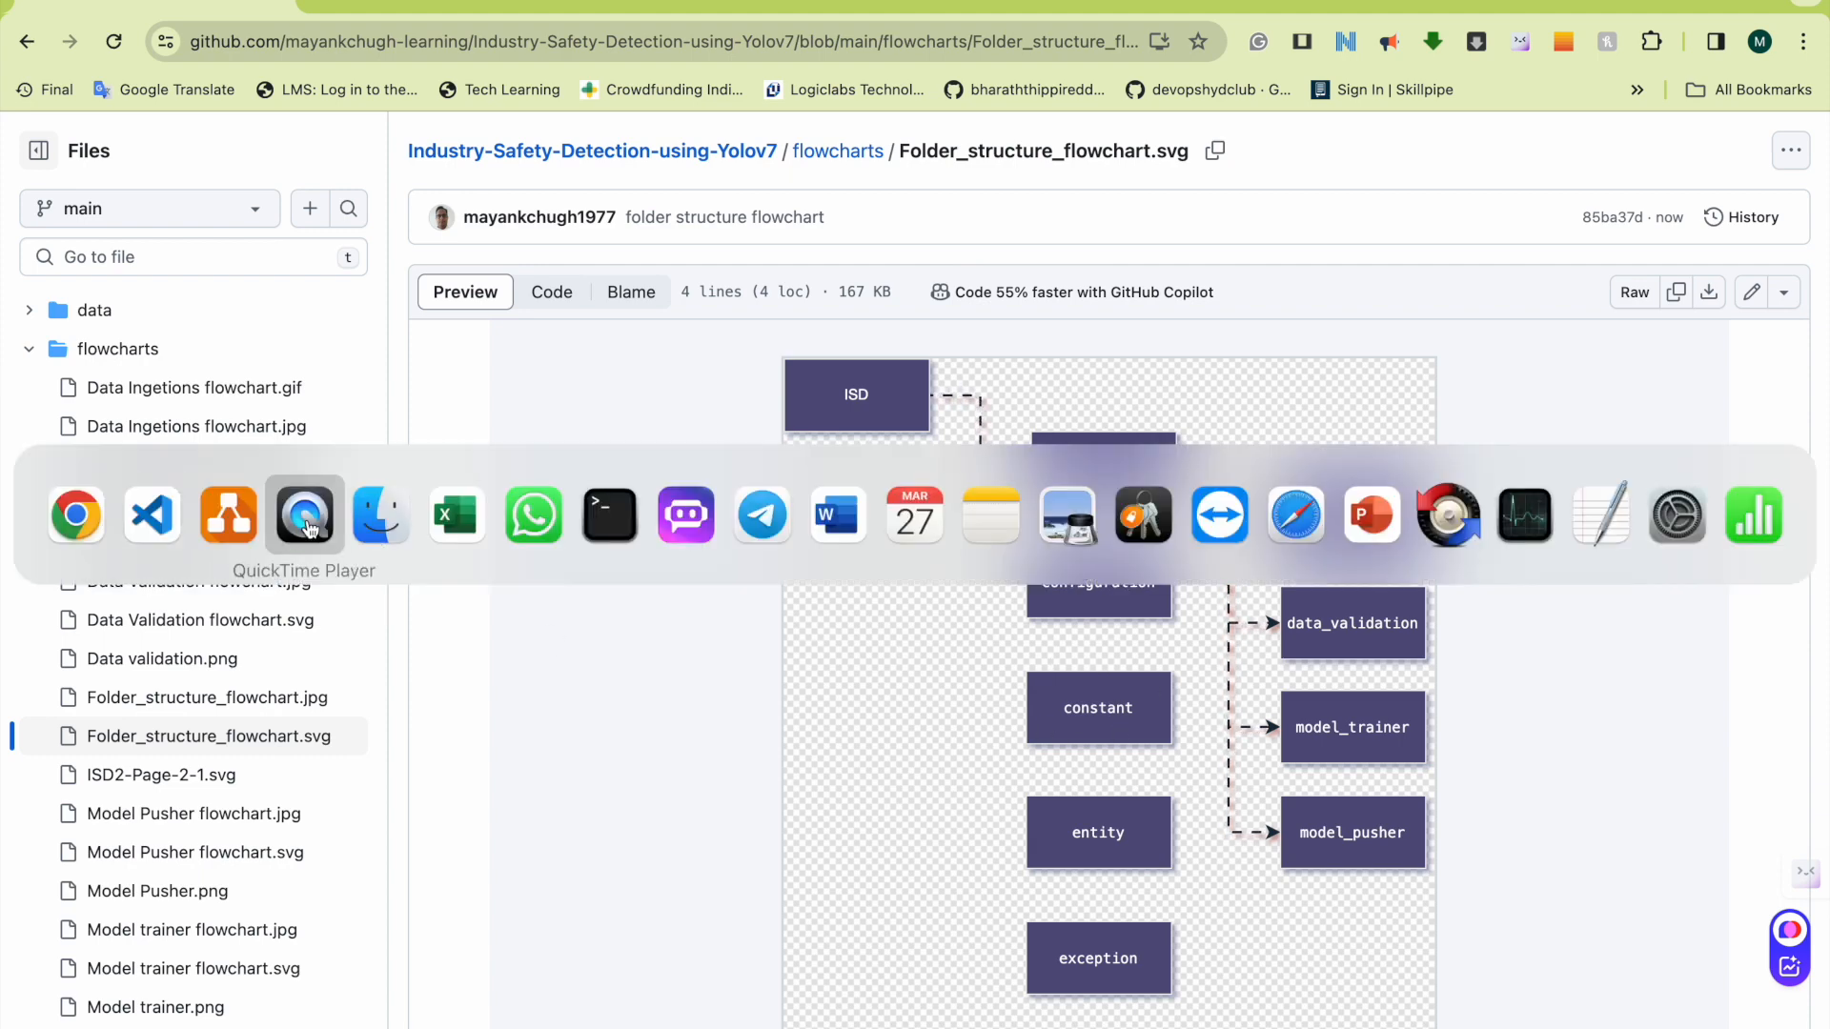
click(379, 515)
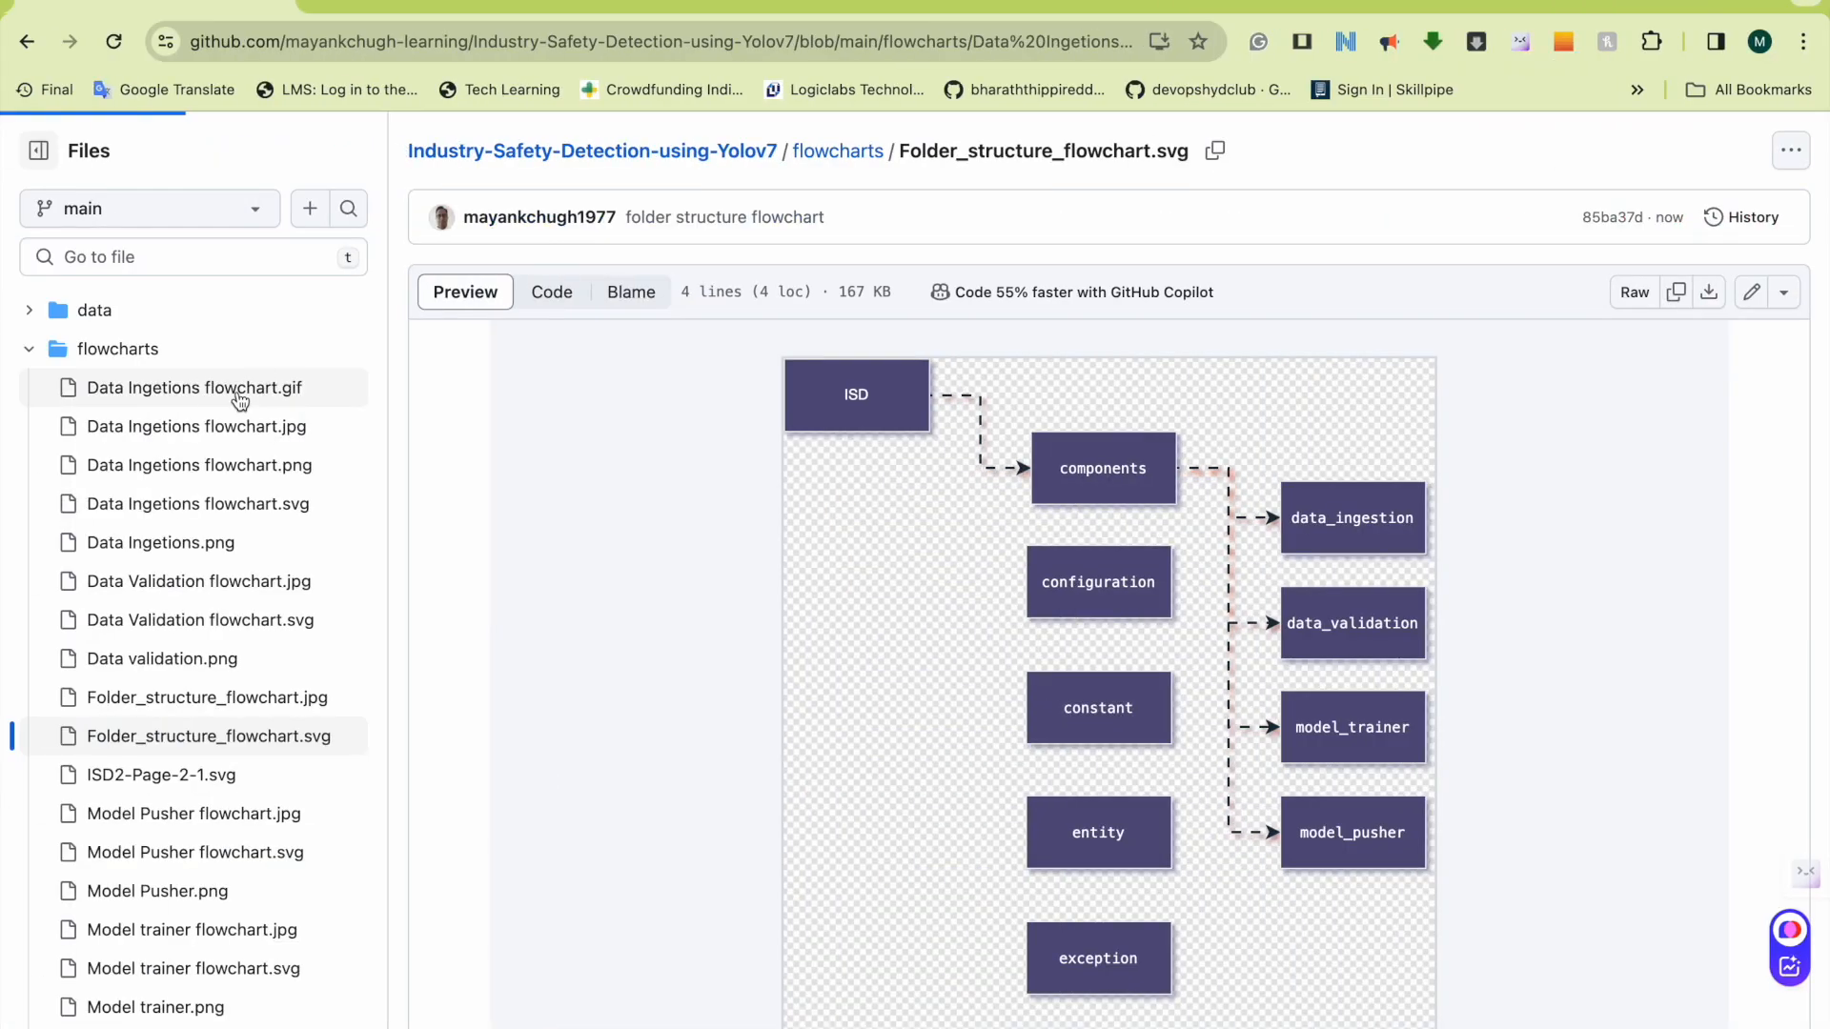
click(276, 394)
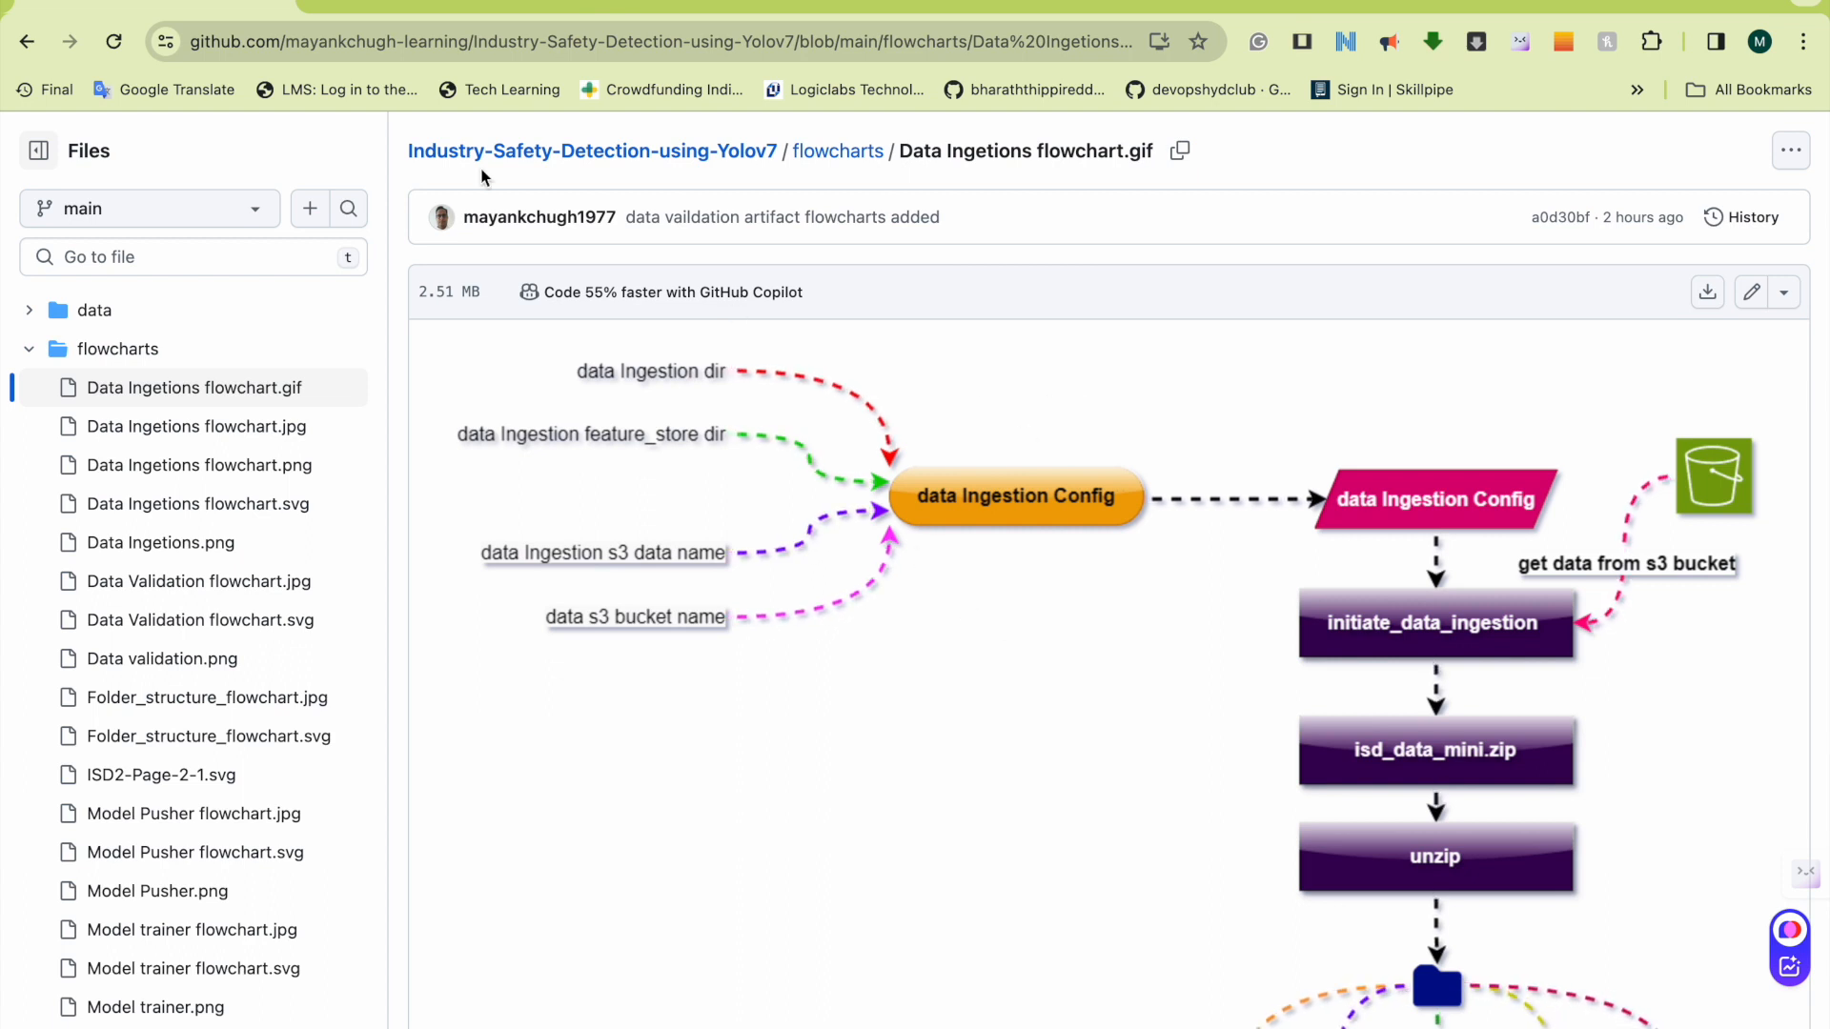
Step: Search Google for "convert svg to gif animation" in a new tab and open the html5animationtogif.com Convert SVG to GIF result
click(600, 11)
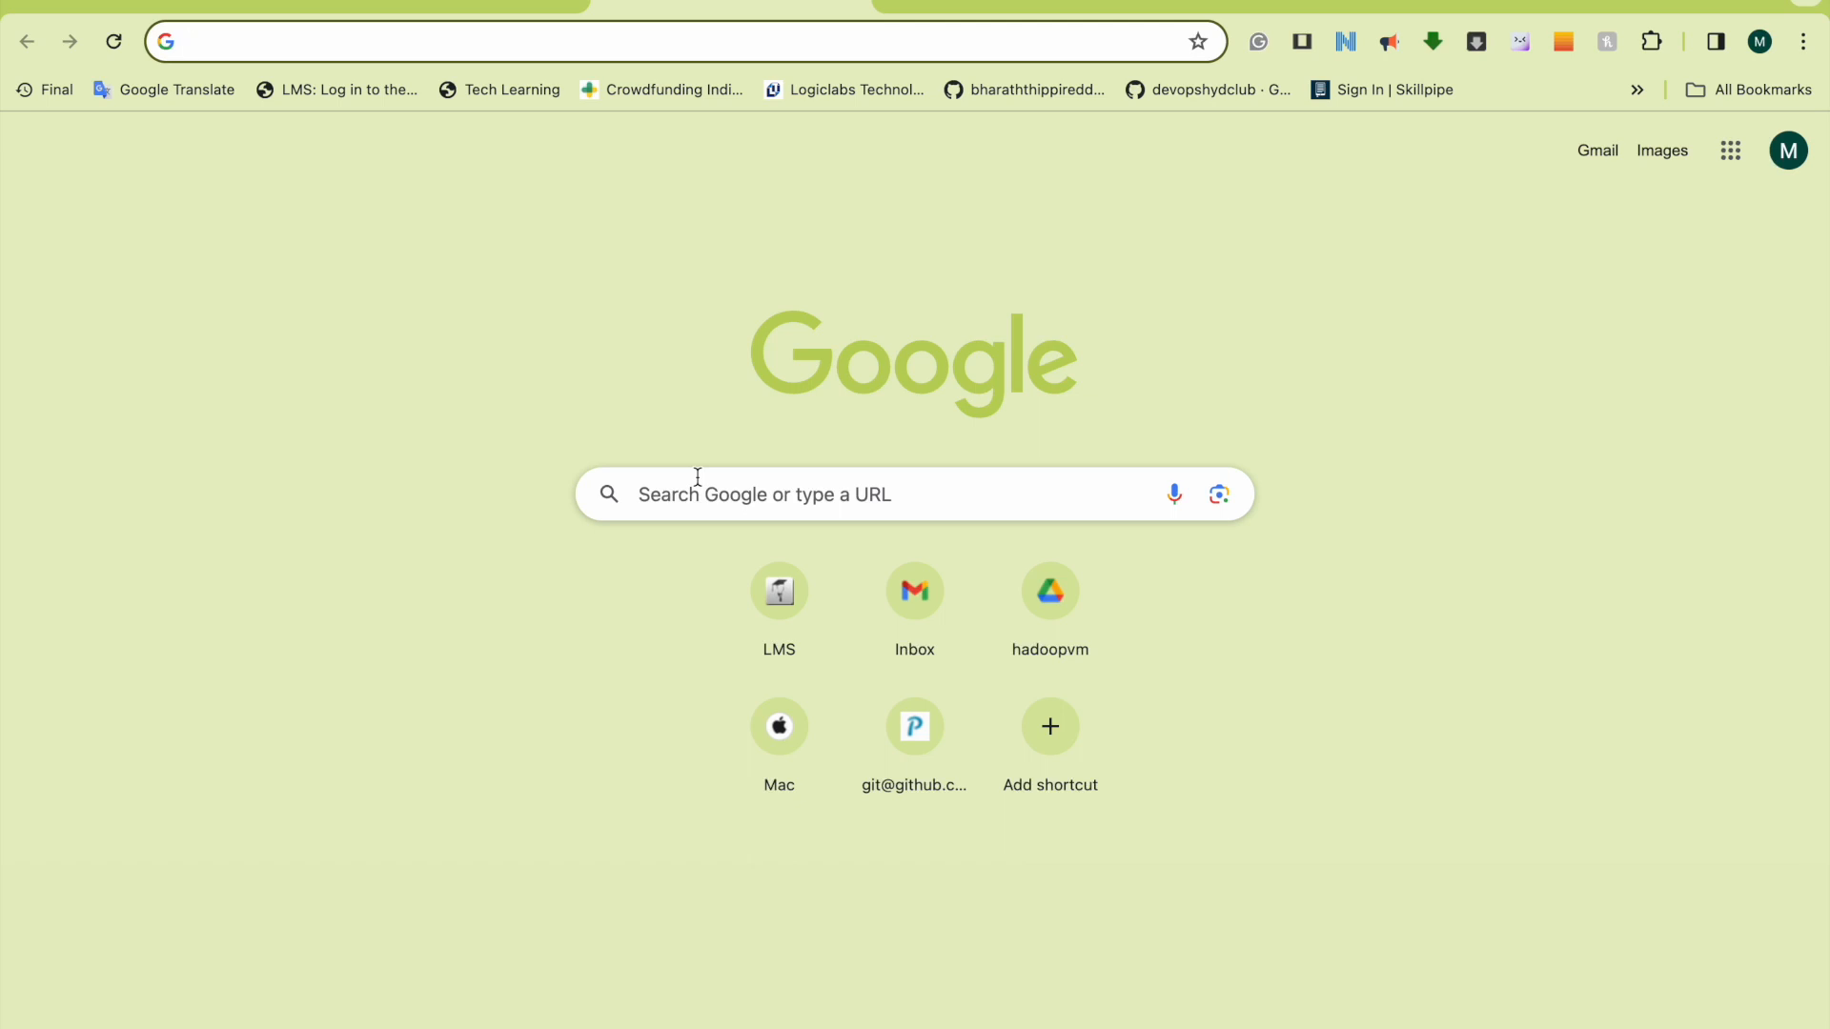
text(conv)
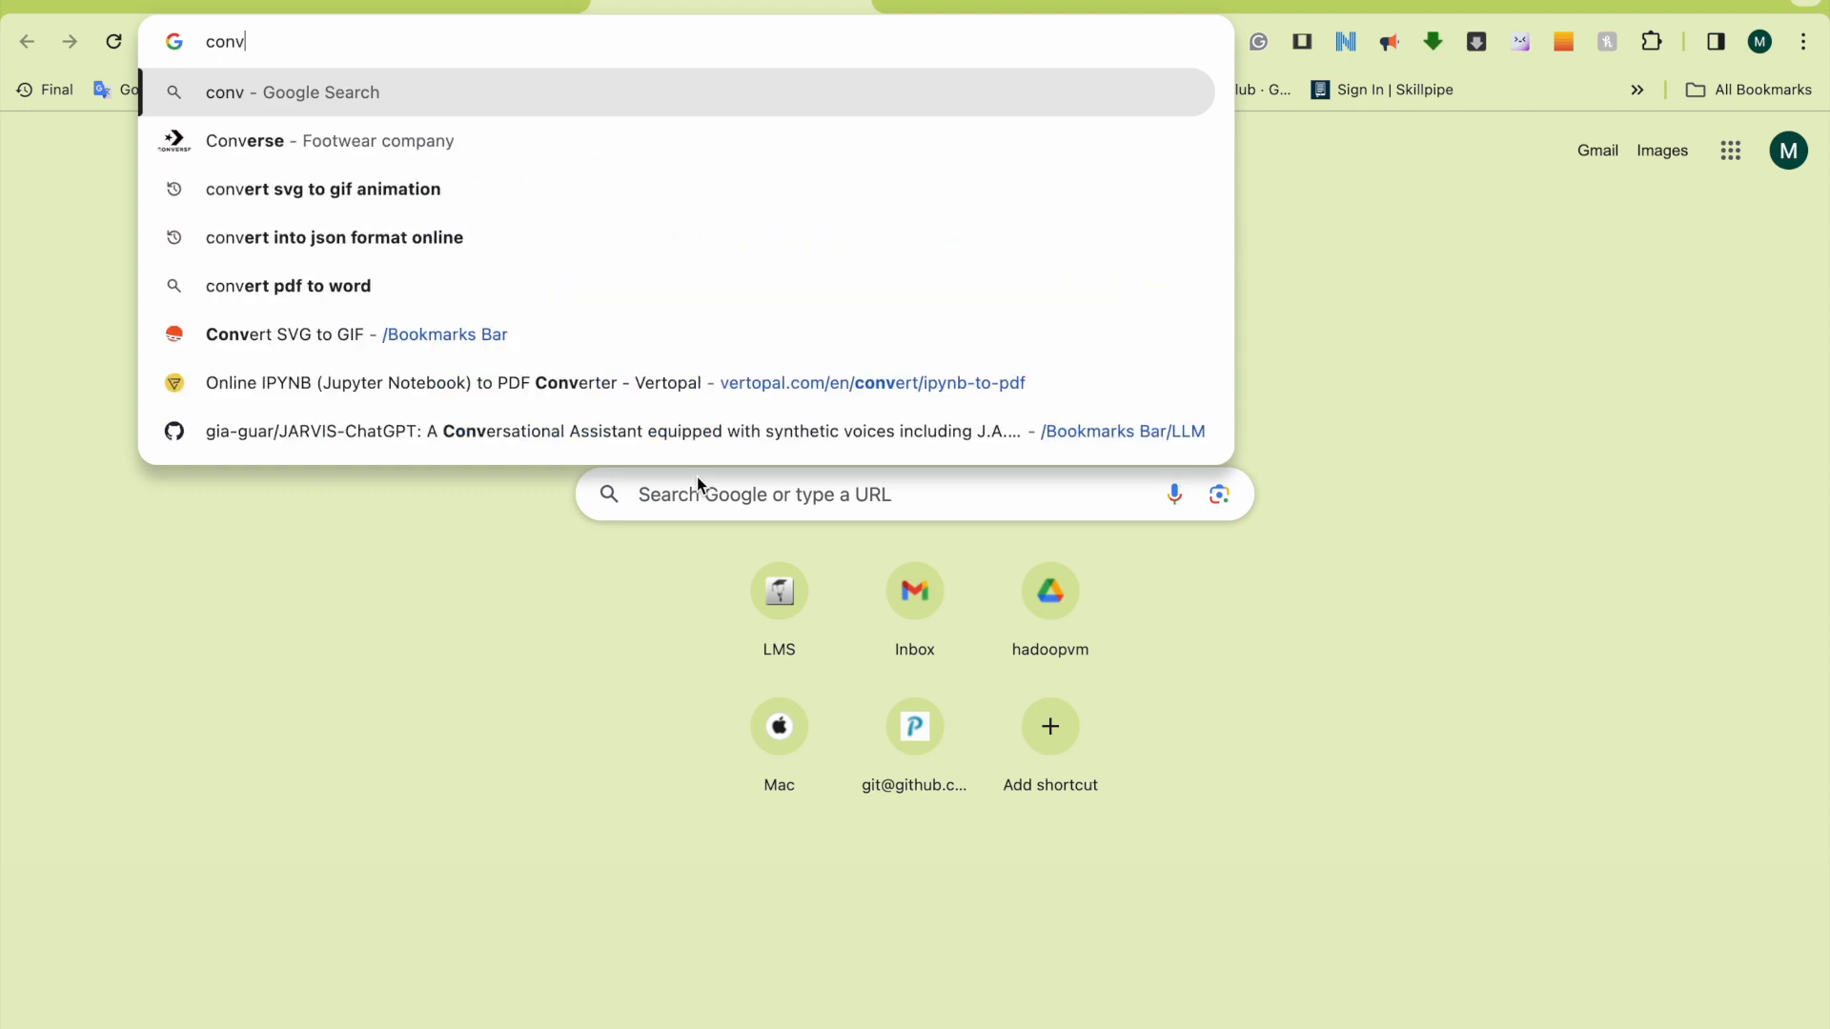
text(ert)
key(Down)
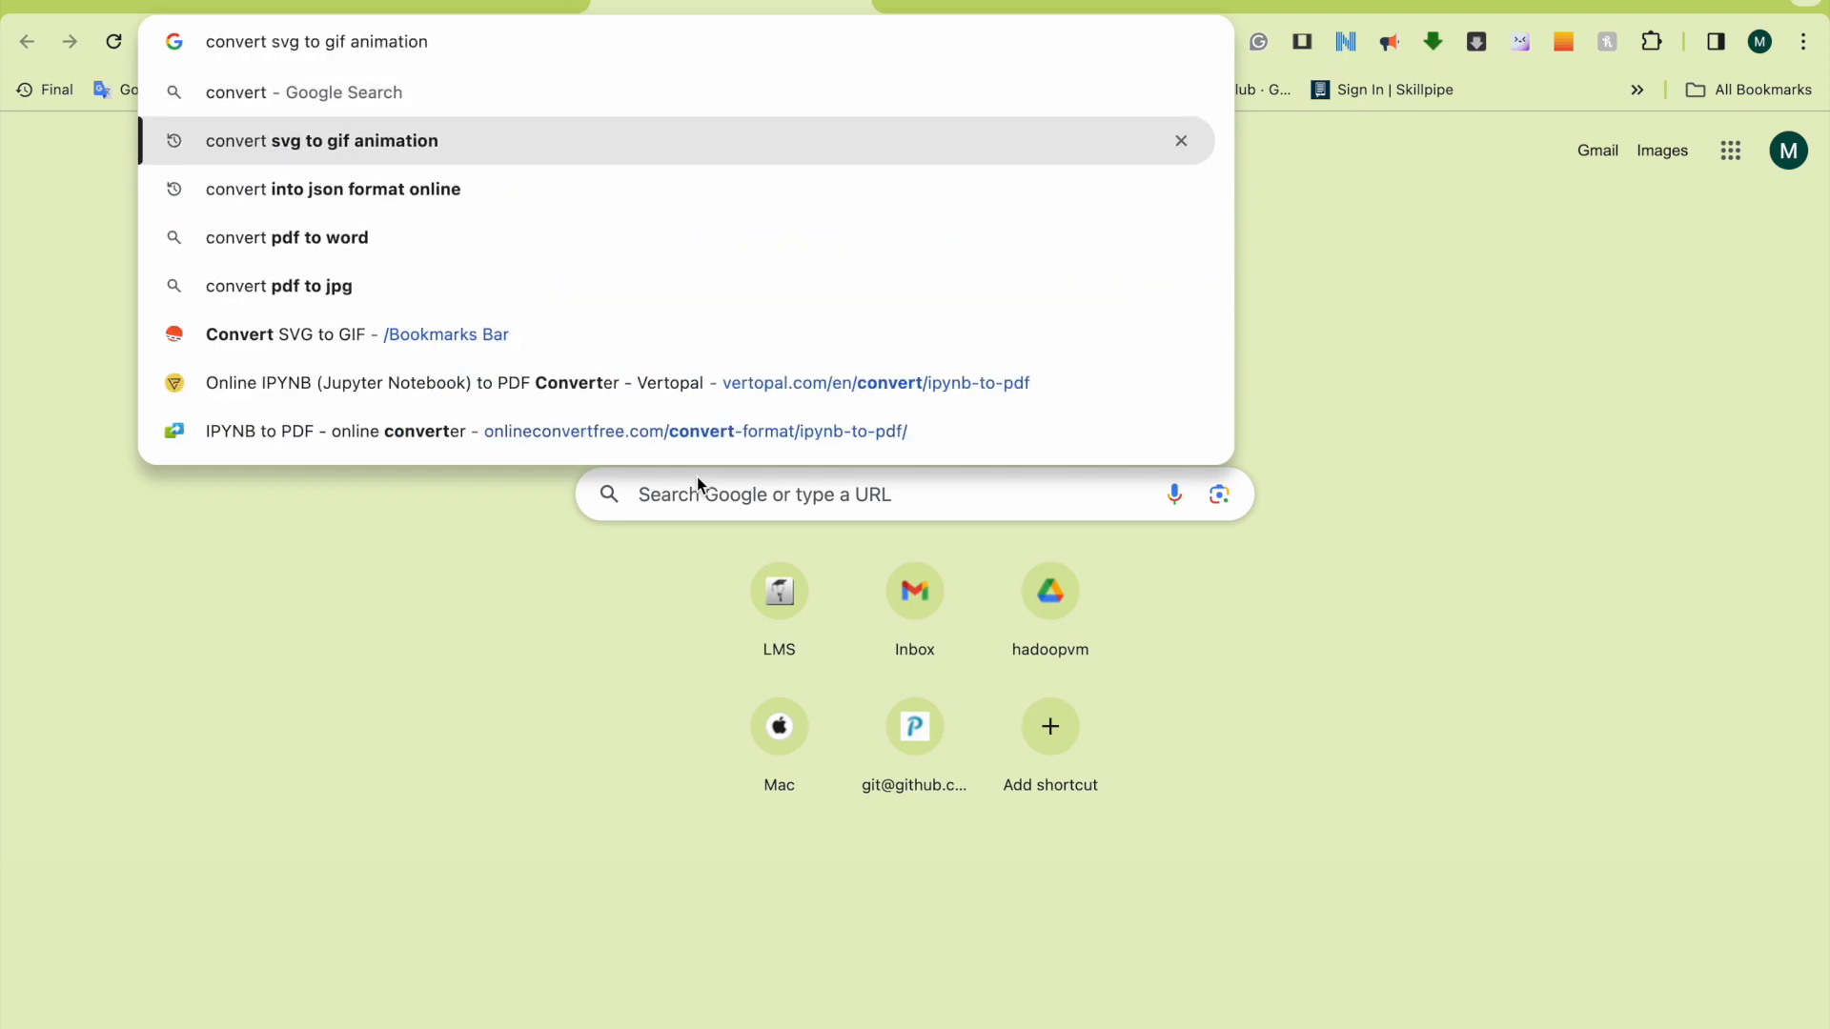
key(Return)
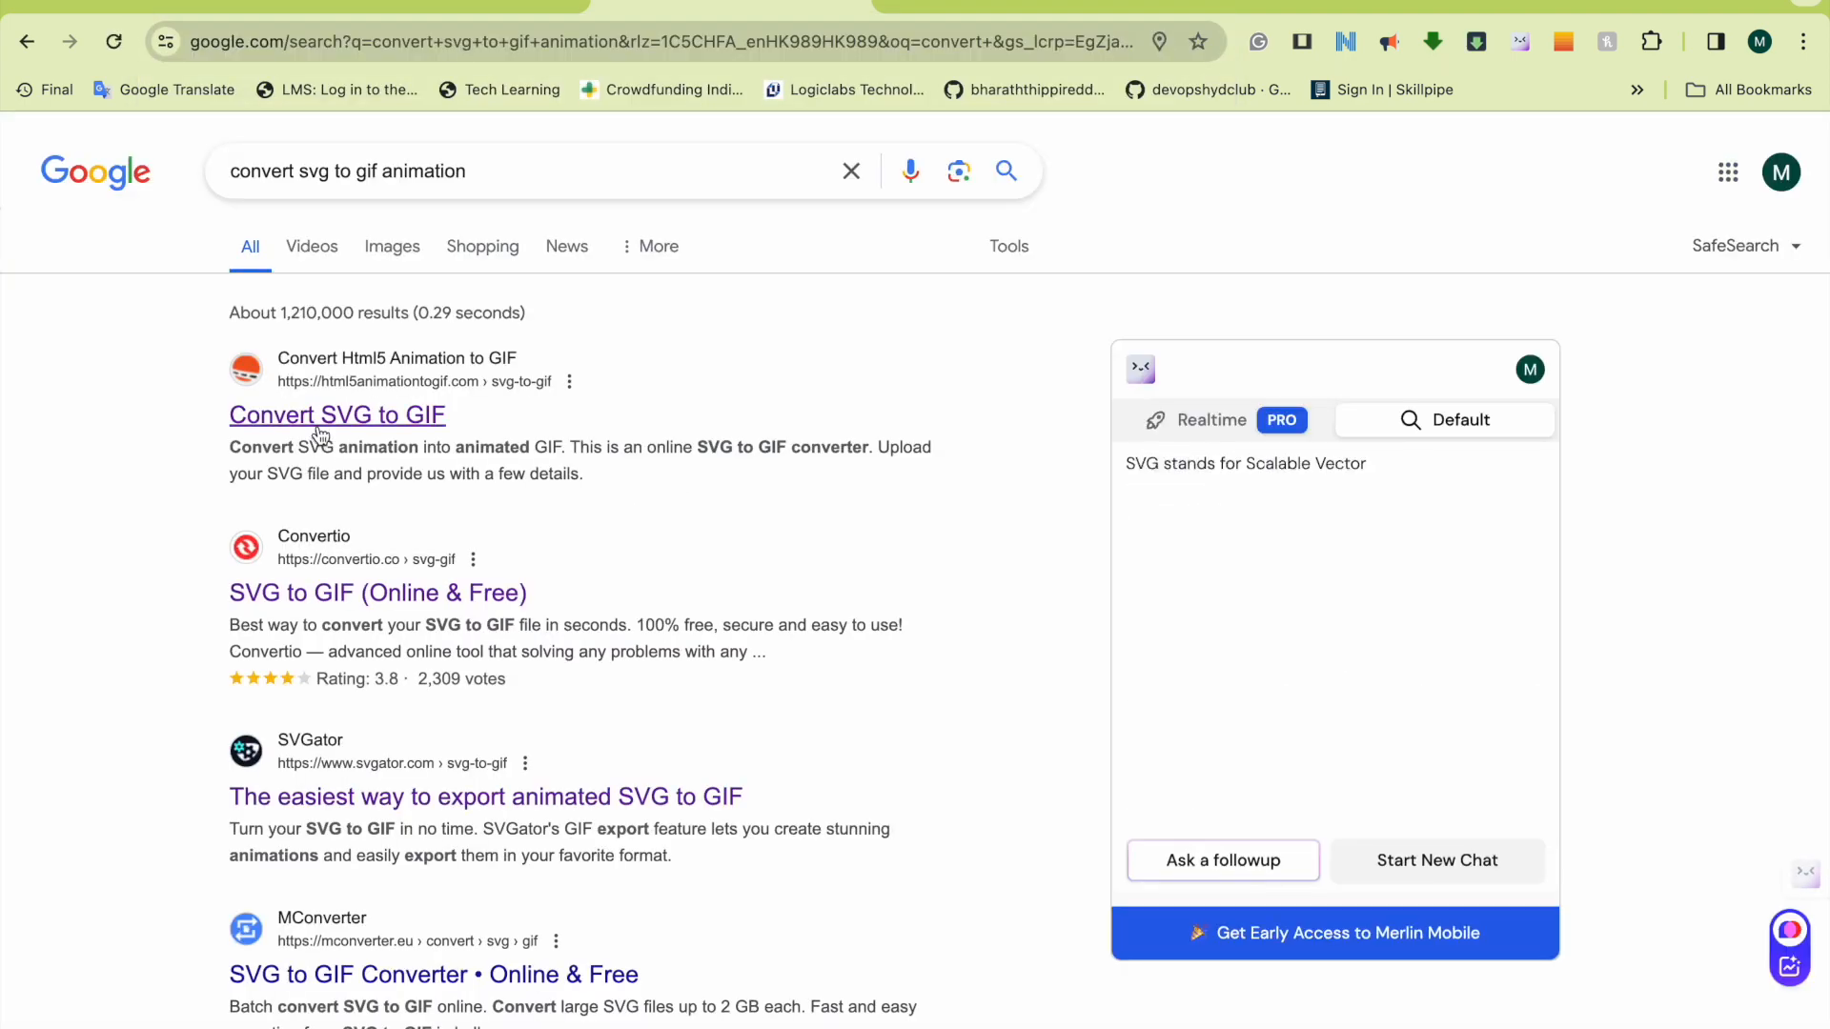
right_click(324, 422)
click(408, 437)
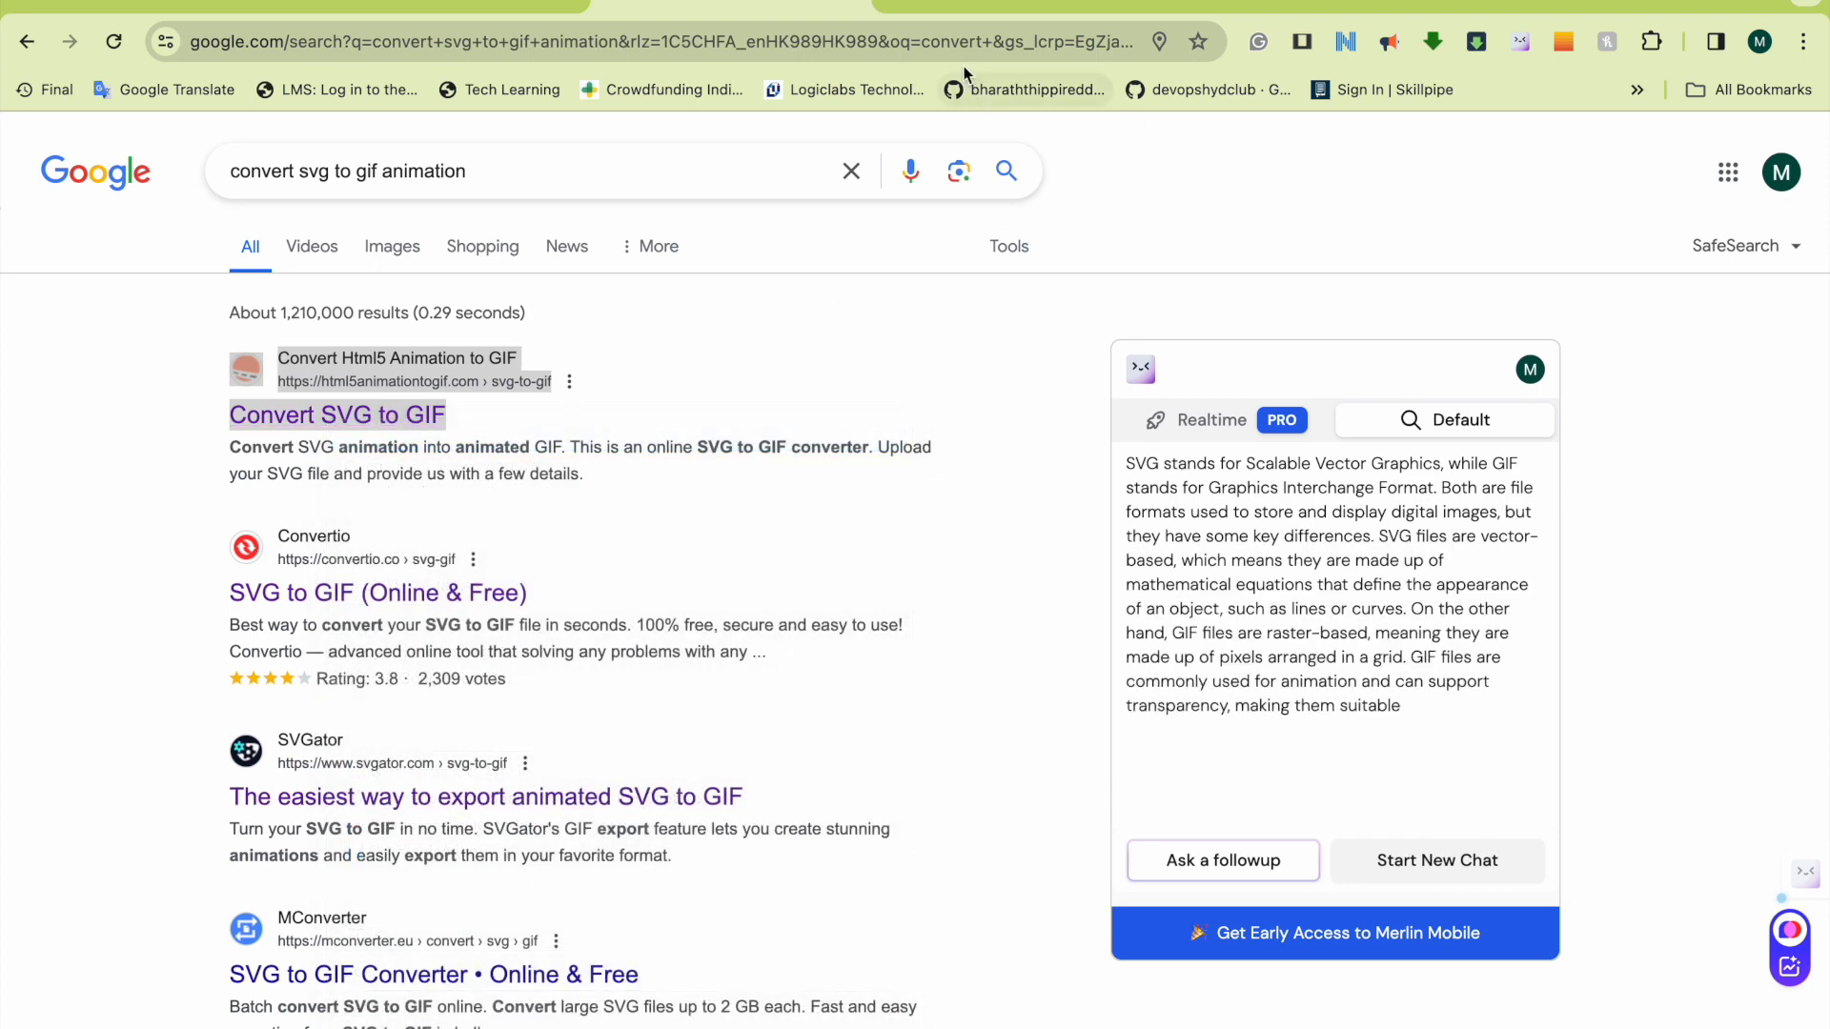
click(976, 8)
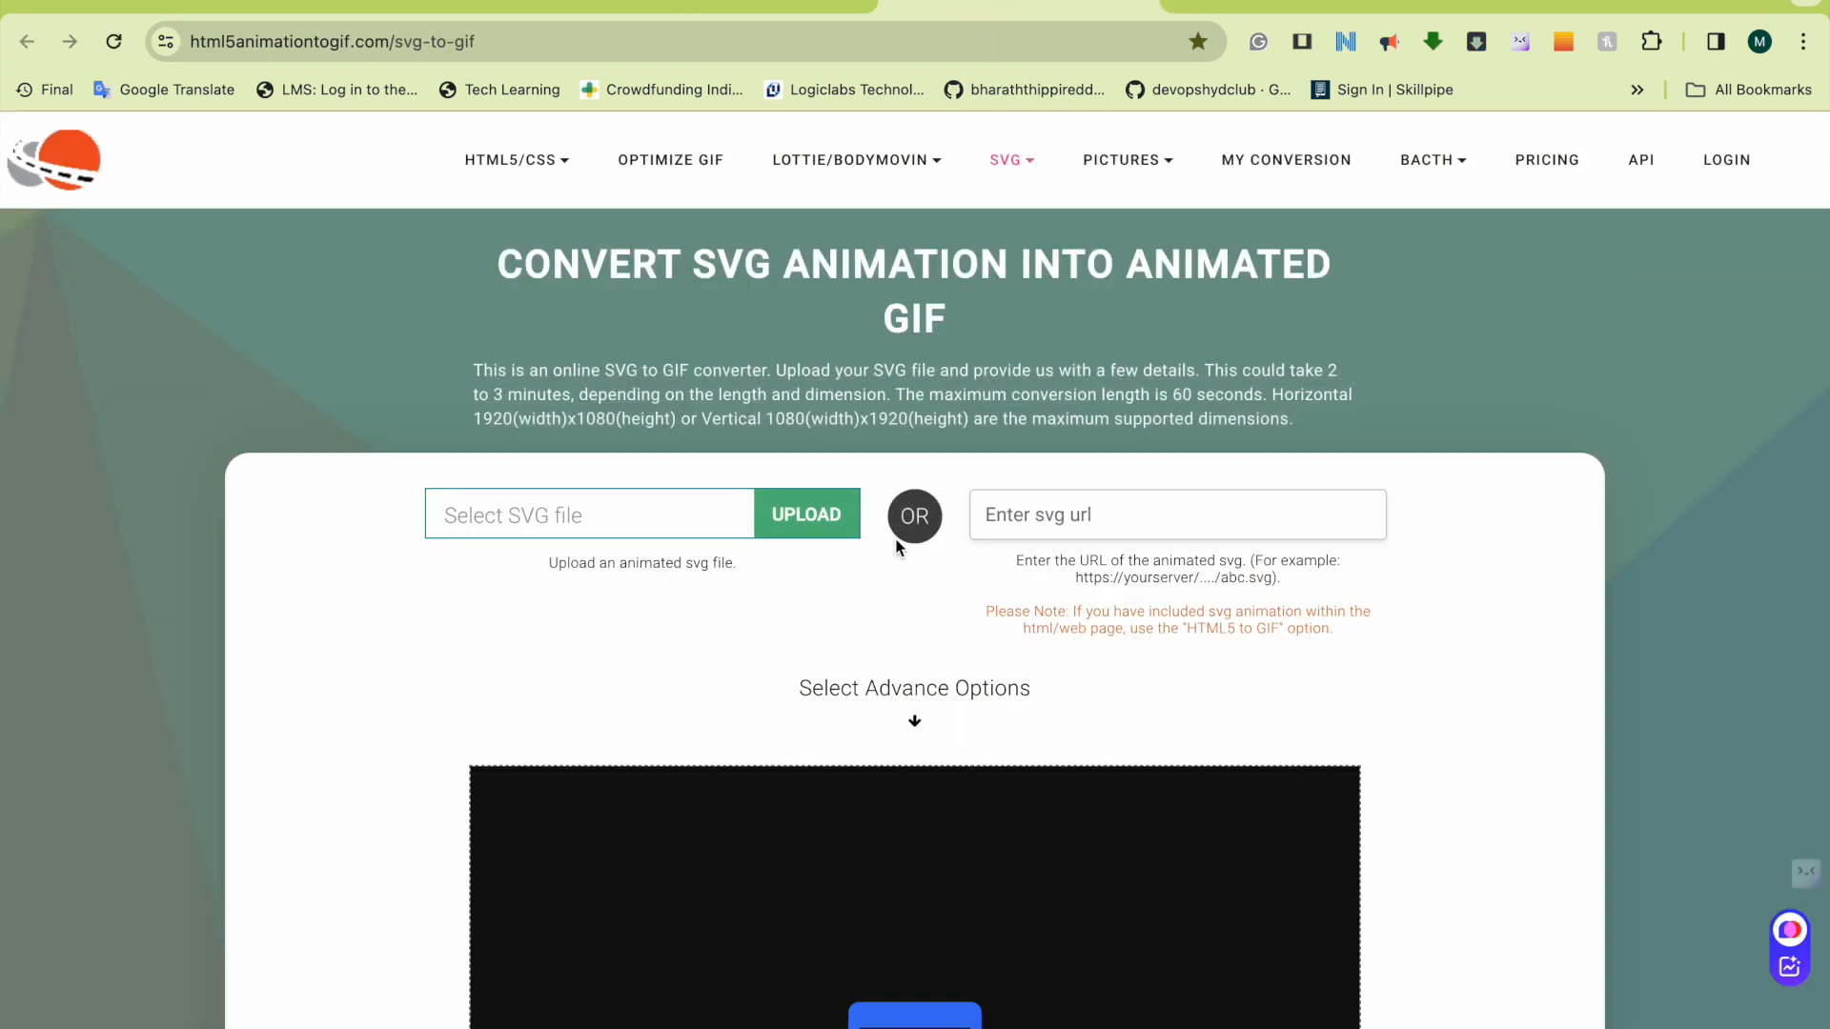
Step: Try to transfer Folder_structure_flowchart.svg from VS Code directly into the browser, and close the stray blank tab
key(super+Tab)
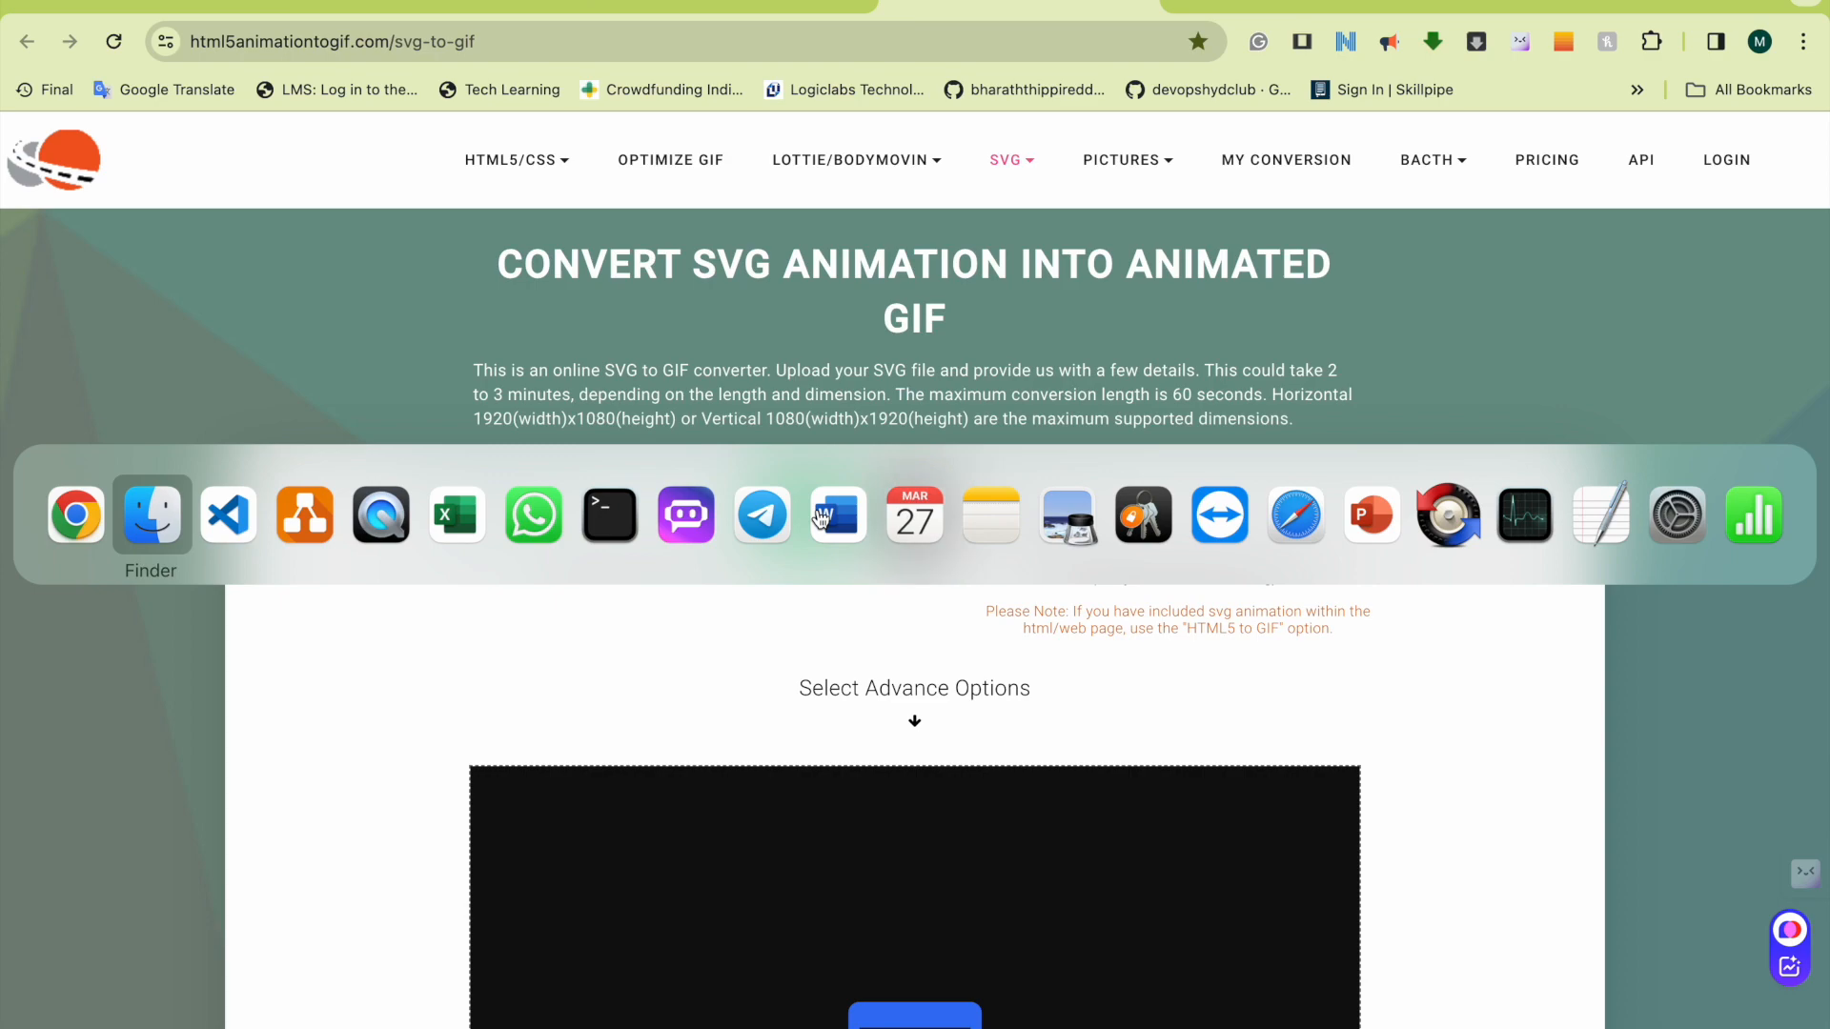
key(super+Tab)
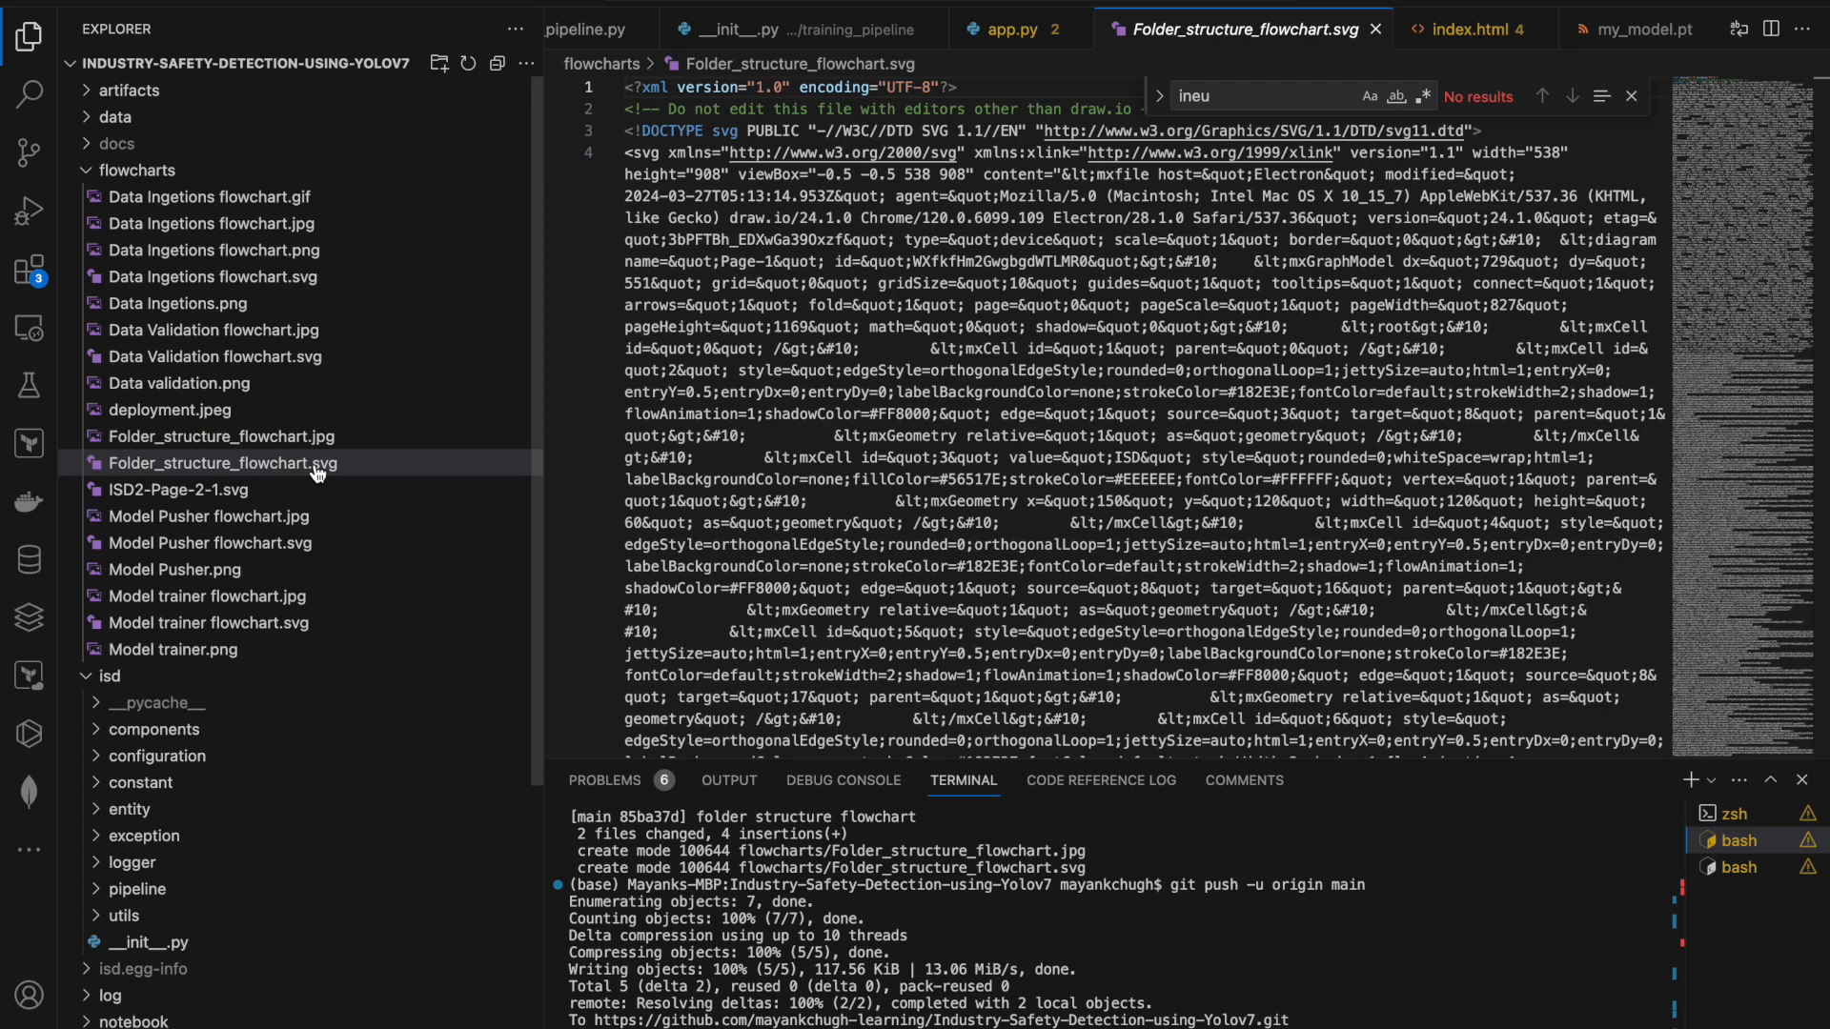
drag(324, 464, 661, 870)
key(super+Tab)
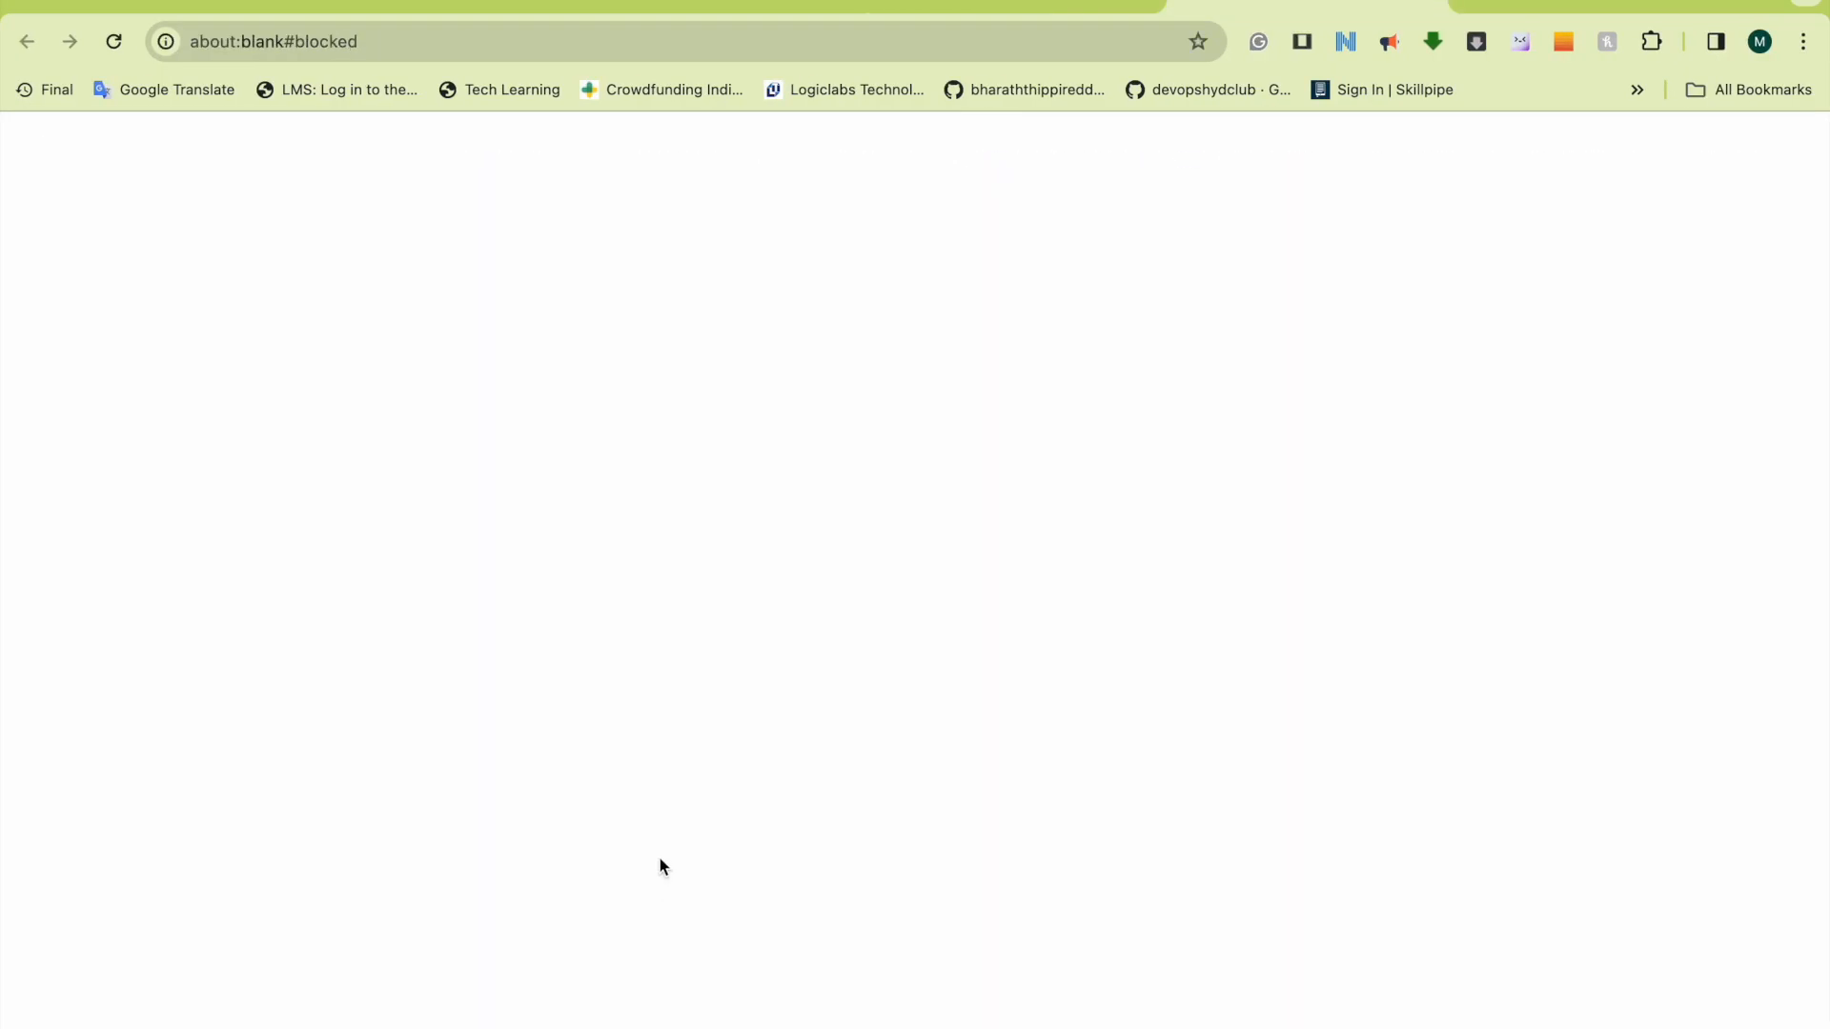
click(1433, 10)
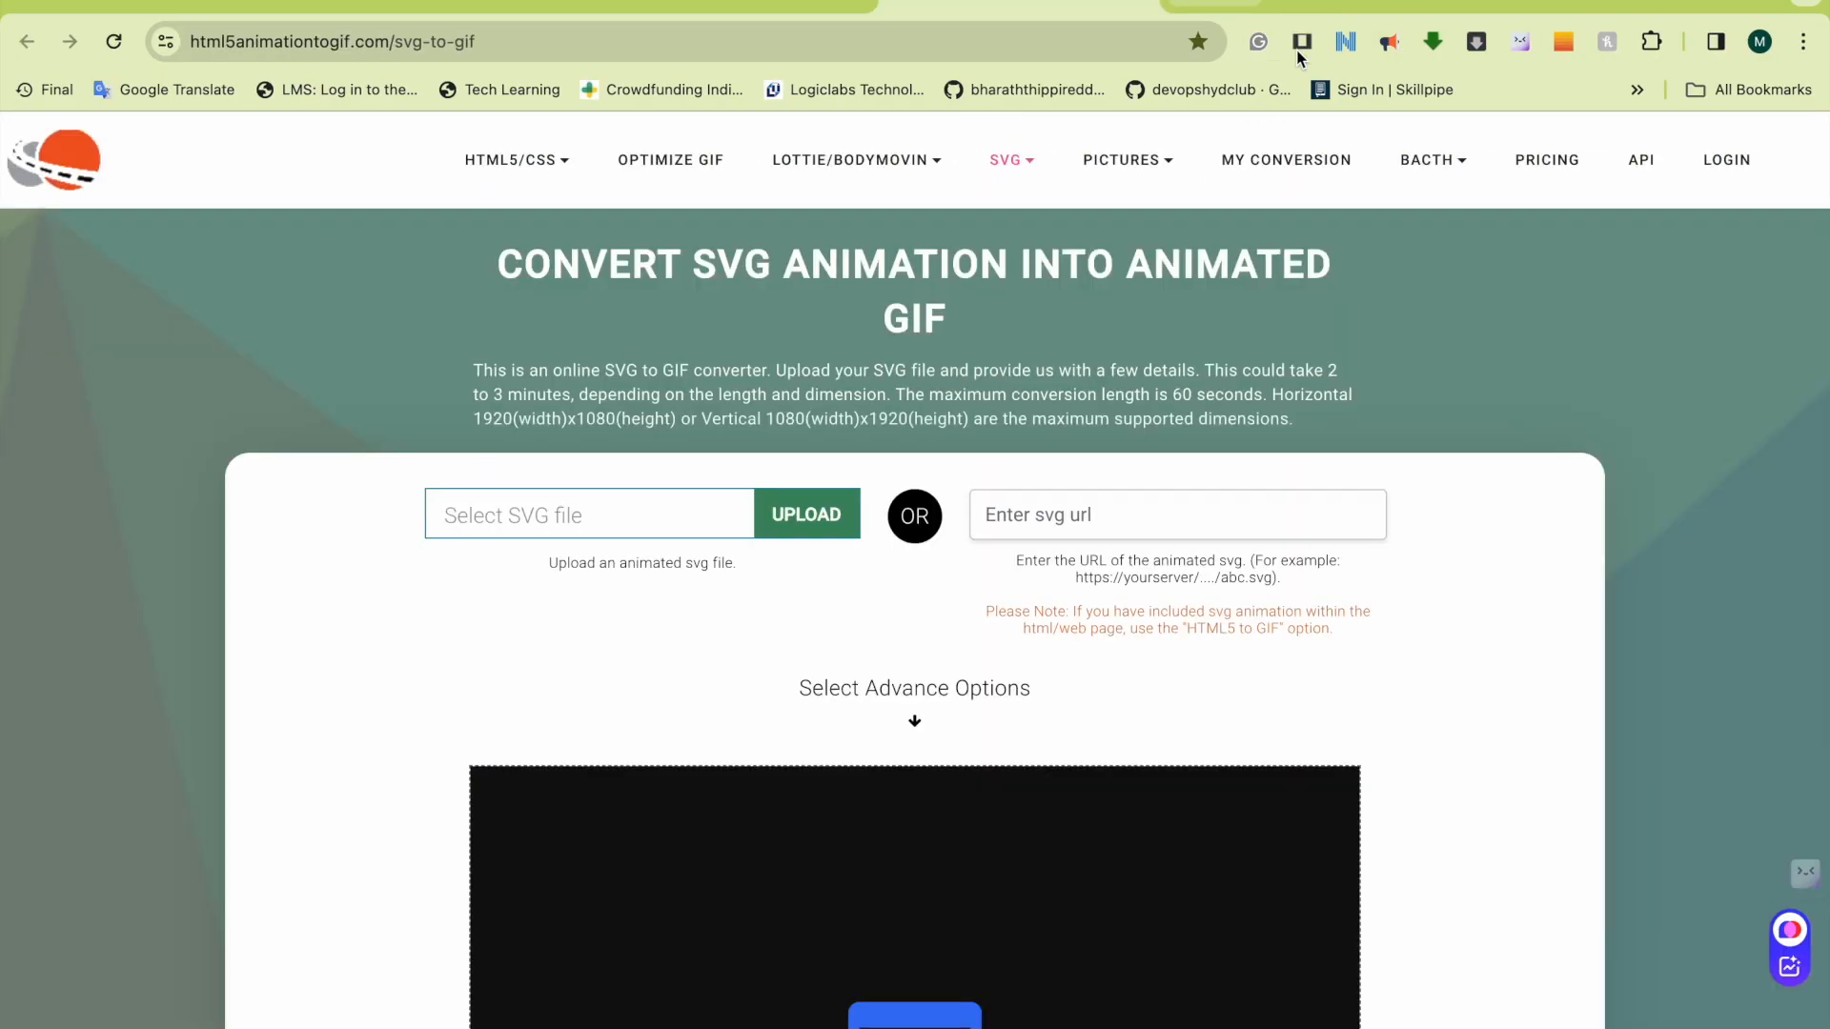
Step: Upload Folder_structure_flowchart.svg to the converter from the flowcharts folder of Industry-Safety-Detection-using-Yolov7
click(817, 520)
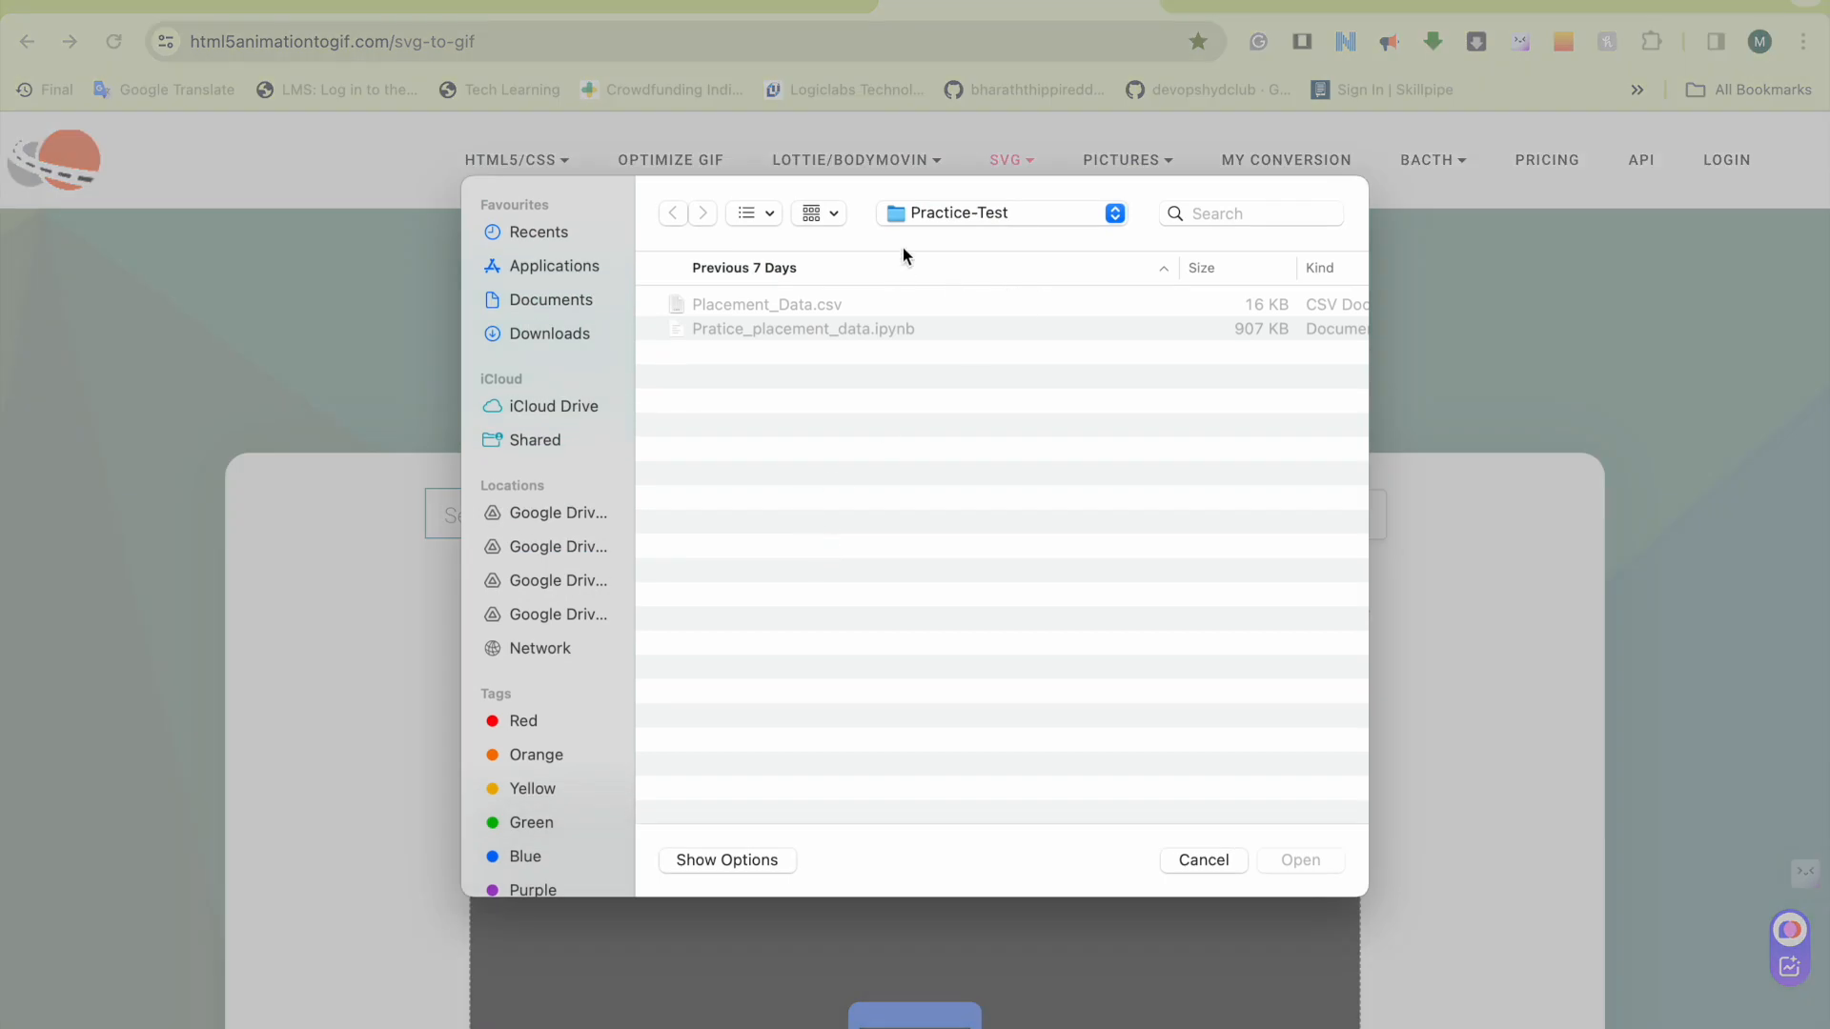
click(951, 217)
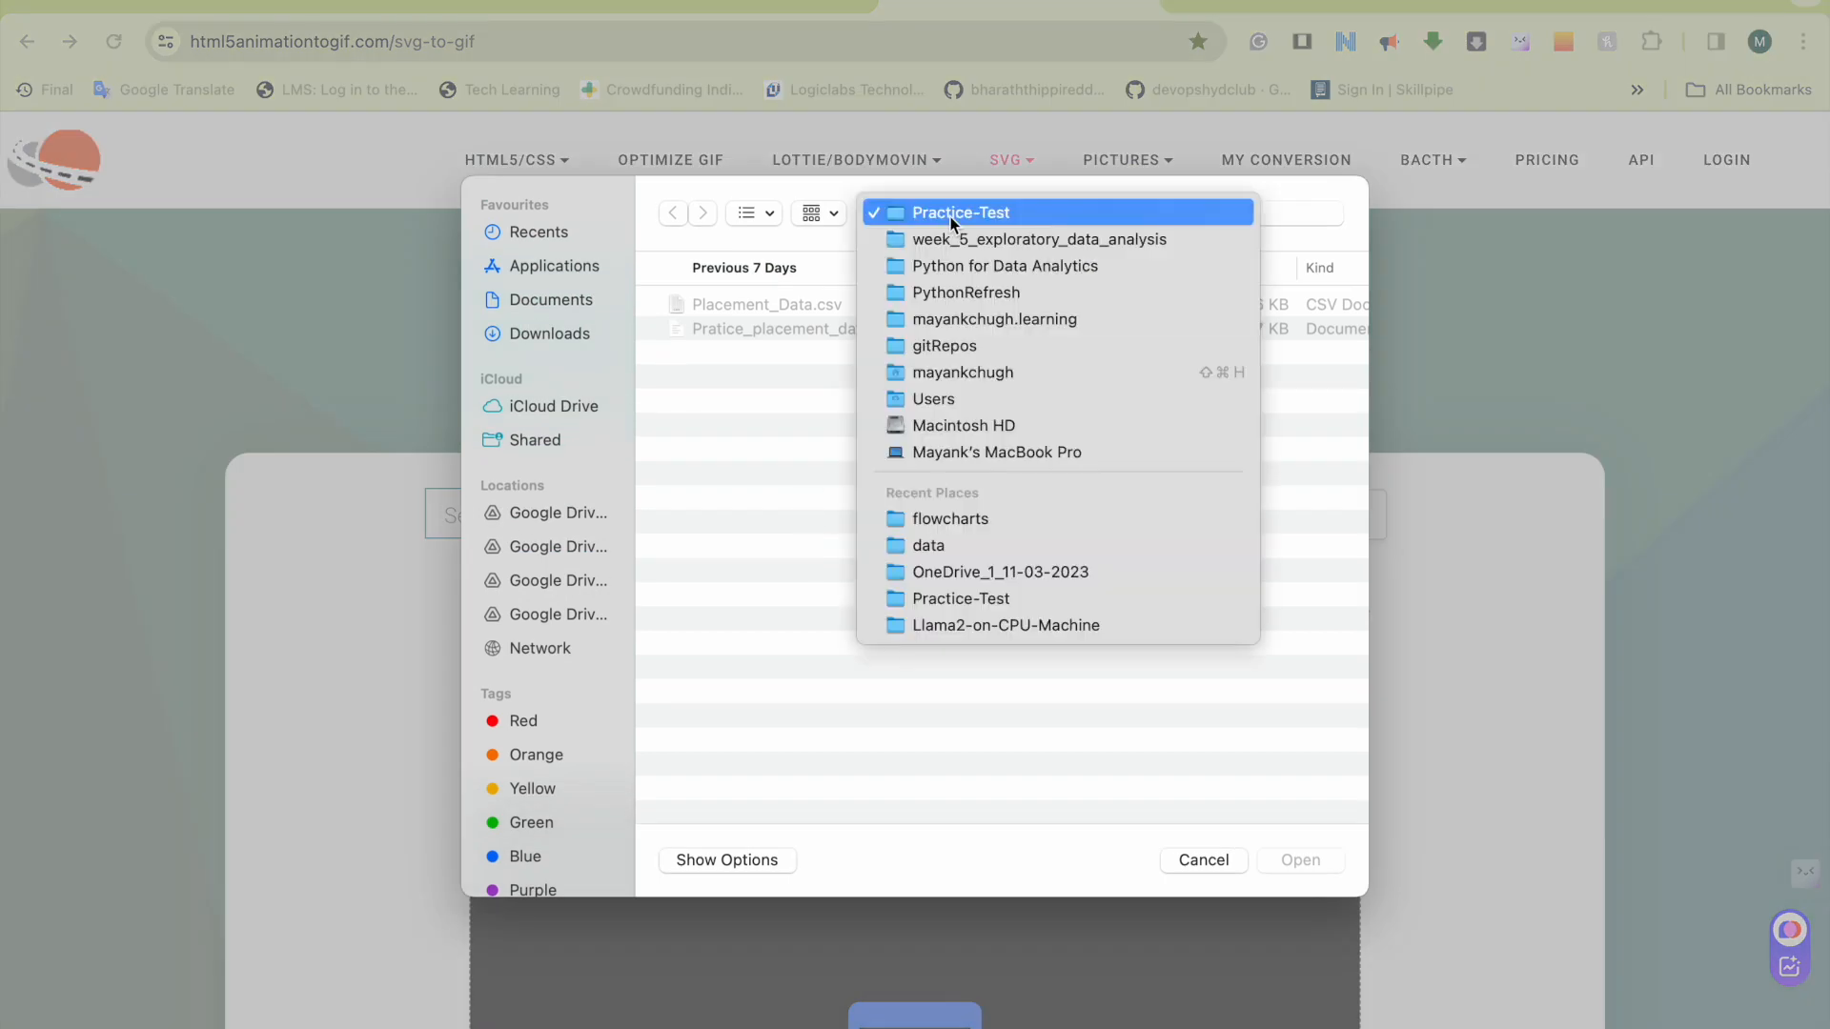
click(991, 322)
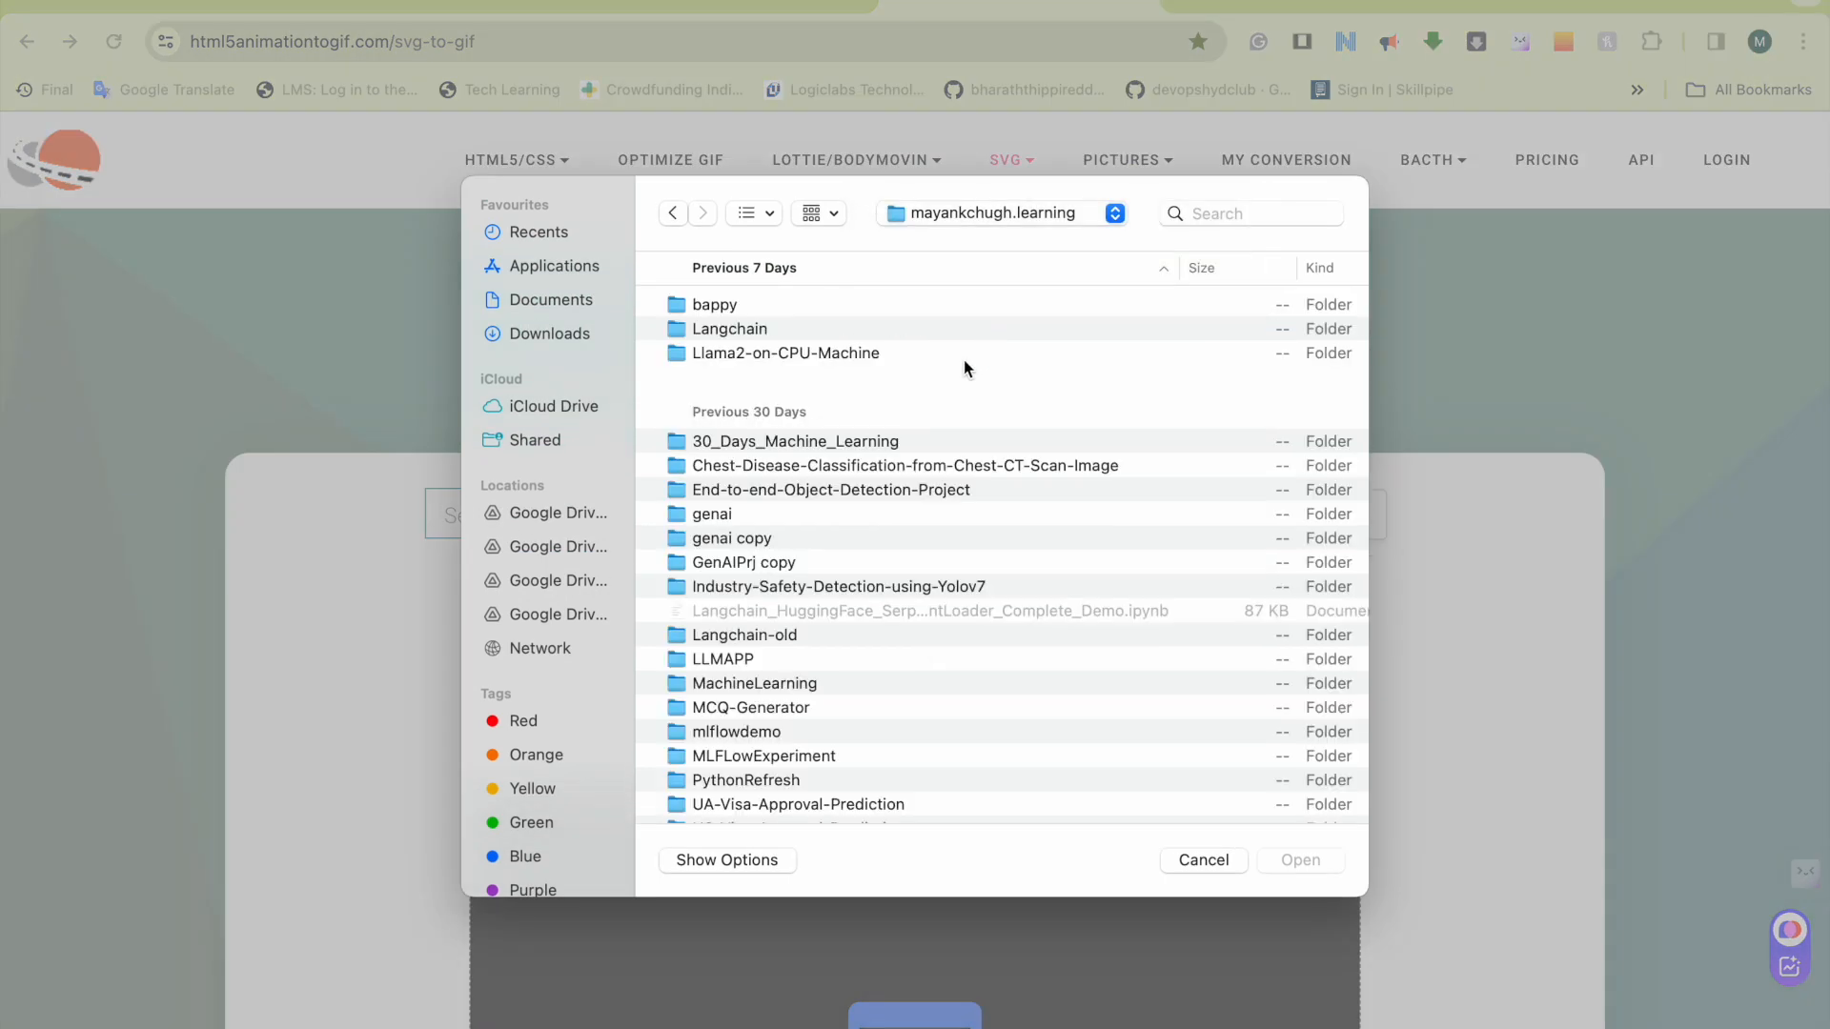
double_click(829, 587)
double_click(777, 437)
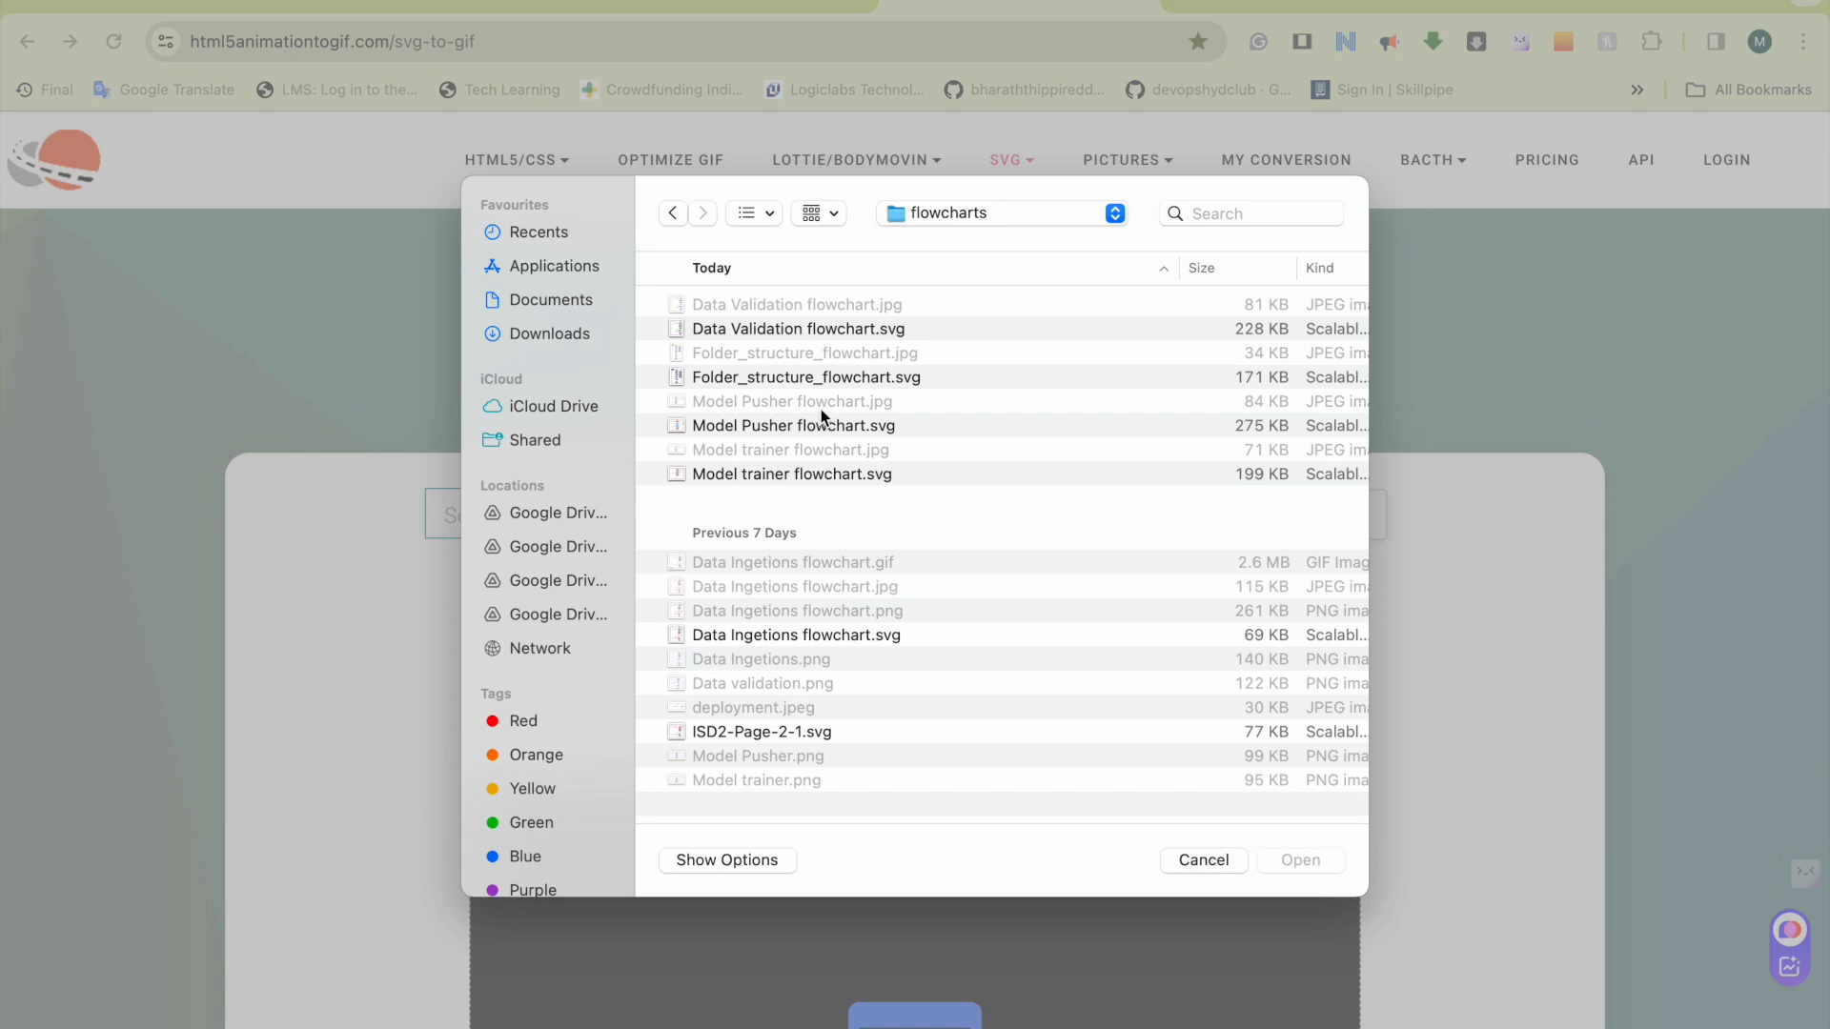
double_click(838, 372)
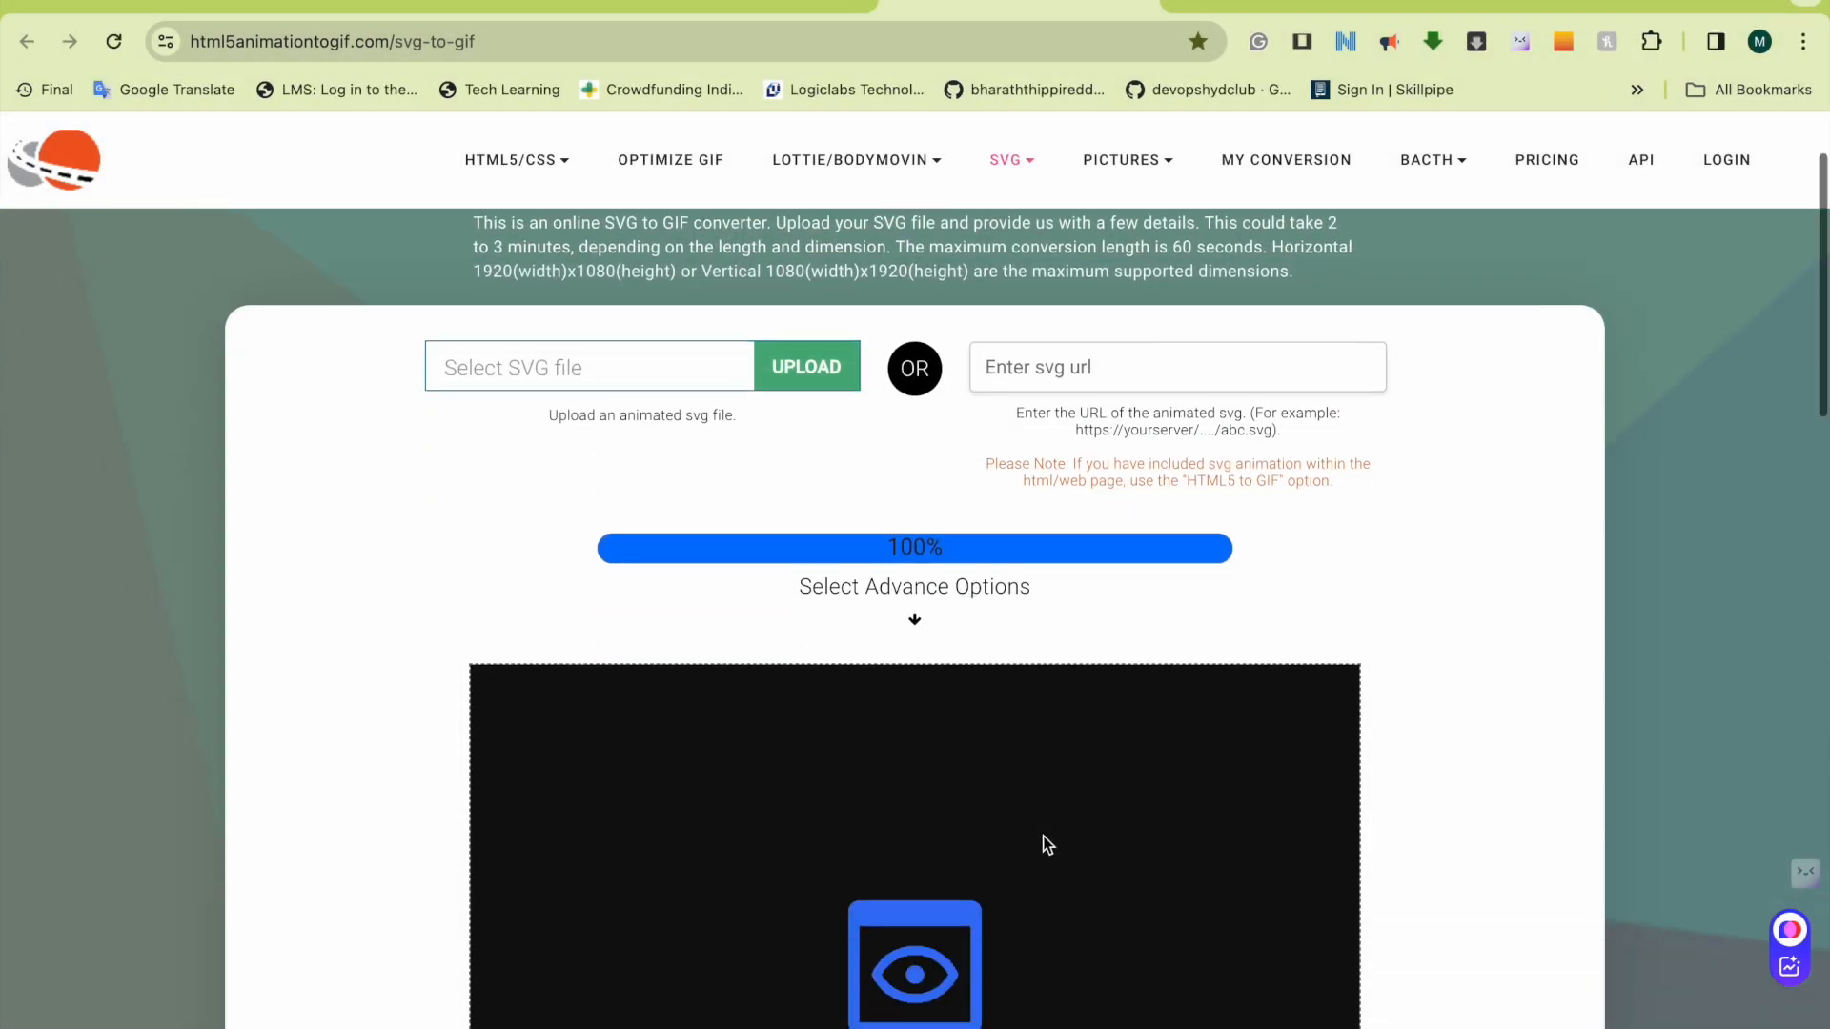
Step: Try a white background and the color #435345 behind the flowchart preview
scroll(1043, 837, down, 5)
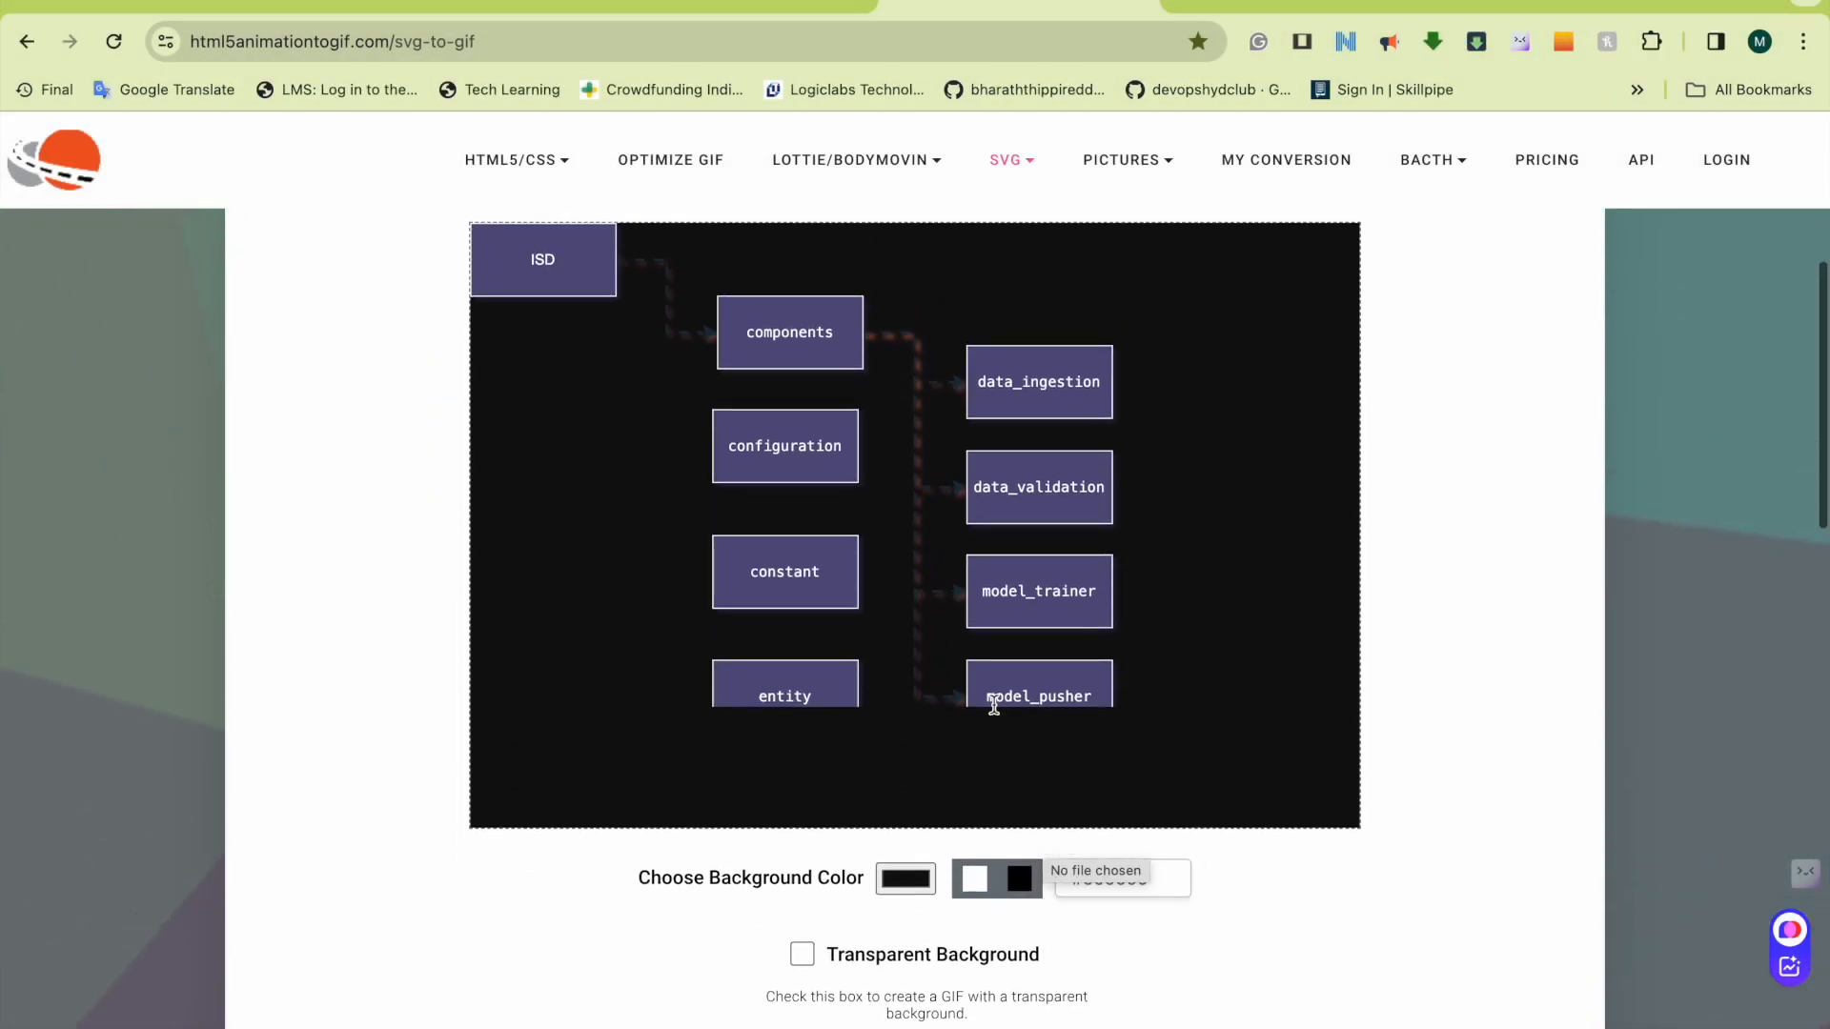
click(974, 878)
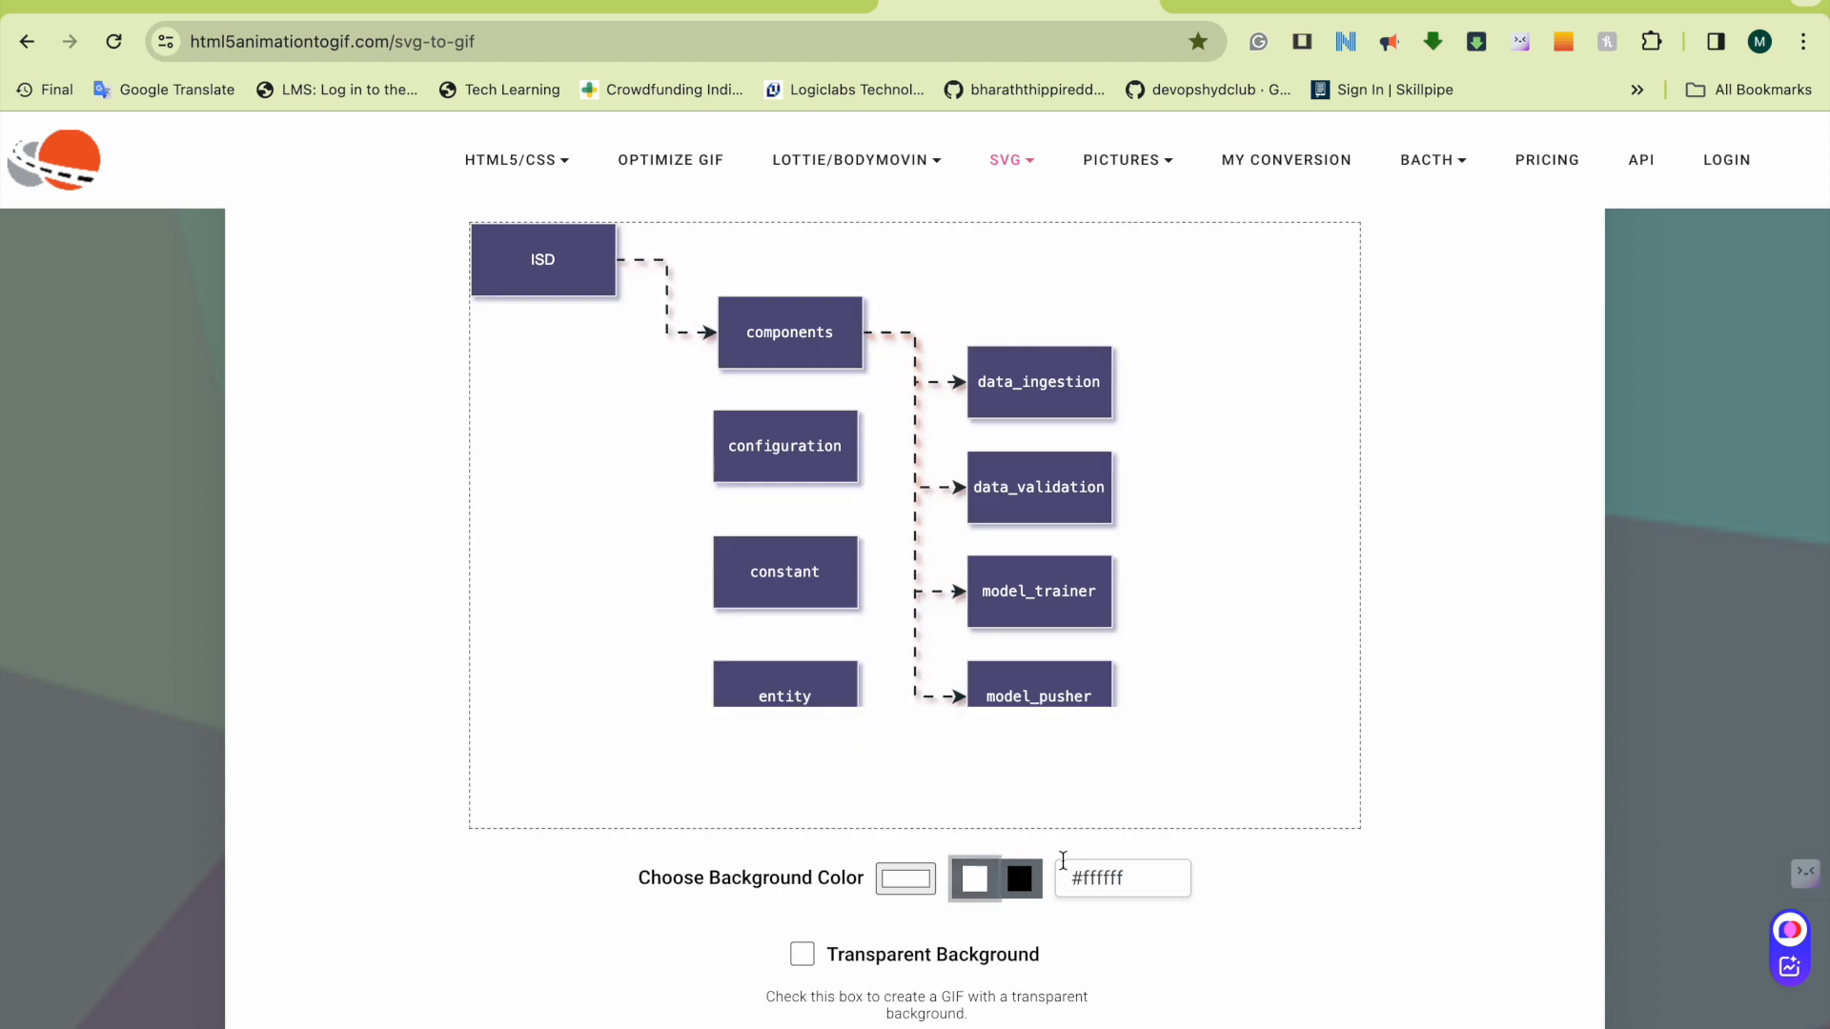
scroll(1062, 860, down, 1)
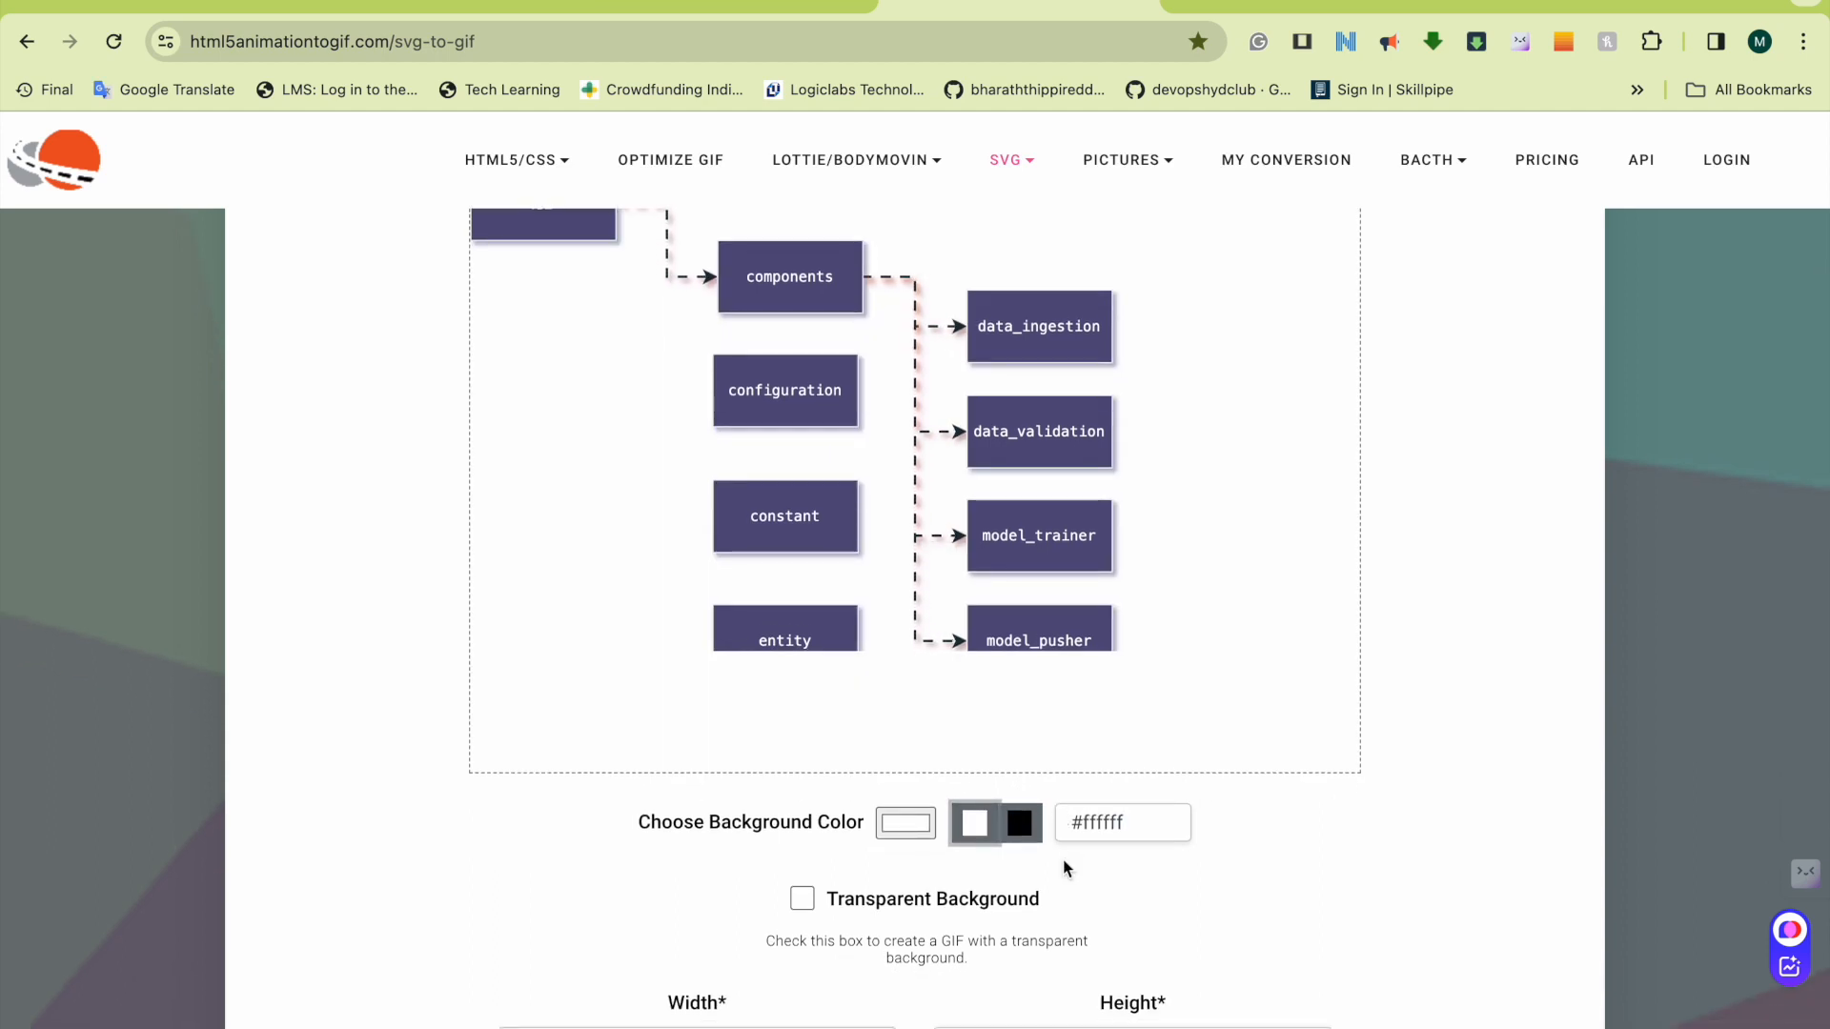
scroll(1122, 822, down, 1)
click(1125, 814)
double_click(1125, 813)
text(435345)
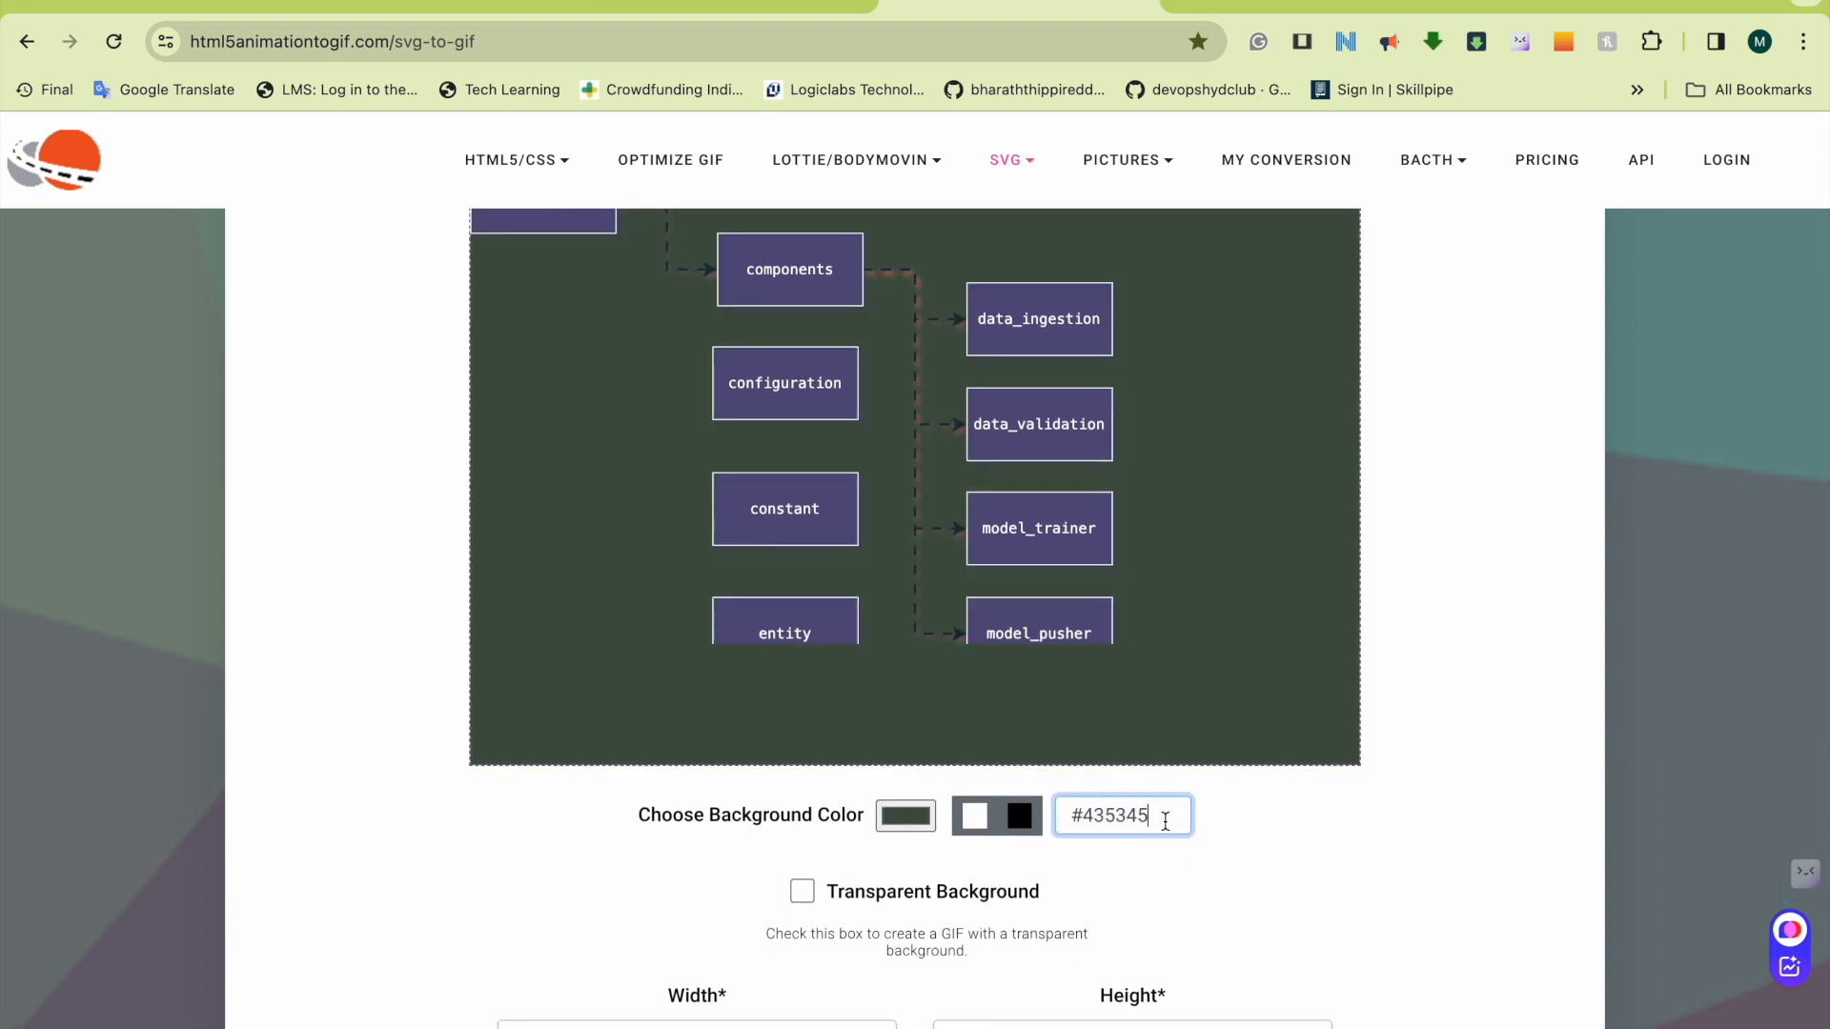
Step: Try several hex codes starting with #D564 as the preview's background color, ending with #D56444
double_click(1113, 815)
text(D564)
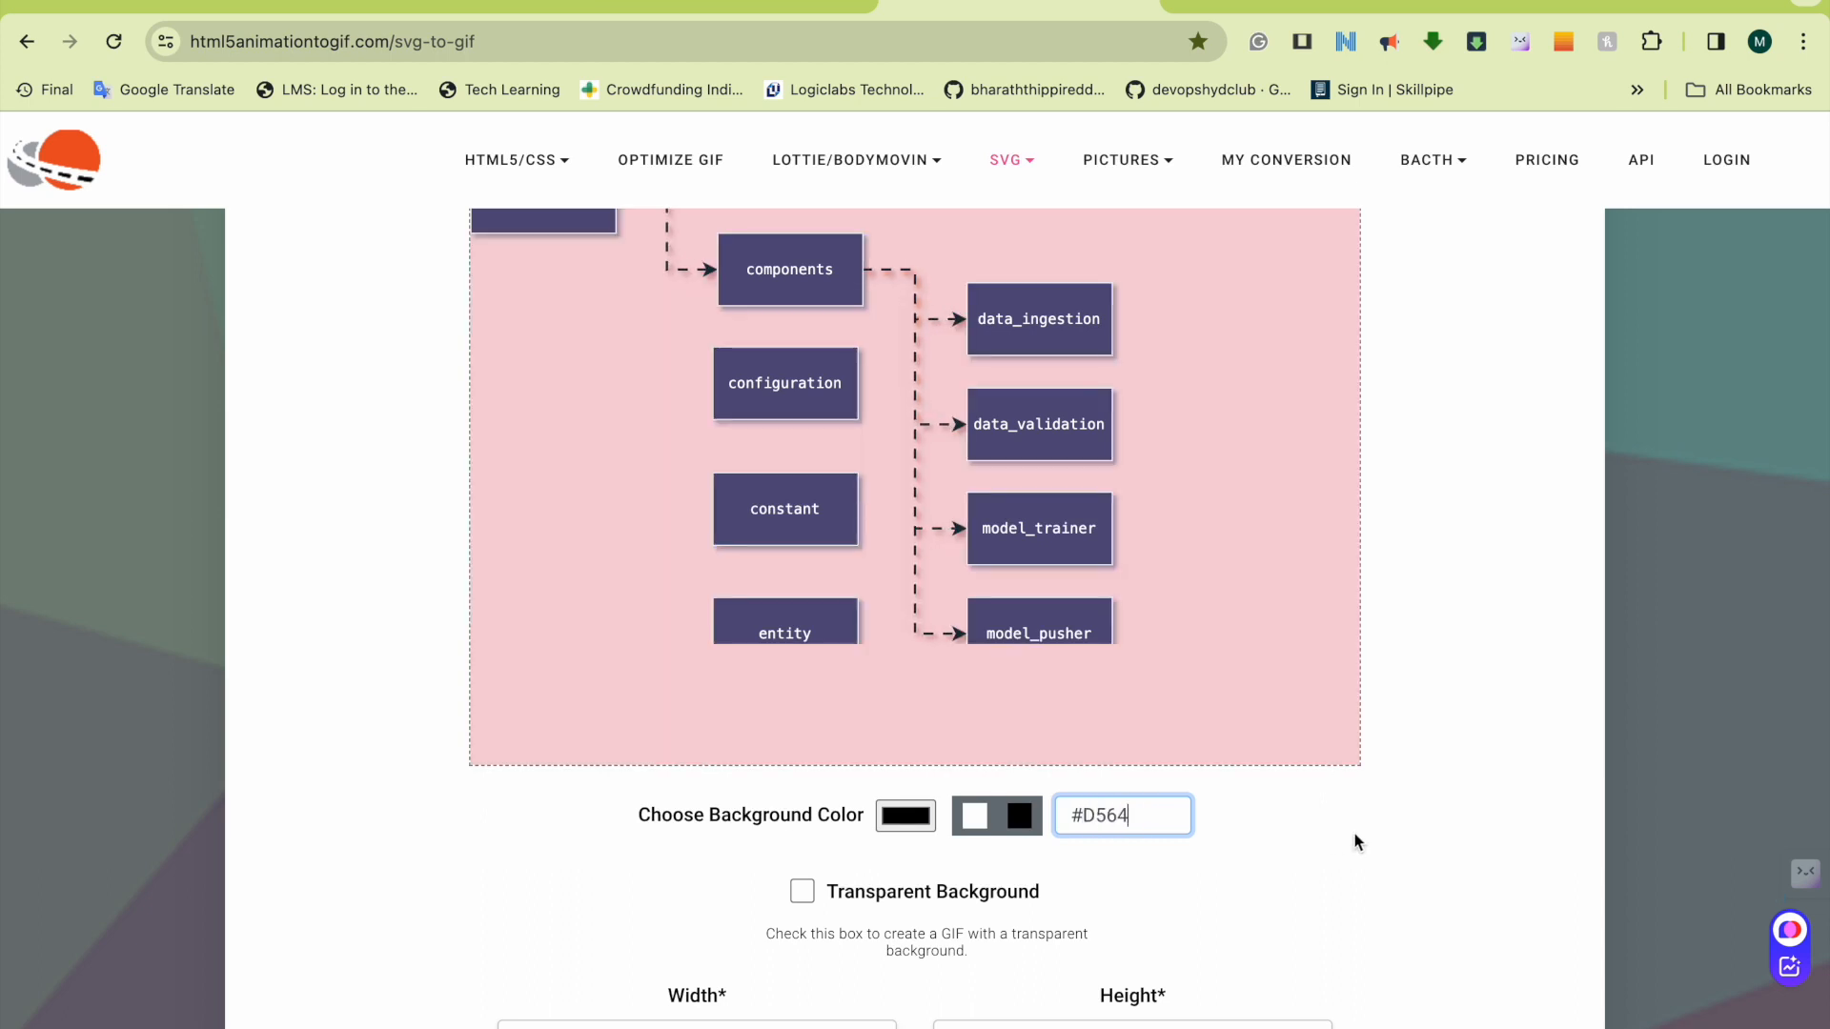
scroll(1363, 837, up, 1)
text(6)
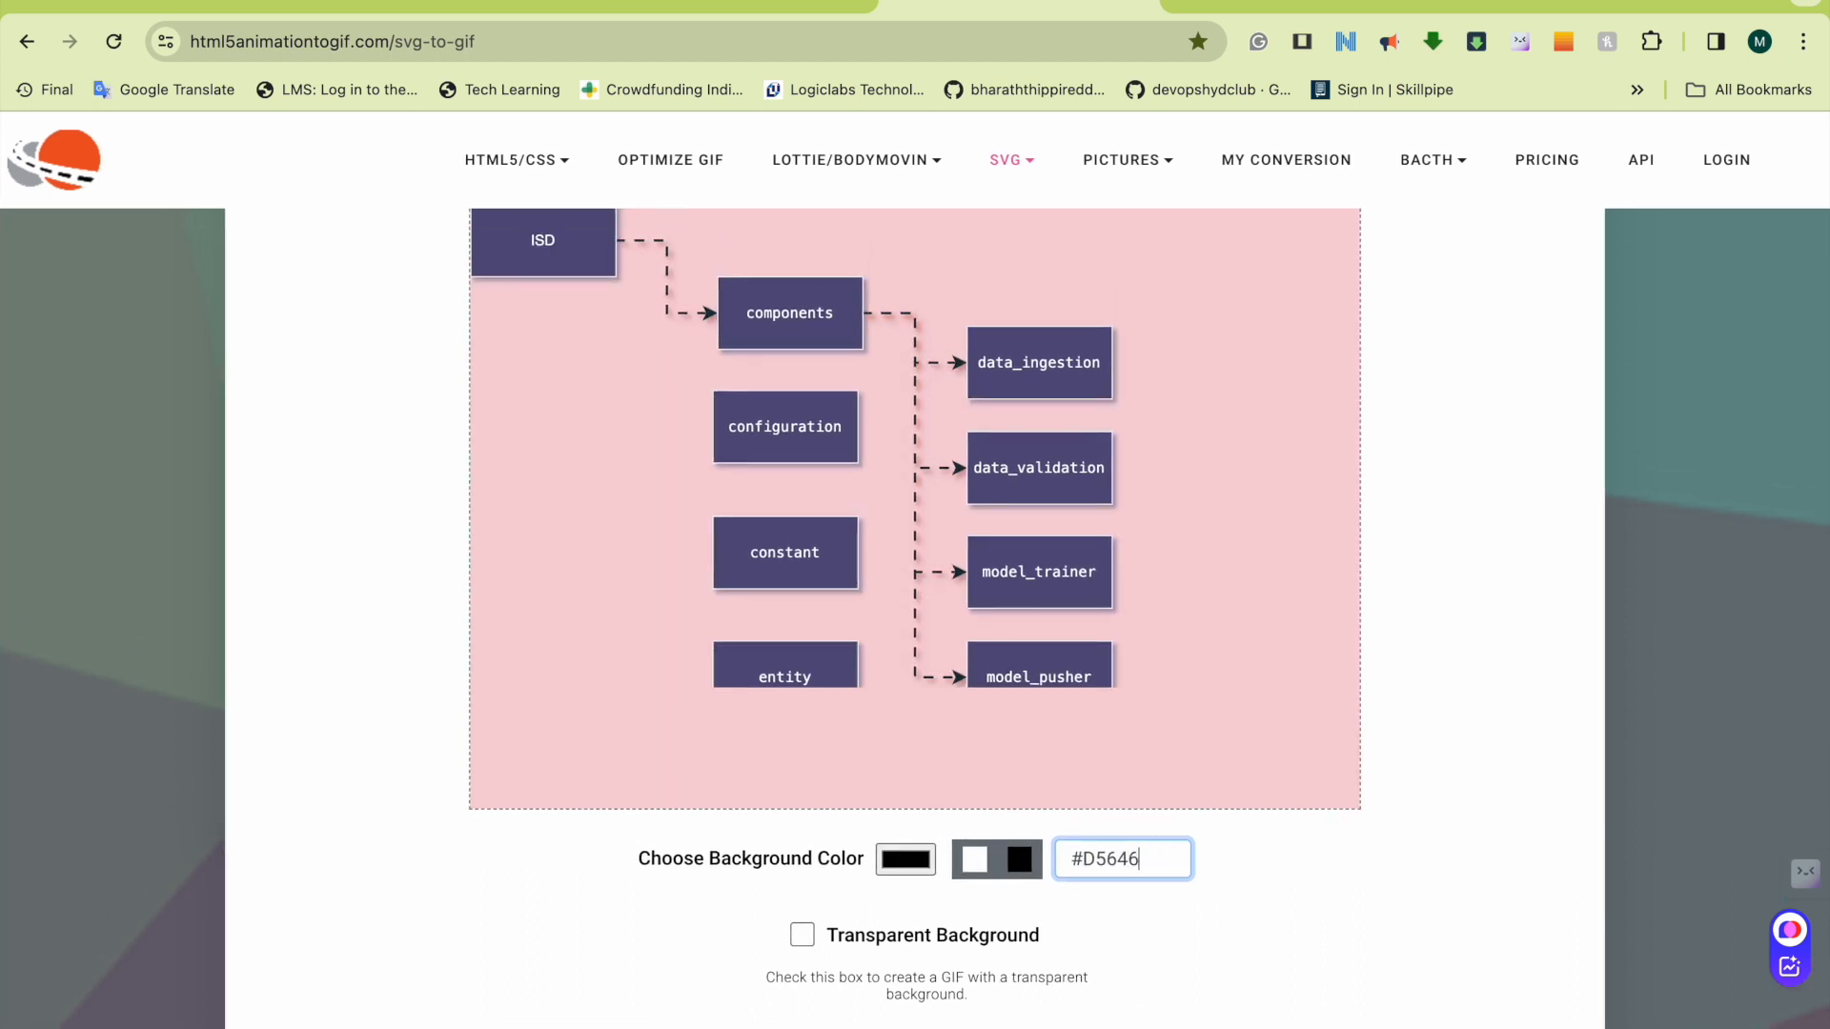
text(6)
key(BackSpace)
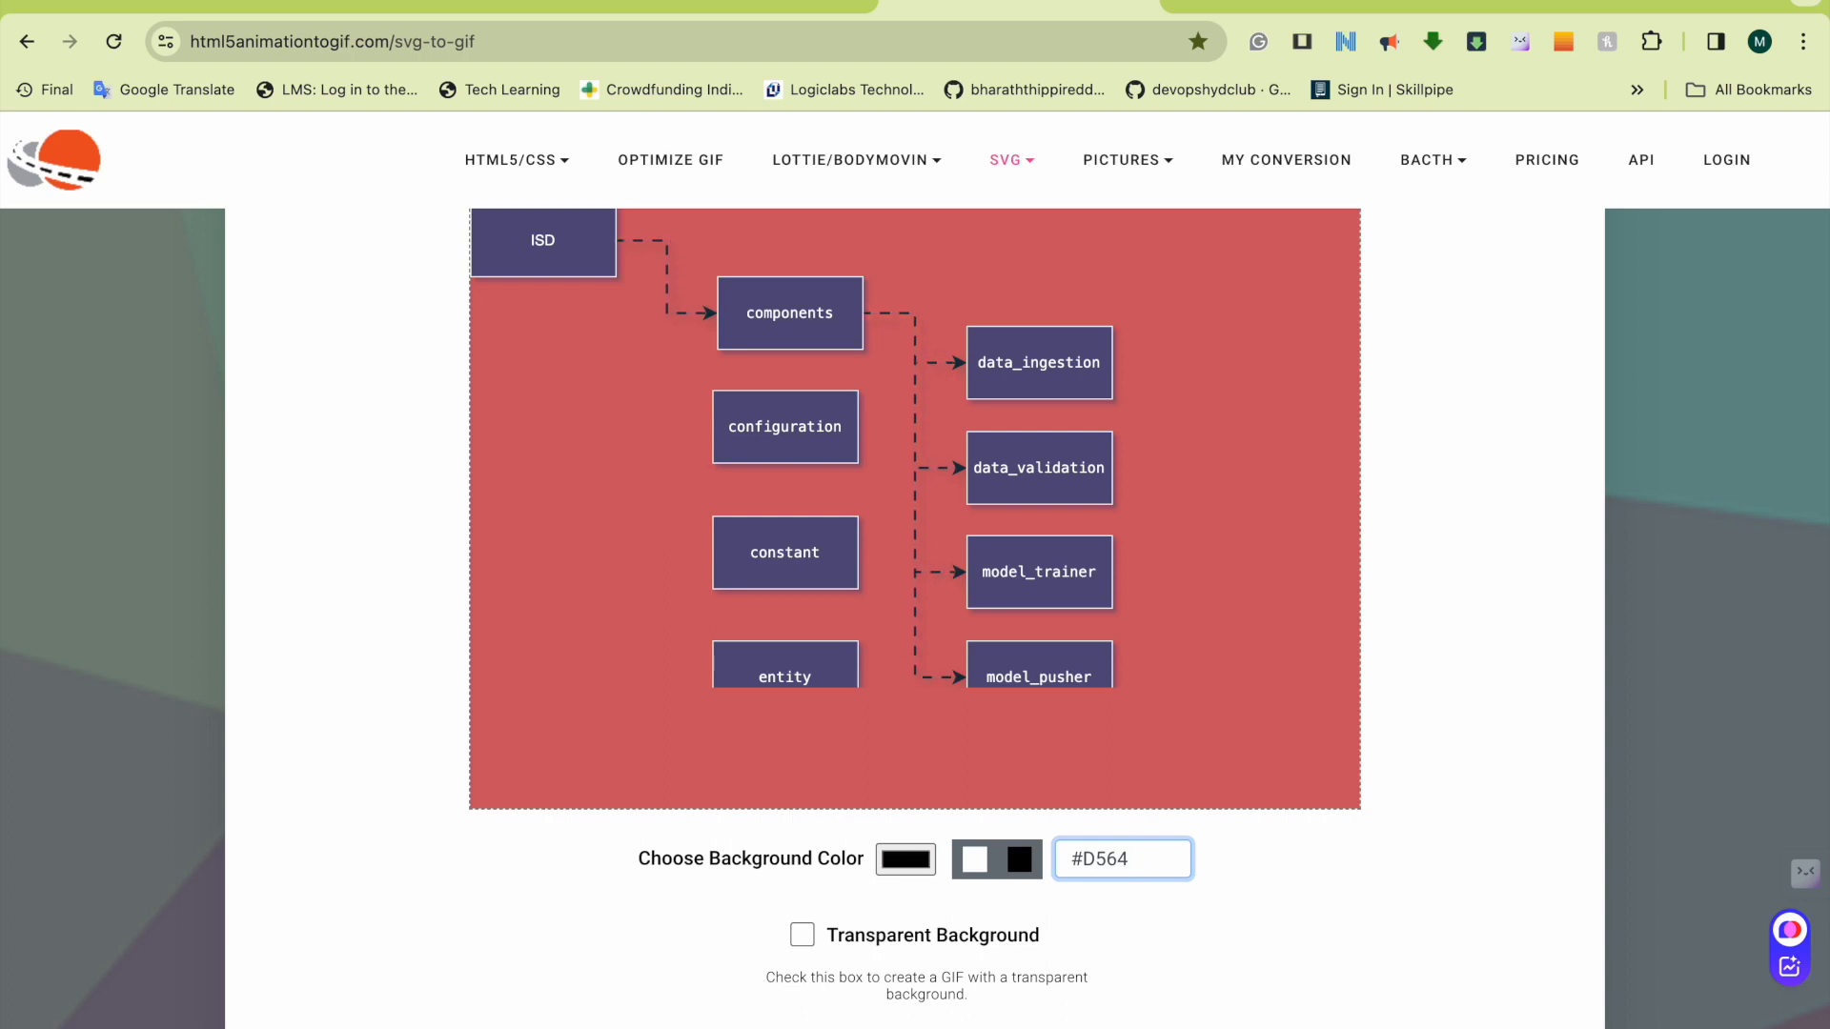
text(55)
key(BackSpace)
key(BackSpace)
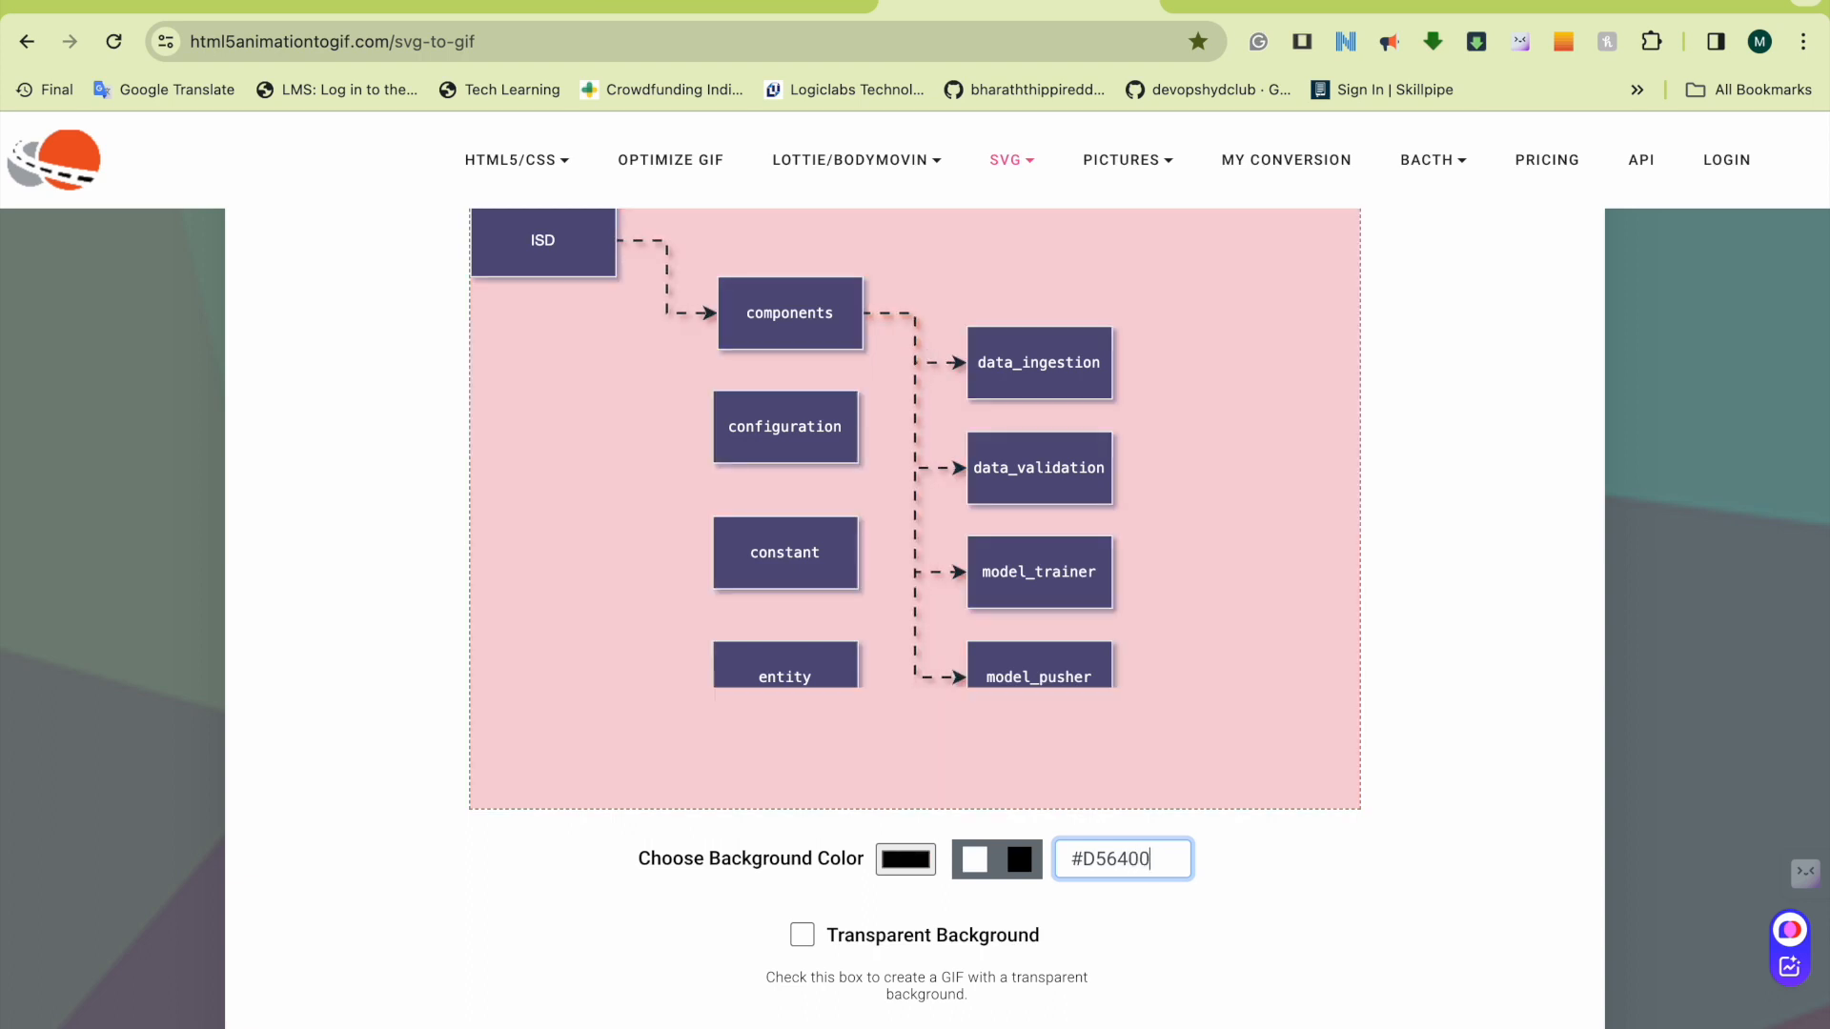
key(BackSpace)
key(BackSpace)
text(444)
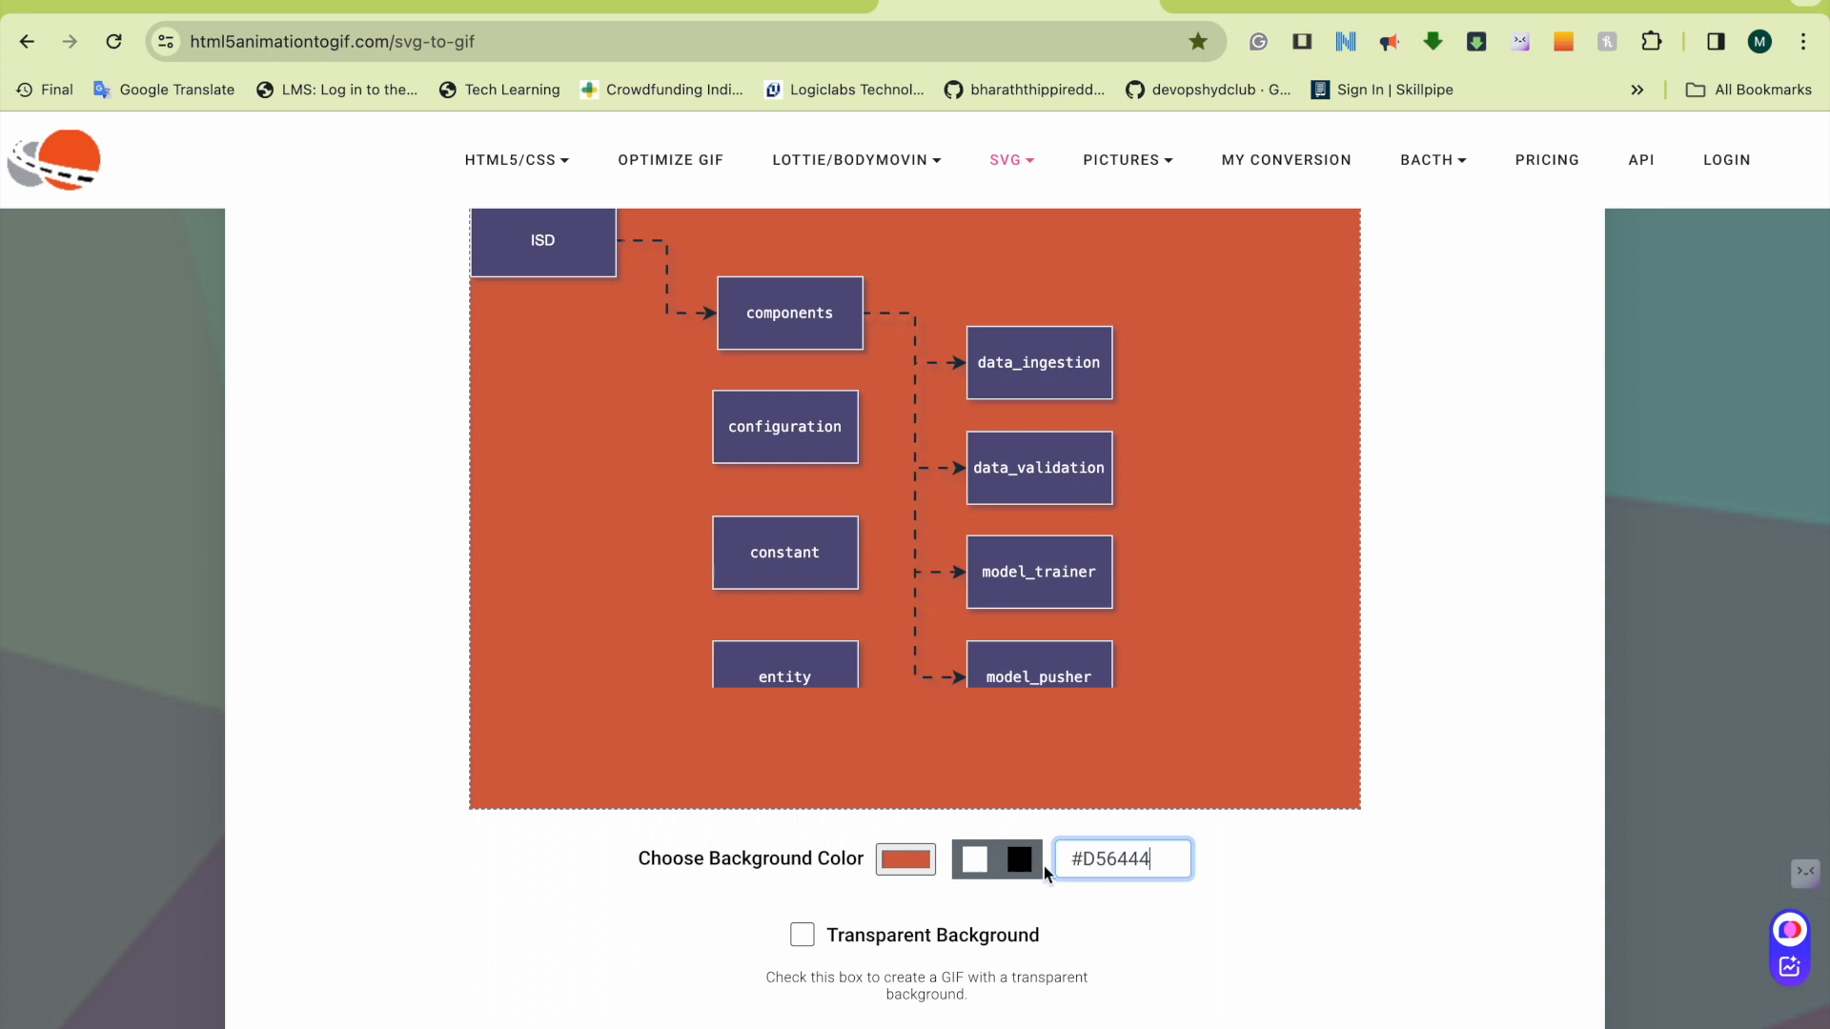
Step: Try the Transparent Background option, turn it off again, and set the background color to white
click(974, 860)
double_click(1094, 860)
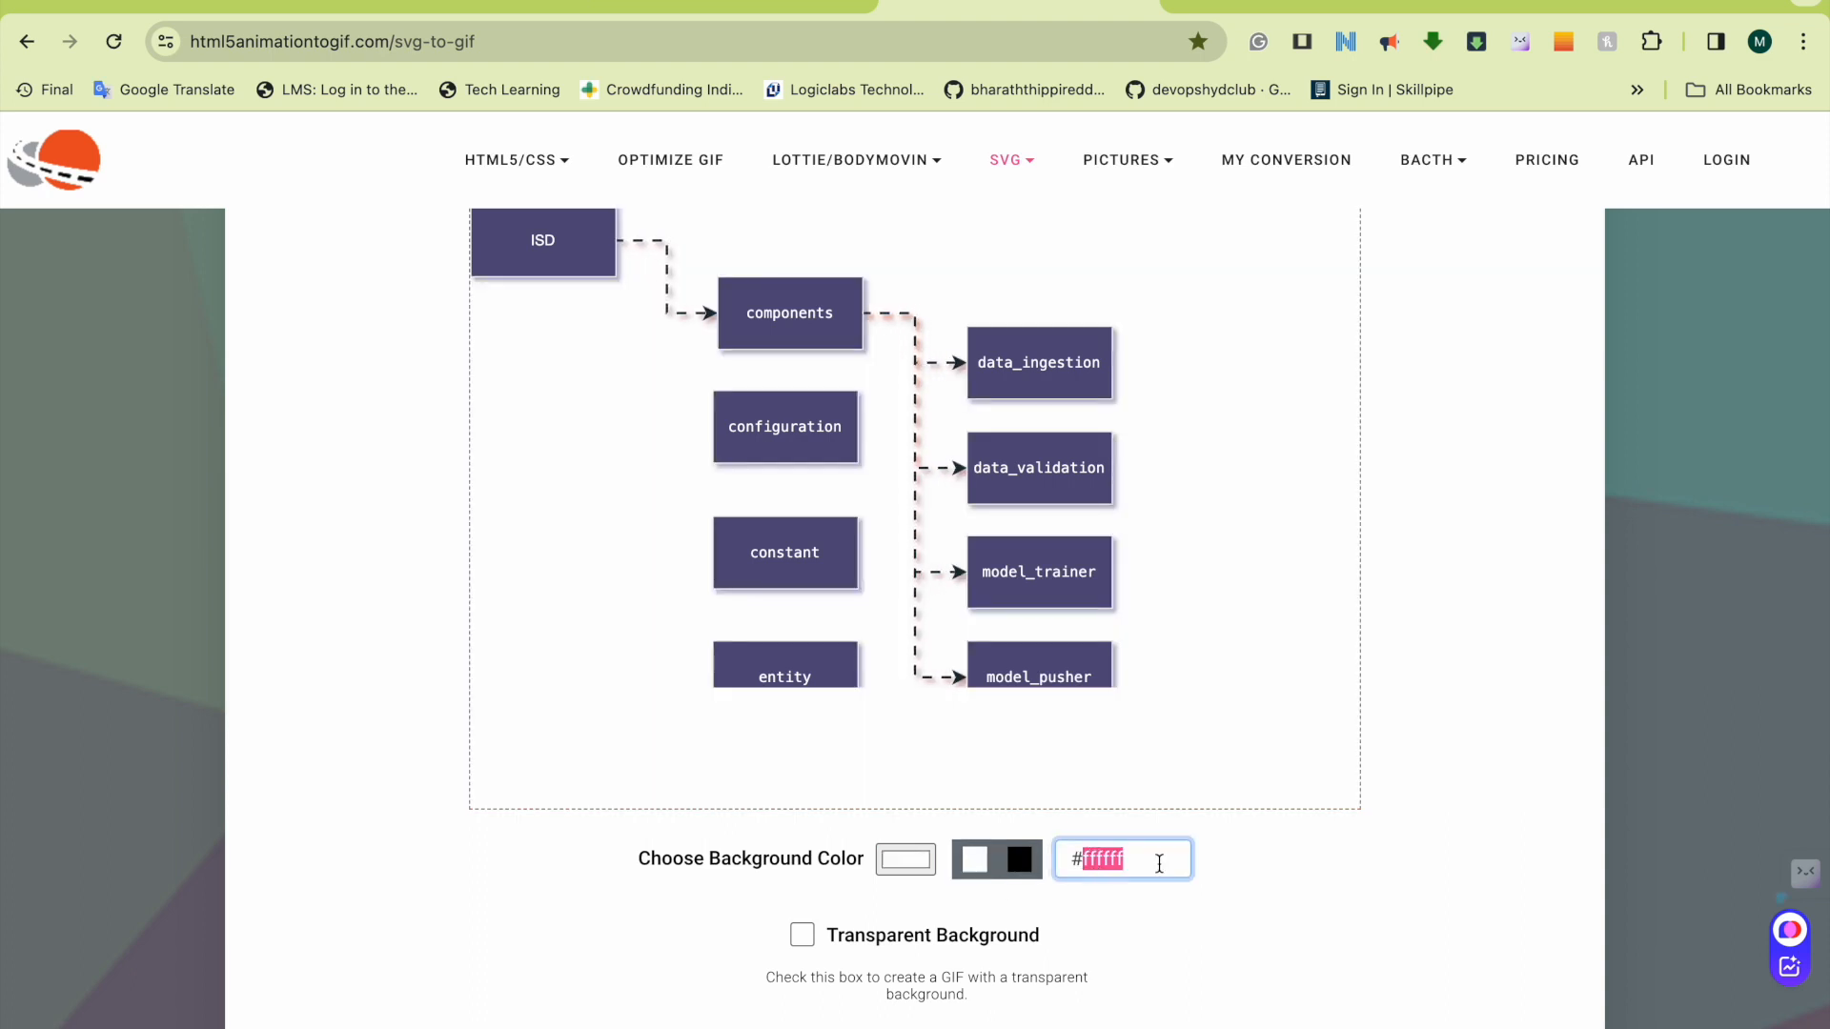
scroll(1165, 865, down, 2)
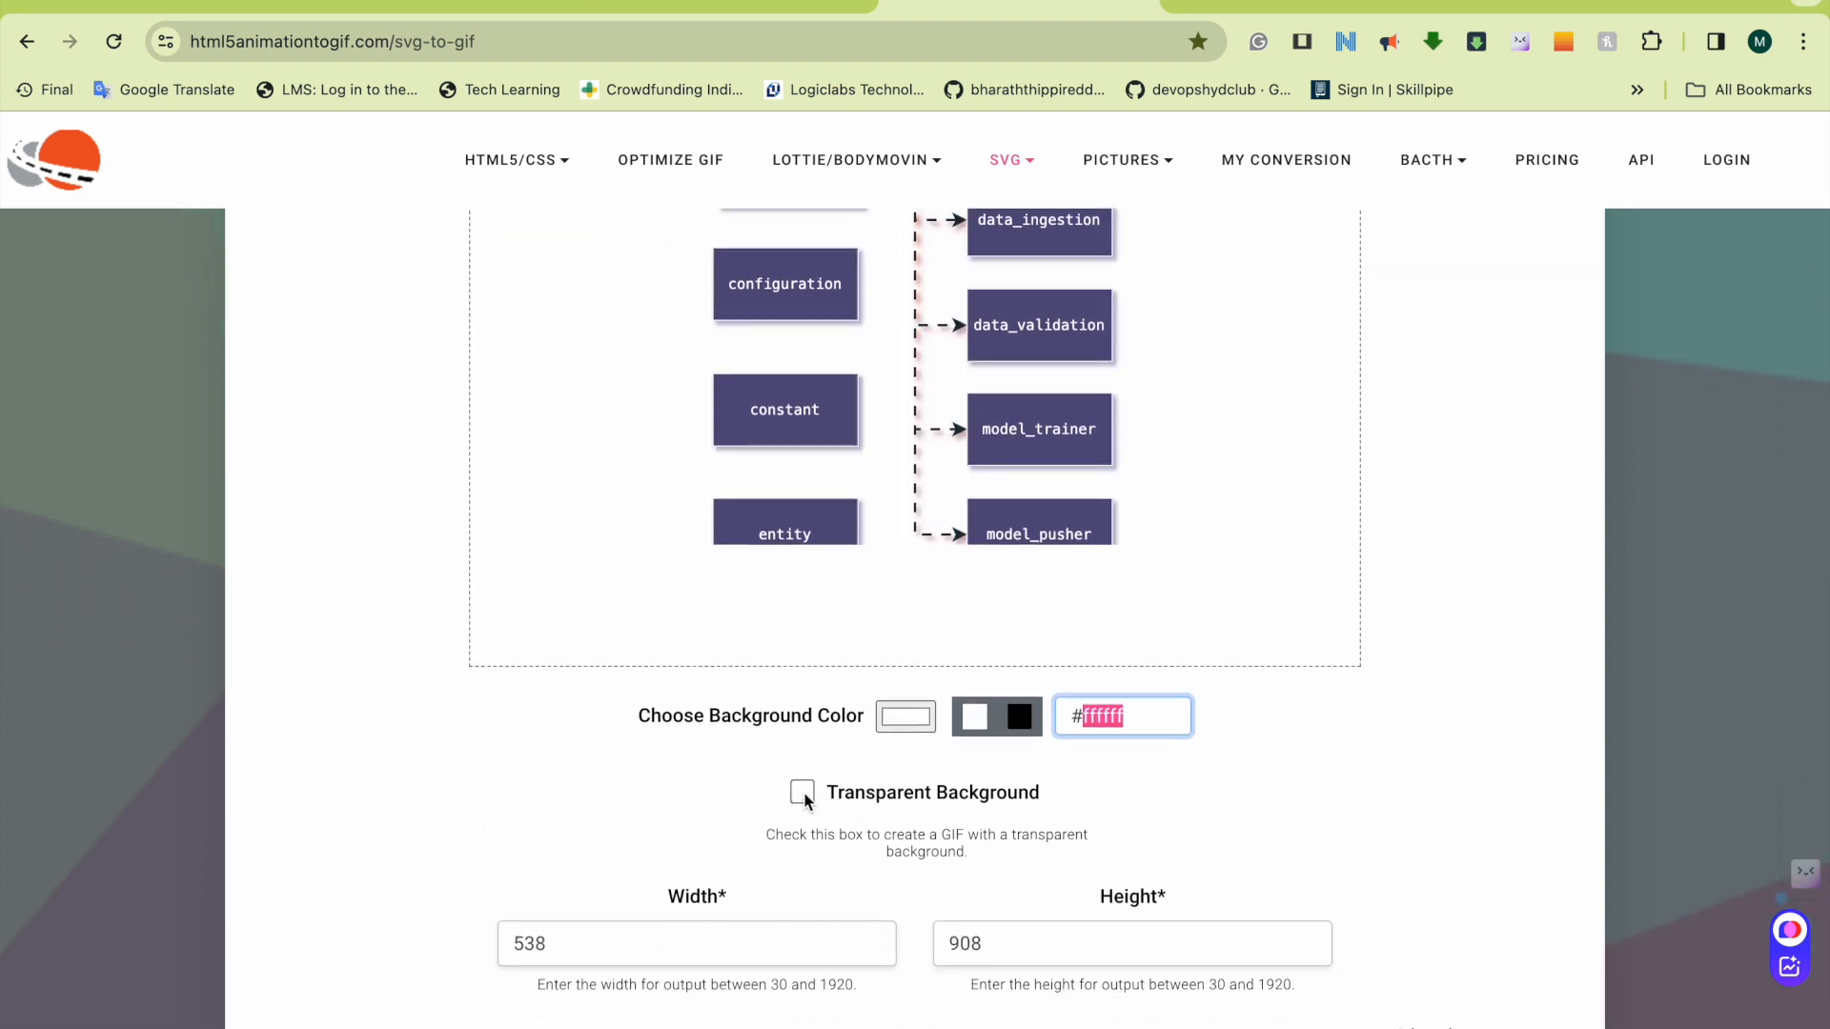
click(804, 794)
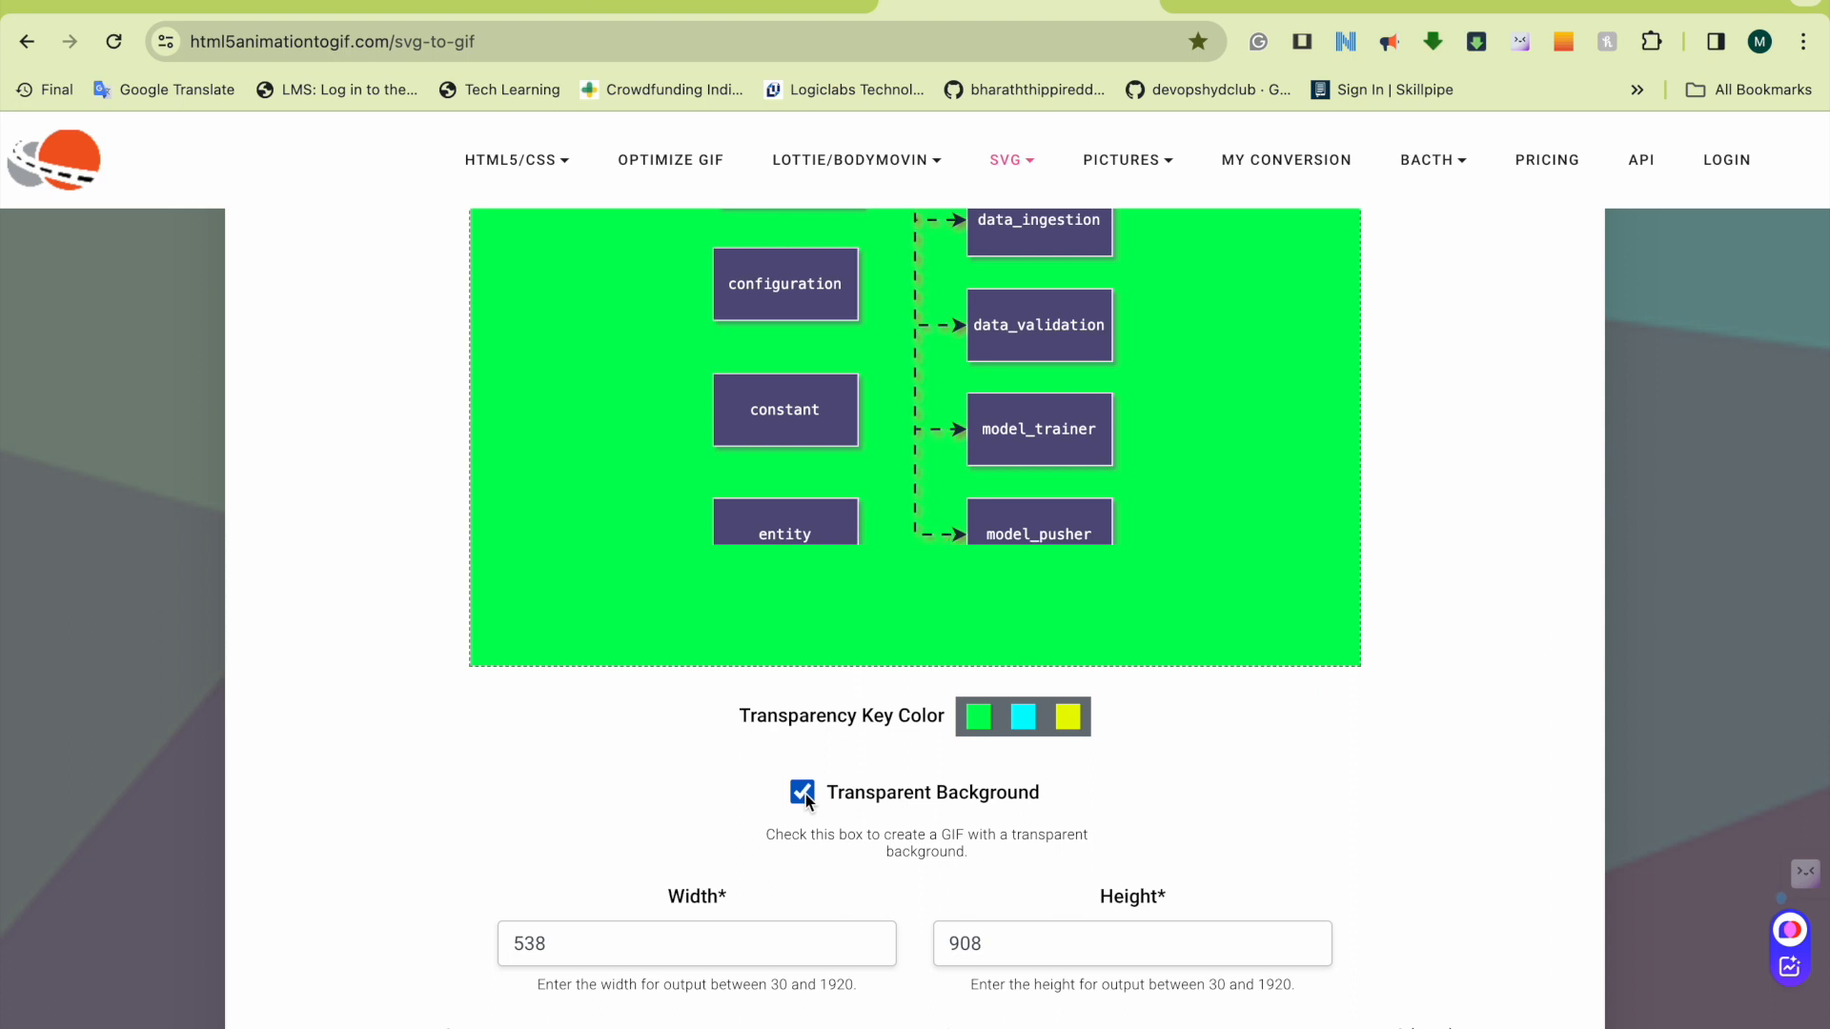
click(804, 794)
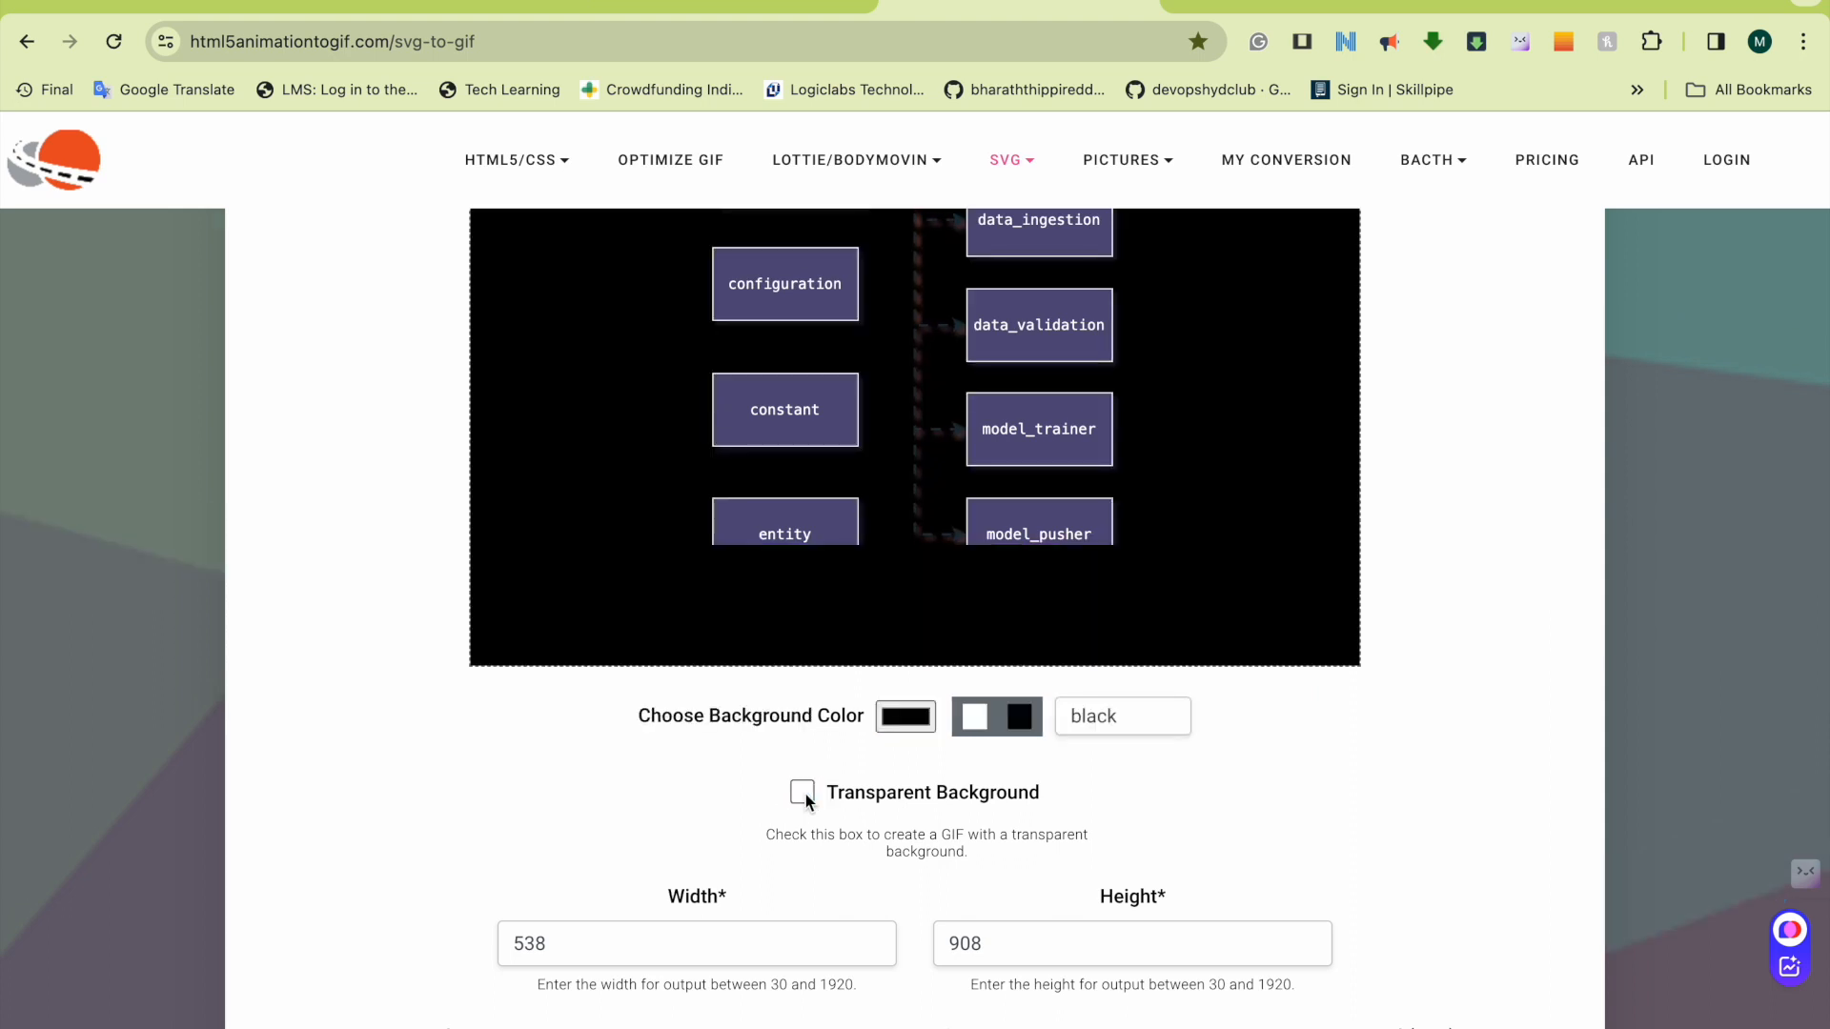
click(803, 794)
click(804, 794)
click(974, 717)
Step: Set the animation duration to 10 seconds and start the conversion to GIF
scroll(1002, 819, down, 3)
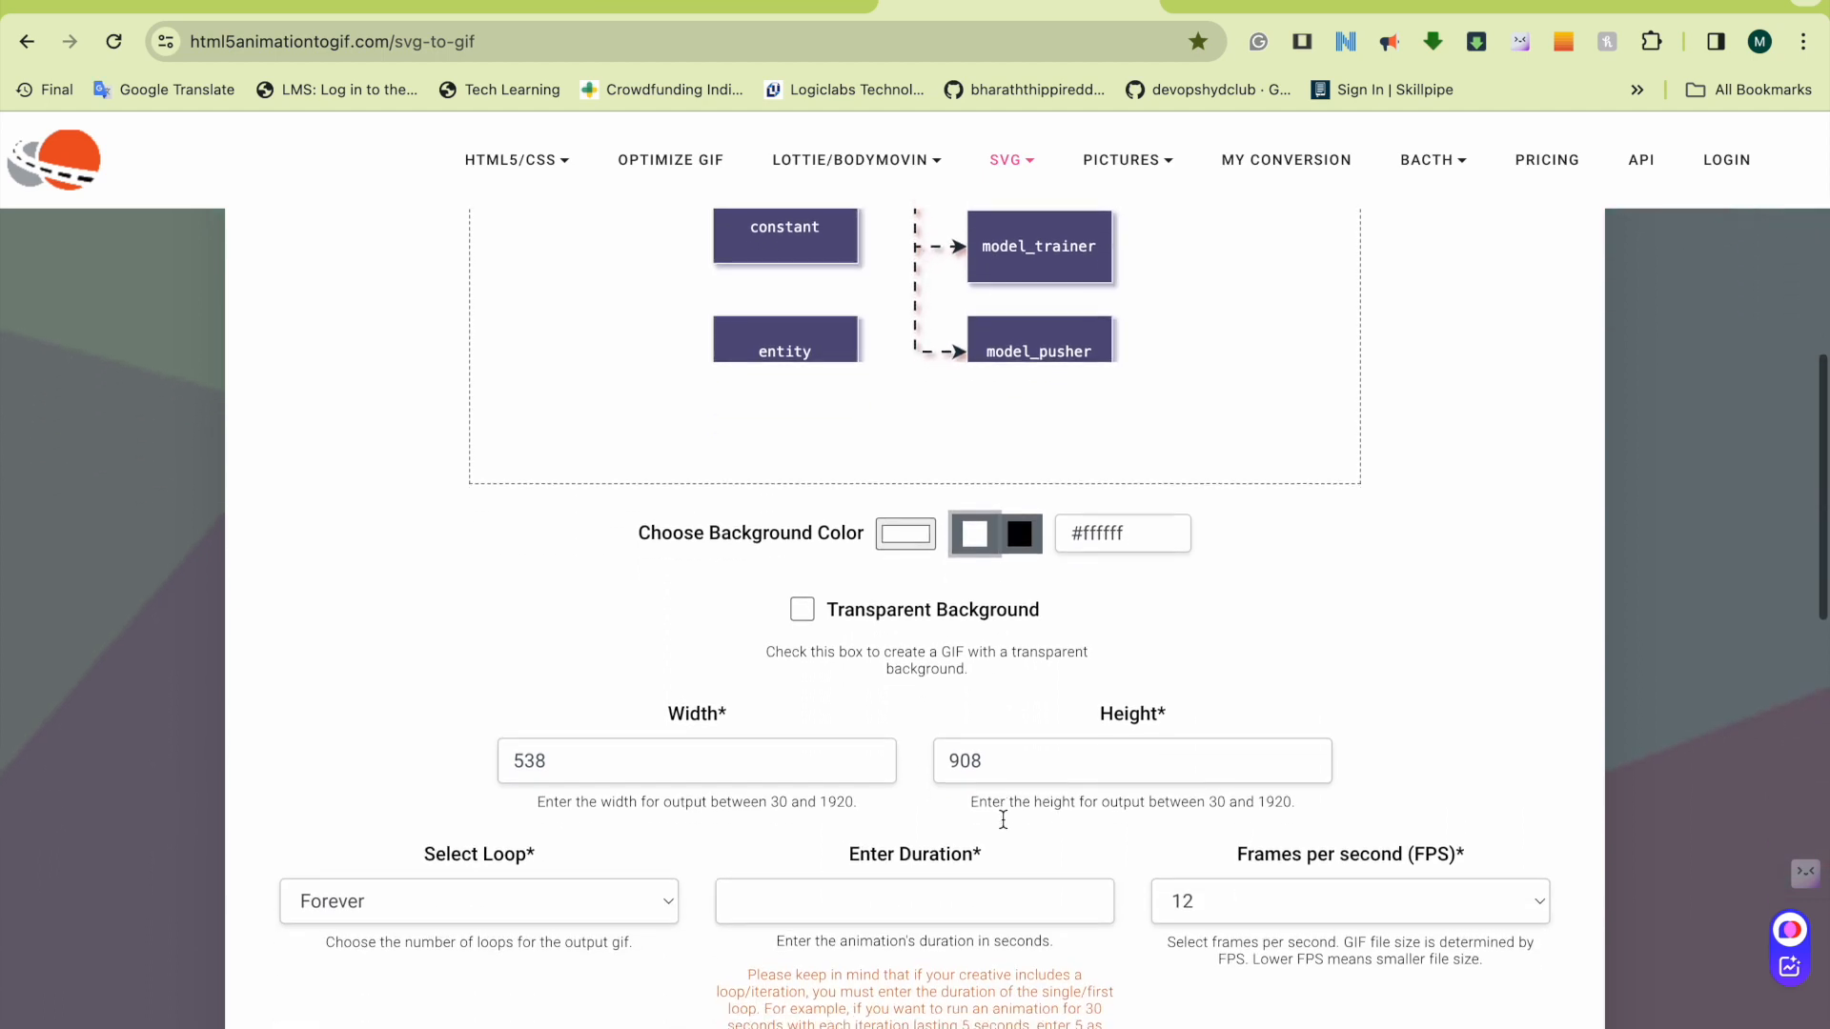
scroll(1002, 819, down, 1)
click(972, 854)
text(10)
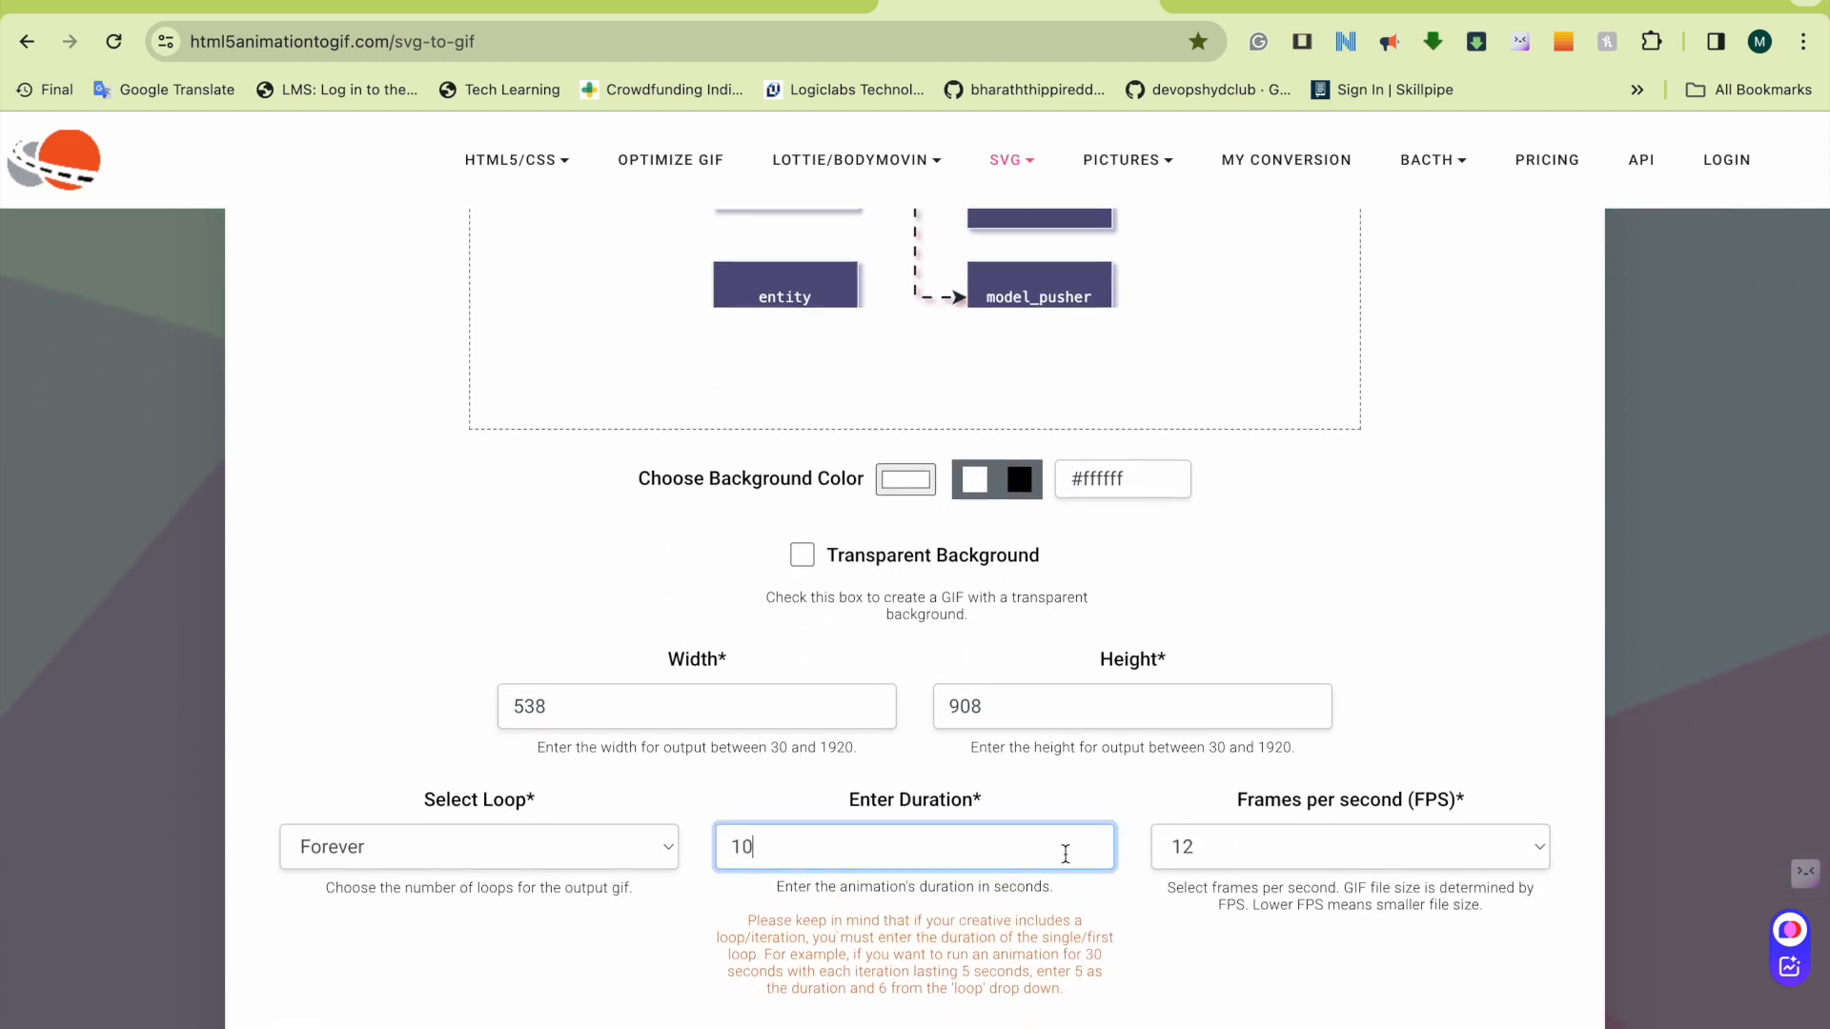
scroll(1062, 854, down, 7)
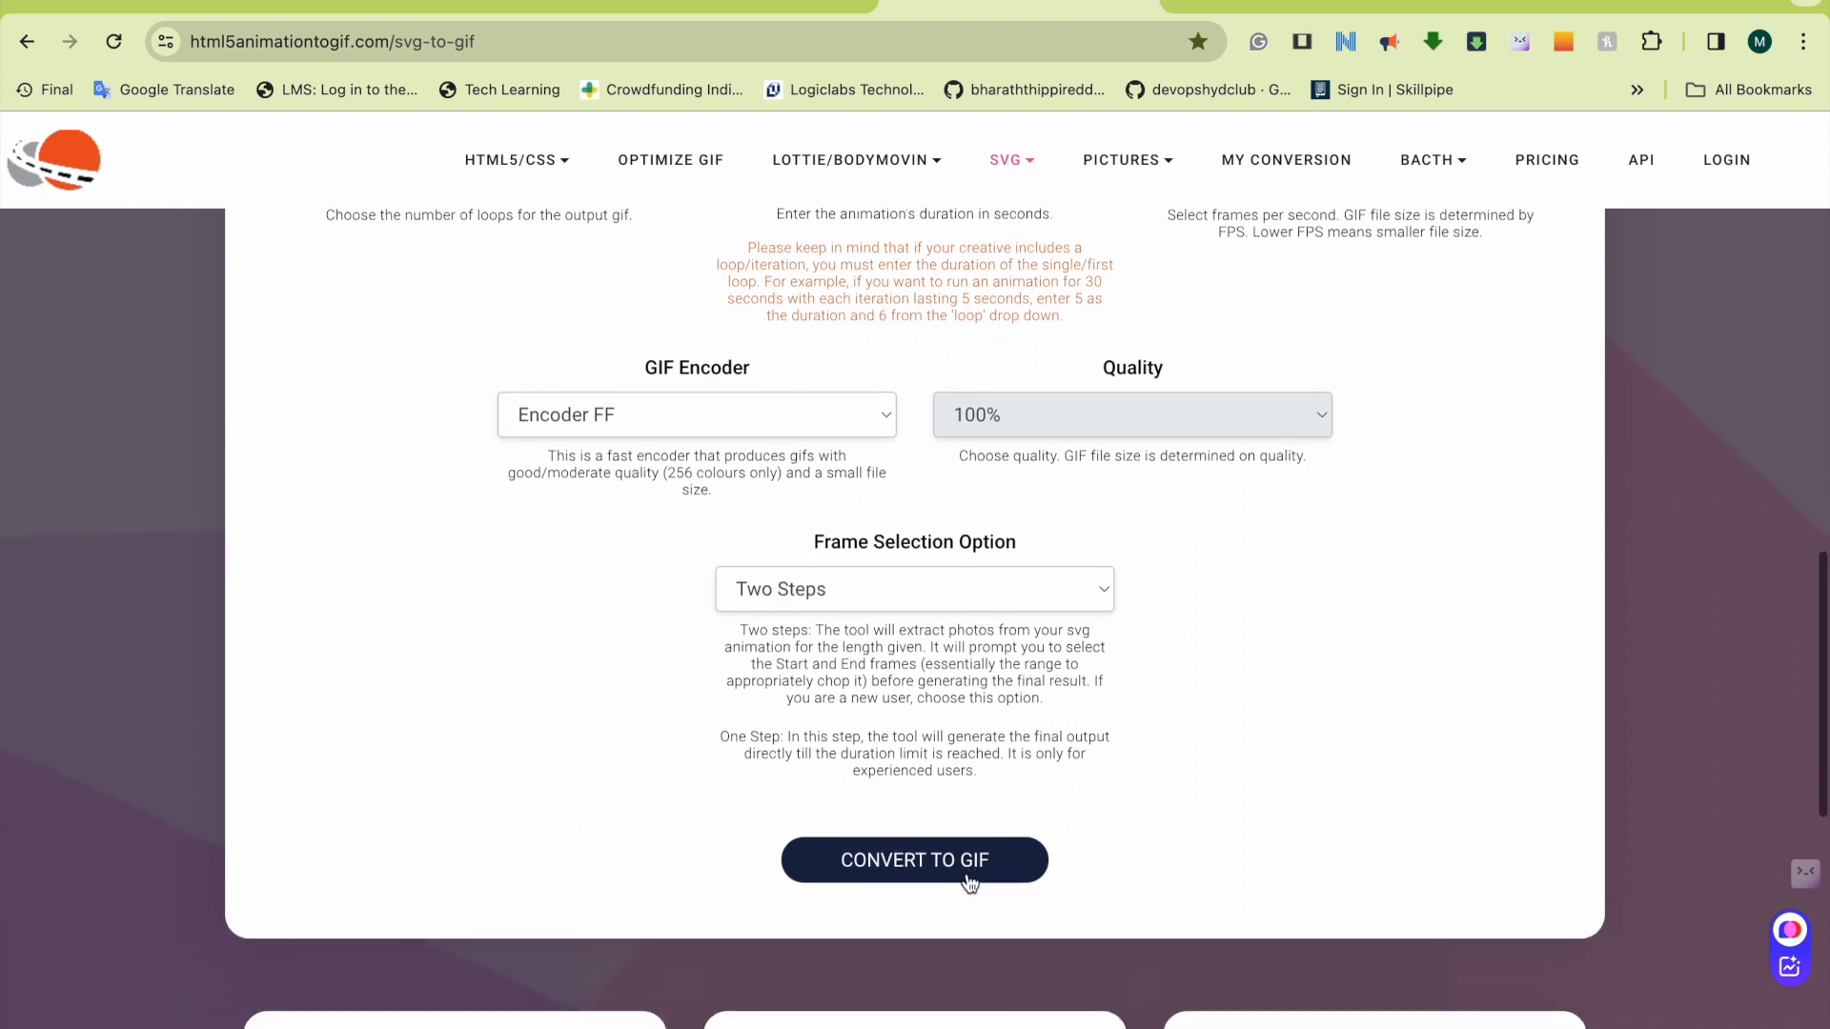
click(930, 861)
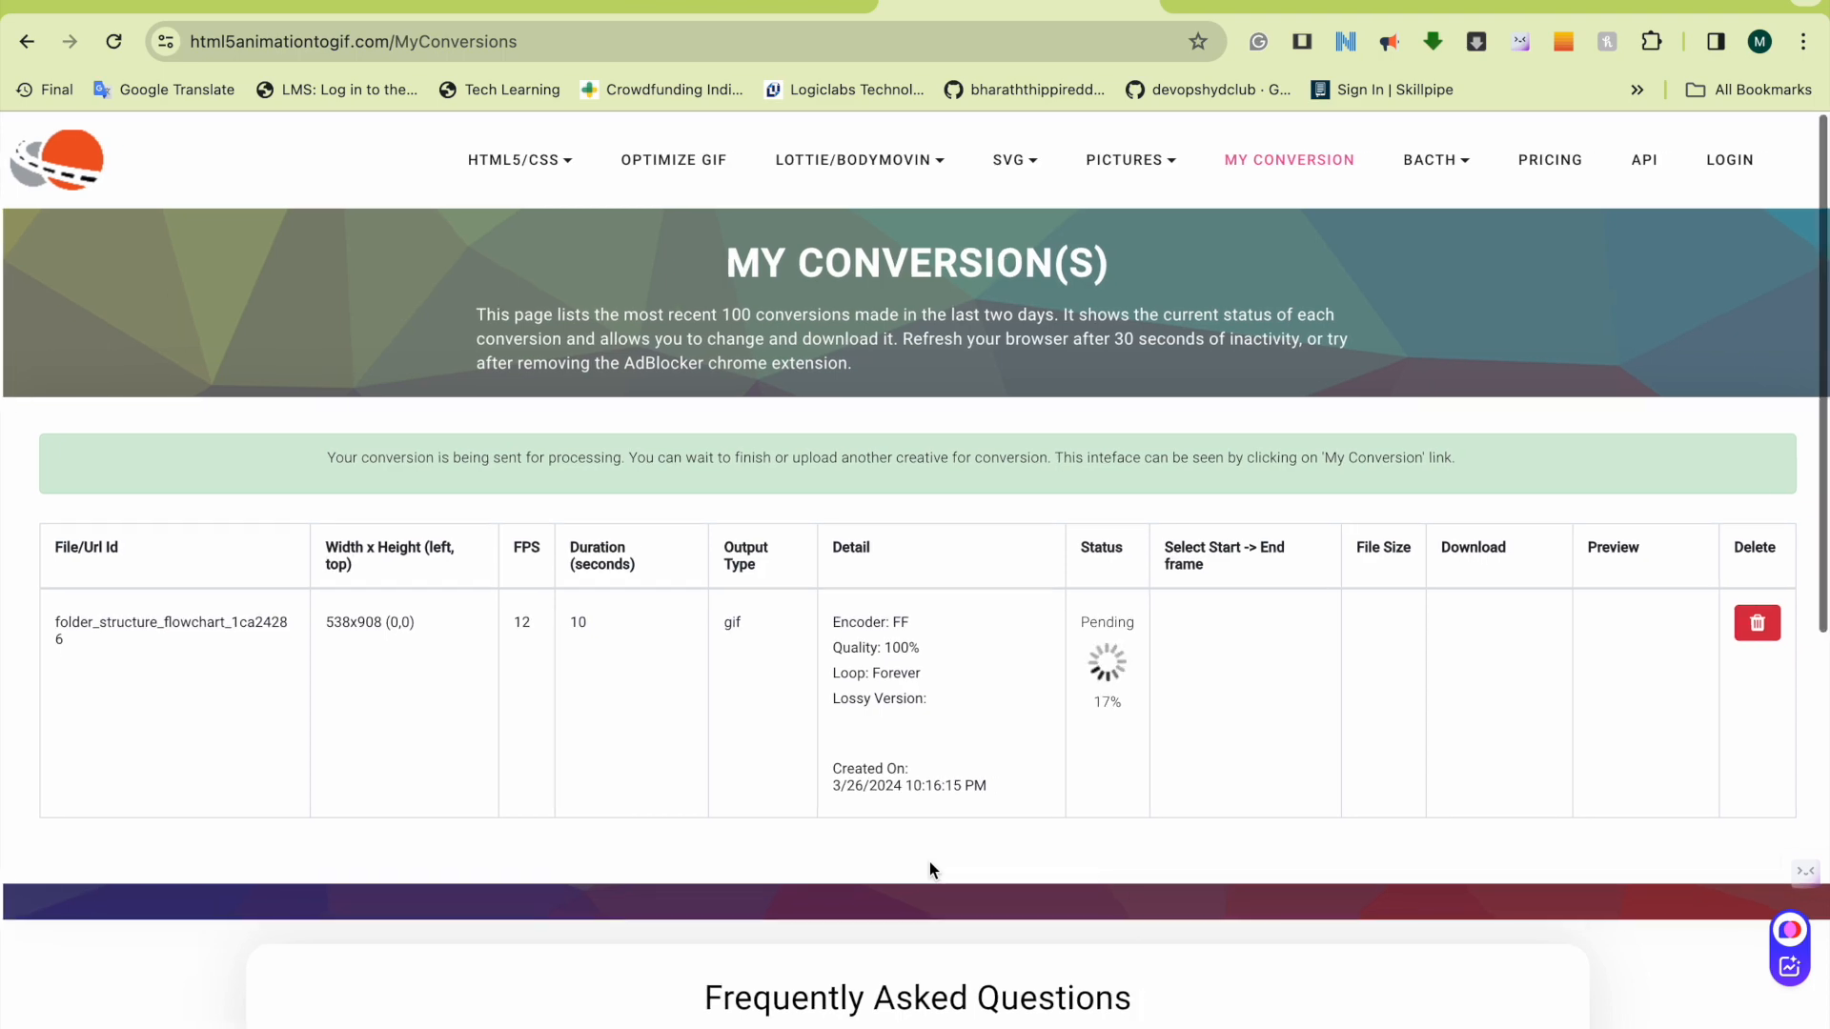
click(743, 4)
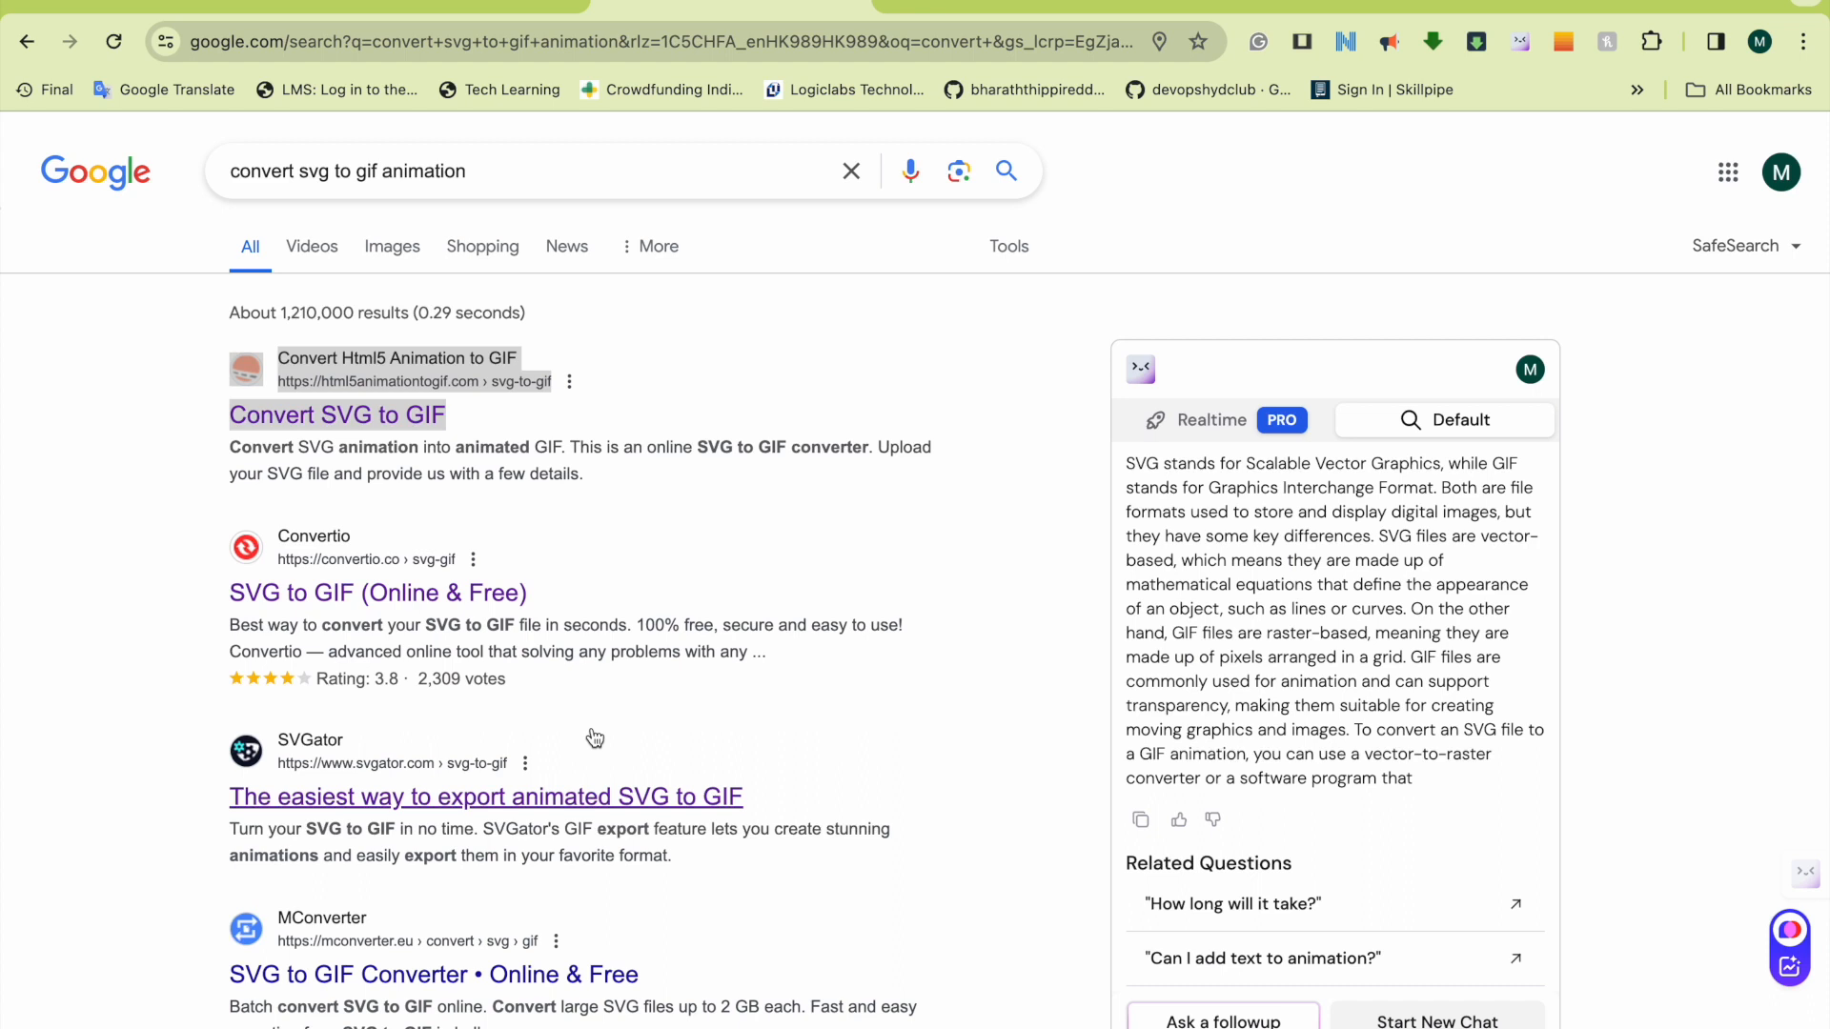
click(1024, 3)
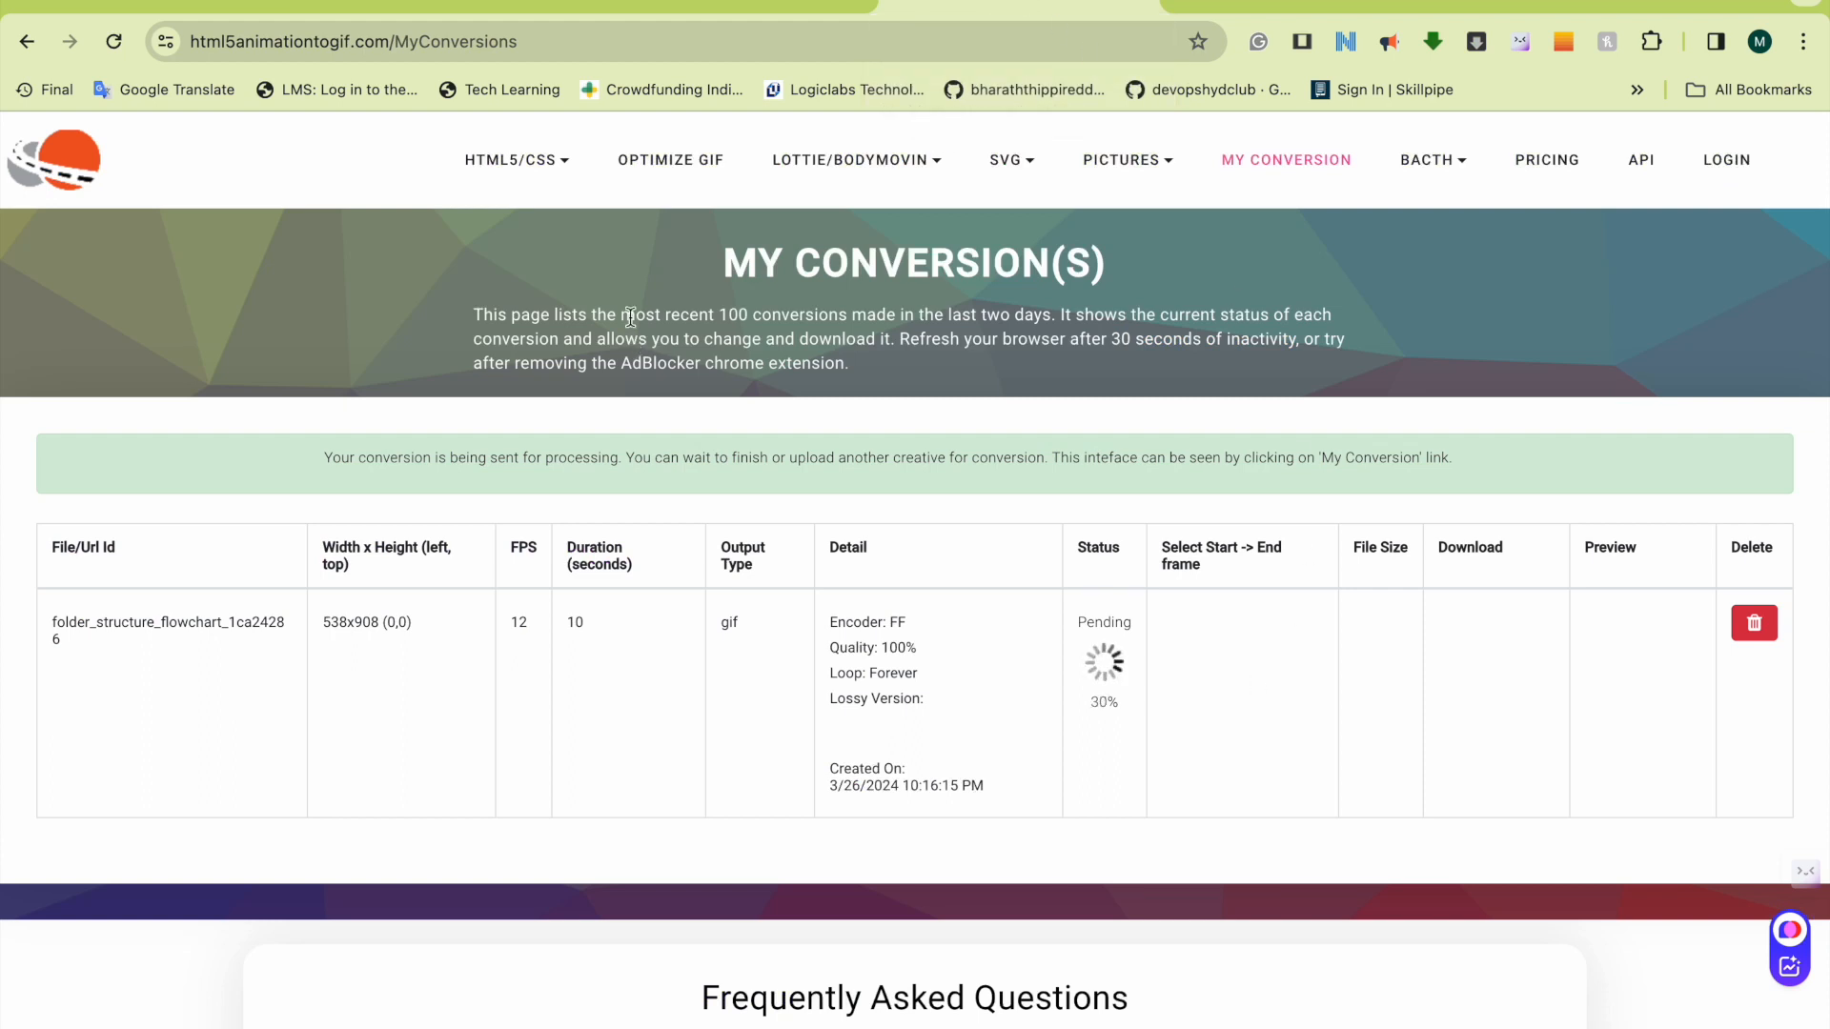
click(576, 43)
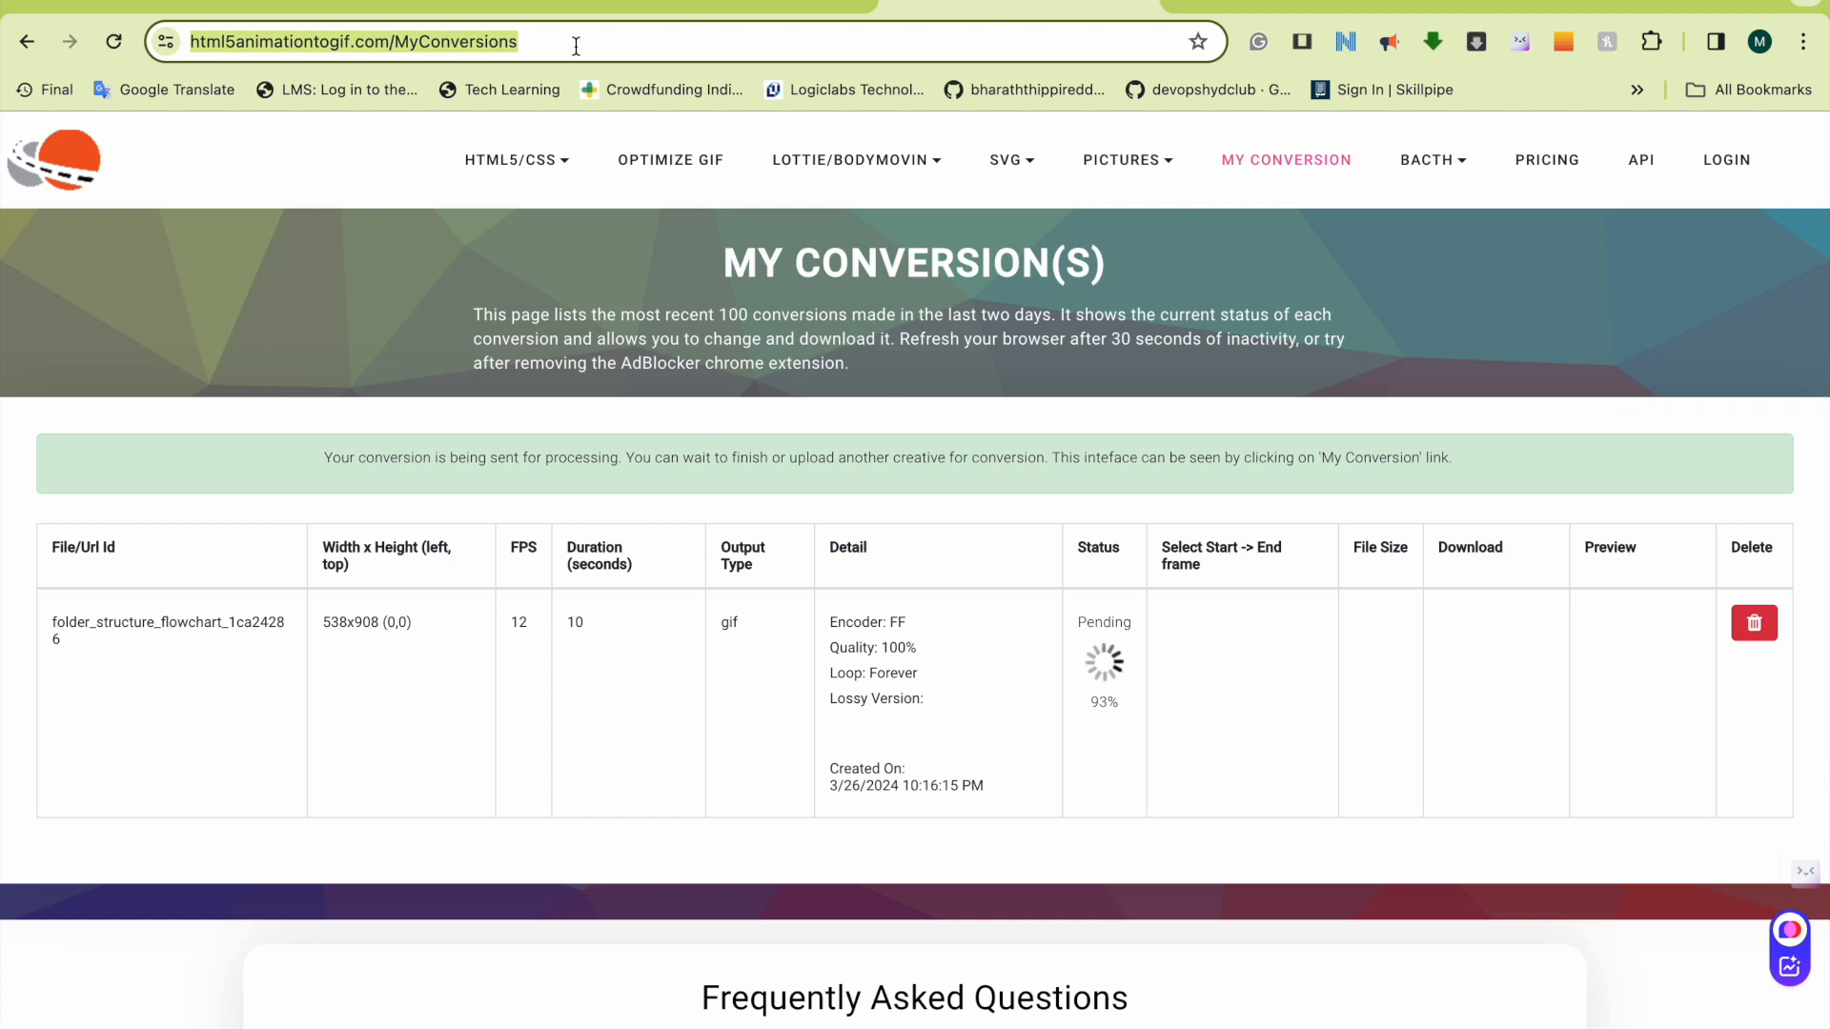
Step: Open the start and end frame selection for the folder structure conversion and continue with the preselected frames
click(1238, 631)
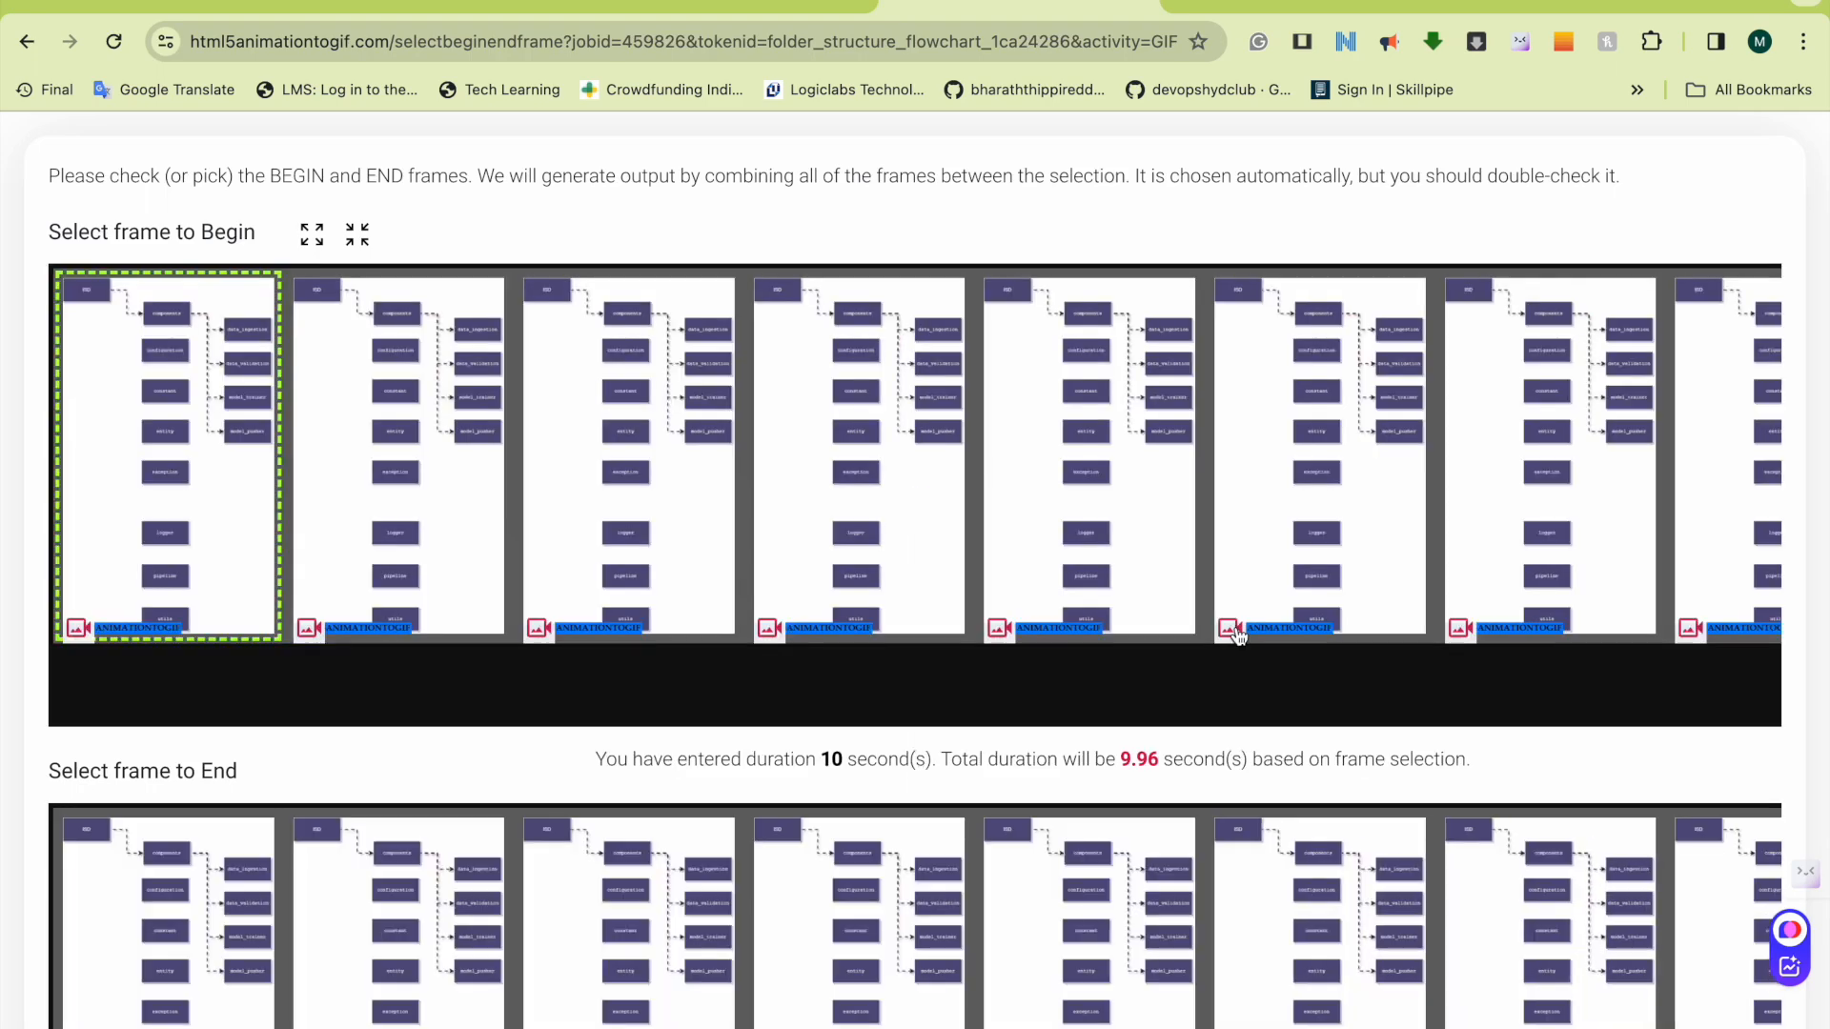
scroll(1237, 633, down, 2)
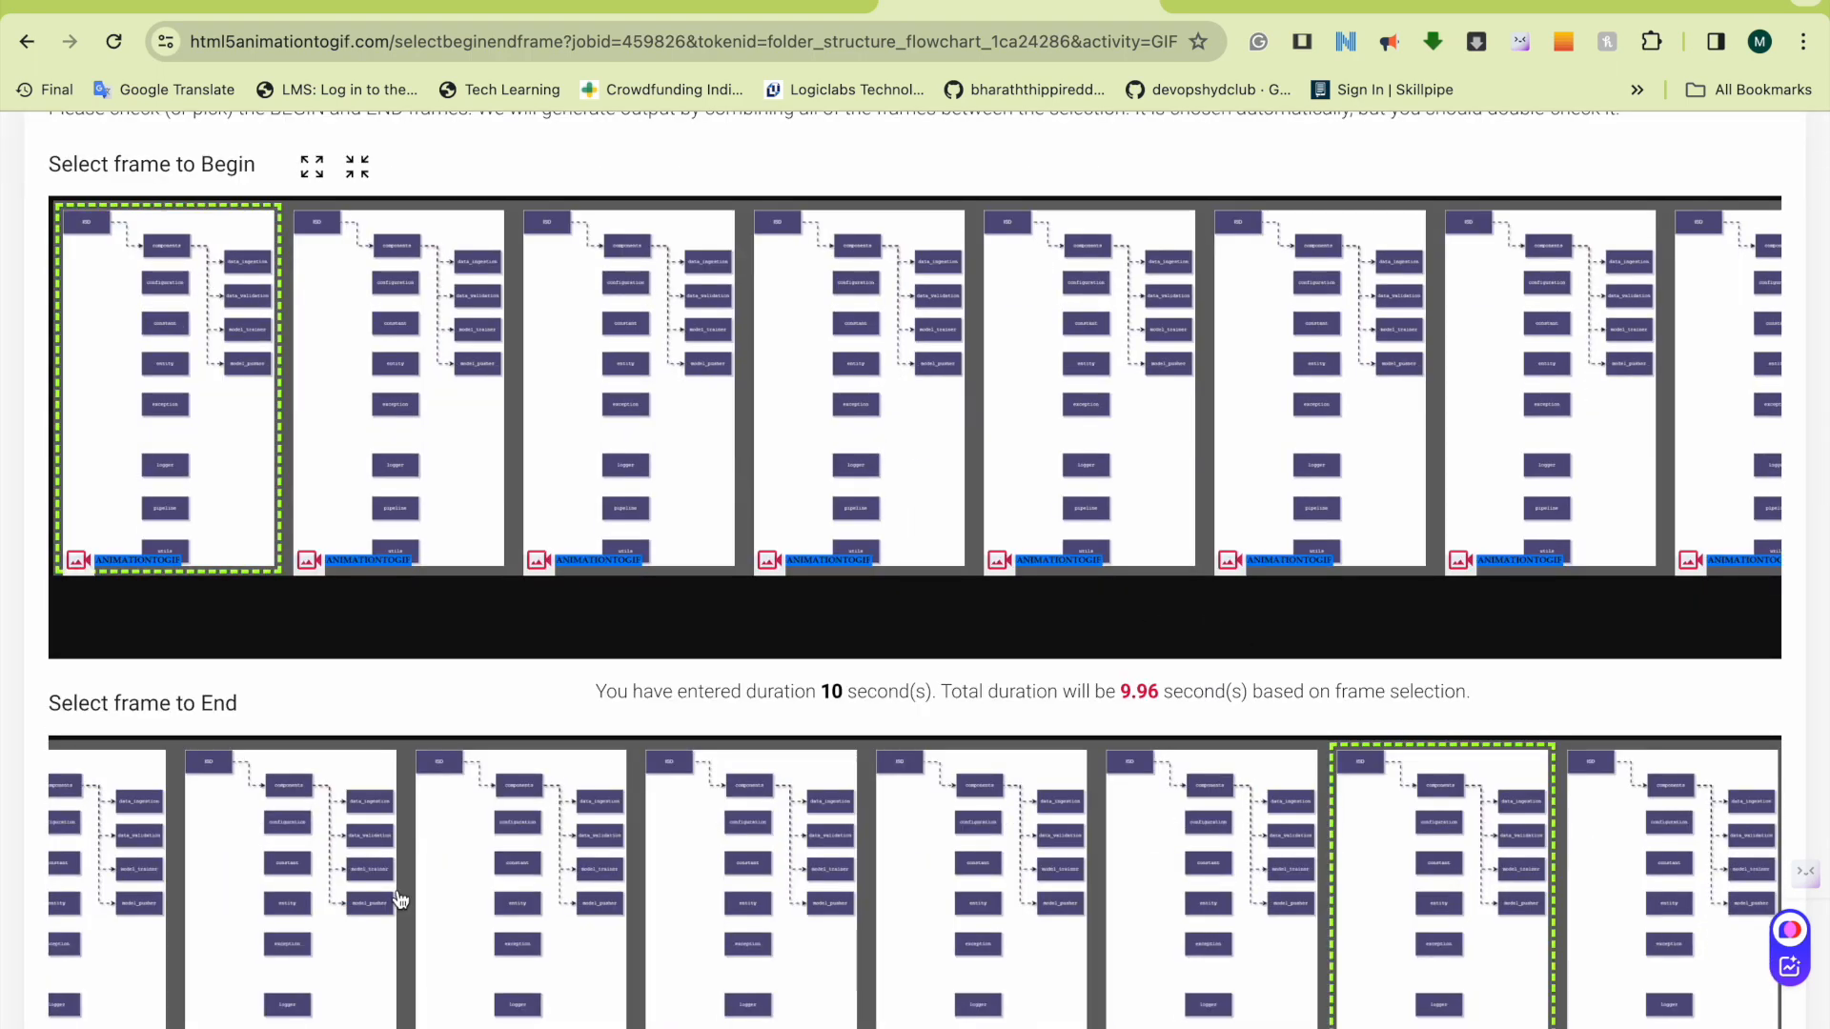
scroll(401, 896, down, 7)
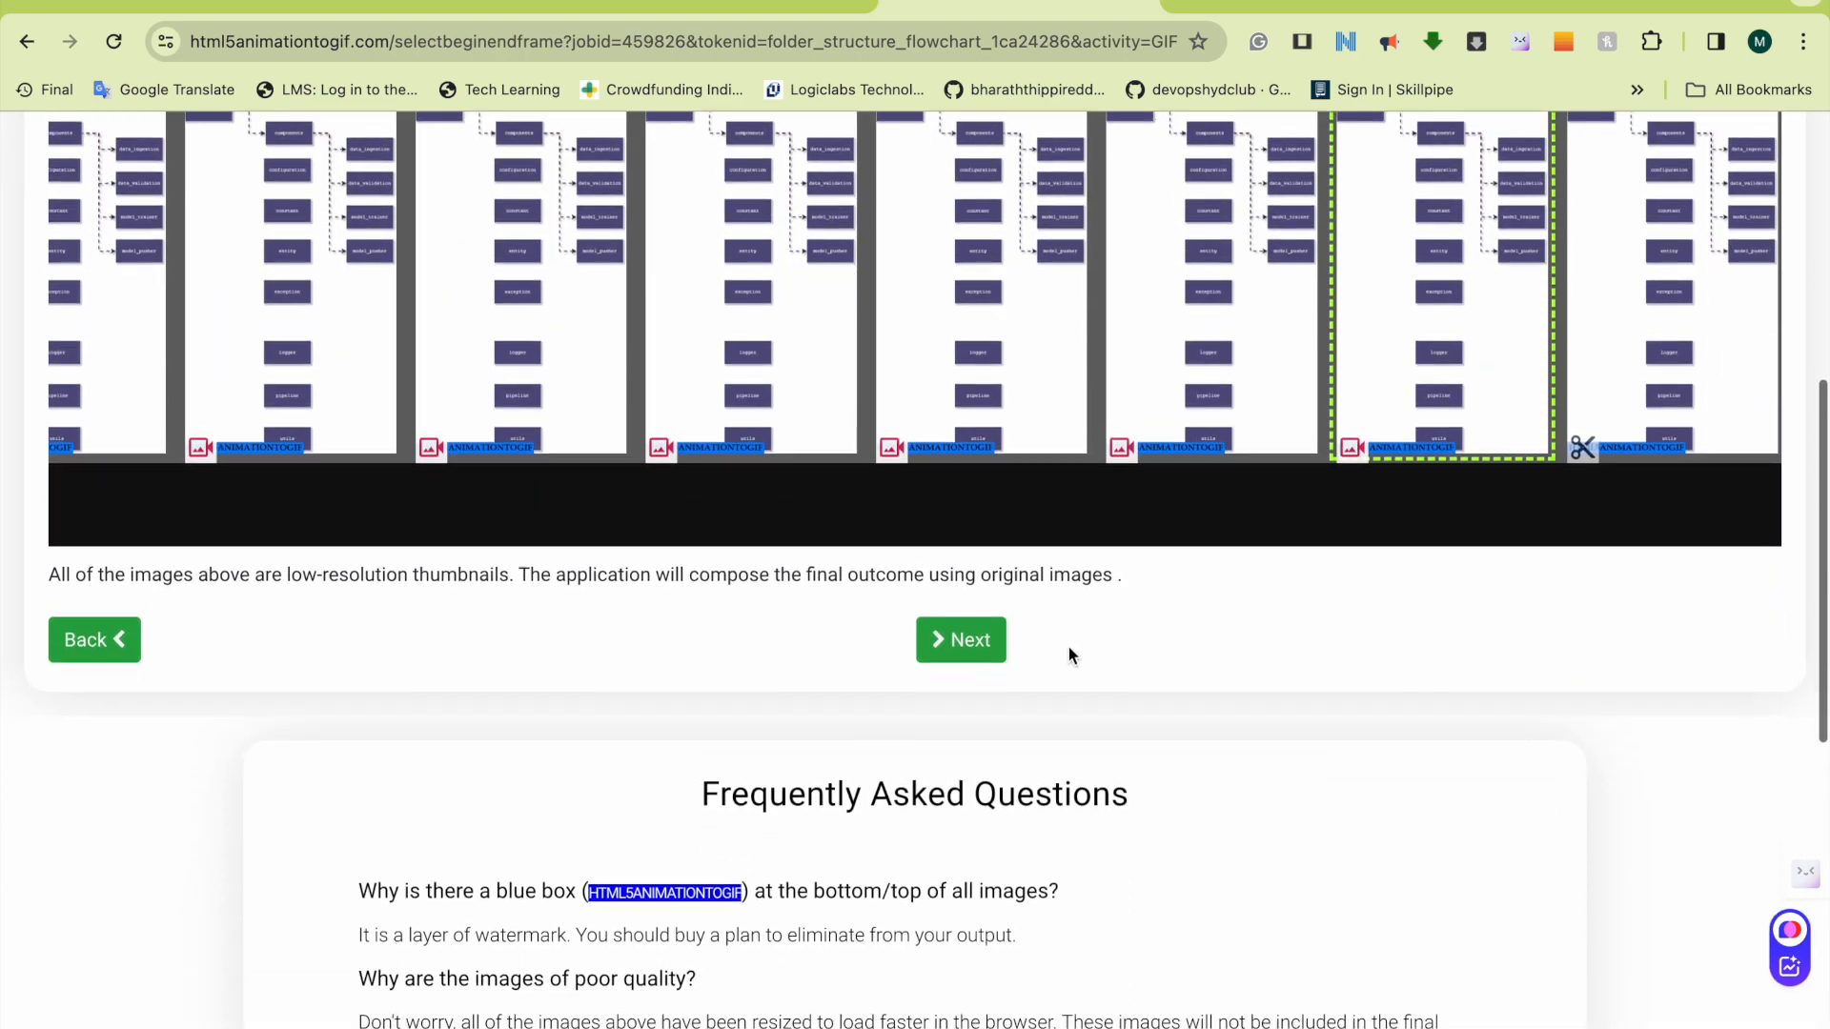
click(956, 639)
scroll(955, 671, down, 8)
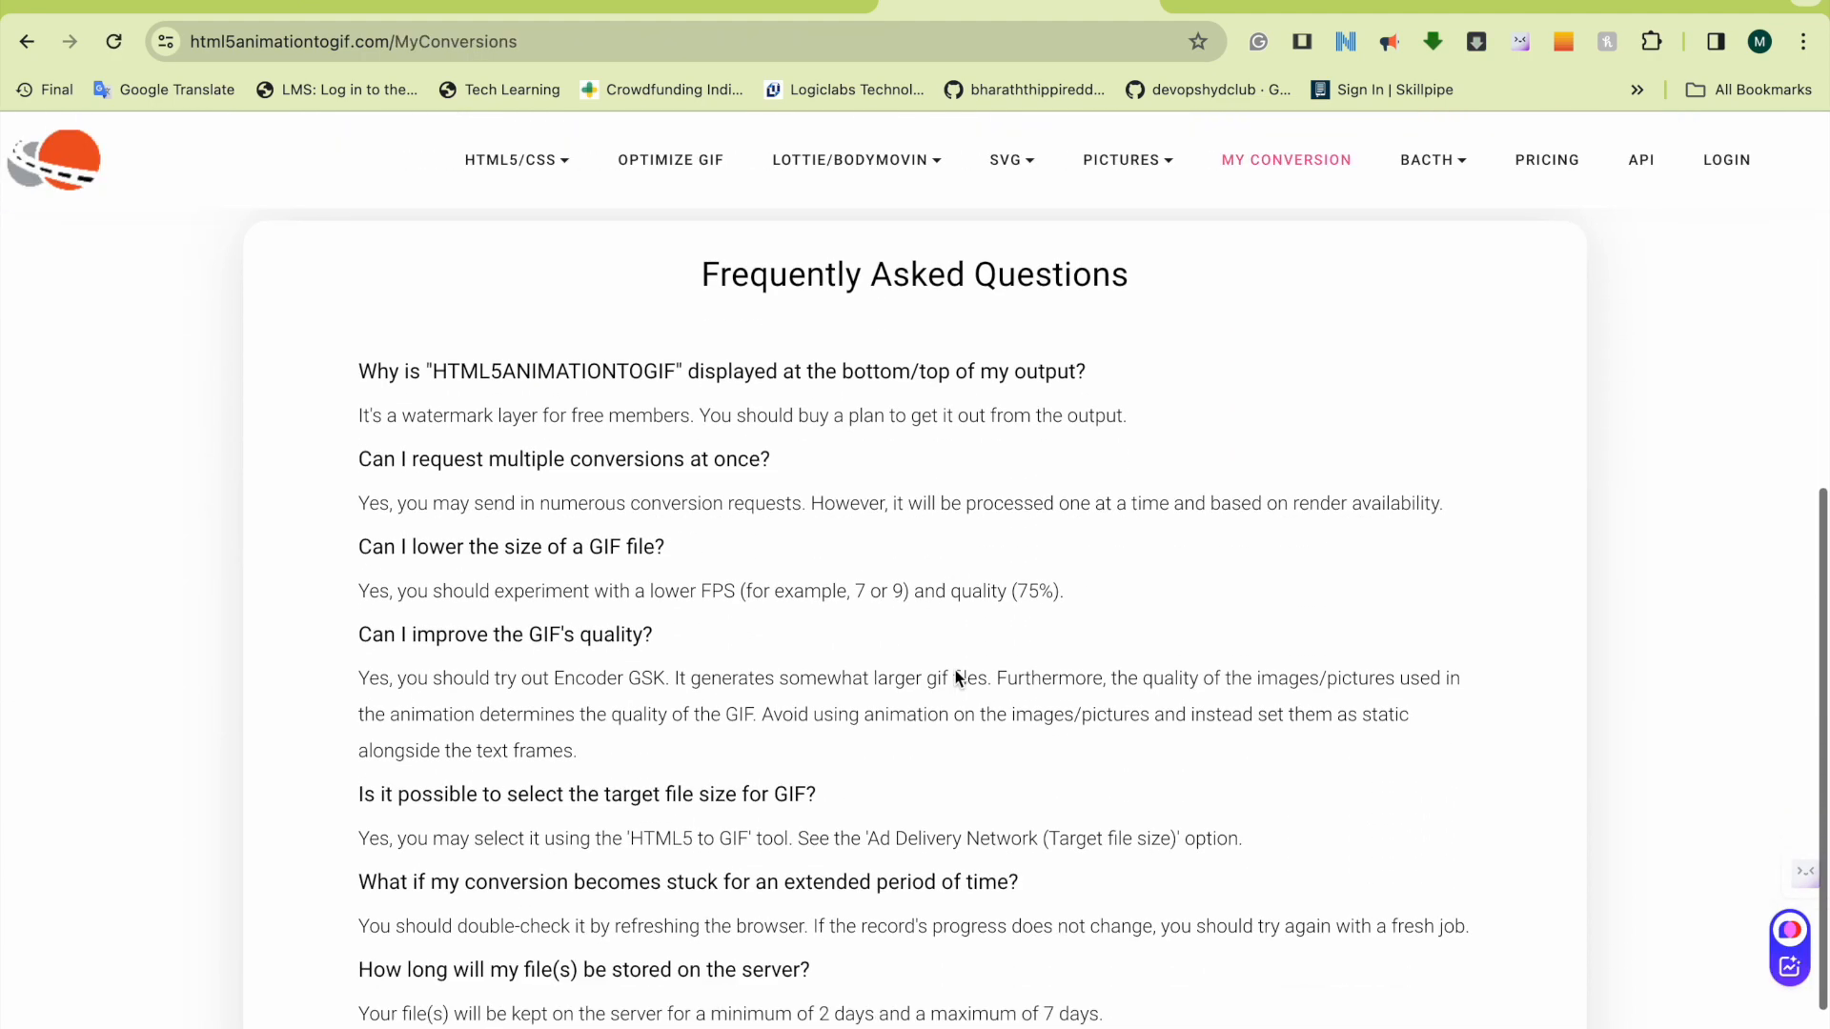
scroll(955, 671, up, 10)
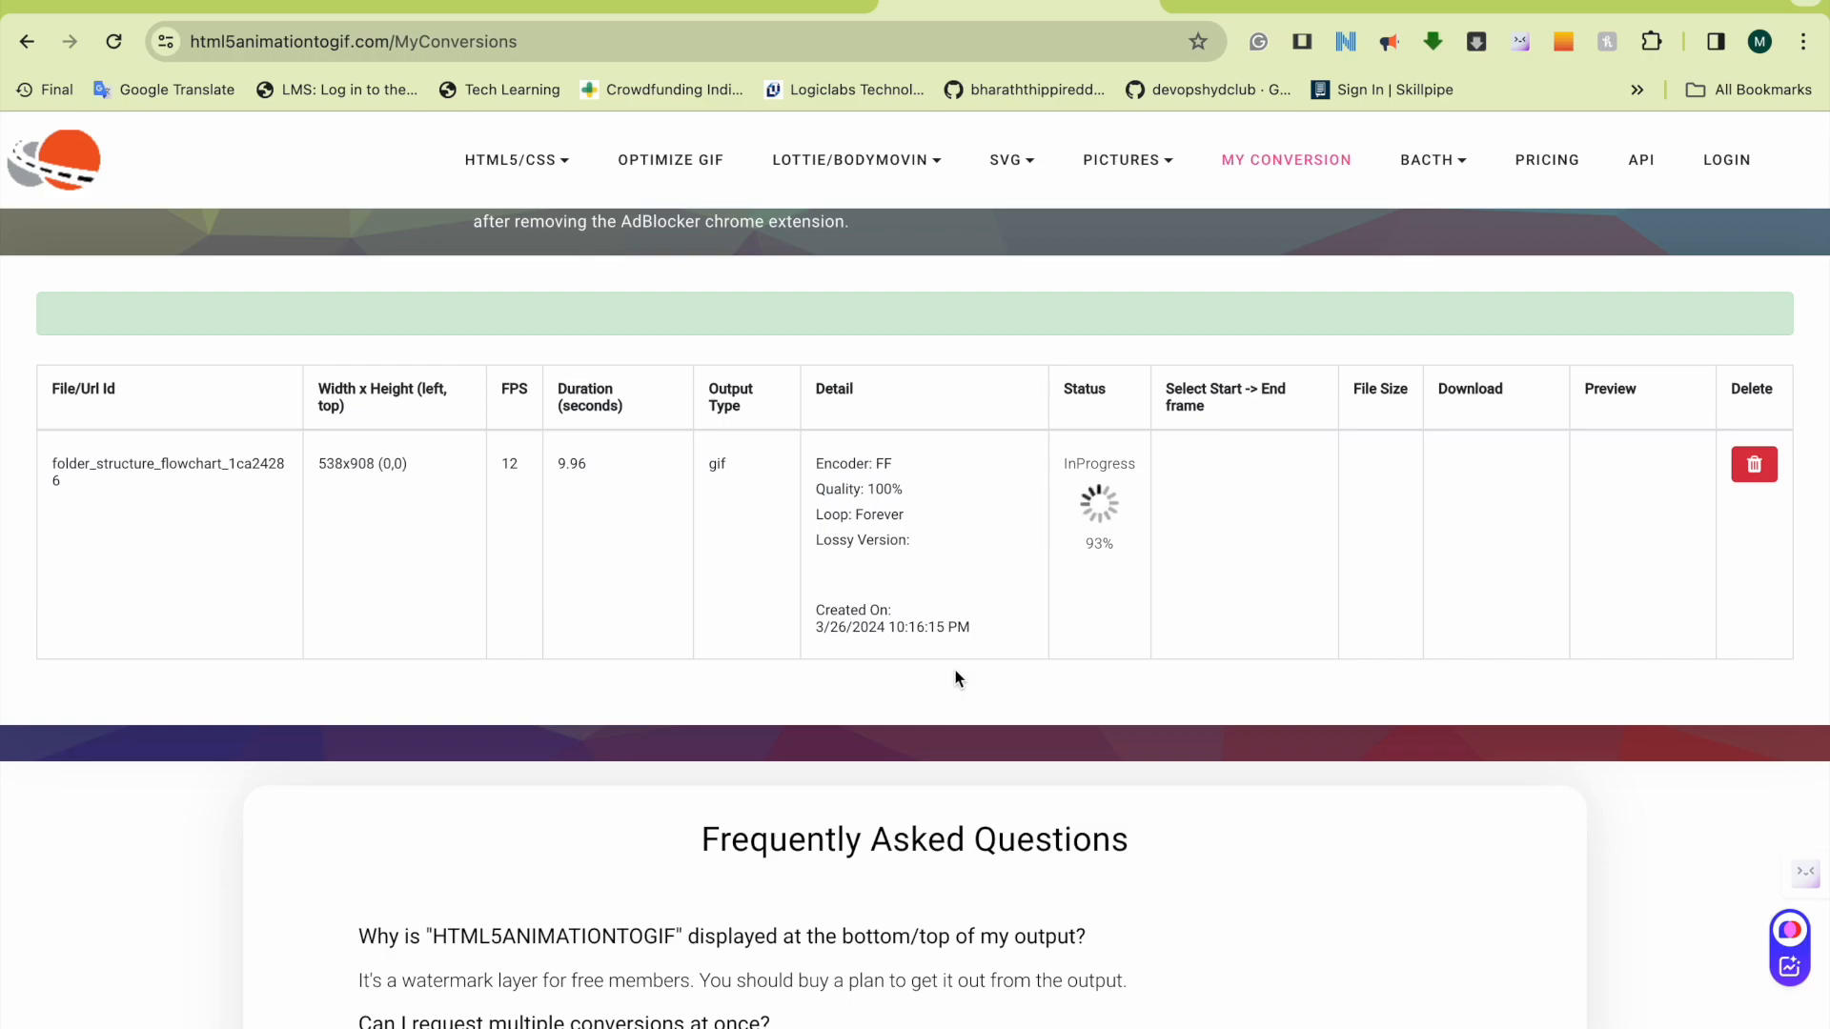
Step: Switch to draw.io and add a new blank page to the diagram
key(super+Tab)
key(super+Tab)
key(super+Tab)
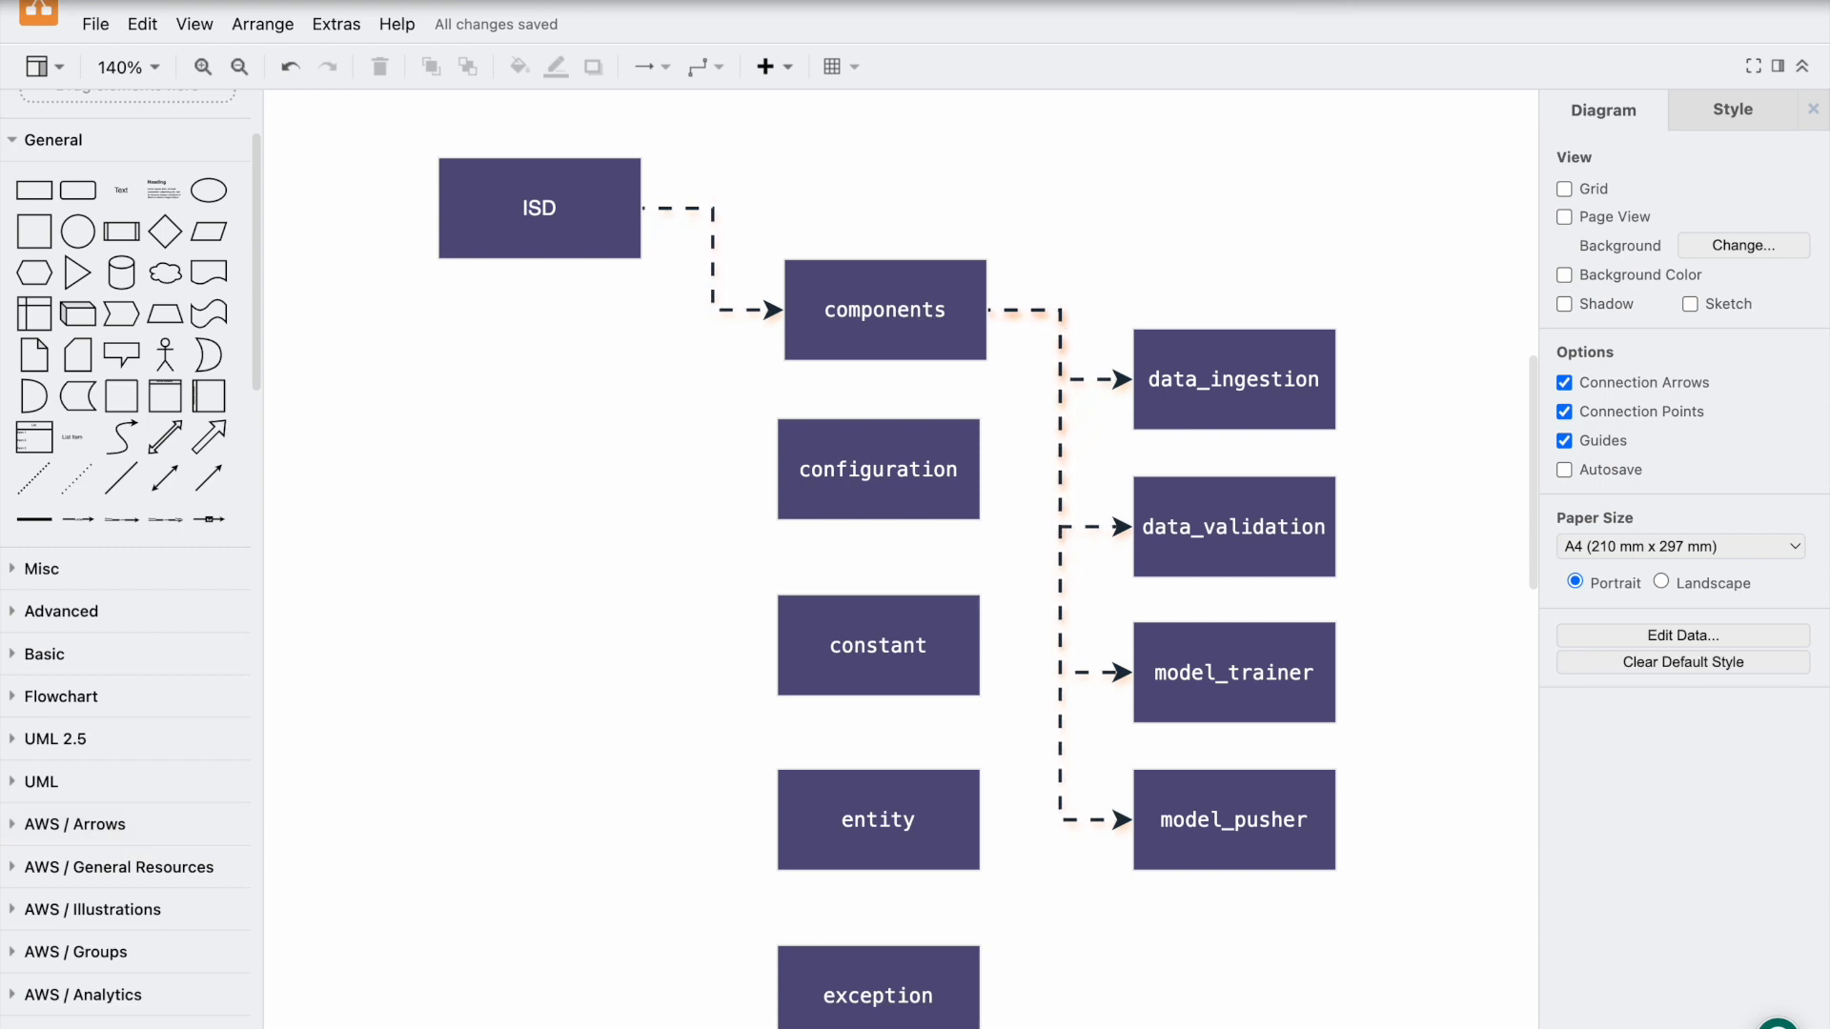
click(495, 1027)
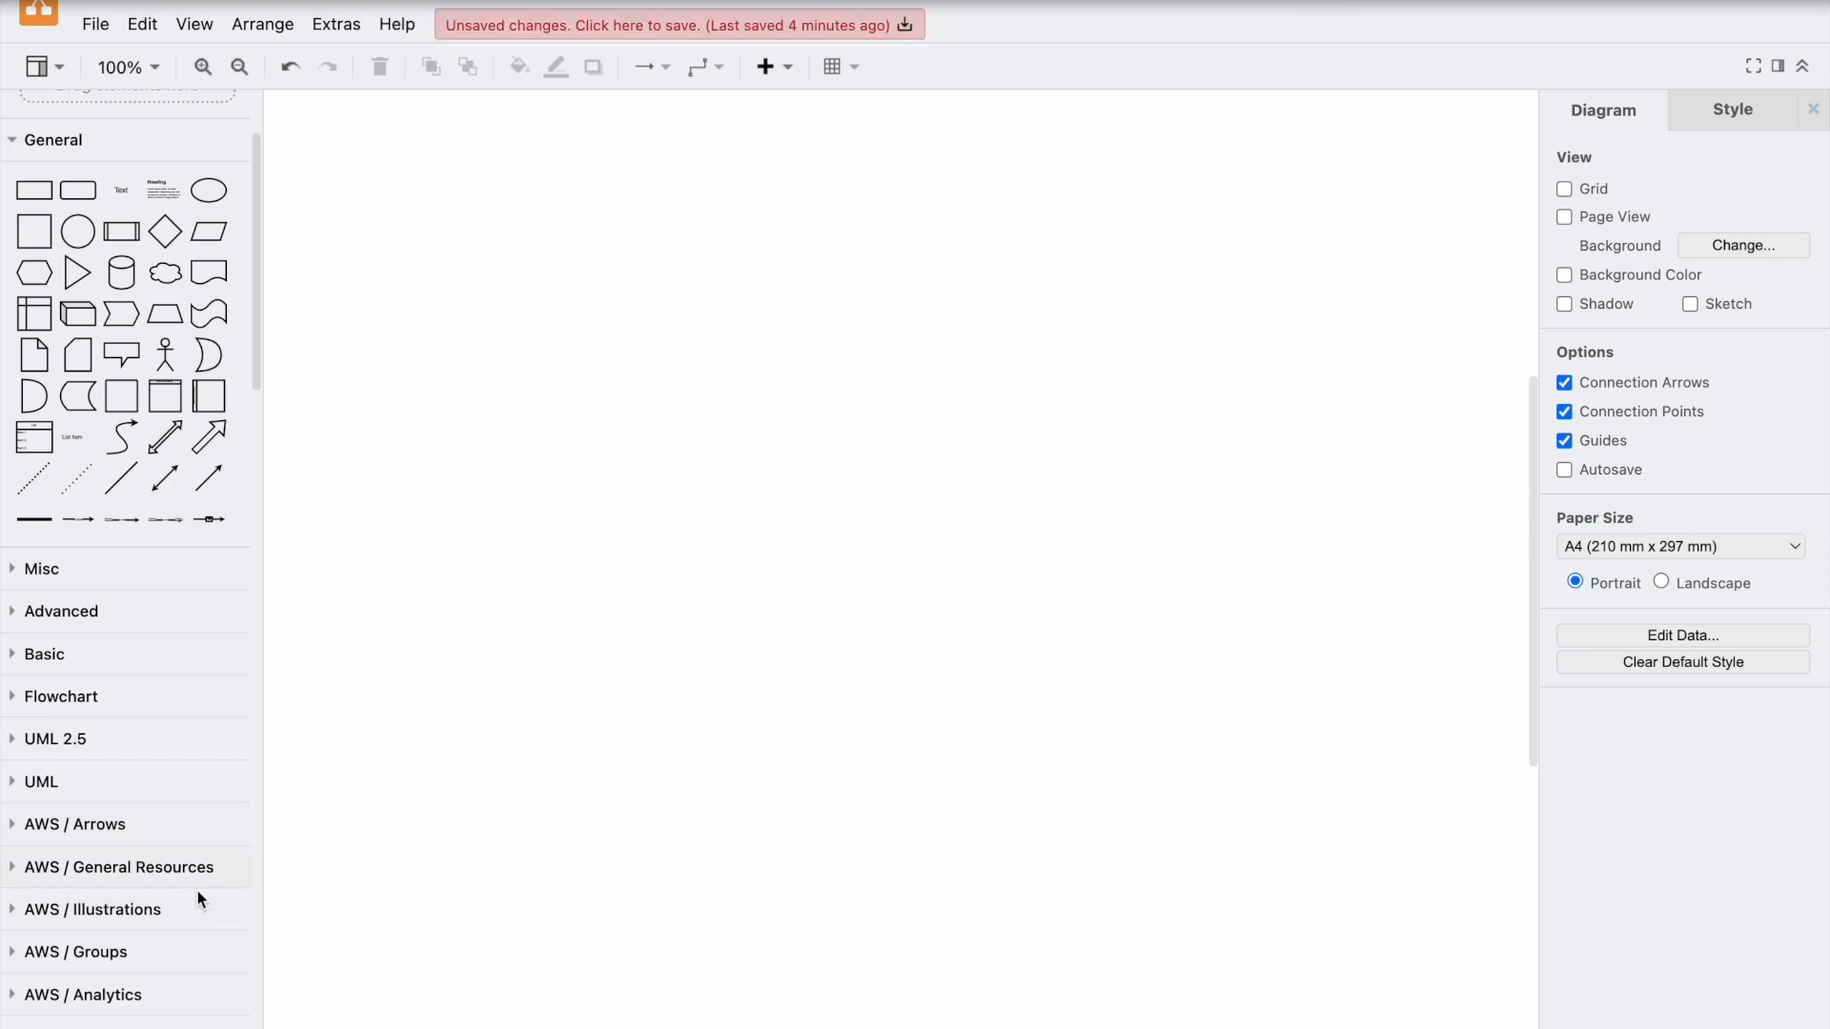
Step: Expand the AWS / Analytics shape library and browse its icons
scroll(159, 1015, down, 1)
click(134, 968)
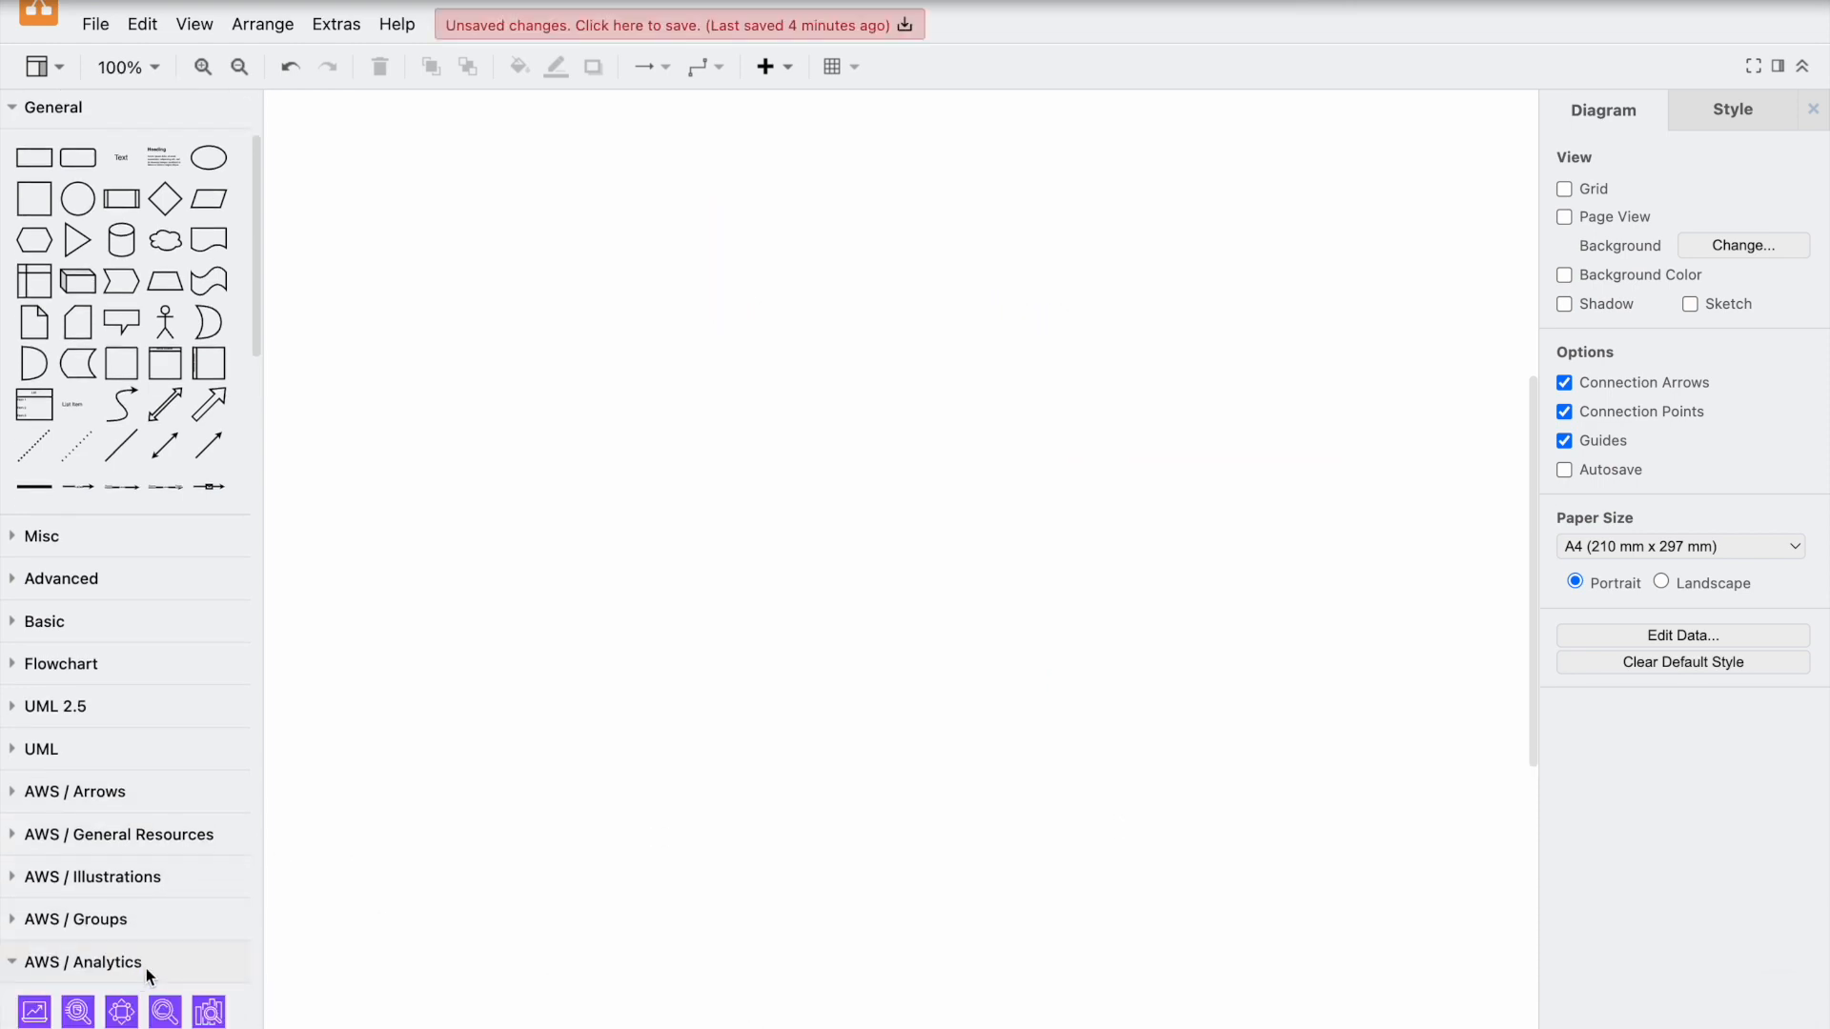
scroll(186, 858, down, 5)
mouse_move(190, 905)
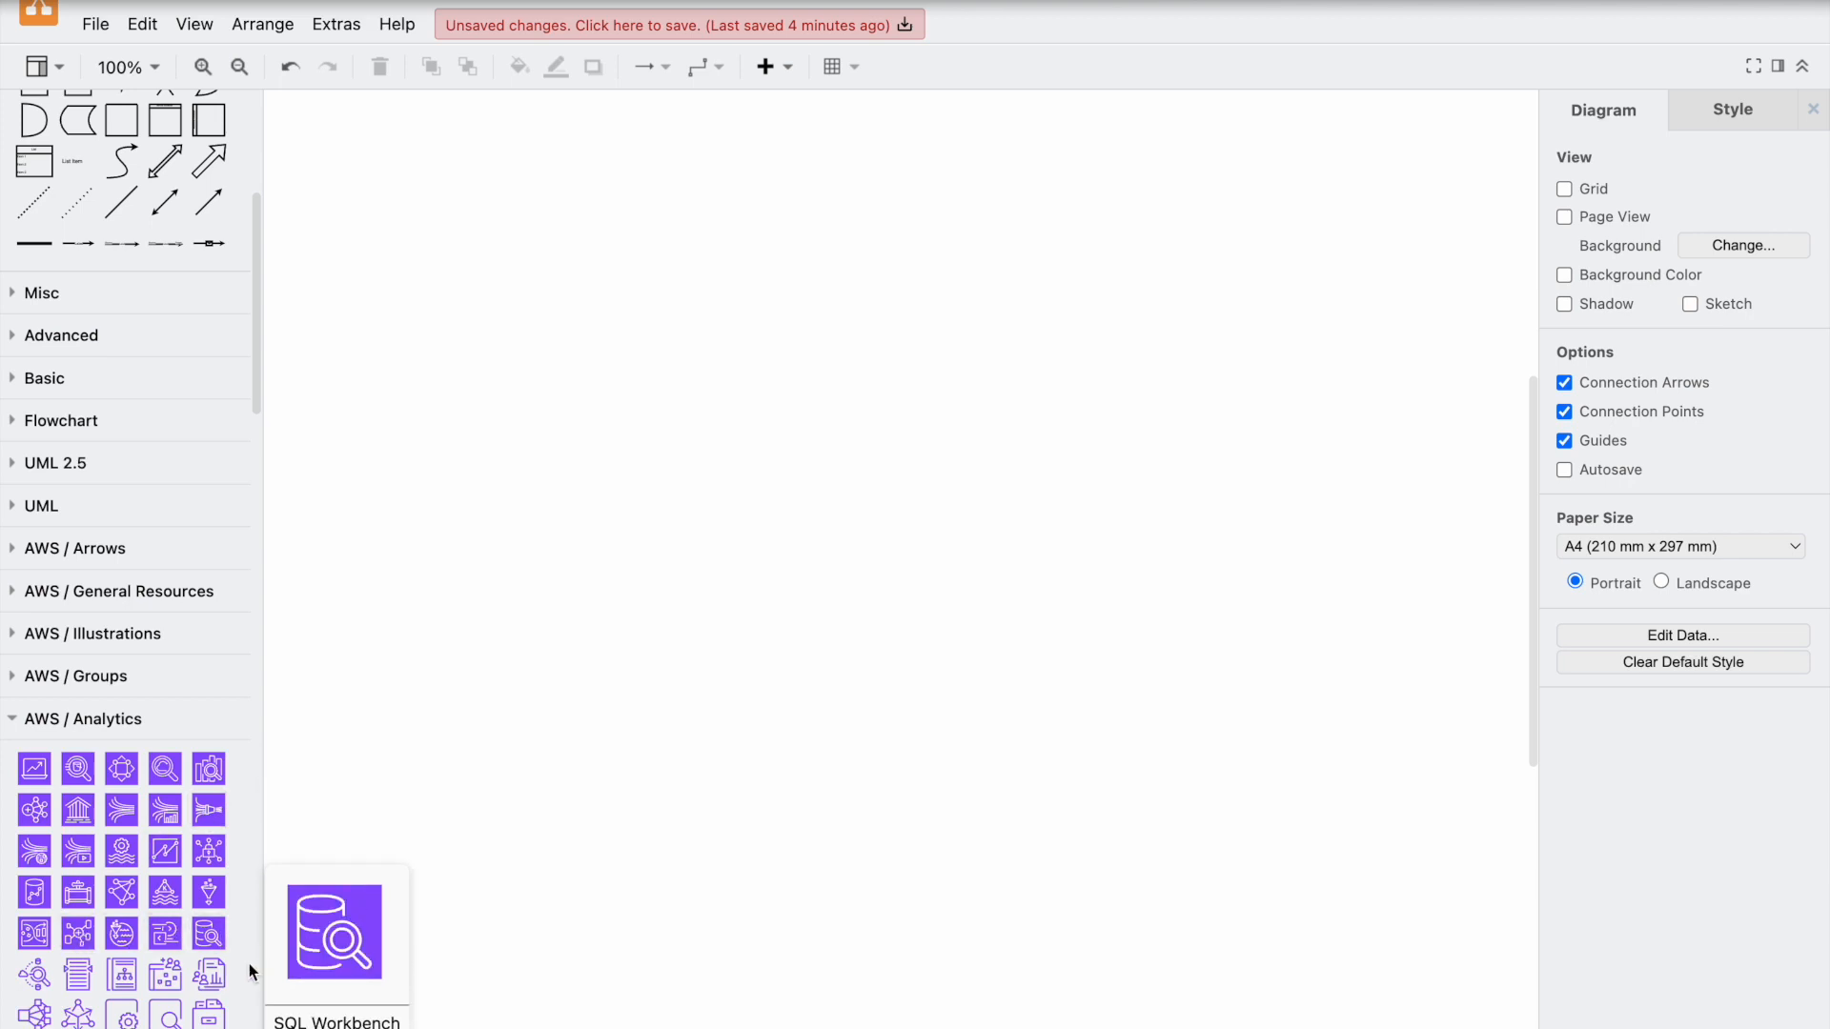
scroll(80, 941, down, 3)
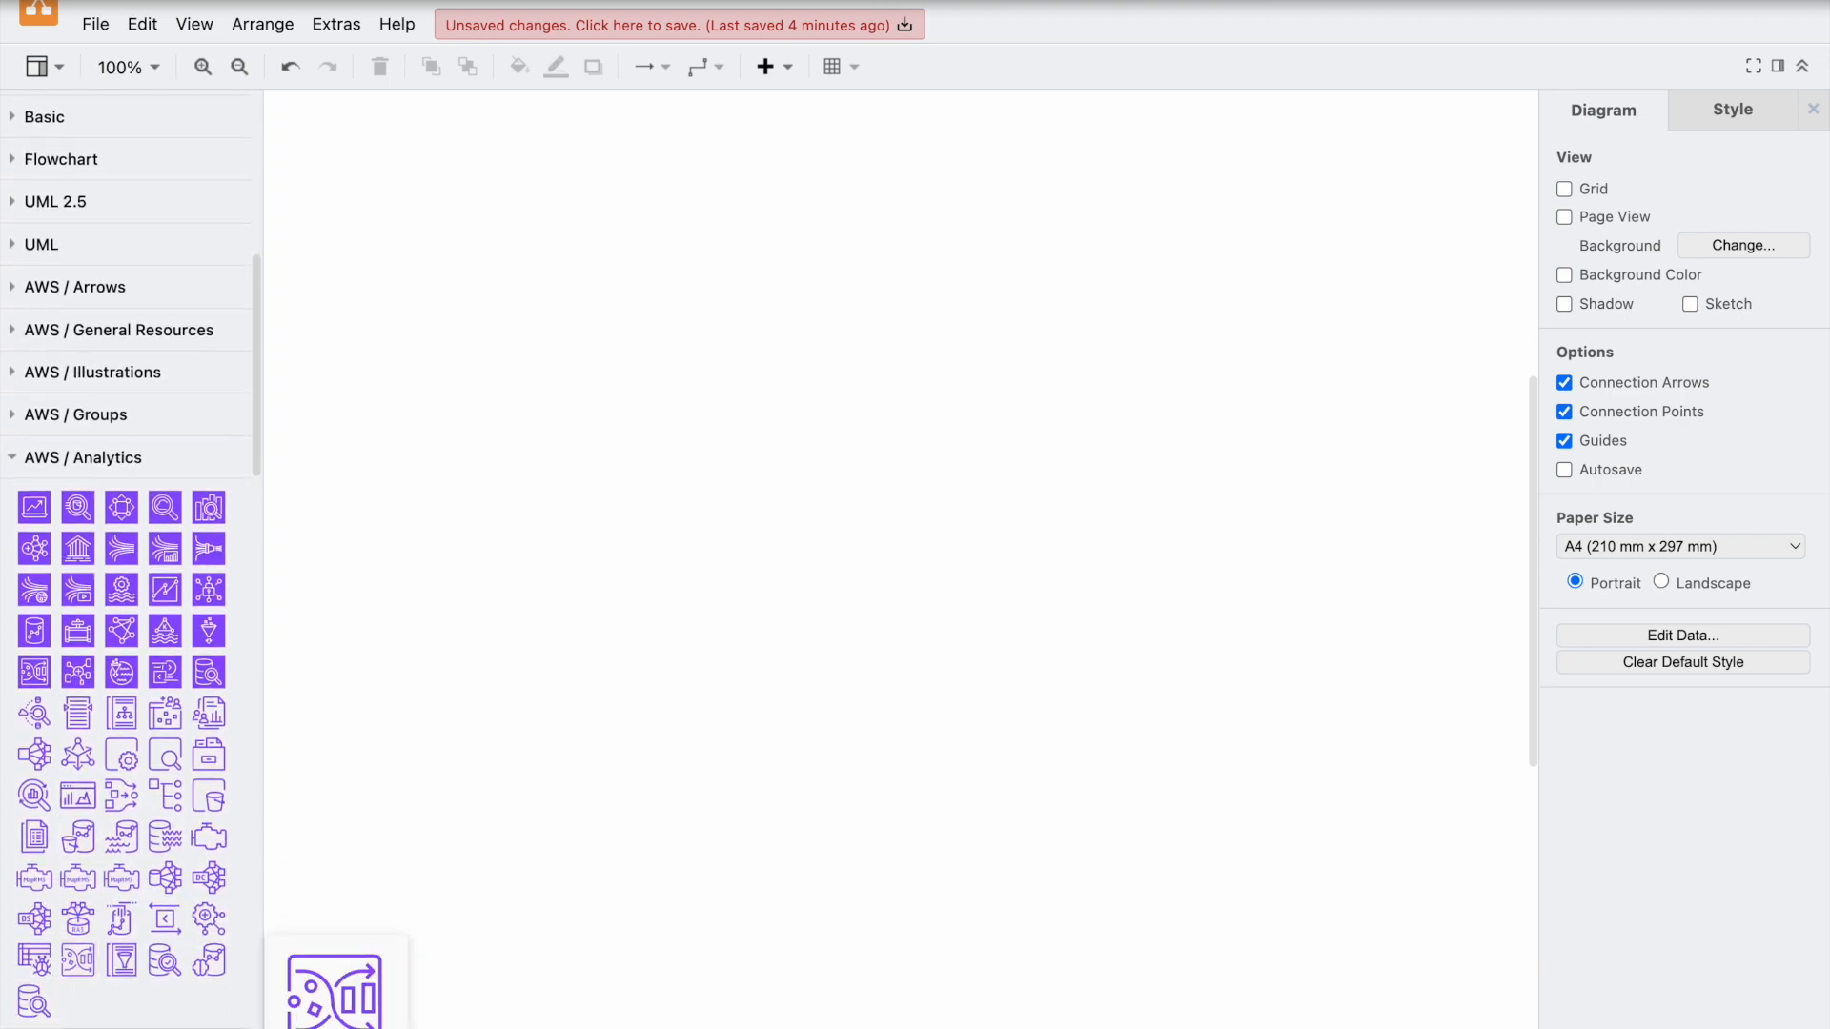
Step: Browse the additional shape libraries, preview the Network and Kubernetes sets, and leave the library selection without applying changes
click(105, 1026)
scroll(588, 569, down, 12)
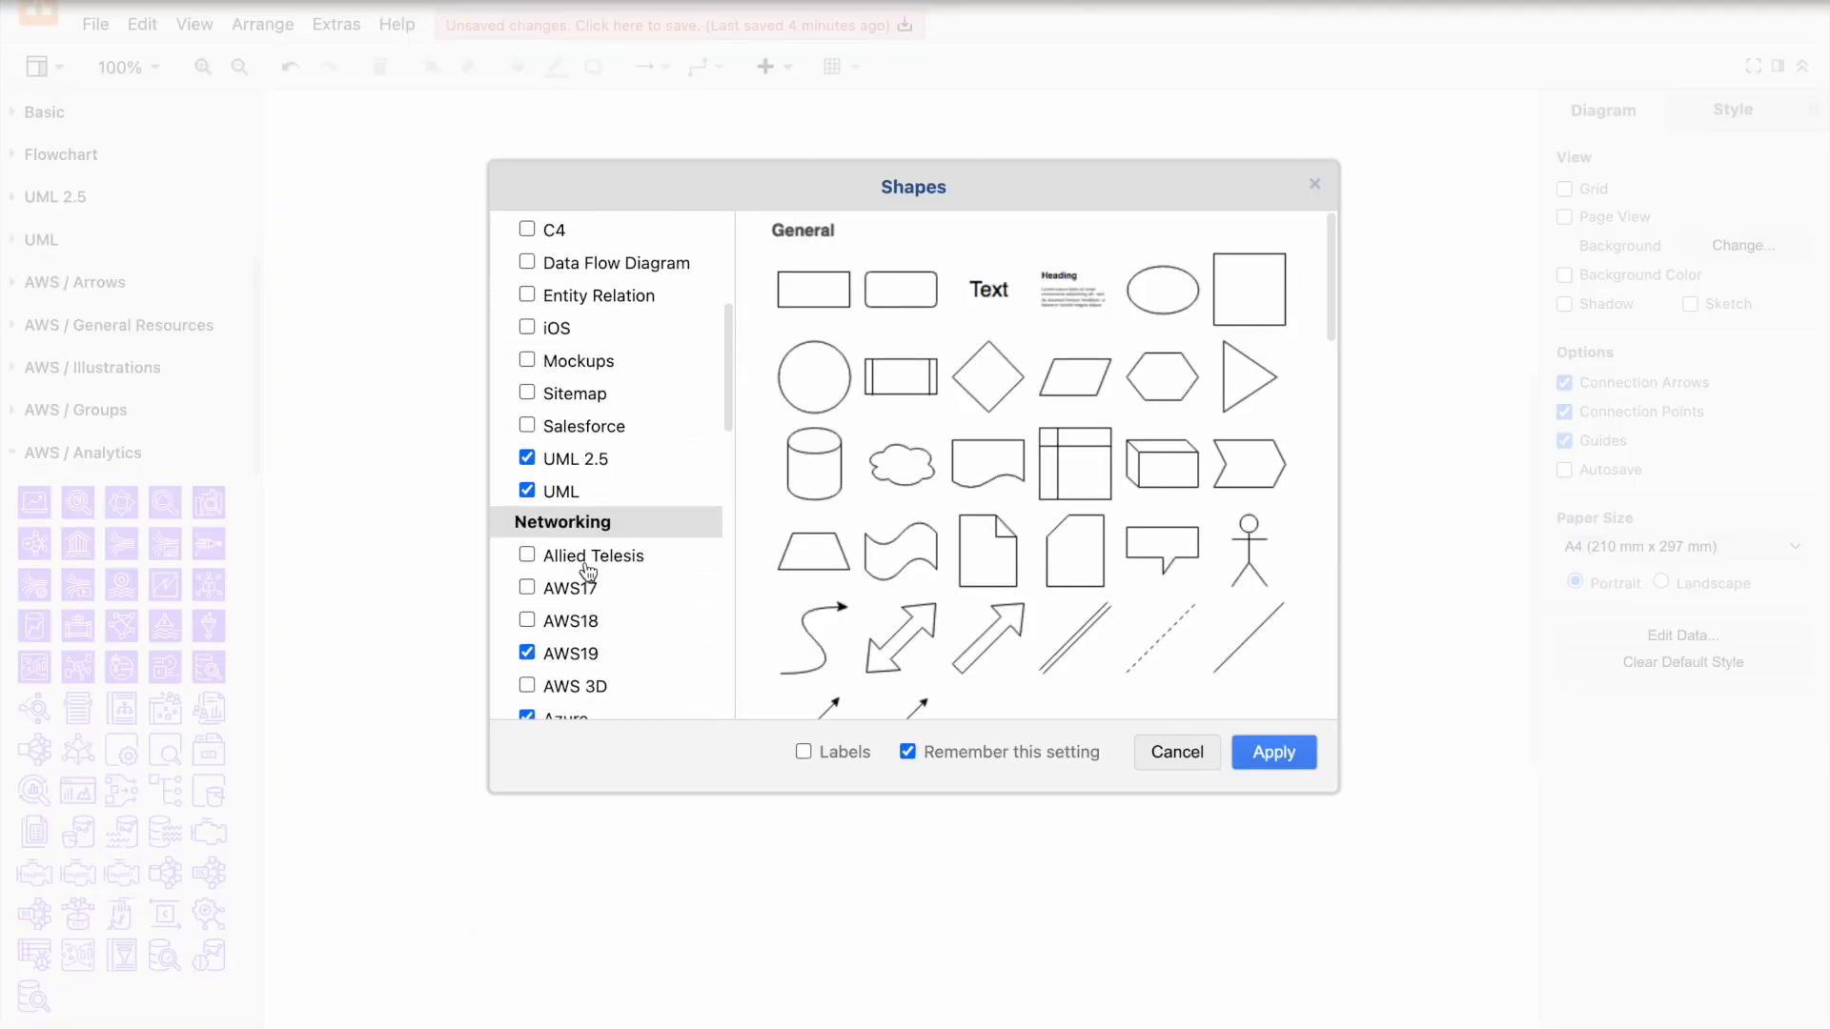
scroll(588, 571, down, 1)
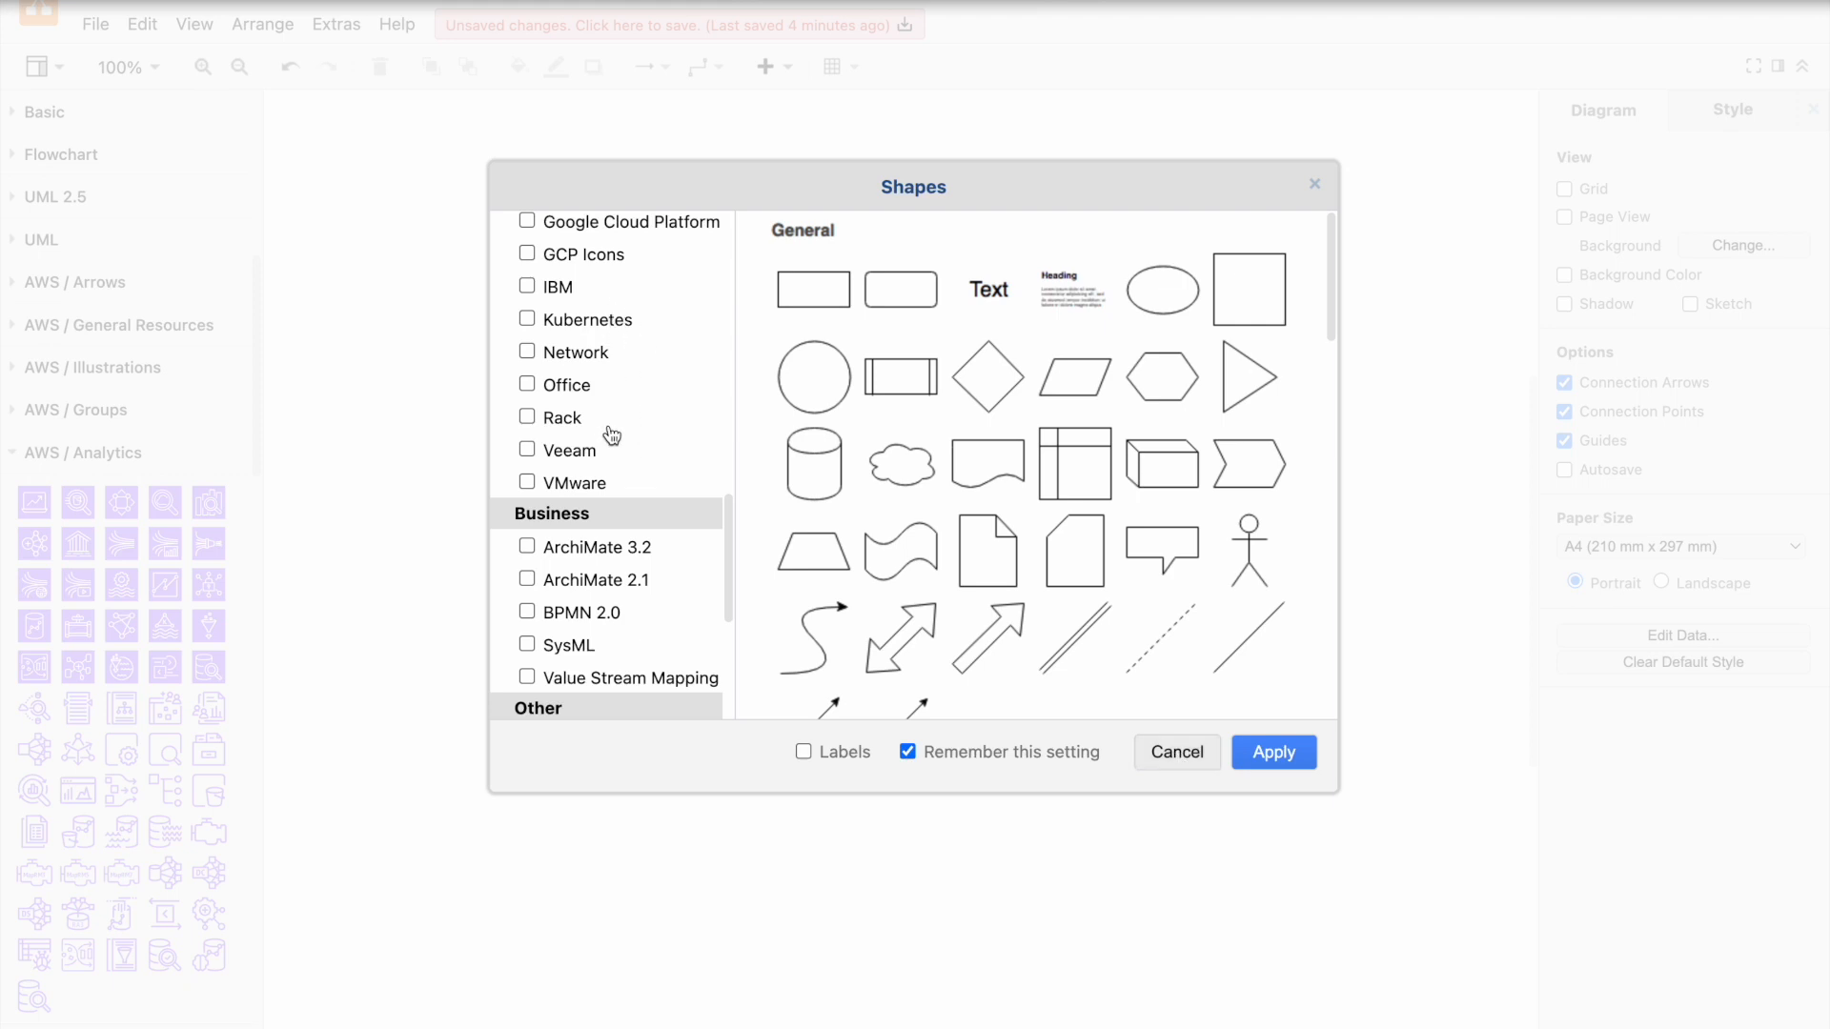
mouse_move(610, 367)
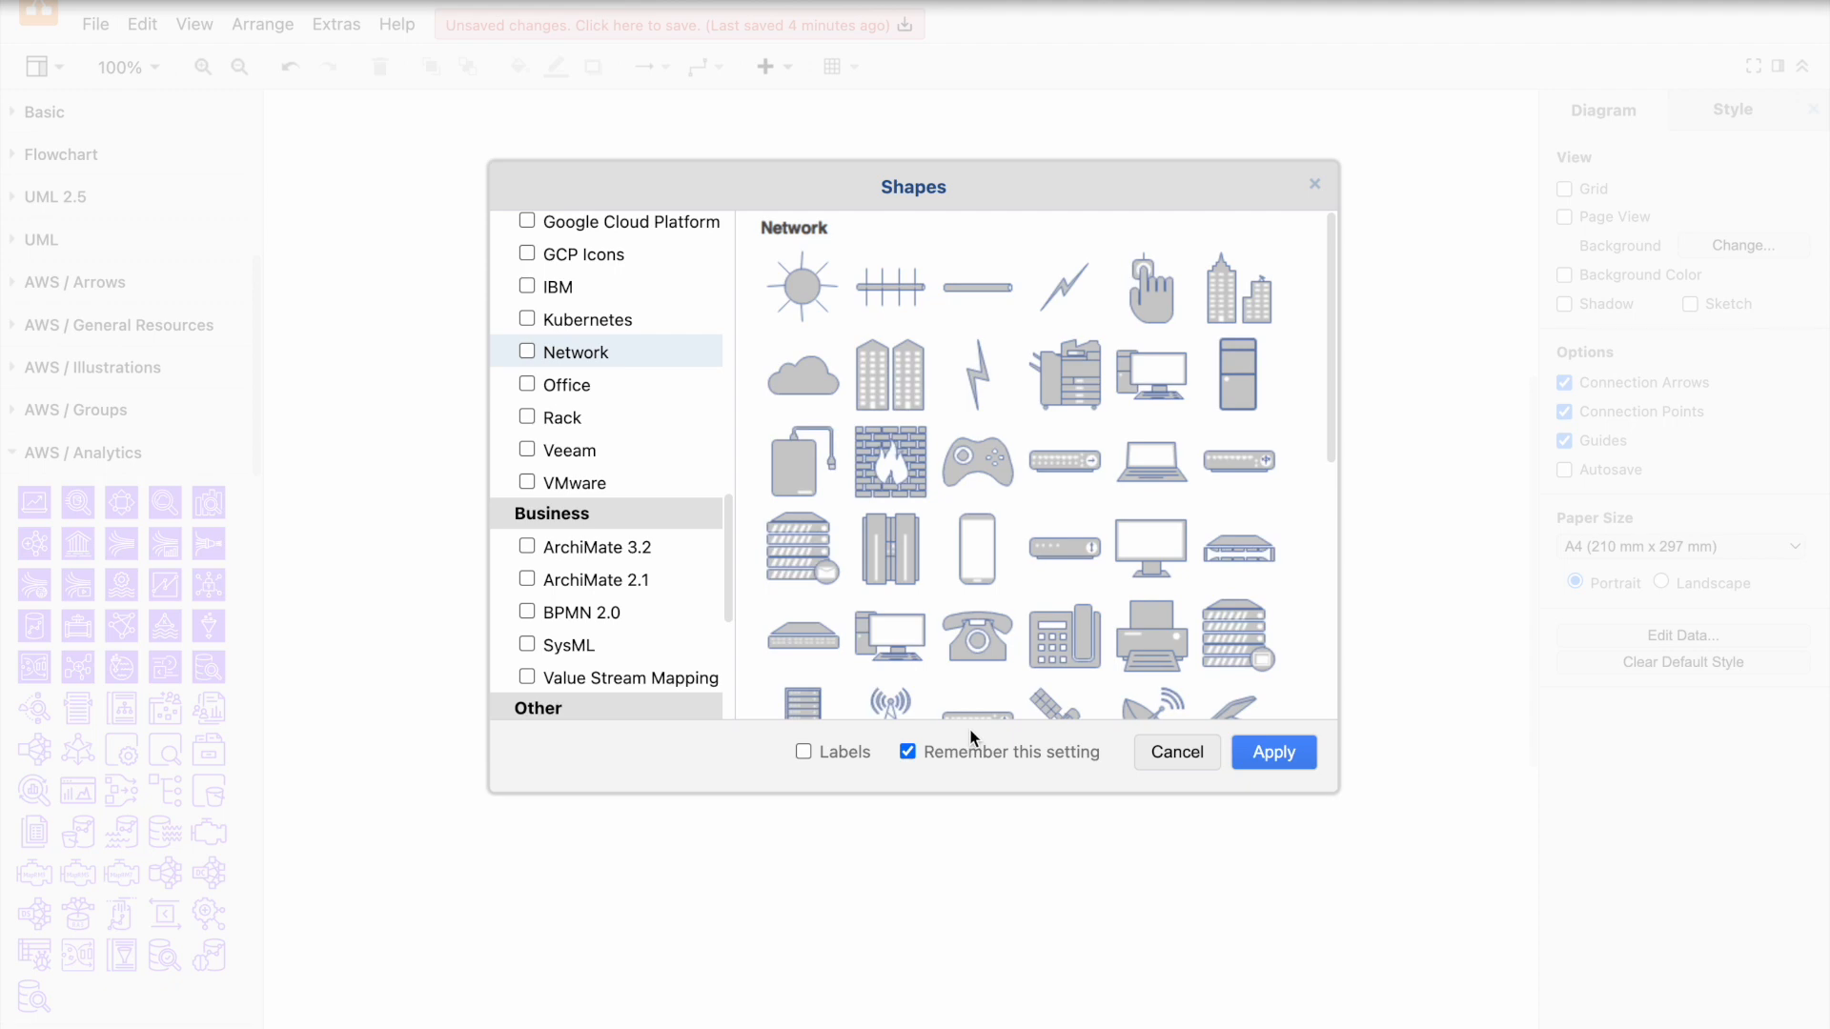
scroll(1117, 589, down, 5)
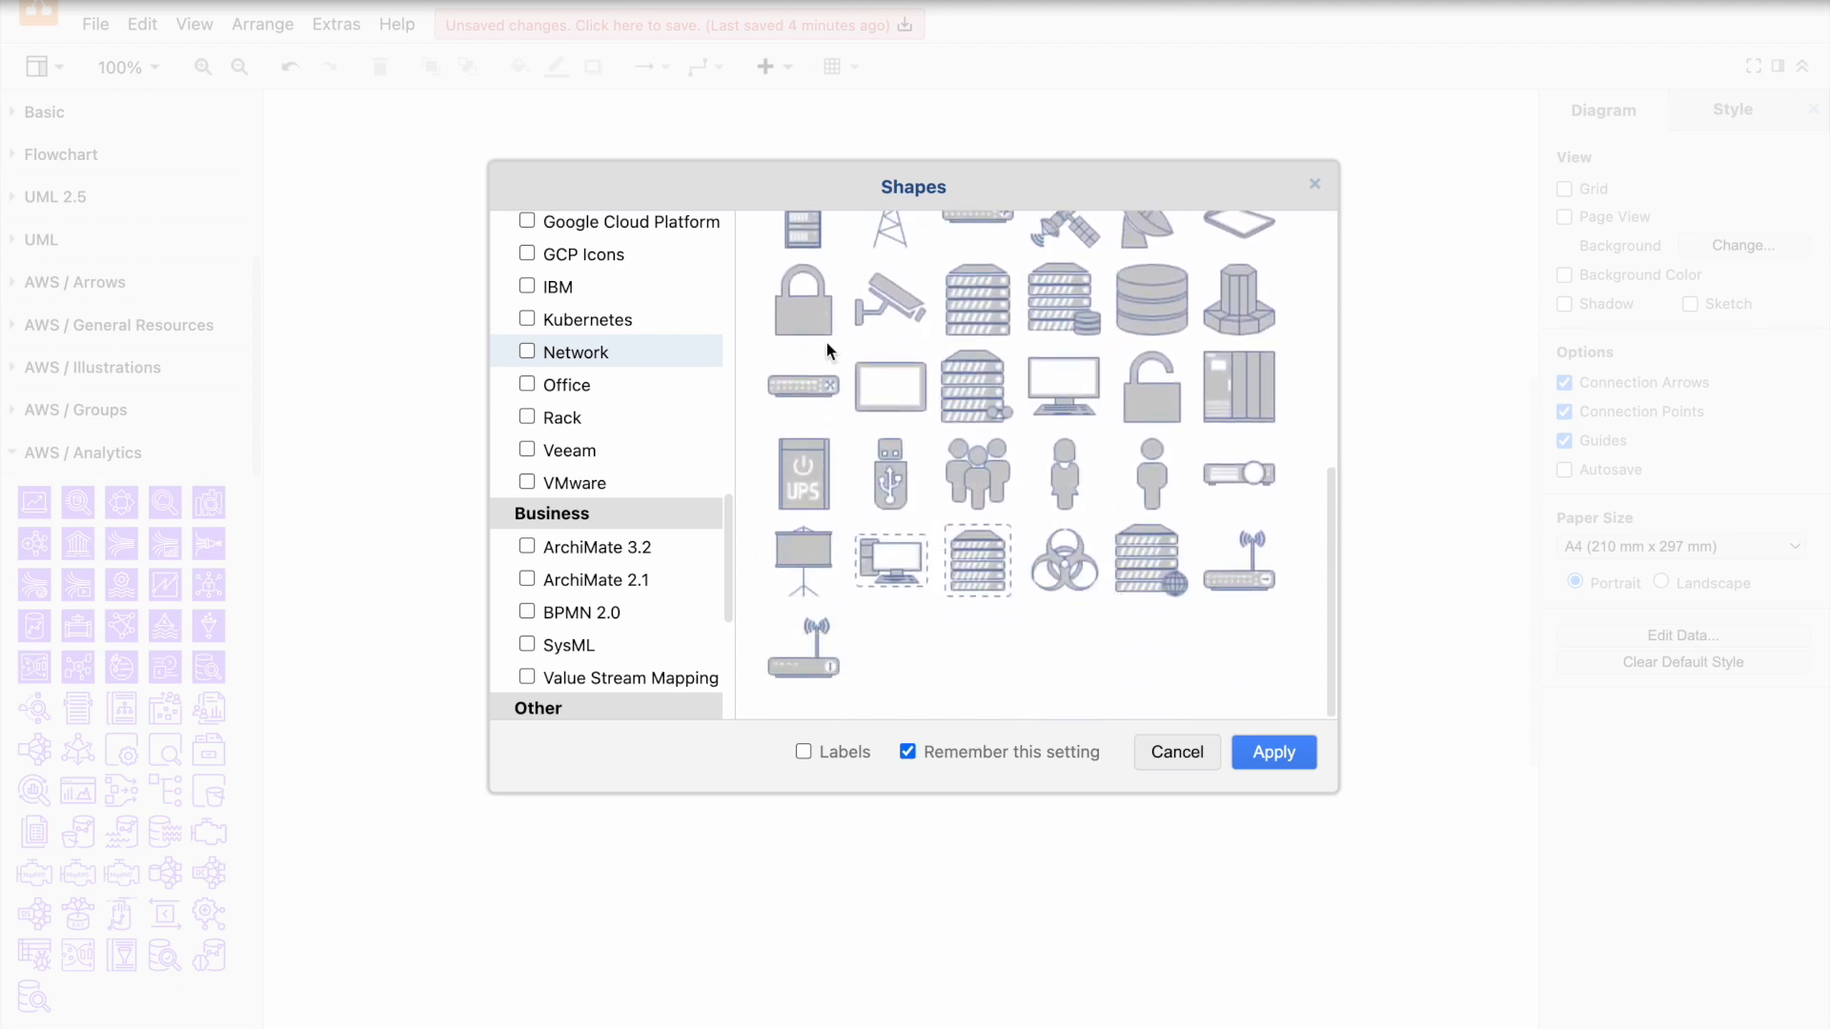
mouse_move(629, 326)
scroll(1102, 505, down, 3)
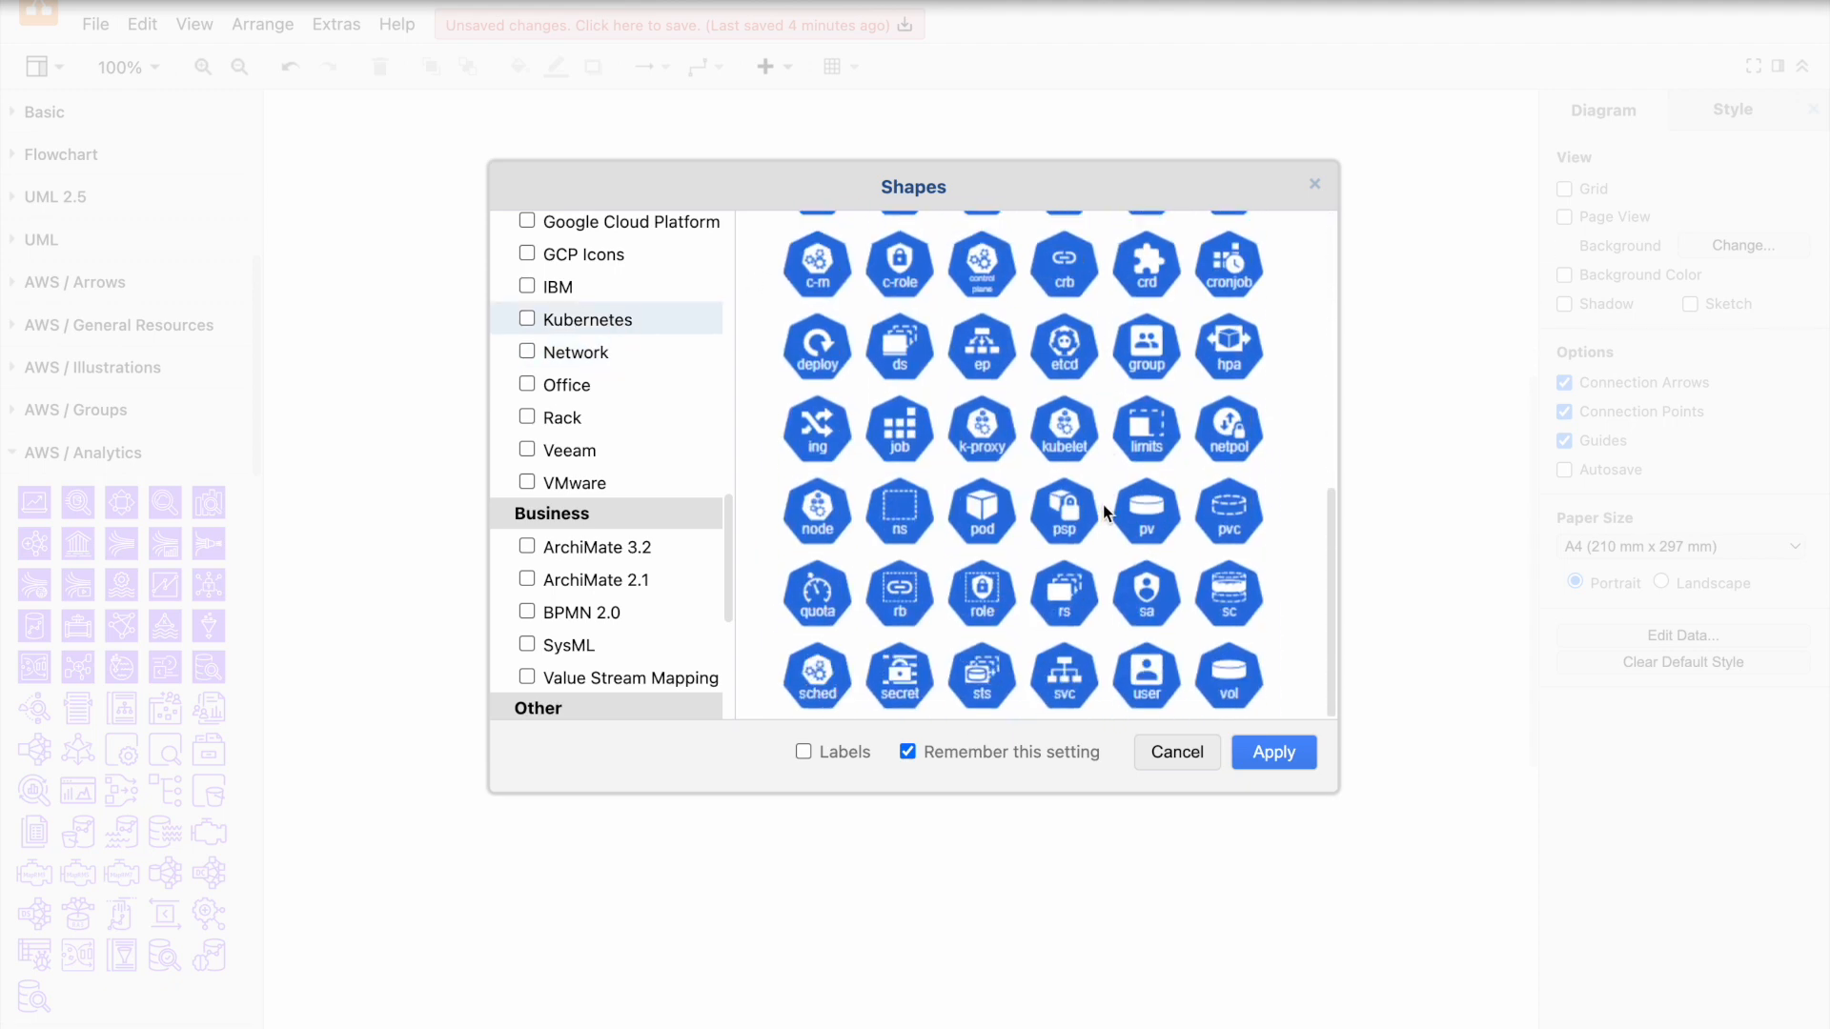
click(1177, 752)
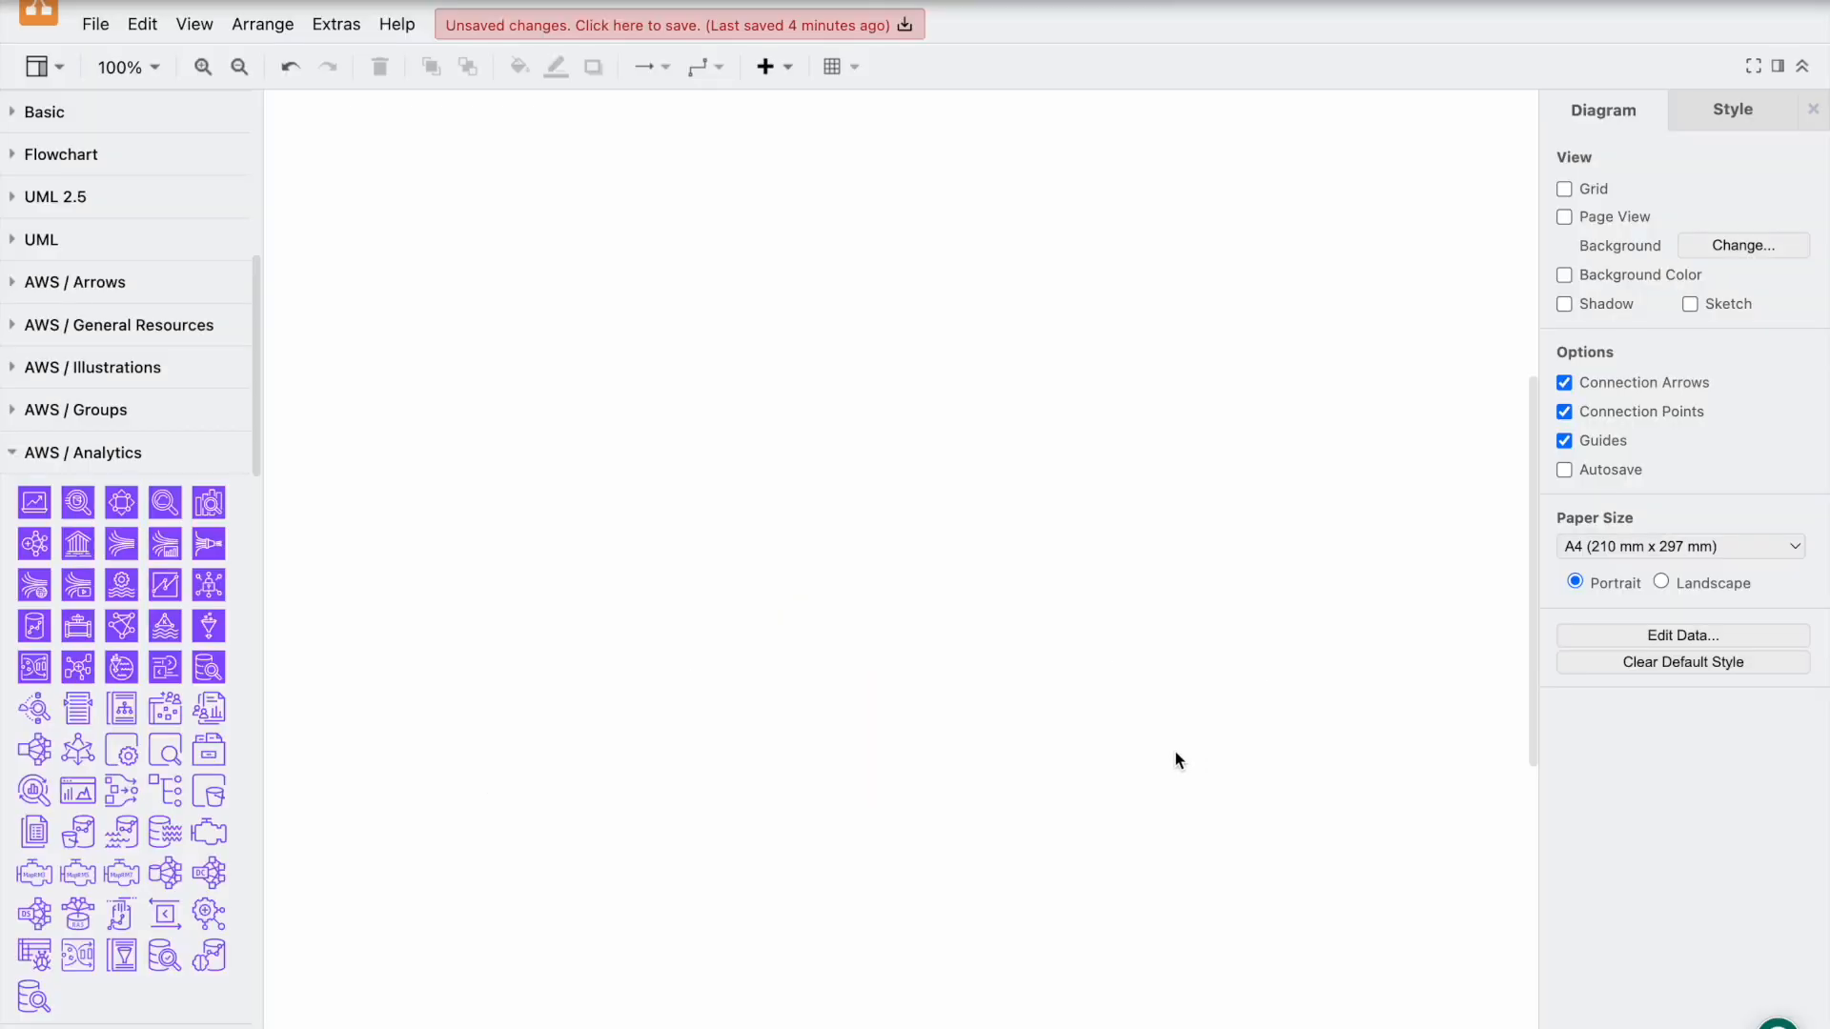
Step: Switch to the HTML5 animation converter in Chrome, download the converted folder structure GIF and open it for a check
key(super+Tab)
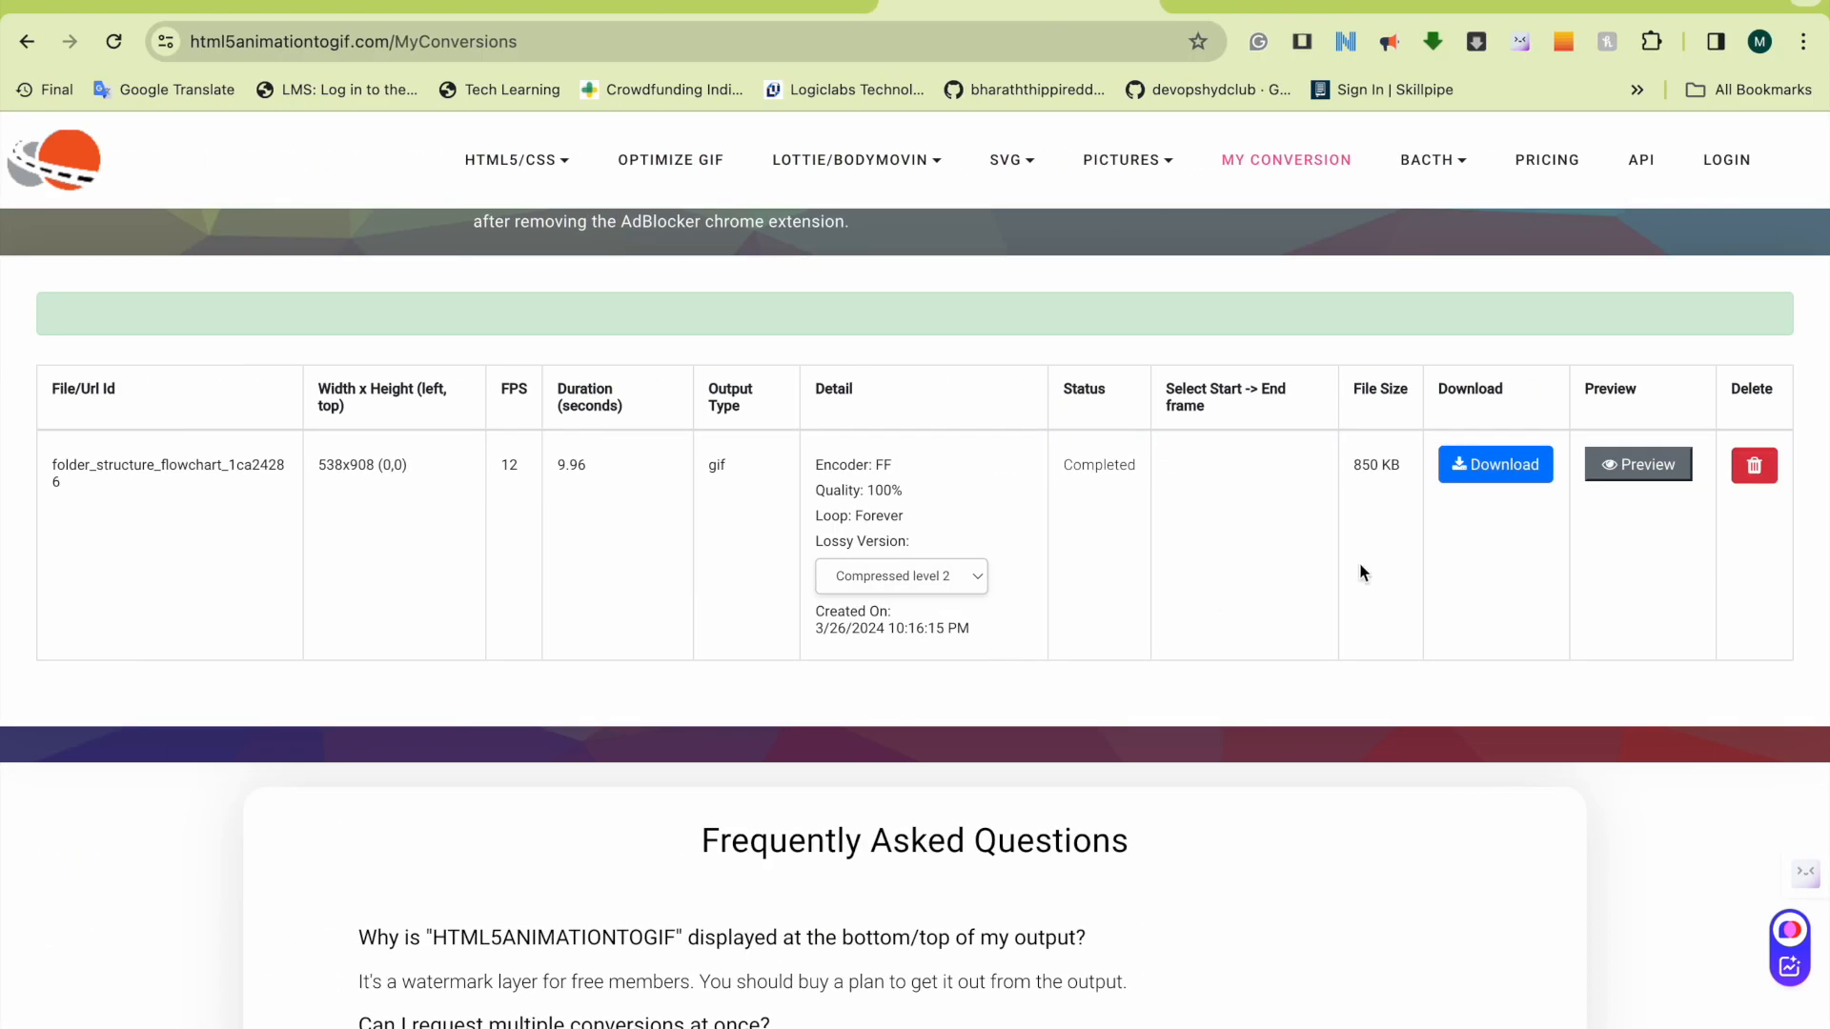
click(1522, 469)
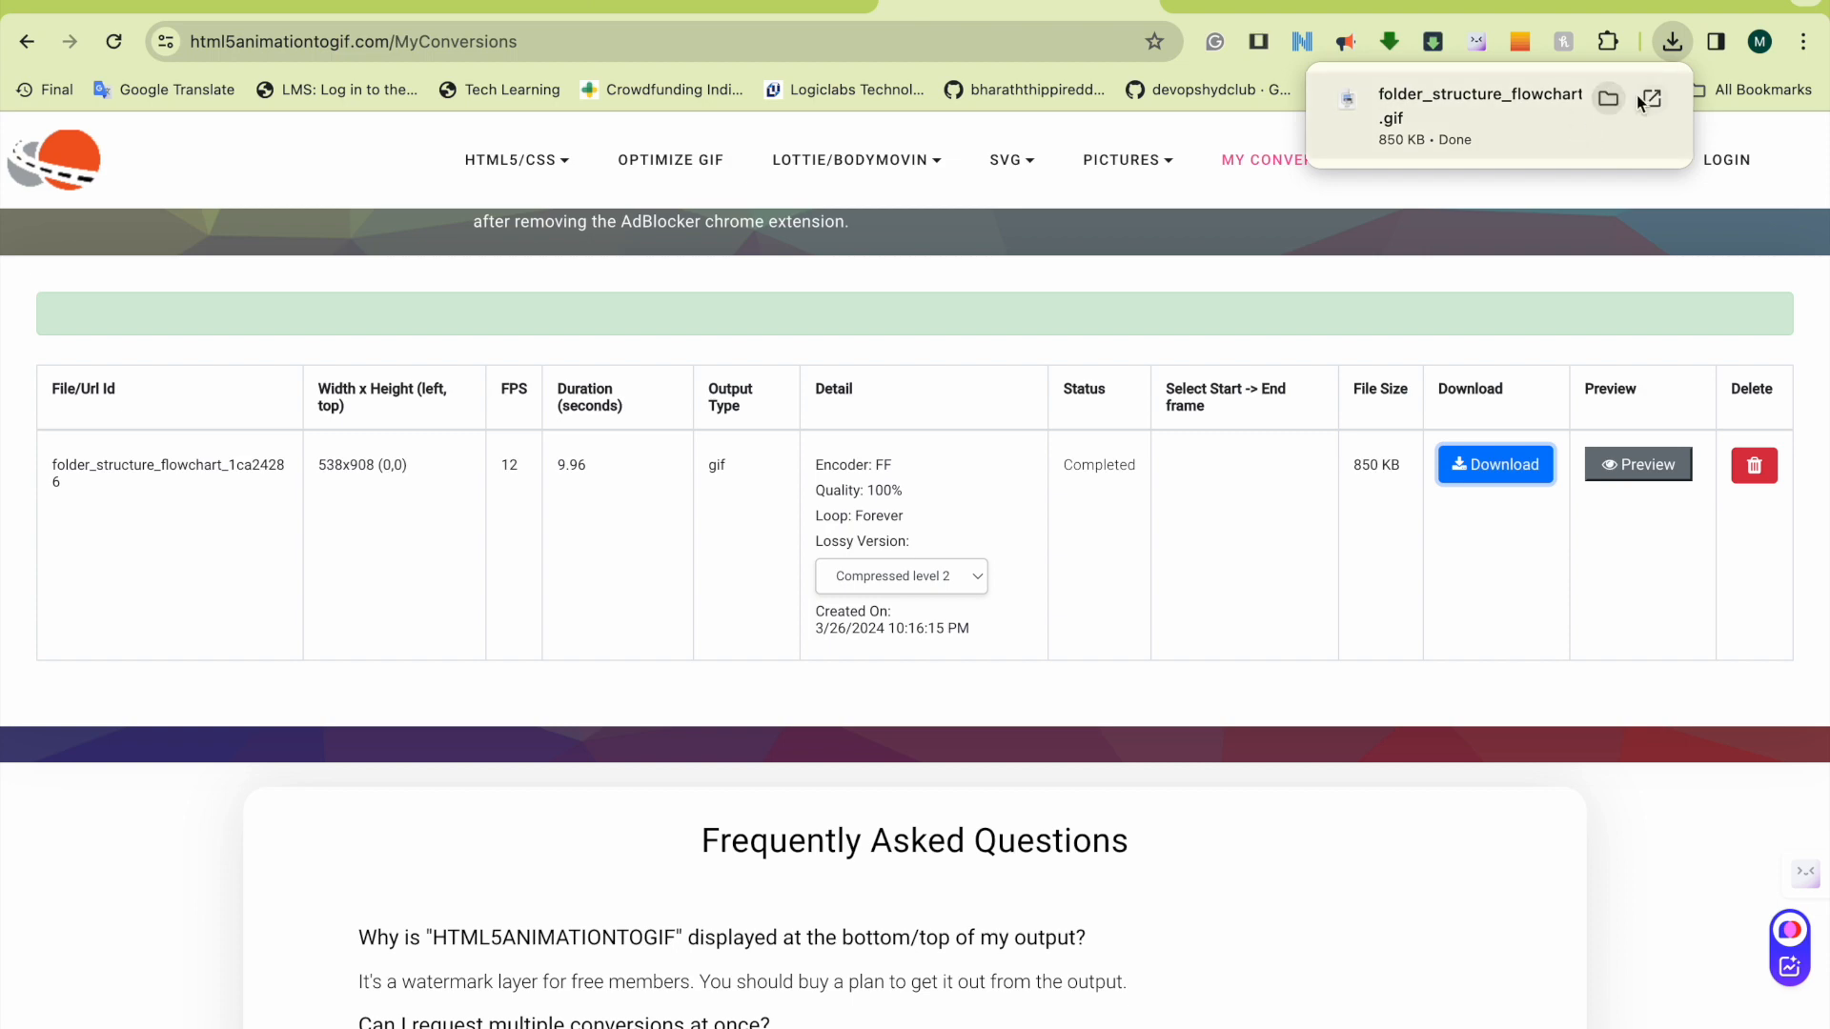
click(1652, 100)
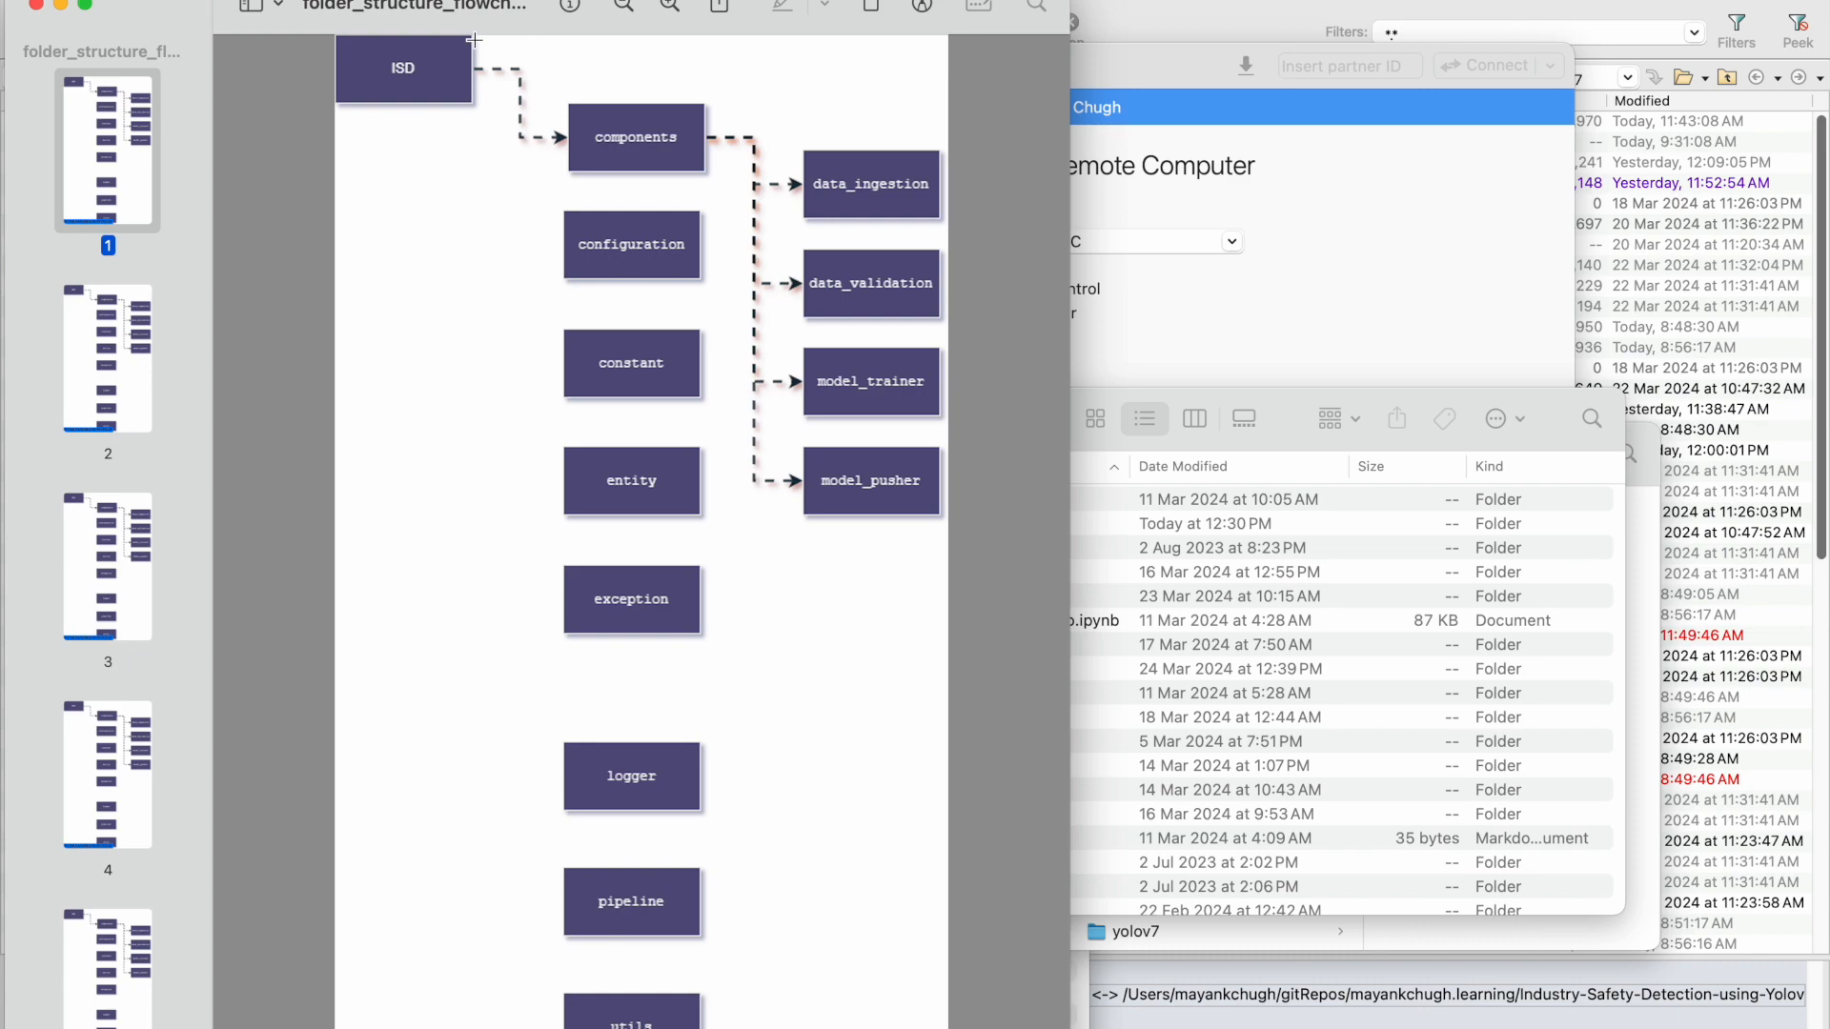
click(36, 7)
key(ctrl+Left)
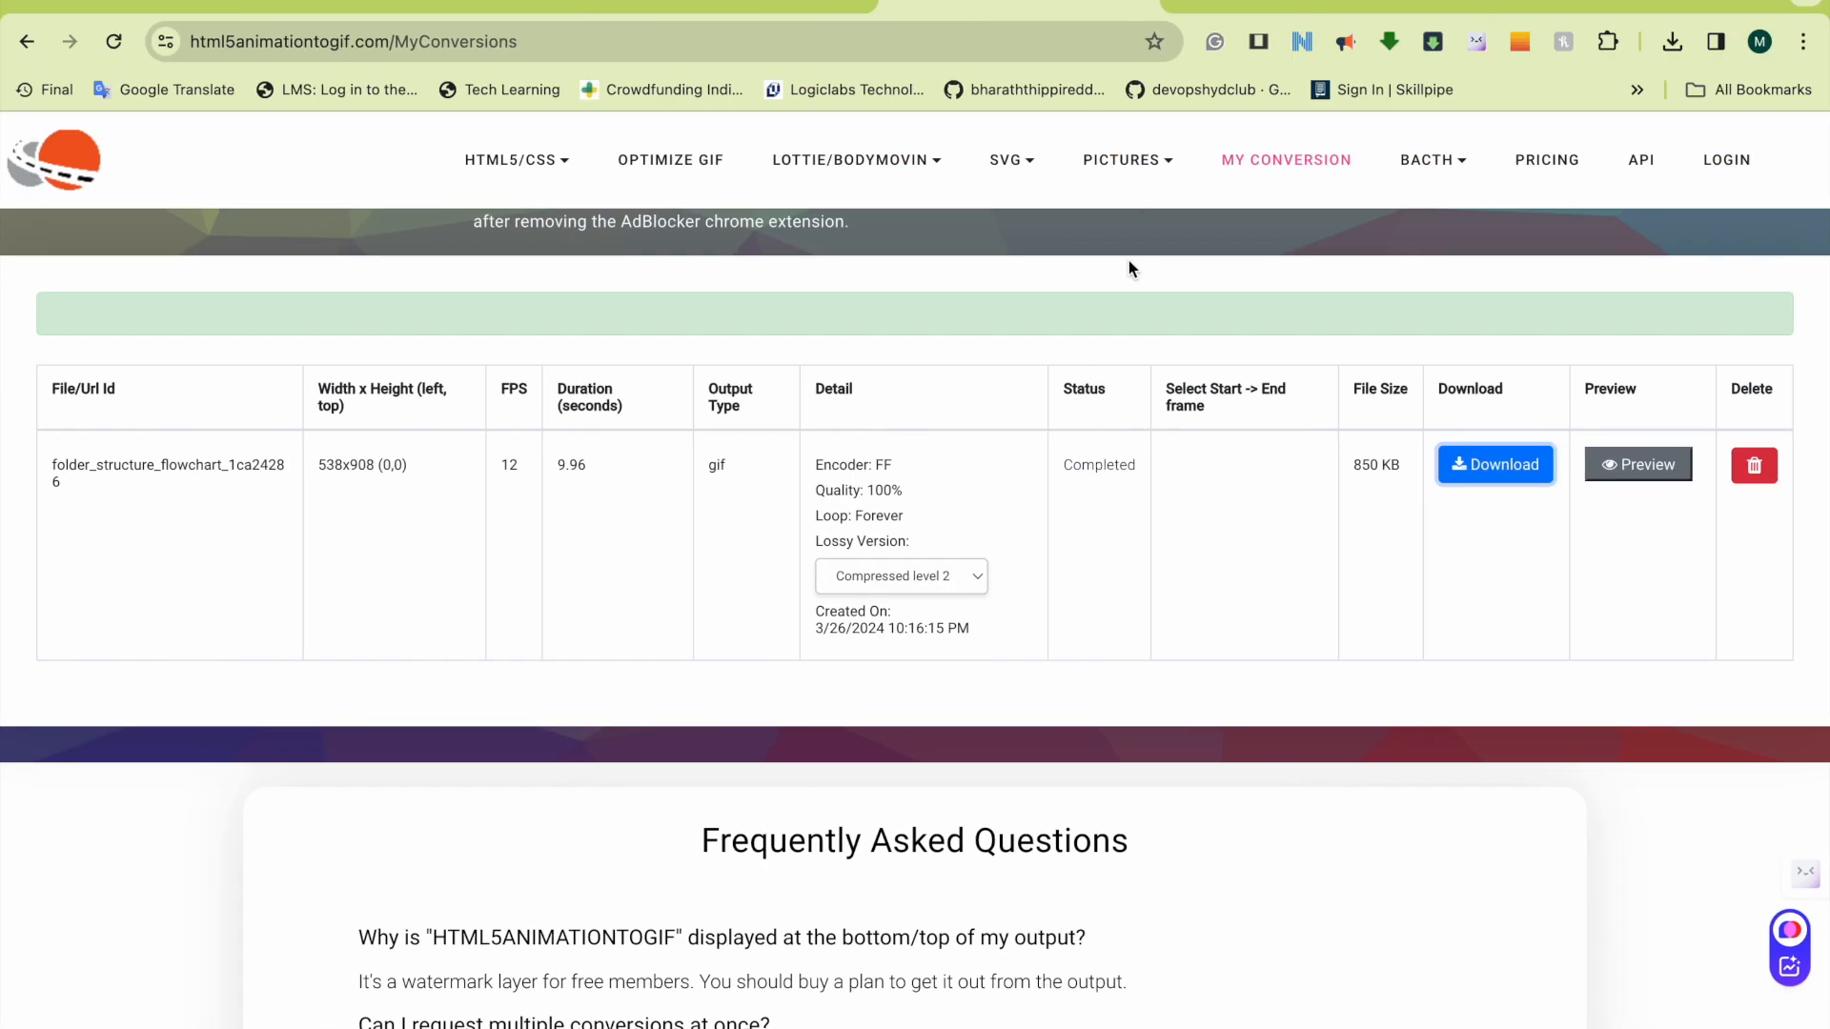
Step: Locate the downloaded folder_structure_flowchart_1ca24286.gif in Finder and add it to the project's flowcharts folder in VS Code
click(1672, 41)
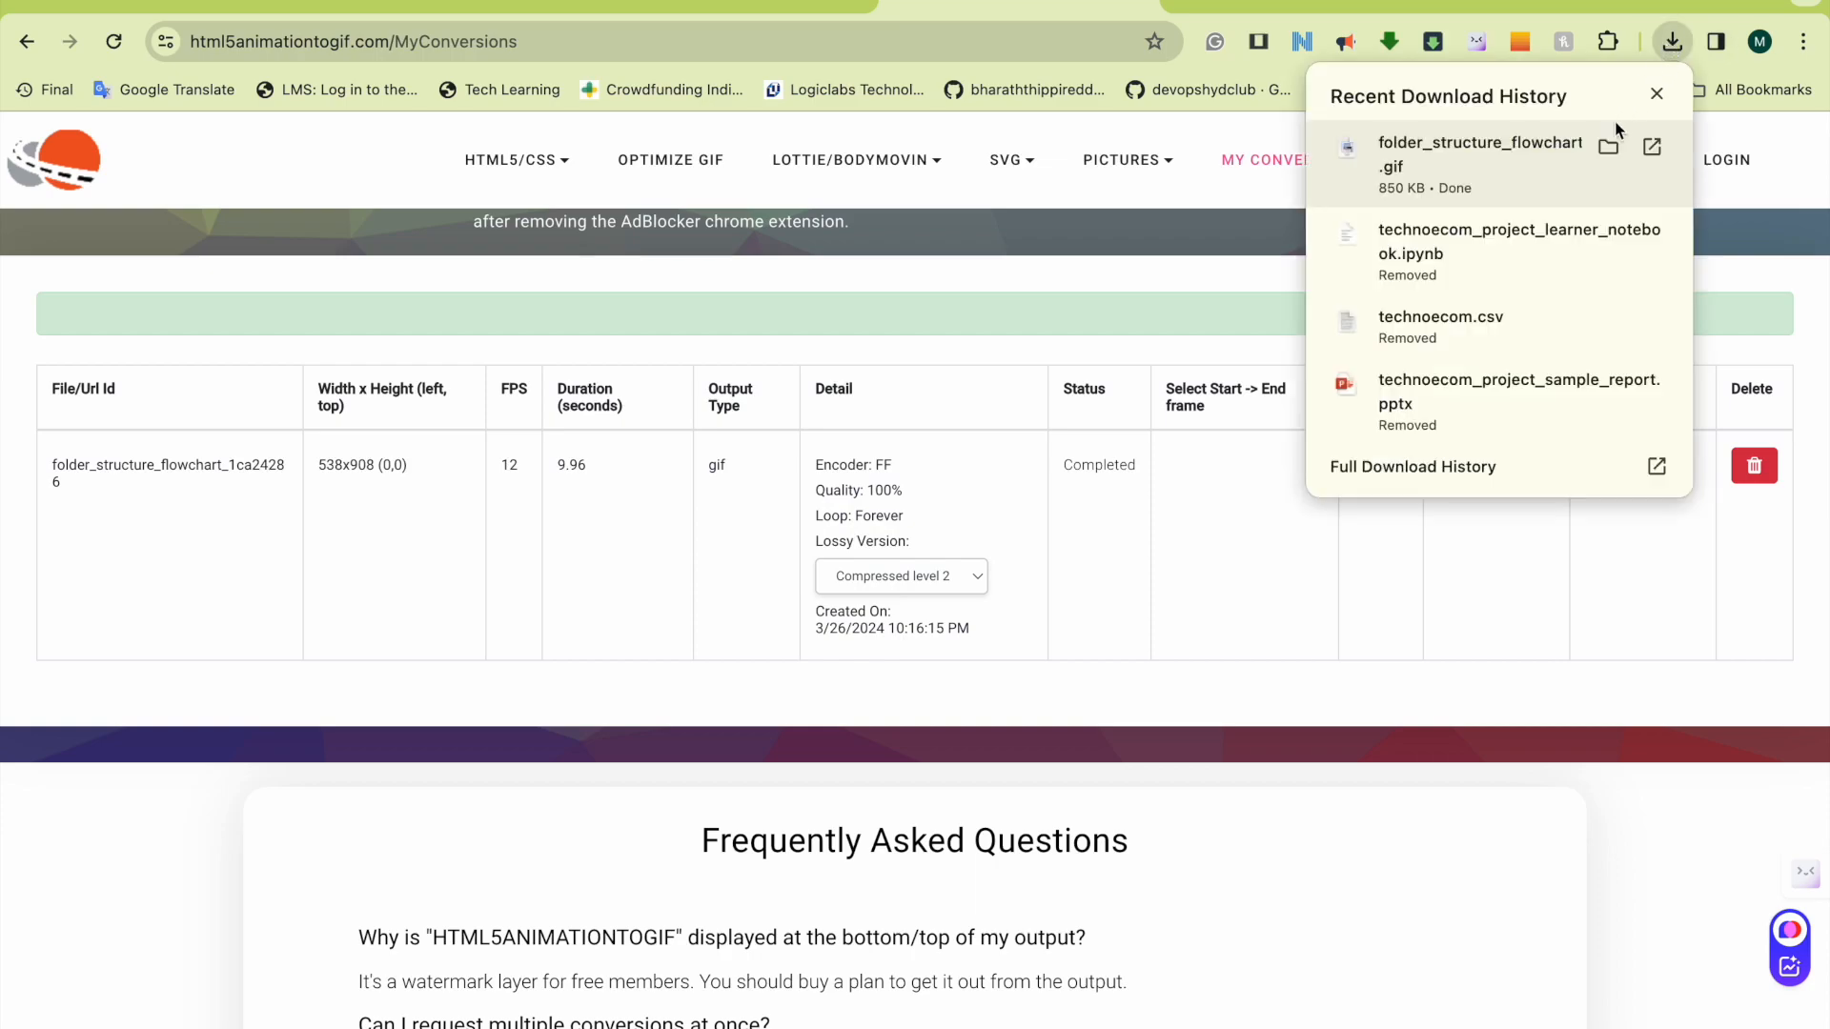
click(1608, 148)
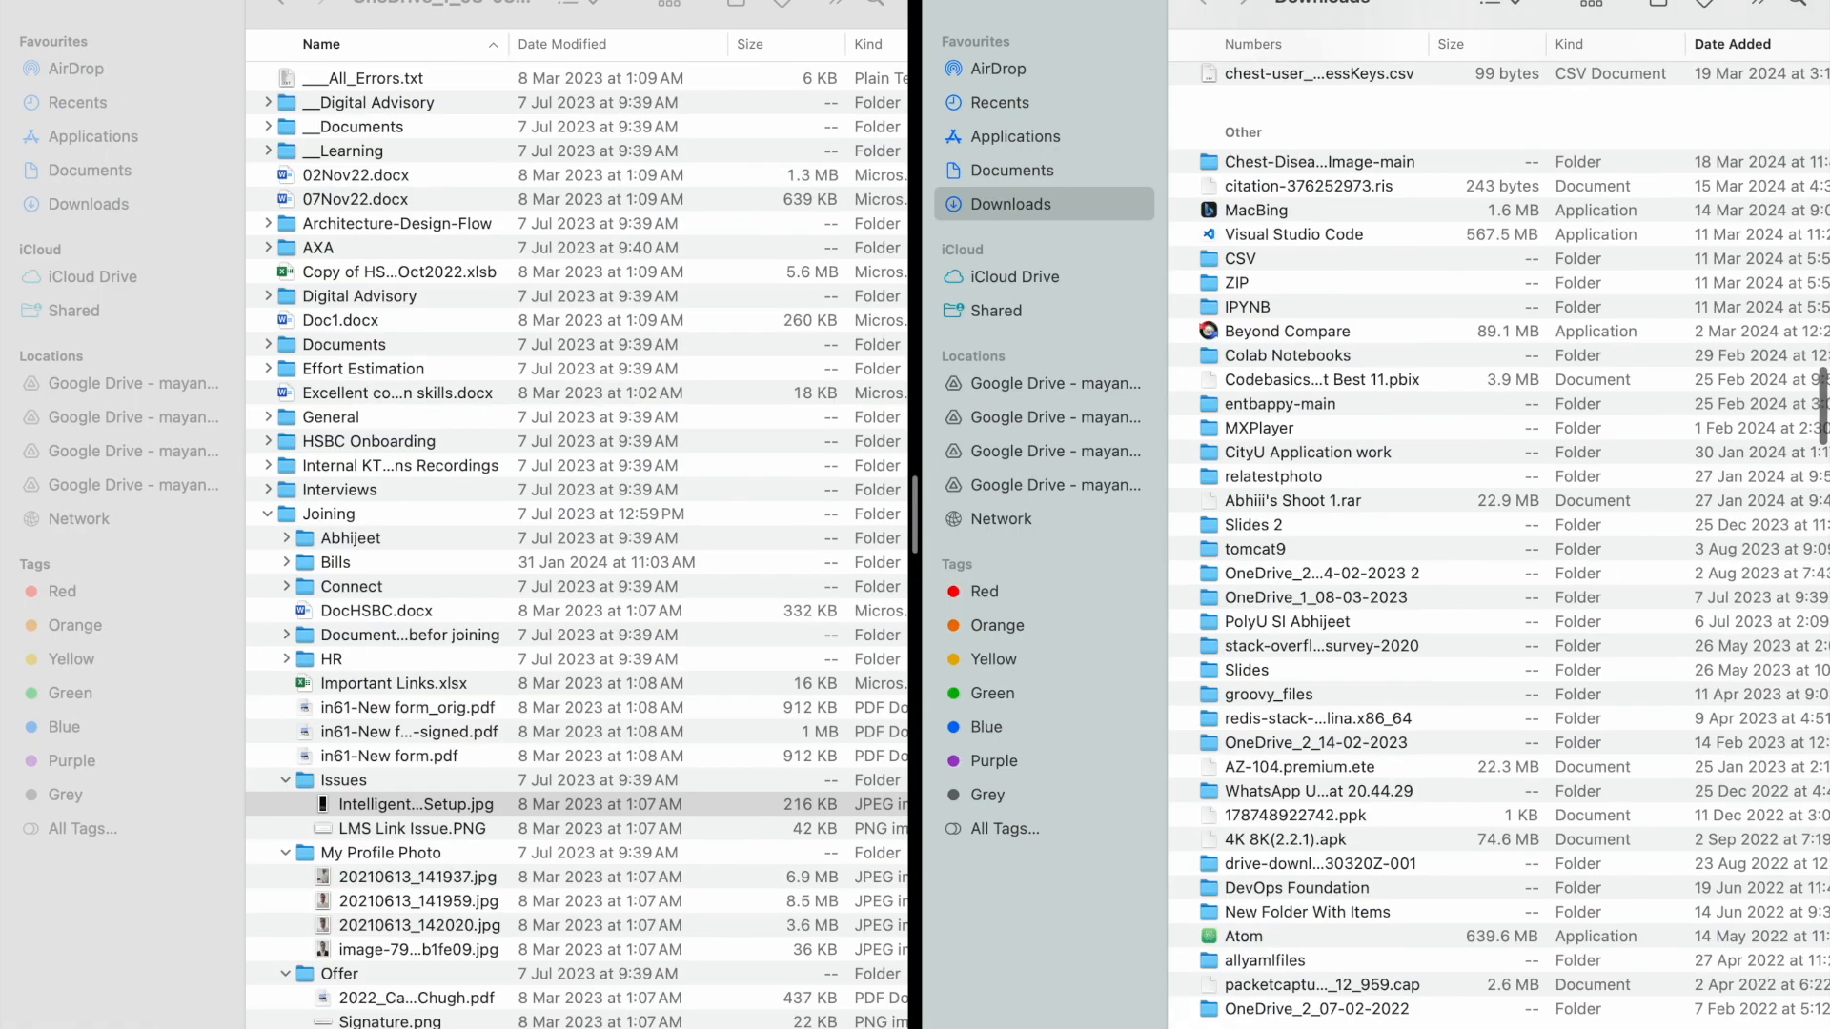
key(super+Tab)
key(super+Tab)
key(super+Tab)
key(super+Tab)
key(super+Tab)
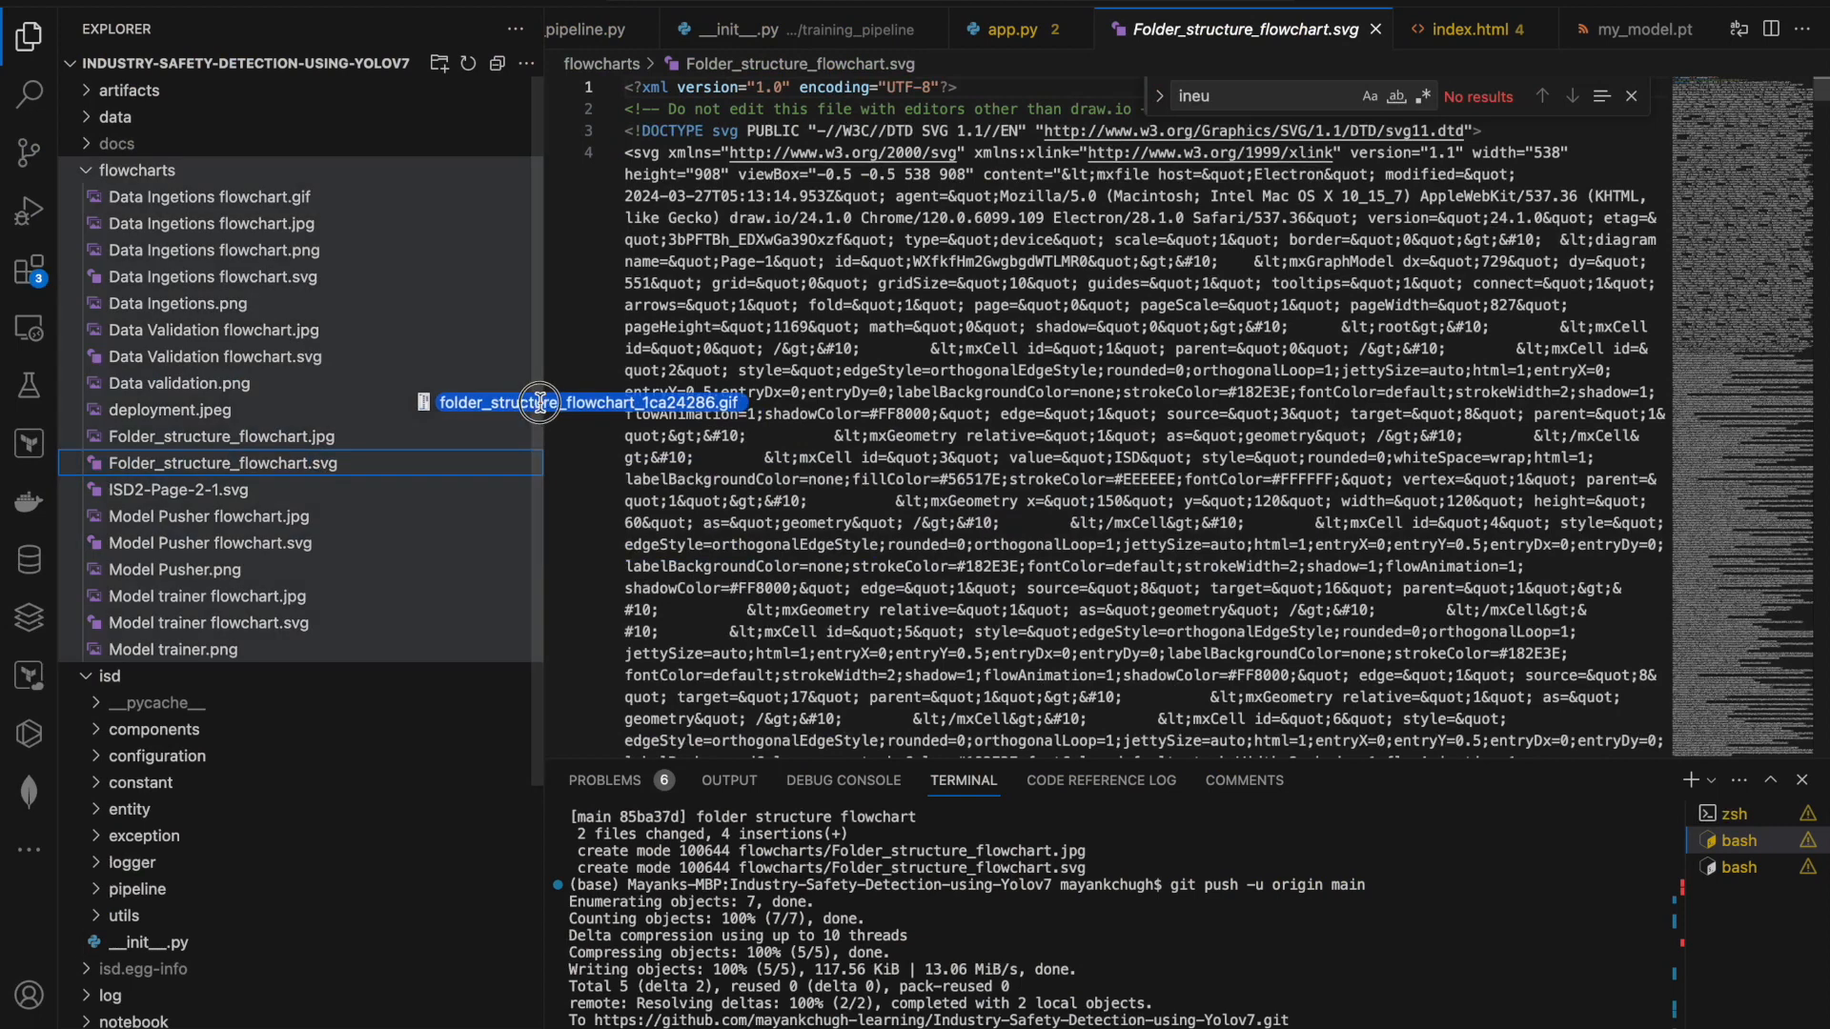
drag(539, 403, 345, 363)
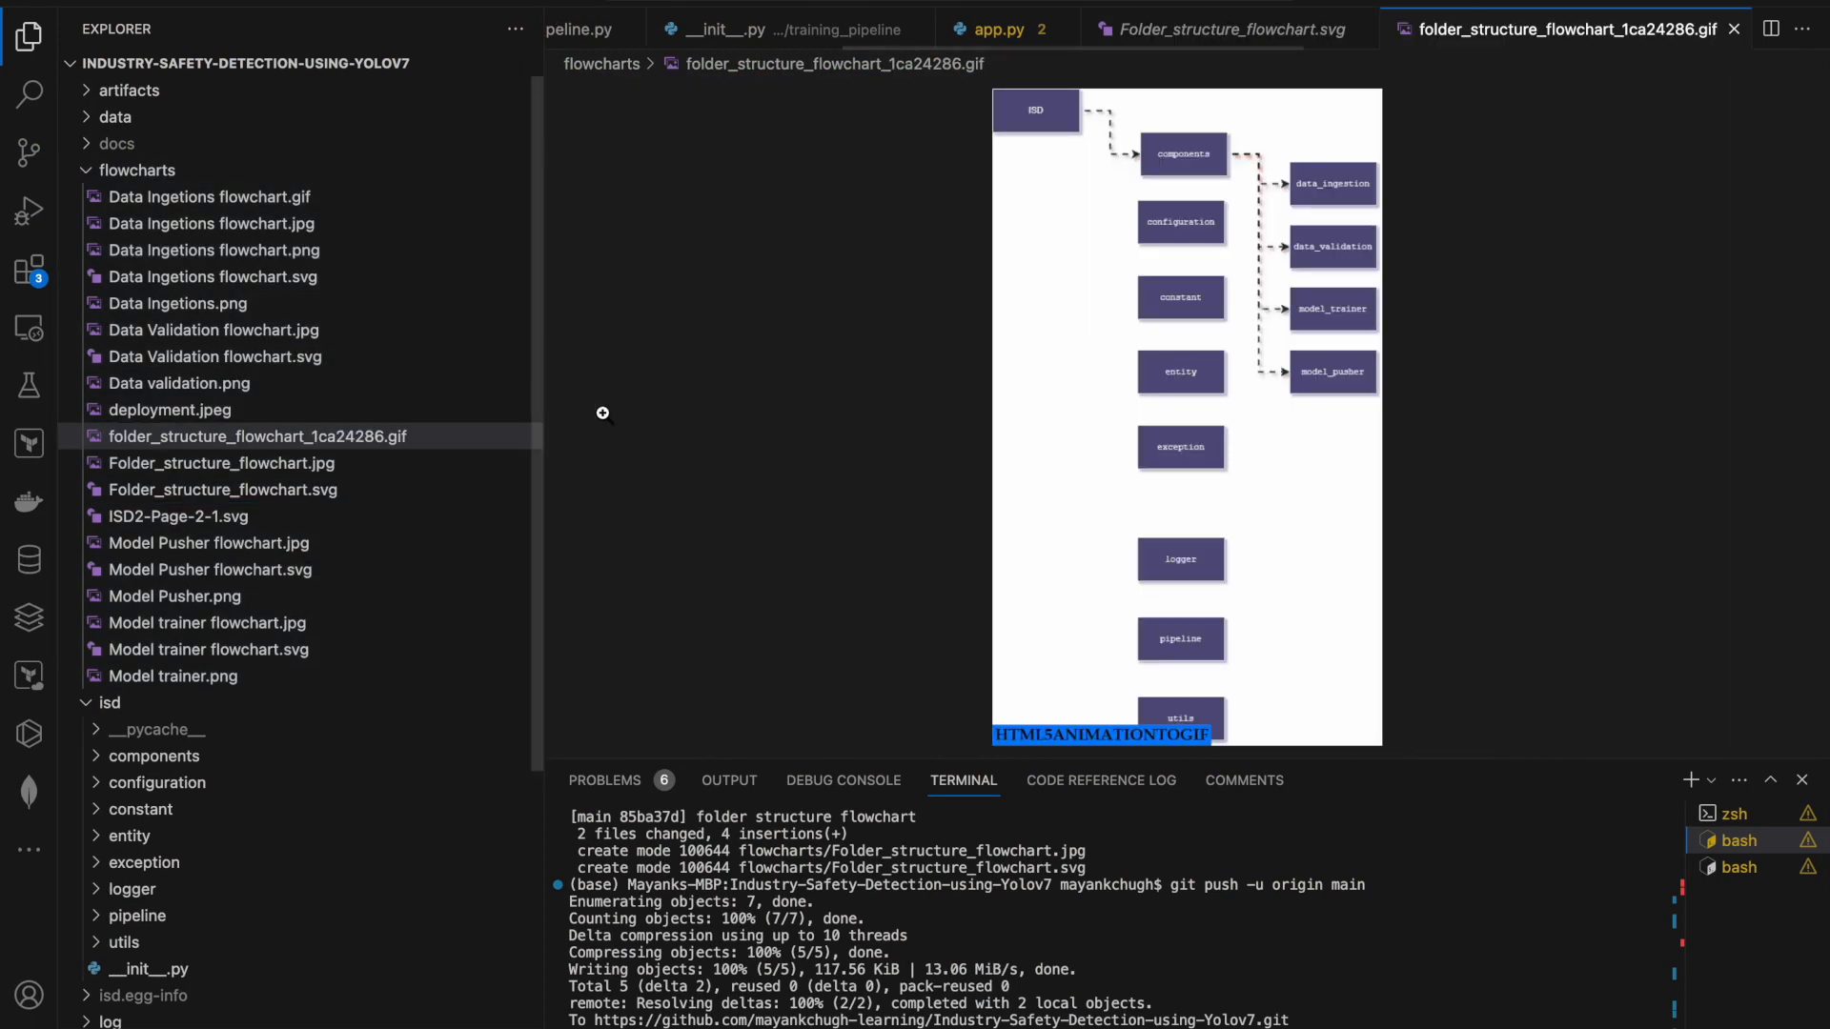
Step: Rename the added GIF in the flowcharts folder as folder_structure_flowchart.gif
right_click(307, 440)
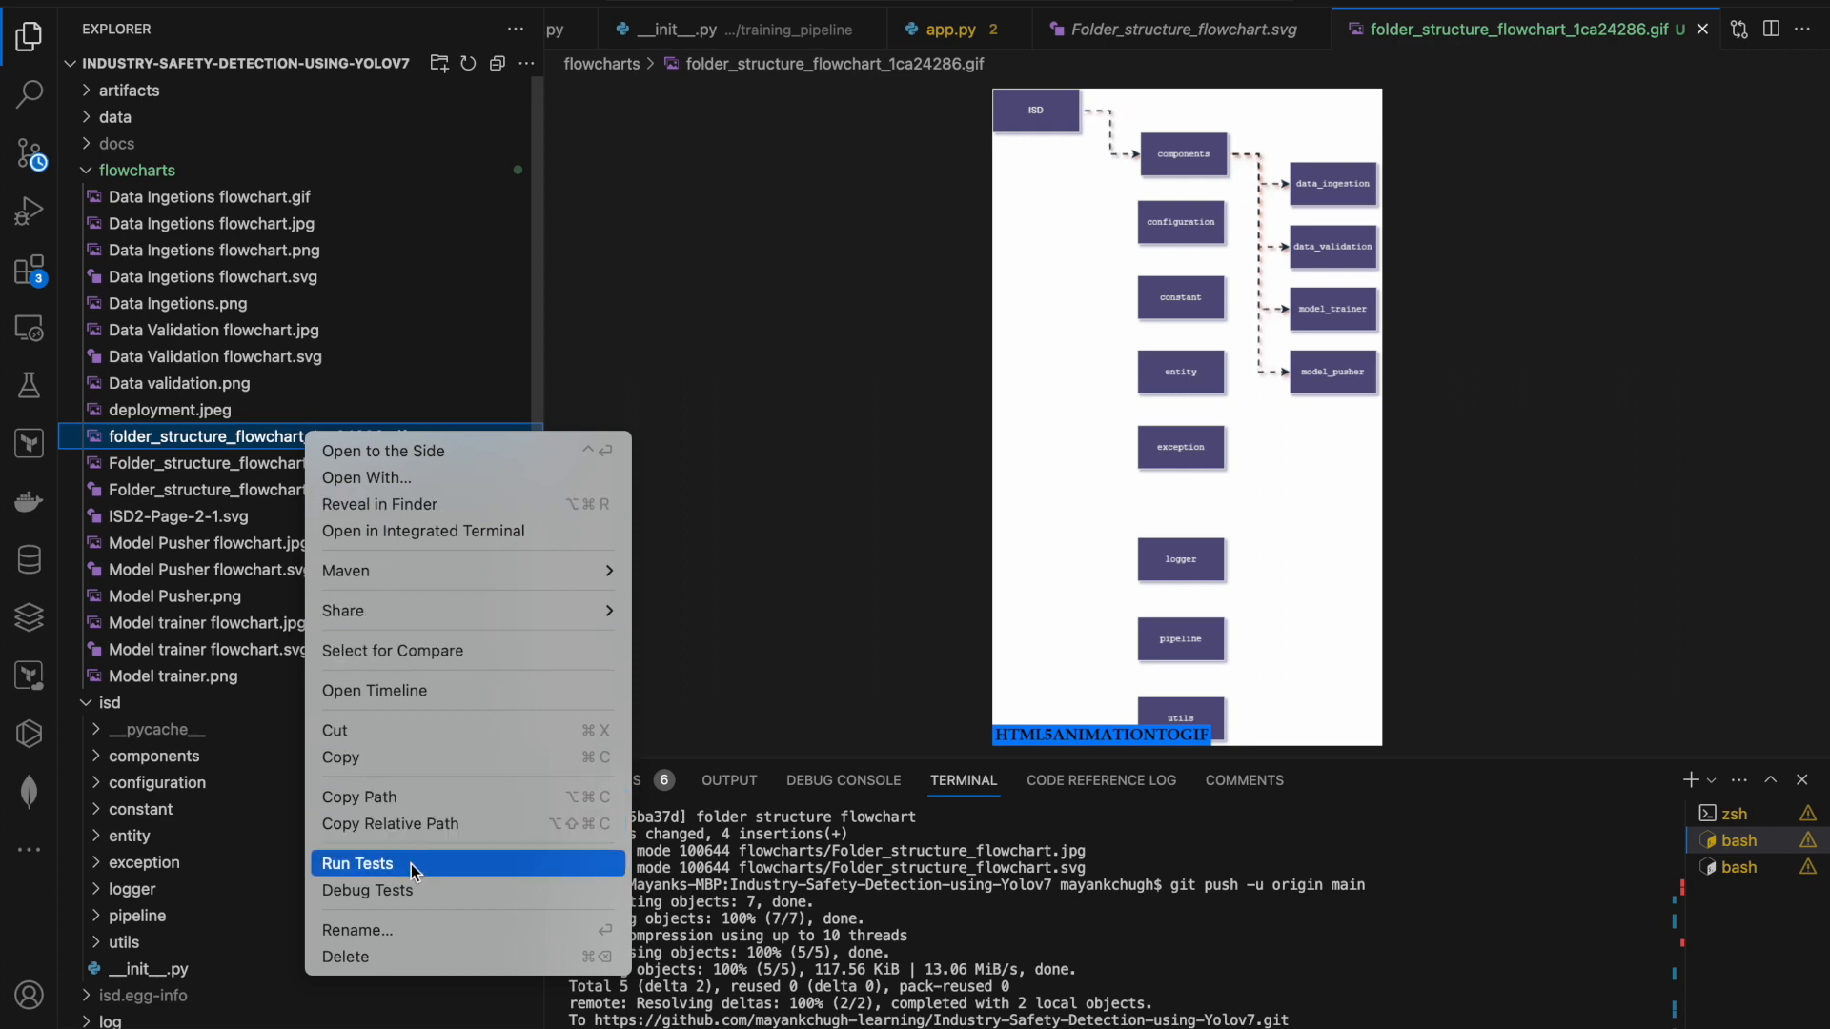
click(401, 930)
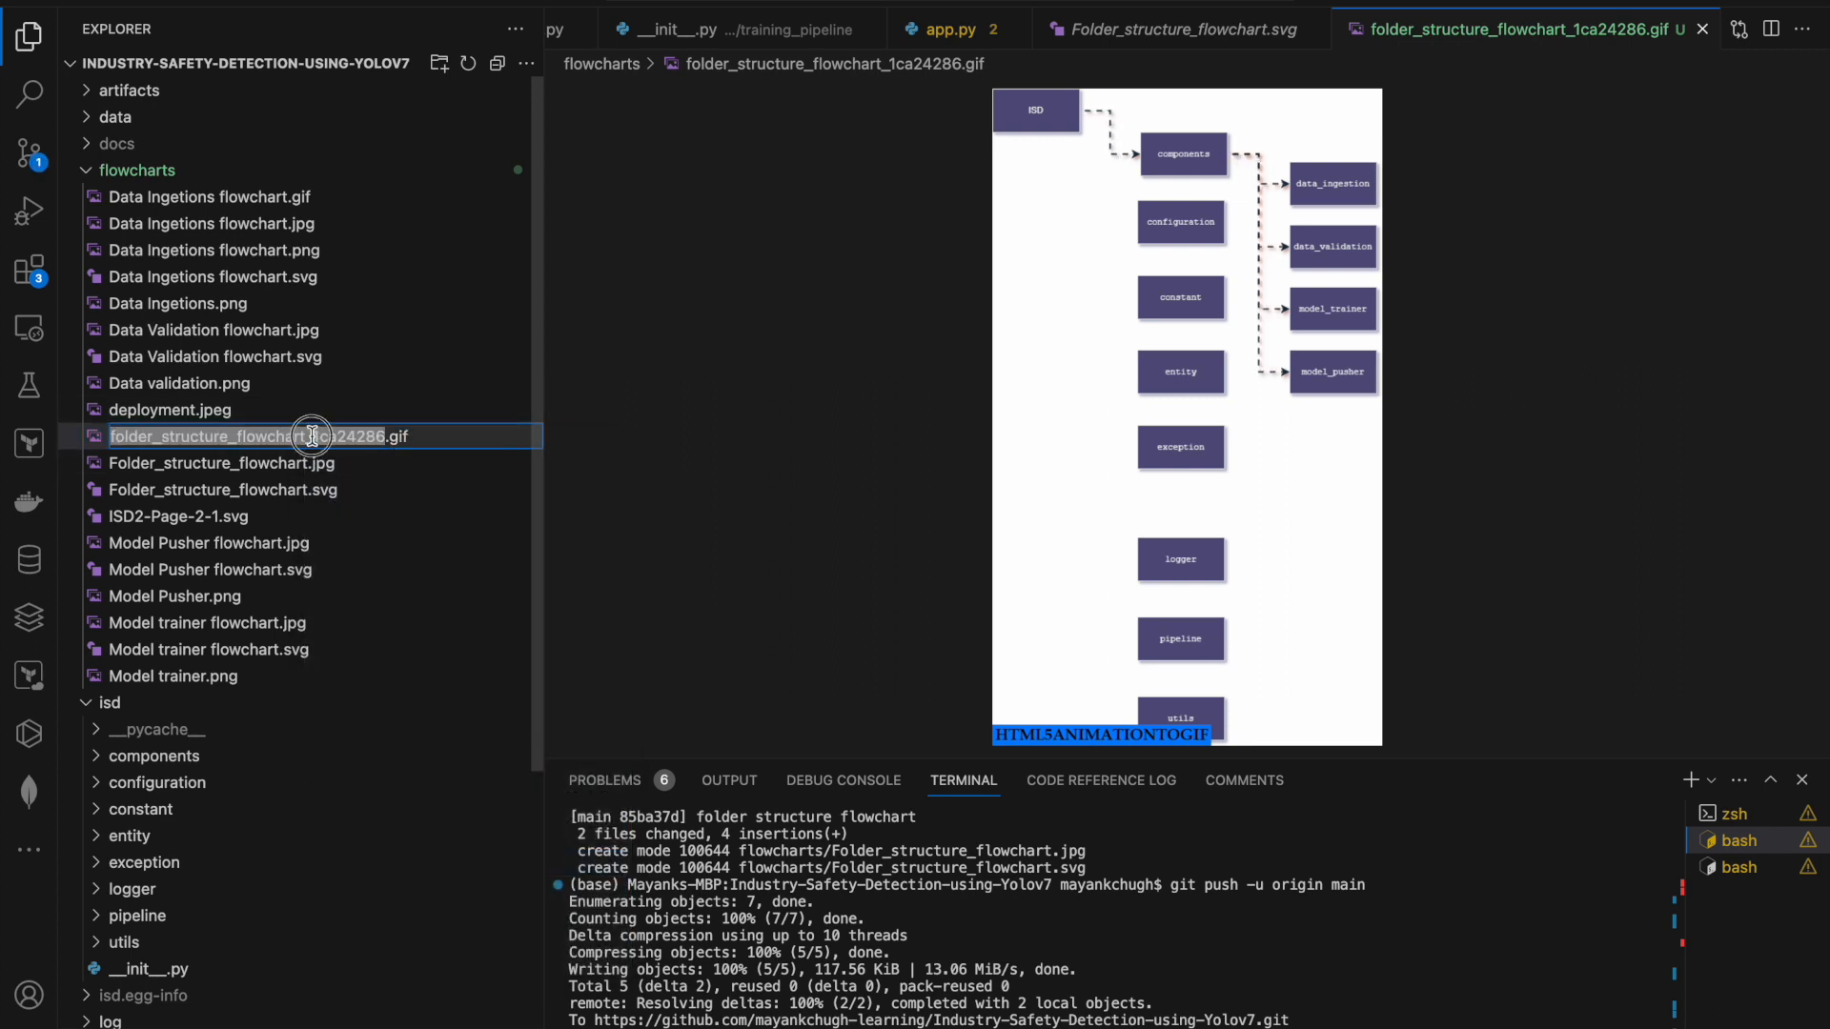
click(308, 437)
key(shift+Right)
key(shift+Right)
key(shift+Right)
key(shift+Right)
key(shift+Right)
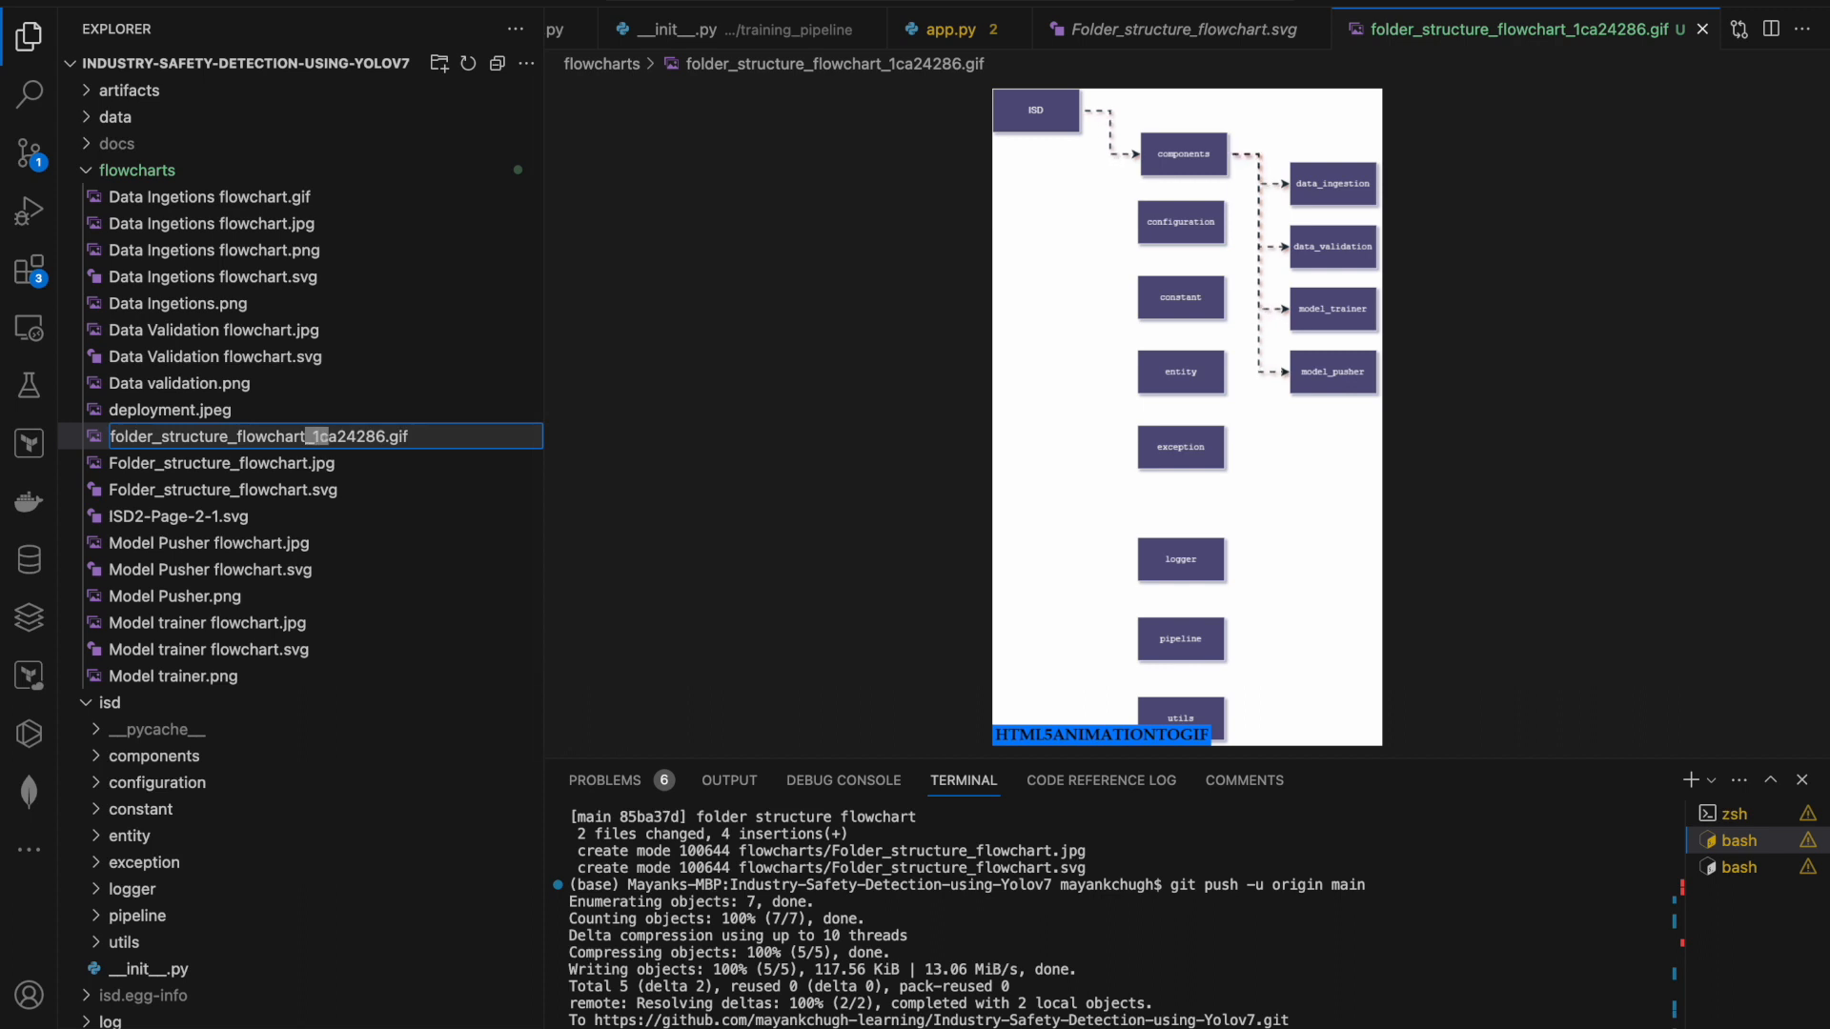
key(shift+Right)
key(shift+Right)
key(shift+Right)
key(BackSpace)
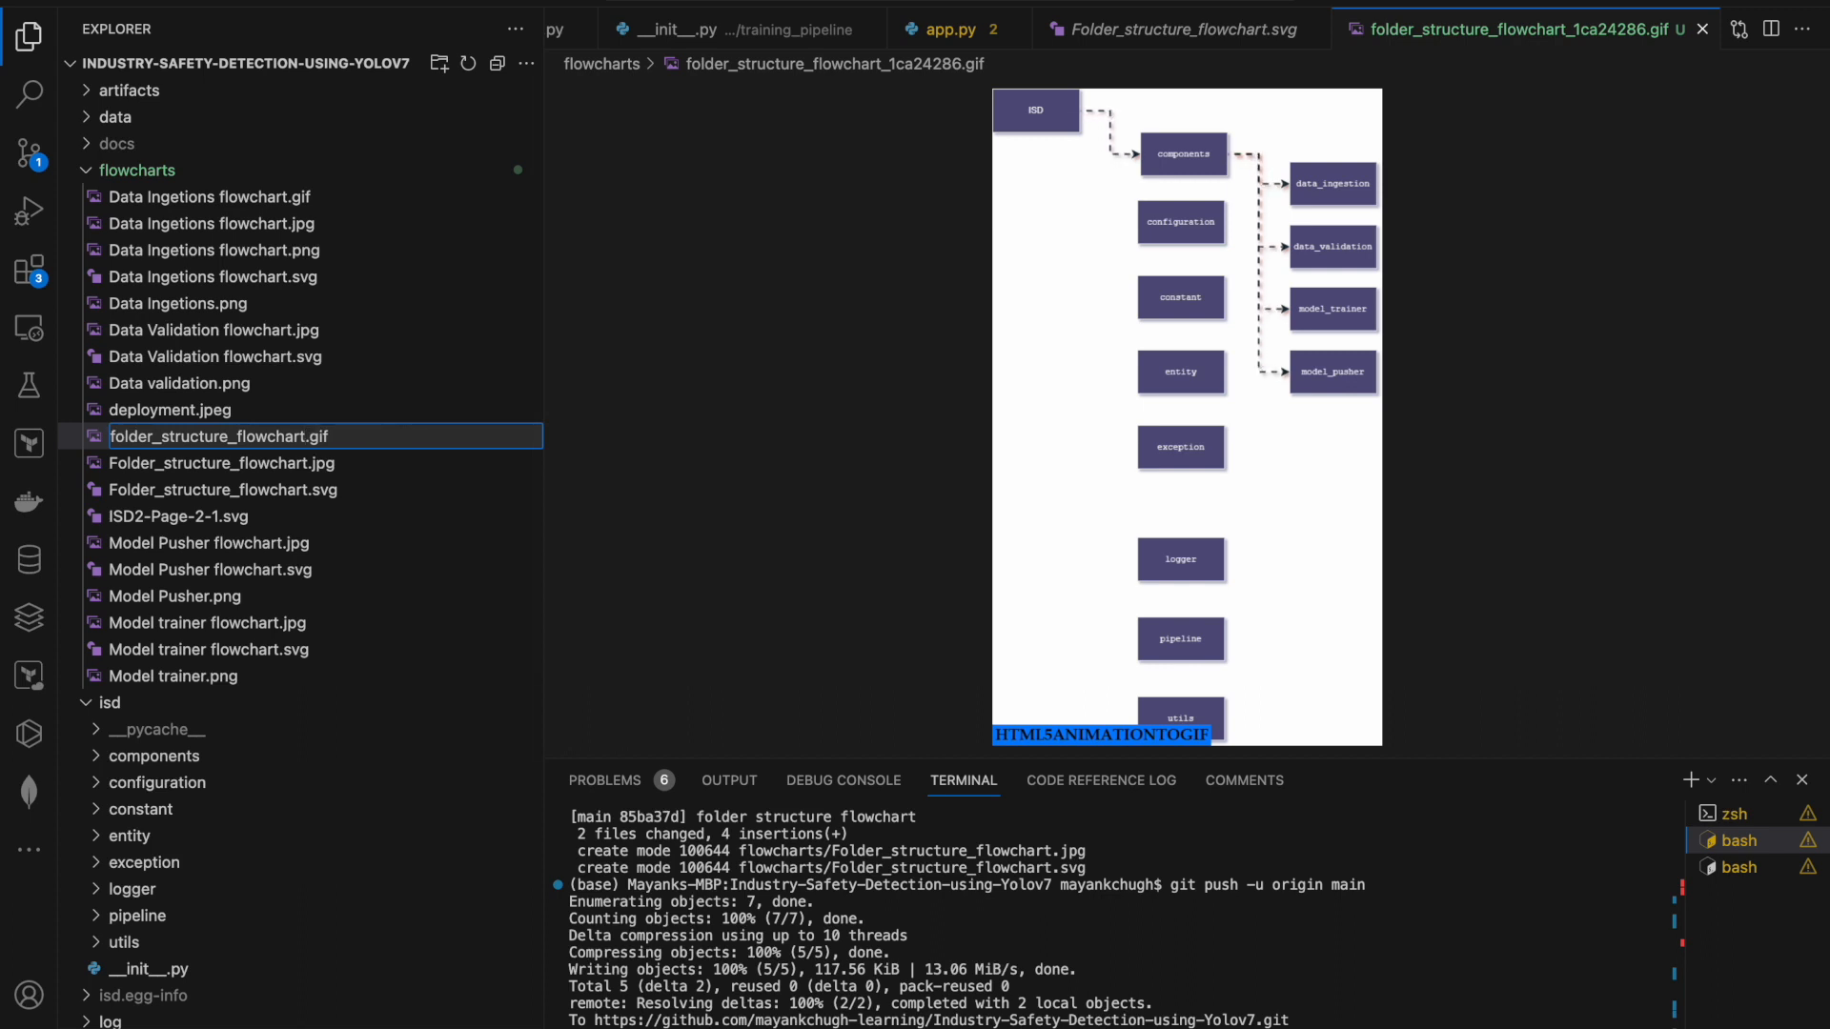
key(Return)
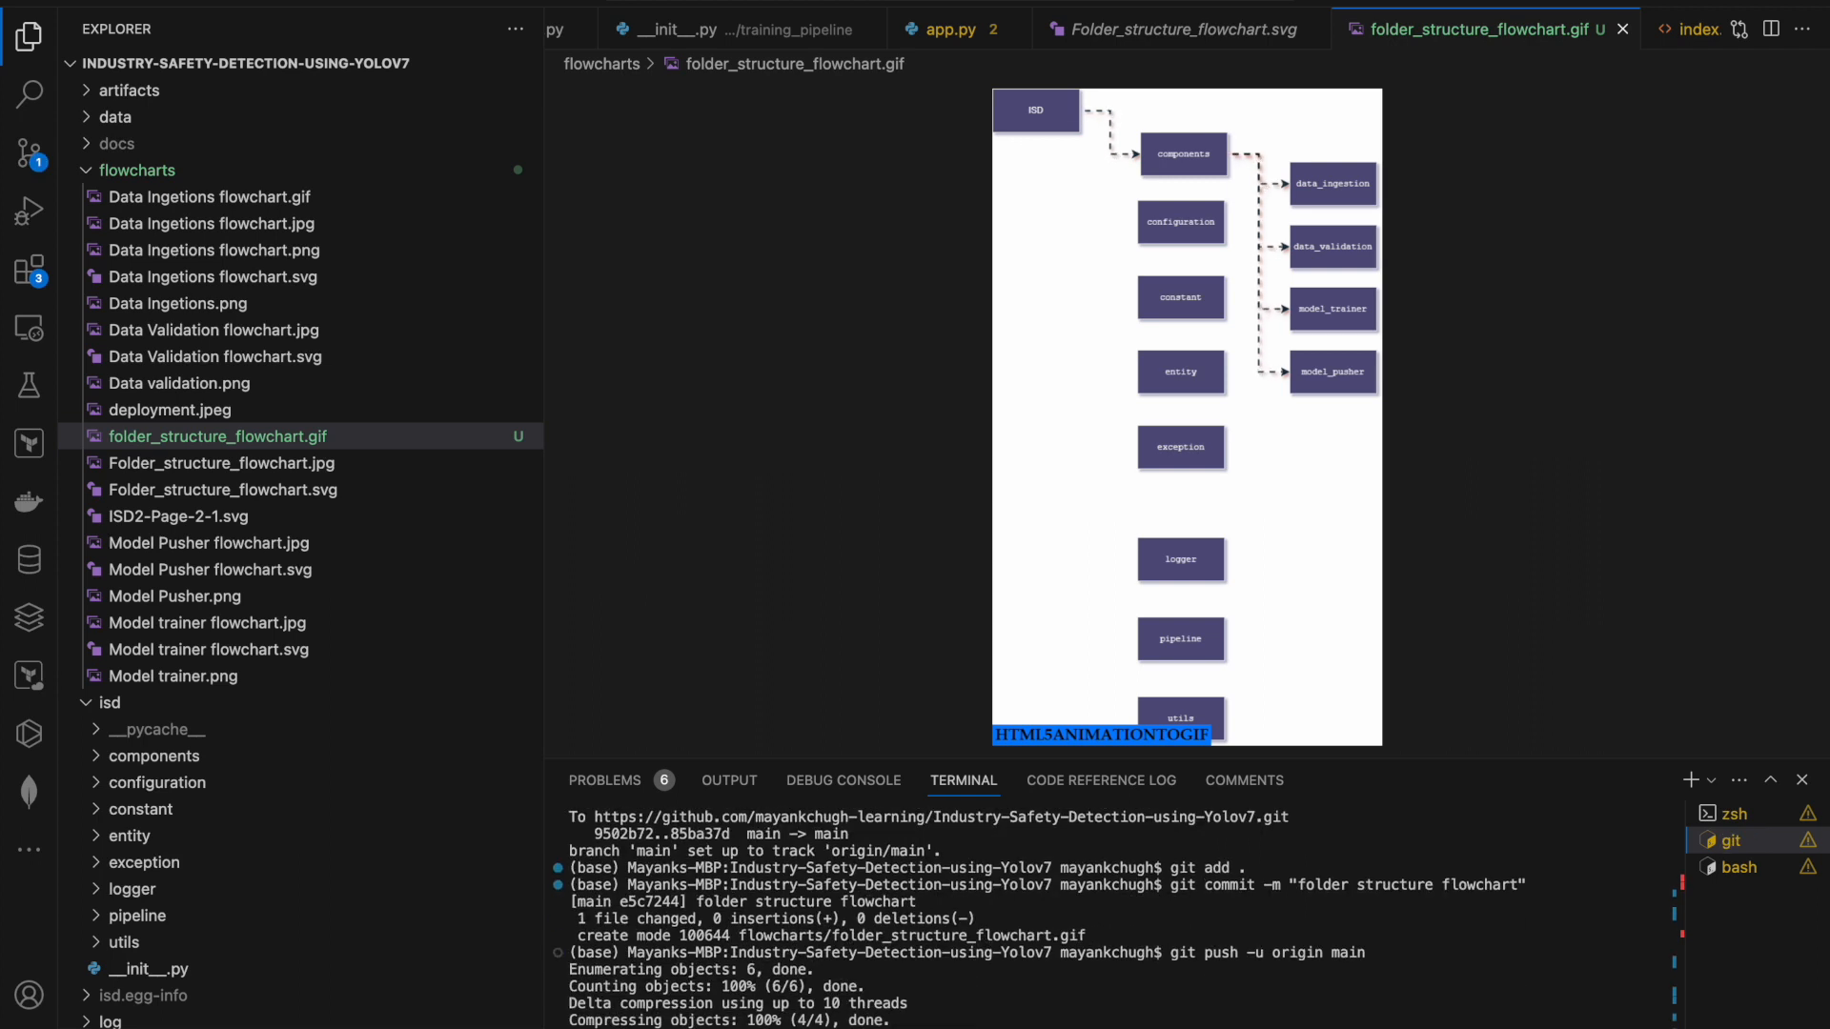
Step: Switch to the GitHub repository in Chrome, reload the flowcharts page and open Folder_structure_flowchart.jpg
key(super+Tab)
key(super+Tab)
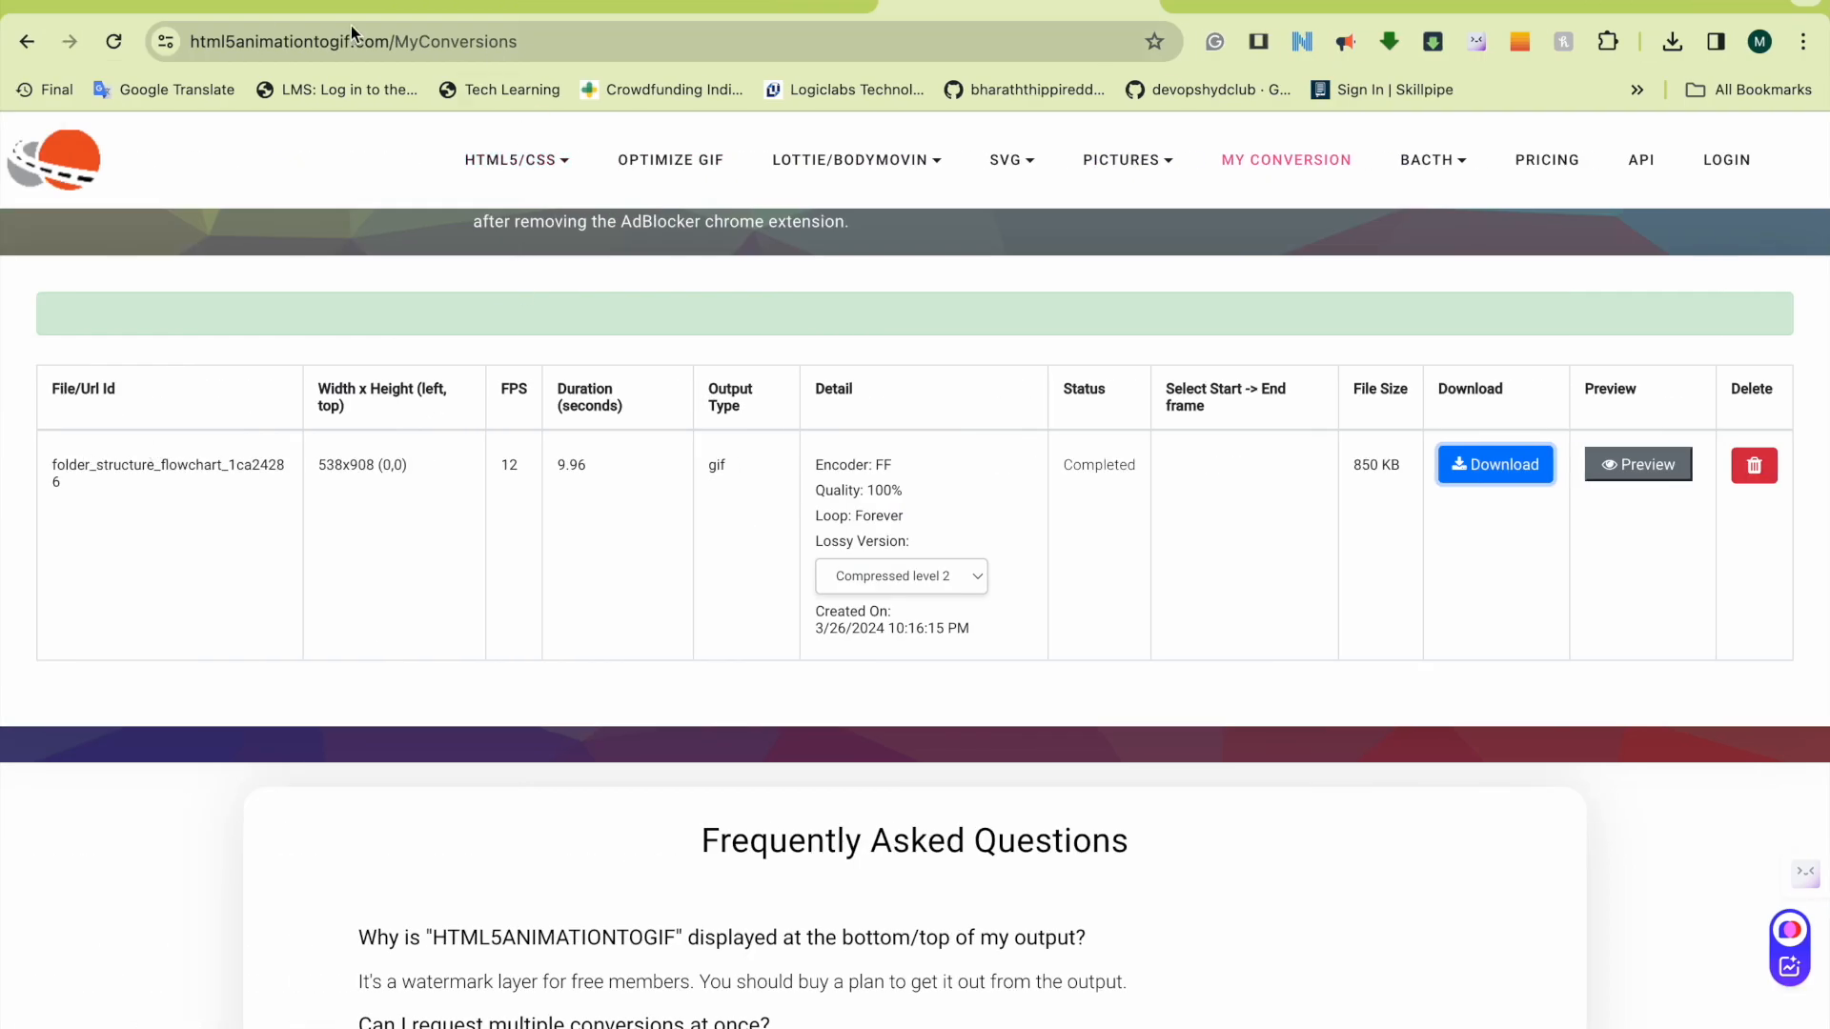
click(176, 5)
click(115, 42)
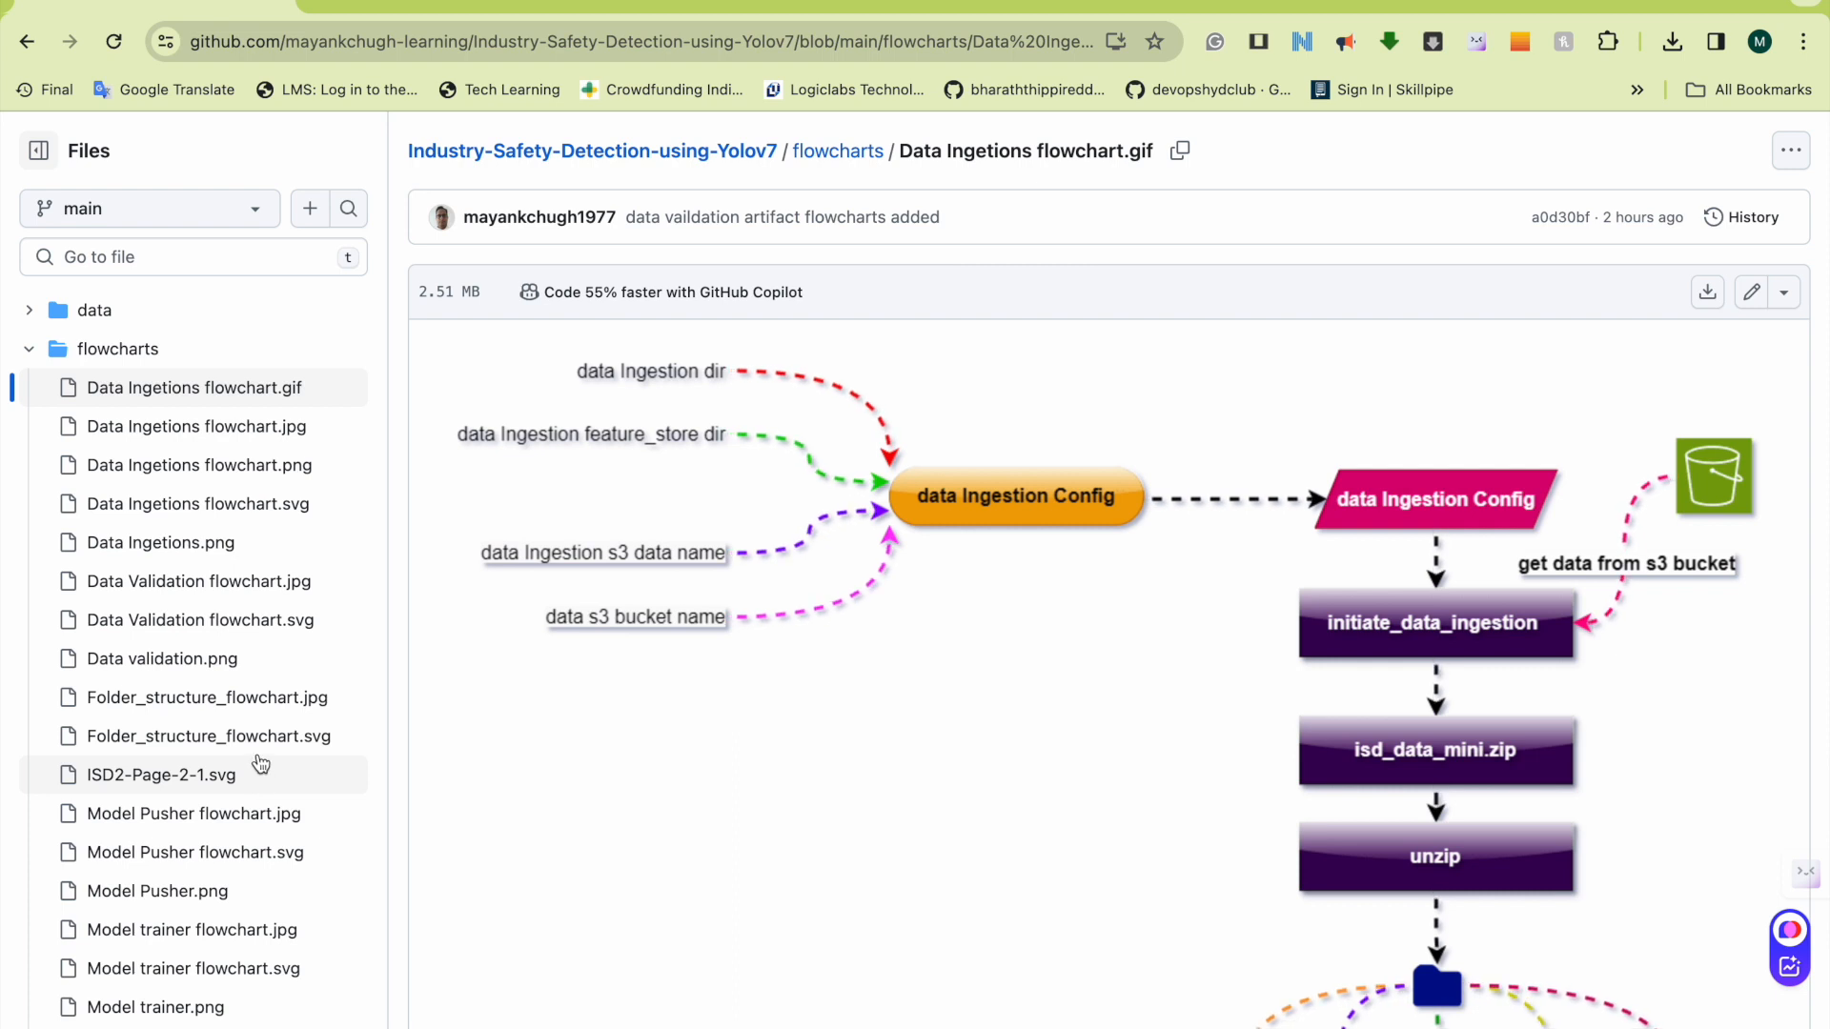
click(276, 699)
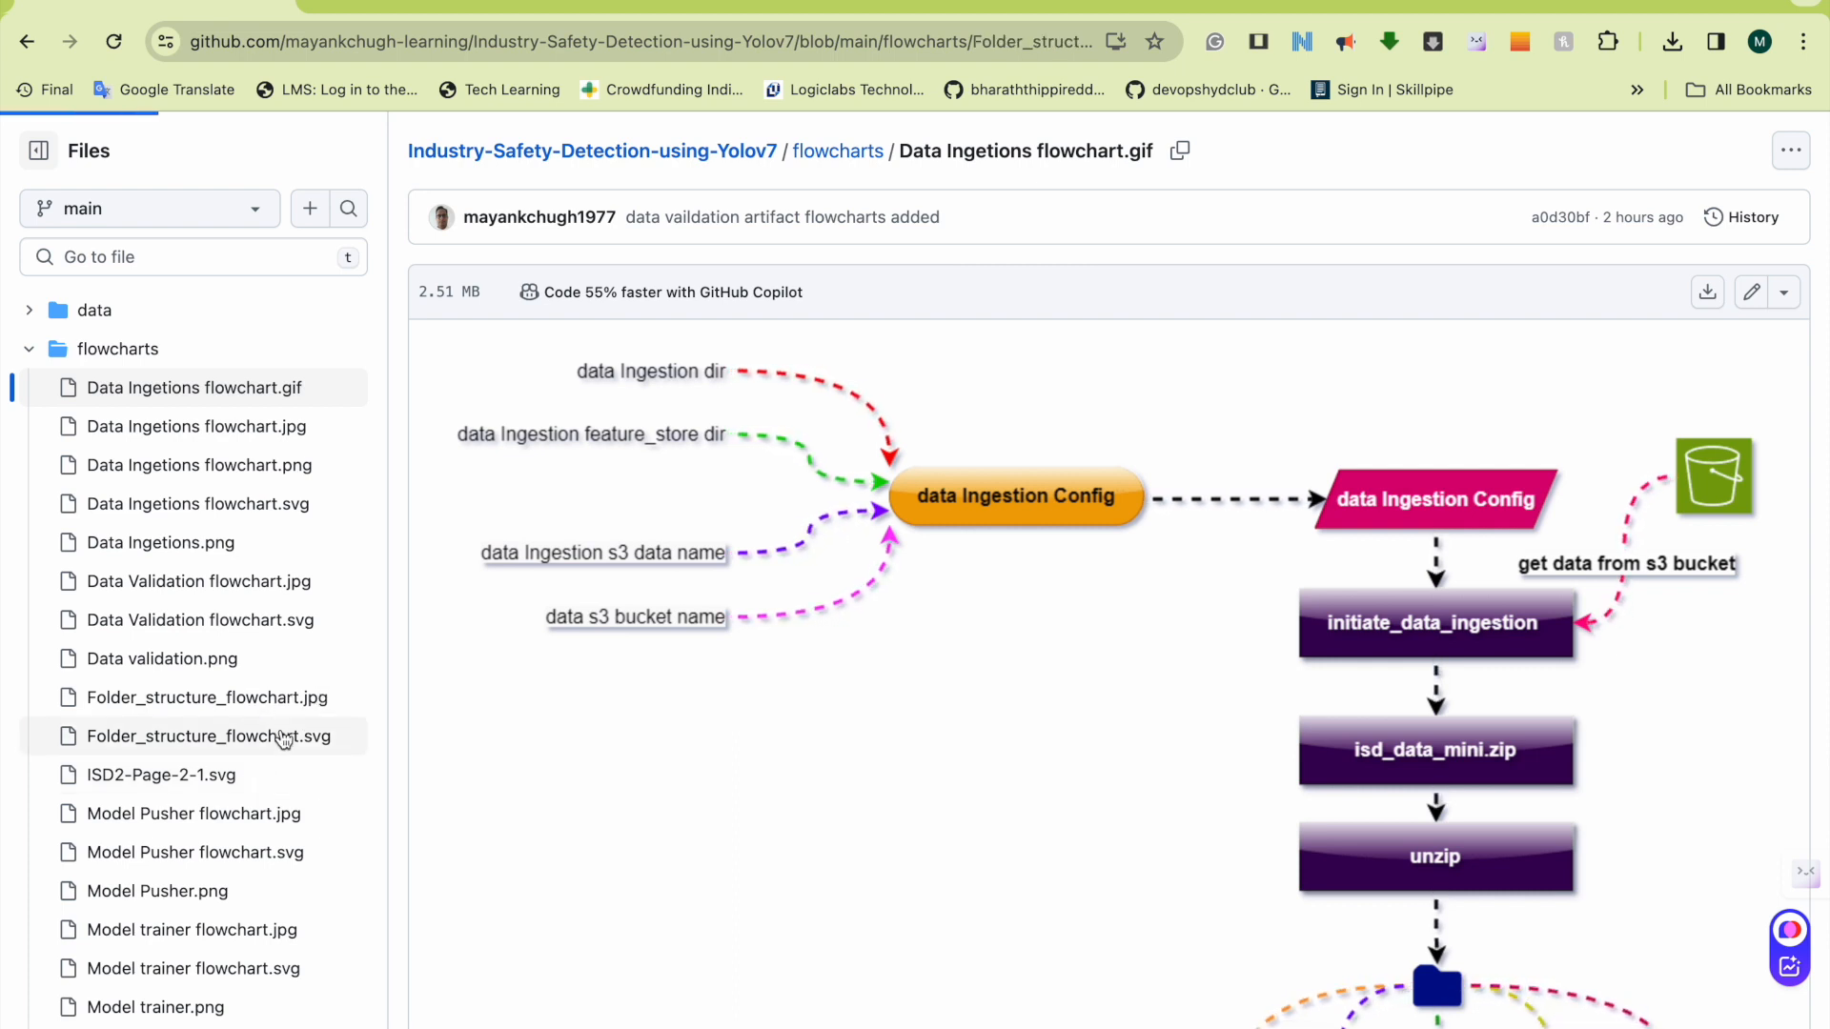